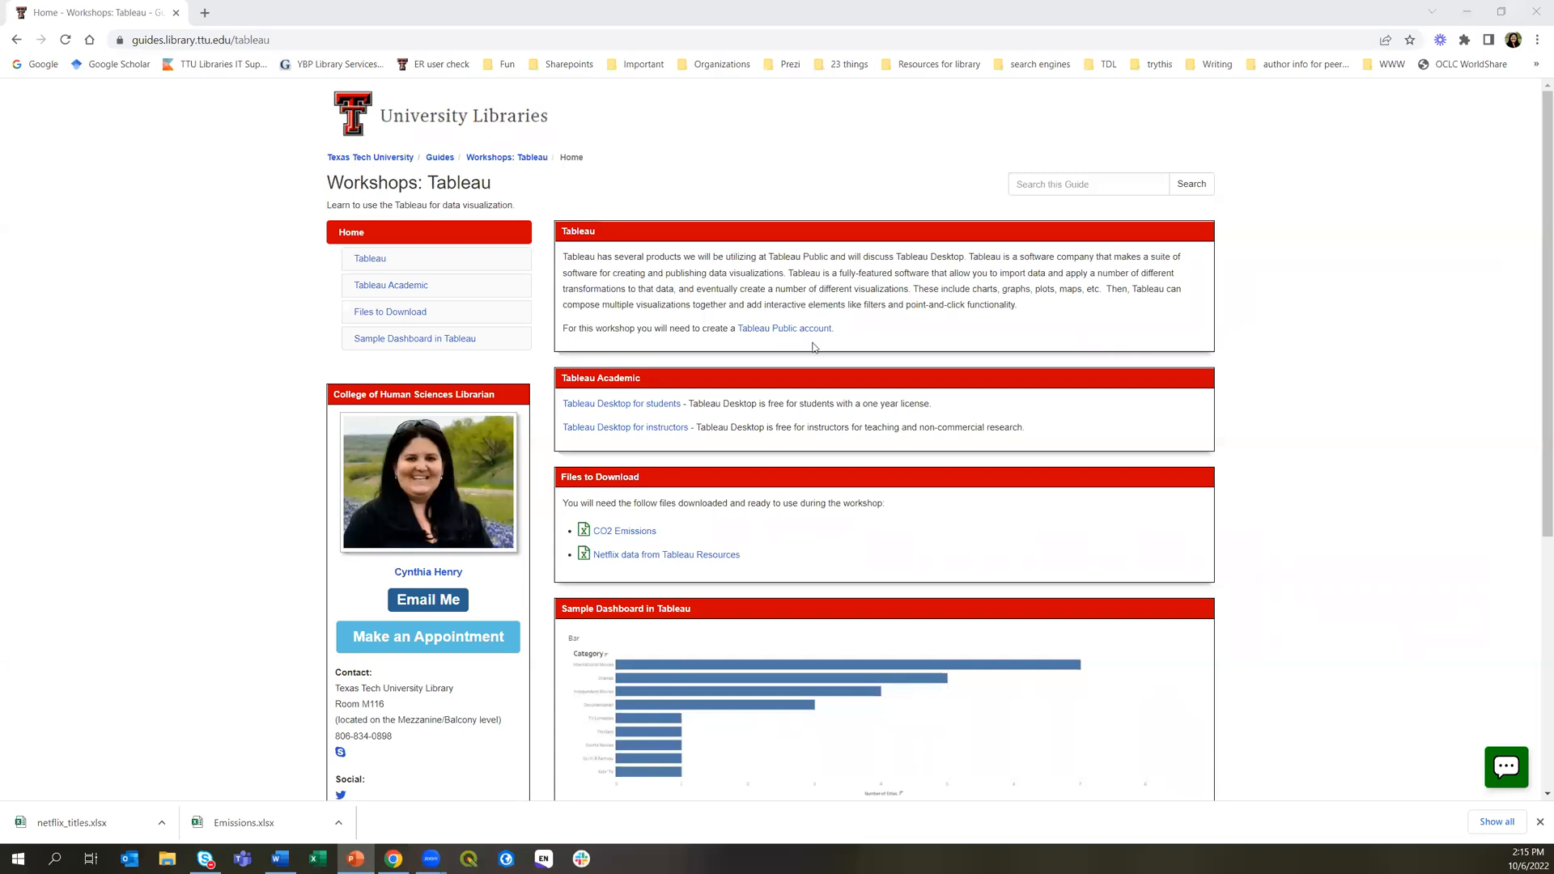
Open Tableau Public from the workshop guide's account link and look through the featured and trending vizzes
{"action": "left_click", "coordinate": [781, 330]}
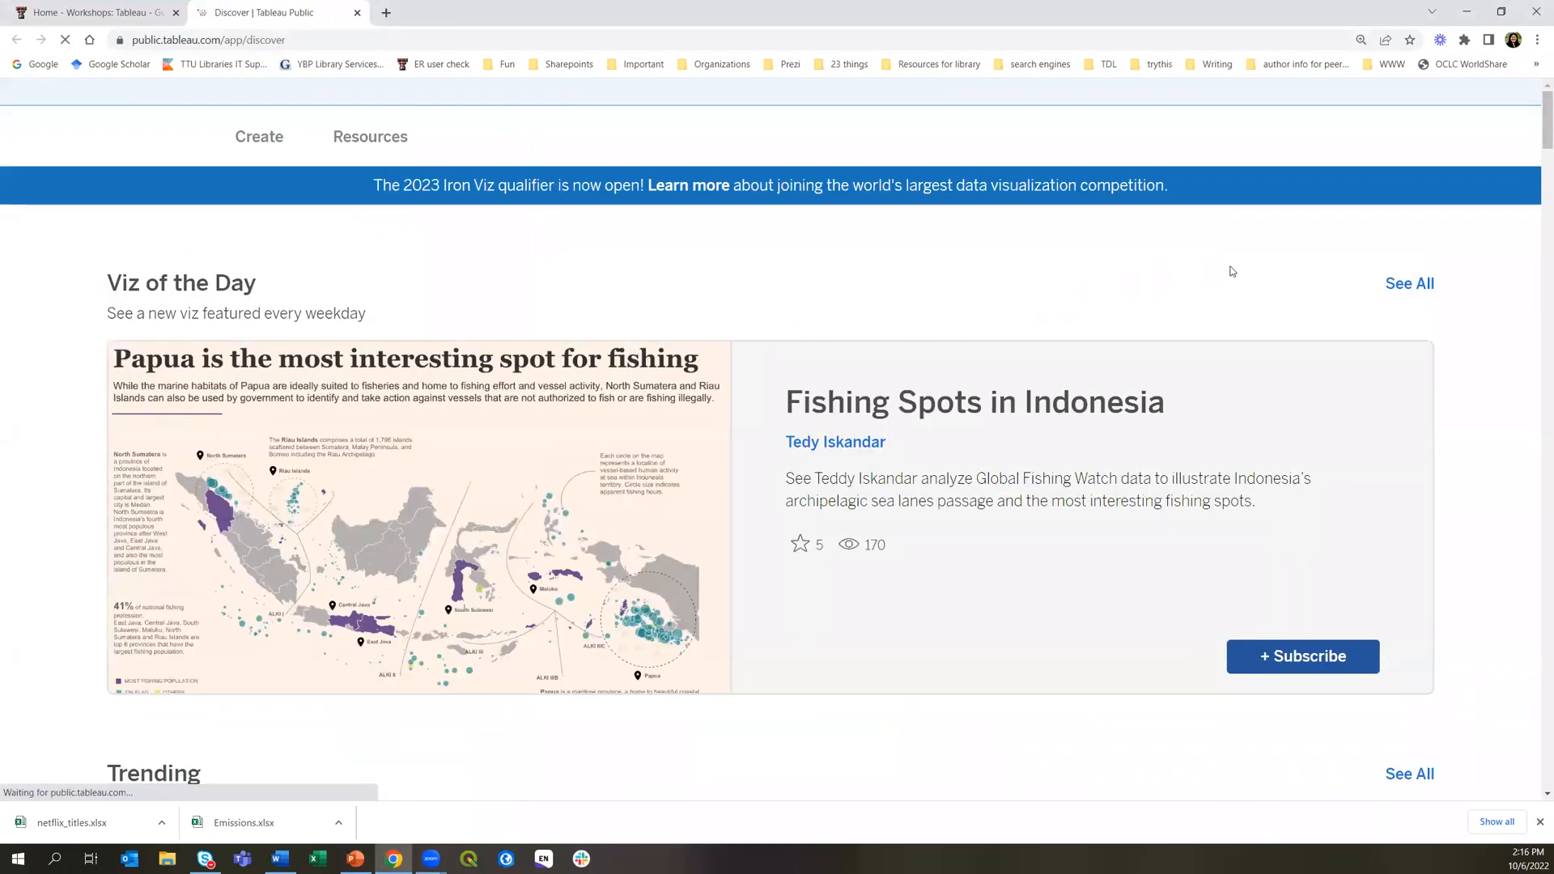
{"action": "scroll", "coordinate": [1120, 254], "scroll_direction": "down", "scroll_amount": 2}
{"action": "scroll", "coordinate": [1123, 253], "scroll_direction": "up", "scroll_amount": 2}
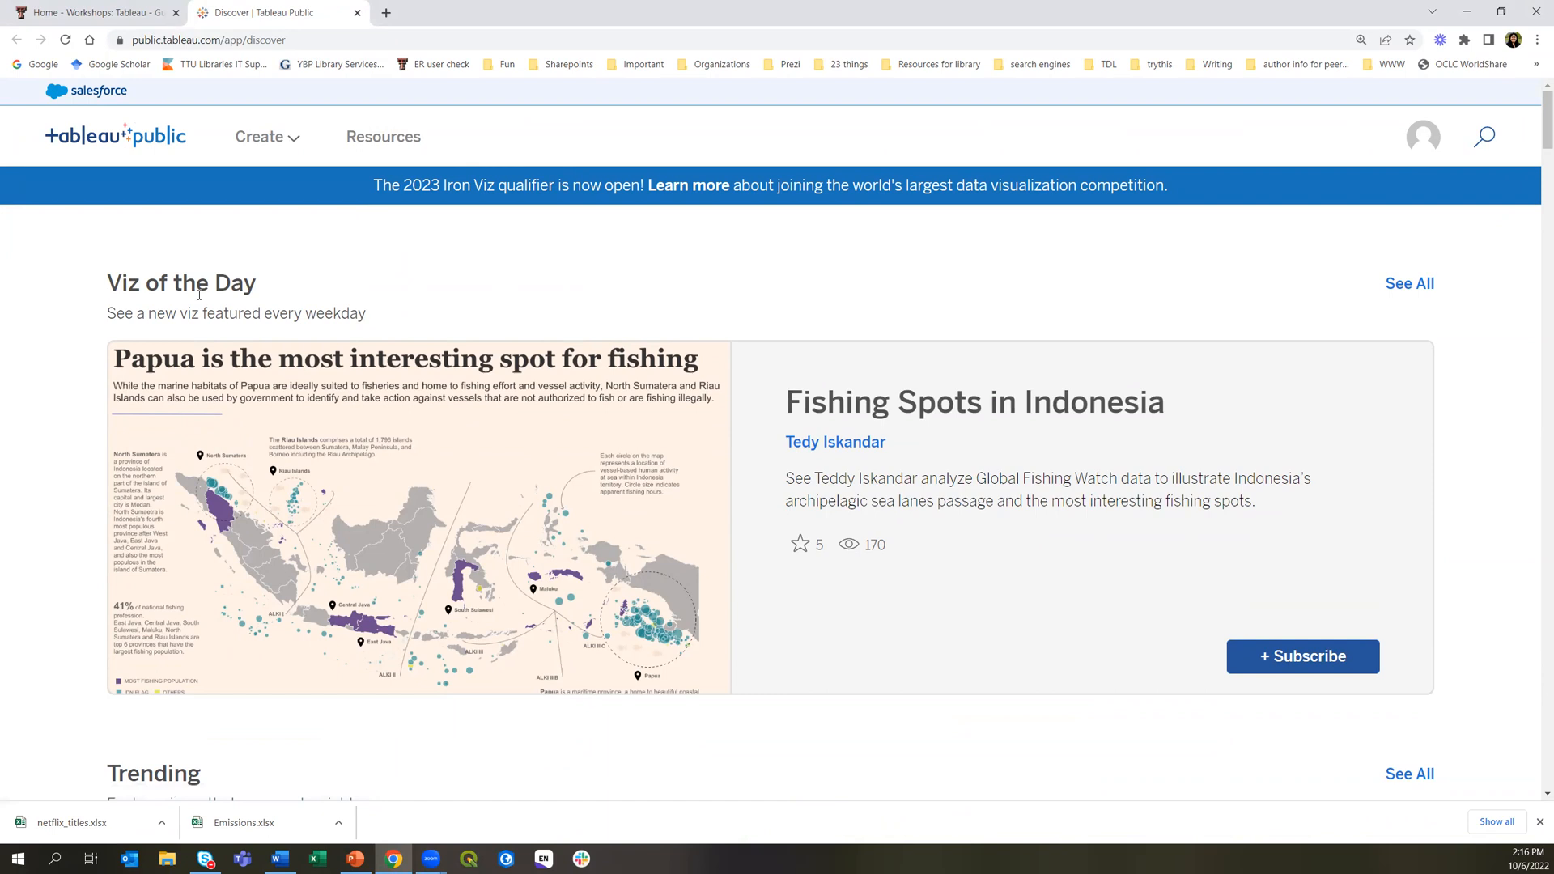
{"action": "scroll", "coordinate": [864, 613], "scroll_direction": "down", "scroll_amount": 2}
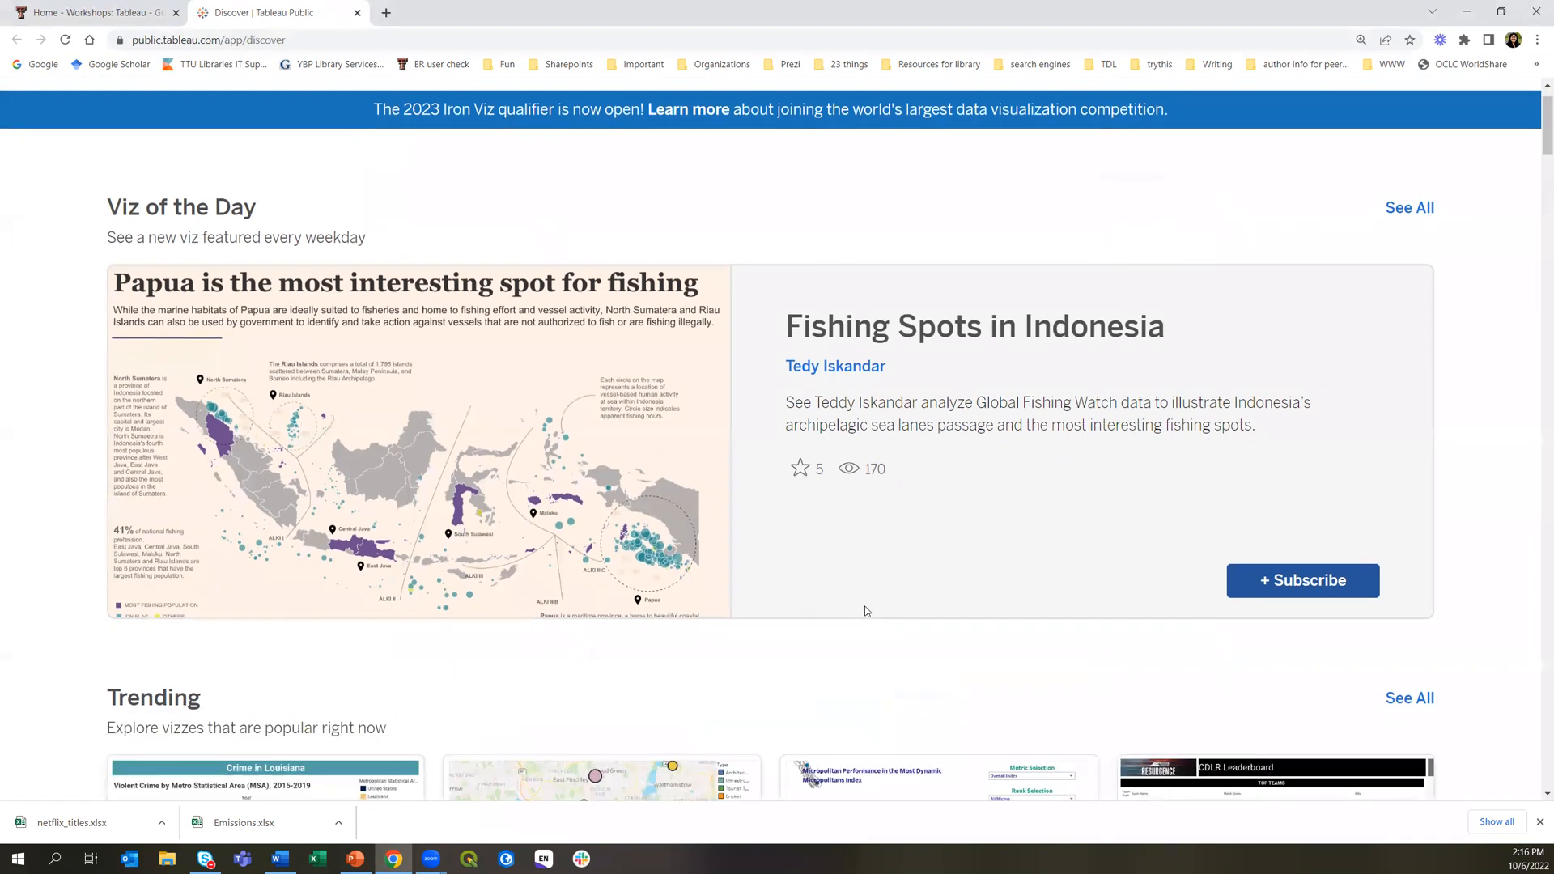
{"action": "scroll", "coordinate": [864, 613], "scroll_direction": "down", "scroll_amount": 4}
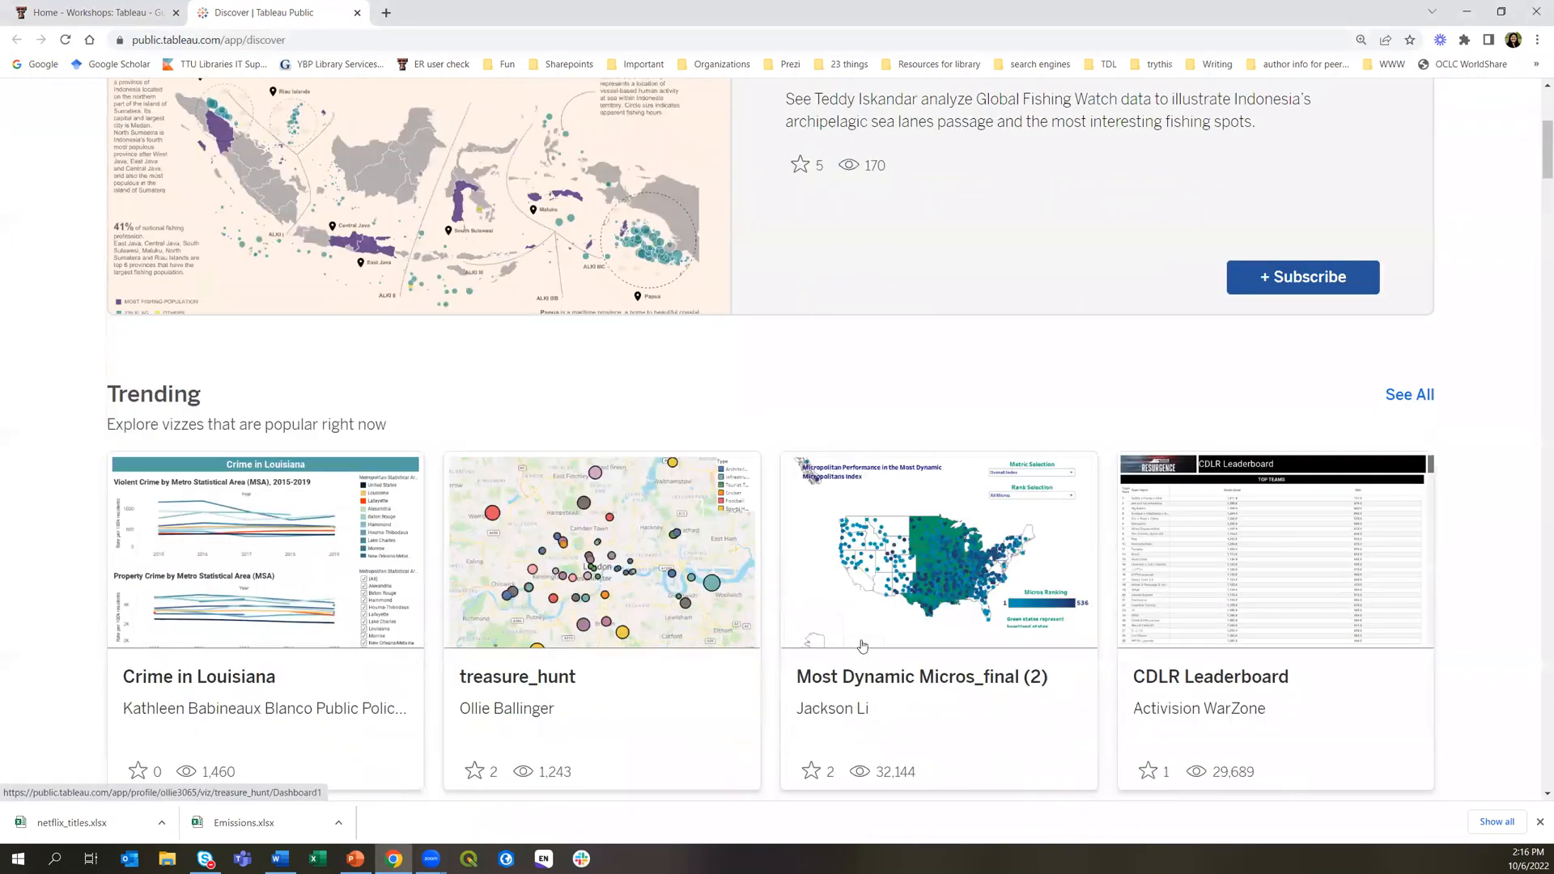
{"action": "scroll", "coordinate": [985, 642], "scroll_direction": "up", "scroll_amount": 5}
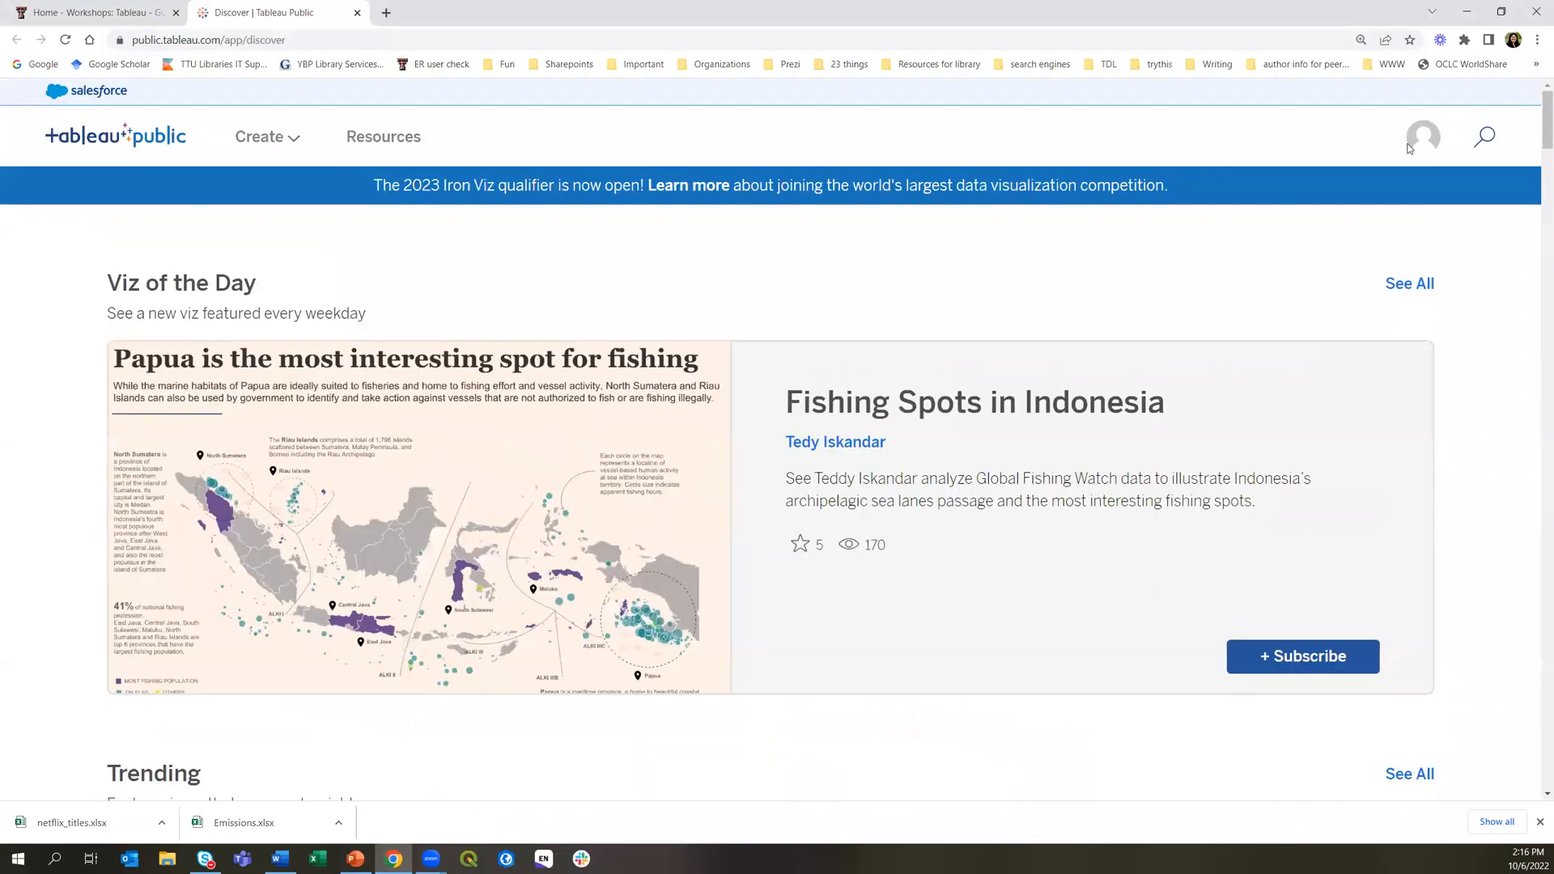
Open the account's own profile and look over its published vizzes
{"action": "left_click", "coordinate": [1424, 142]}
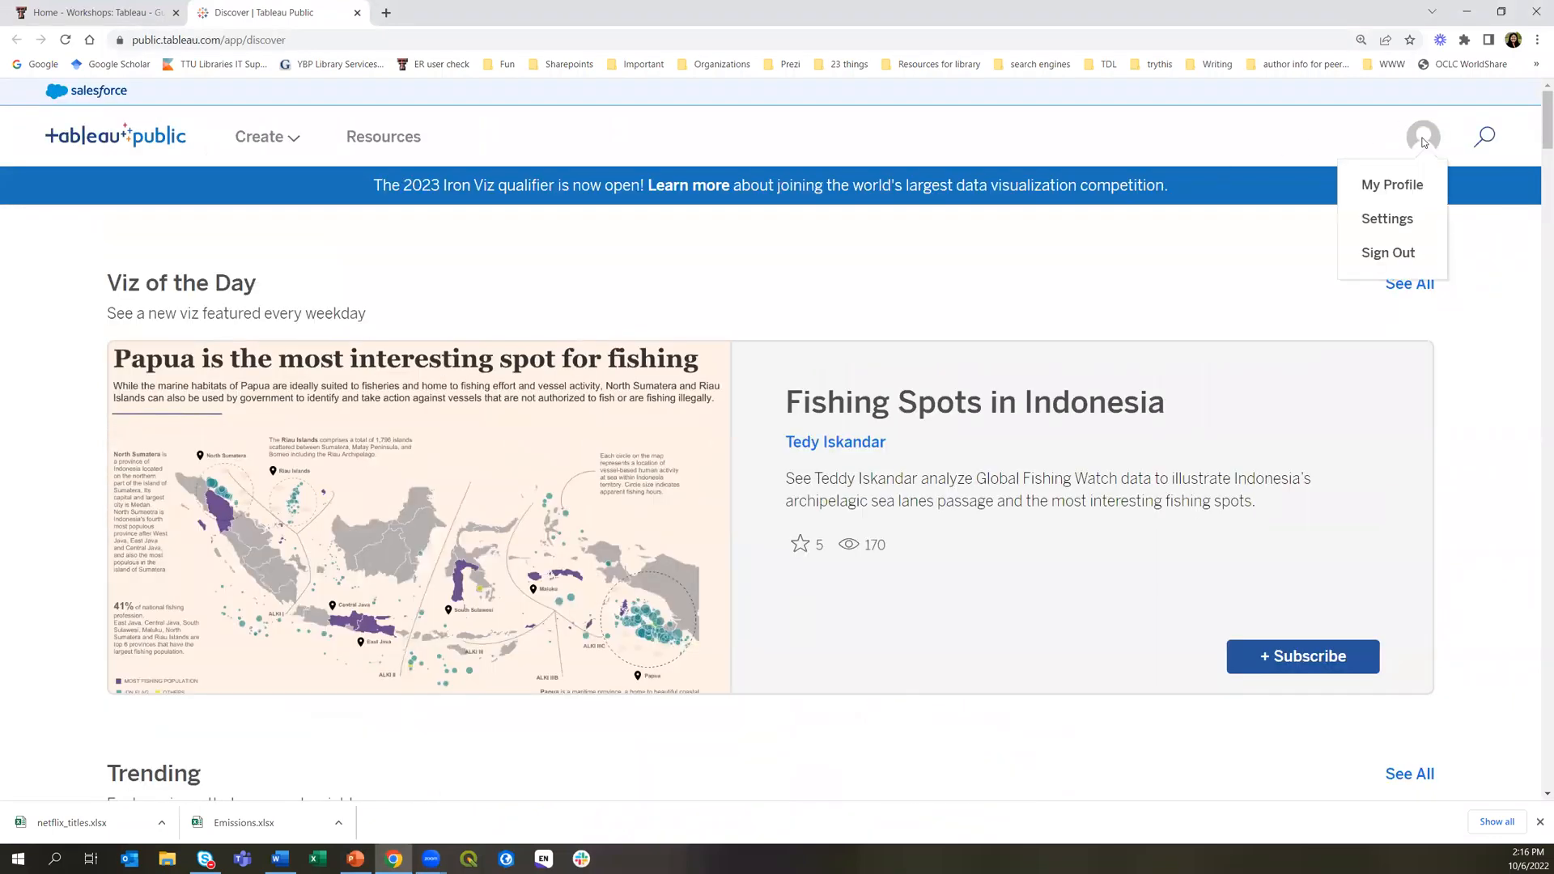
{"action": "left_click", "coordinate": [1388, 188]}
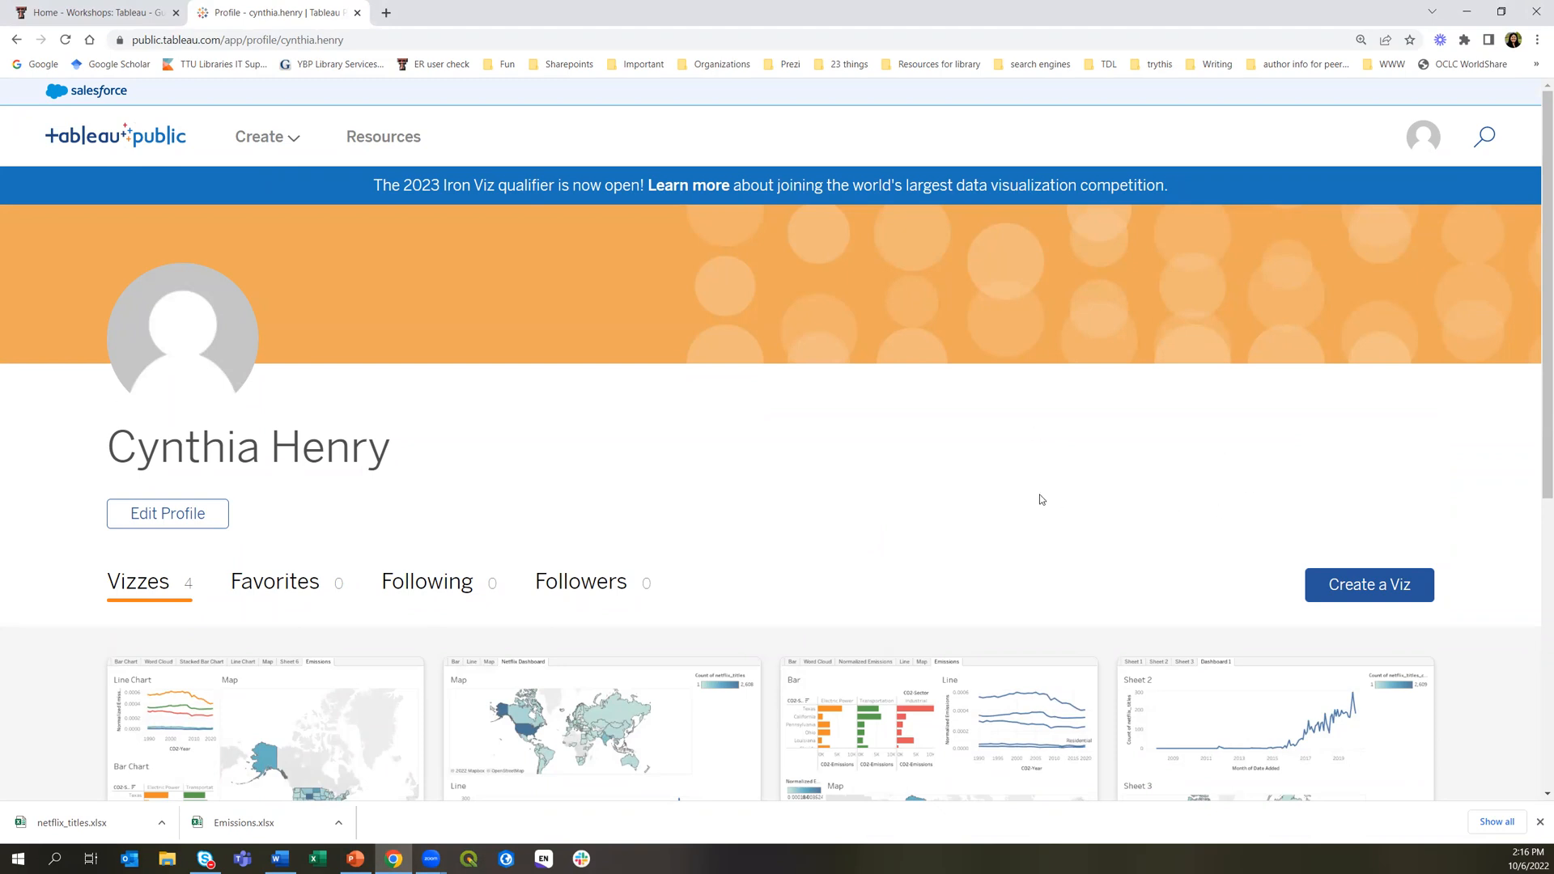
{"action": "scroll", "coordinate": [1037, 496], "scroll_direction": "down", "scroll_amount": 2}
{"action": "scroll", "coordinate": [1016, 748], "scroll_direction": "down", "scroll_amount": 1}
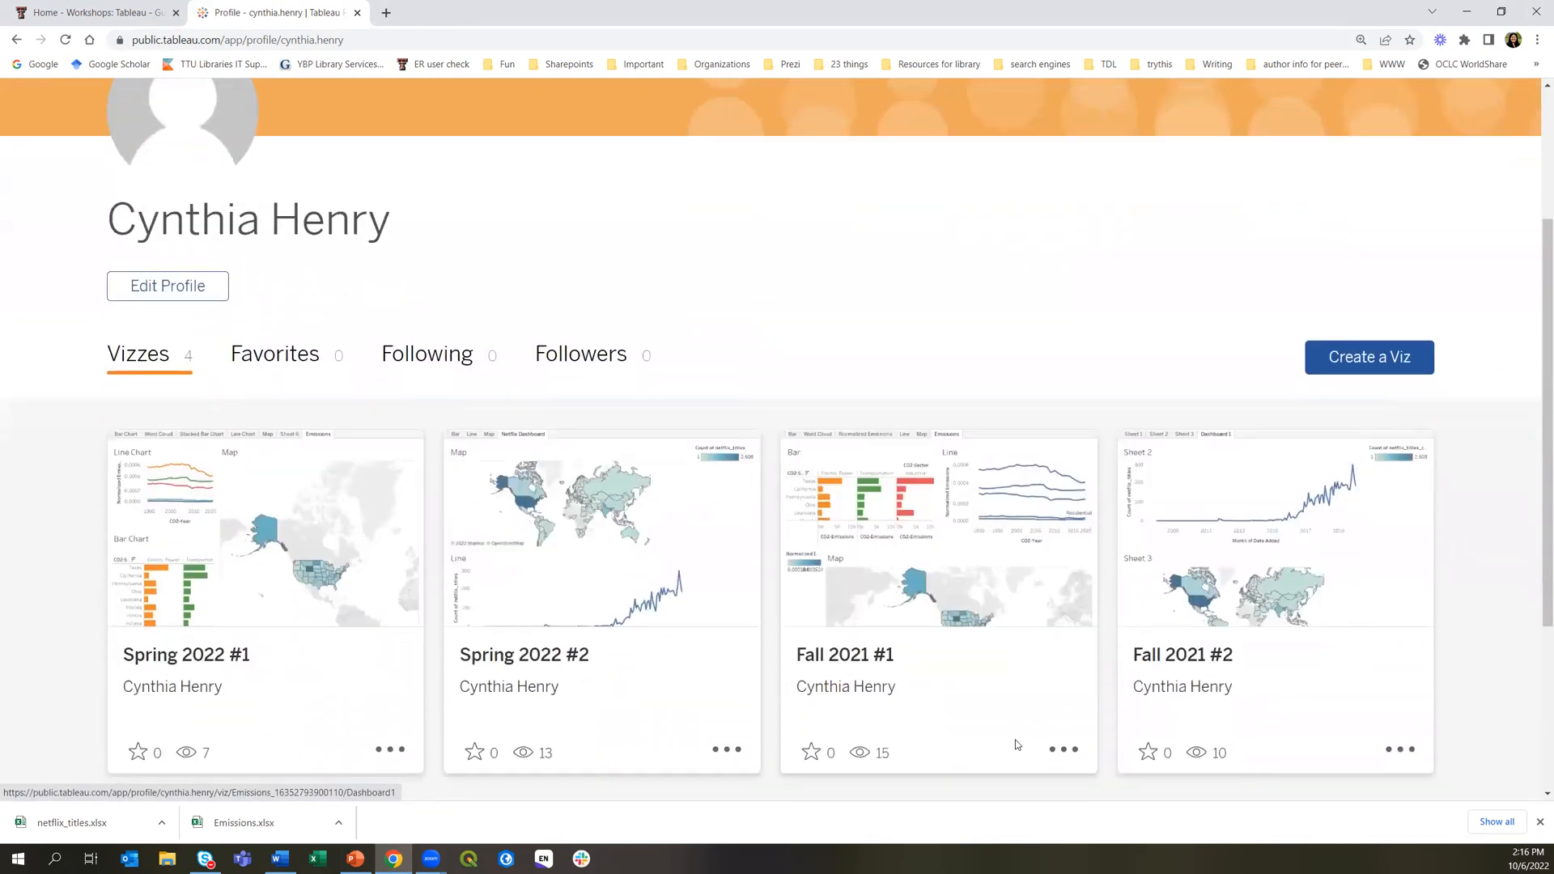
{"action": "scroll", "coordinate": [881, 706], "scroll_direction": "up", "scroll_amount": 3}
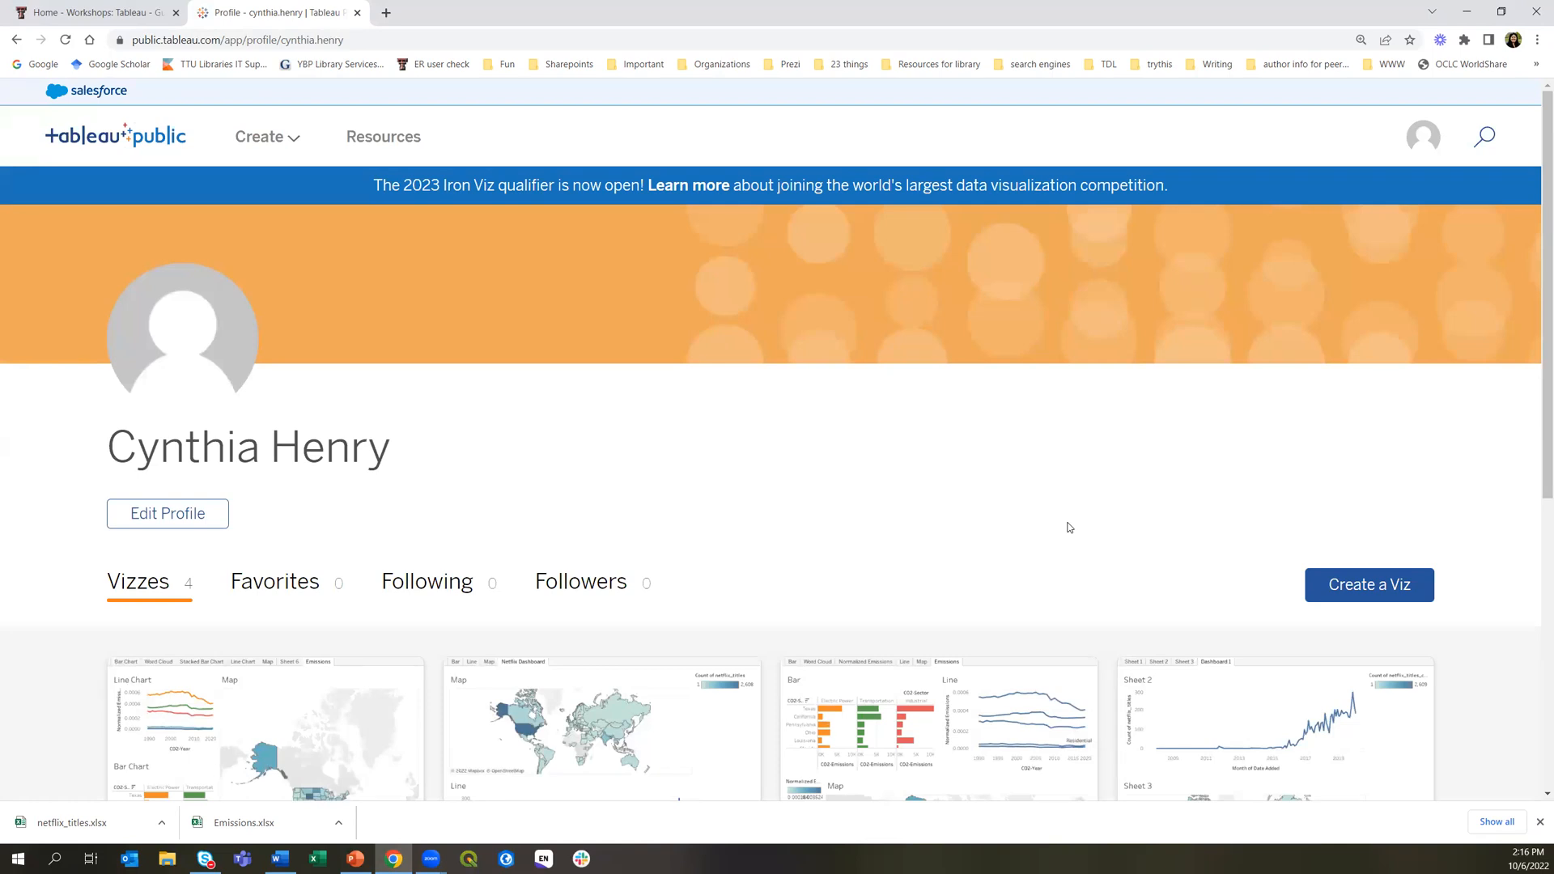
Create a new viz and connect it to the downloaded Emissions.xlsx file
{"action": "left_click", "coordinate": [1356, 587]}
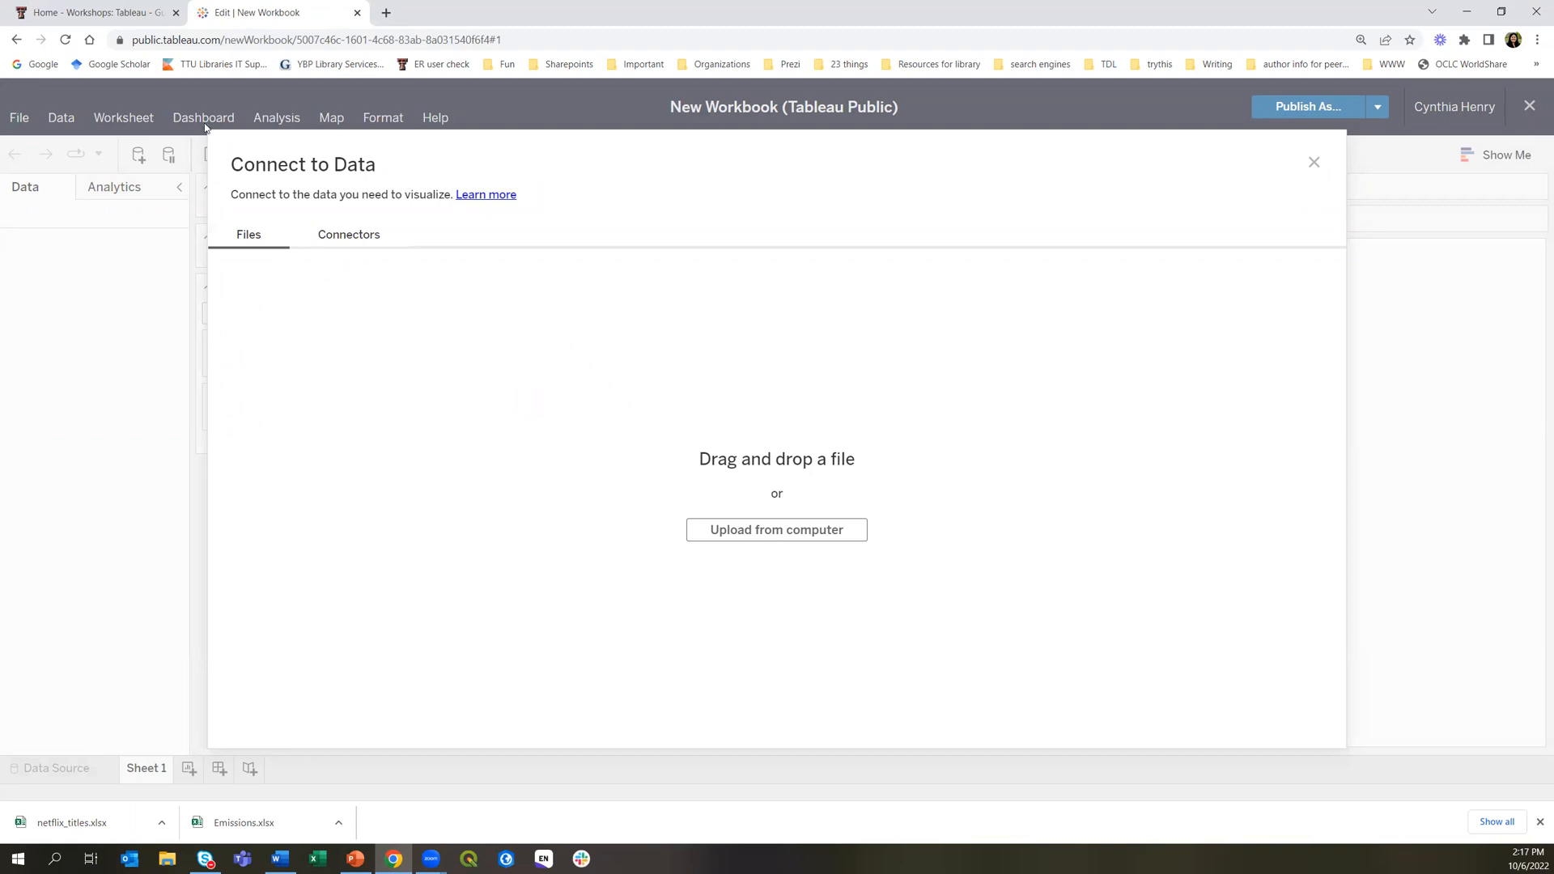
{"action": "left_click", "coordinate": [56, 10]}
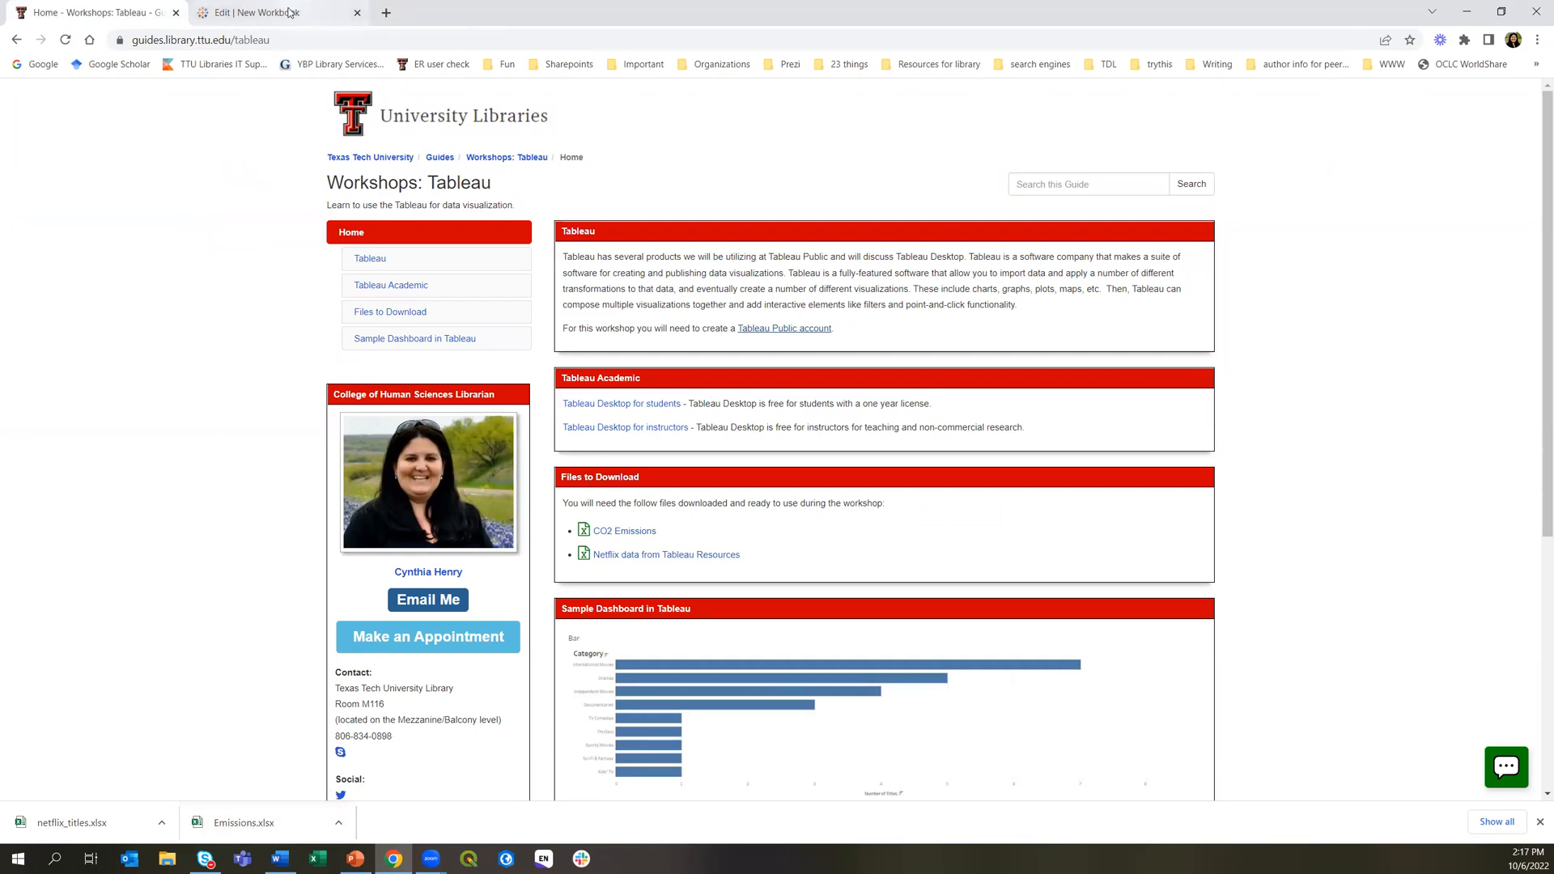
{"action": "left_click", "coordinate": [289, 12]}
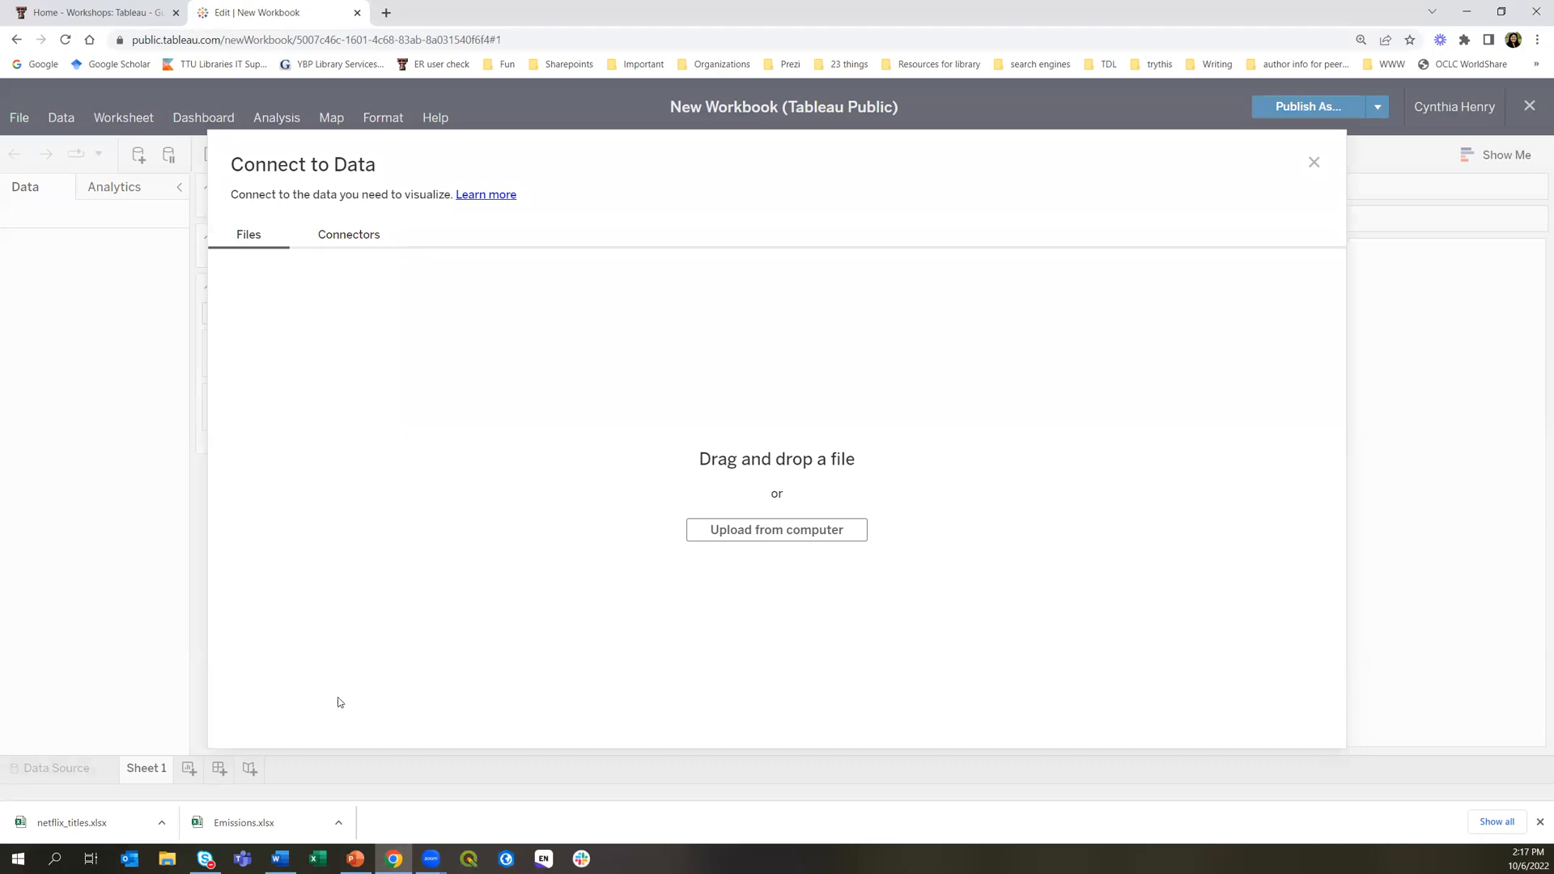
{"action": "left_click_drag", "start_coordinate": [272, 829], "coordinate": [511, 499]}
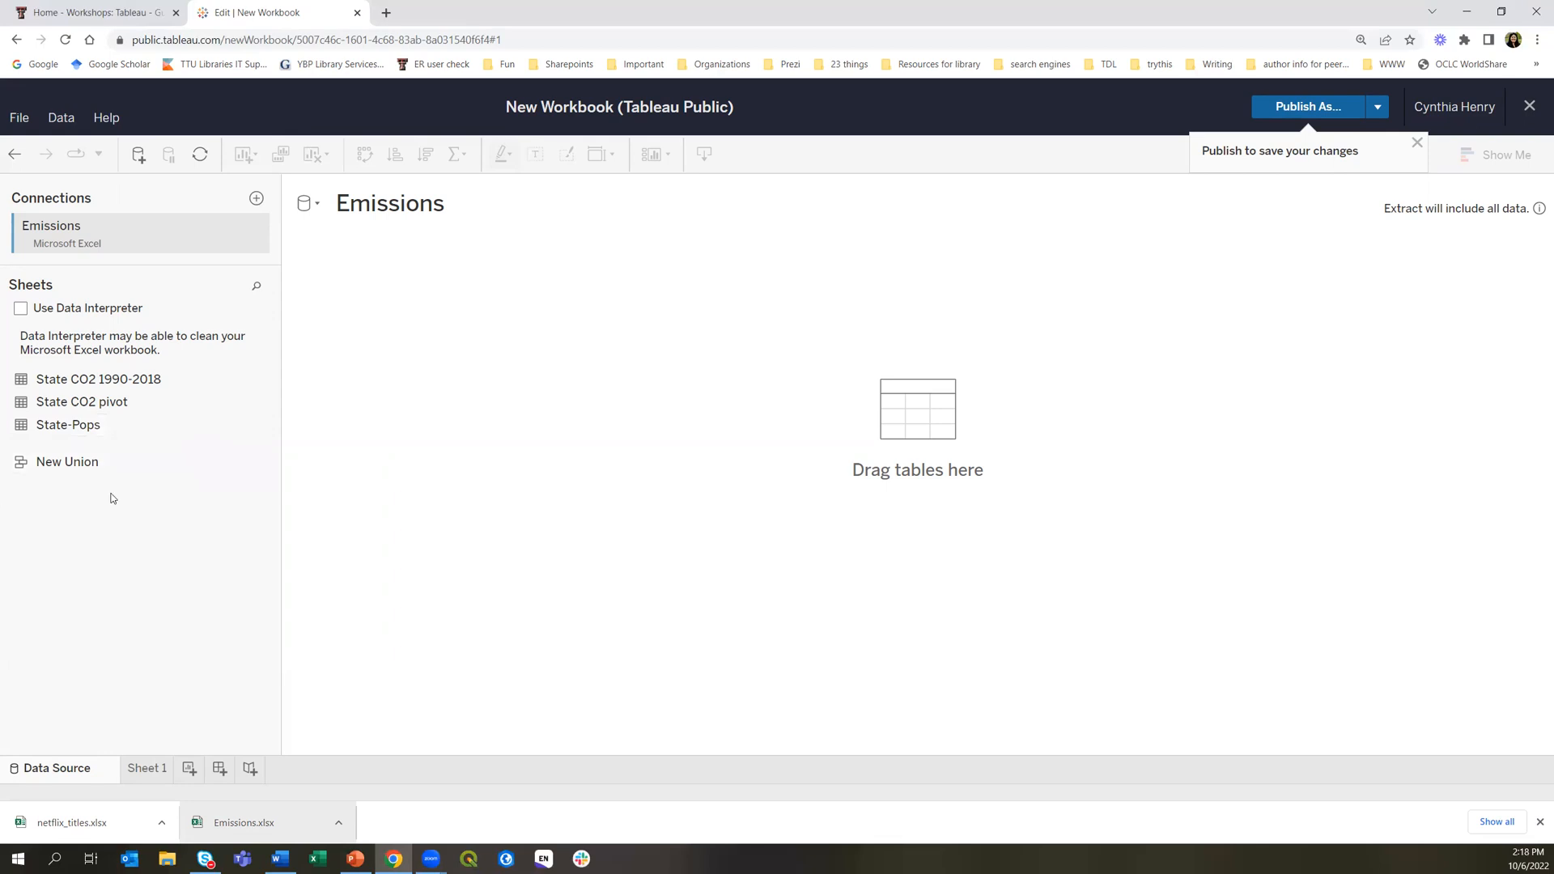
Add the State CO2 1990-2018 sheet to the data source, load its data preview and enlarge the preview area
{"action": "left_click_drag", "start_coordinate": [127, 380], "coordinate": [521, 378]}
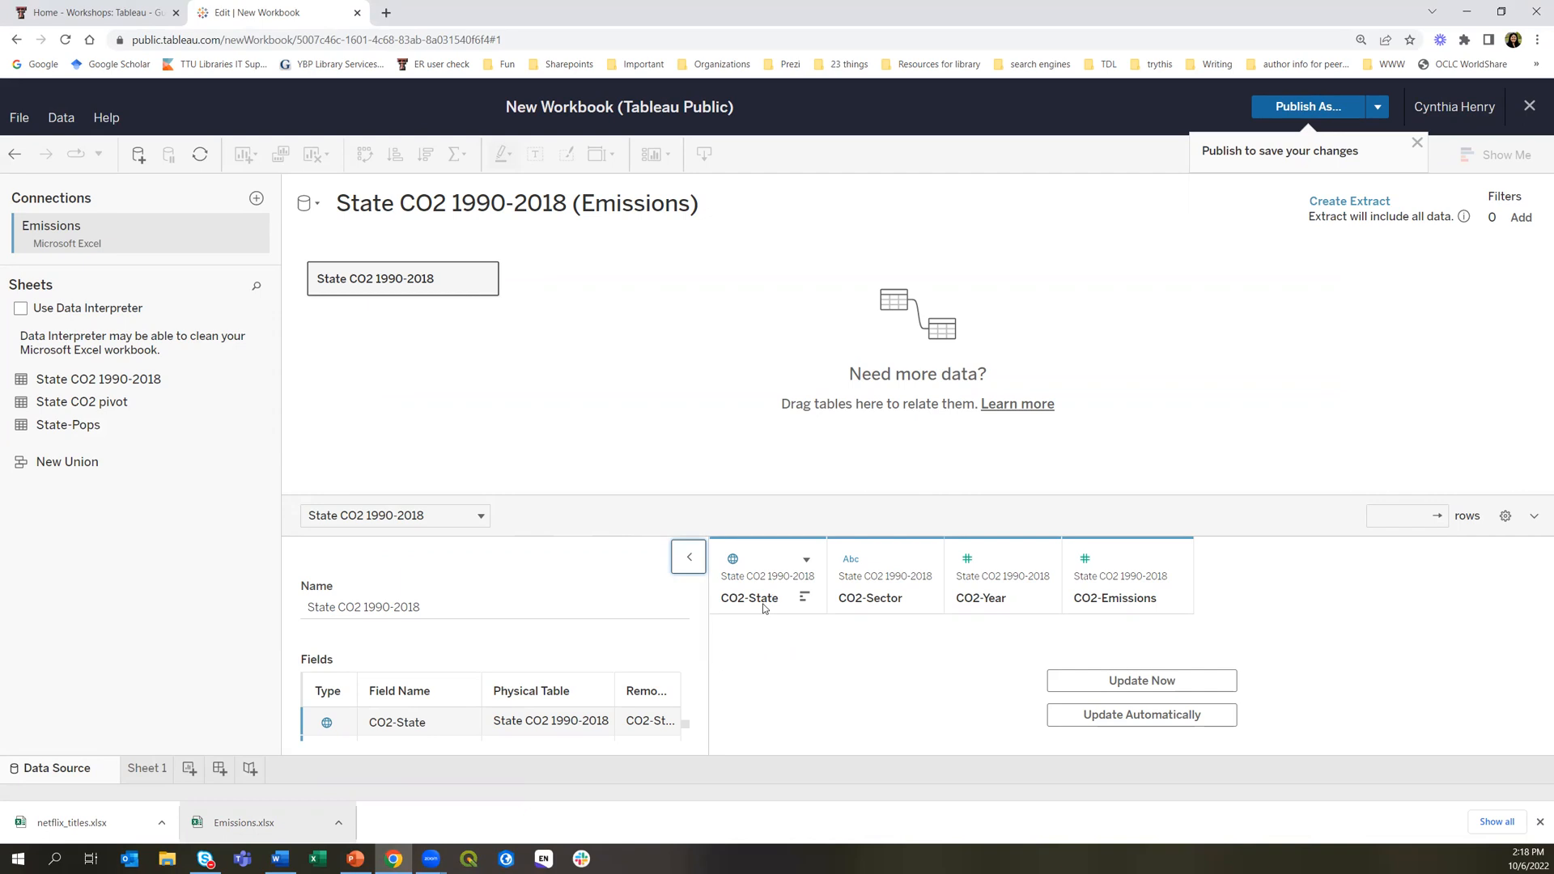
{"action": "left_click", "coordinate": [1138, 691]}
{"action": "left_click", "coordinate": [1117, 678]}
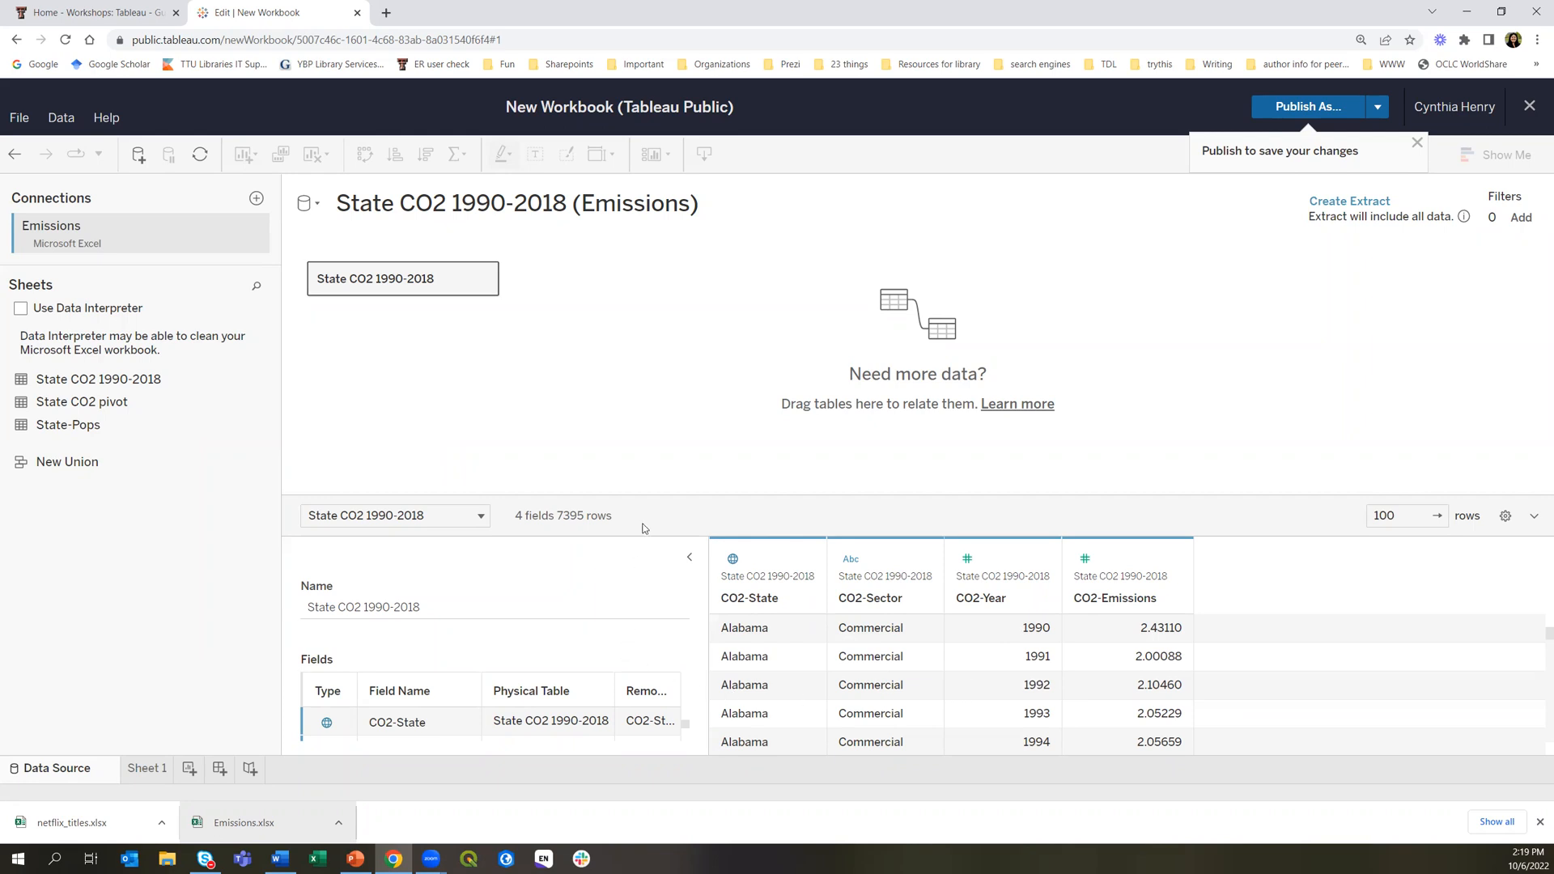
{"action": "left_click_drag", "start_coordinate": [647, 495], "coordinate": [652, 392]}
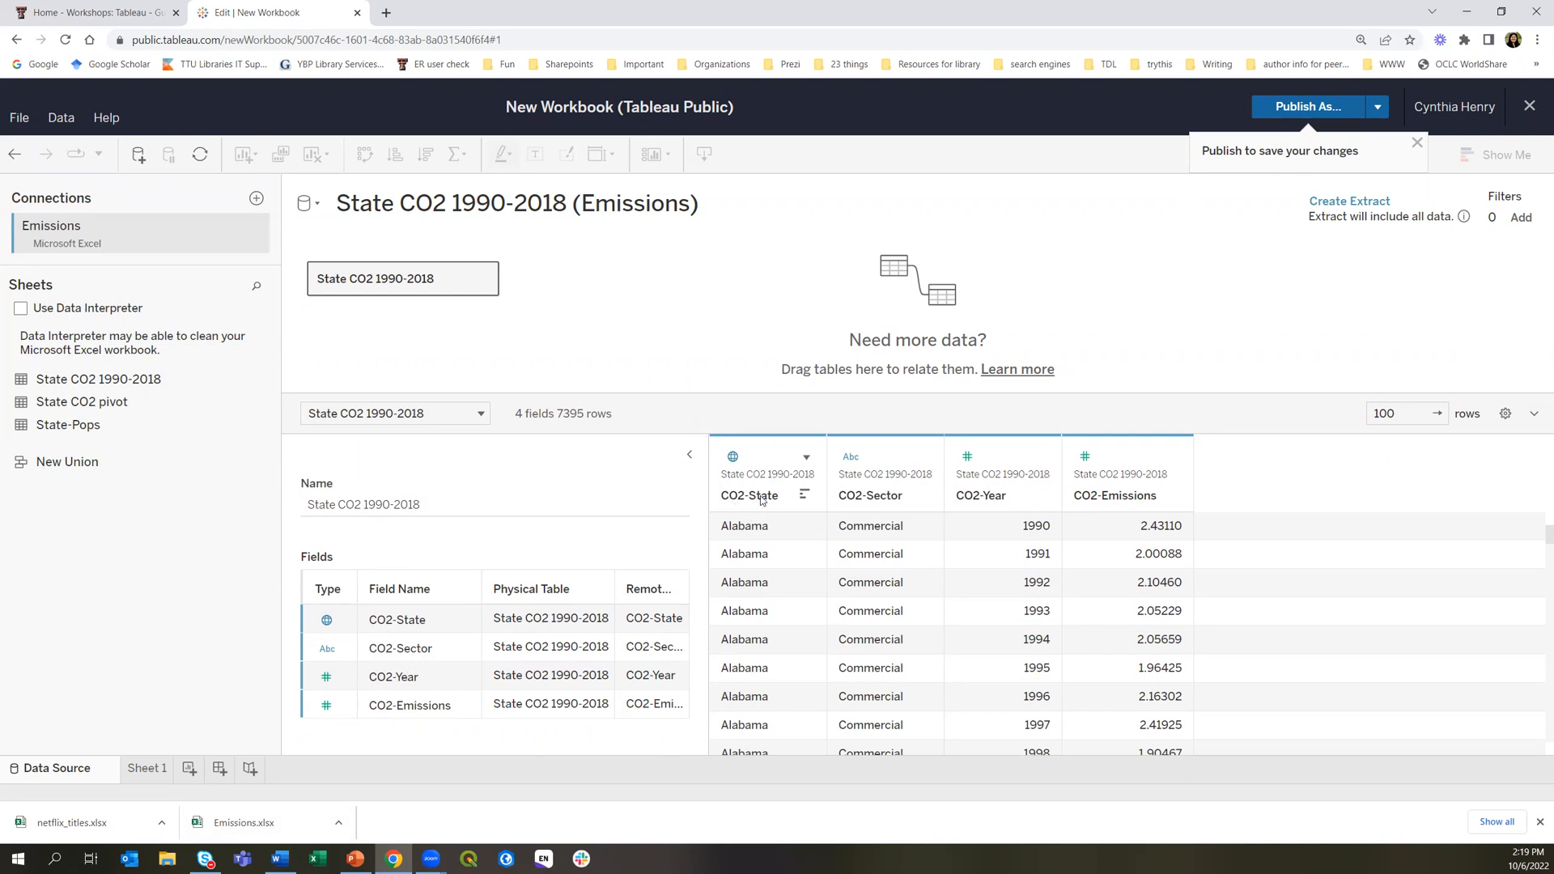
Inspect the data type options of the CO2-State and CO2-Sector columns, including the geographic roles for CO2-State
{"action": "left_click", "coordinate": [733, 458]}
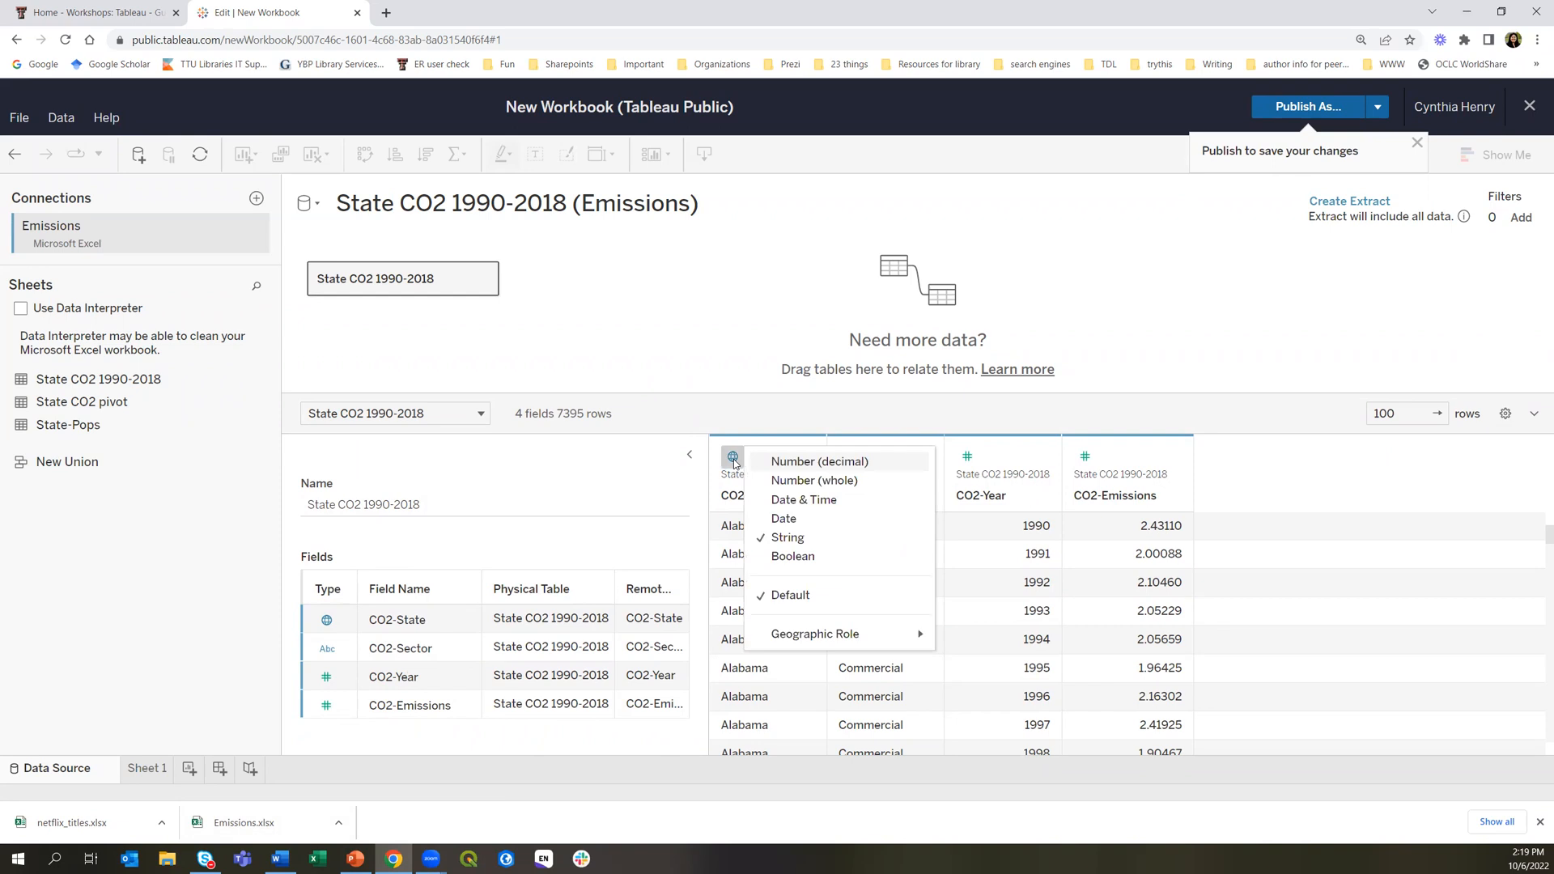
{"action": "mouse_move", "coordinate": [841, 639]}
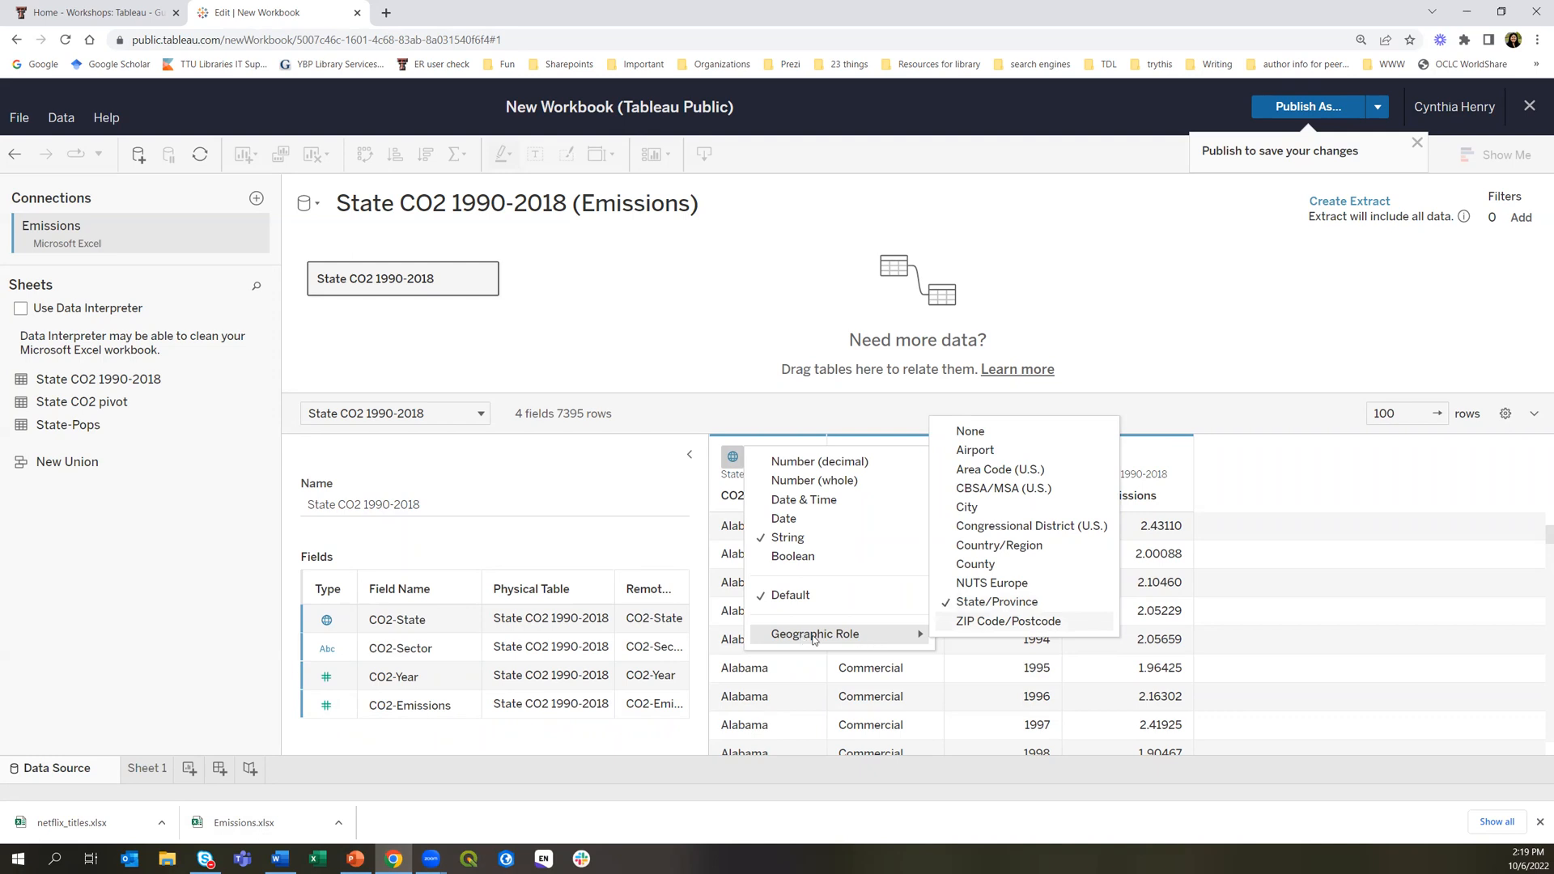
{"action": "left_click", "coordinate": [779, 399]}
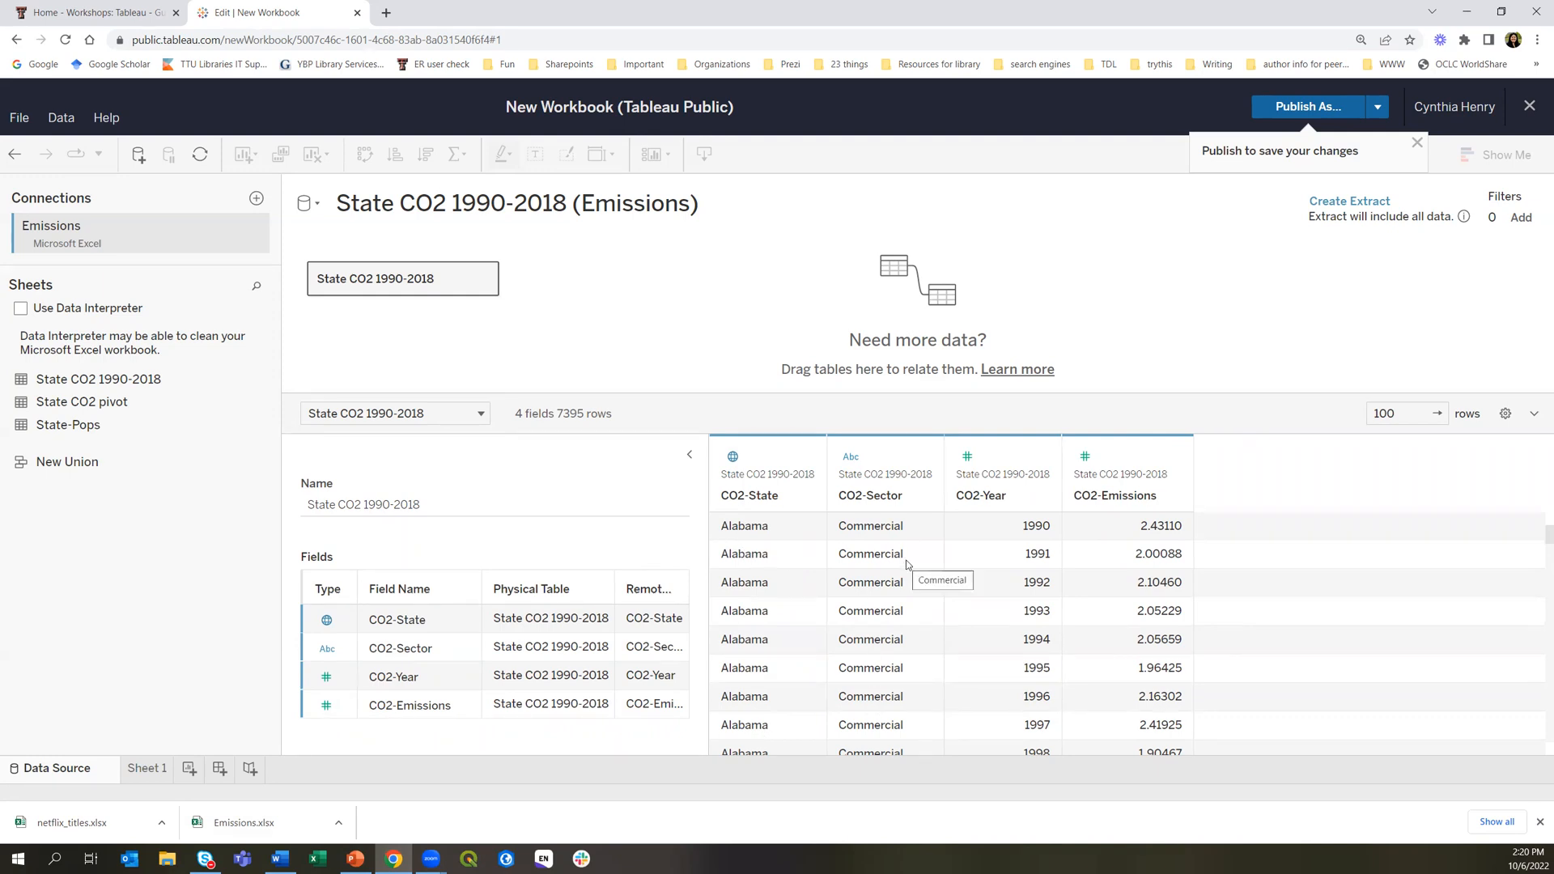
{"action": "left_click", "coordinate": [851, 459]}
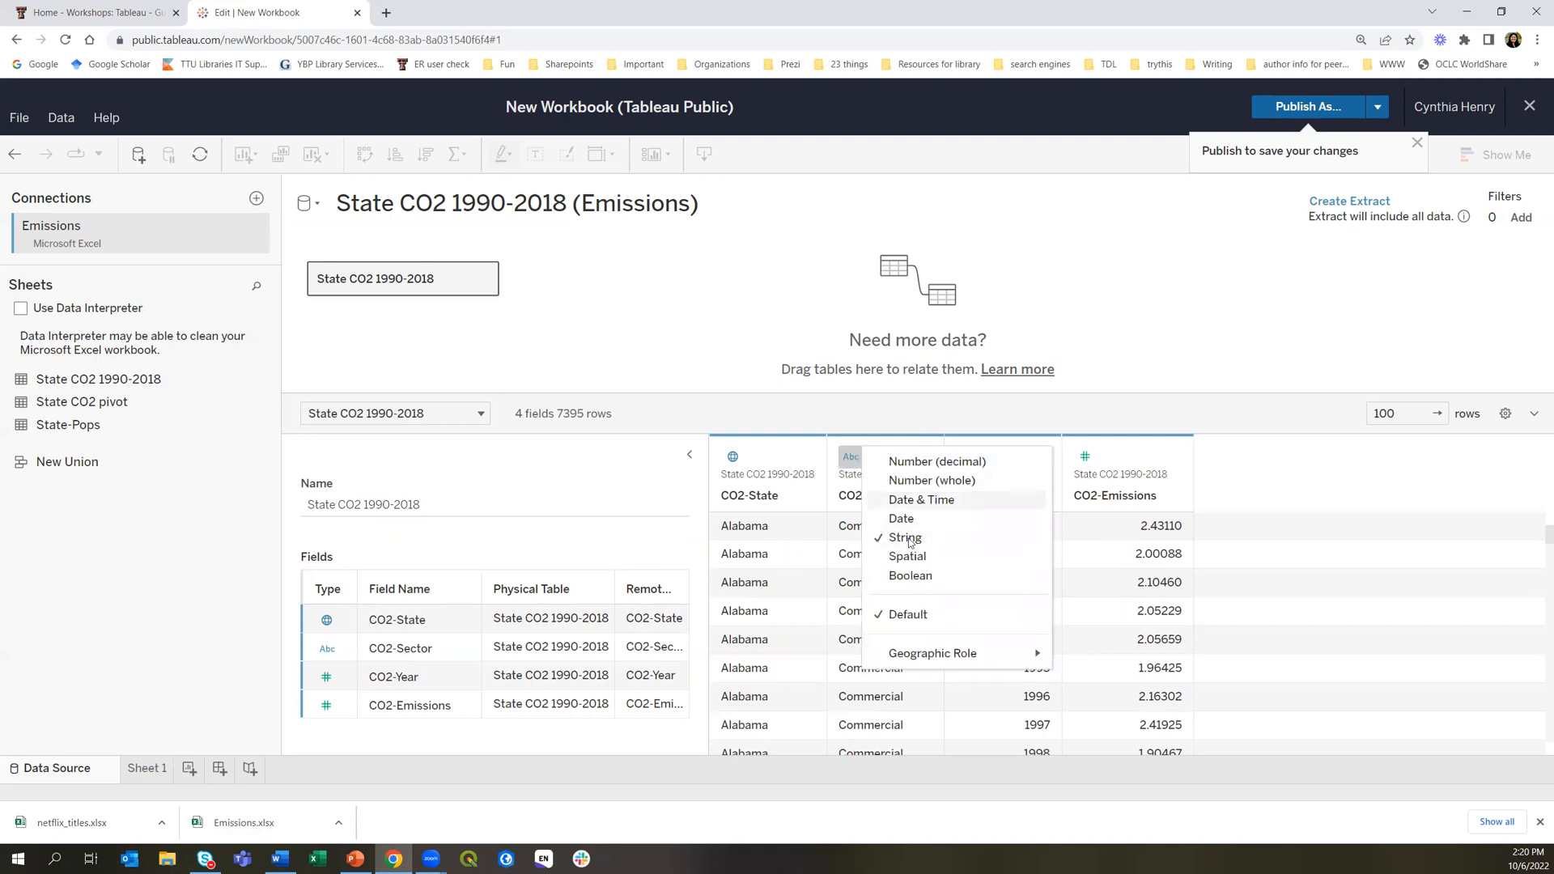
{"action": "left_click", "coordinate": [855, 422]}
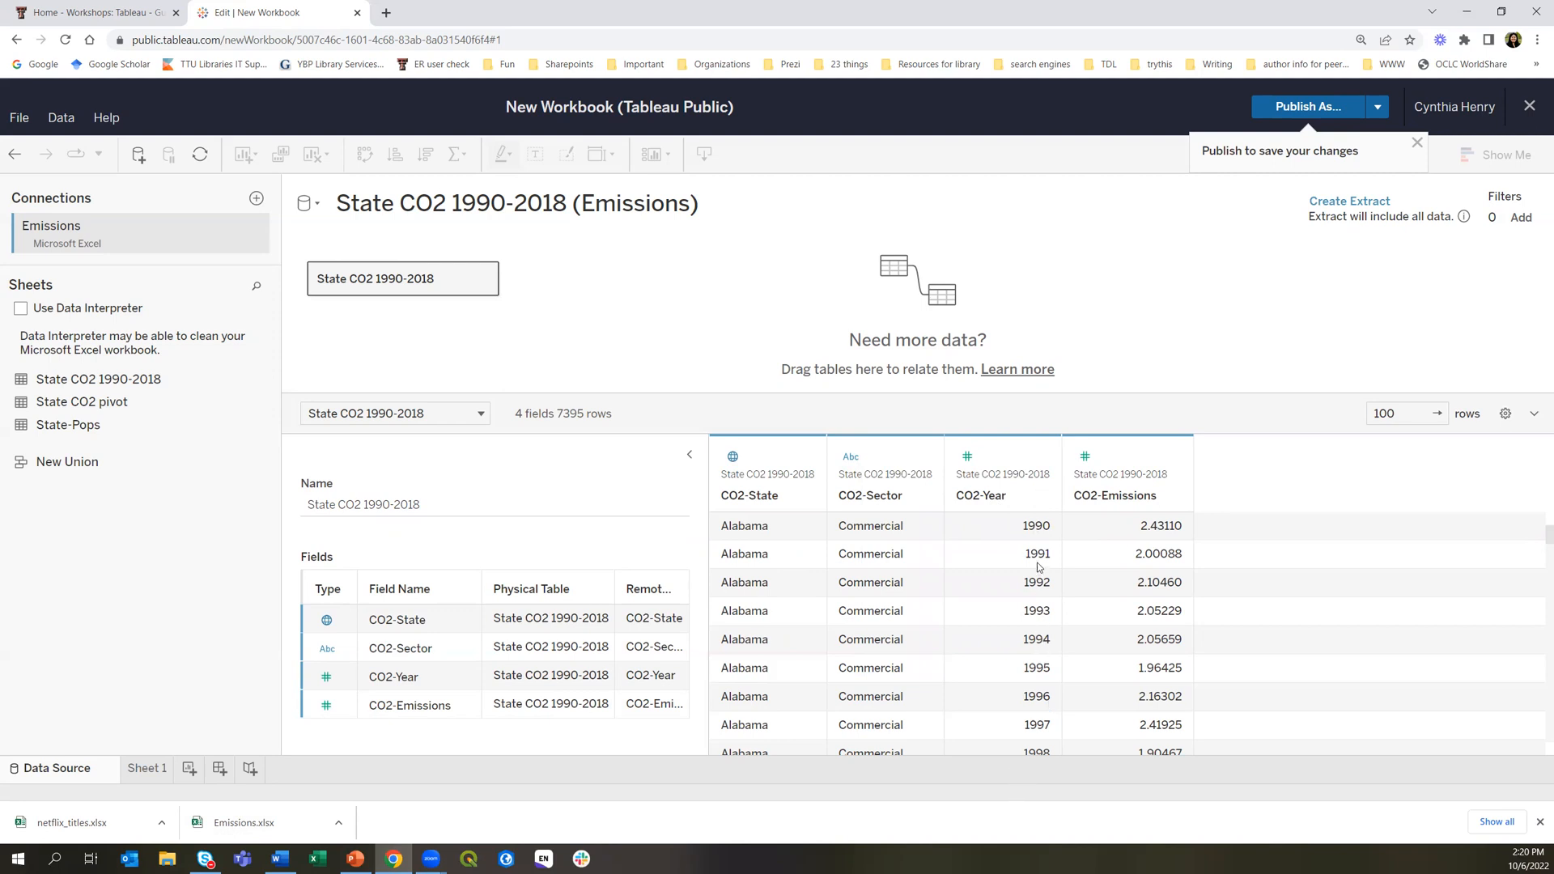
Inspect the data type options of the CO2-Year and CO2-Emissions columns, keeping CO2-Year as Number (whole)
{"action": "left_click", "coordinate": [968, 459]}
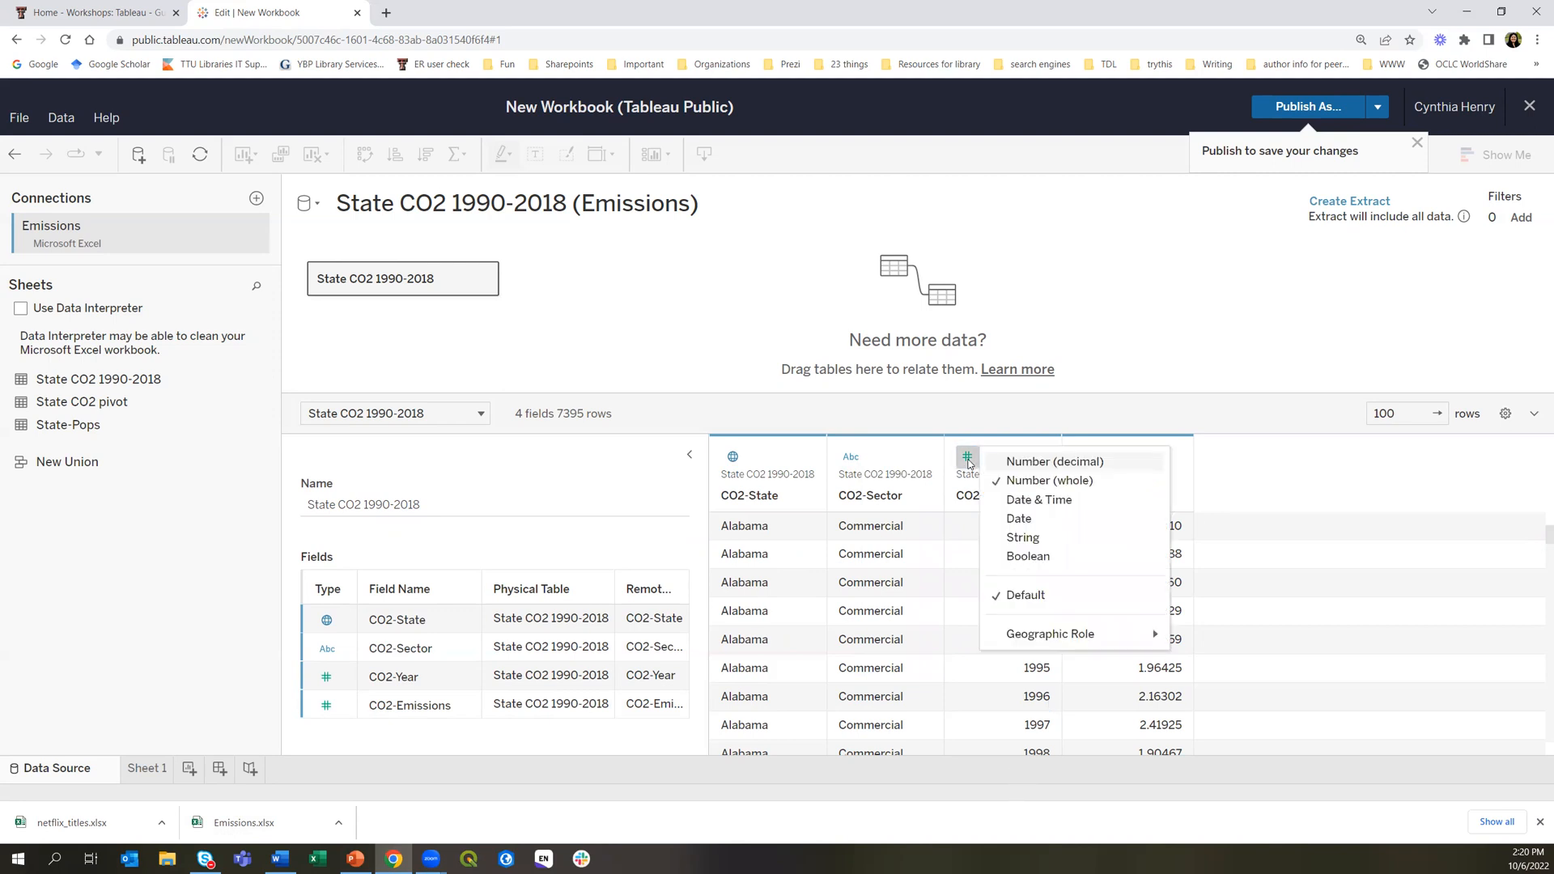
{"action": "left_click", "coordinate": [1048, 482]}
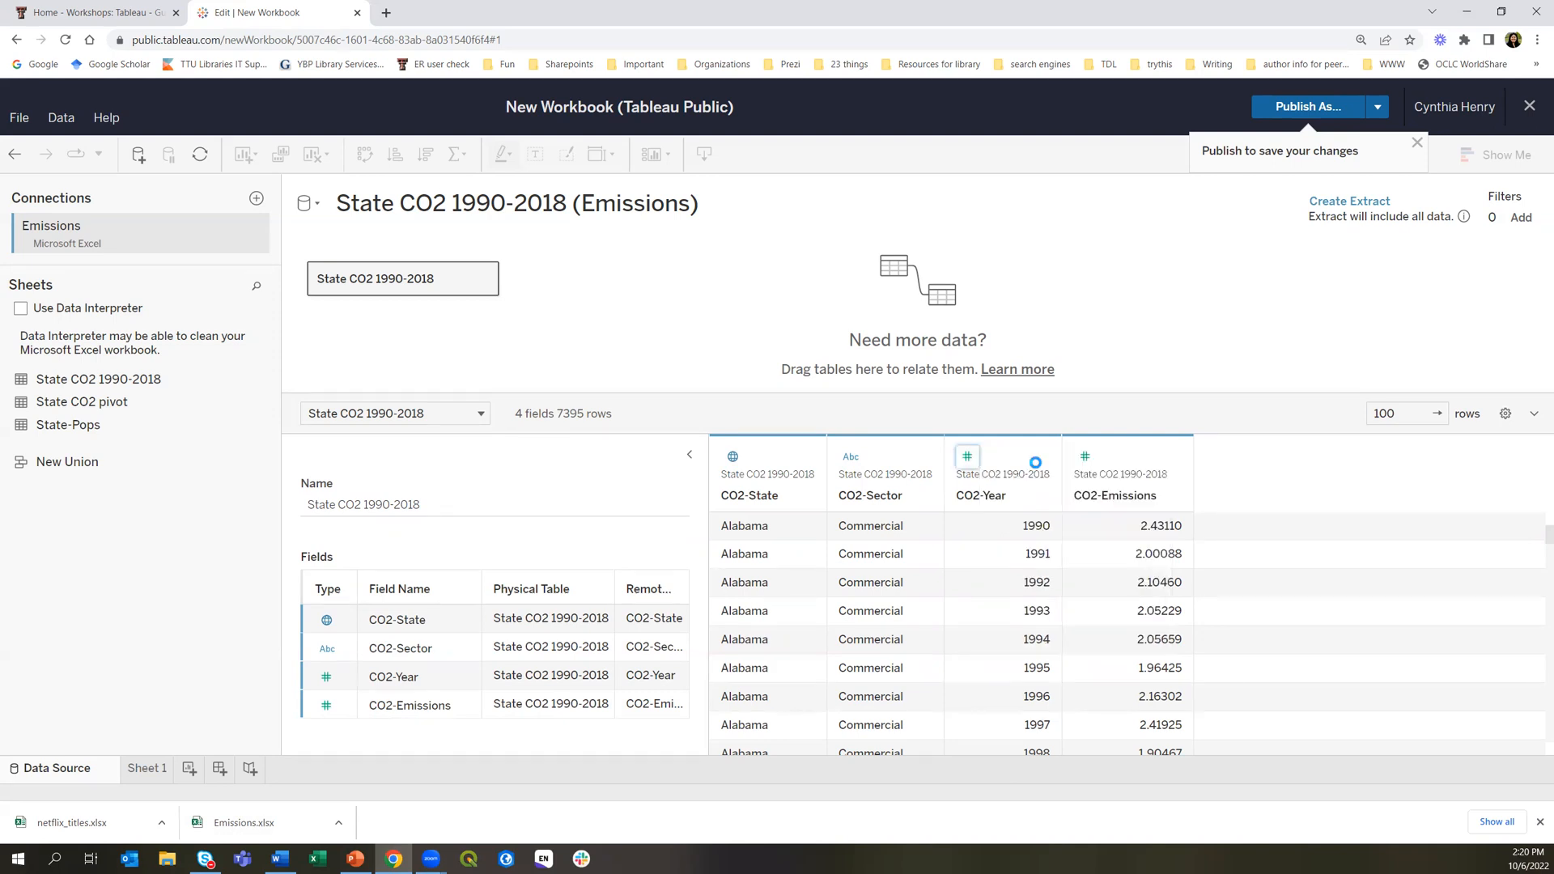
{"action": "left_click", "coordinate": [971, 457]}
{"action": "left_click", "coordinate": [1006, 478]}
{"action": "left_click", "coordinate": [1084, 458]}
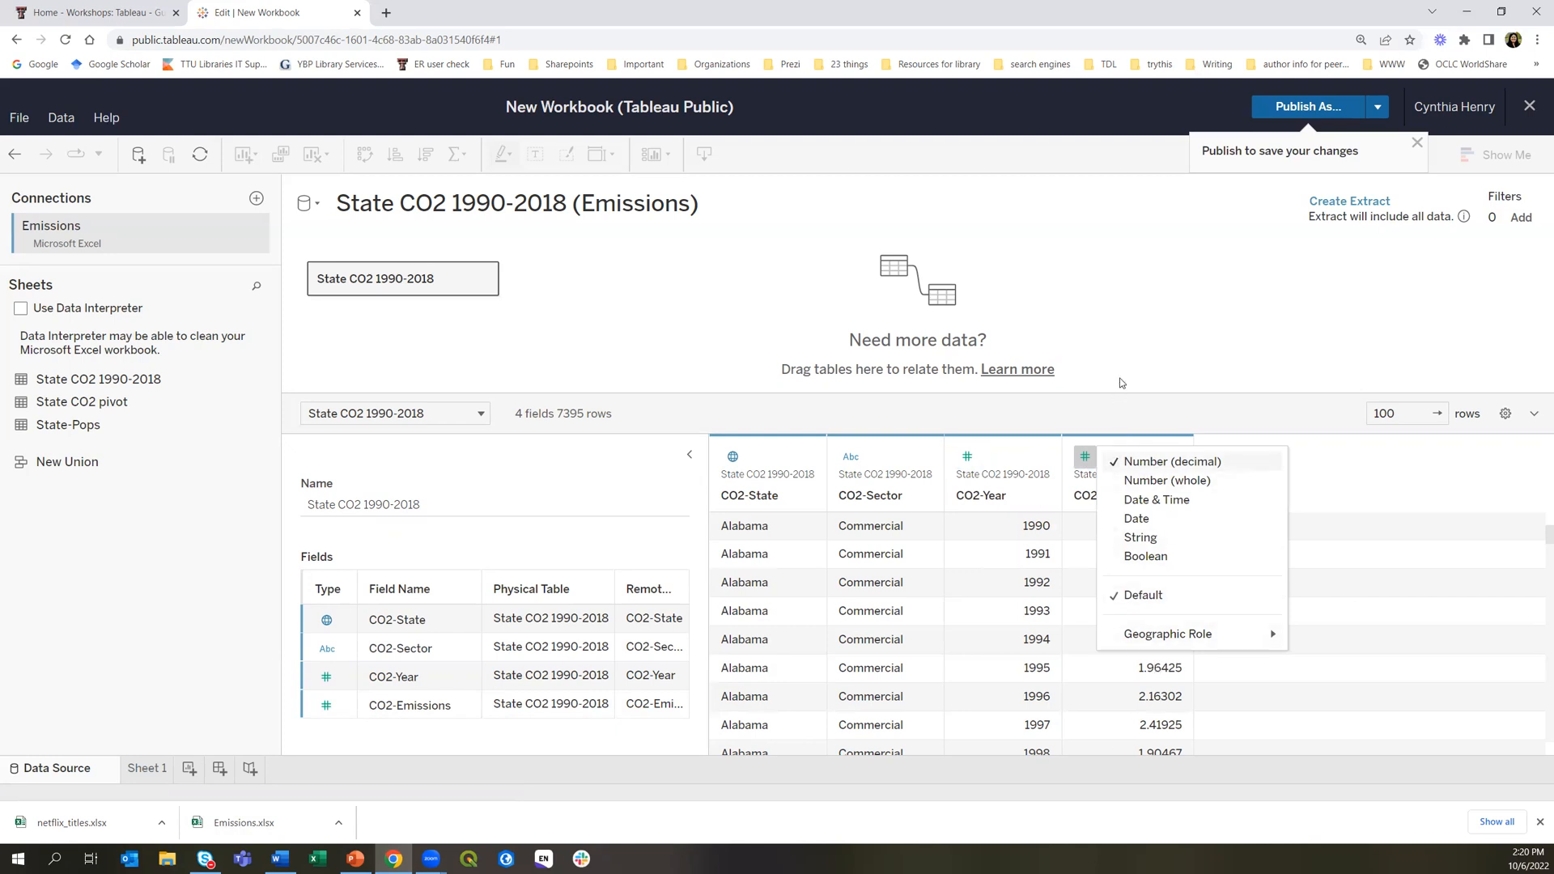
{"action": "left_click", "coordinate": [1106, 406]}
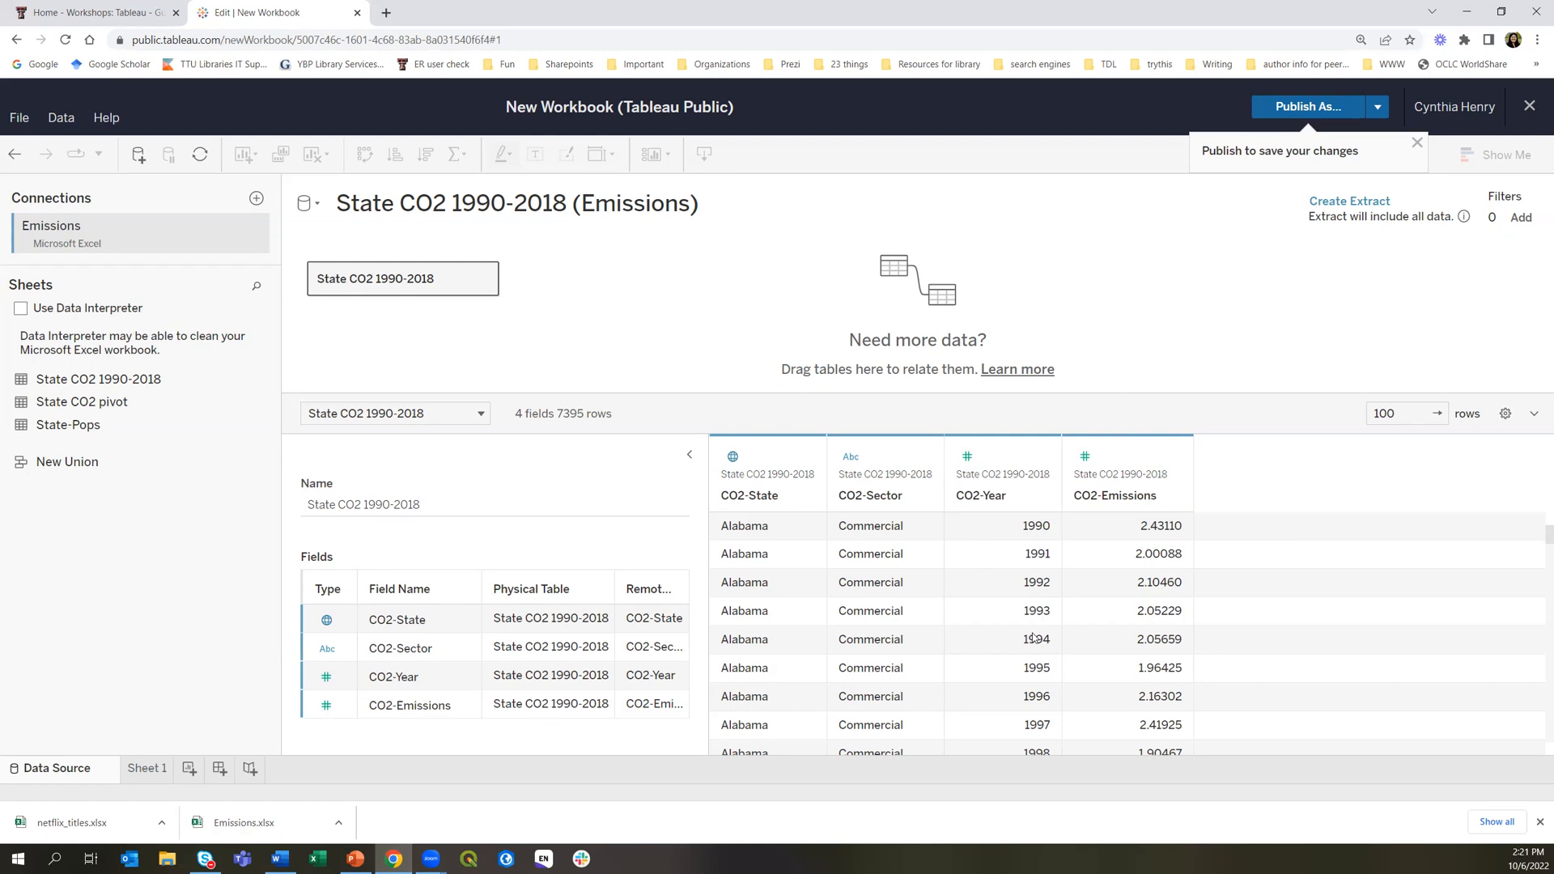
{"action": "left_click", "coordinate": [968, 458]}
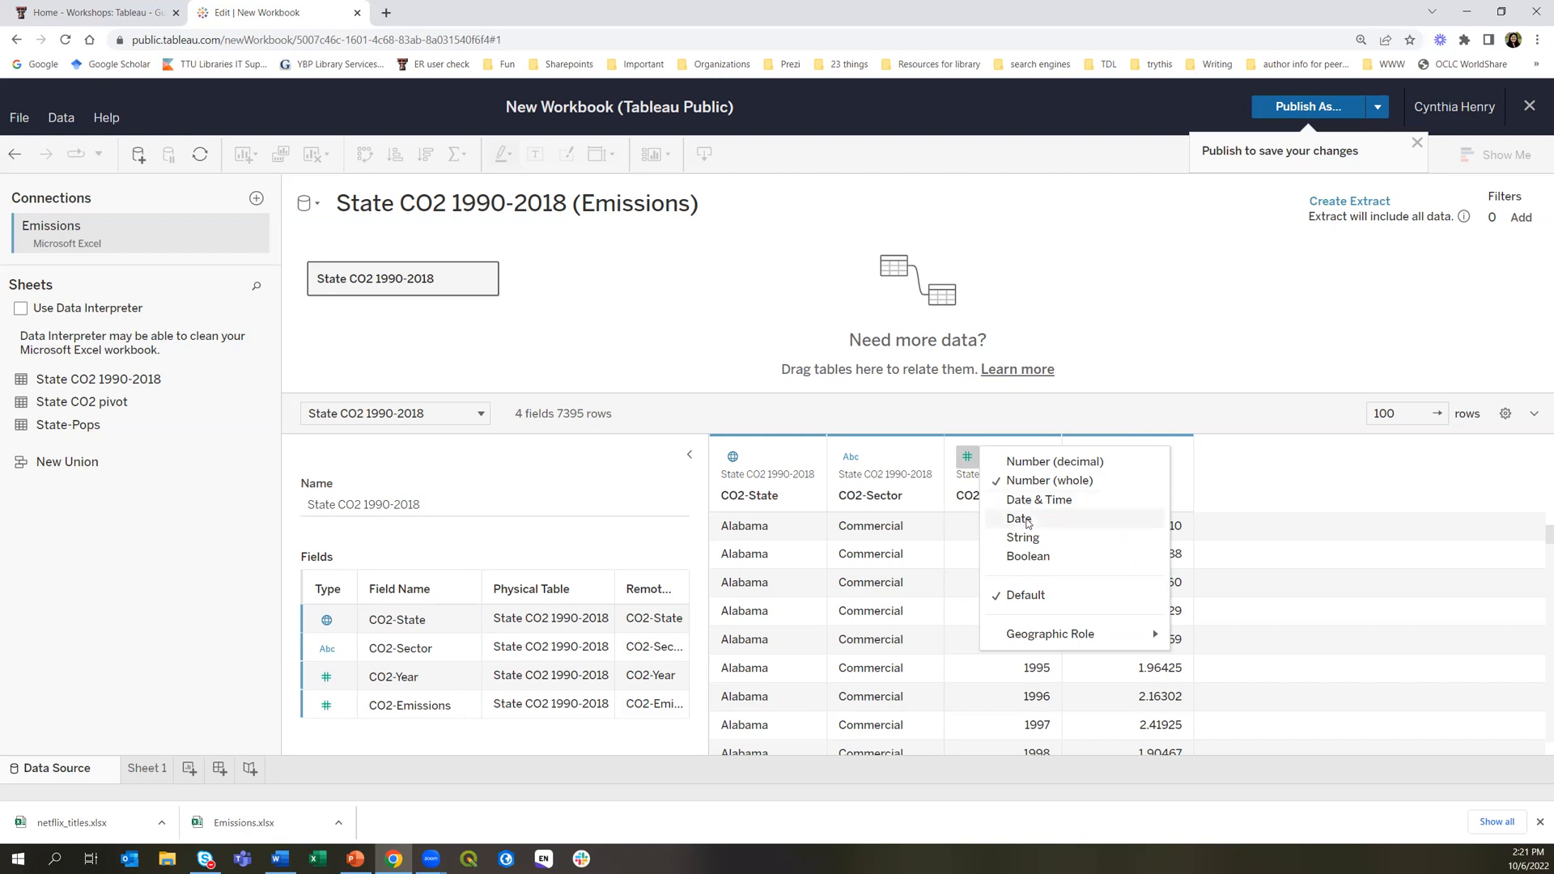
{"action": "left_click", "coordinate": [964, 552]}
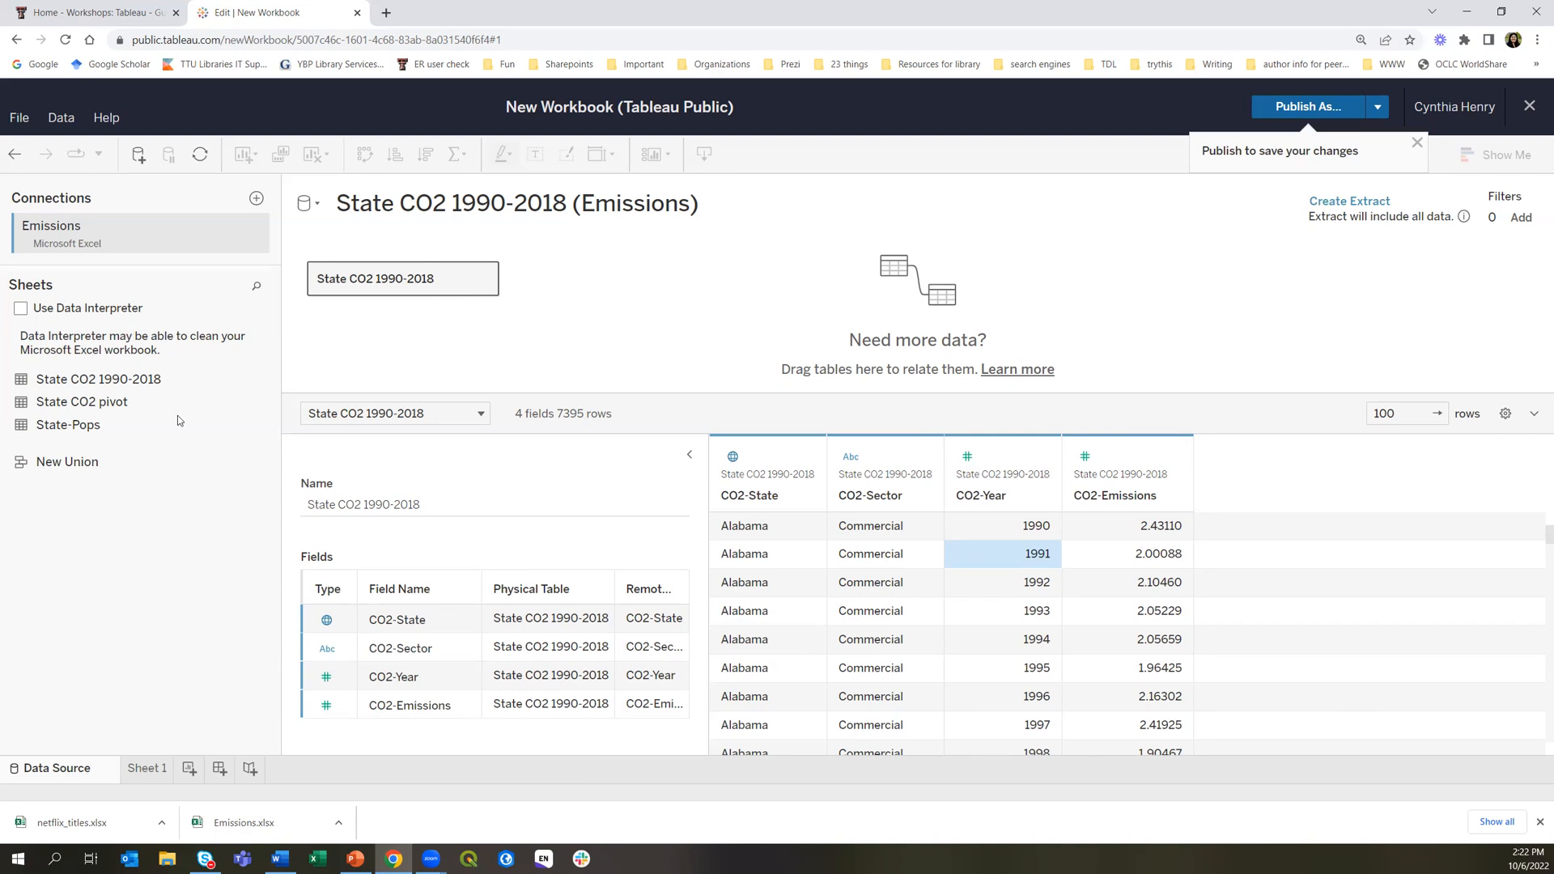
Go to Sheet 1 and publish the workbook under the name Emissions with its sheets shown as tabs
{"action": "left_click", "coordinate": [146, 774]}
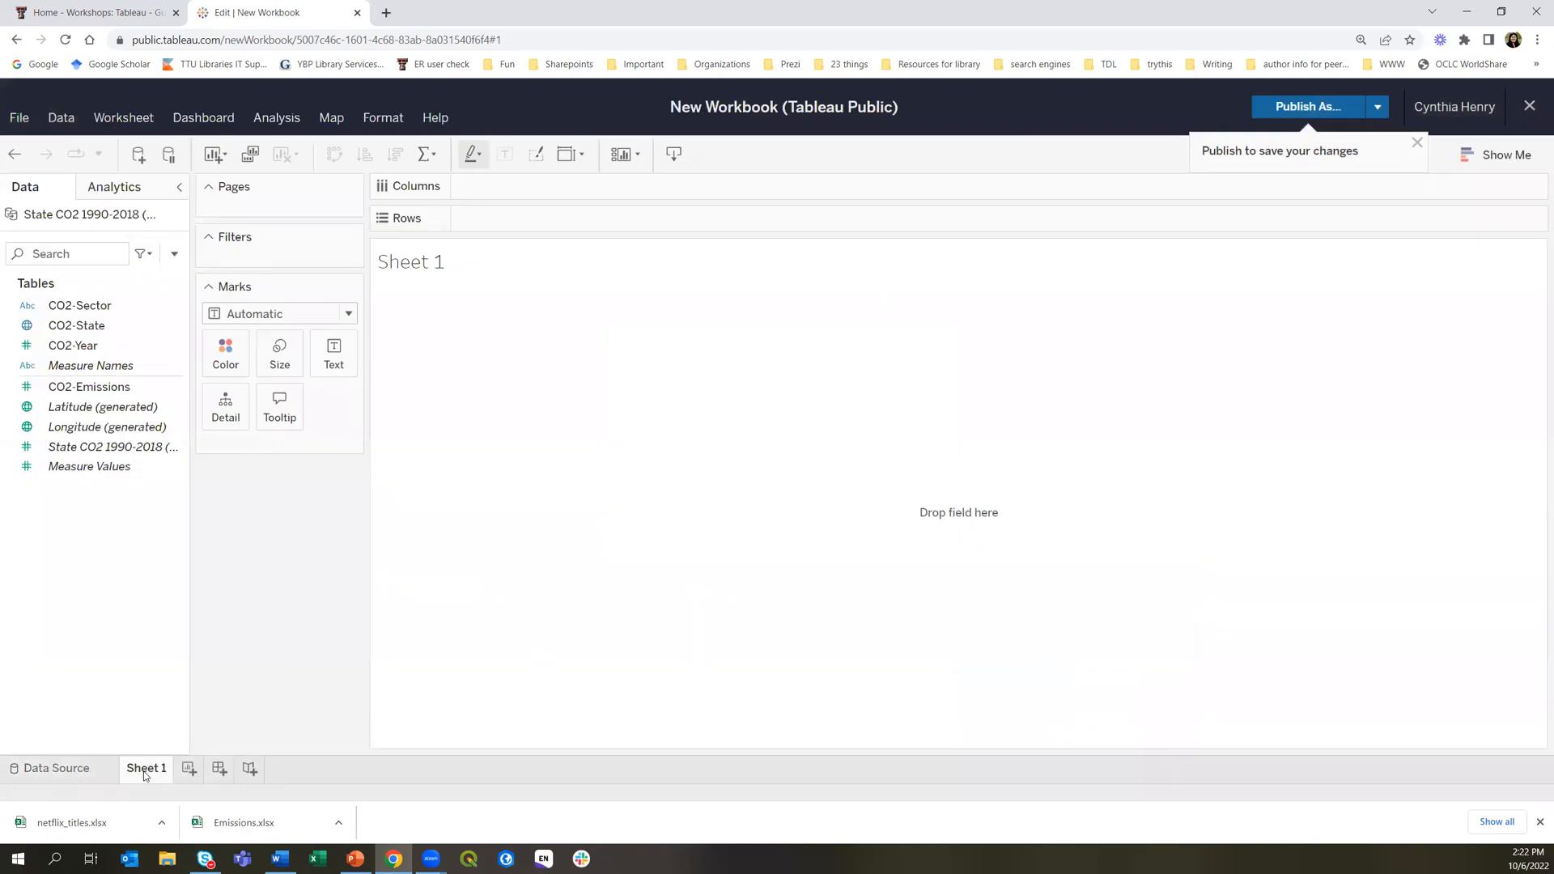
{"action": "left_click", "coordinate": [1344, 109]}
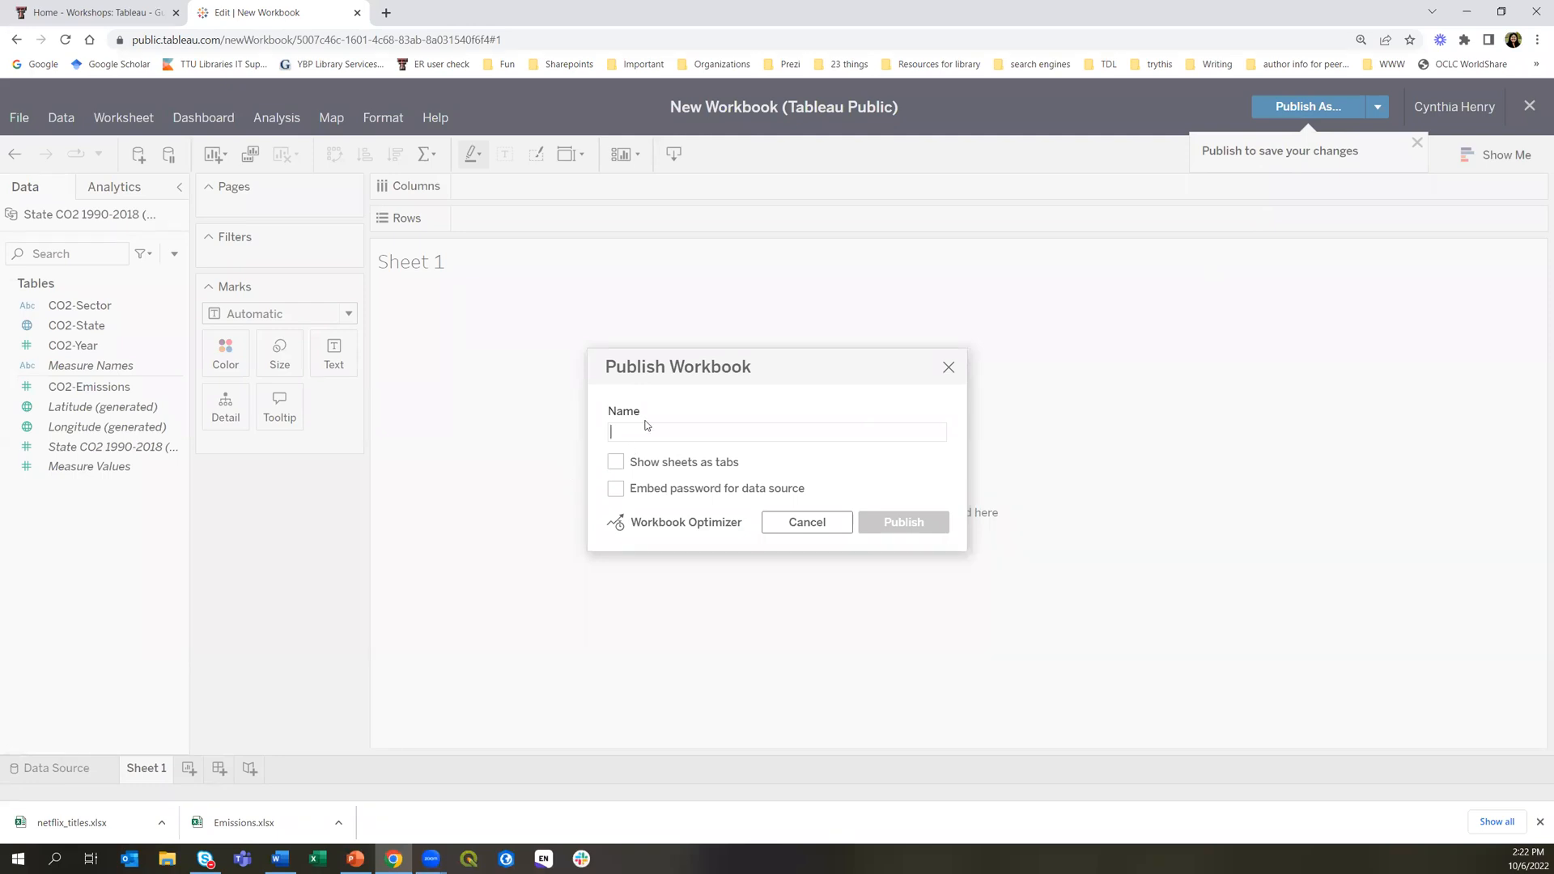
{"action": "type", "text": "E"}
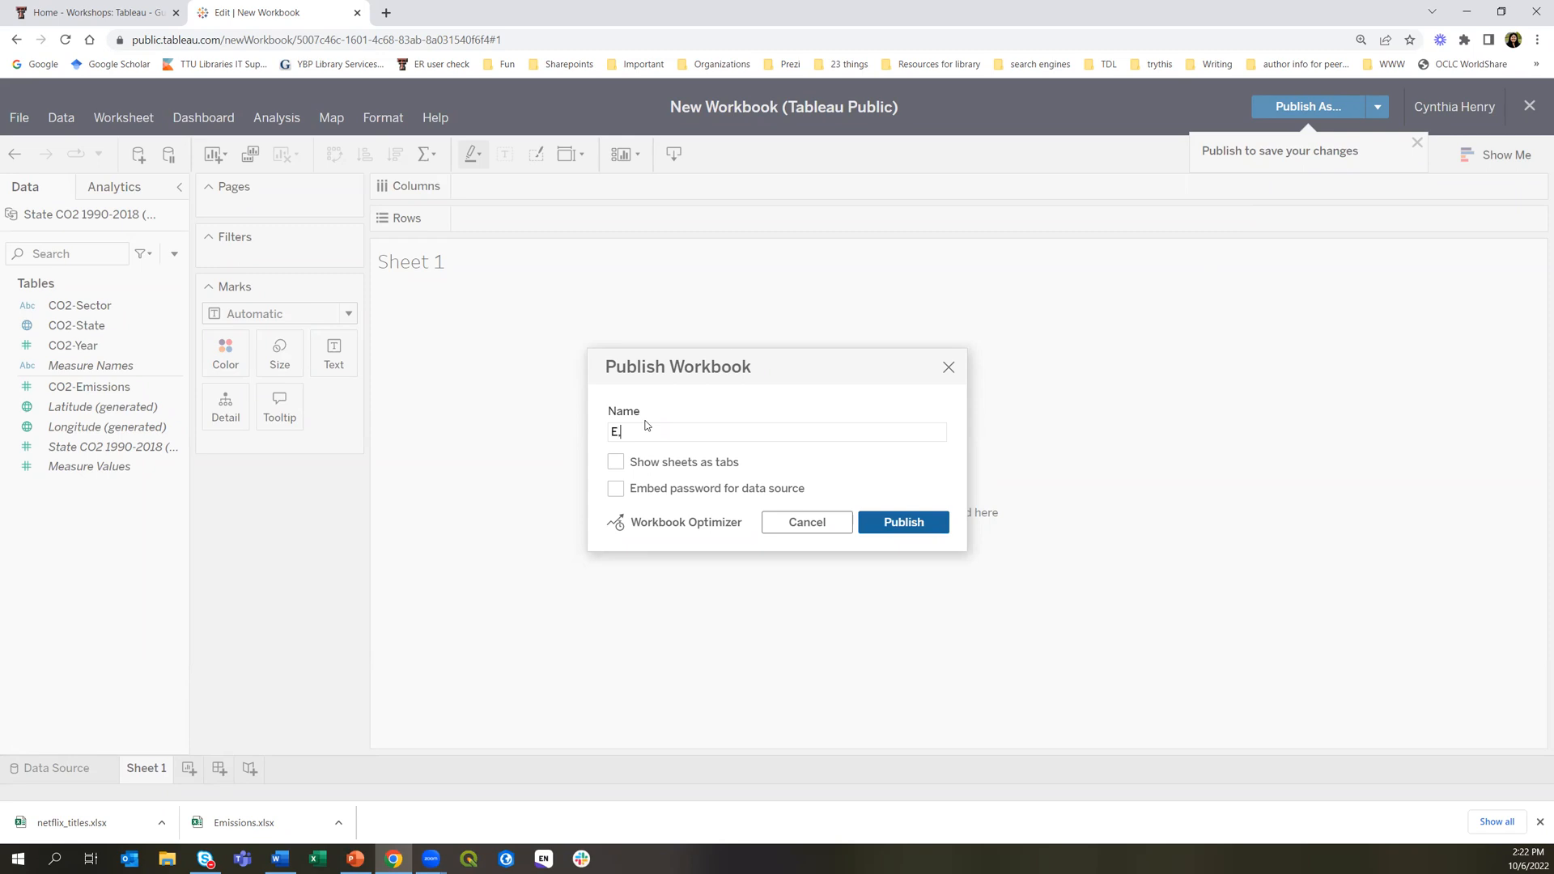
{"action": "type", "text": "missons"}
{"action": "left_click", "coordinate": [645, 432]}
{"action": "type", "text": "i"}
{"action": "left_click", "coordinate": [617, 467]}
{"action": "left_click", "coordinate": [906, 521]}
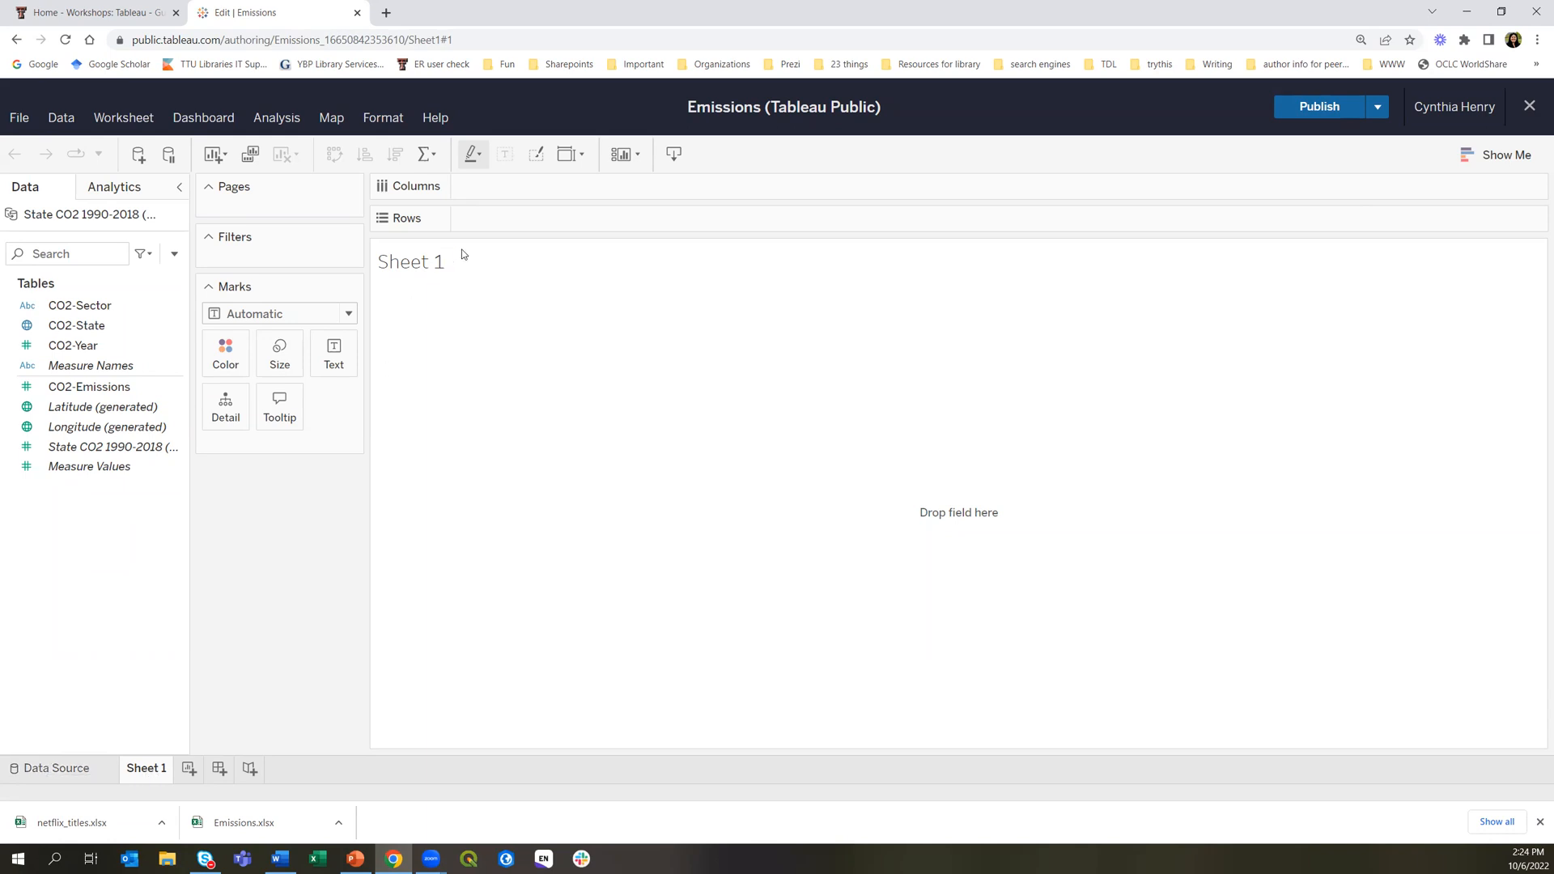
Rename Sheet 1 as Bar Chart
{"action": "right_click", "coordinate": [146, 769]}
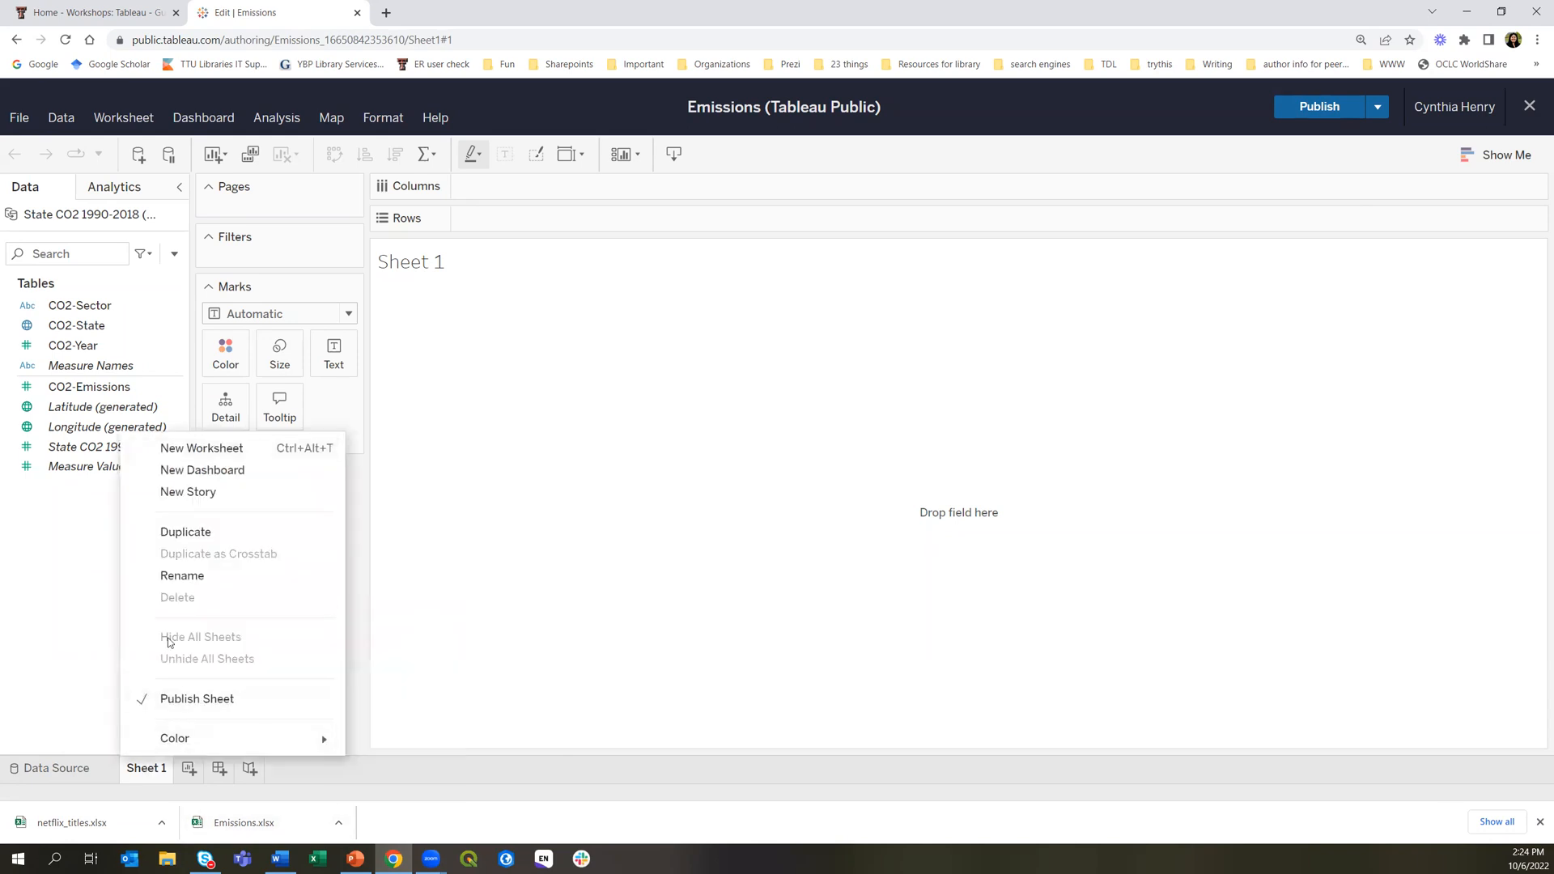
{"action": "left_click", "coordinate": [414, 586]}
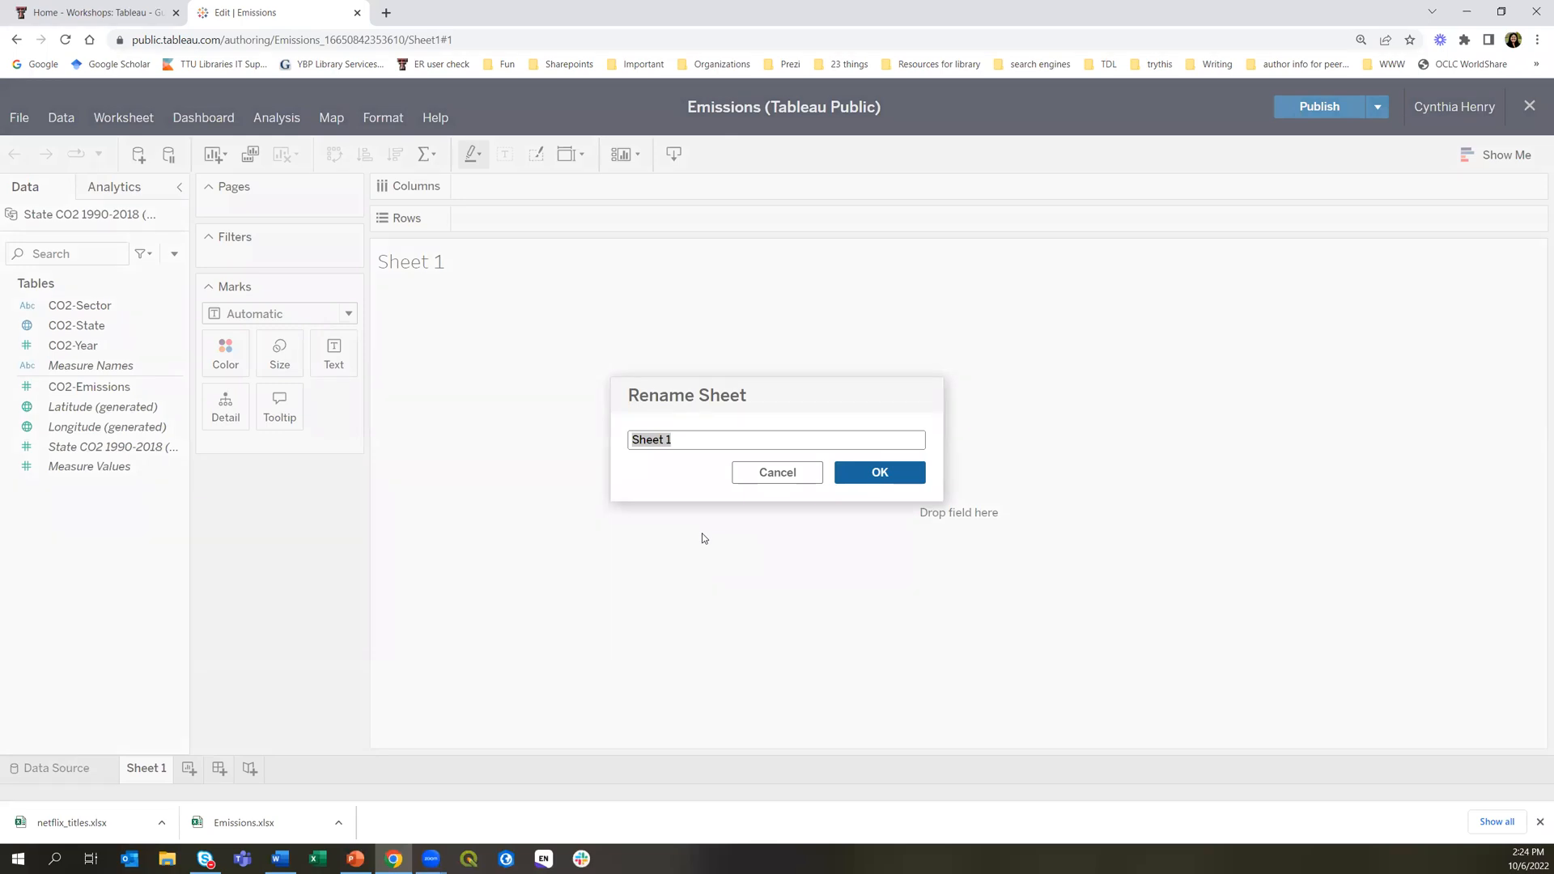
{"action": "type", "text": "Bar Chart"}
{"action": "left_click", "coordinate": [908, 479]}
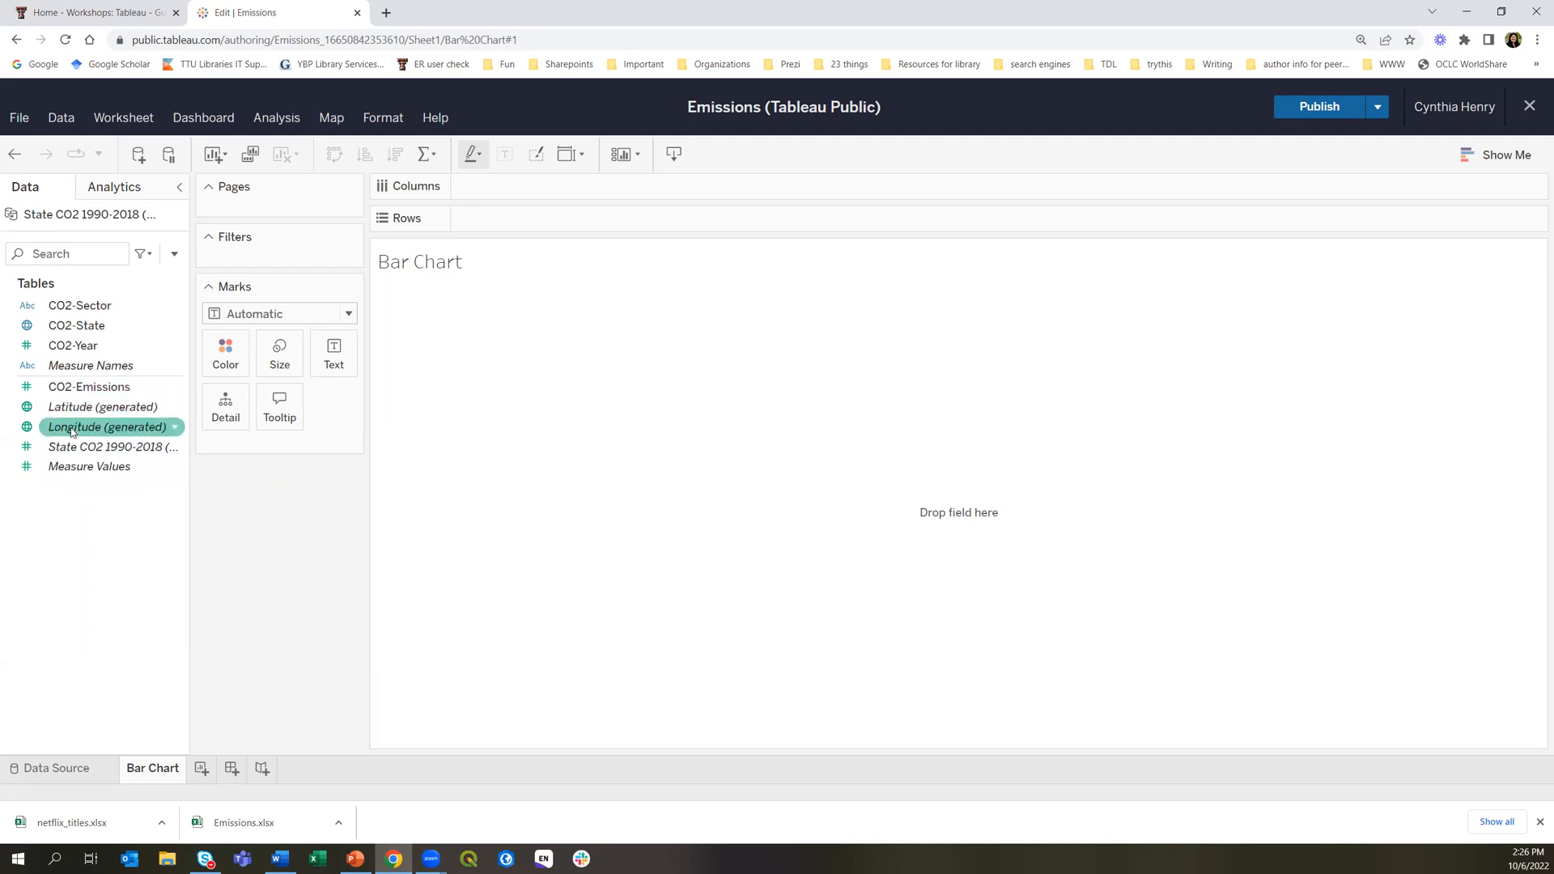
Place CO2-State on Columns and CO2-Emissions on Rows to chart total emissions for each state
{"action": "left_click", "coordinate": [84, 329]}
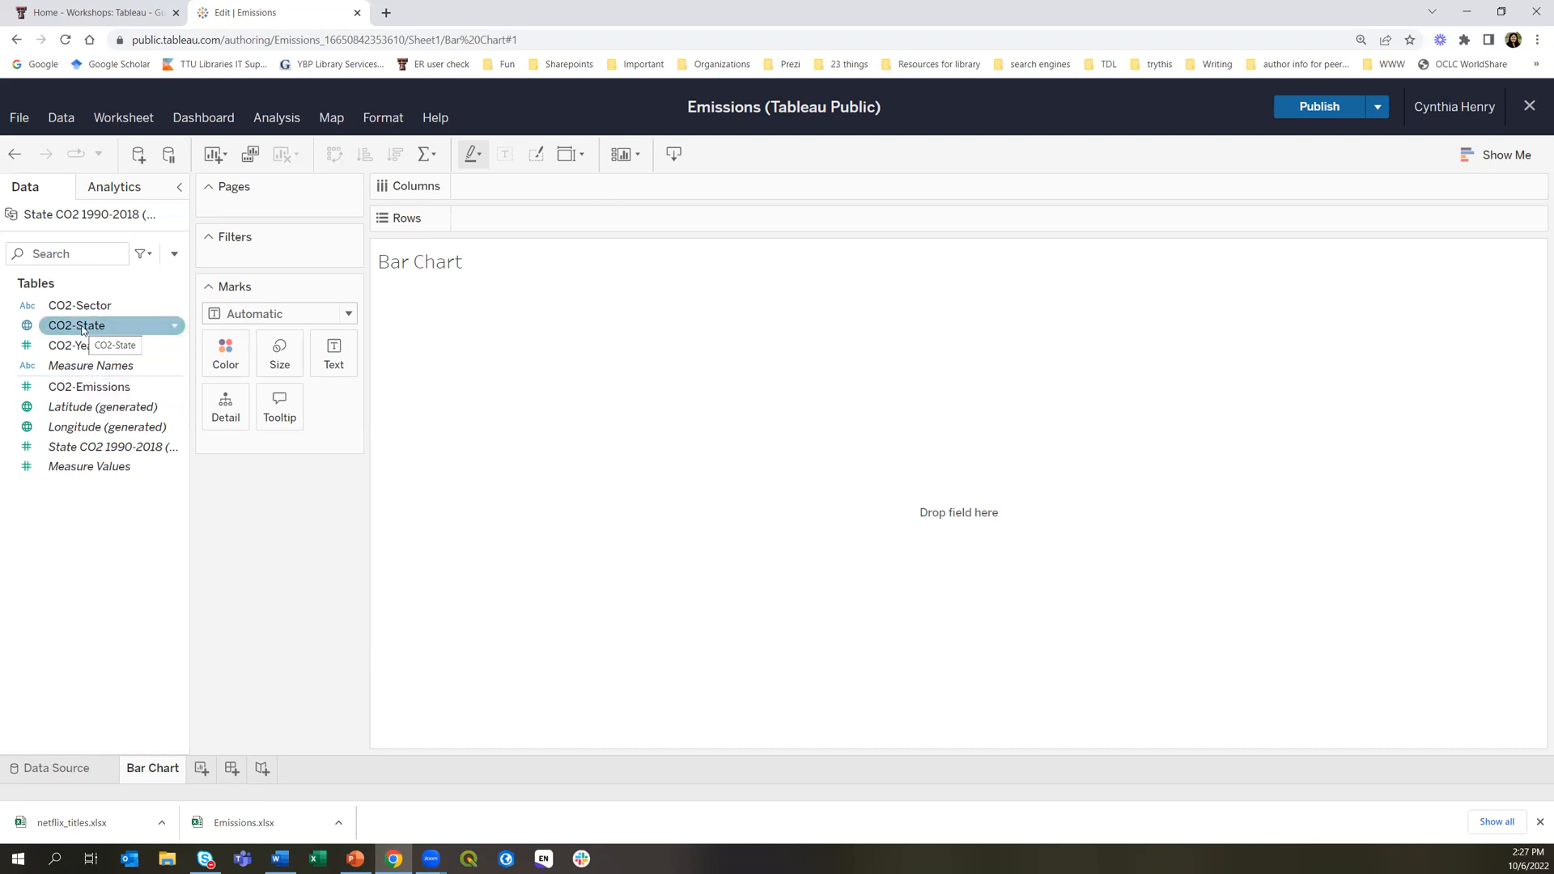
{"action": "left_click_drag", "start_coordinate": [84, 331], "coordinate": [520, 187]}
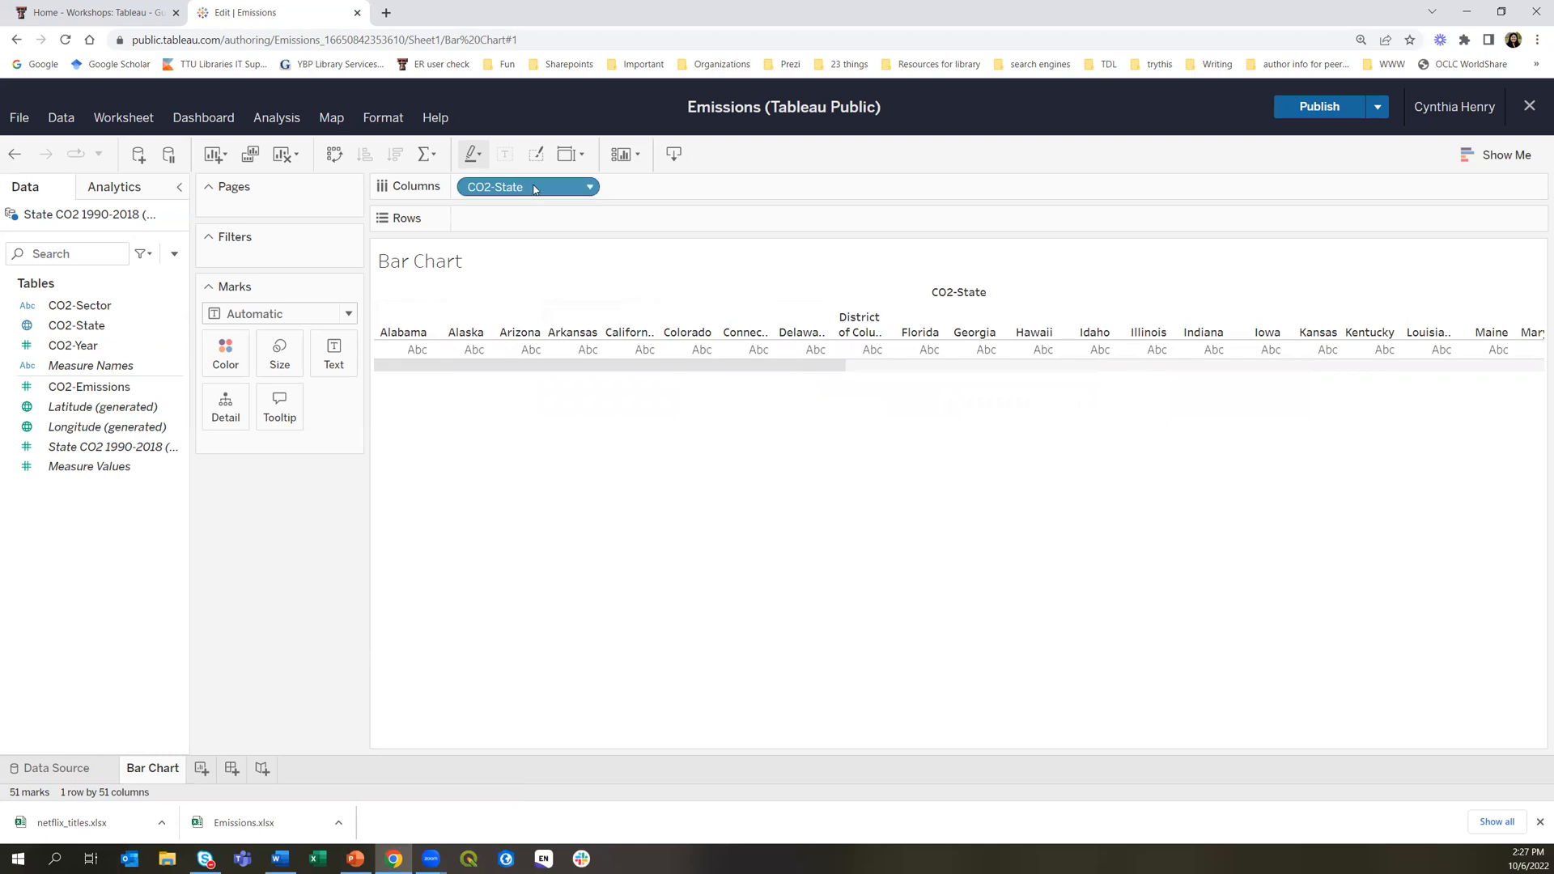
{"action": "left_click_drag", "start_coordinate": [529, 199], "coordinate": [524, 219]}
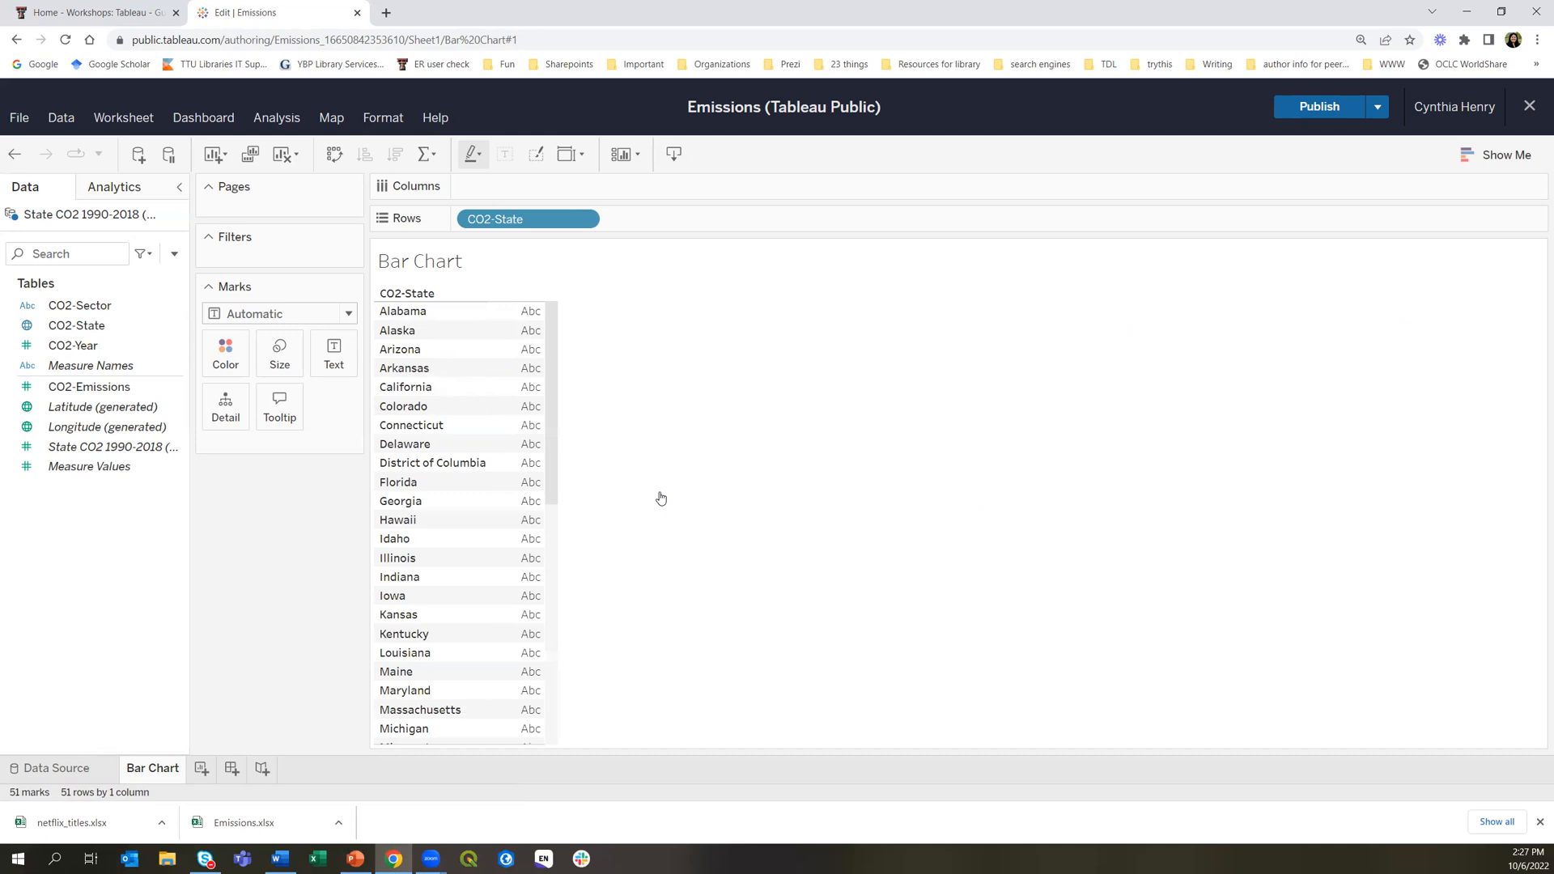
{"action": "left_click_drag", "start_coordinate": [536, 218], "coordinate": [534, 188]}
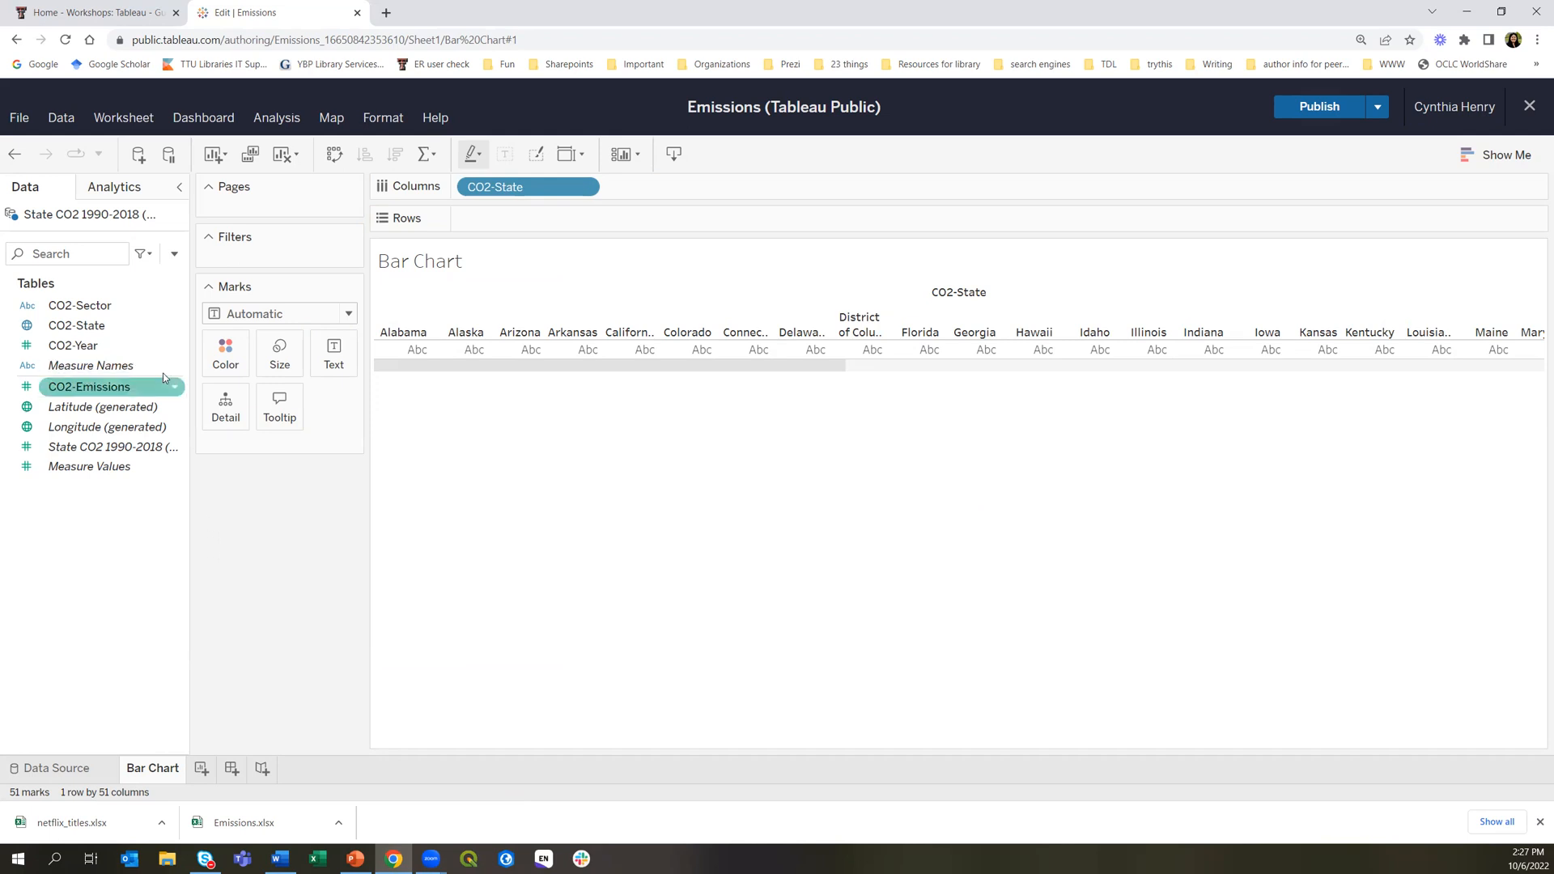
{"action": "left_click_drag", "start_coordinate": [89, 386], "coordinate": [542, 220]}
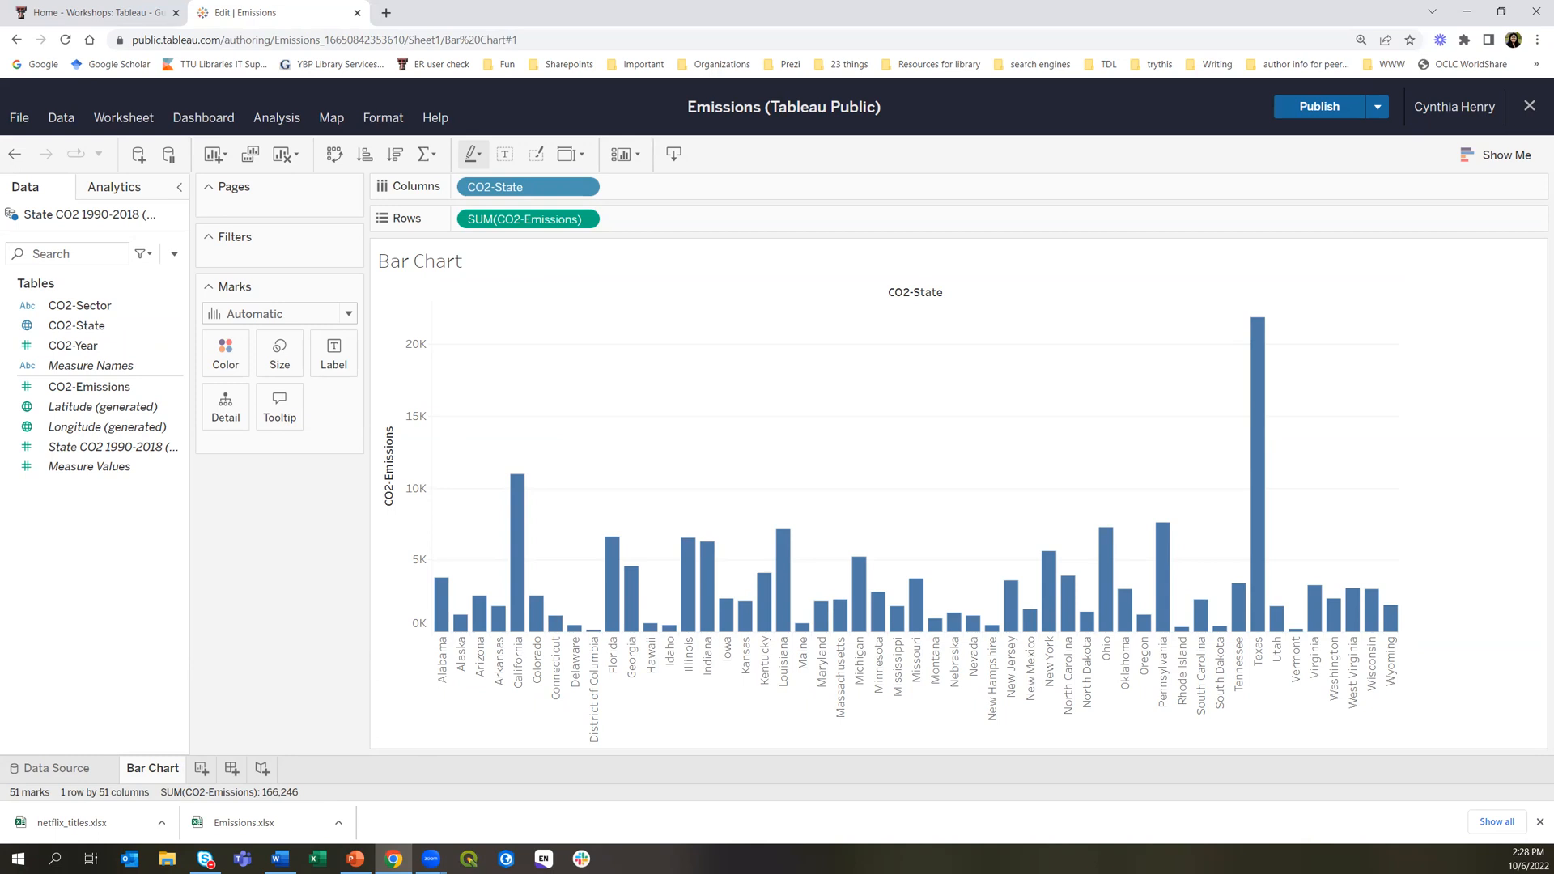
Examine the options available for the SUM(CO2-Emissions) field on Rows, including its Measure setting
{"action": "right_click", "coordinate": [484, 225]}
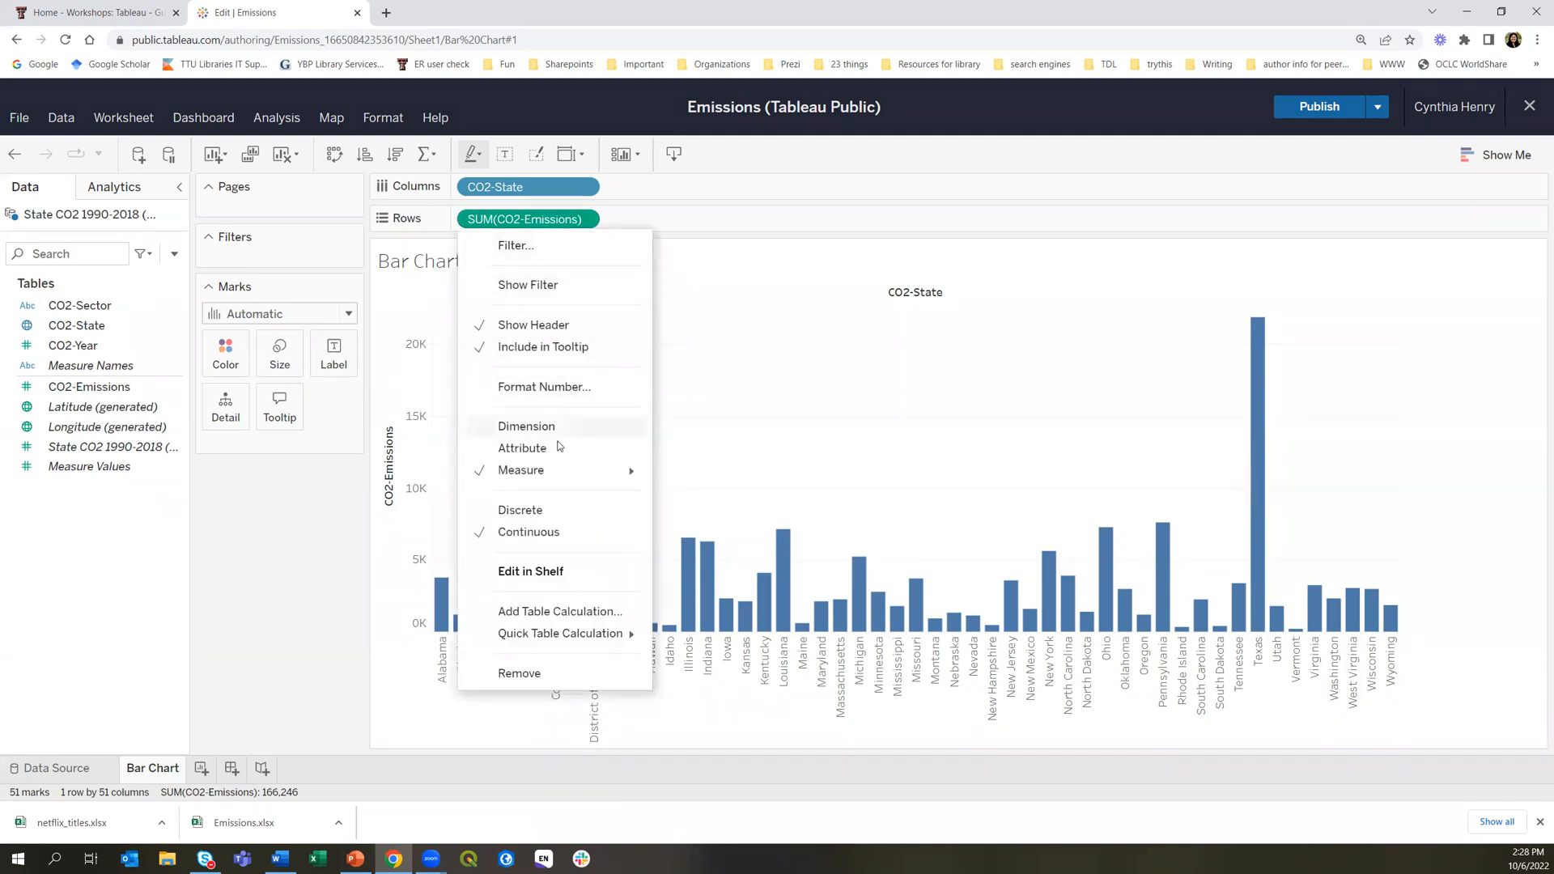
{"action": "mouse_move", "coordinate": [564, 475]}
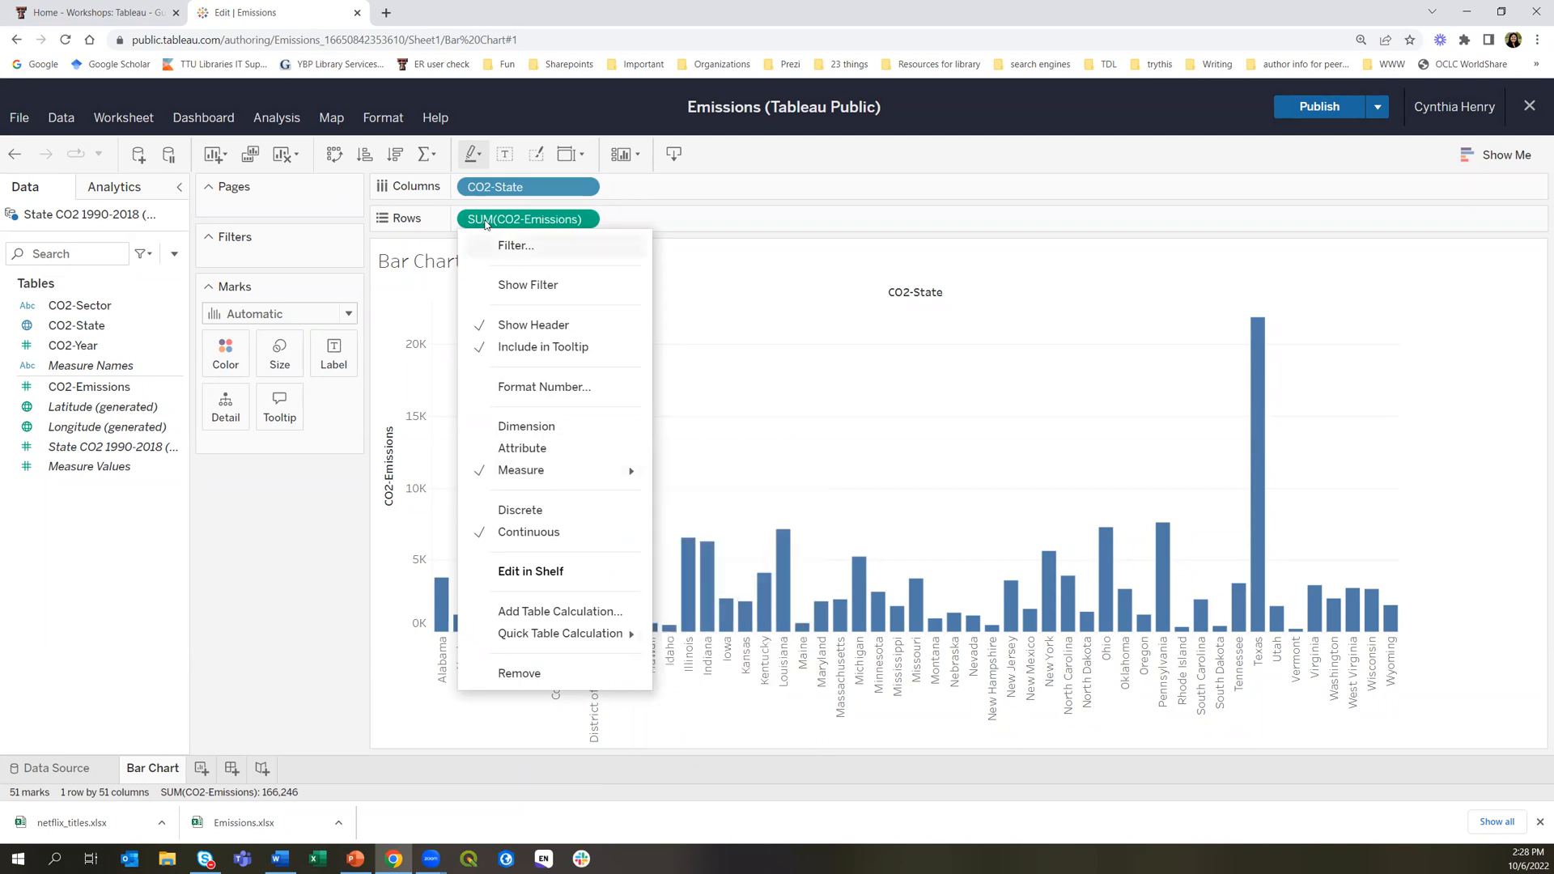
{"action": "left_click", "coordinate": [698, 258]}
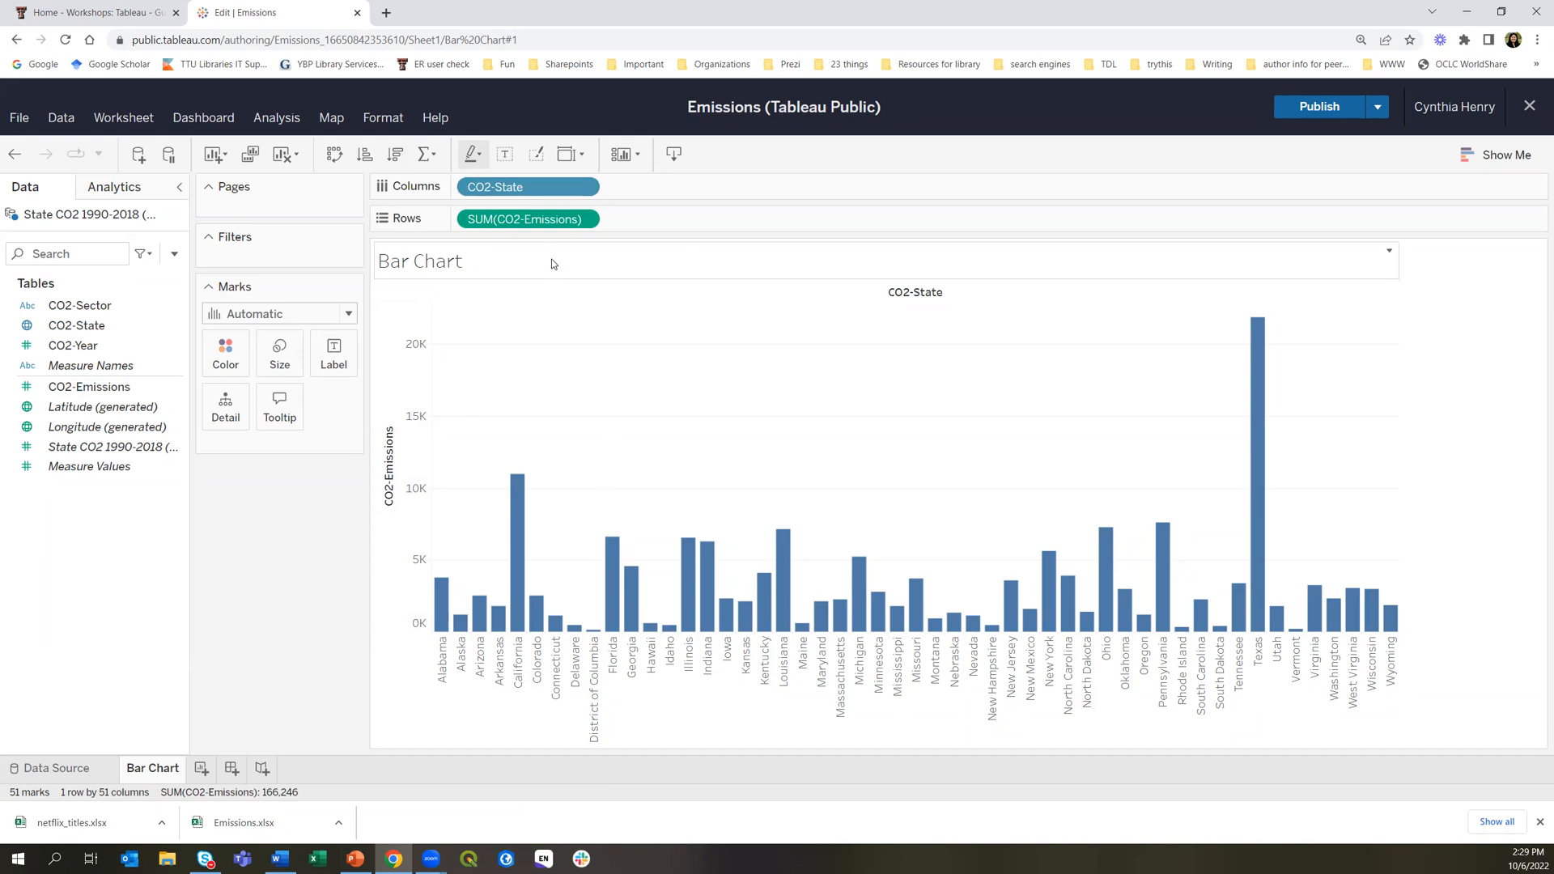
{"action": "right_click", "coordinate": [519, 225]}
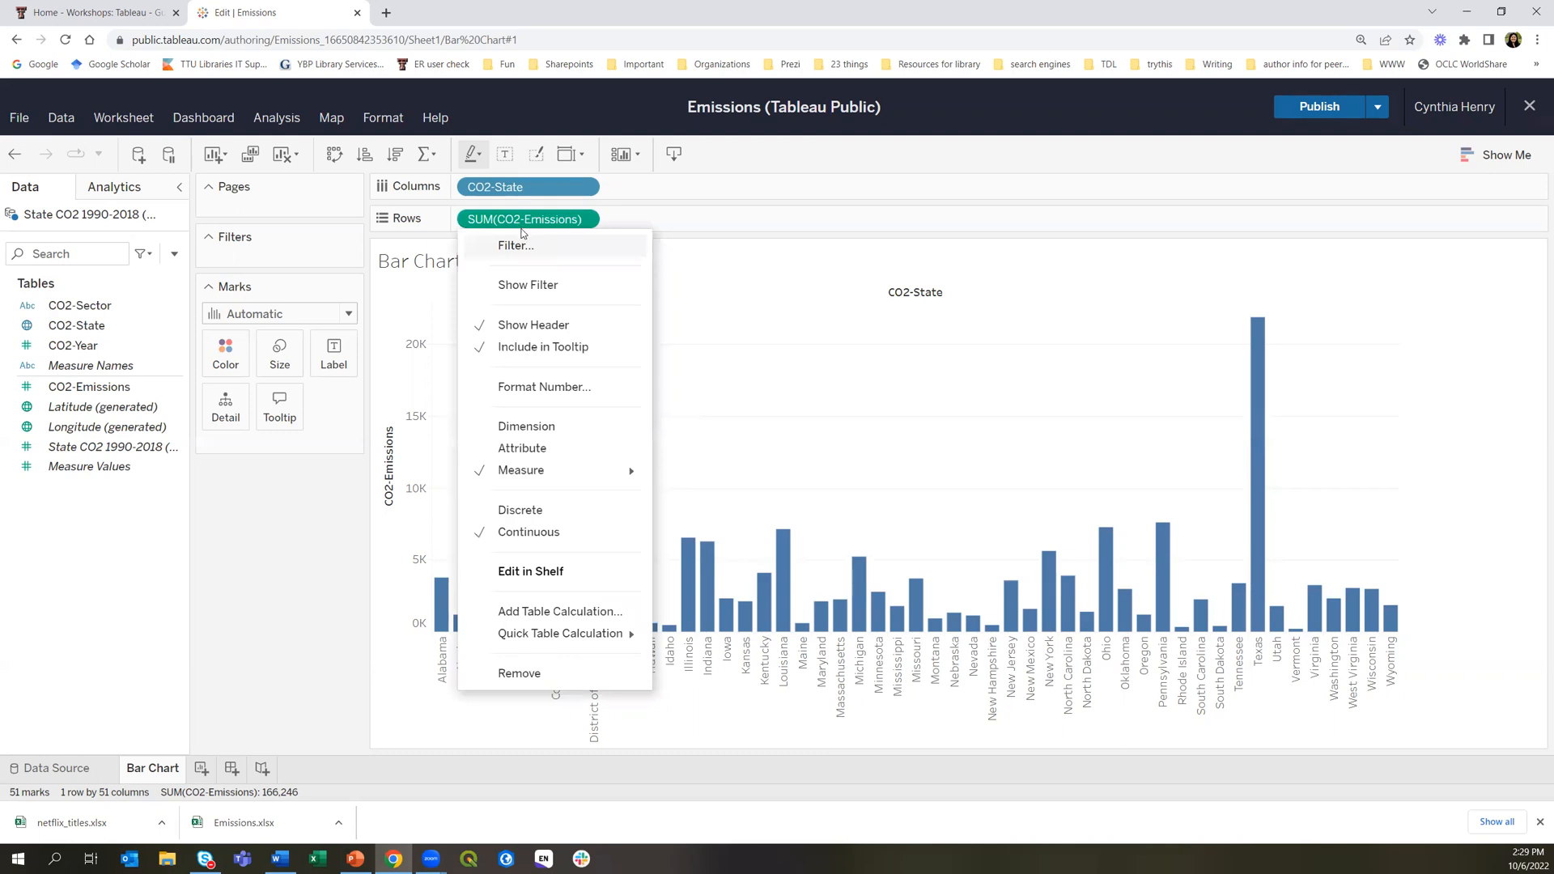
{"action": "left_click", "coordinate": [276, 580]}
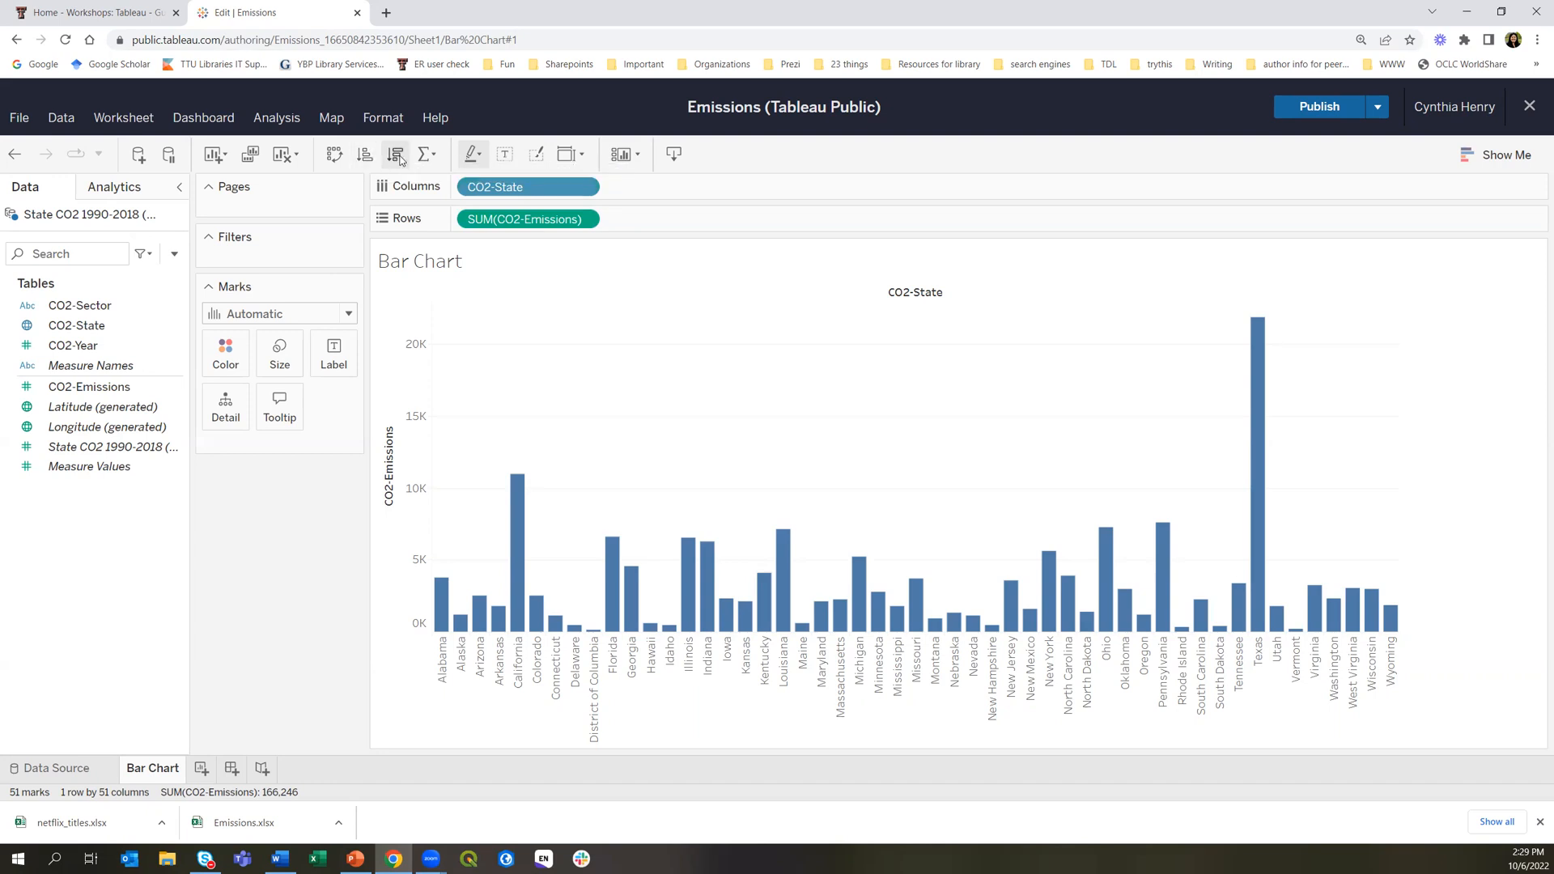
Try sorting the states by descending emissions and swapping rows with columns, and undo both changes
{"action": "left_click", "coordinate": [396, 154]}
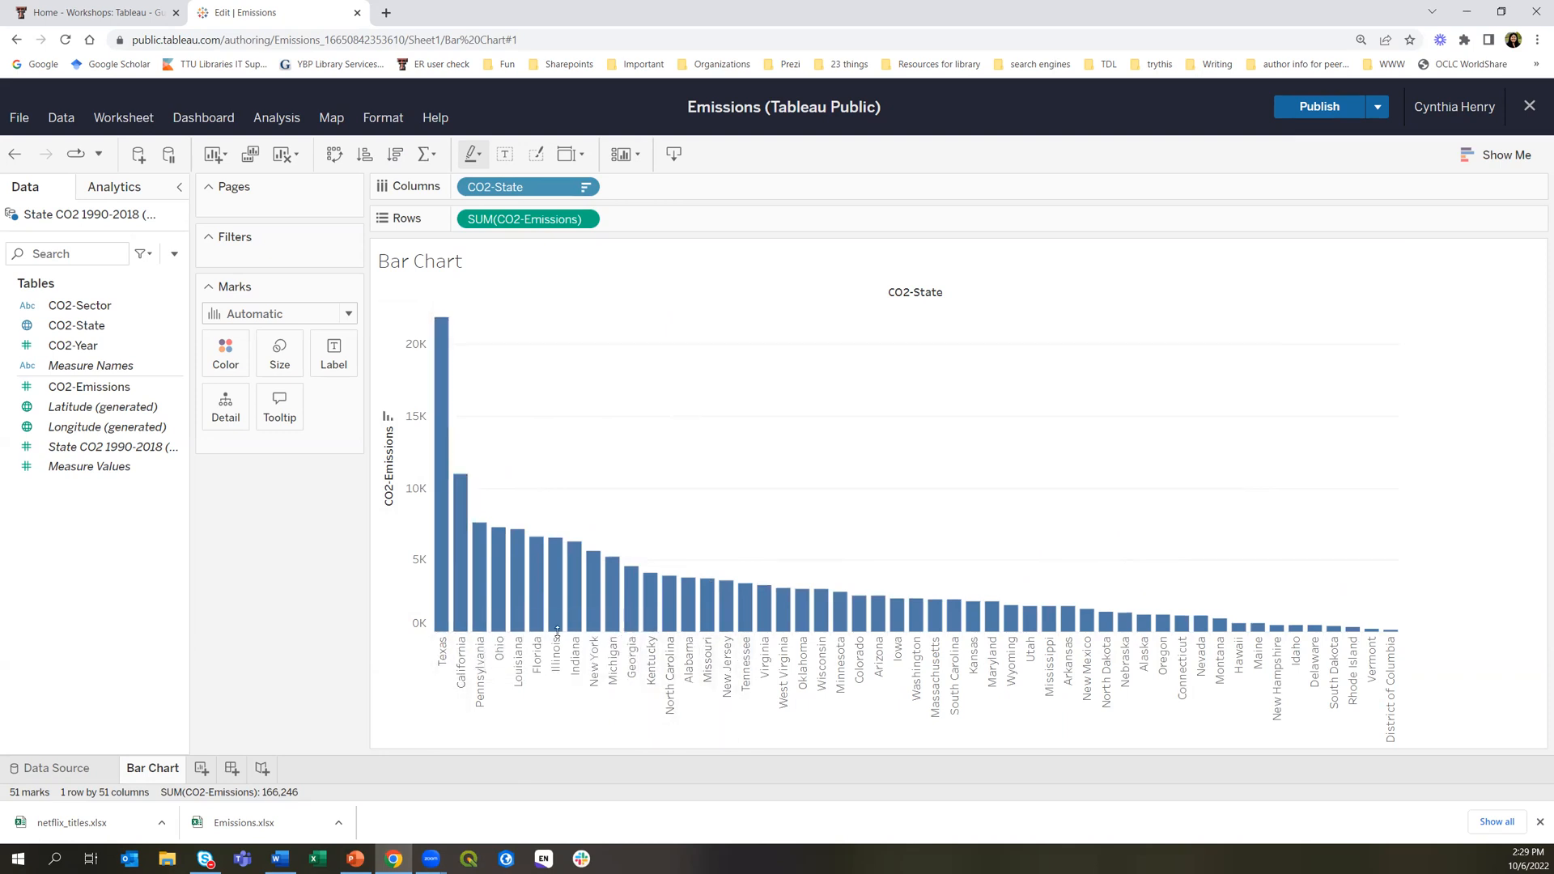
{"action": "mouse_move", "coordinate": [538, 623]}
{"action": "left_click", "coordinate": [332, 151]}
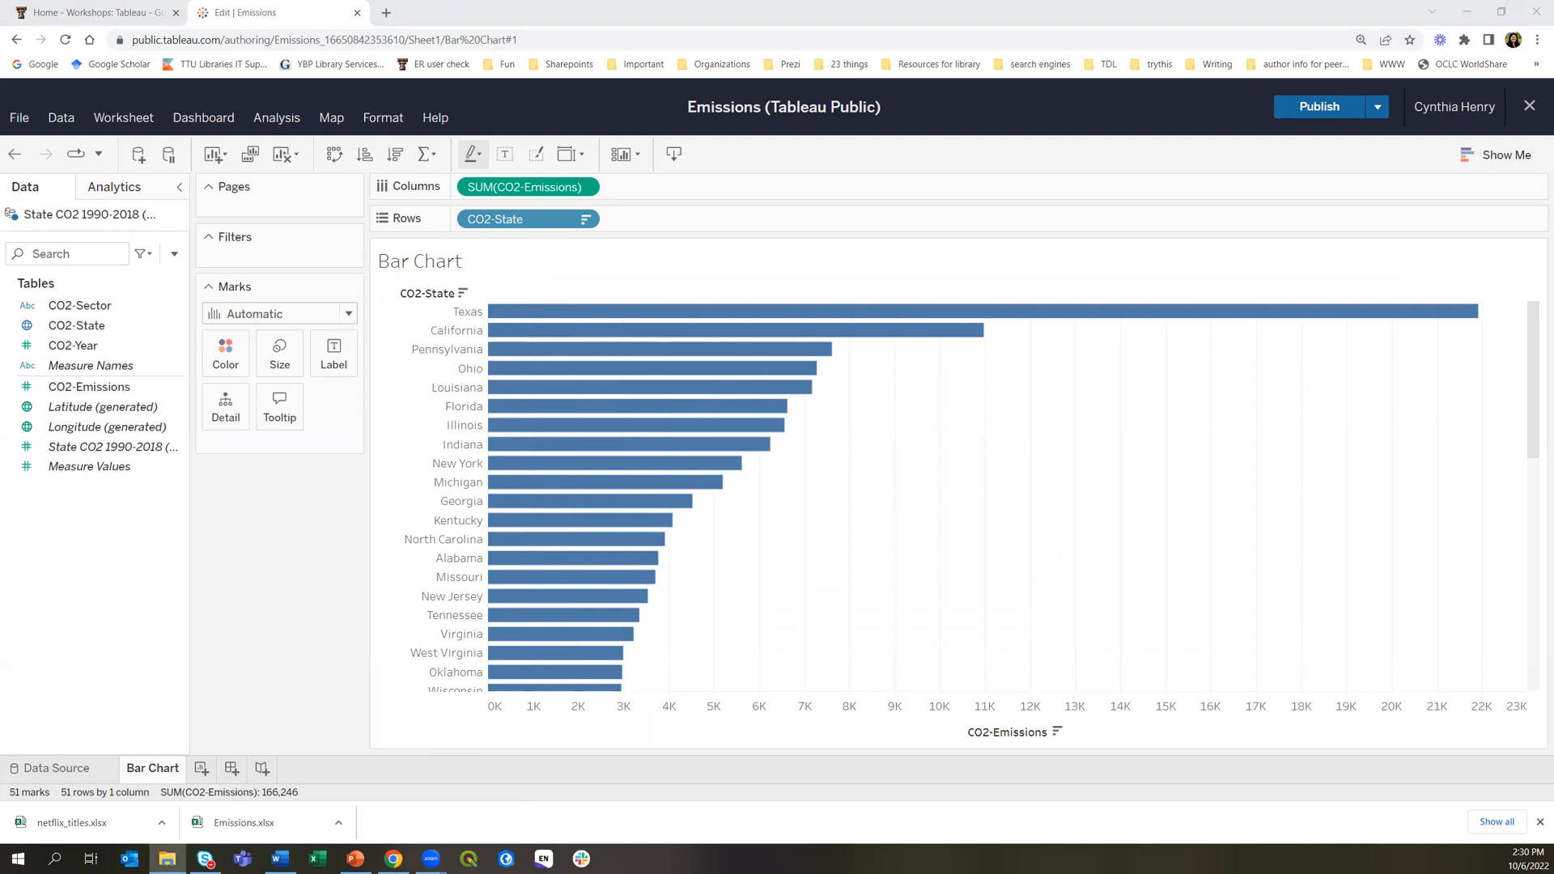
{"action": "key", "text": "super+d"}
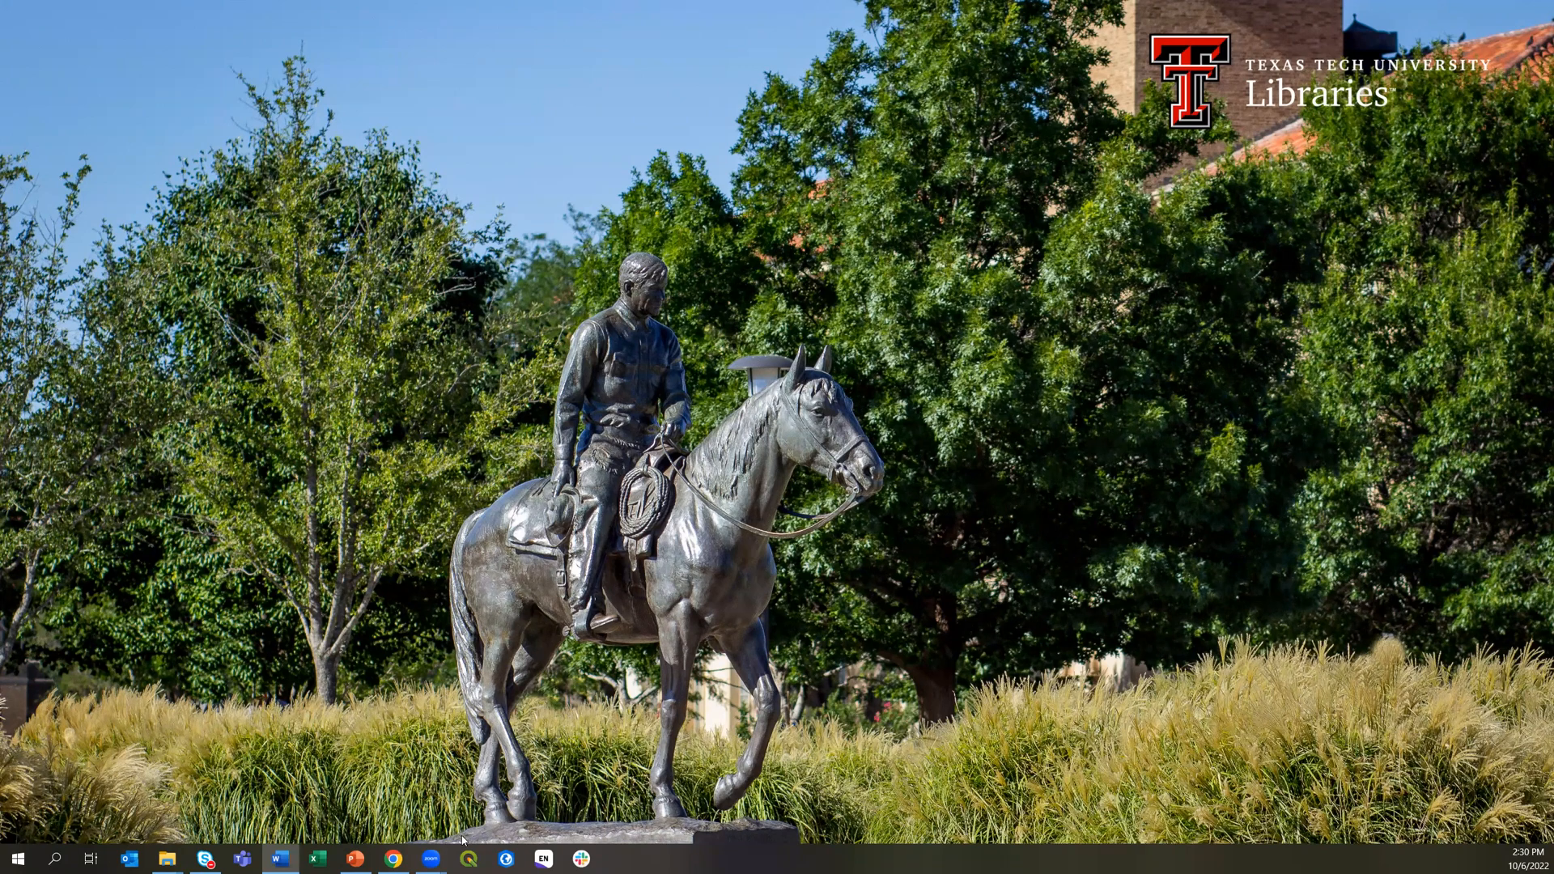
{"action": "left_click", "coordinate": [393, 859]}
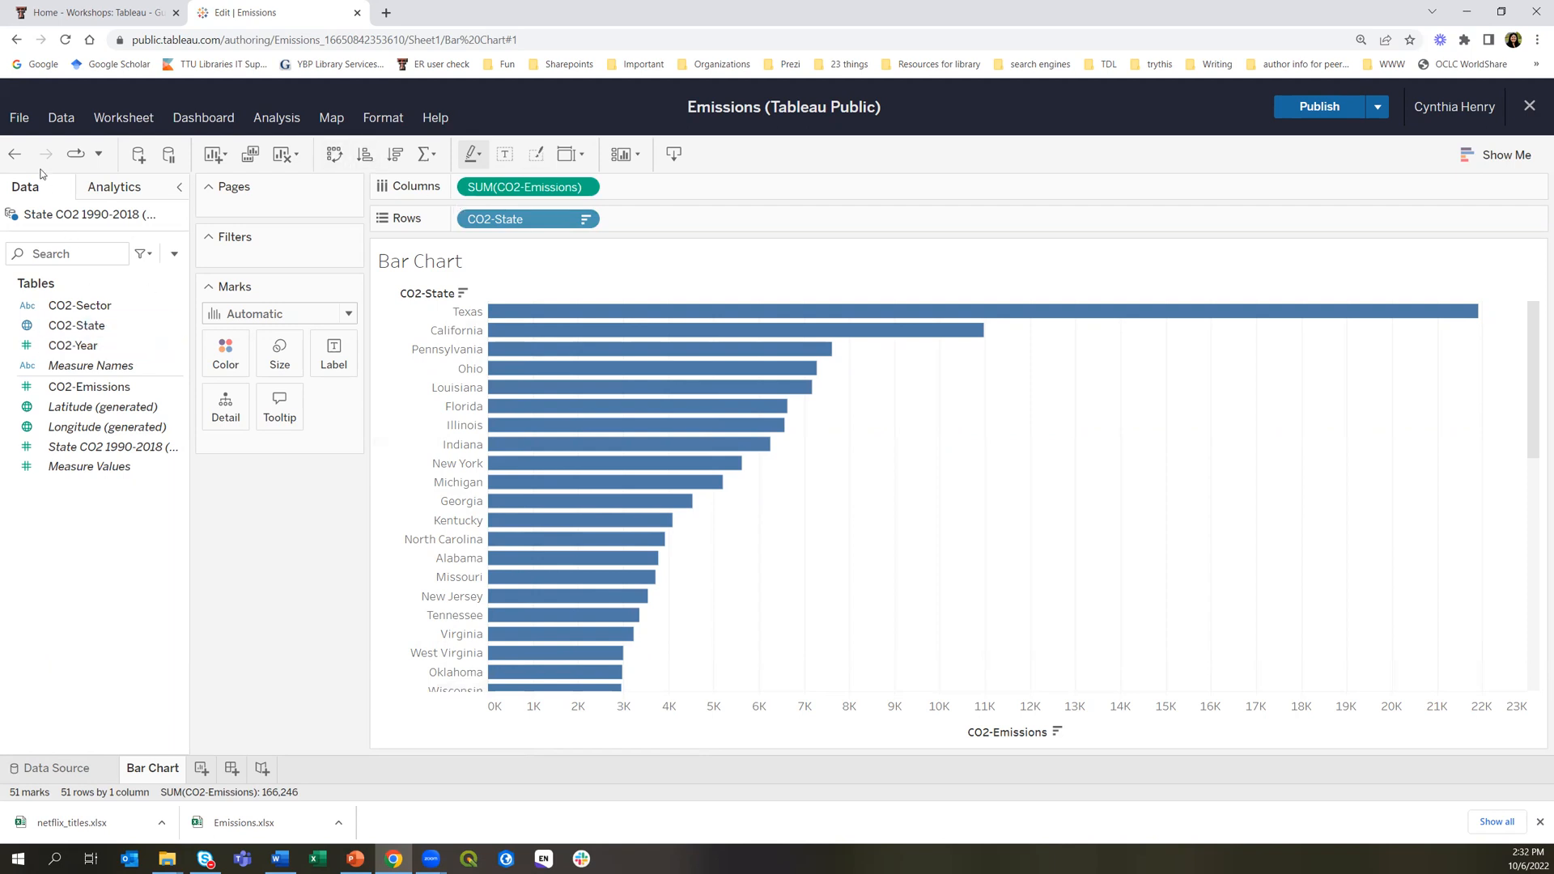
{"action": "left_click", "coordinate": [14, 157]}
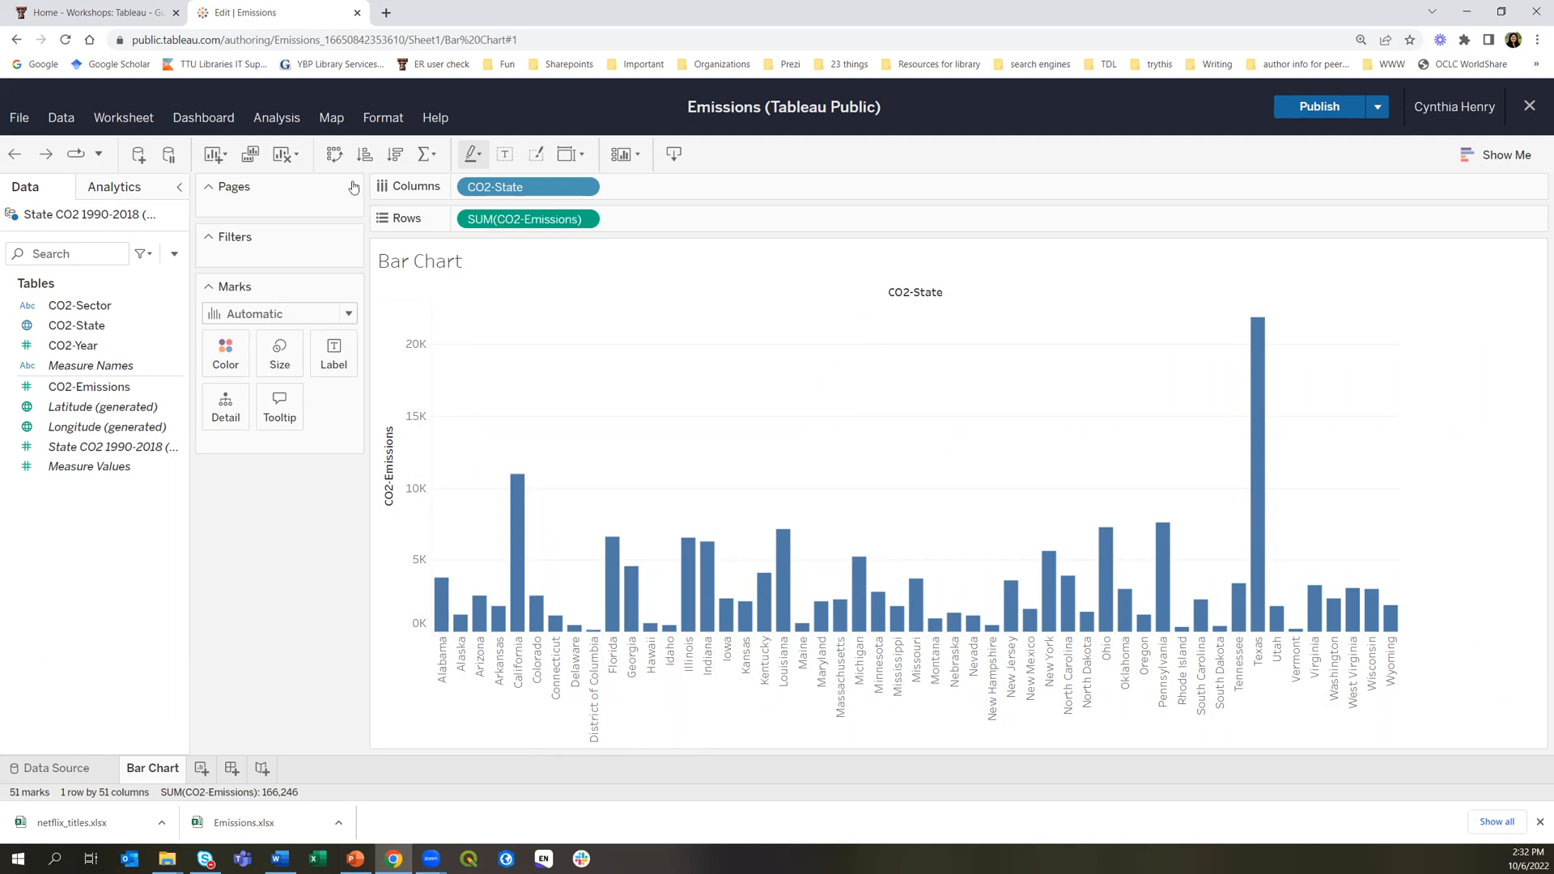
Swap rows and columns to make the bars horizontal, and sort the states by descending CO2 emissions
{"action": "left_click", "coordinate": [334, 155]}
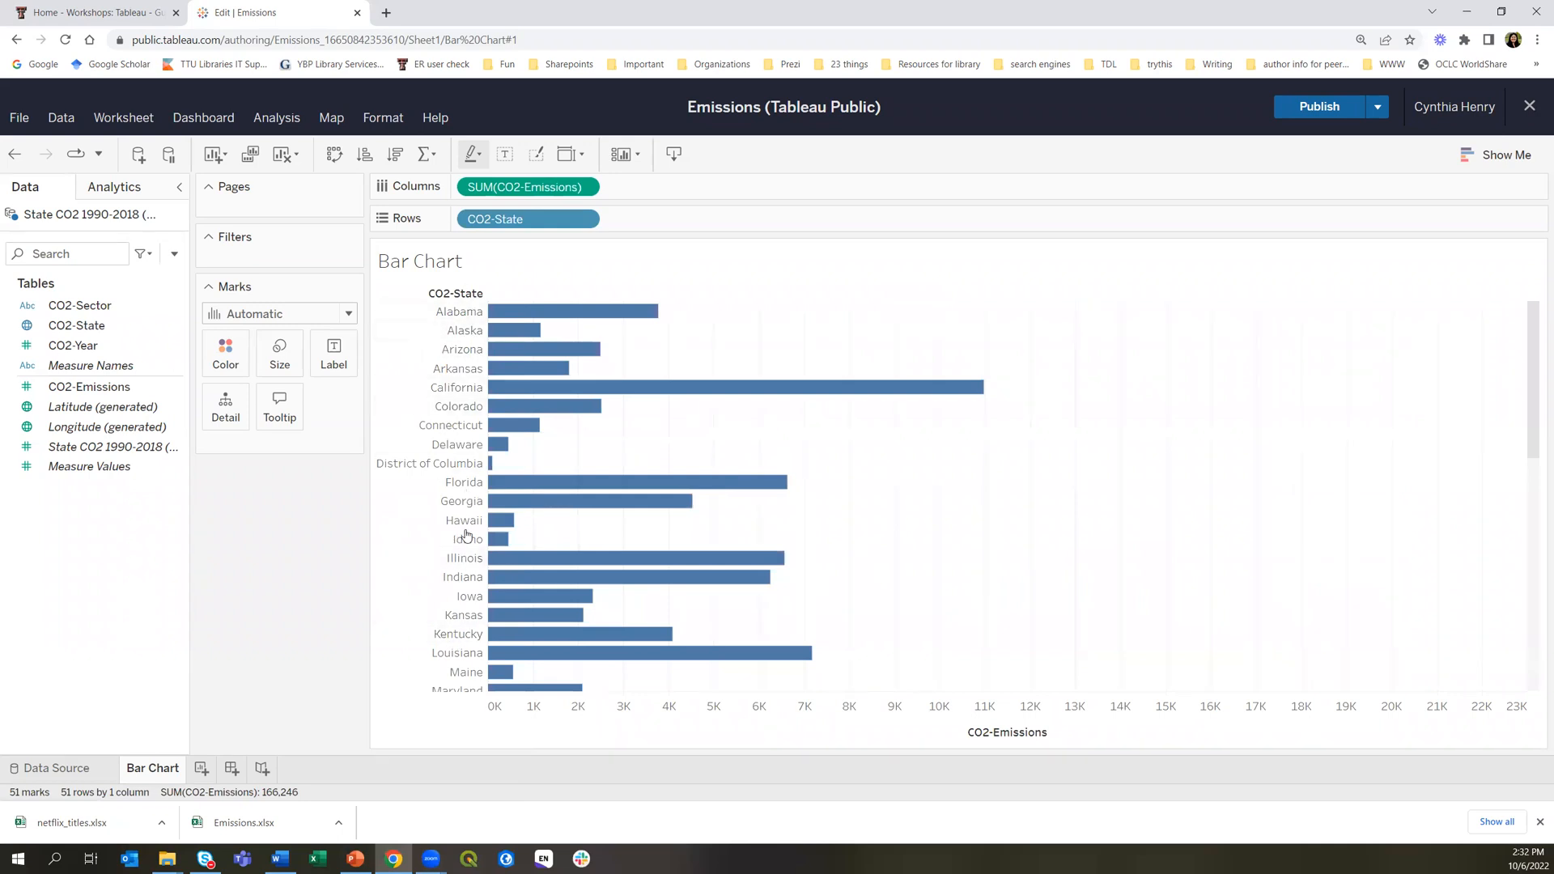
{"action": "left_click", "coordinate": [396, 155]}
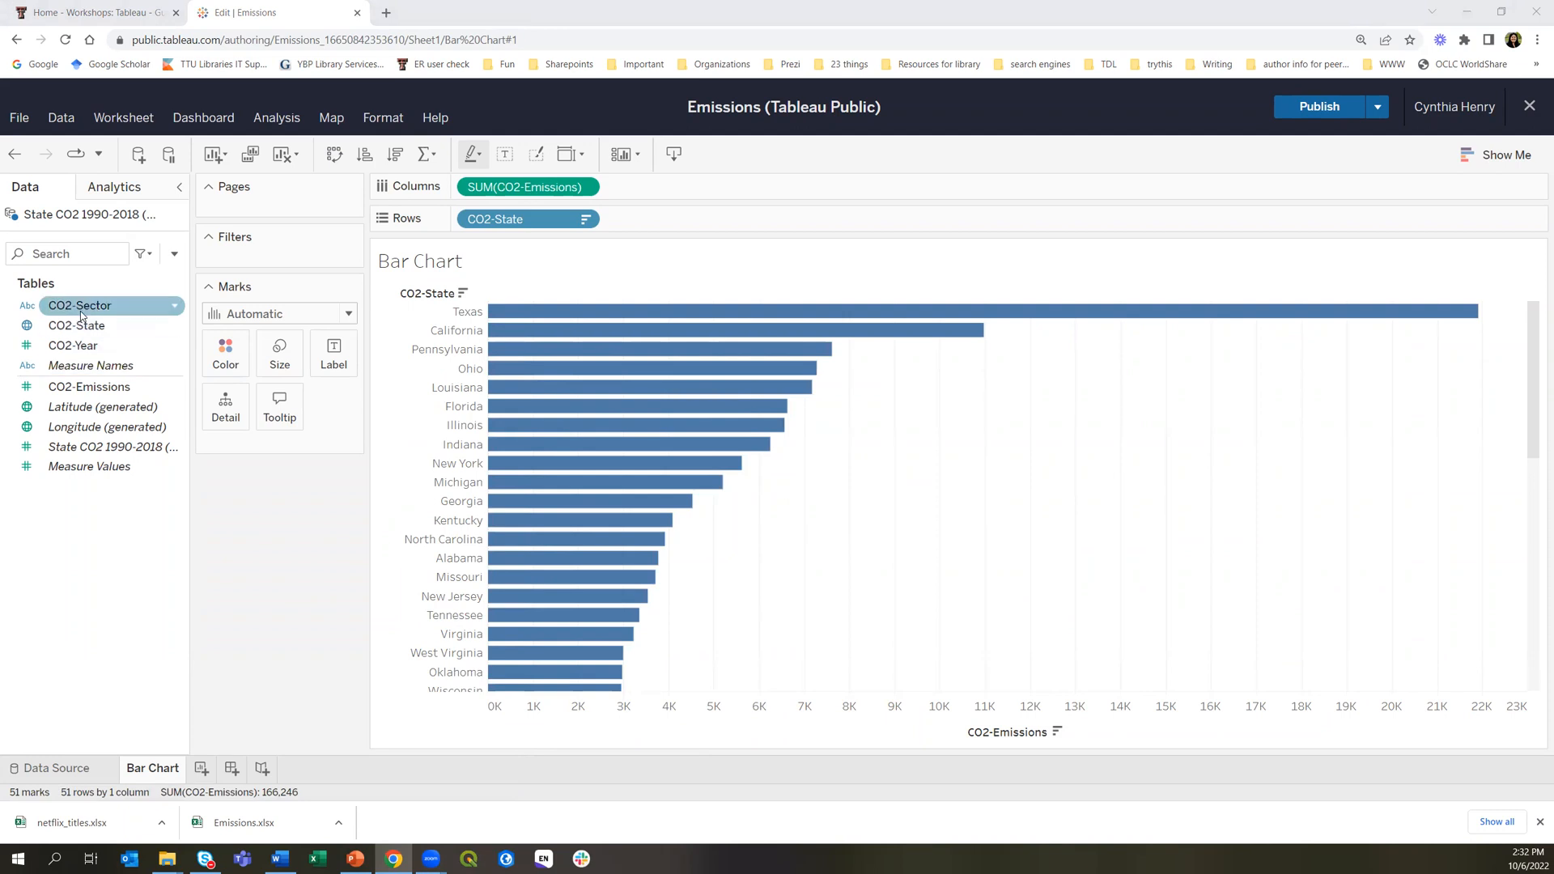
Color the bars by CO2-Sector and add CO2-Sector to Columns ahead of SUM(CO2-Emissions)
{"action": "left_click_drag", "start_coordinate": [80, 310], "coordinate": [675, 186]}
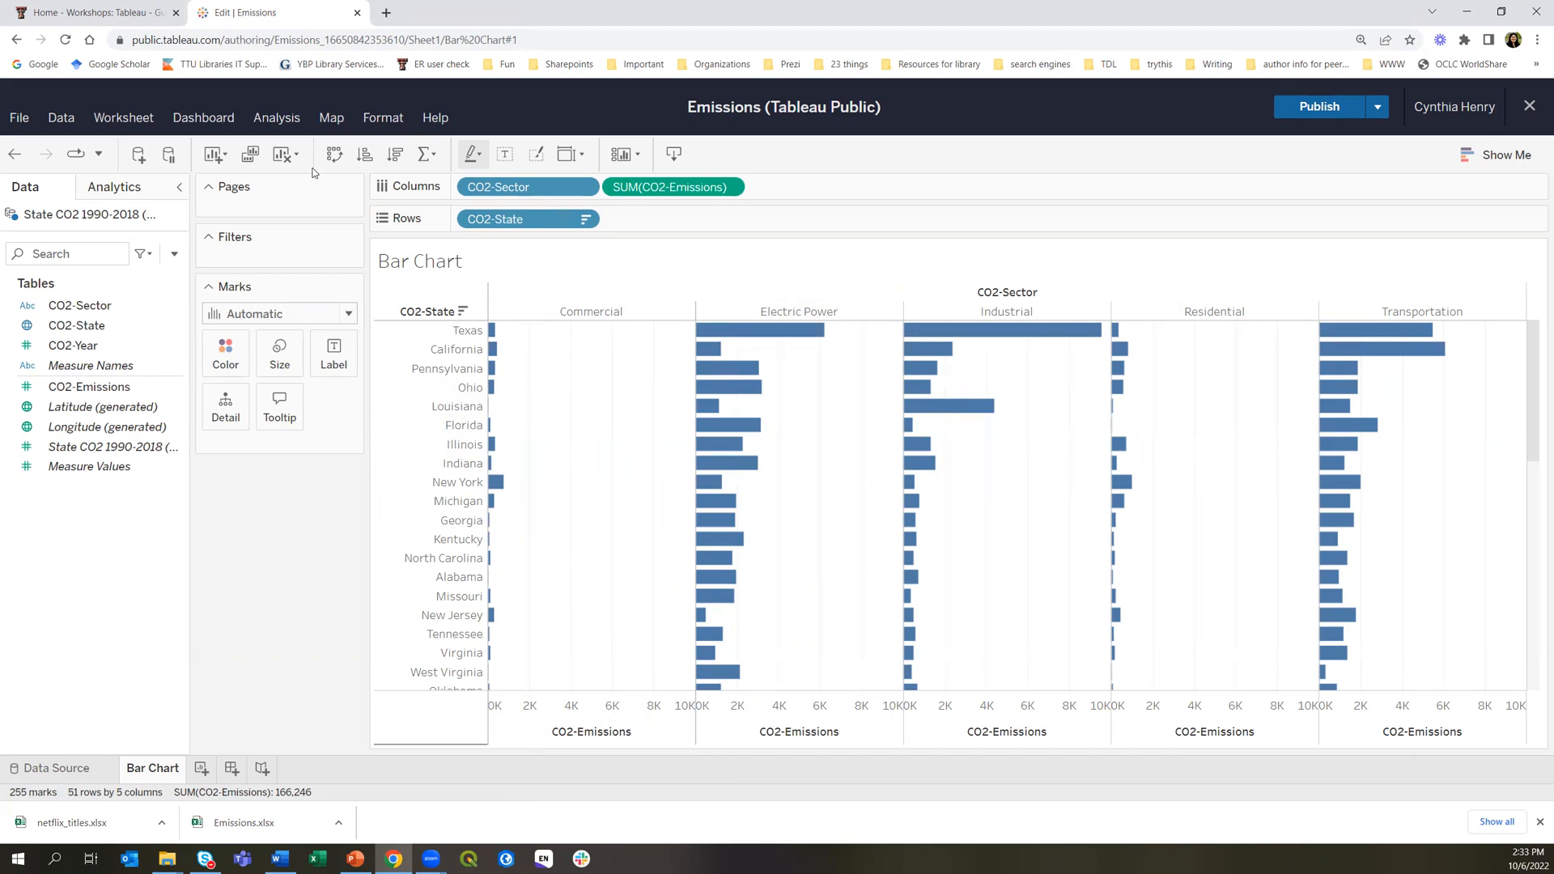
{"action": "left_click", "coordinate": [13, 152]}
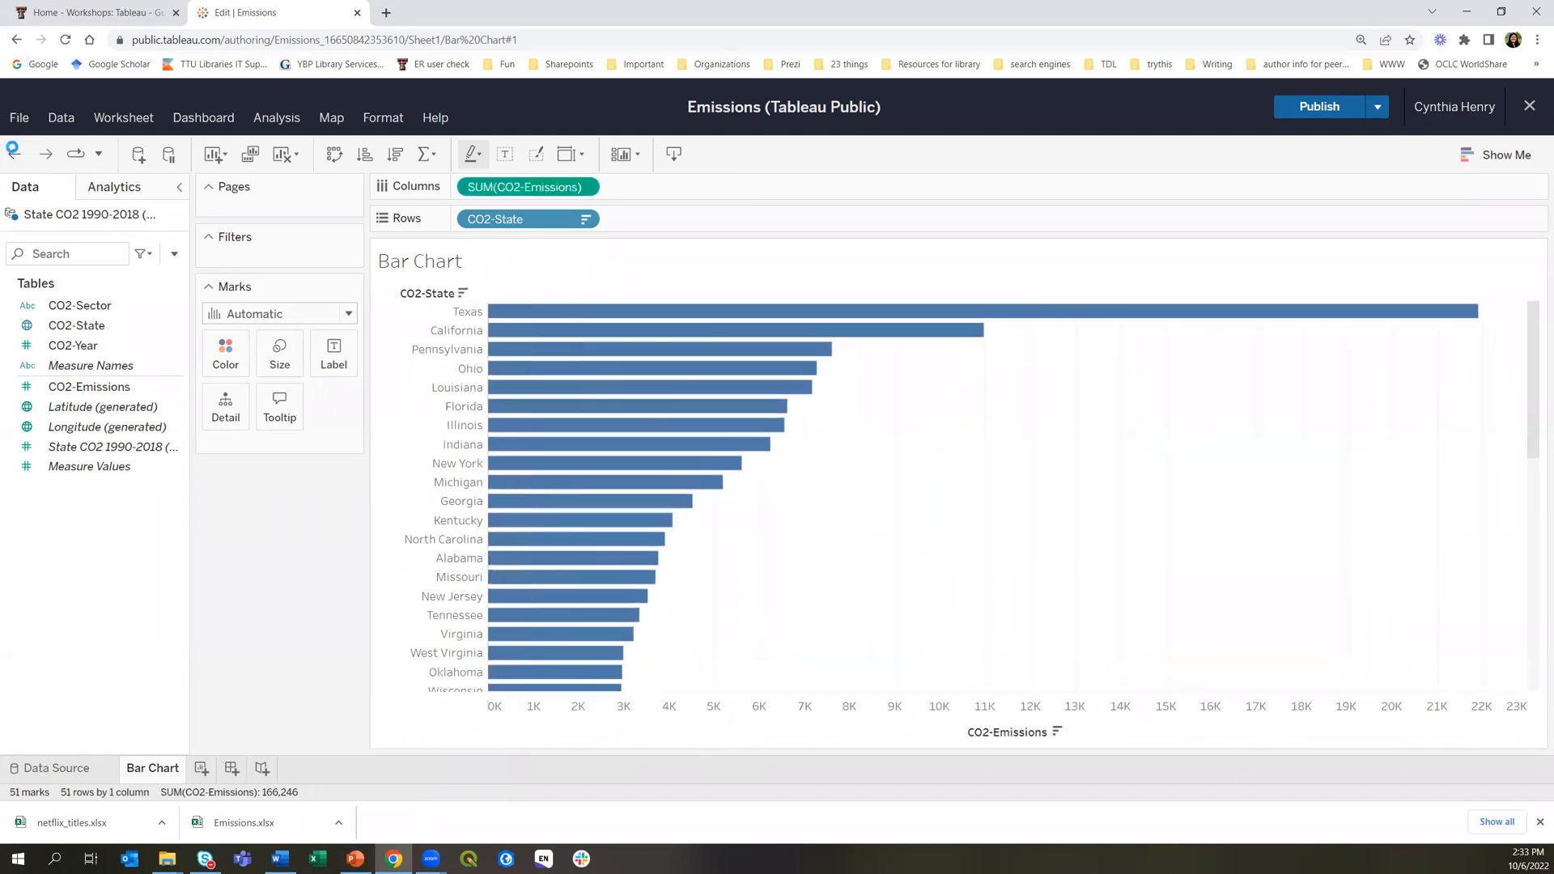
{"action": "left_click", "coordinate": [81, 309]}
{"action": "left_click_drag", "start_coordinate": [84, 311], "coordinate": [221, 362]}
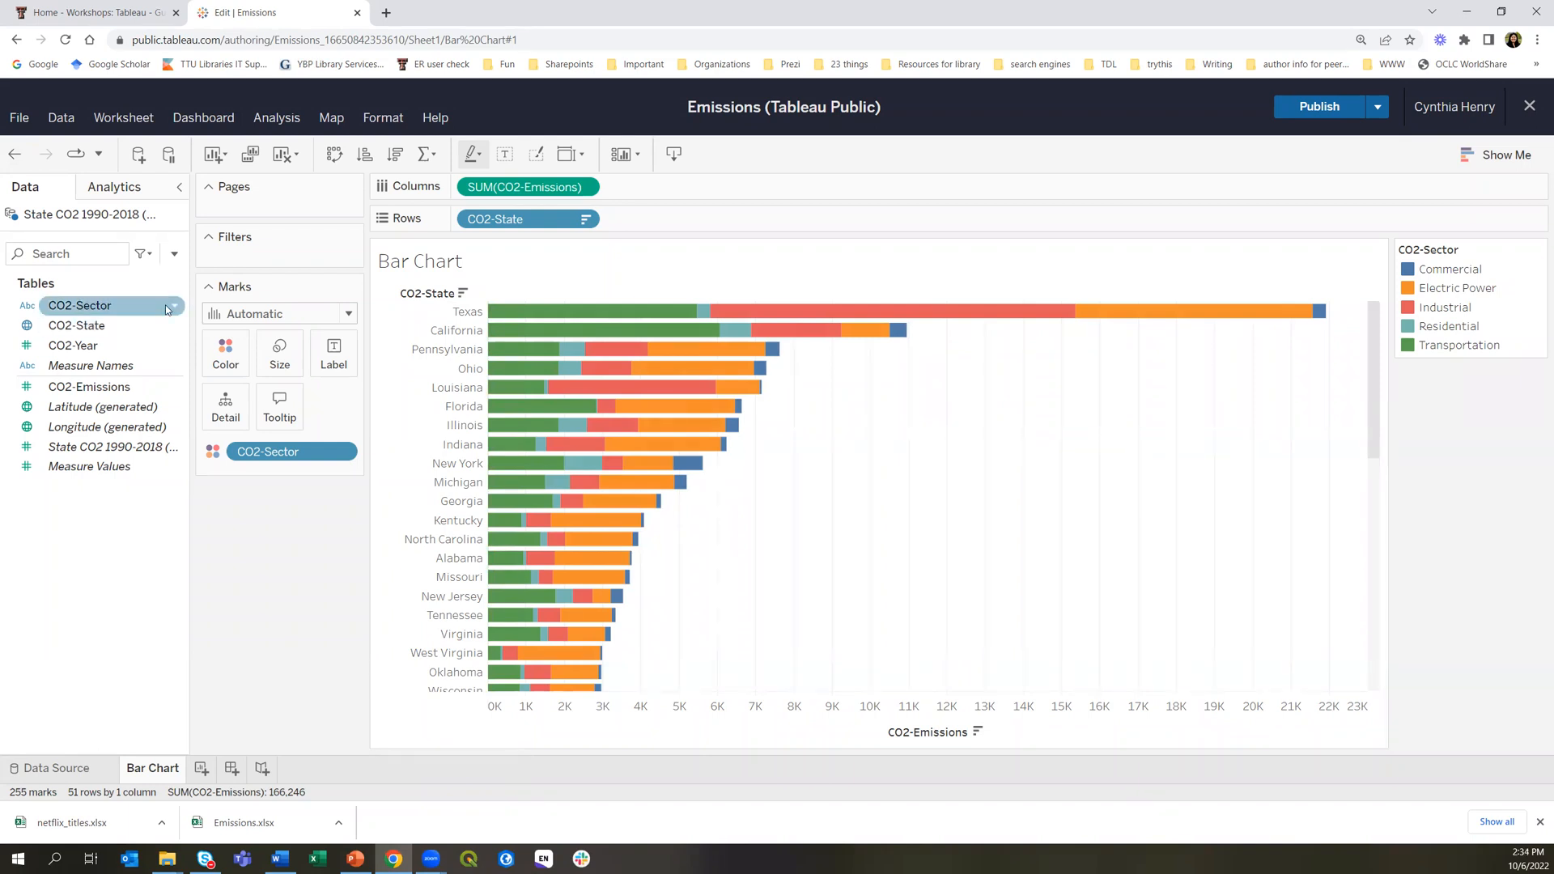
{"action": "left_click_drag", "start_coordinate": [81, 306], "coordinate": [687, 188]}
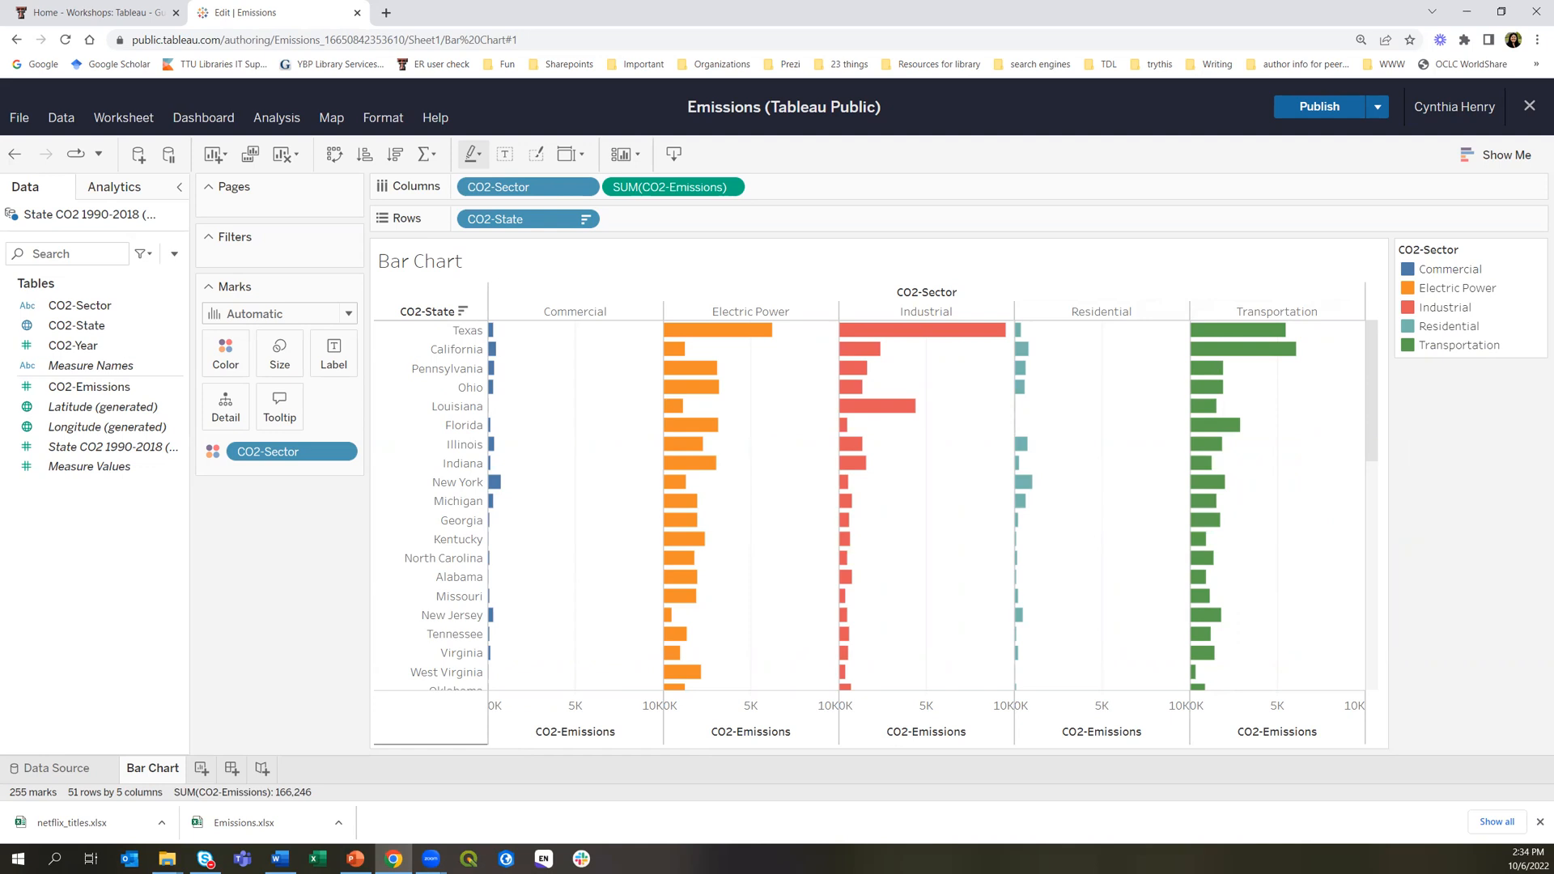
{"action": "key", "text": "alt+Tab"}
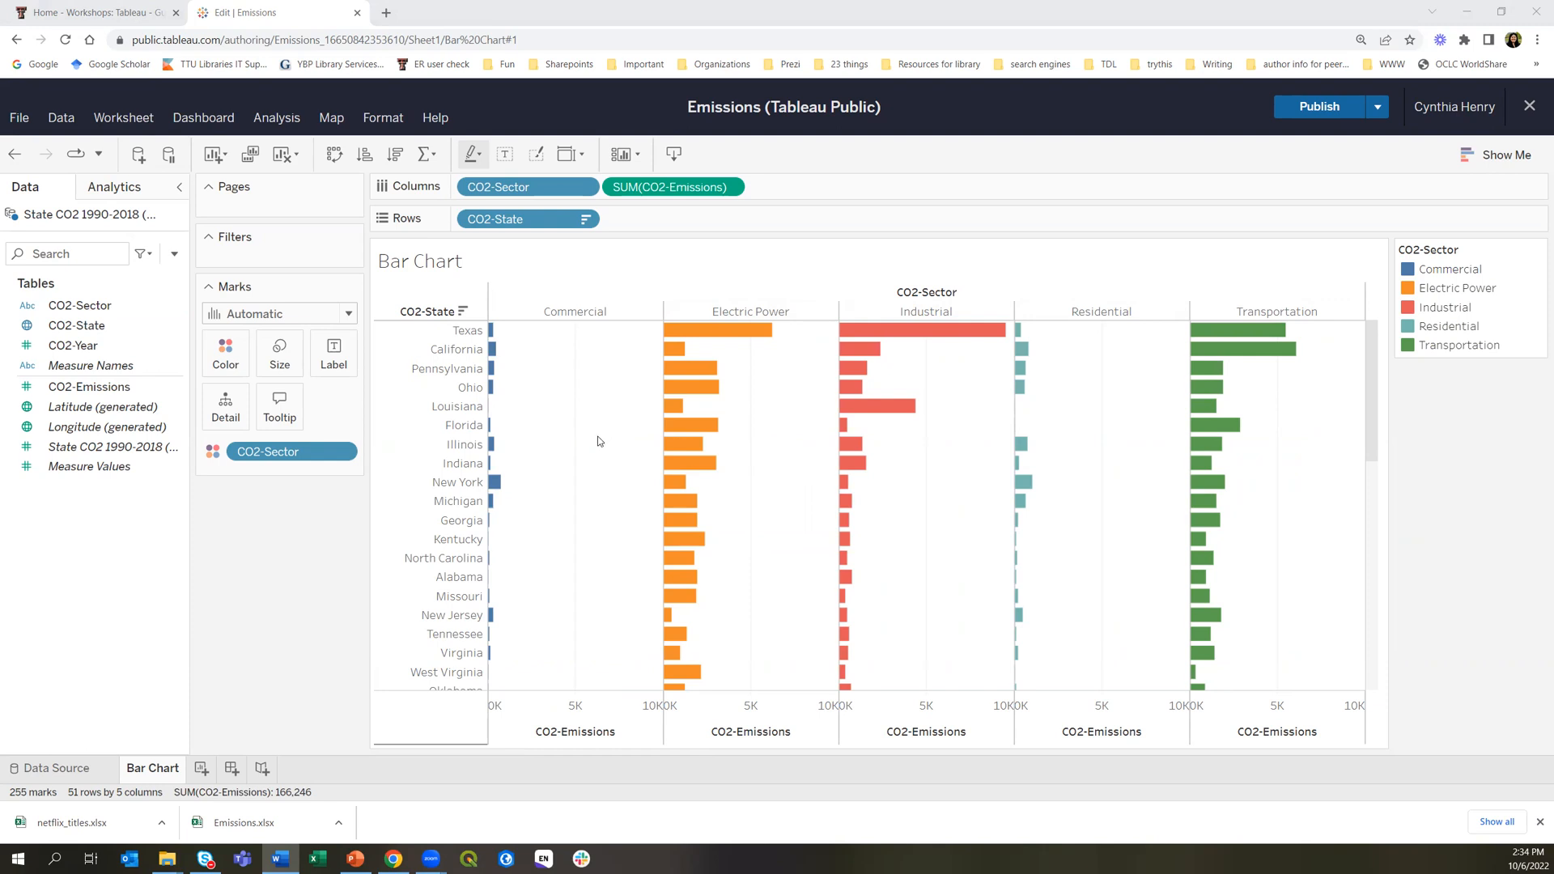
Sort the CO2-Sector columns by data source order, descending
{"action": "right_click", "coordinate": [550, 195]}
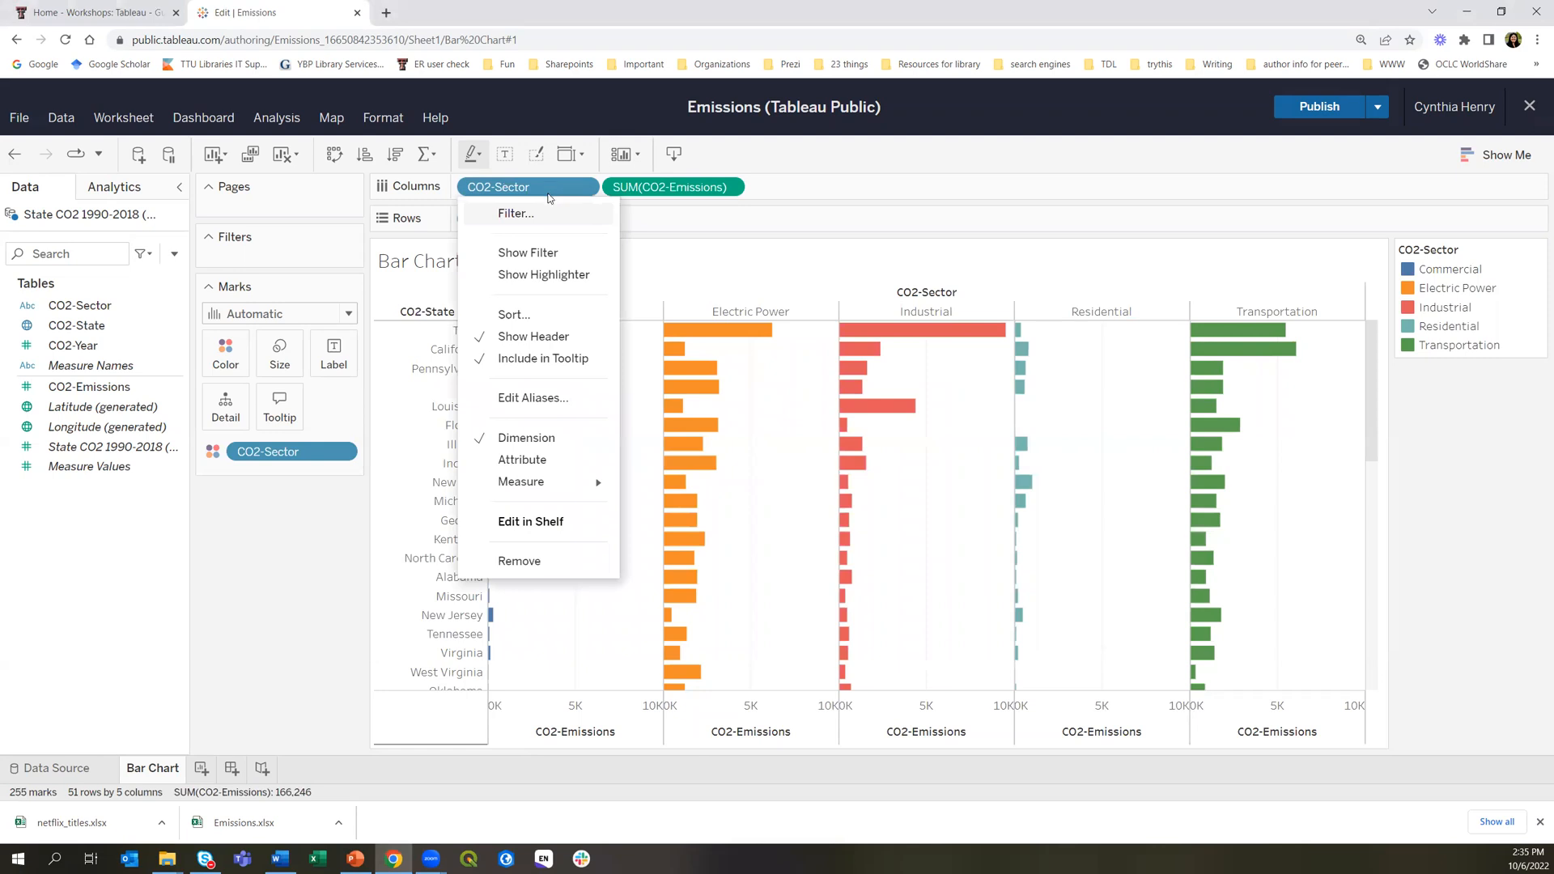
{"action": "left_click", "coordinate": [531, 316]}
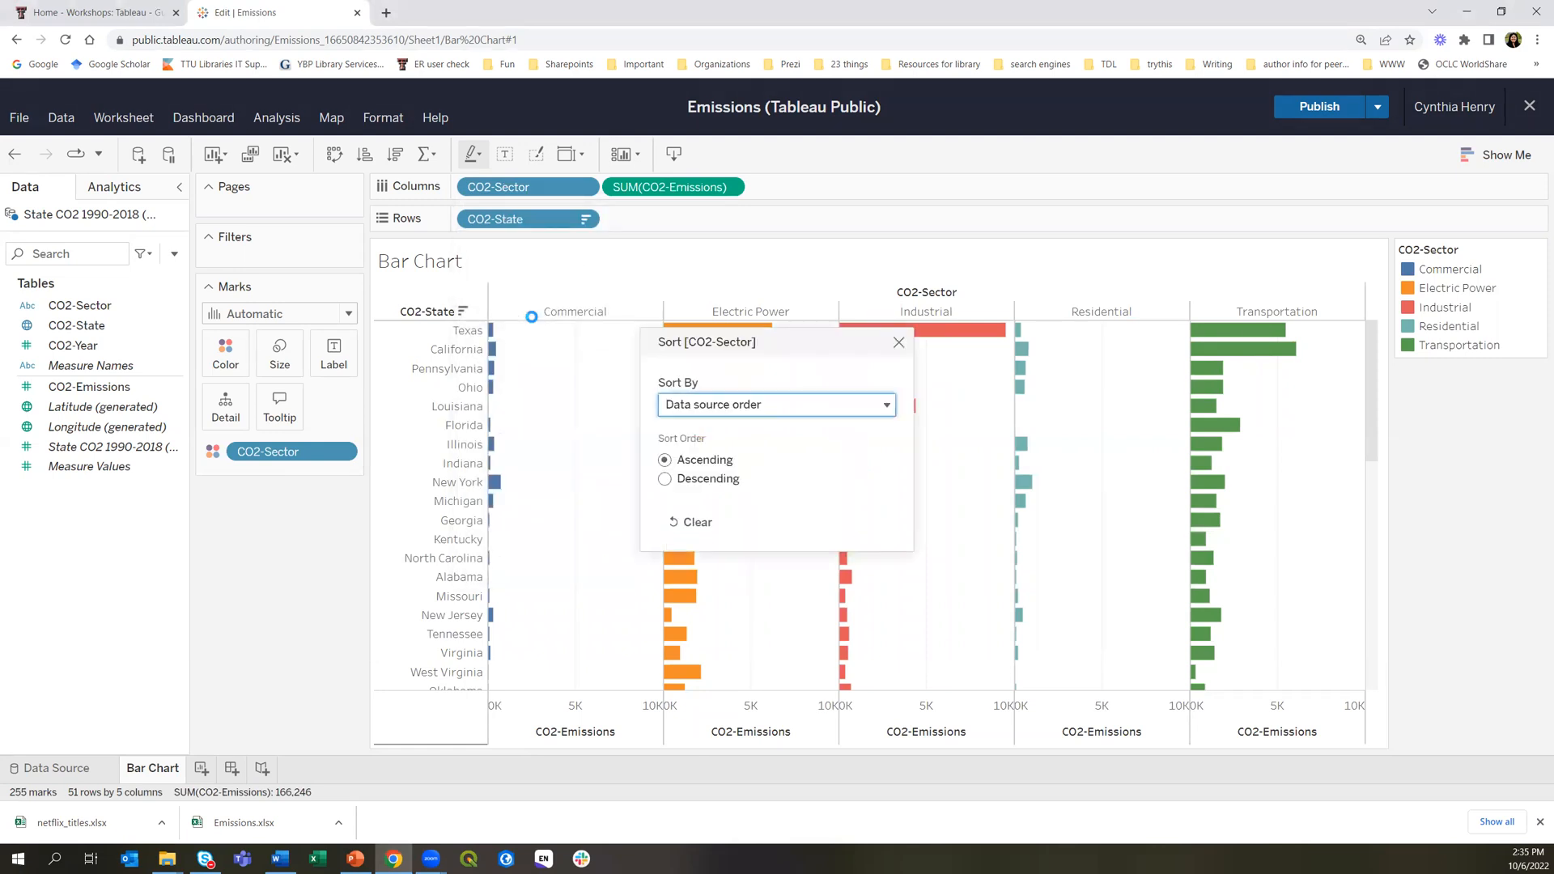
{"action": "left_click", "coordinate": [664, 481]}
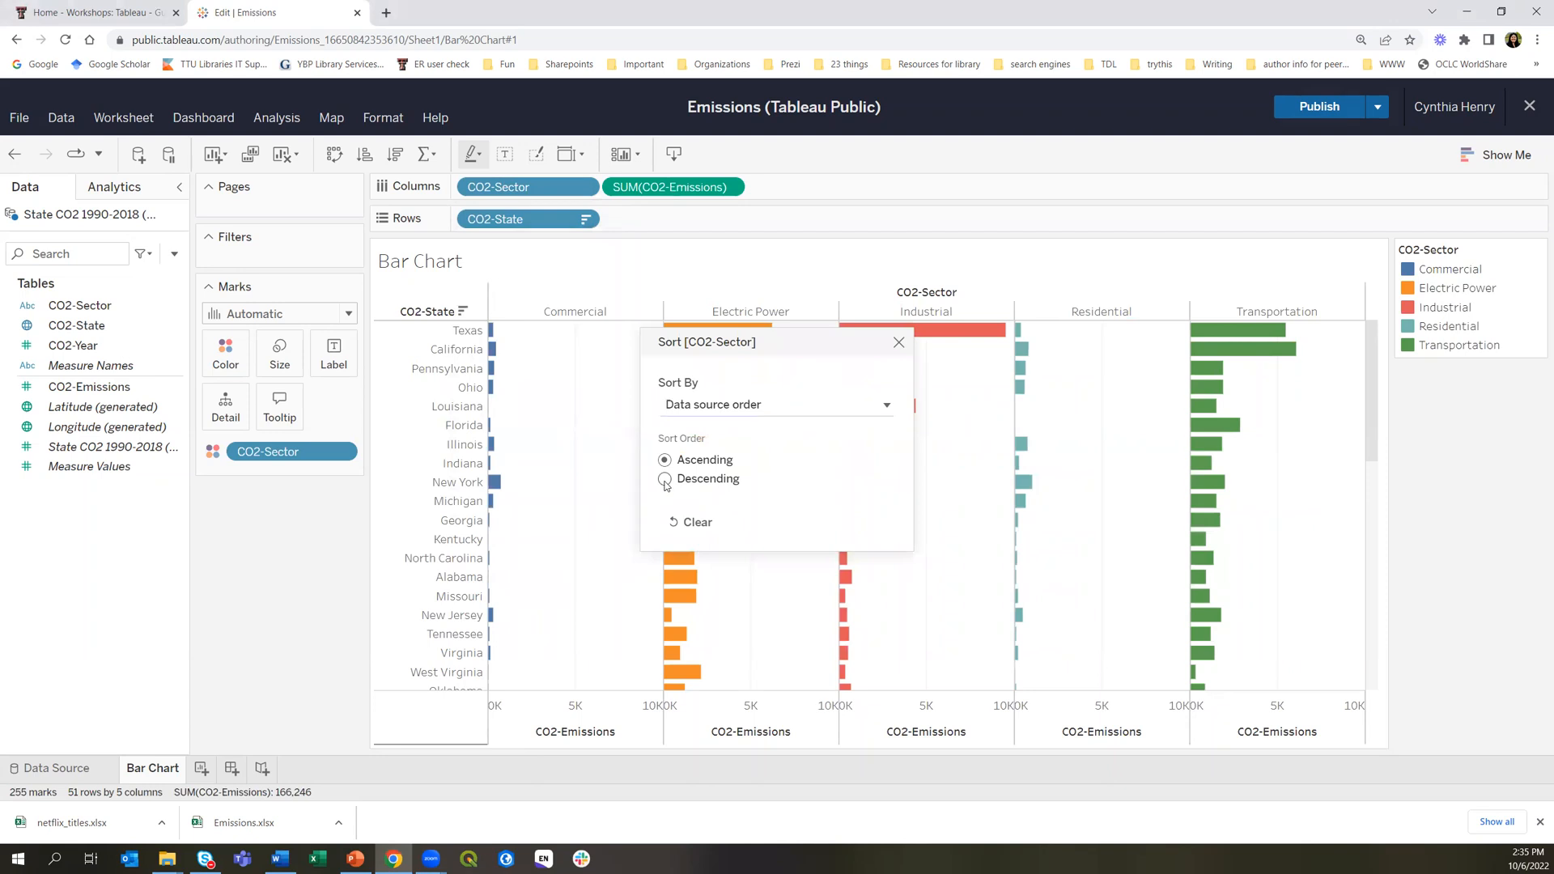
{"action": "left_click", "coordinate": [665, 481]}
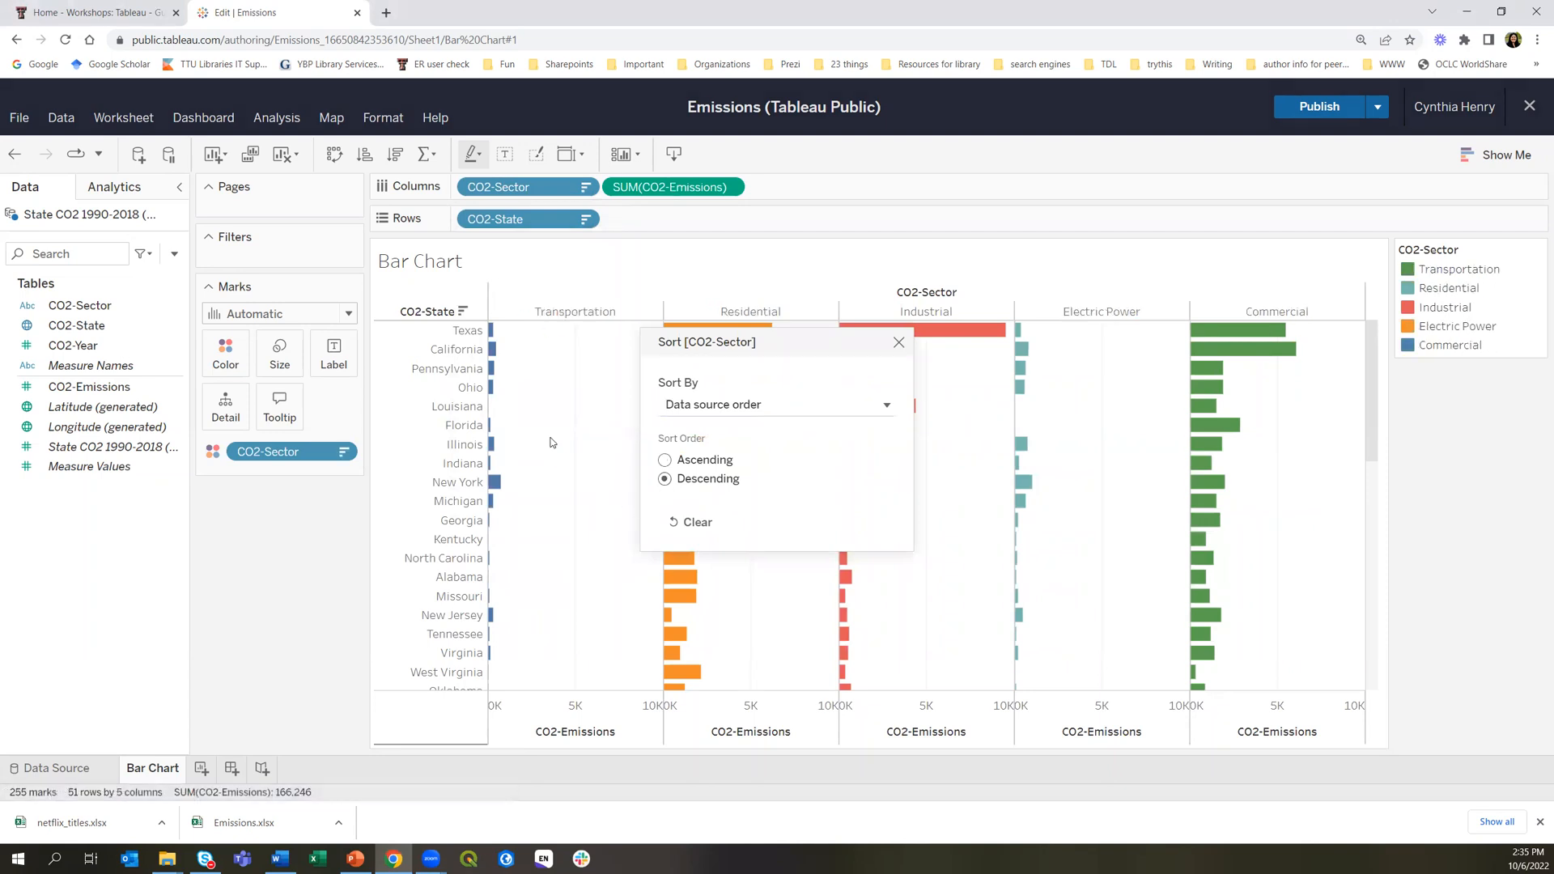
{"action": "left_click", "coordinate": [899, 342]}
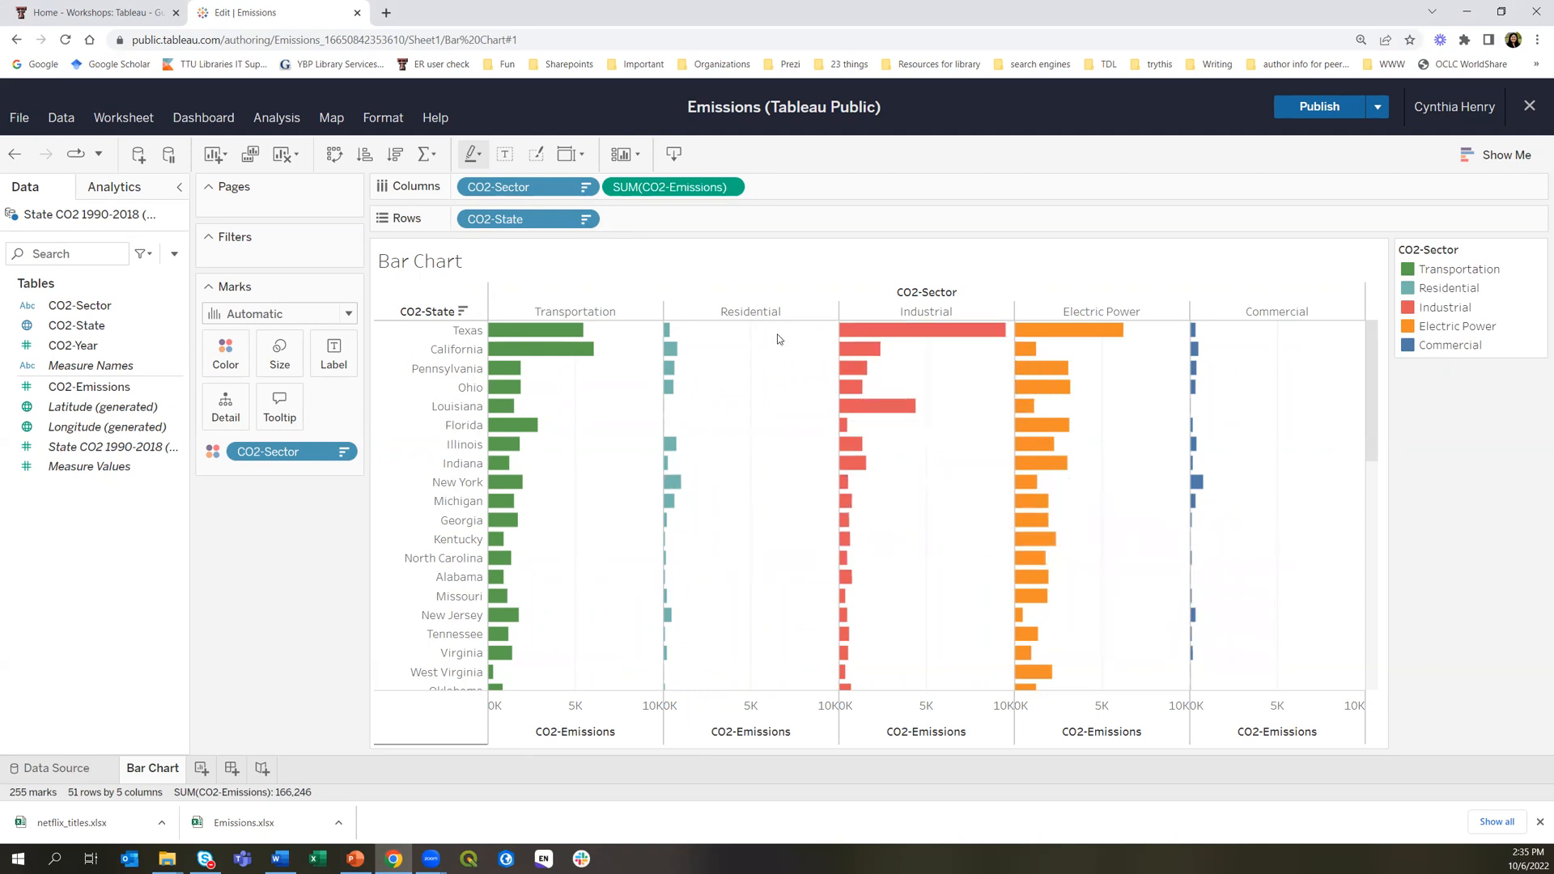
{"action": "scroll", "coordinate": [993, 546], "scroll_direction": "down", "scroll_amount": 10}
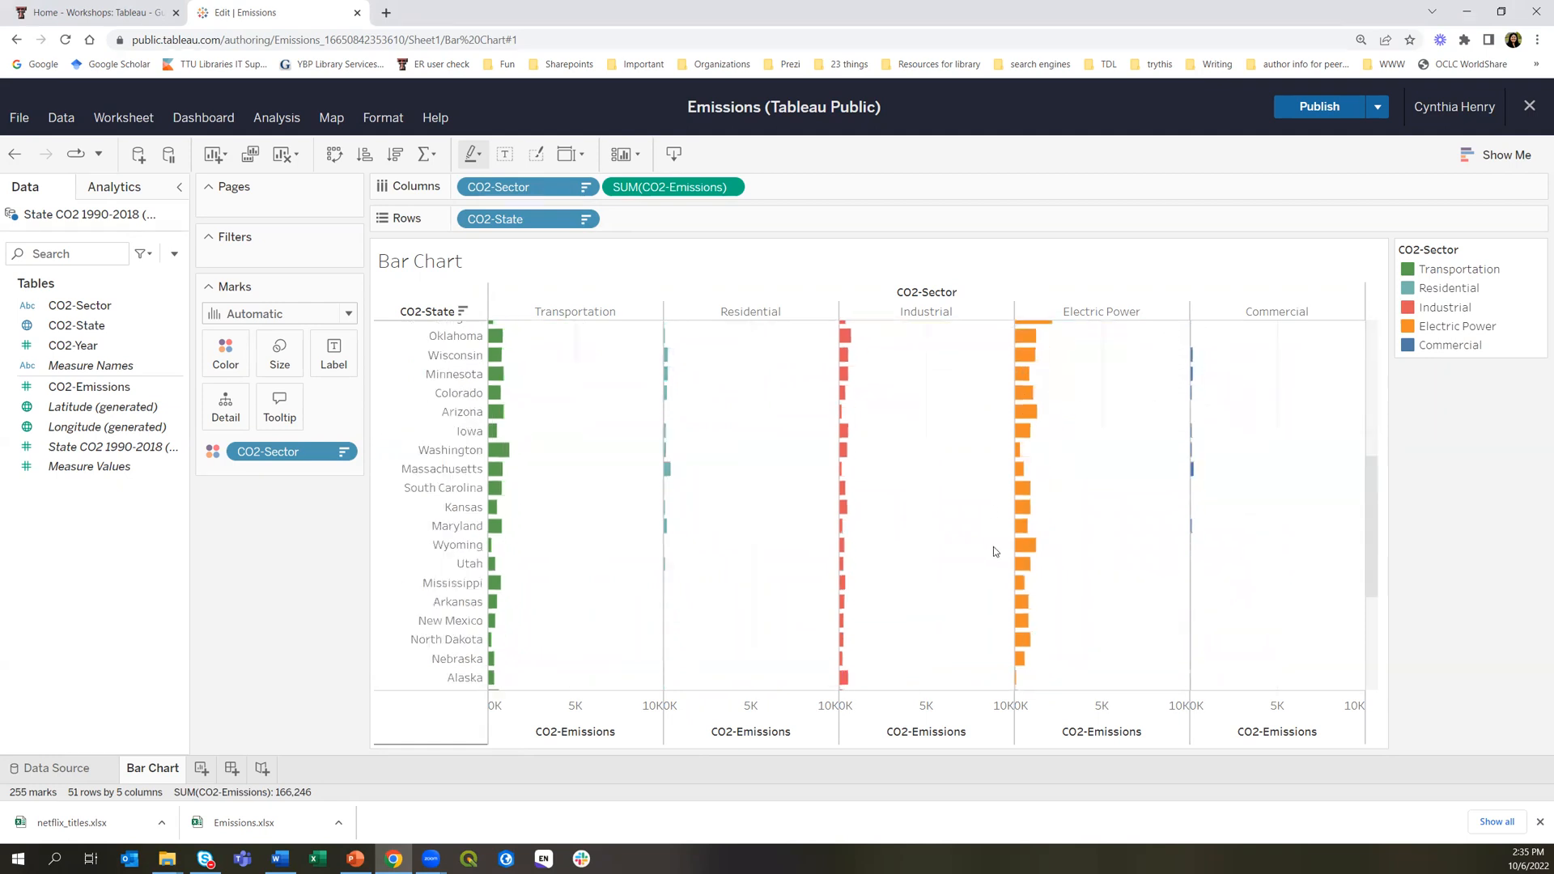
{"action": "scroll", "coordinate": [1000, 534], "scroll_direction": "up", "scroll_amount": 10}
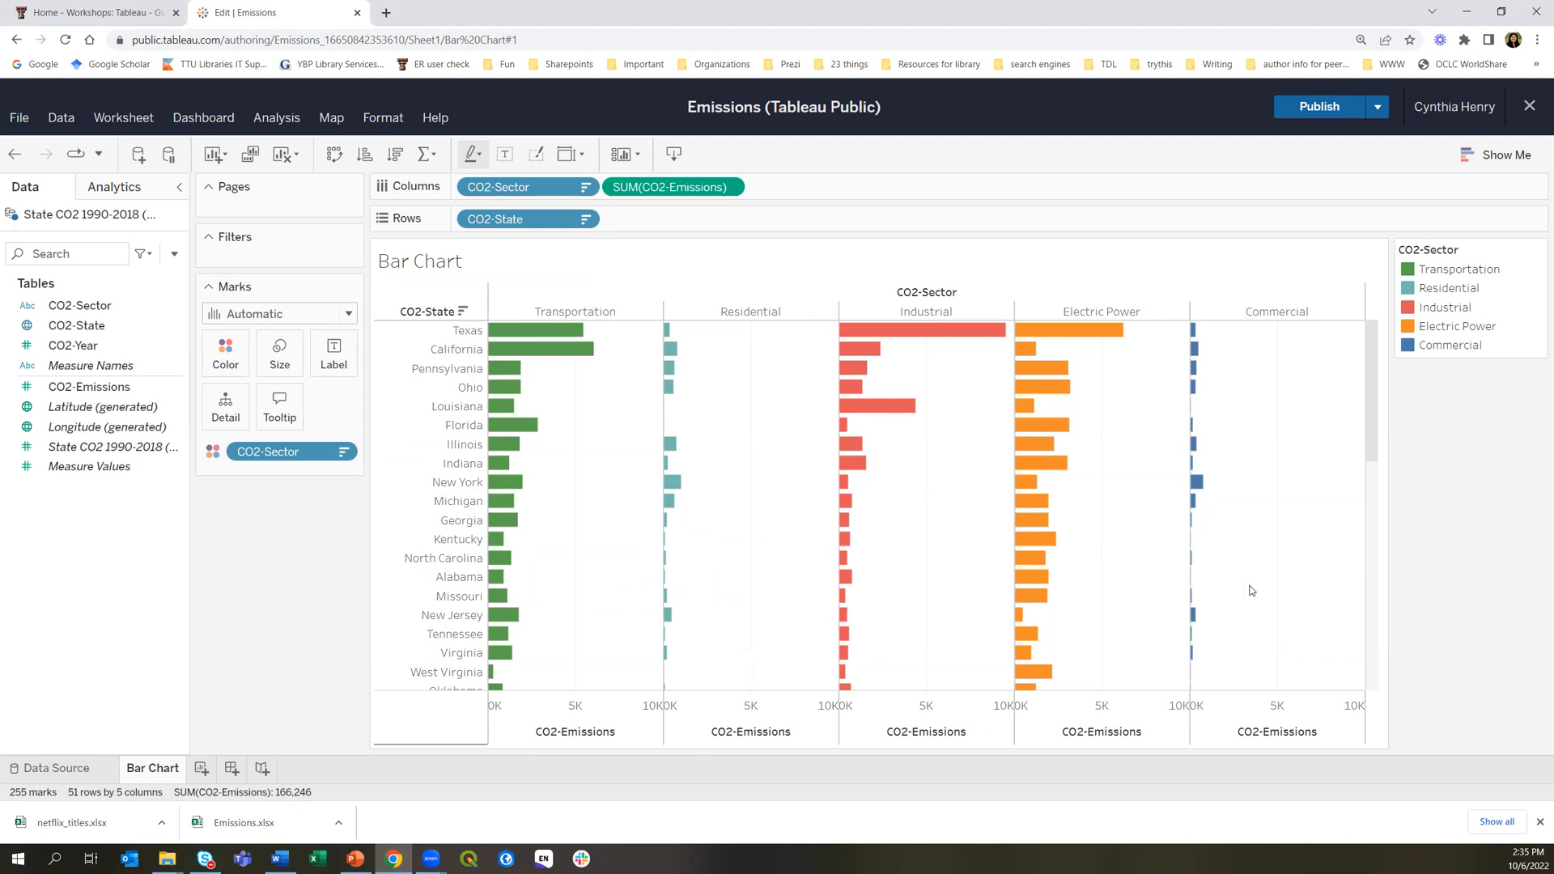
{"action": "scroll", "coordinate": [1281, 530], "scroll_direction": "down", "scroll_amount": 10}
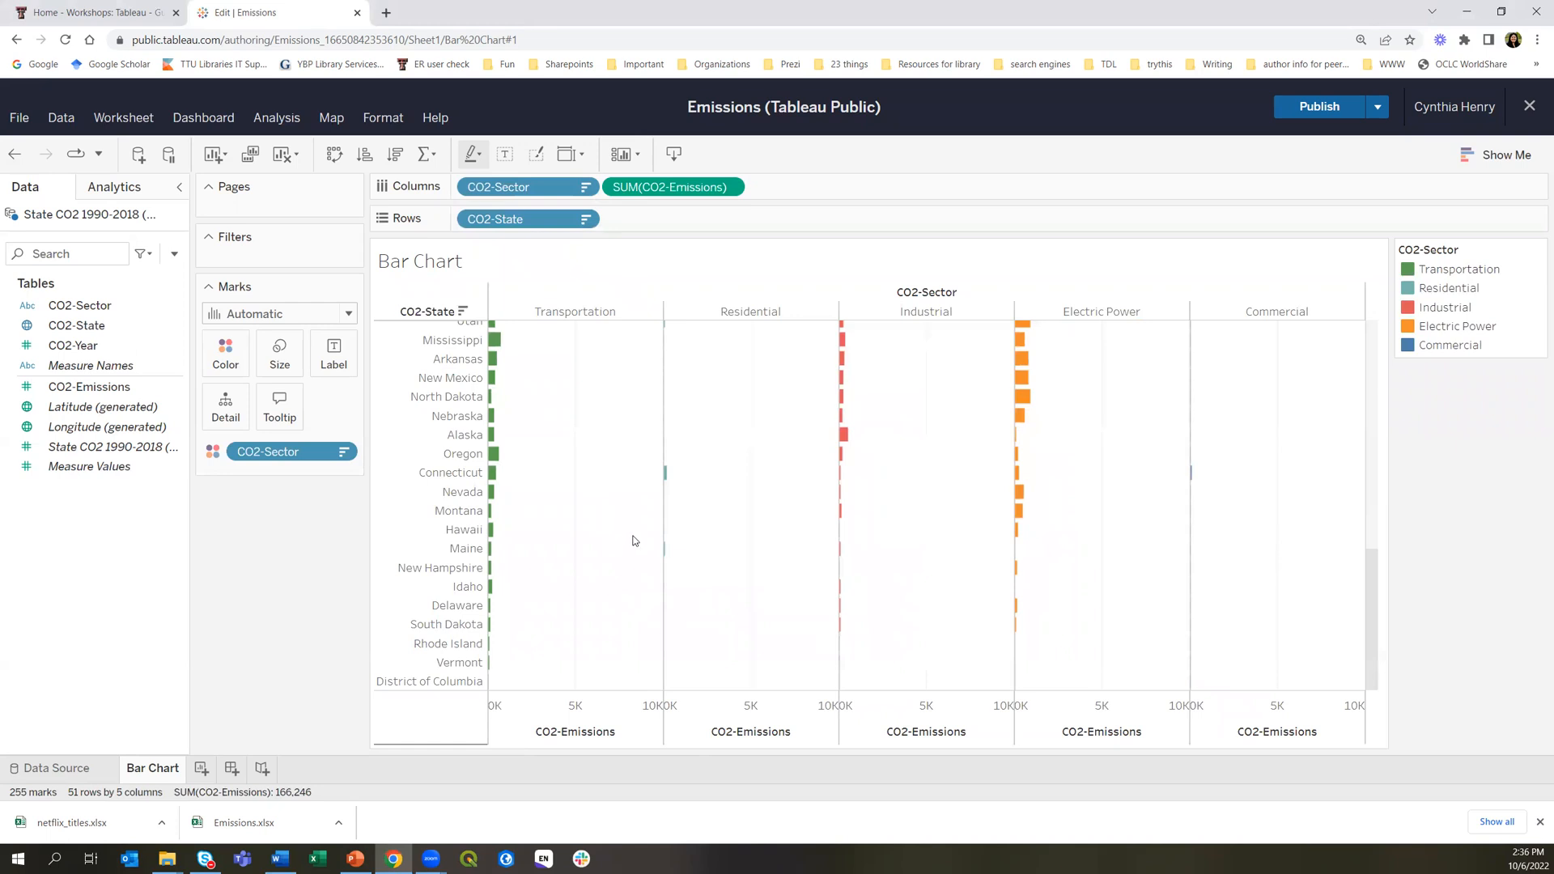
{"action": "scroll", "coordinate": [635, 541], "scroll_direction": "up", "scroll_amount": 10}
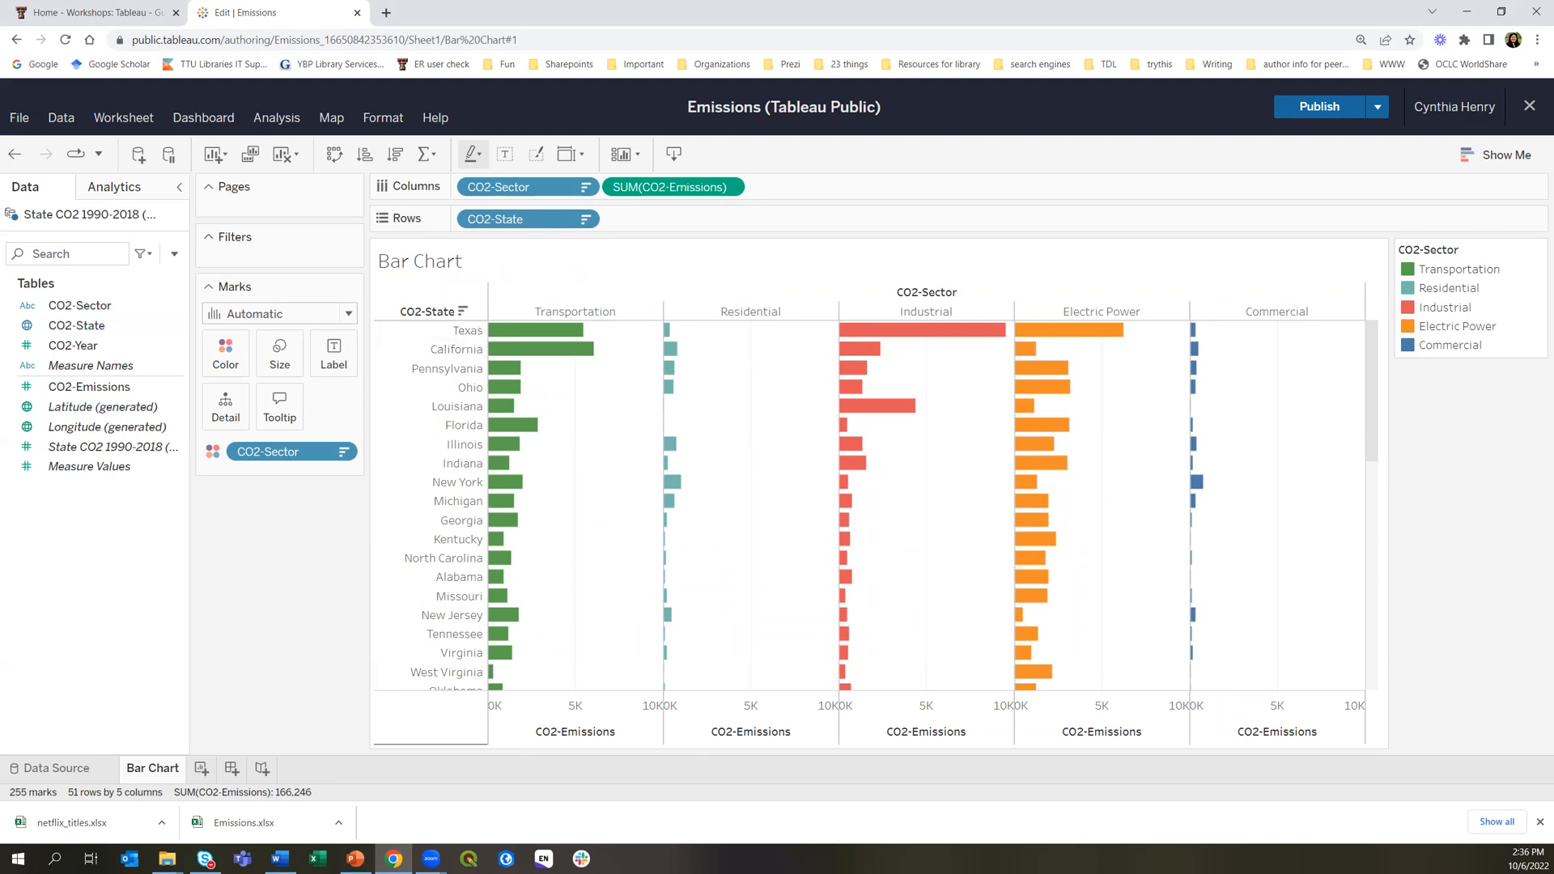
Filter CO2-State to the top 15 states by the sum of CO2-Emissions
{"action": "left_click_drag", "start_coordinate": [99, 328], "coordinate": [301, 254]}
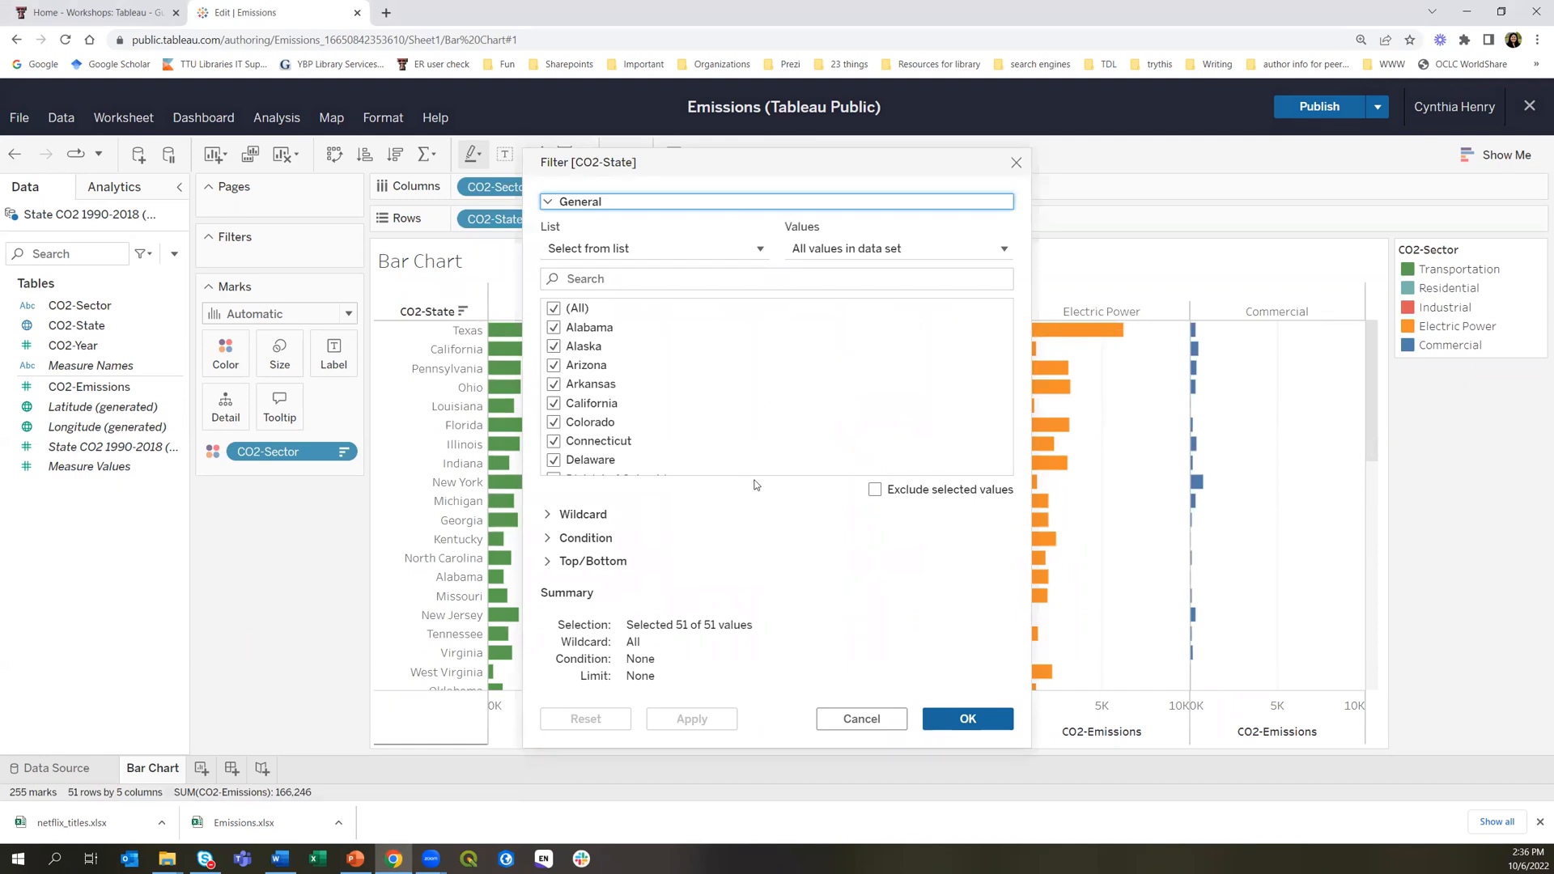
{"action": "left_click", "coordinate": [548, 203]}
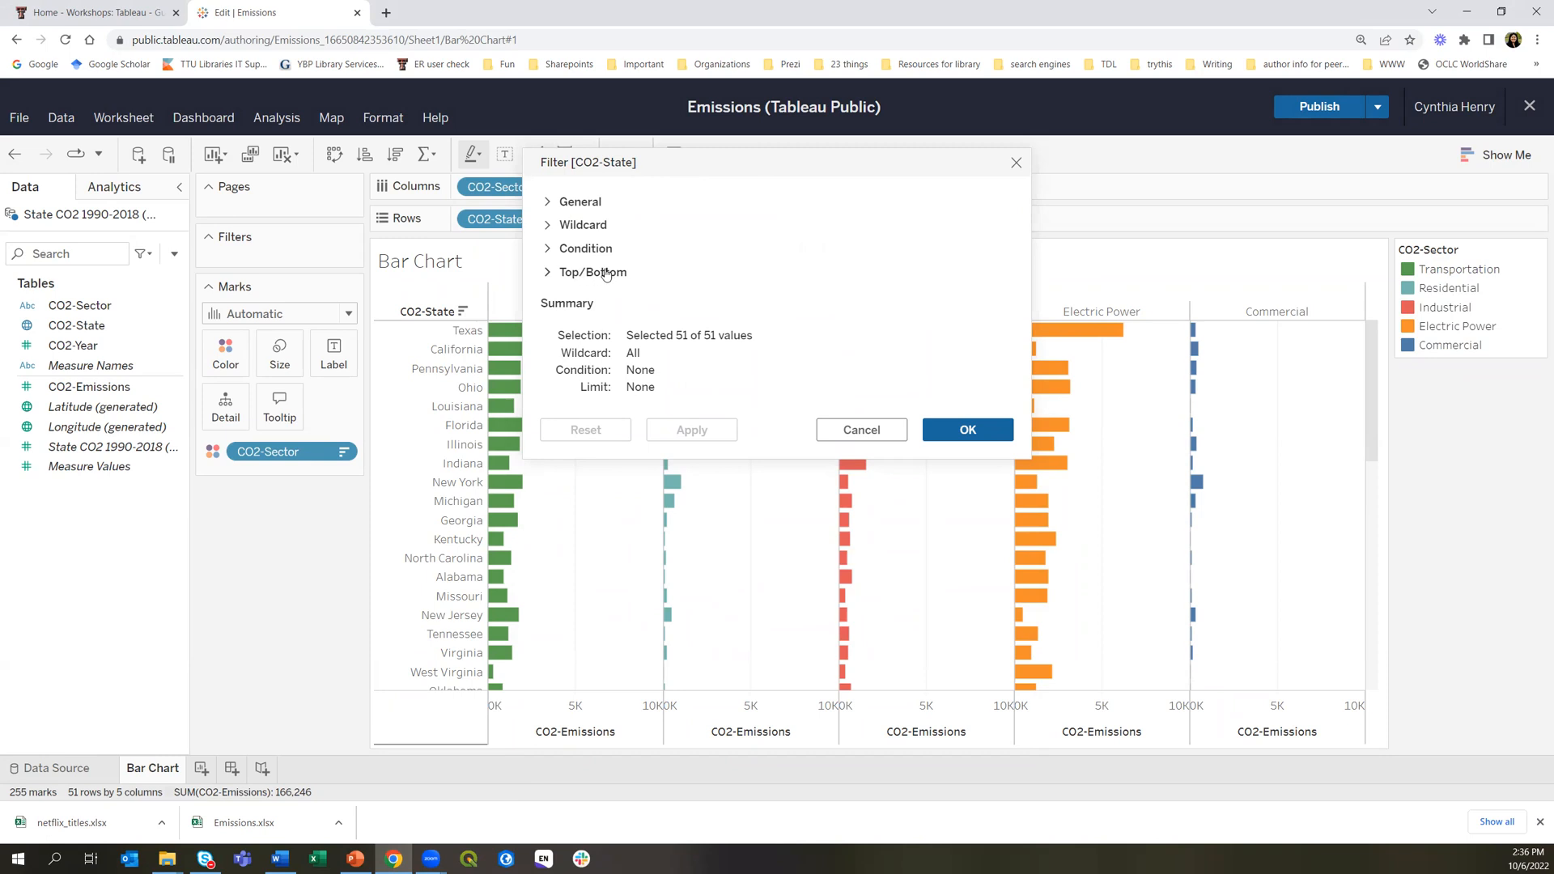
{"action": "left_click", "coordinate": [548, 201]}
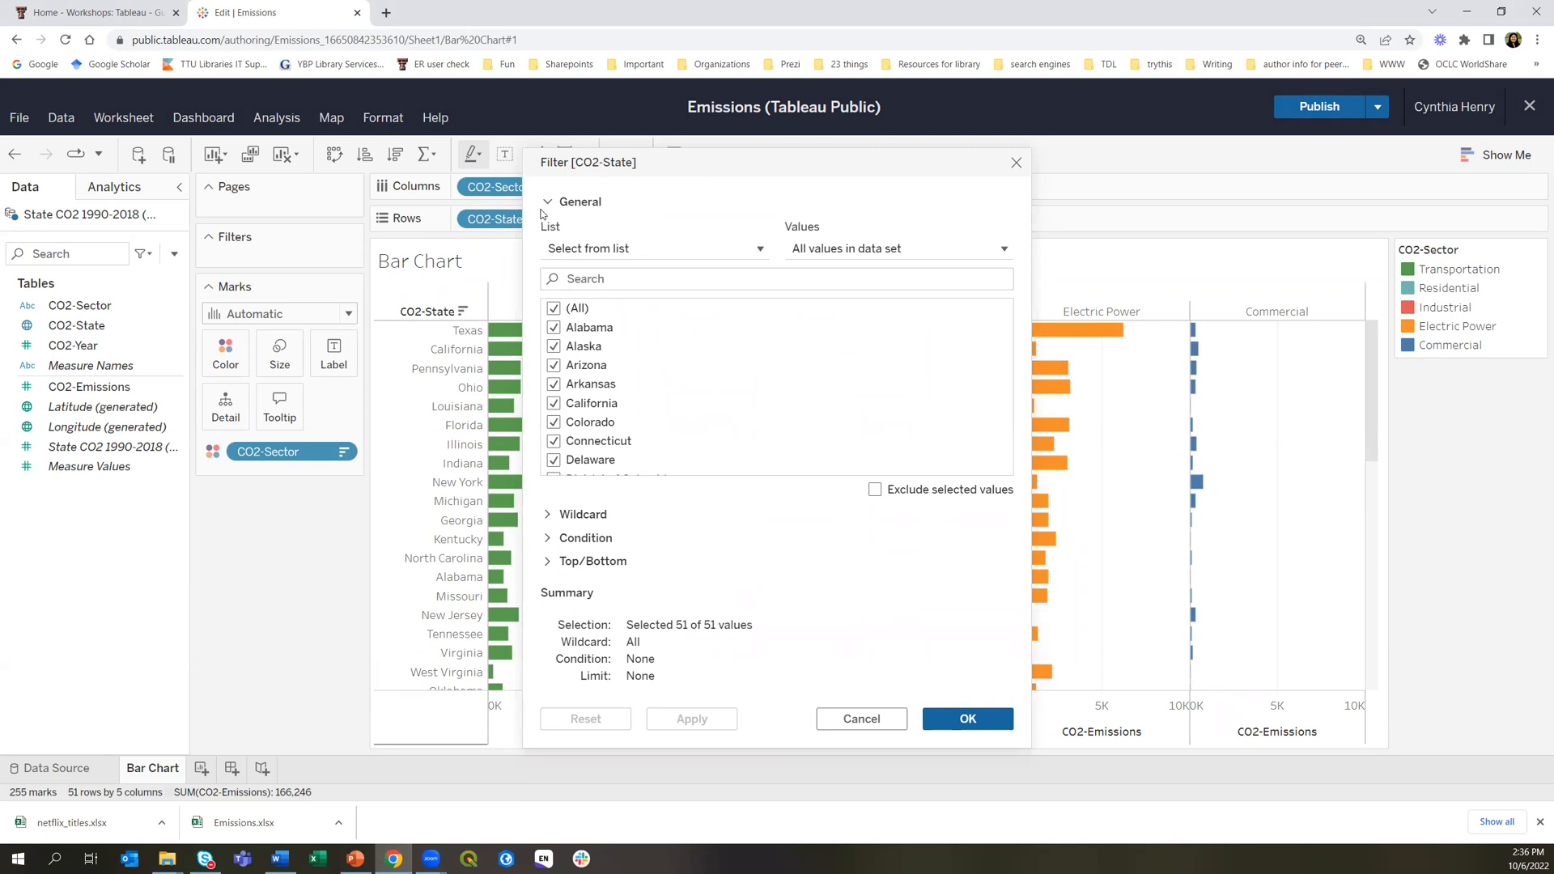
{"action": "left_click", "coordinate": [547, 204]}
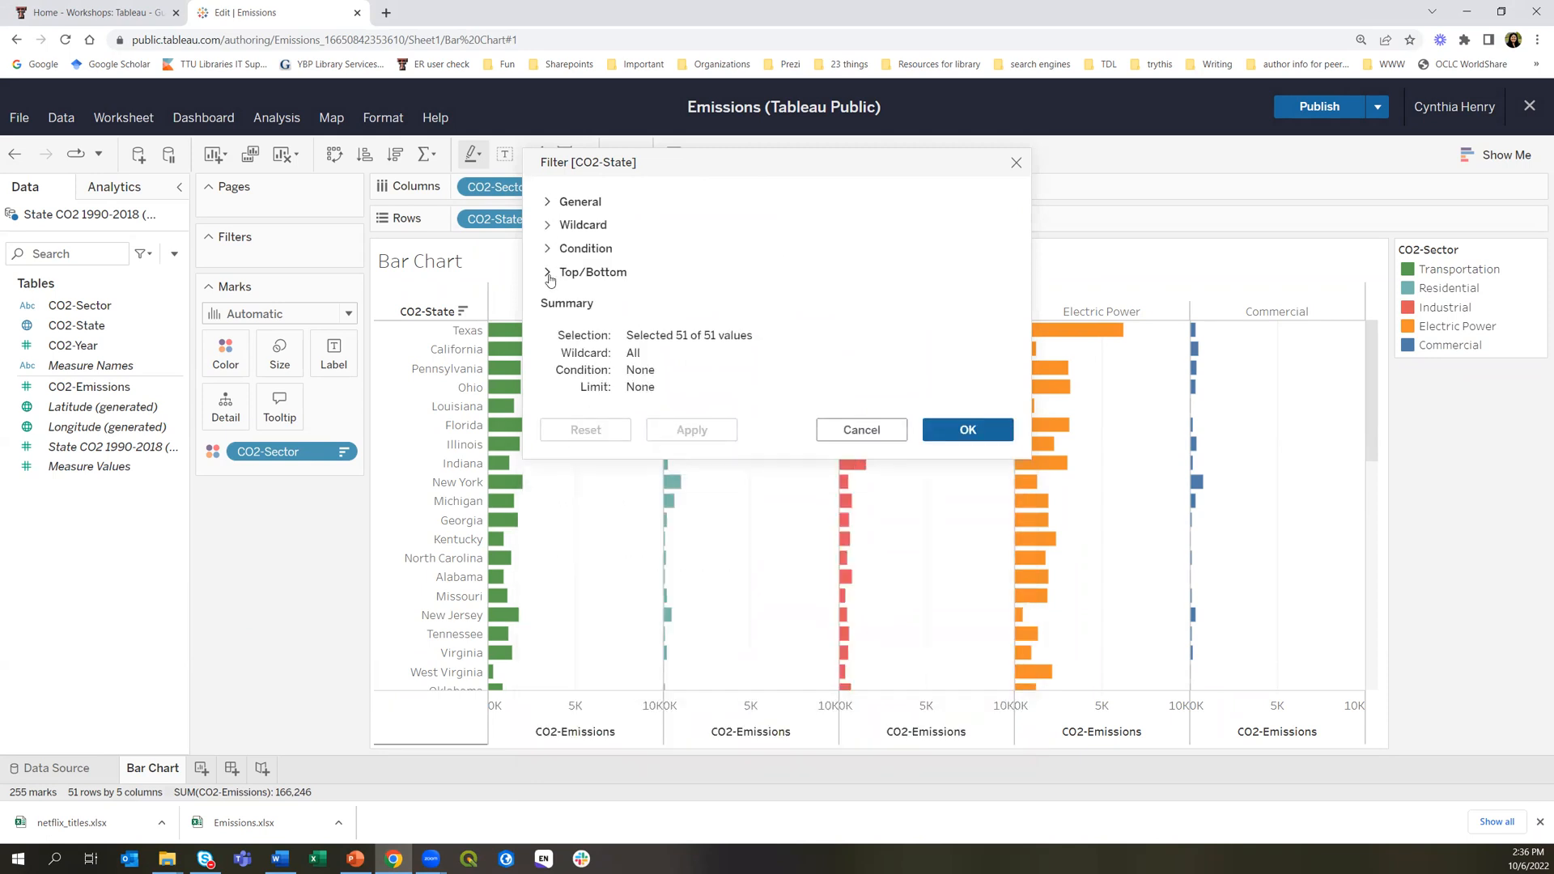
{"action": "left_click", "coordinate": [550, 275]}
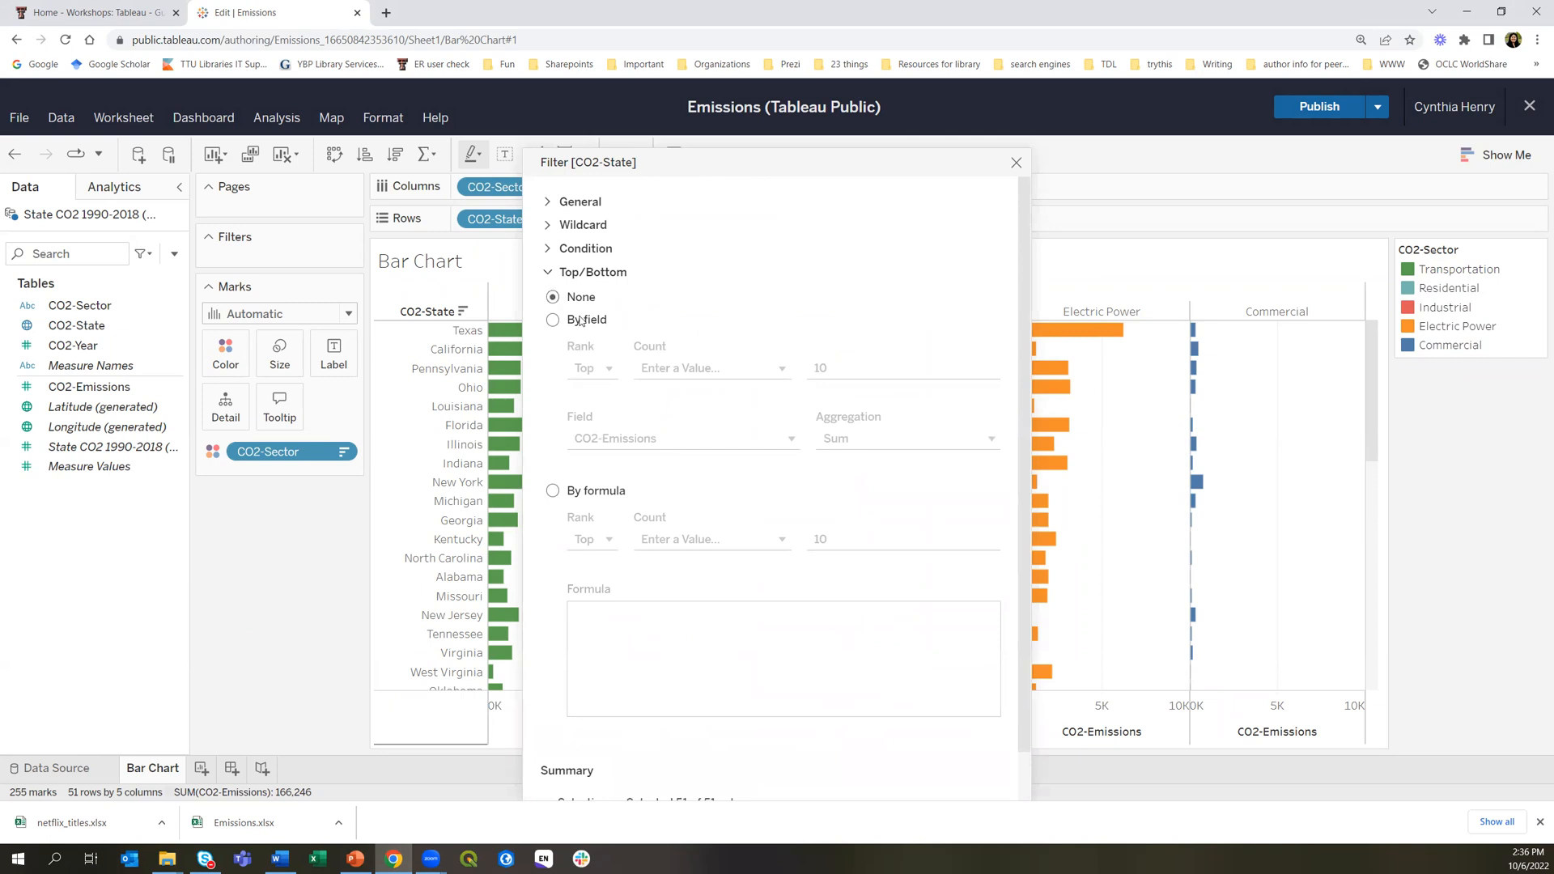
{"action": "left_click", "coordinate": [553, 320]}
{"action": "left_click", "coordinate": [830, 373]}
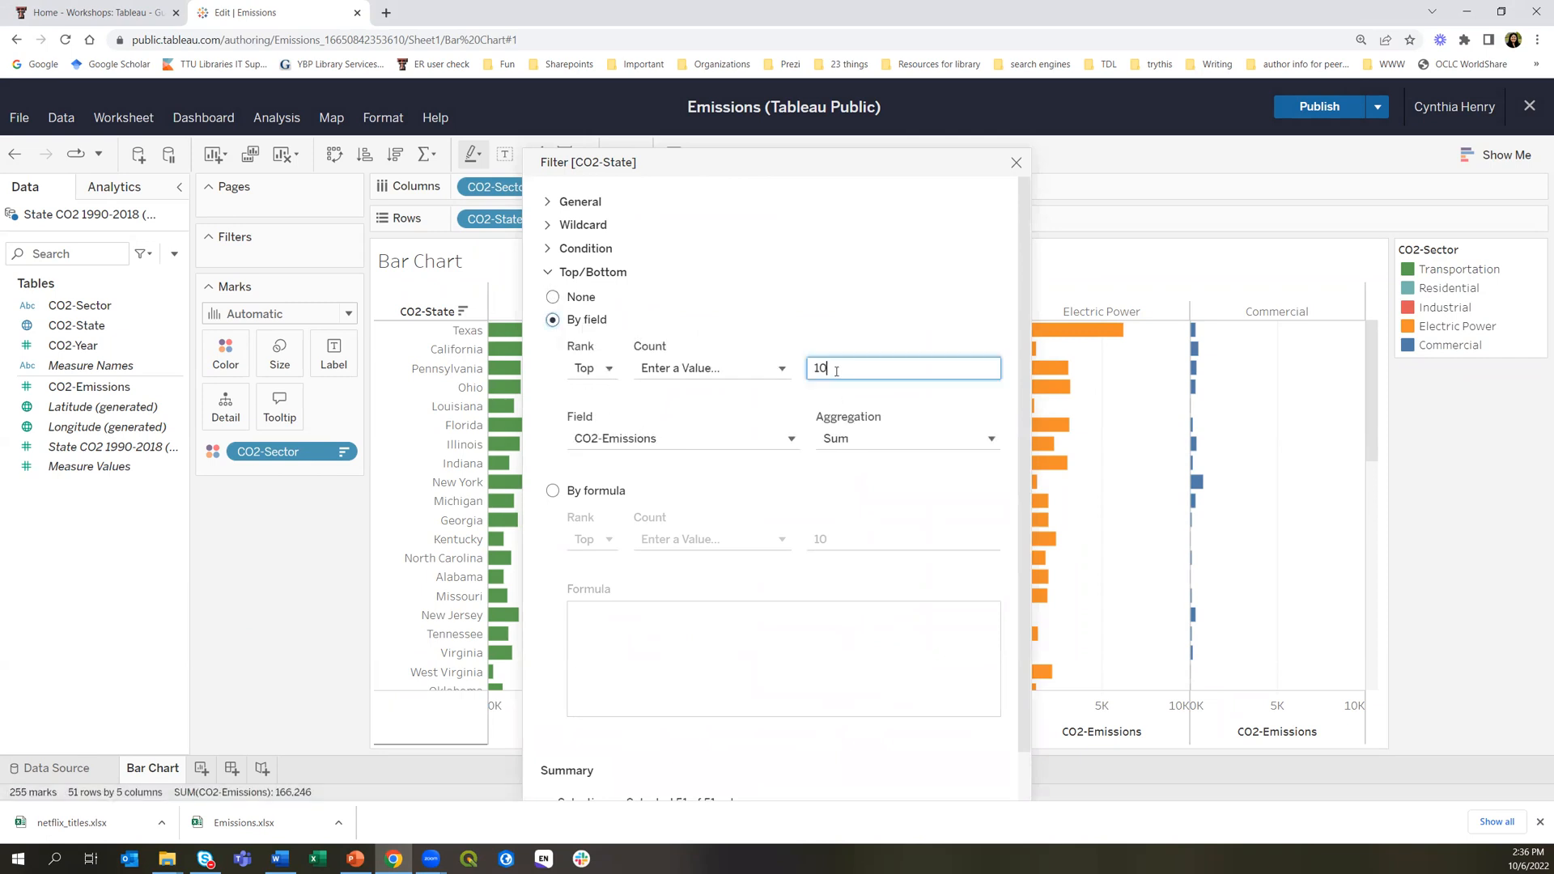
{"action": "key", "text": "BackSpace"}
{"action": "type", "text": "5"}
{"action": "left_click_drag", "start_coordinate": [759, 166], "coordinate": [741, 96]}
{"action": "scroll", "coordinate": [833, 585], "scroll_direction": "down", "scroll_amount": 2}
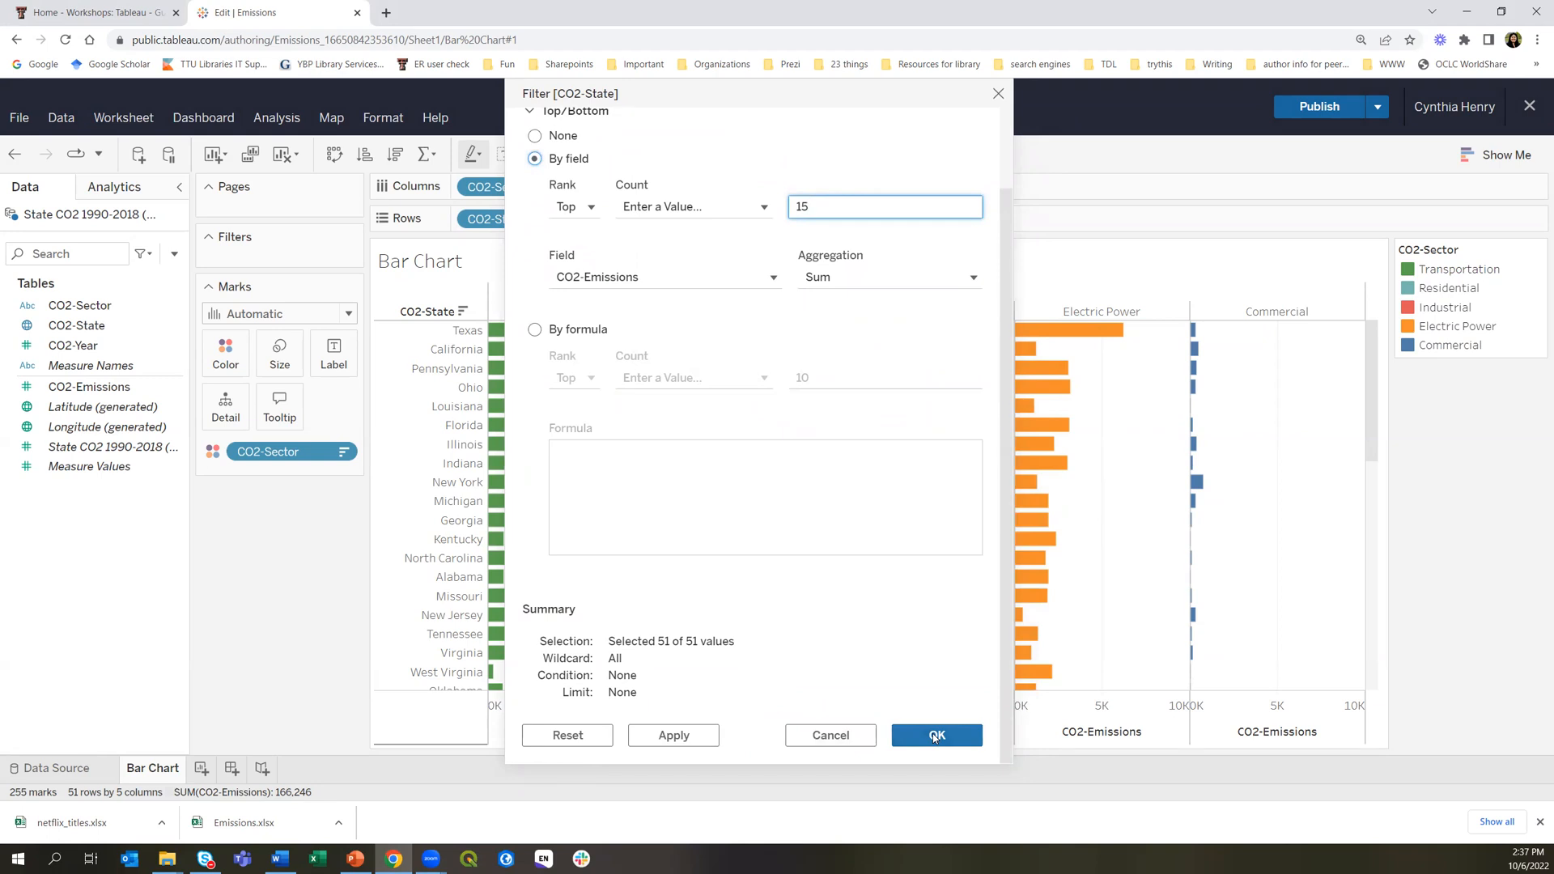
{"action": "left_click", "coordinate": [937, 735]}
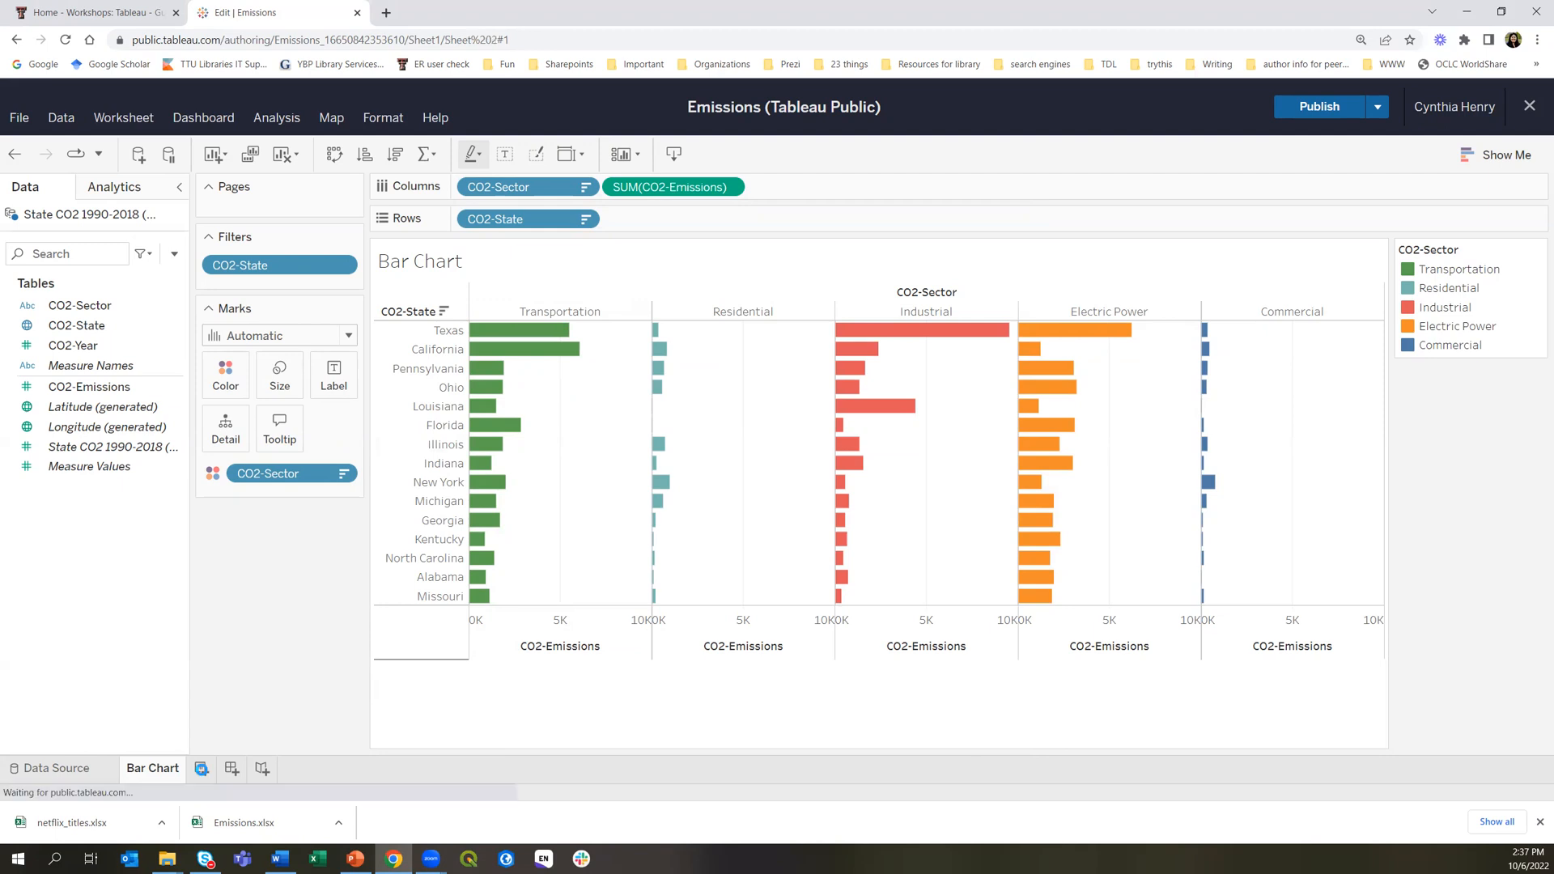
Add a new worksheet after Bar Chart and name it Treemap
{"action": "left_click", "coordinate": [201, 769]}
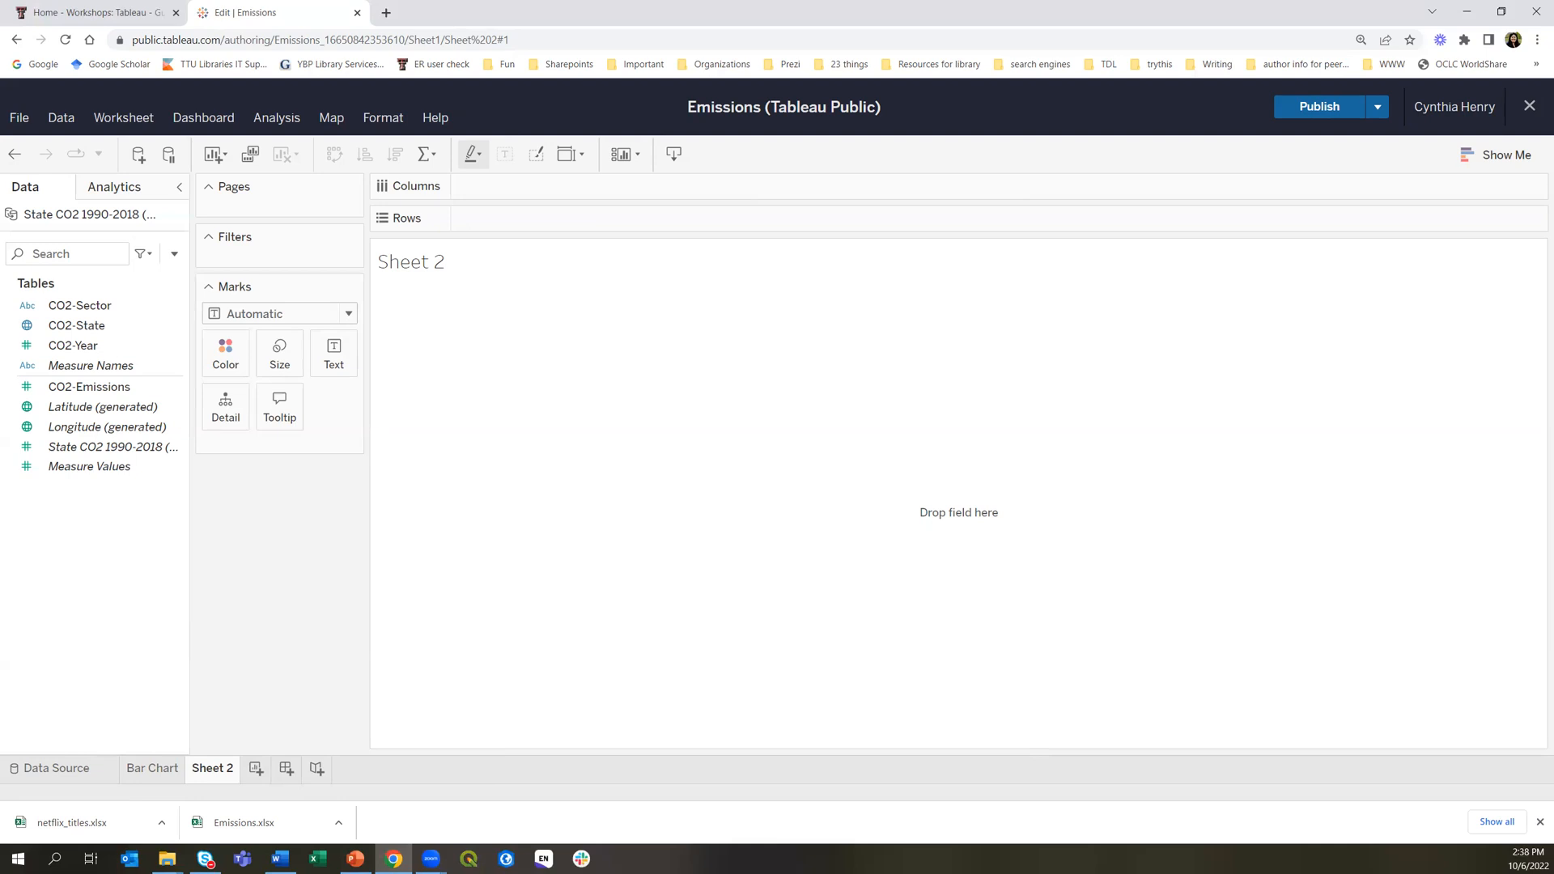
{"action": "right_click", "coordinate": [228, 771]}
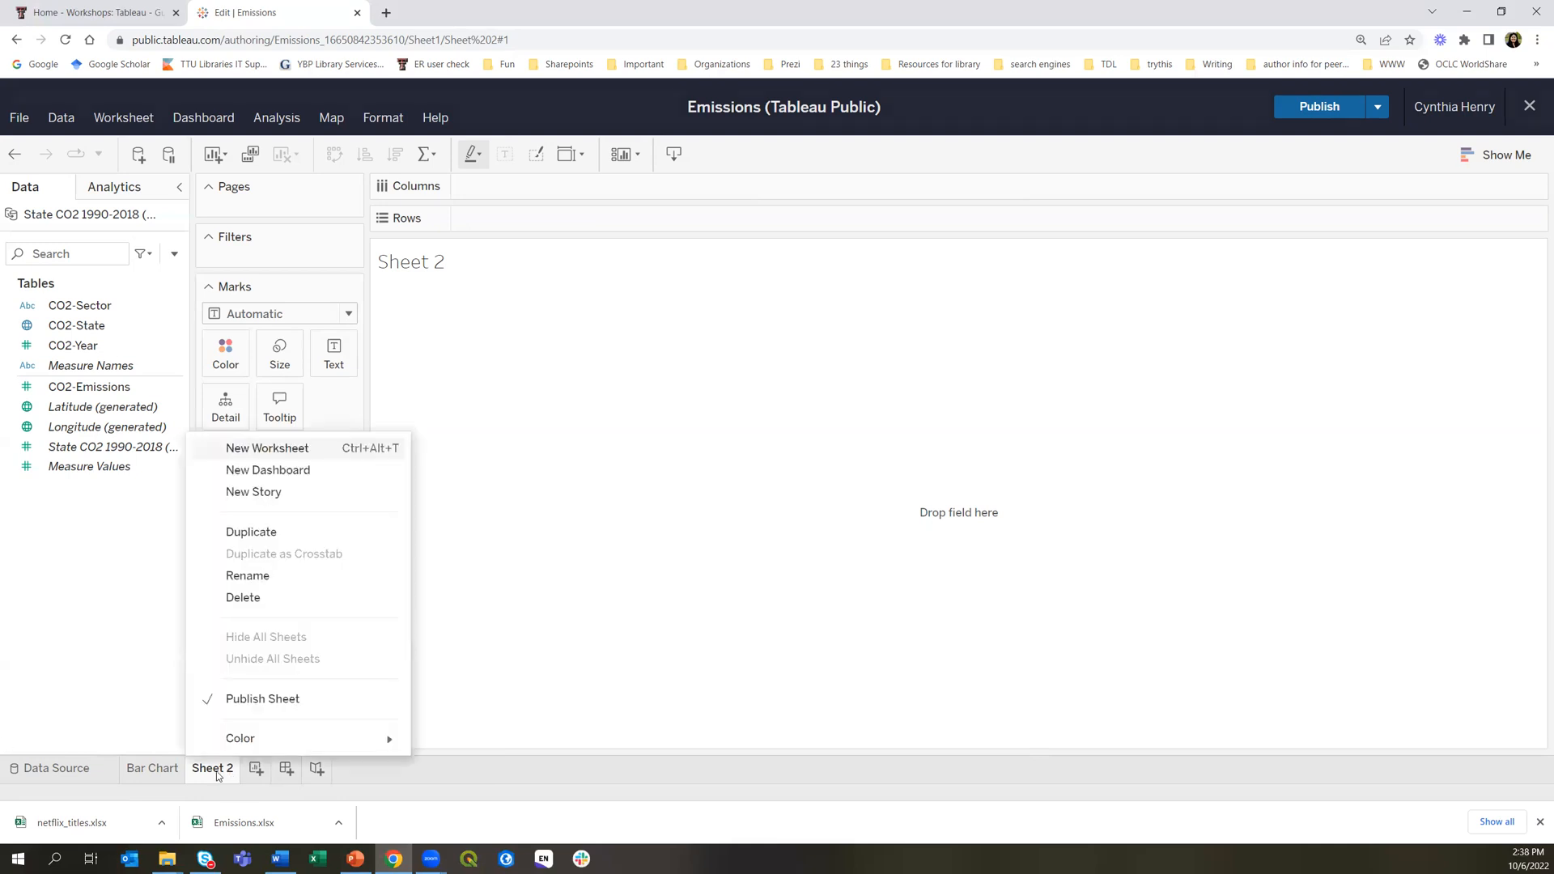
{"action": "mouse_move", "coordinate": [241, 716]}
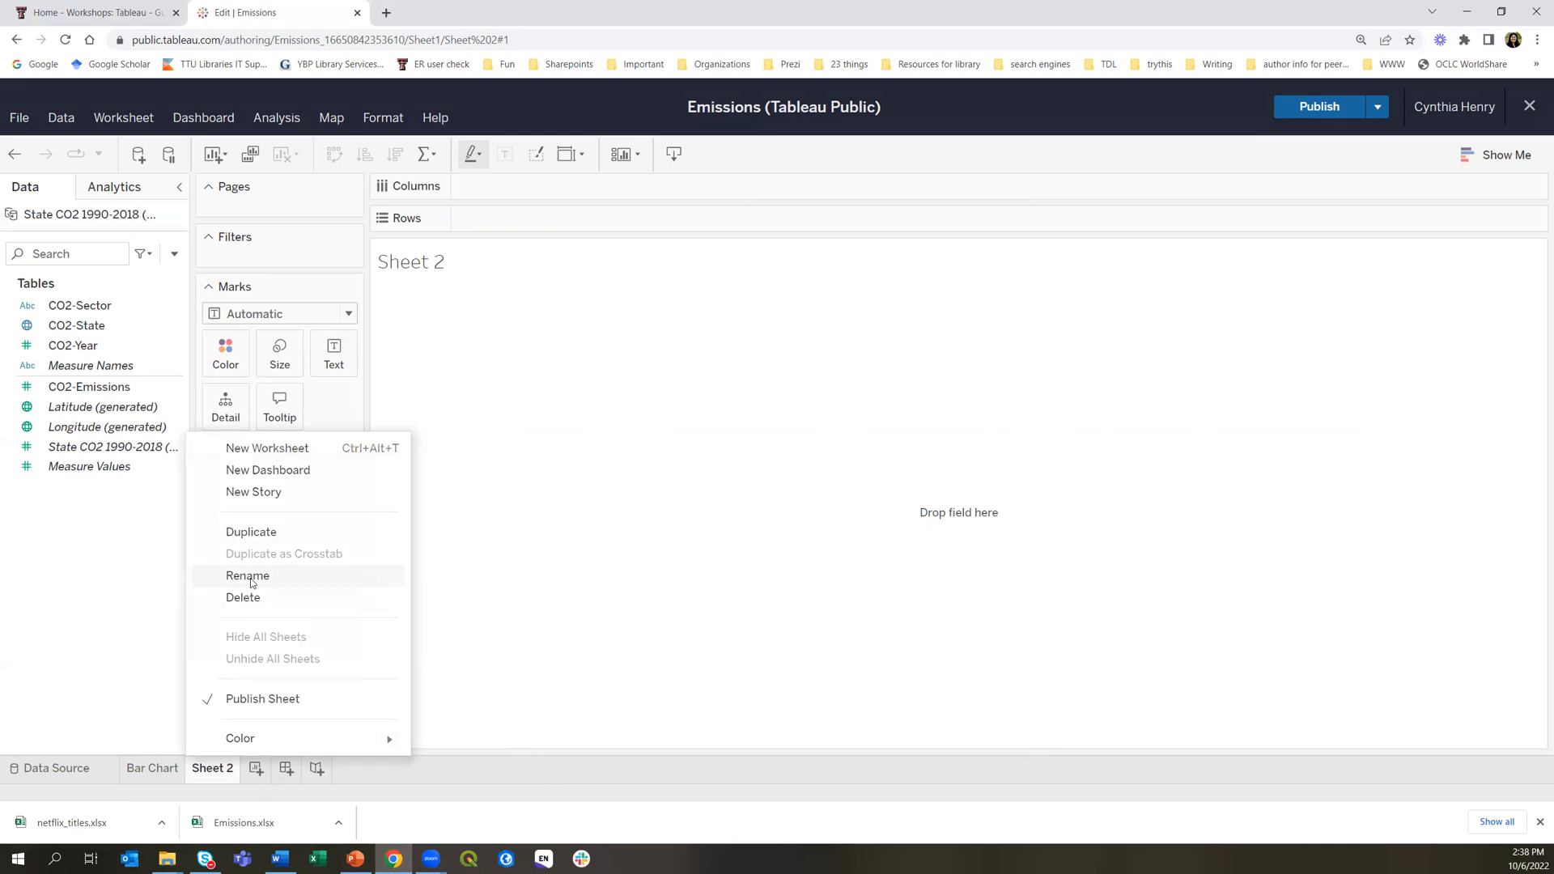
{"action": "left_click", "coordinate": [250, 579]}
{"action": "type", "text": "Treemap"}
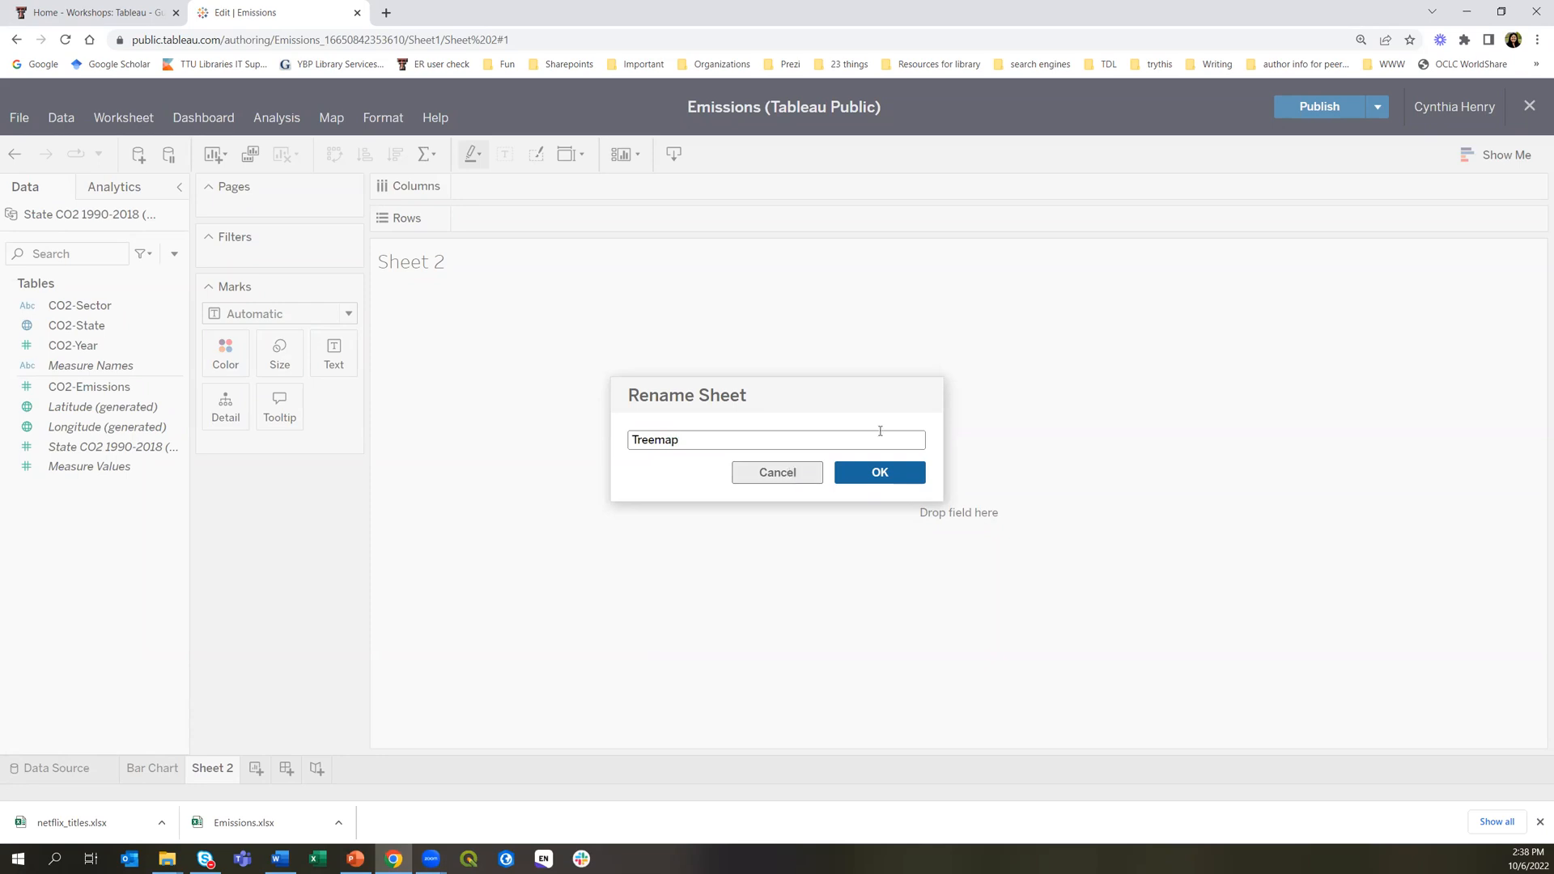
{"action": "left_click", "coordinate": [863, 475]}
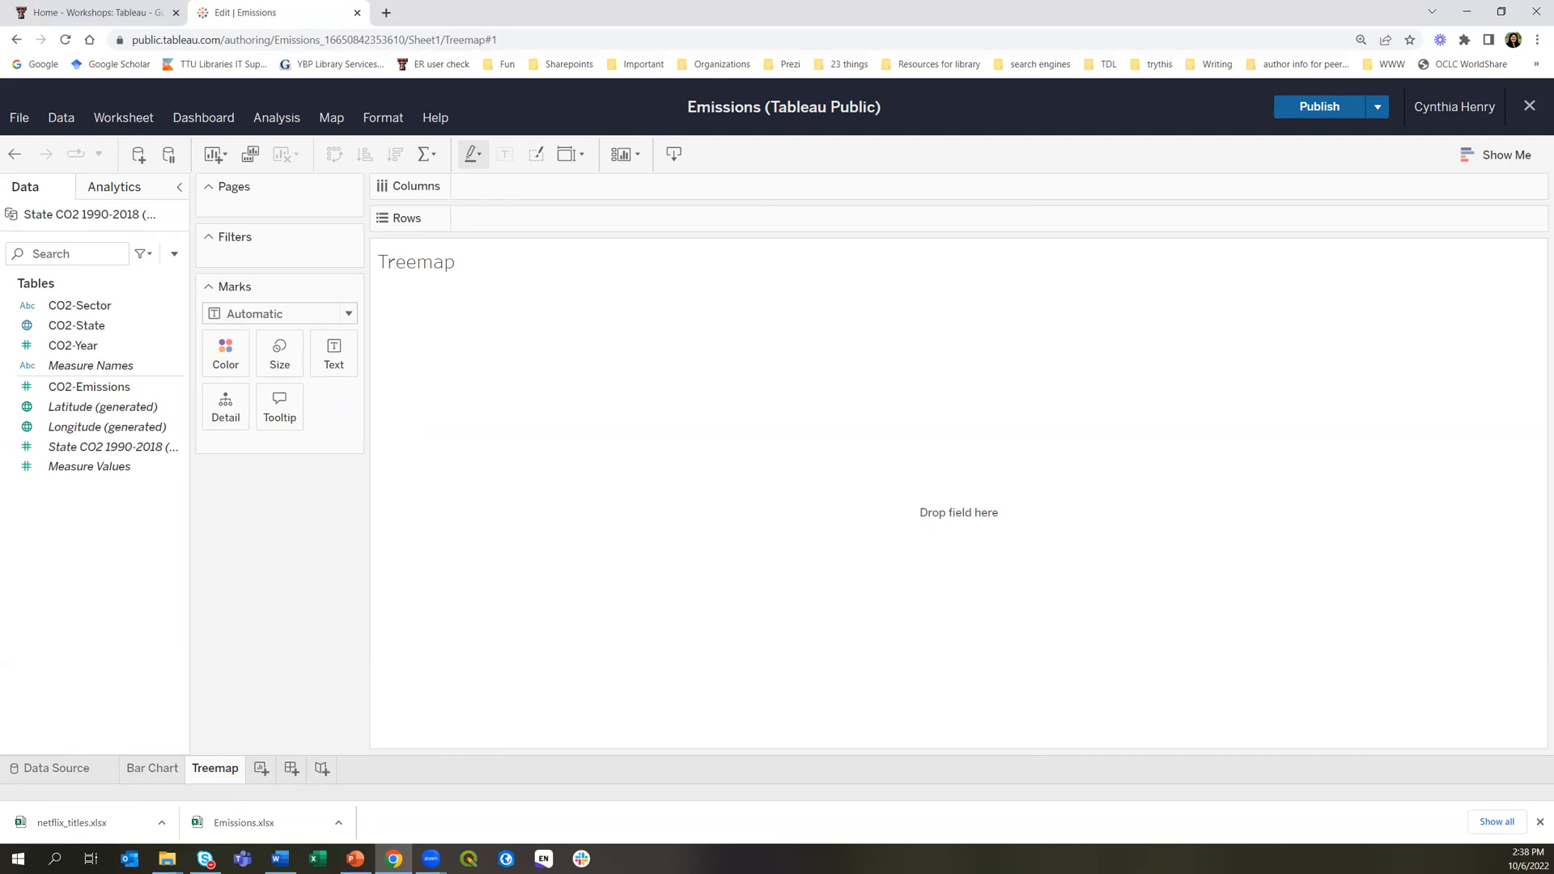
Build the treemap by assigning CO2-Sector to the mark text and CO2-Emissions to the mark size
{"action": "left_click", "coordinate": [140, 390]}
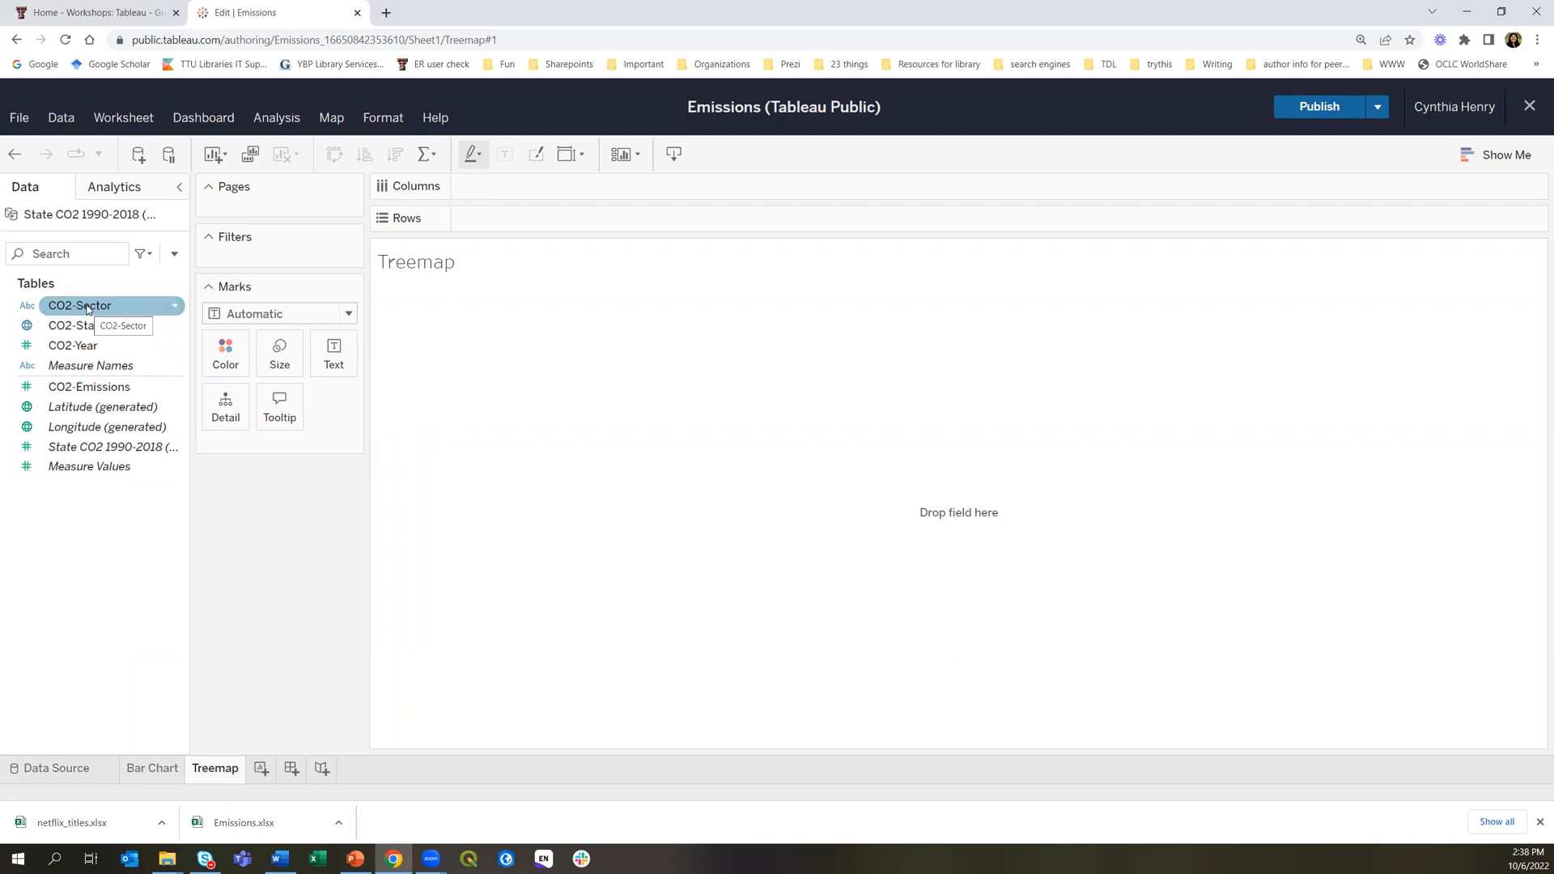
{"action": "left_click_drag", "start_coordinate": [88, 310], "coordinate": [332, 362]}
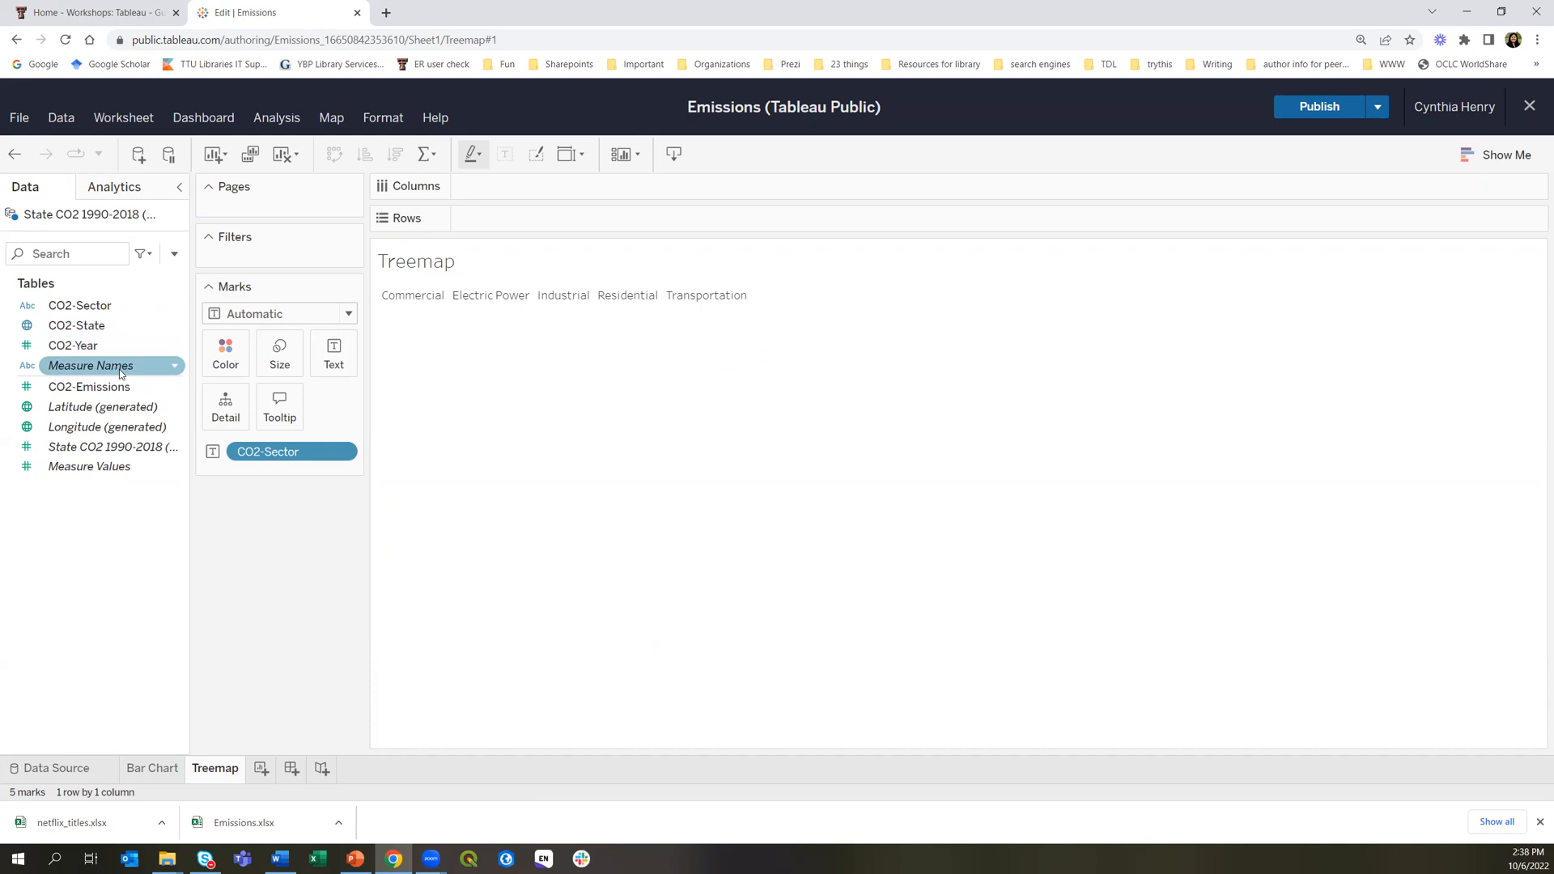
{"action": "left_click_drag", "start_coordinate": [89, 387], "coordinate": [277, 361]}
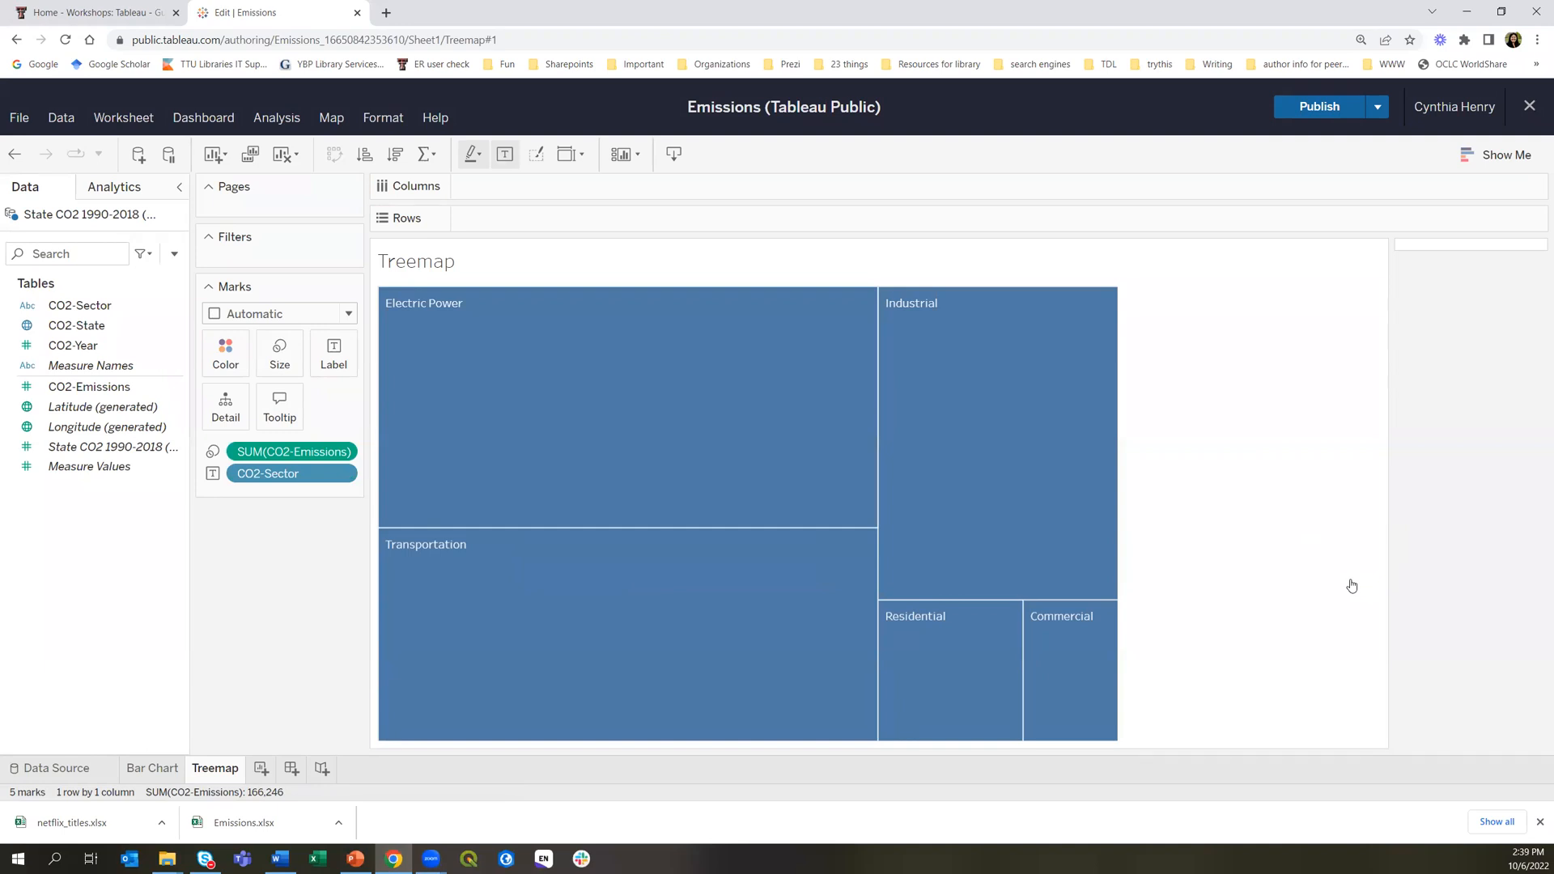
Change the treemap's mark type to Circle
{"action": "mouse_move", "coordinate": [767, 629]}
{"action": "mouse_move", "coordinate": [872, 642]}
{"action": "left_click", "coordinate": [348, 315]}
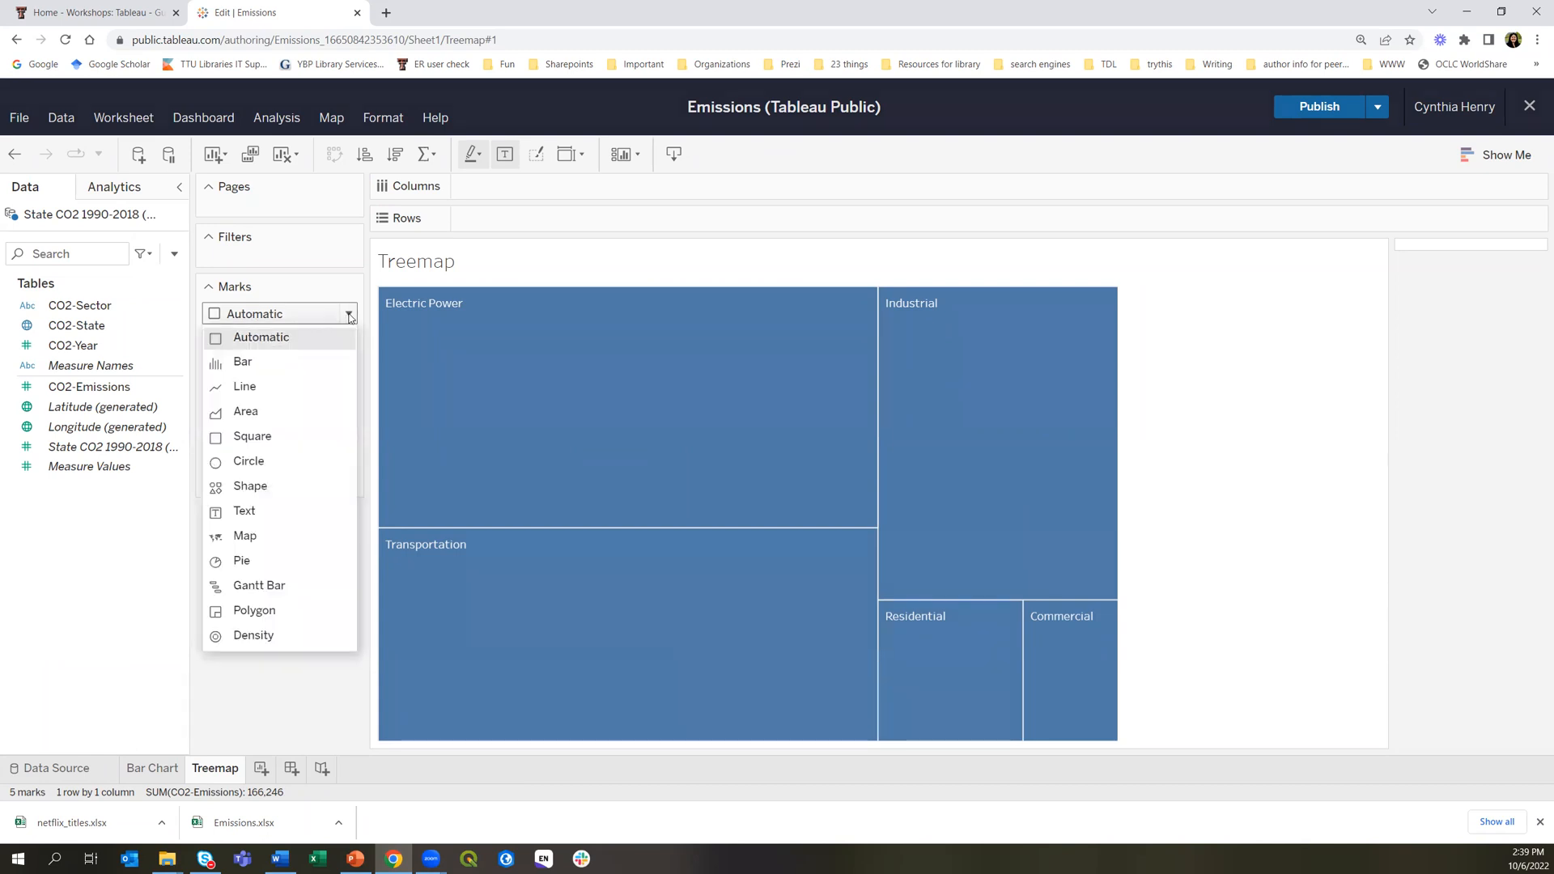
{"action": "left_click", "coordinate": [275, 460]}
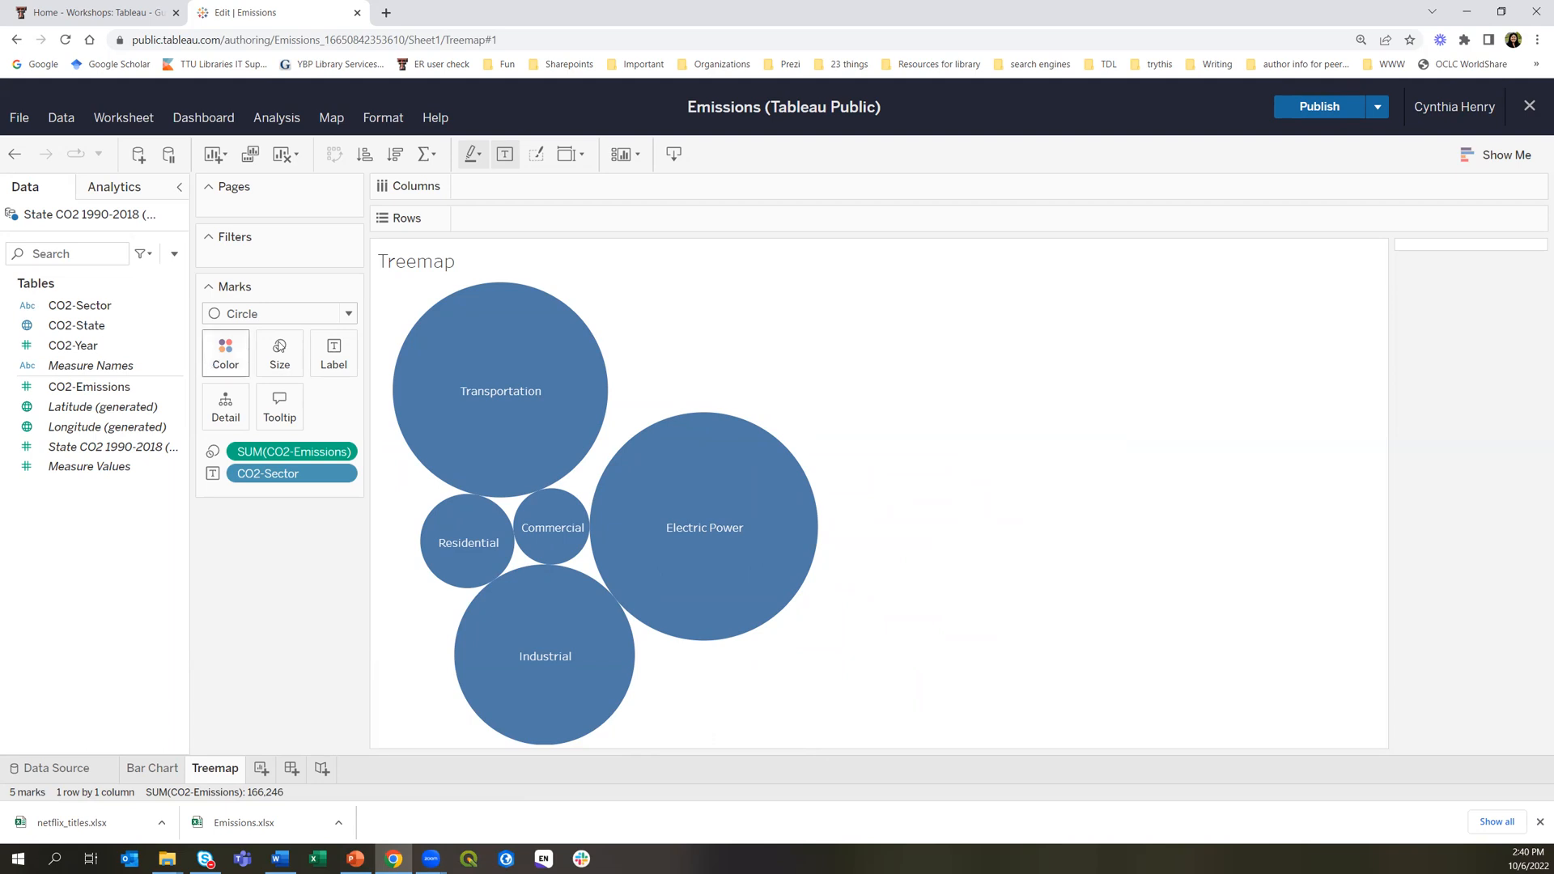
Switch the circle marks to Text and color the sector names by CO2-Sector
{"action": "left_click", "coordinate": [350, 314]}
{"action": "left_click", "coordinate": [273, 518]}
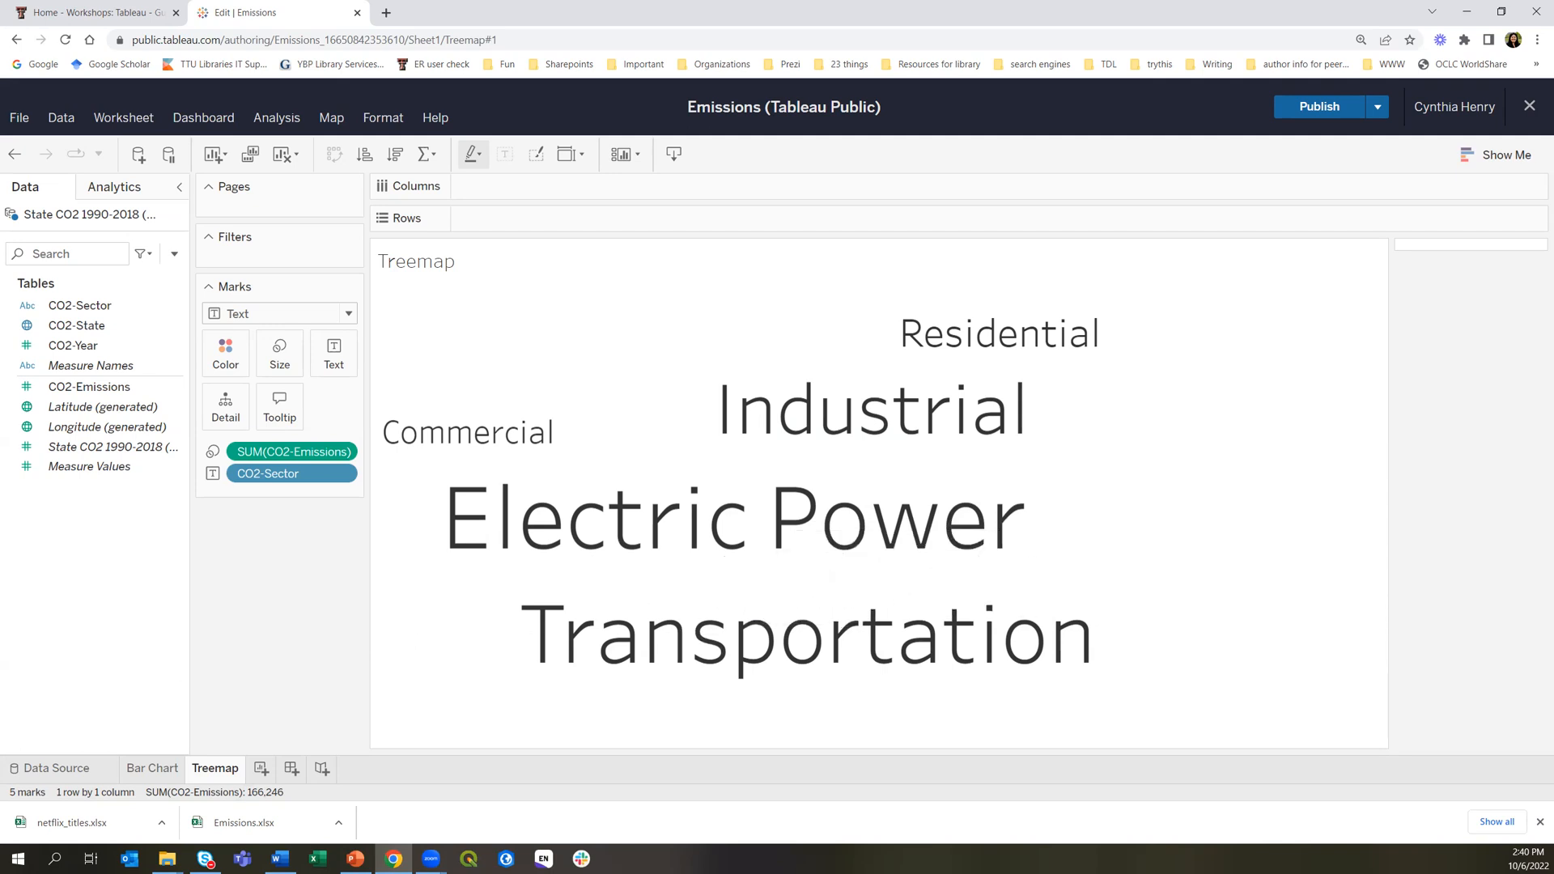
{"action": "left_click_drag", "start_coordinate": [178, 305], "coordinate": [227, 352]}
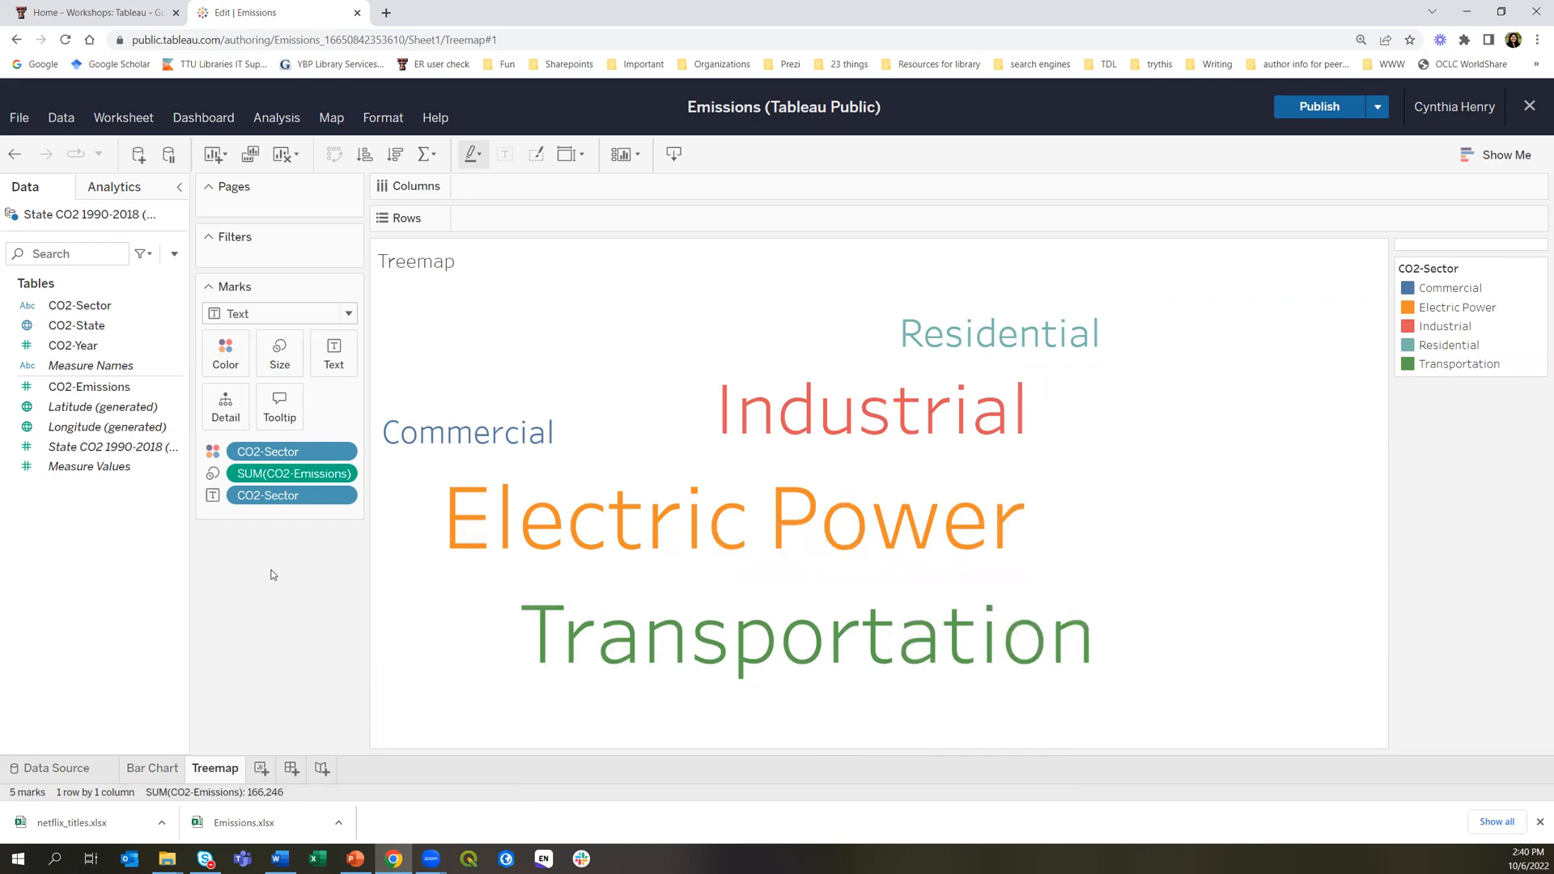
Rename the Treemap sheet as Word Cloud
{"action": "right_click", "coordinate": [219, 771]}
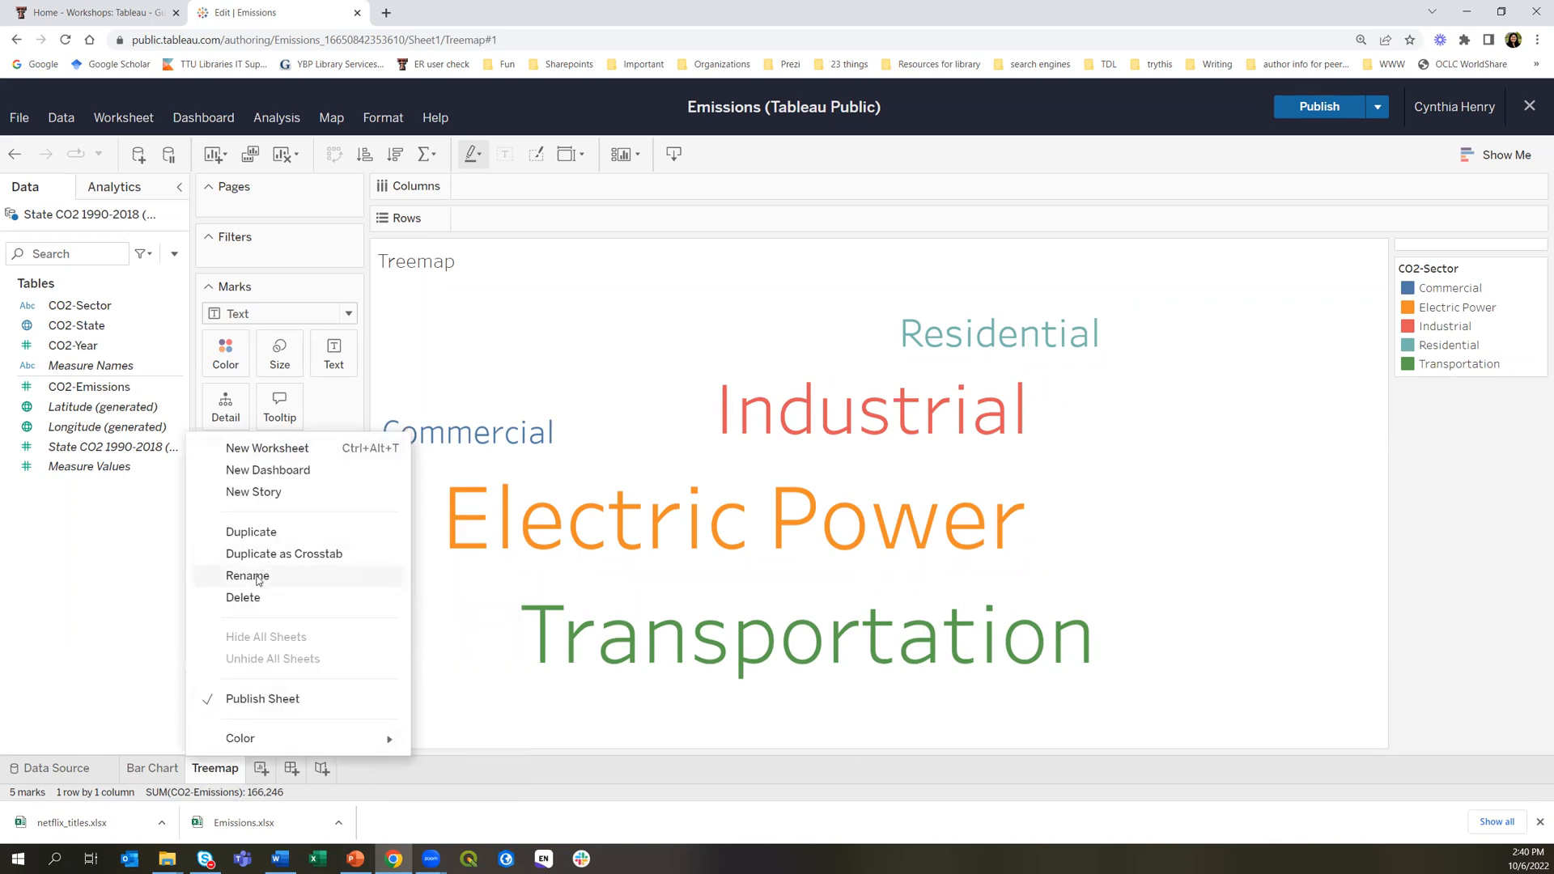
{"action": "left_click", "coordinate": [483, 500]}
{"action": "type", "text": "Wo"}
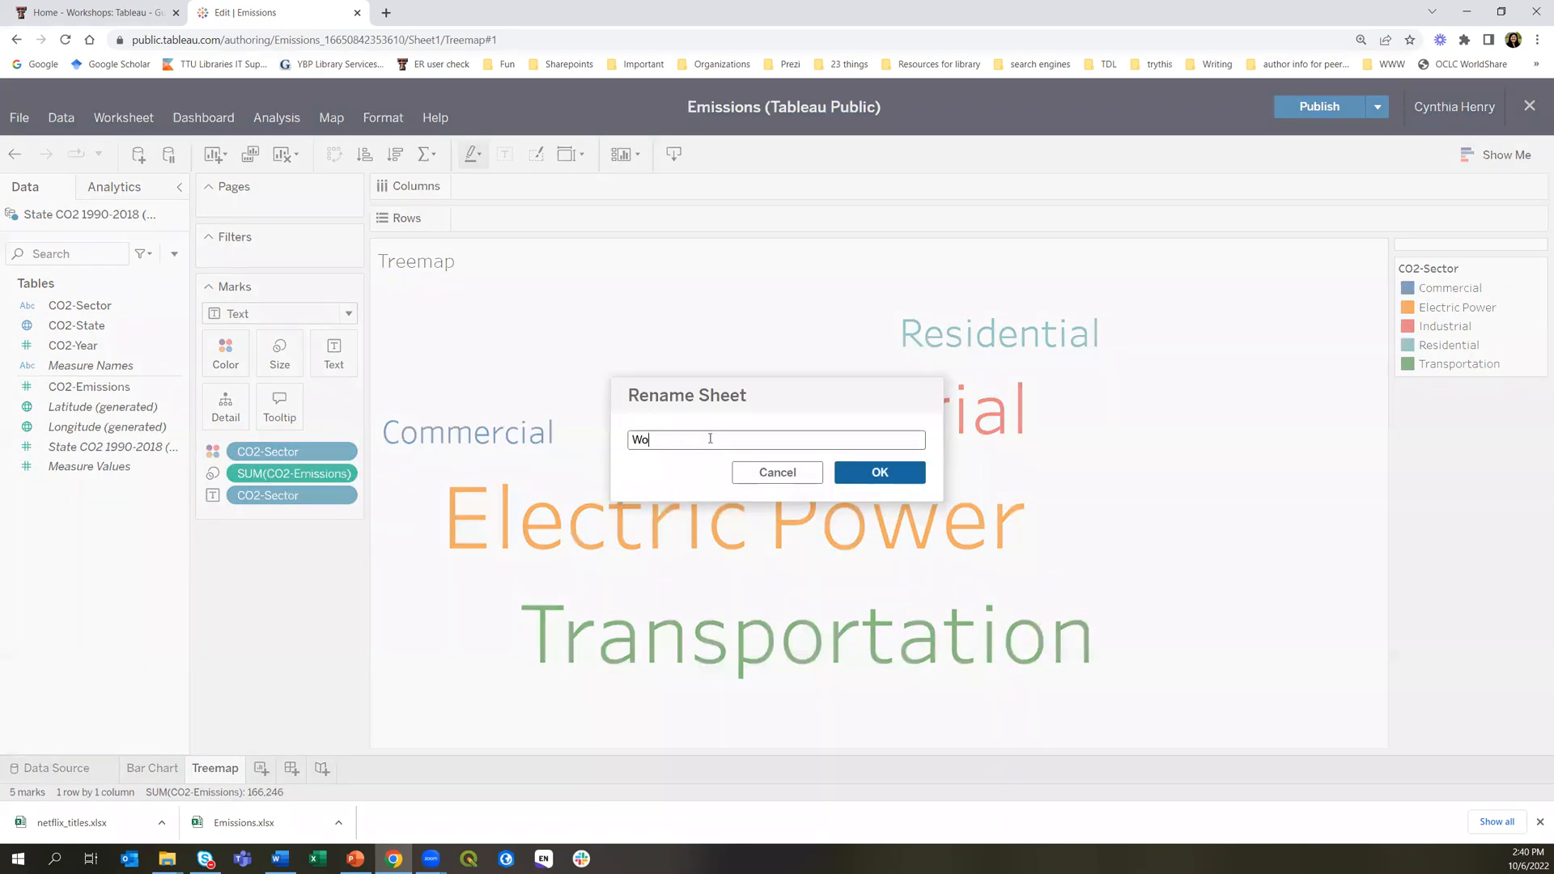
{"action": "type", "text": "rd Cloud"}
{"action": "left_click", "coordinate": [880, 472]}
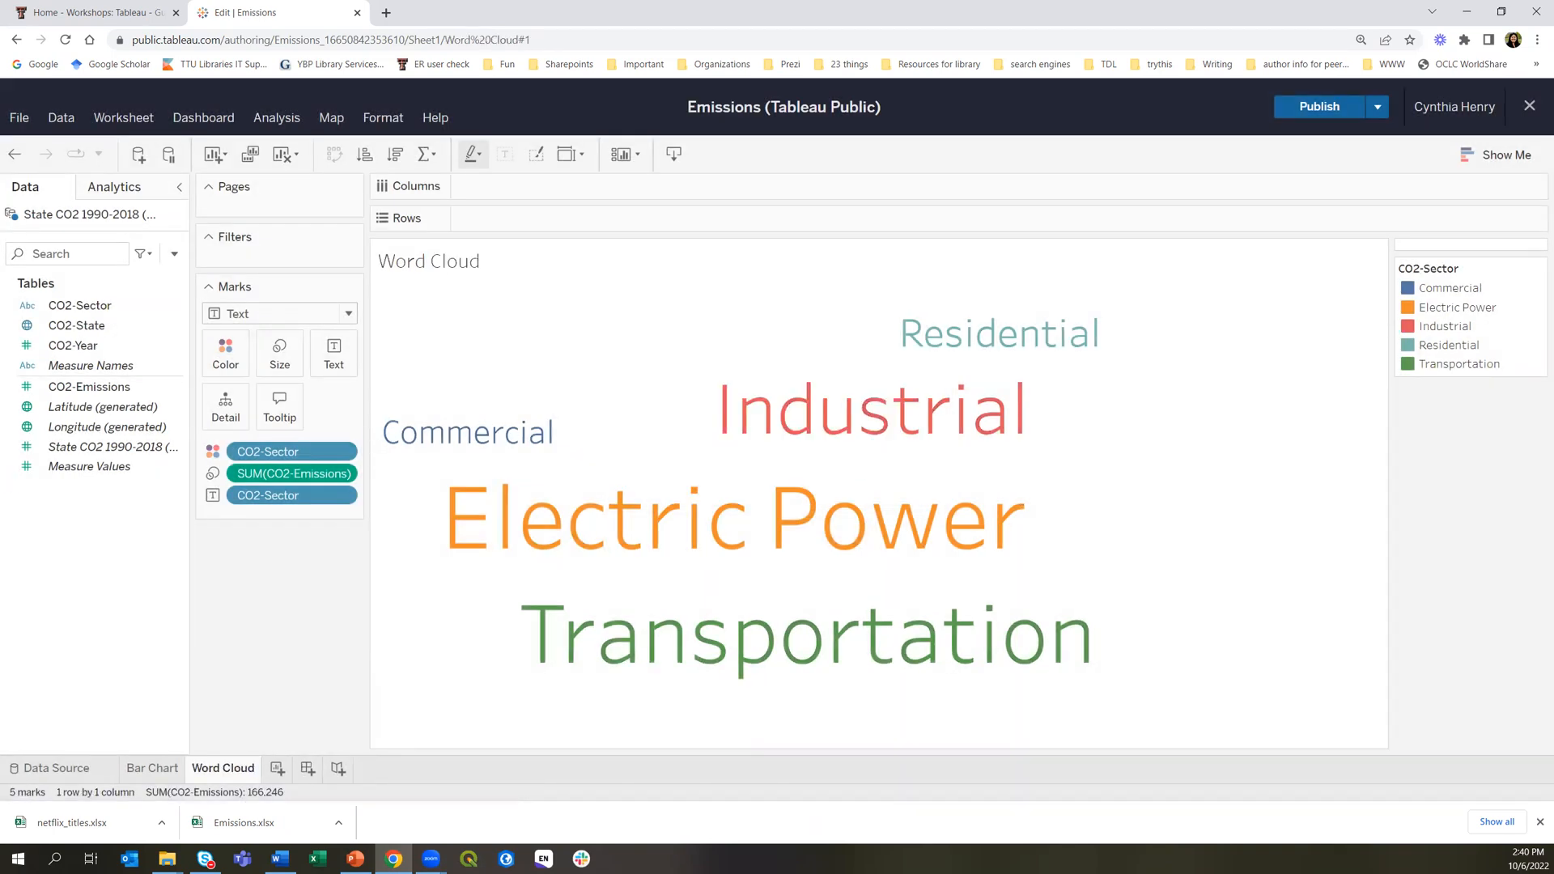
Add another worksheet, return to Word Cloud, and undo the changes back to the uncolored circle marks on the Treemap sheet
{"action": "left_click", "coordinate": [278, 769]}
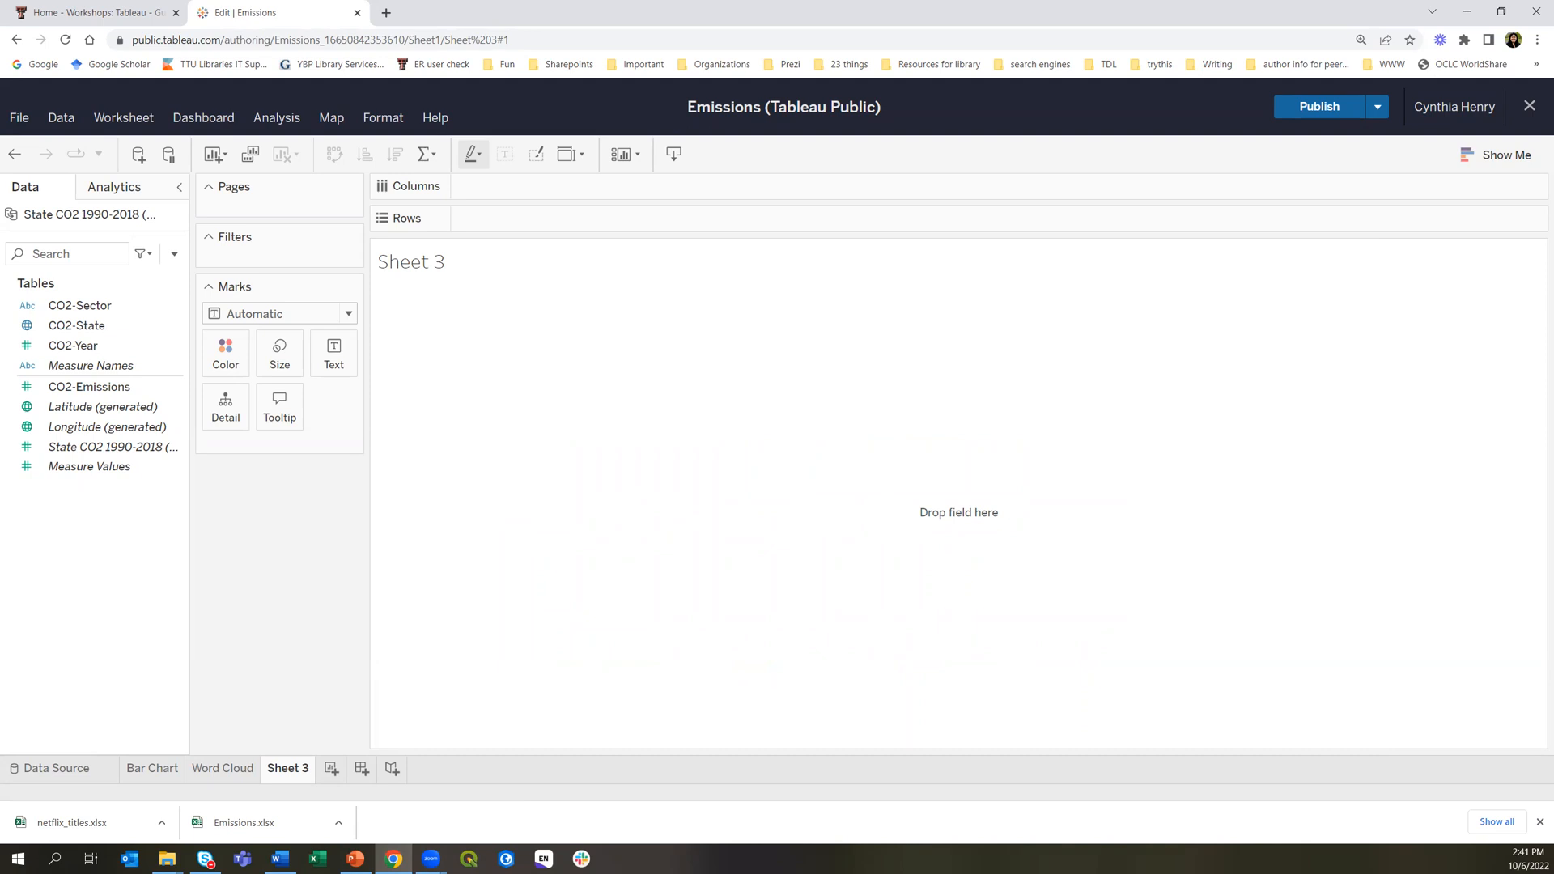
{"action": "left_click", "coordinate": [209, 772]}
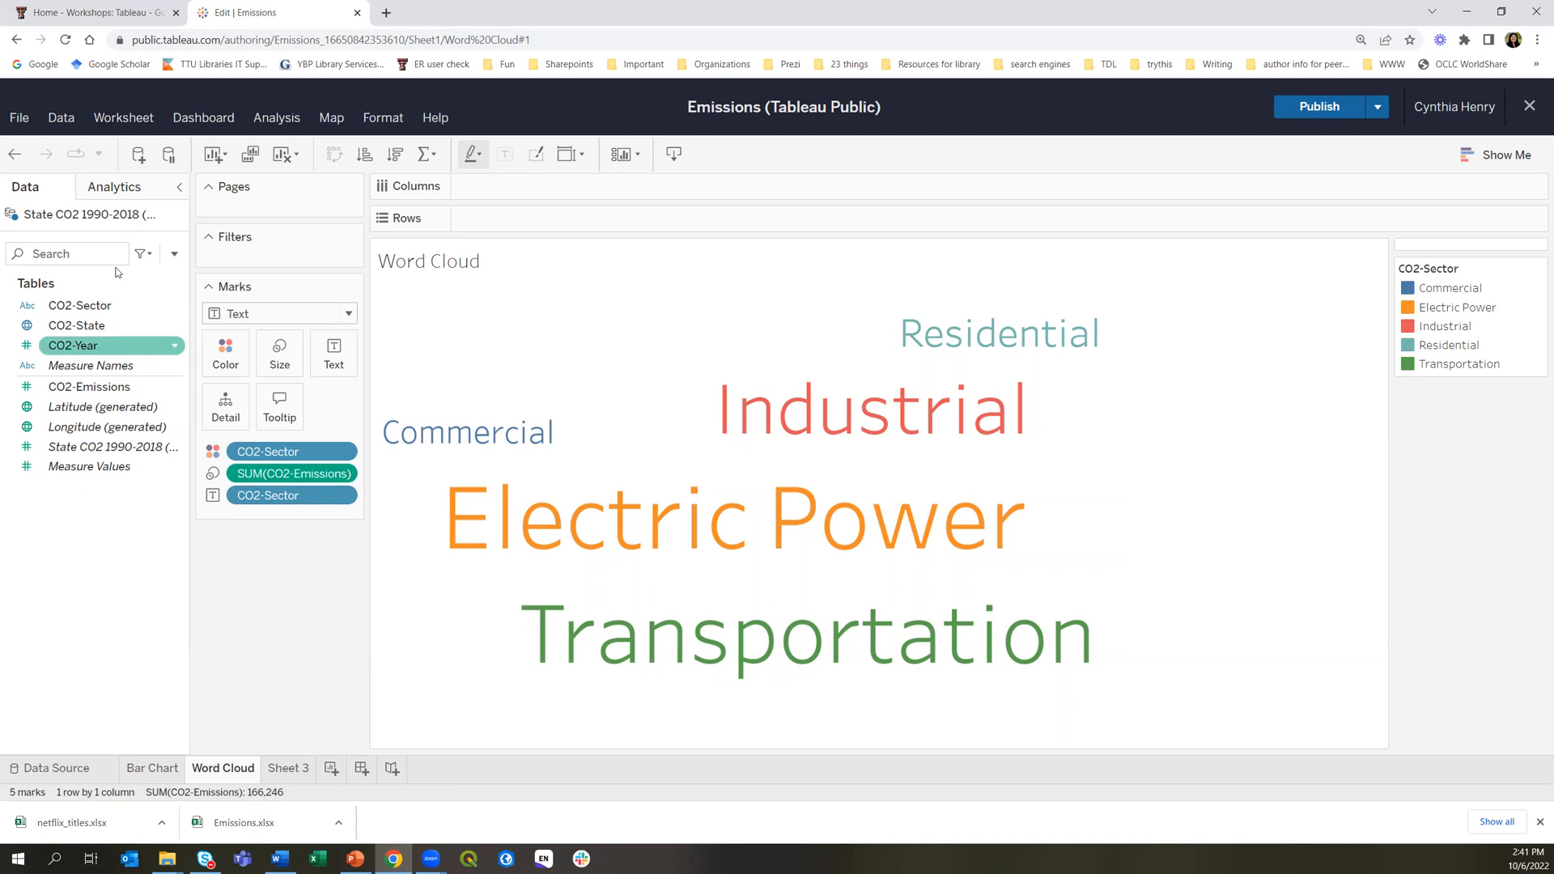
{"action": "left_click", "coordinate": [12, 154]}
{"action": "left_click", "coordinate": [12, 155]}
{"action": "left_click", "coordinate": [11, 155]}
{"action": "left_click", "coordinate": [12, 155]}
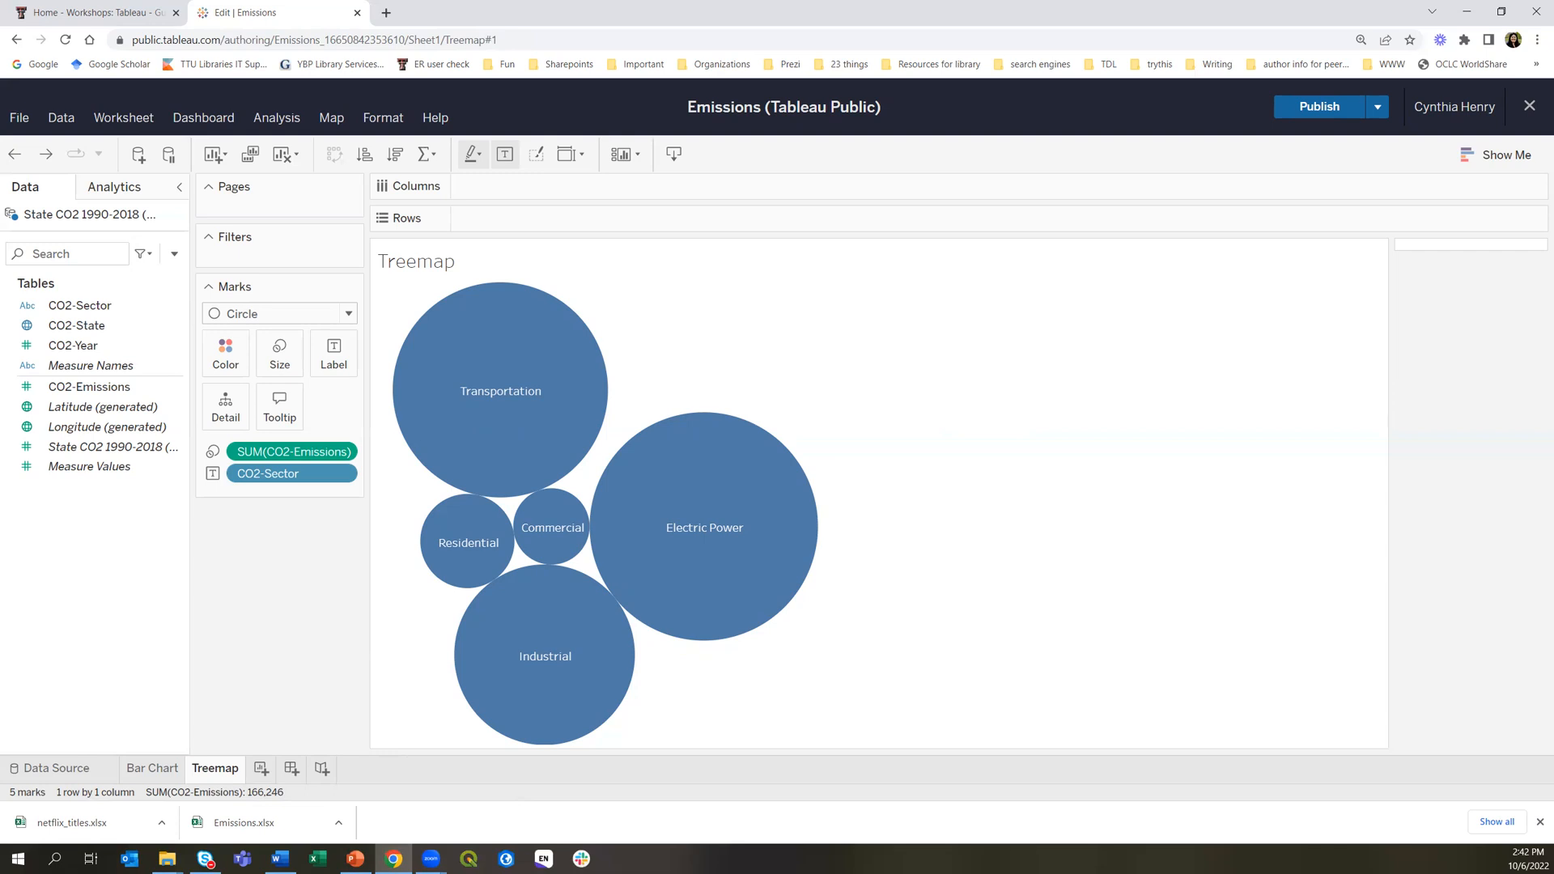
Set the Treemap sheet's mark type to Text and color the words by CO2-Sector
{"action": "left_click", "coordinate": [349, 315]}
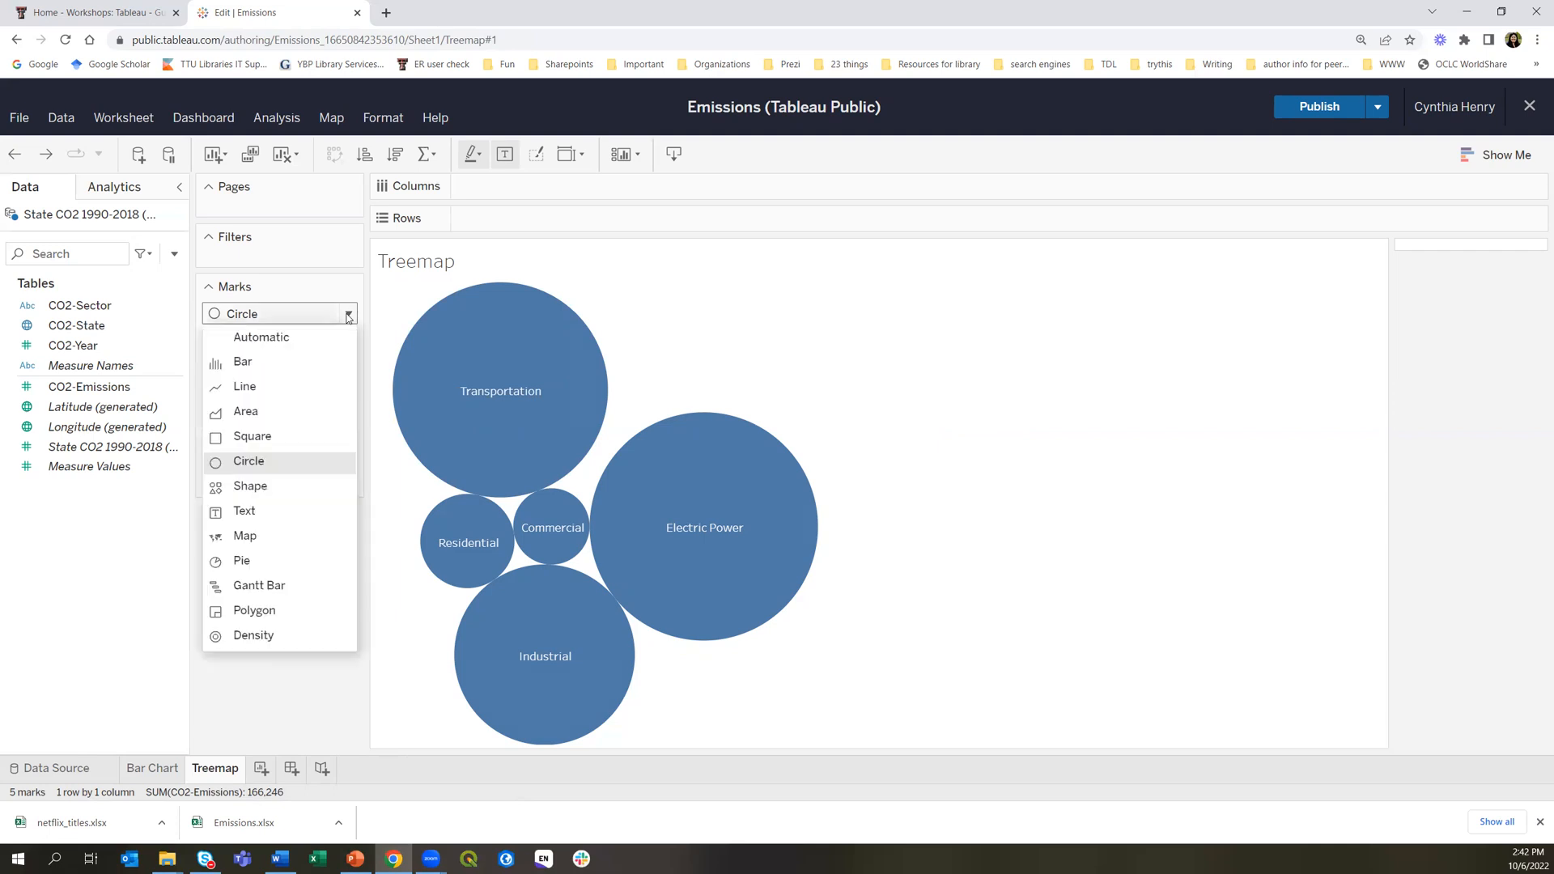
{"action": "left_click", "coordinate": [274, 513]}
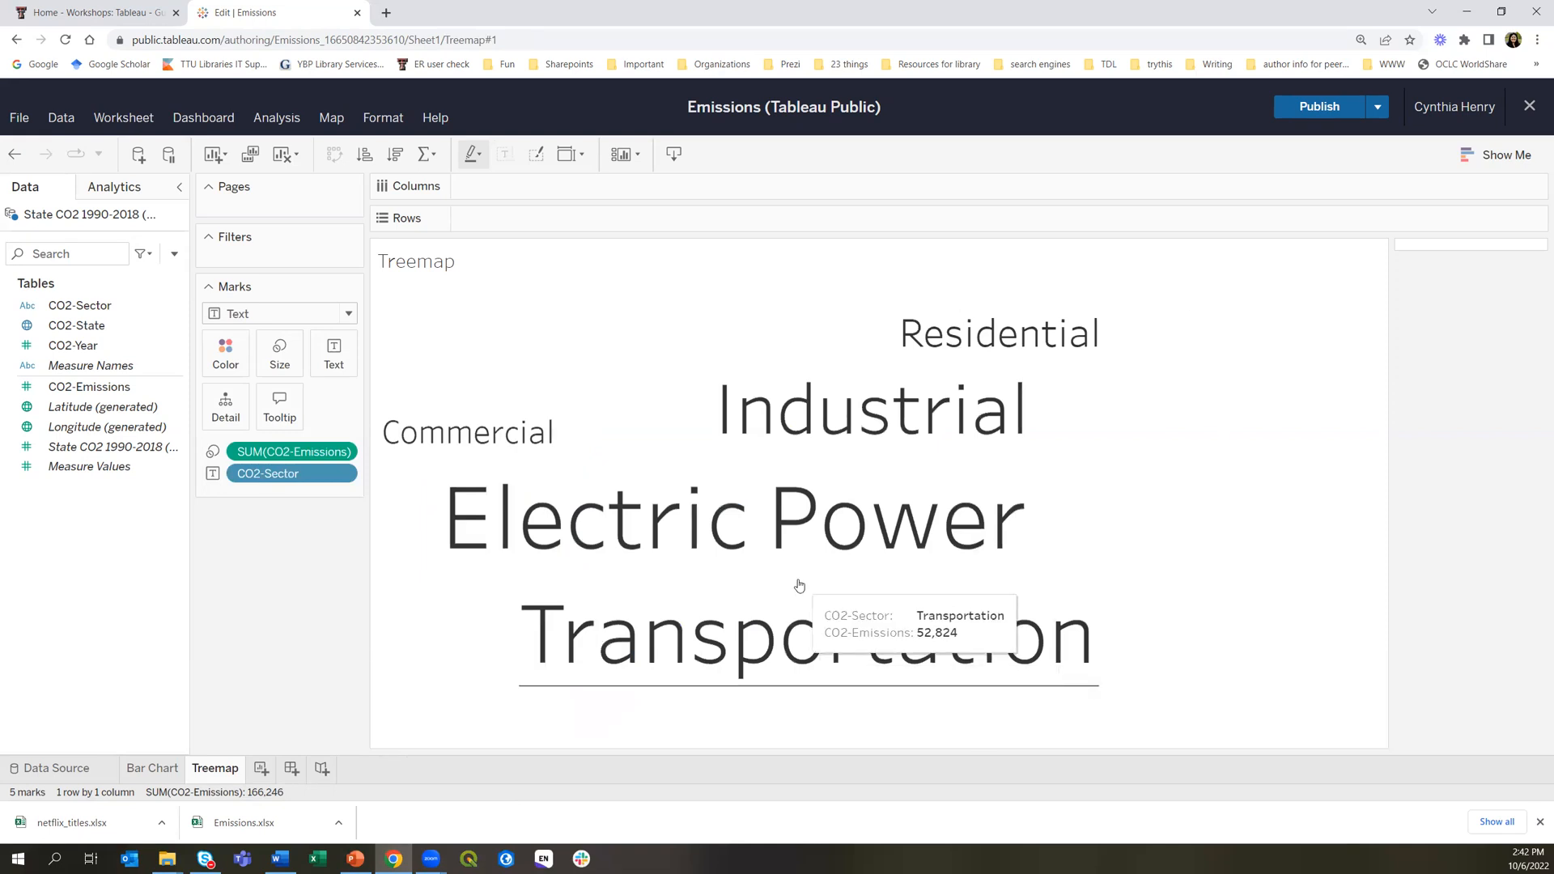
{"action": "left_click_drag", "start_coordinate": [86, 309], "coordinate": [226, 358]}
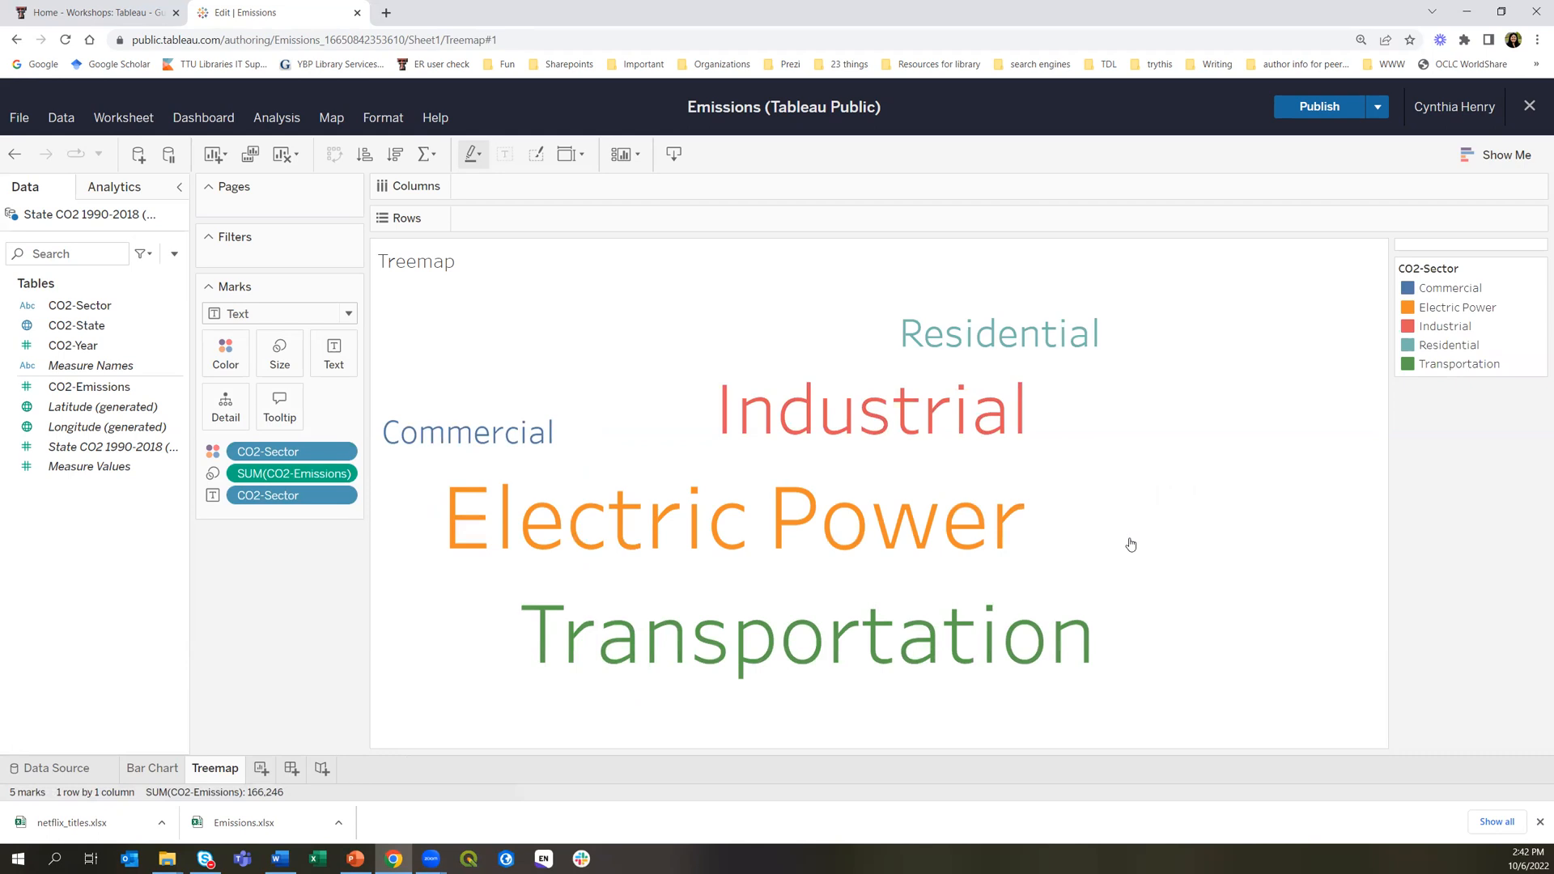
Rename the Treemap sheet as Word Cloud
{"action": "right_click", "coordinate": [206, 770]}
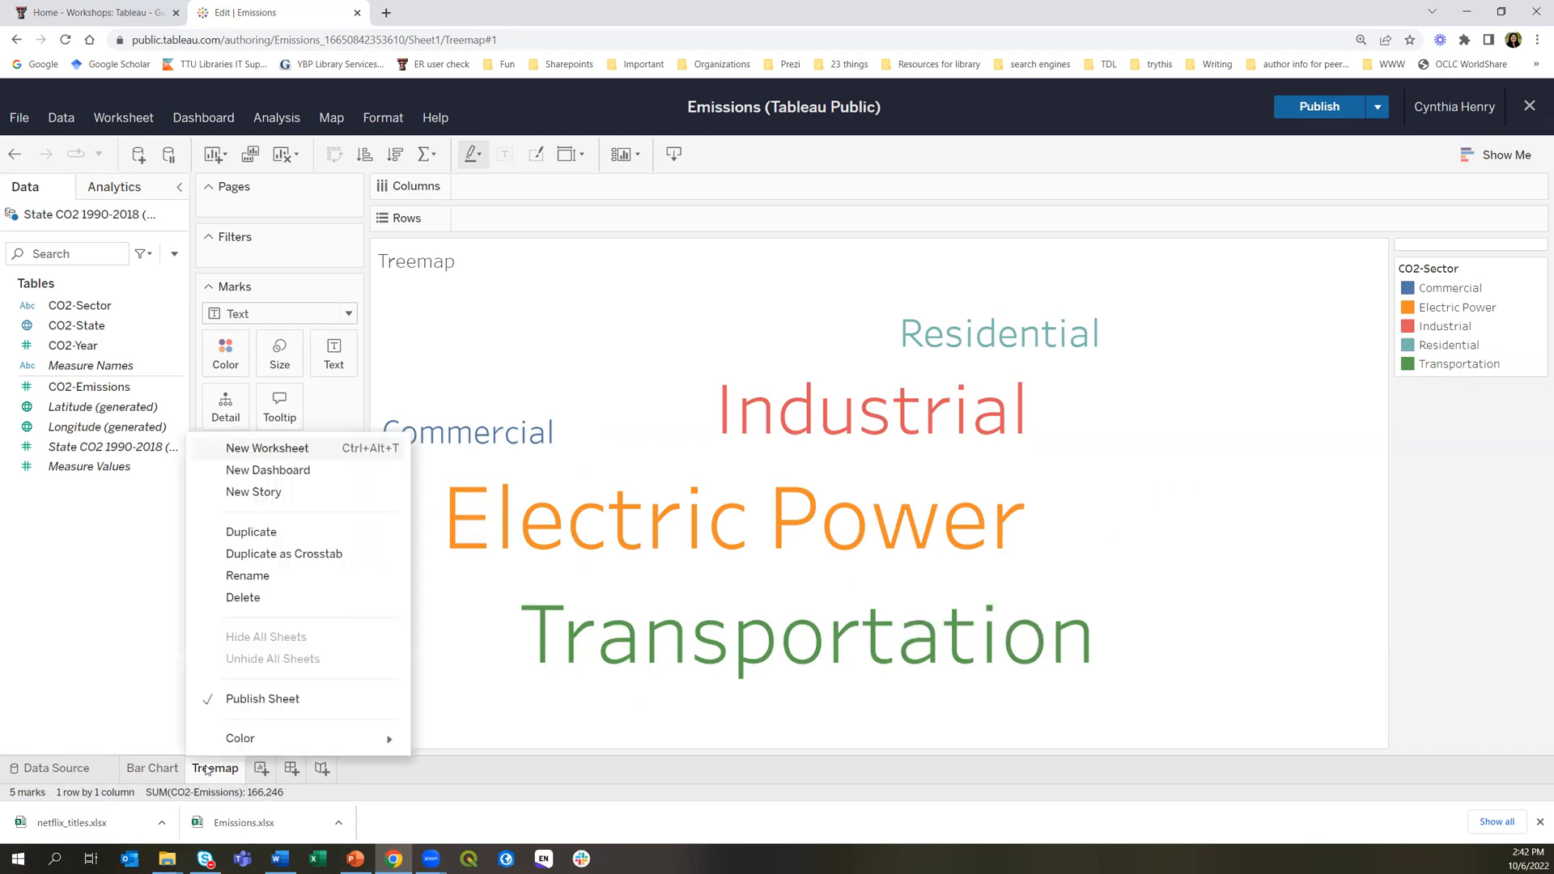
{"action": "left_click", "coordinate": [247, 578]}
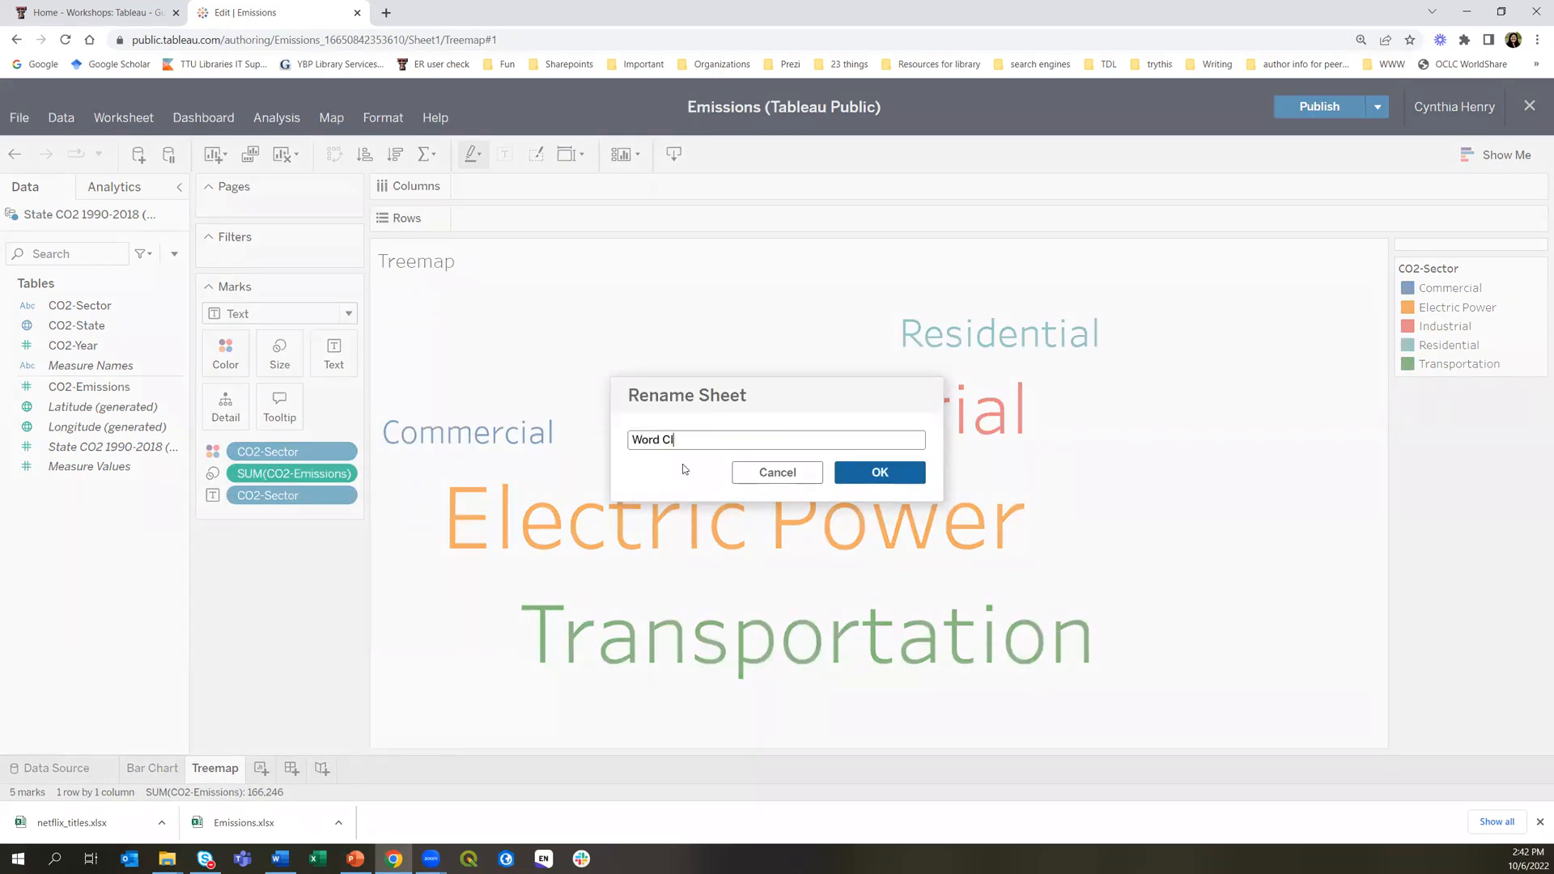
{"action": "type", "text": "d"}
{"action": "left_click", "coordinate": [857, 474]}
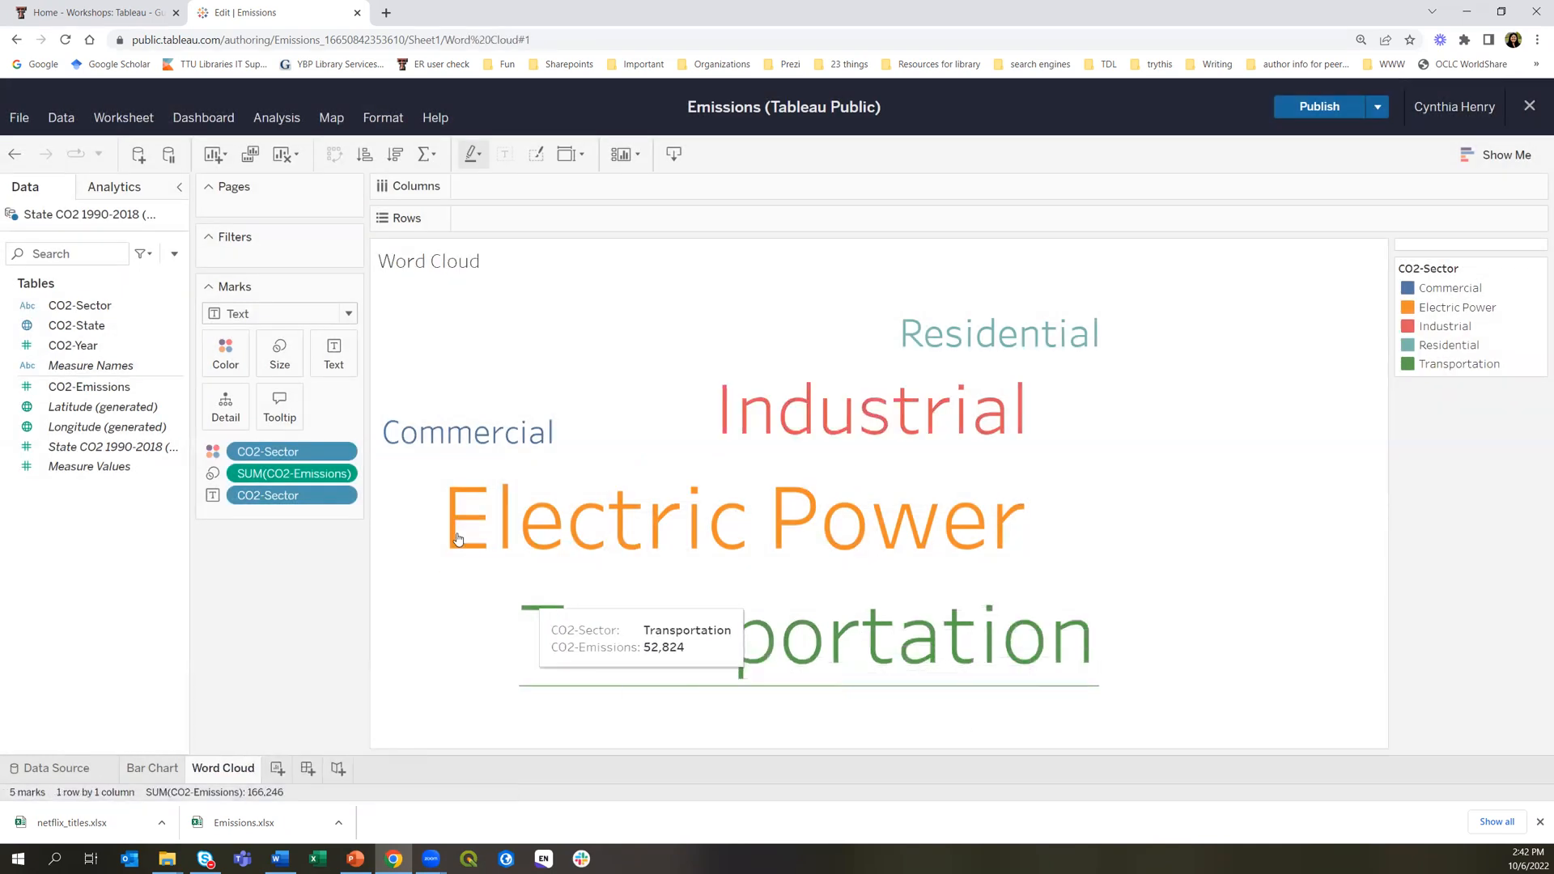
Add a new worksheet, look over the Bar Chart sheet, and return to the blank worksheet
{"action": "left_click", "coordinate": [277, 770]}
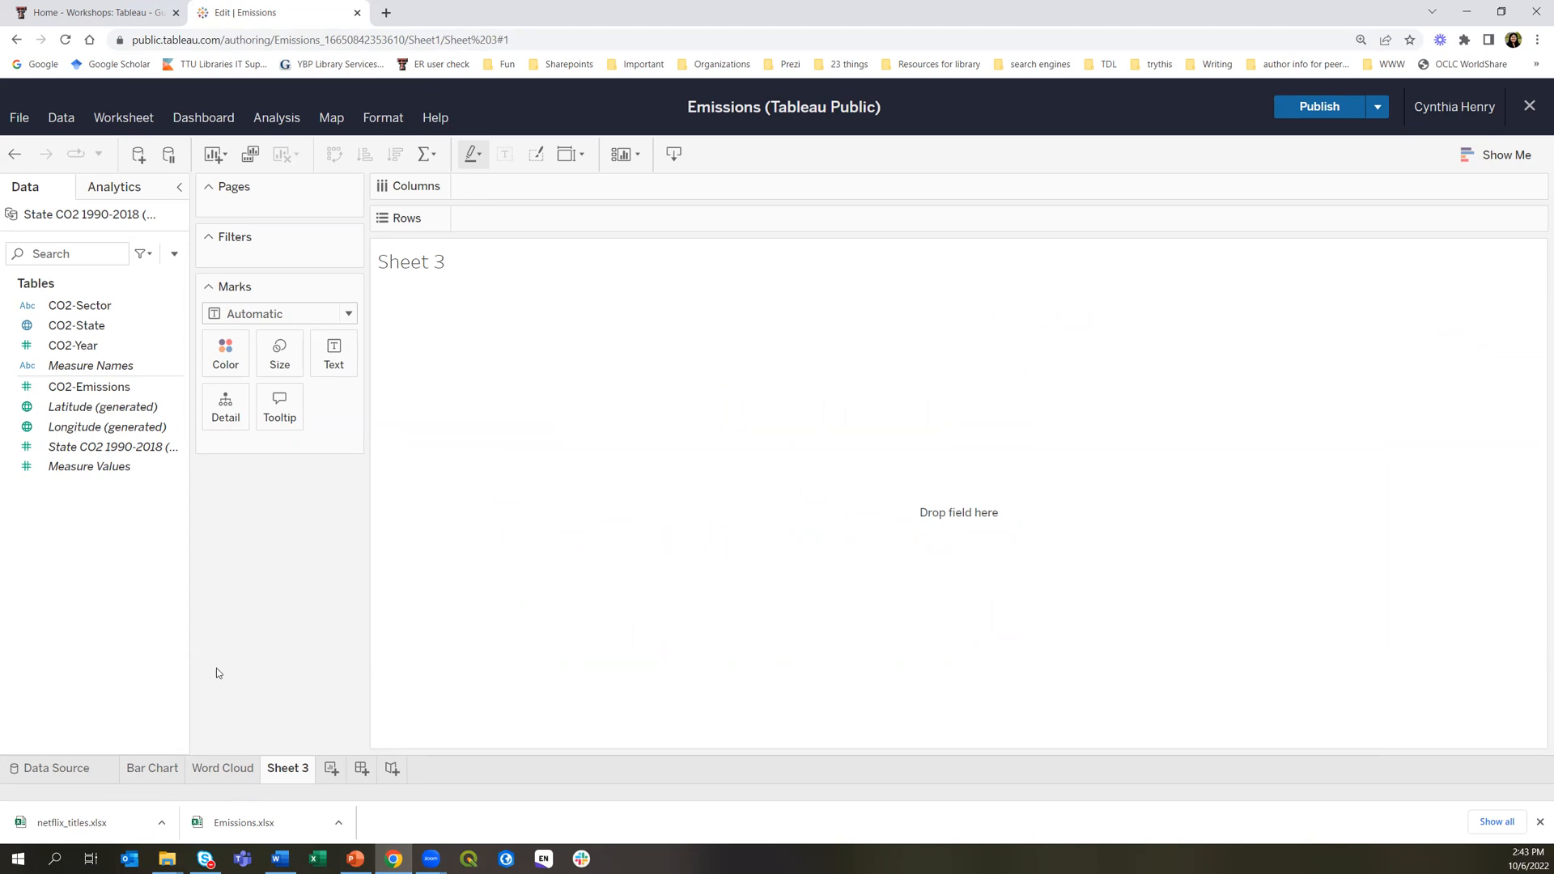
{"action": "left_click", "coordinate": [154, 770]}
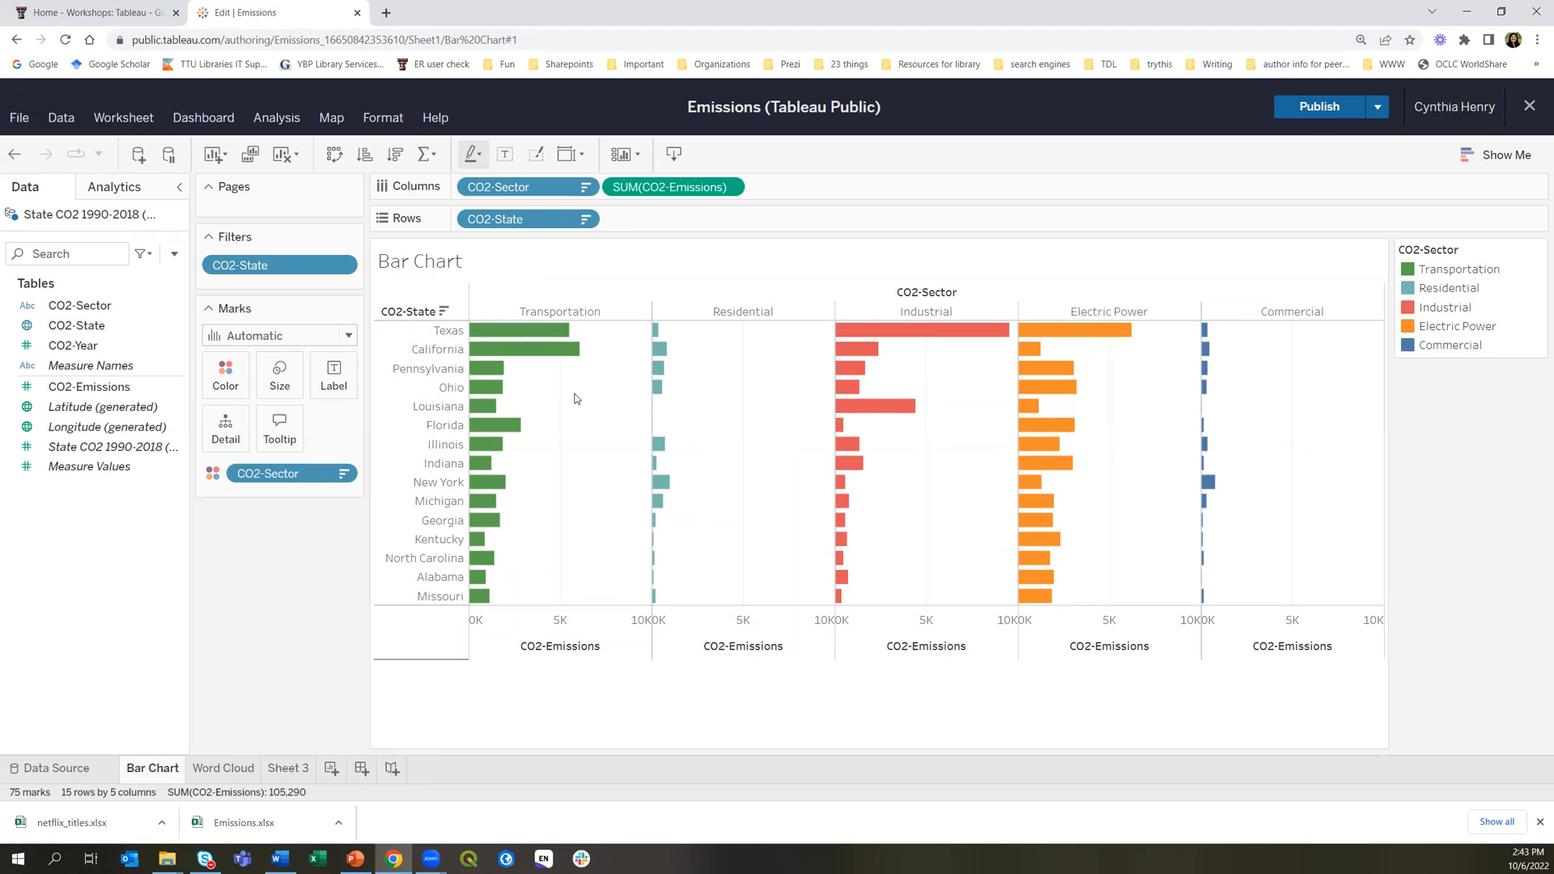
{"action": "left_click", "coordinate": [287, 768]}
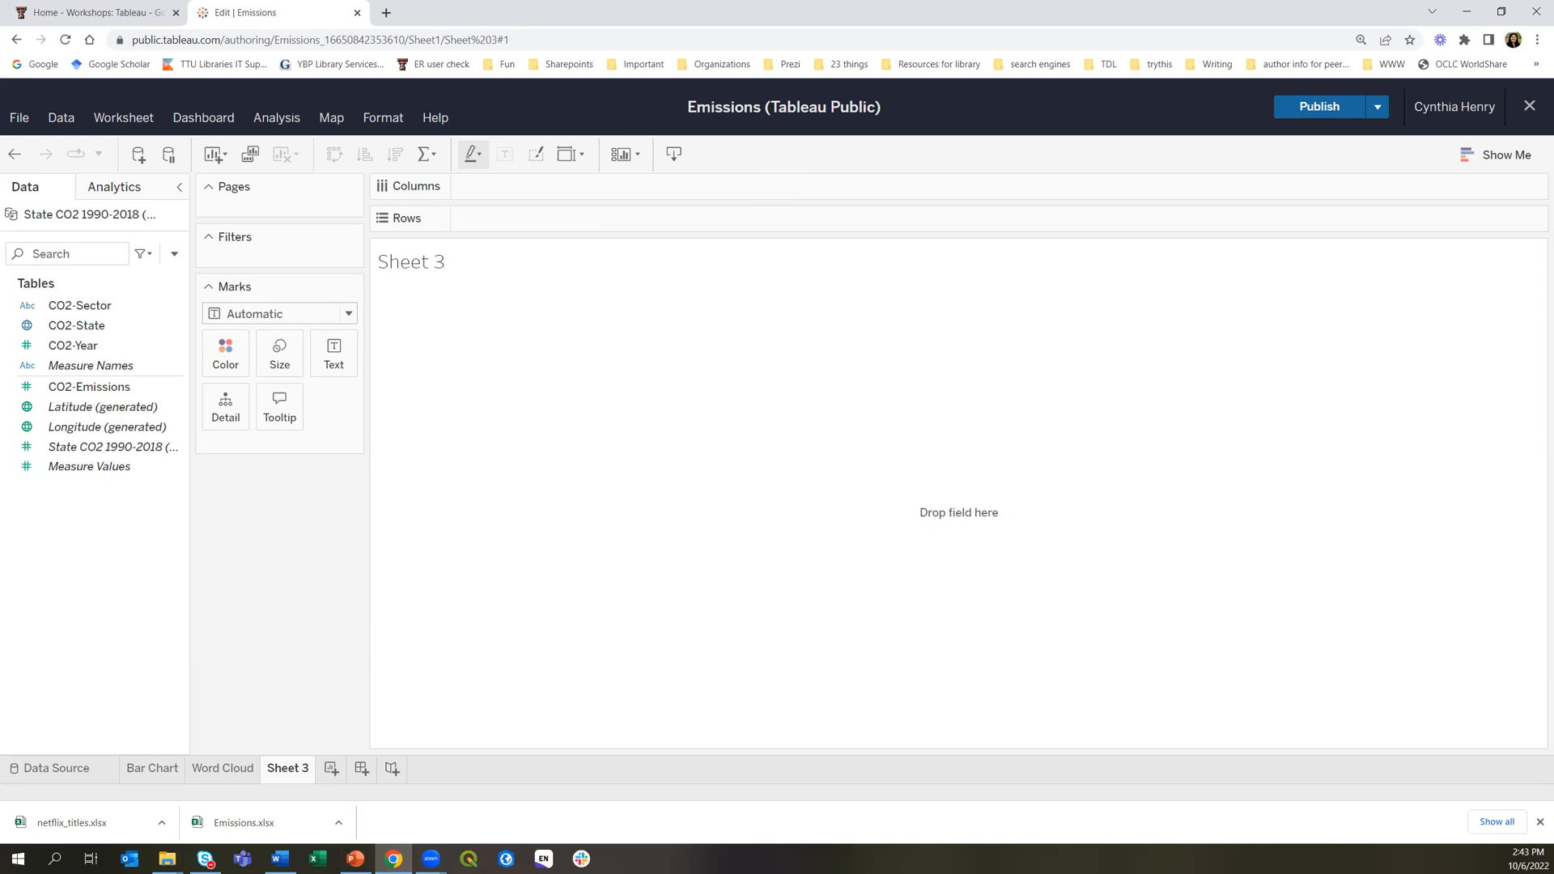
Add the State-Pops table to the data source beside State CO2 1990-2018 and enlarge the relationship settings area
{"action": "left_click", "coordinate": [35, 772]}
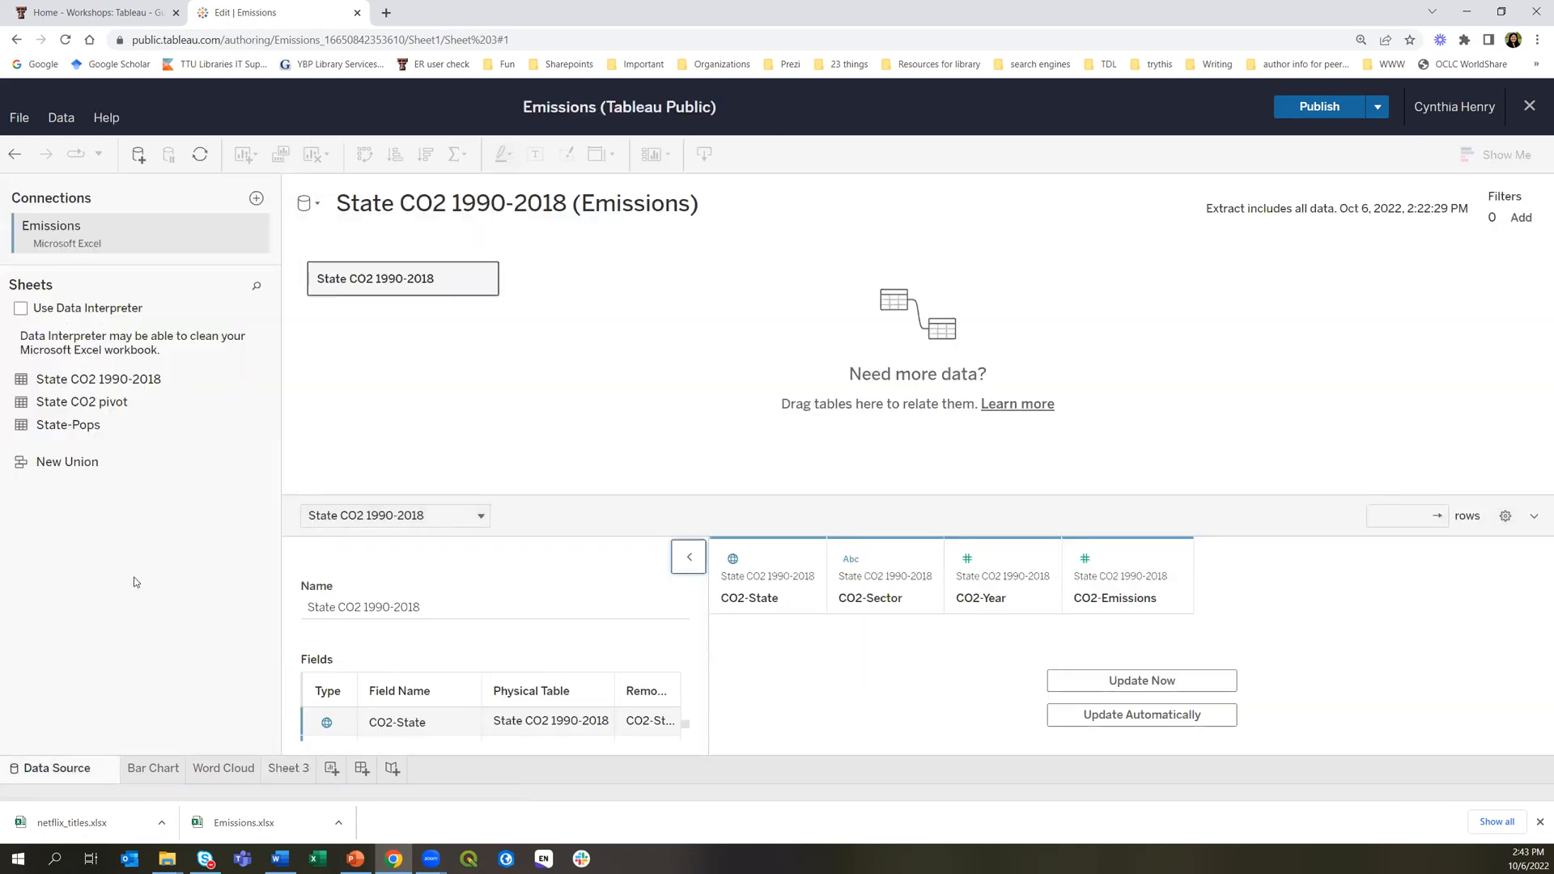
{"action": "left_click_drag", "start_coordinate": [141, 427], "coordinate": [678, 291]}
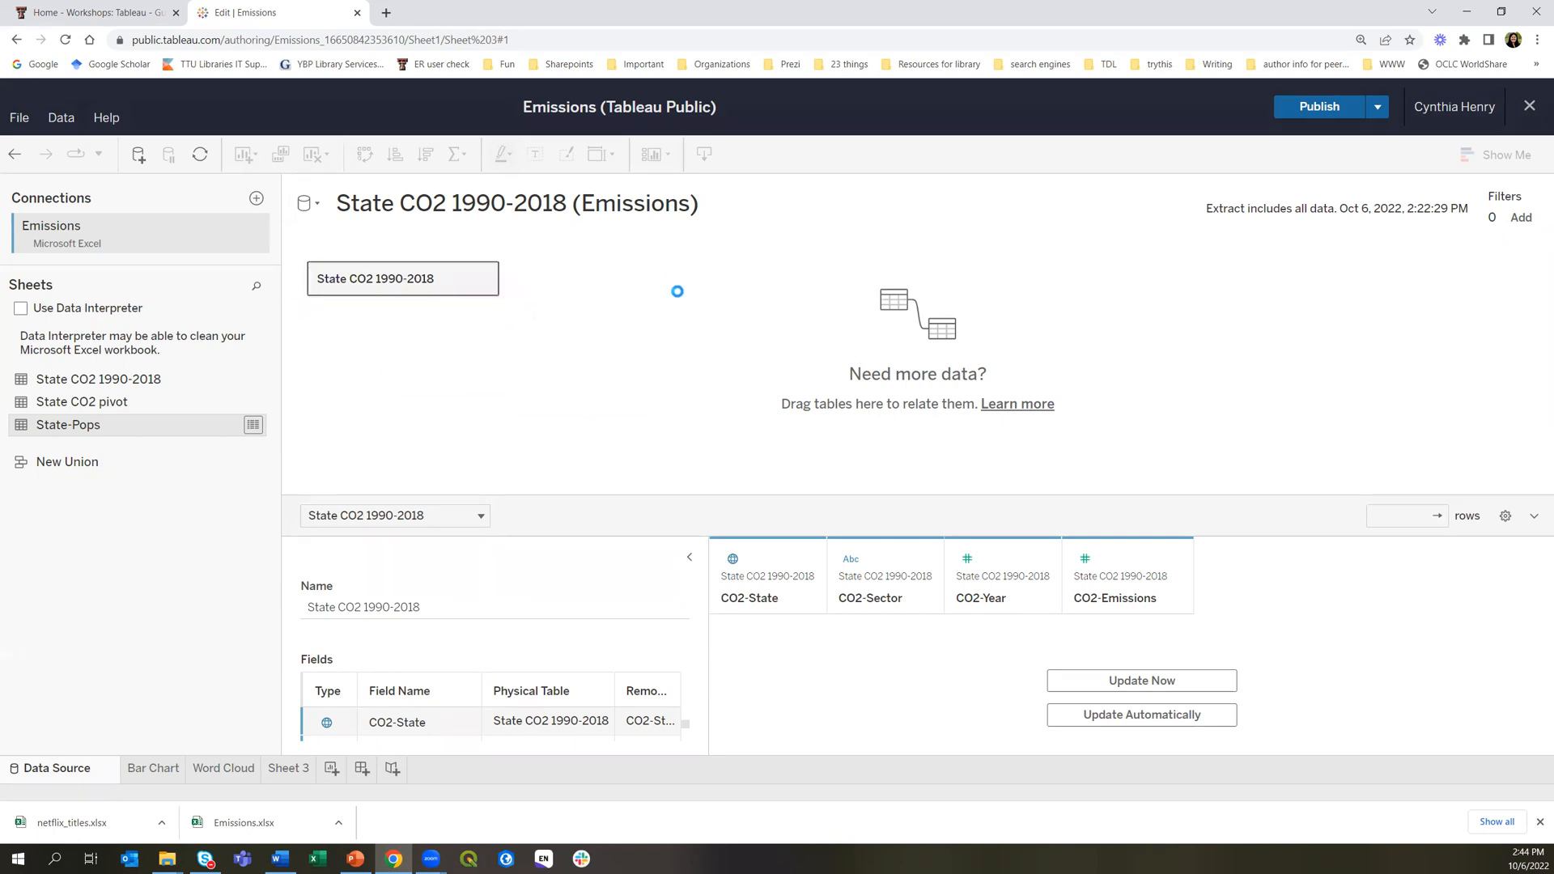
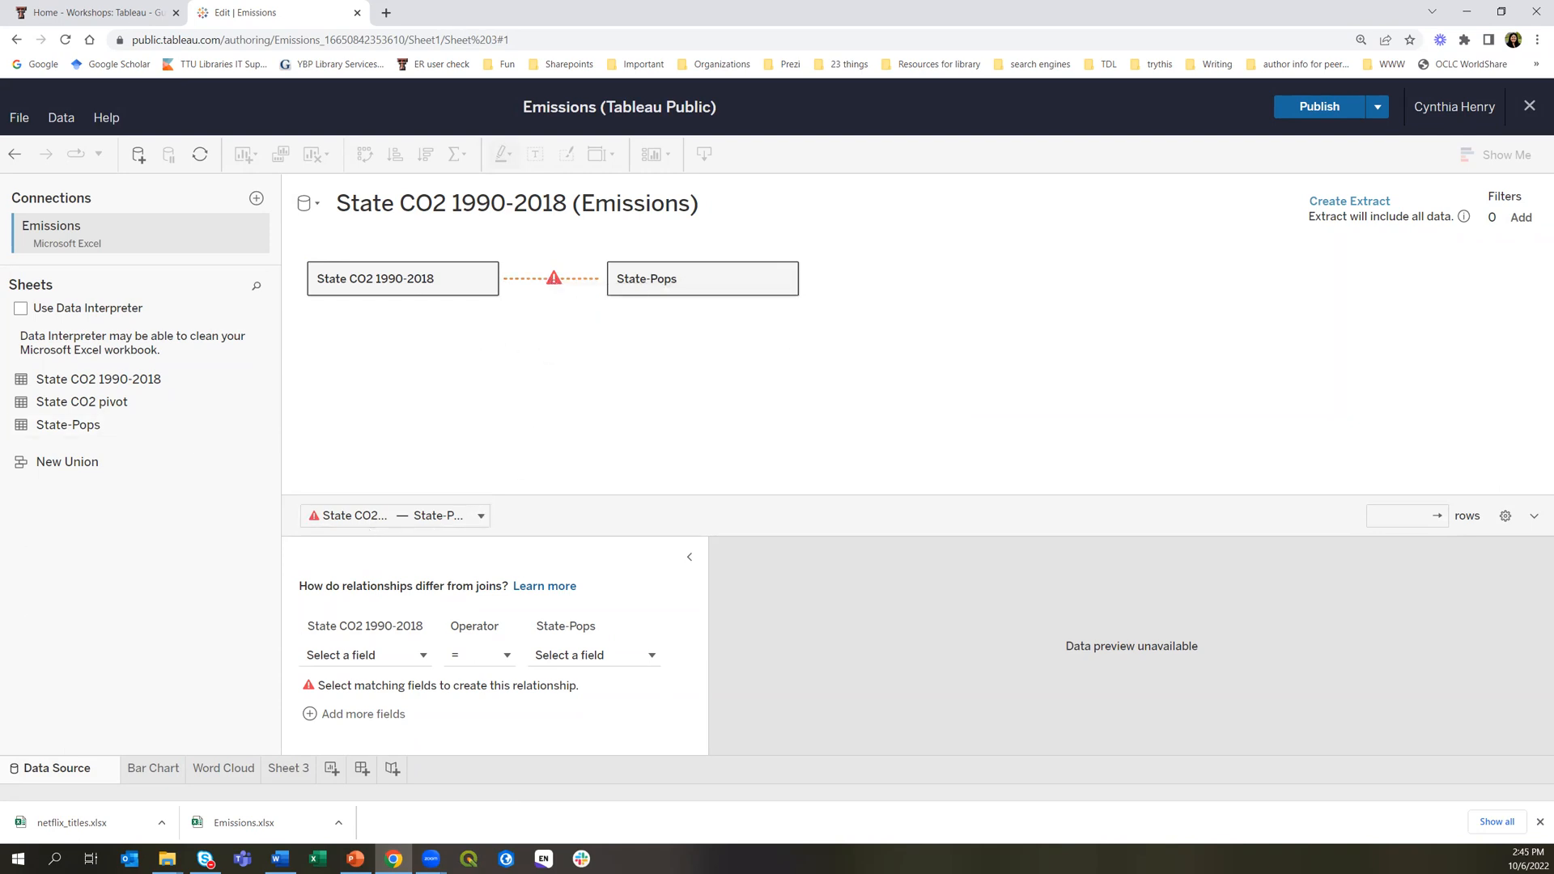
{"action": "left_click_drag", "start_coordinate": [508, 498], "coordinate": [507, 453]}
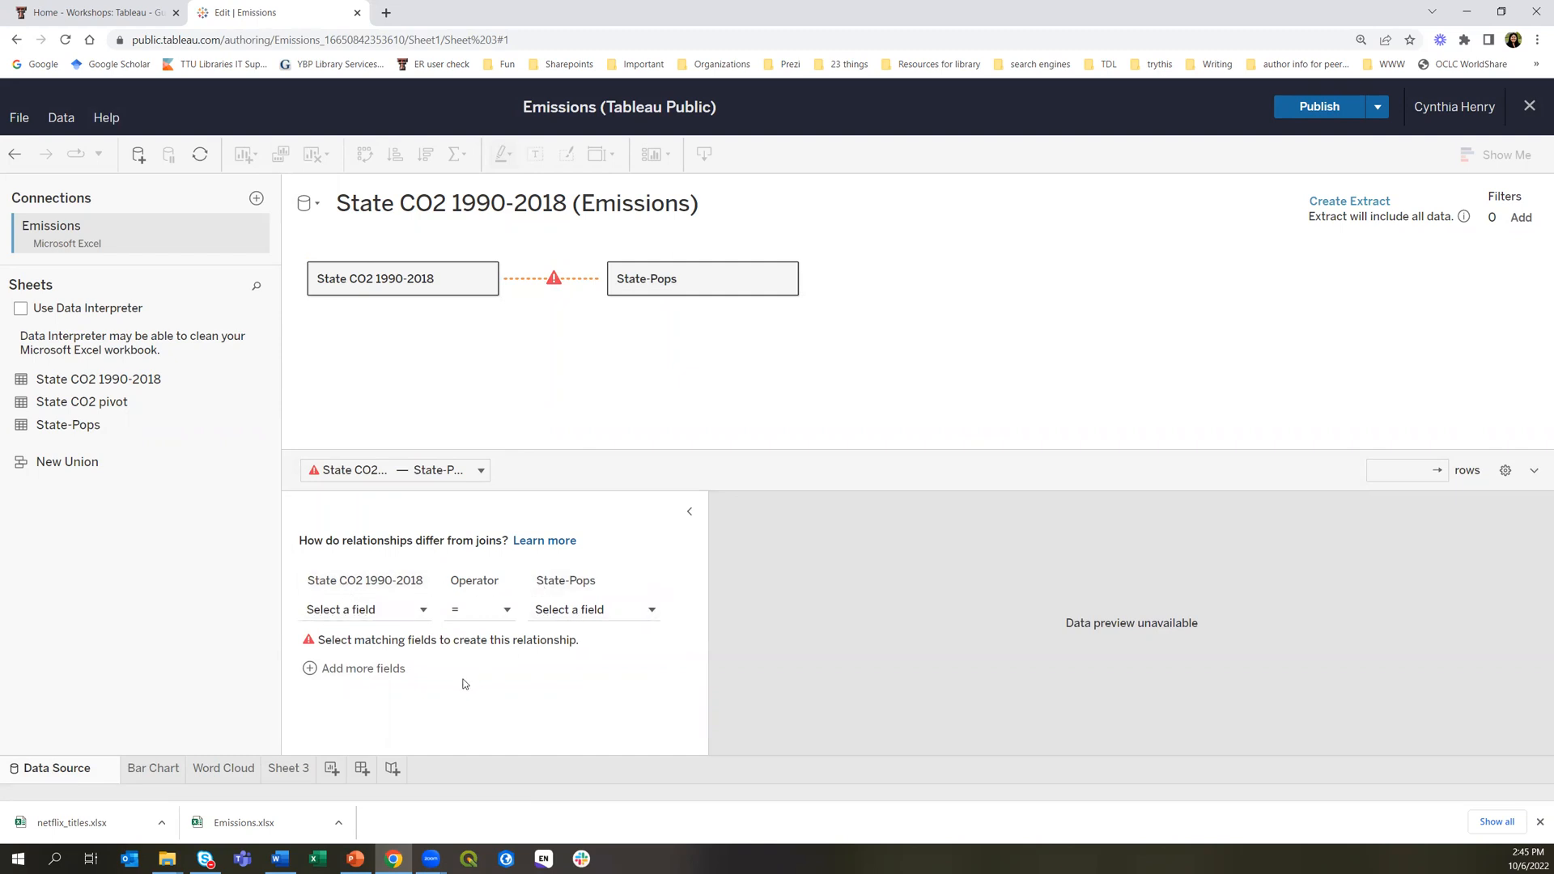
Relate the two tables by matching CO2-Year to Population-Year with the = operator
{"action": "left_click", "coordinate": [365, 611]}
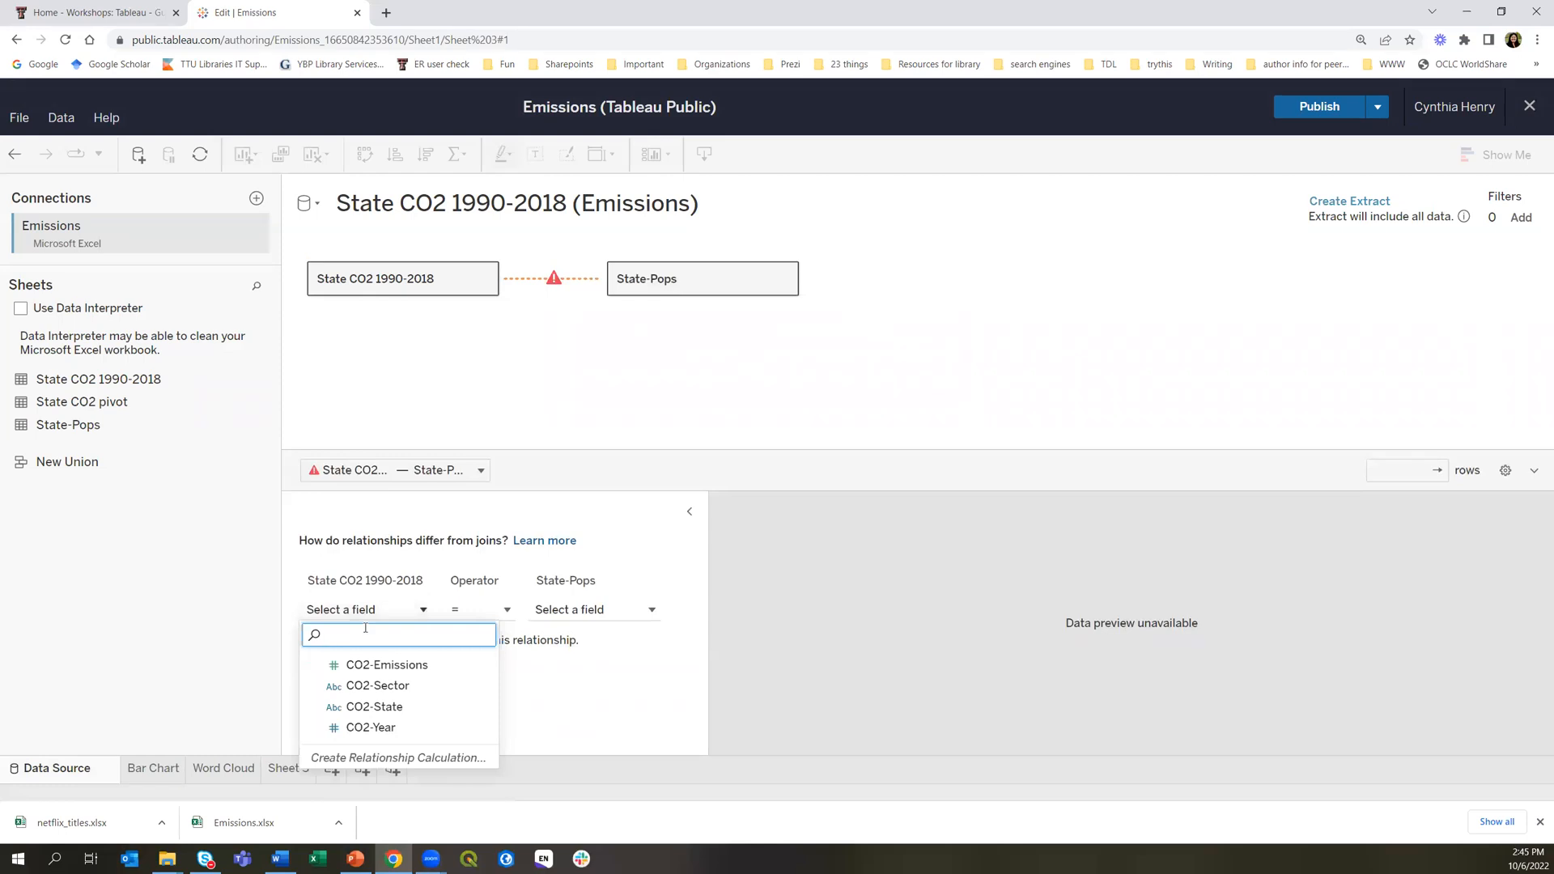
{"action": "left_click", "coordinate": [381, 728]}
{"action": "left_click", "coordinate": [594, 609]}
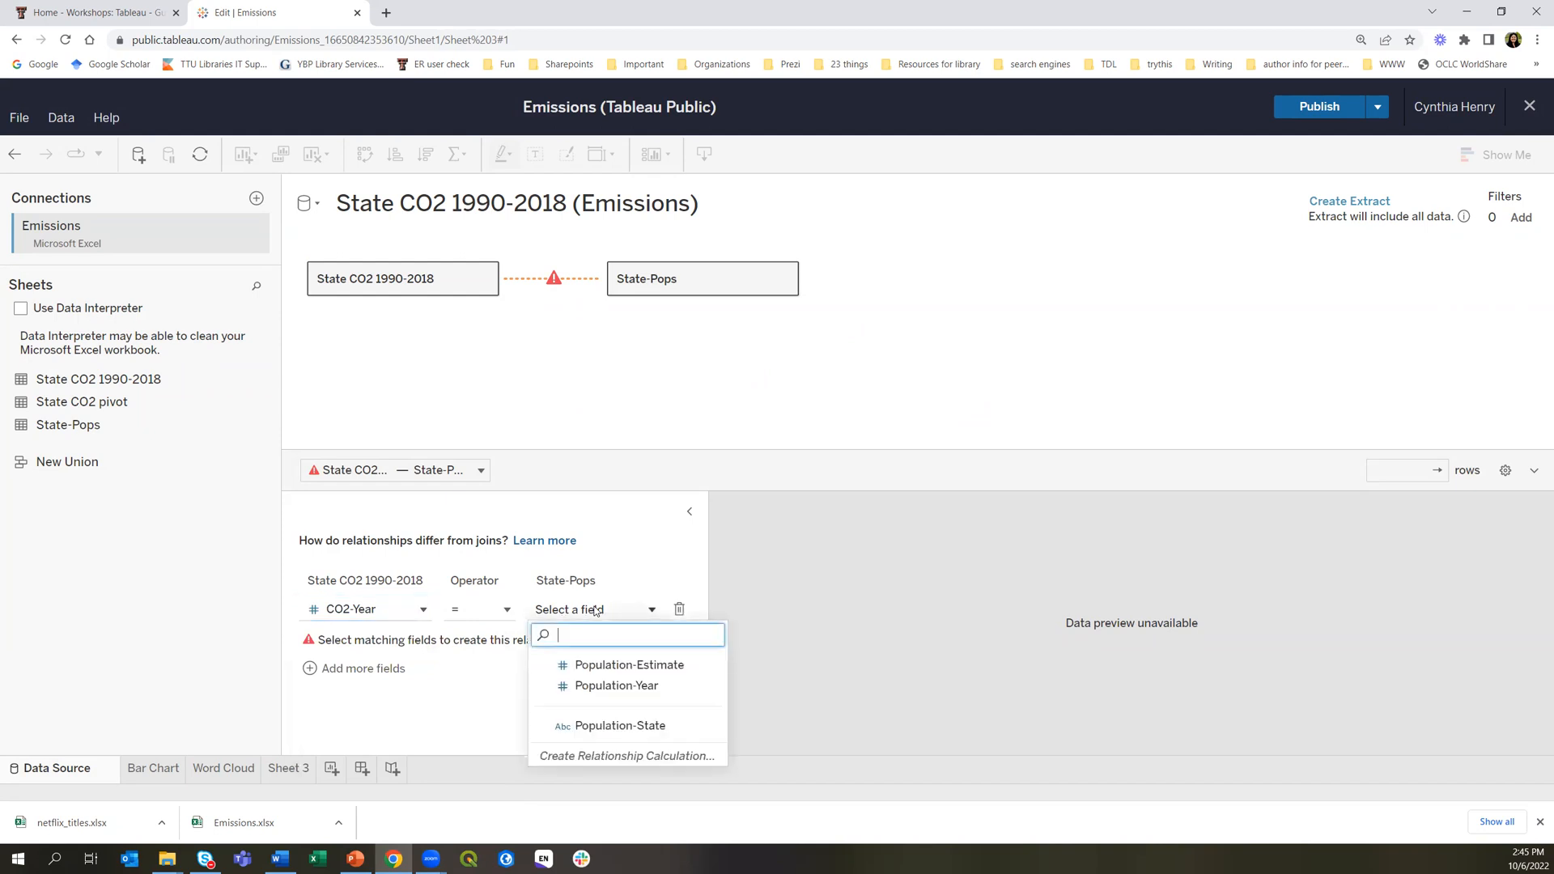
{"action": "left_click", "coordinate": [599, 687]}
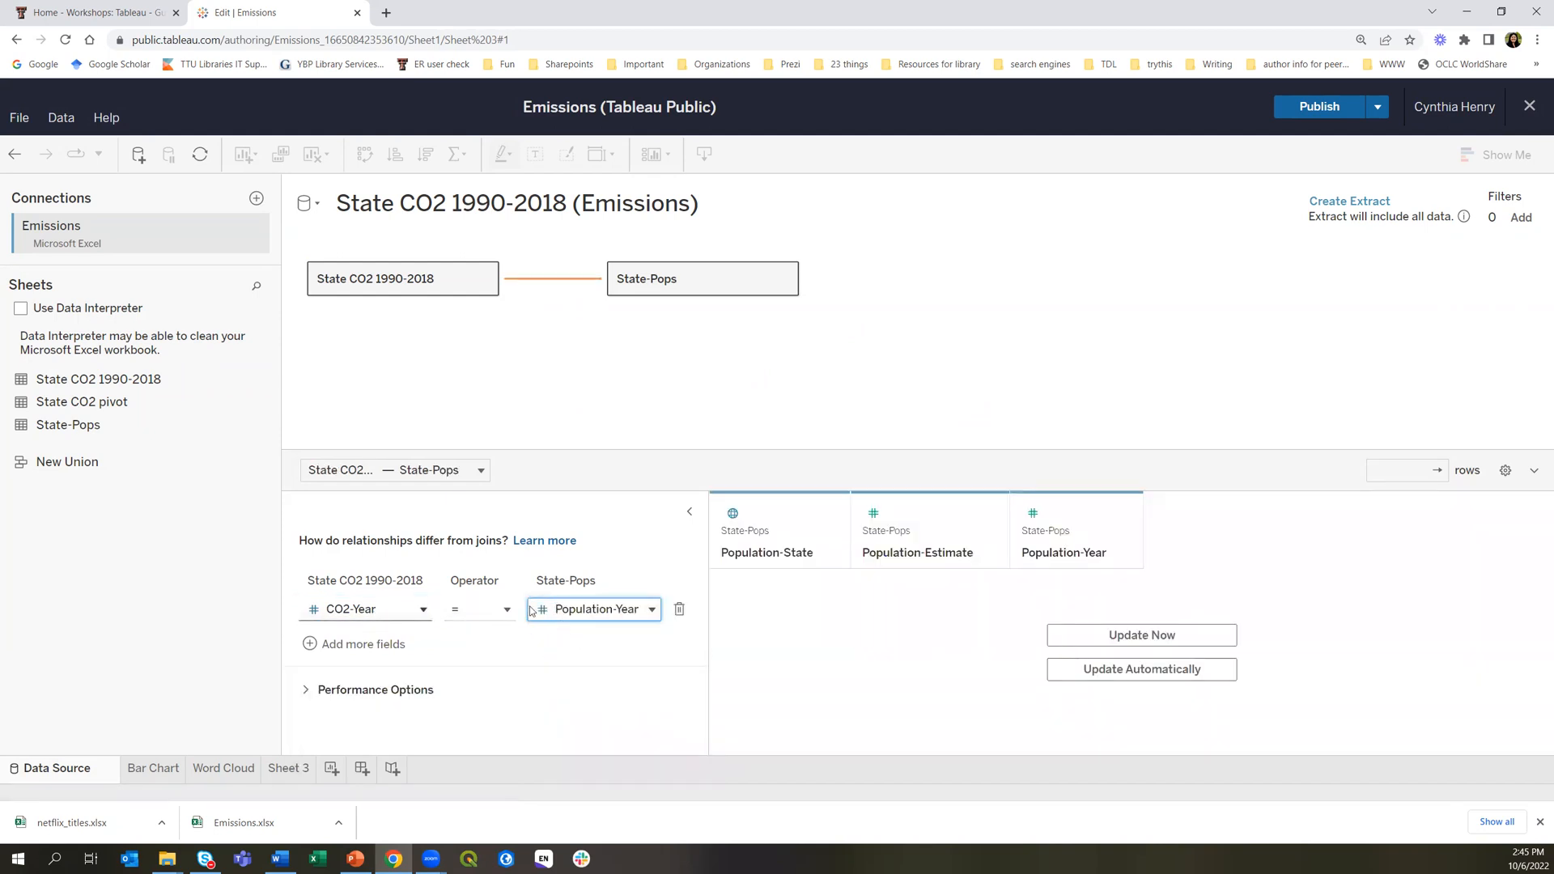
Add a second matching condition to the relationship, setting CO2-State equal to Population-State
{"action": "left_click", "coordinate": [323, 645]}
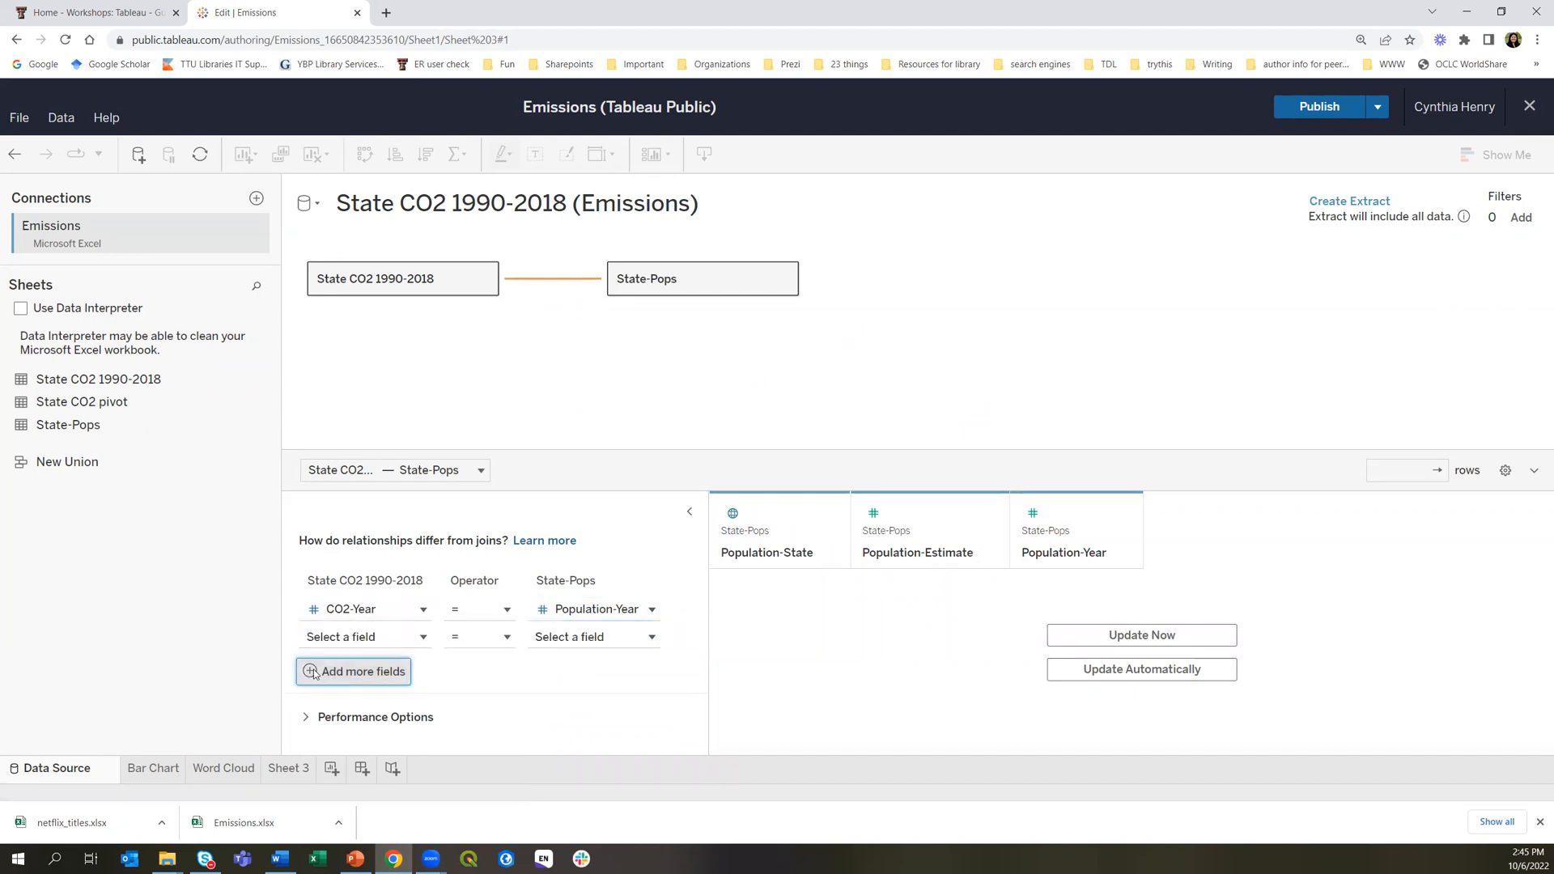
{"action": "left_click", "coordinate": [353, 637]}
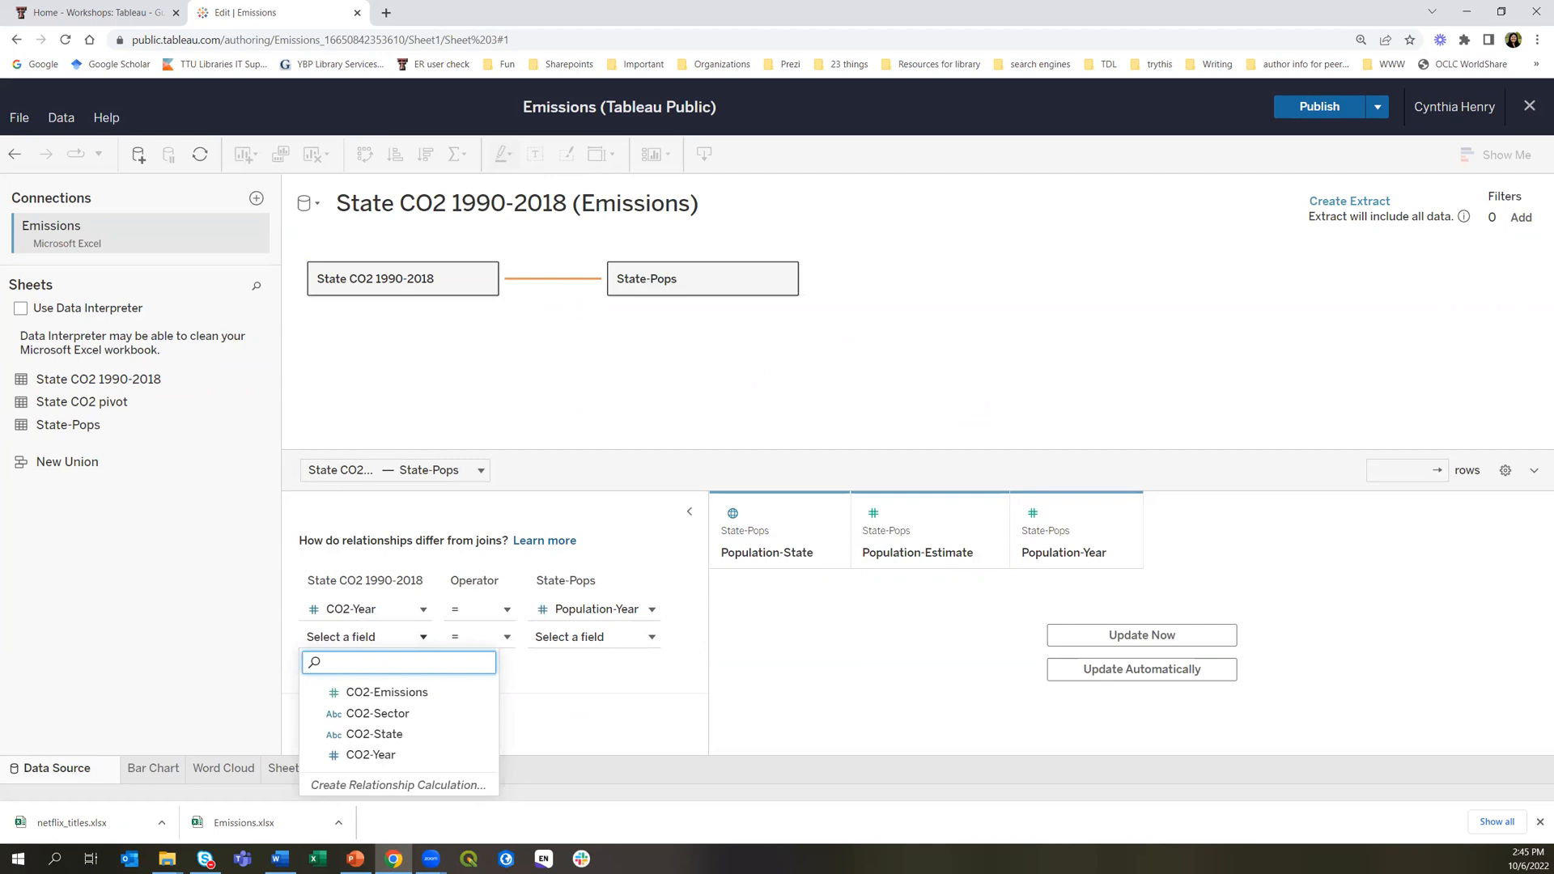
{"action": "left_click", "coordinate": [423, 728]}
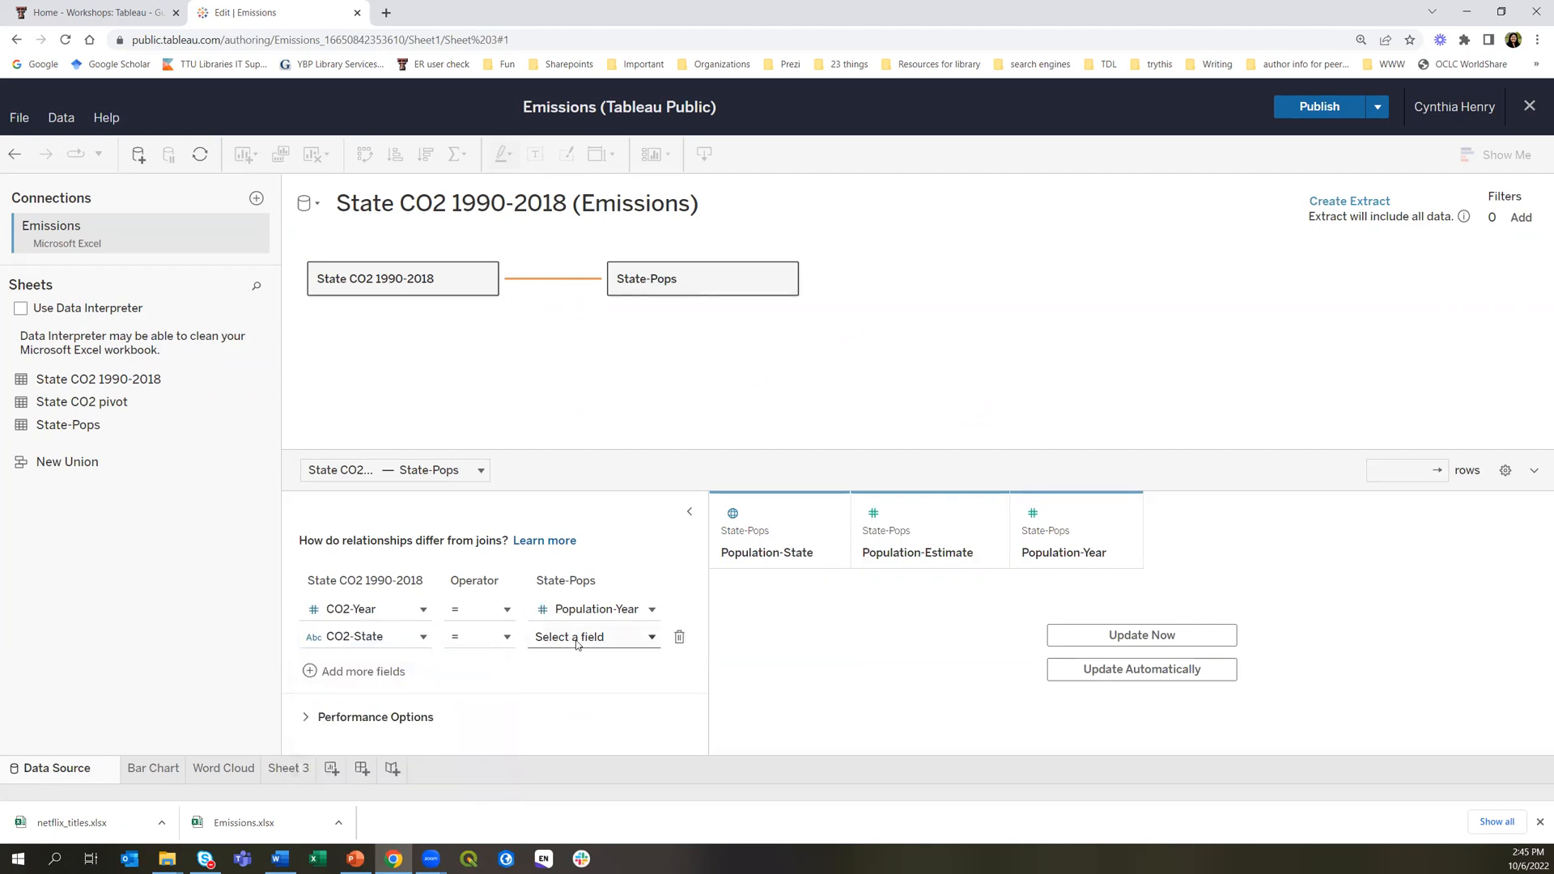
{"action": "left_click", "coordinate": [578, 643]}
{"action": "left_click", "coordinate": [600, 693]}
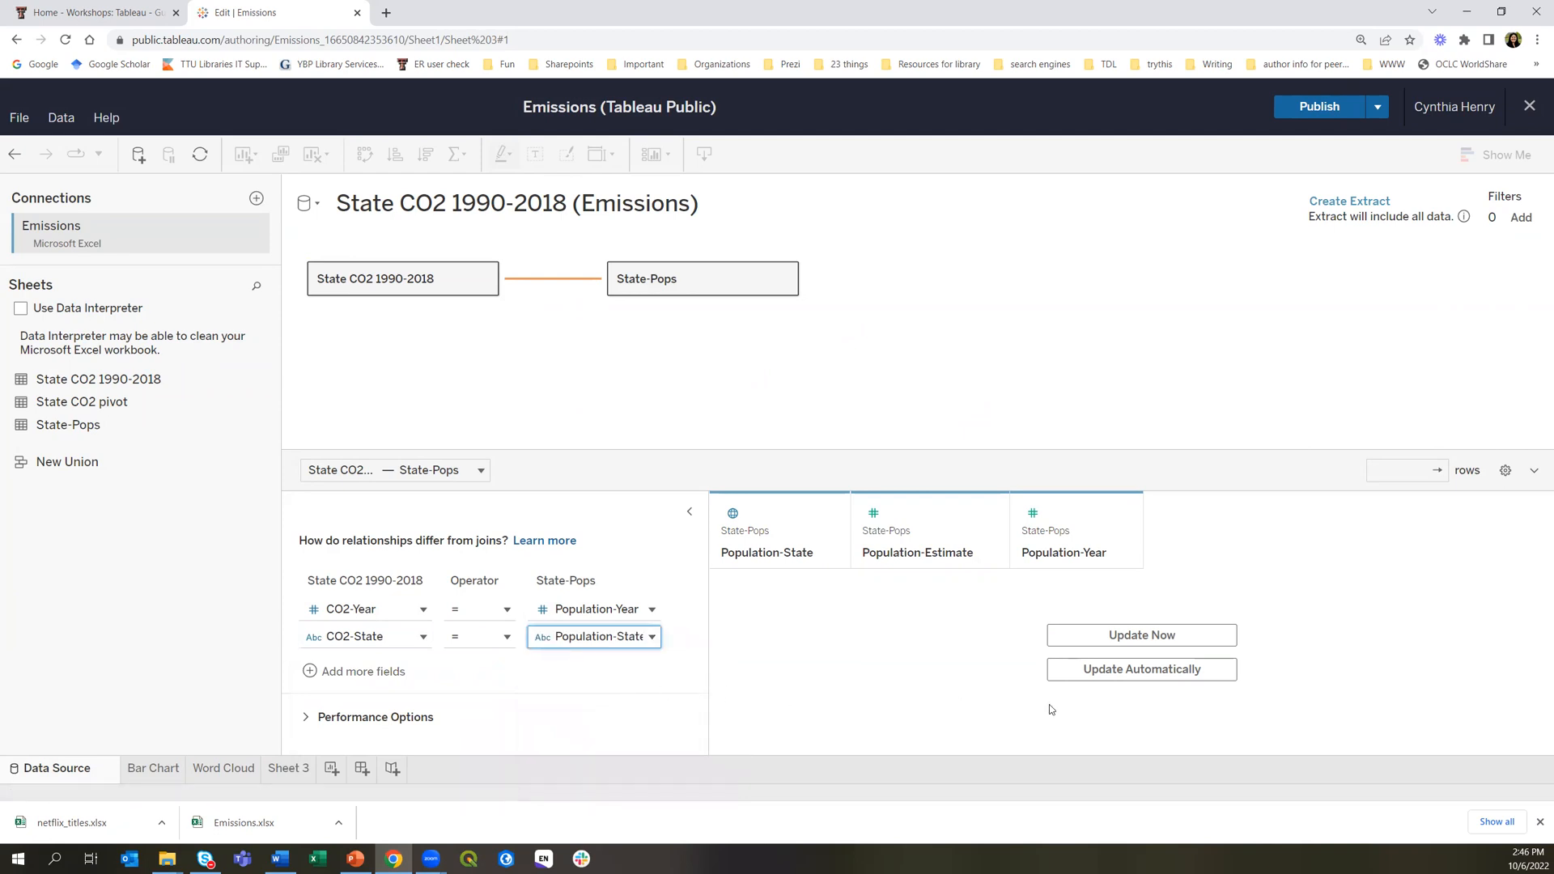
Load the data previews of State-Pops and State CO2 1990-2018 and review the relationship between the tables
{"action": "left_click", "coordinate": [1141, 636]}
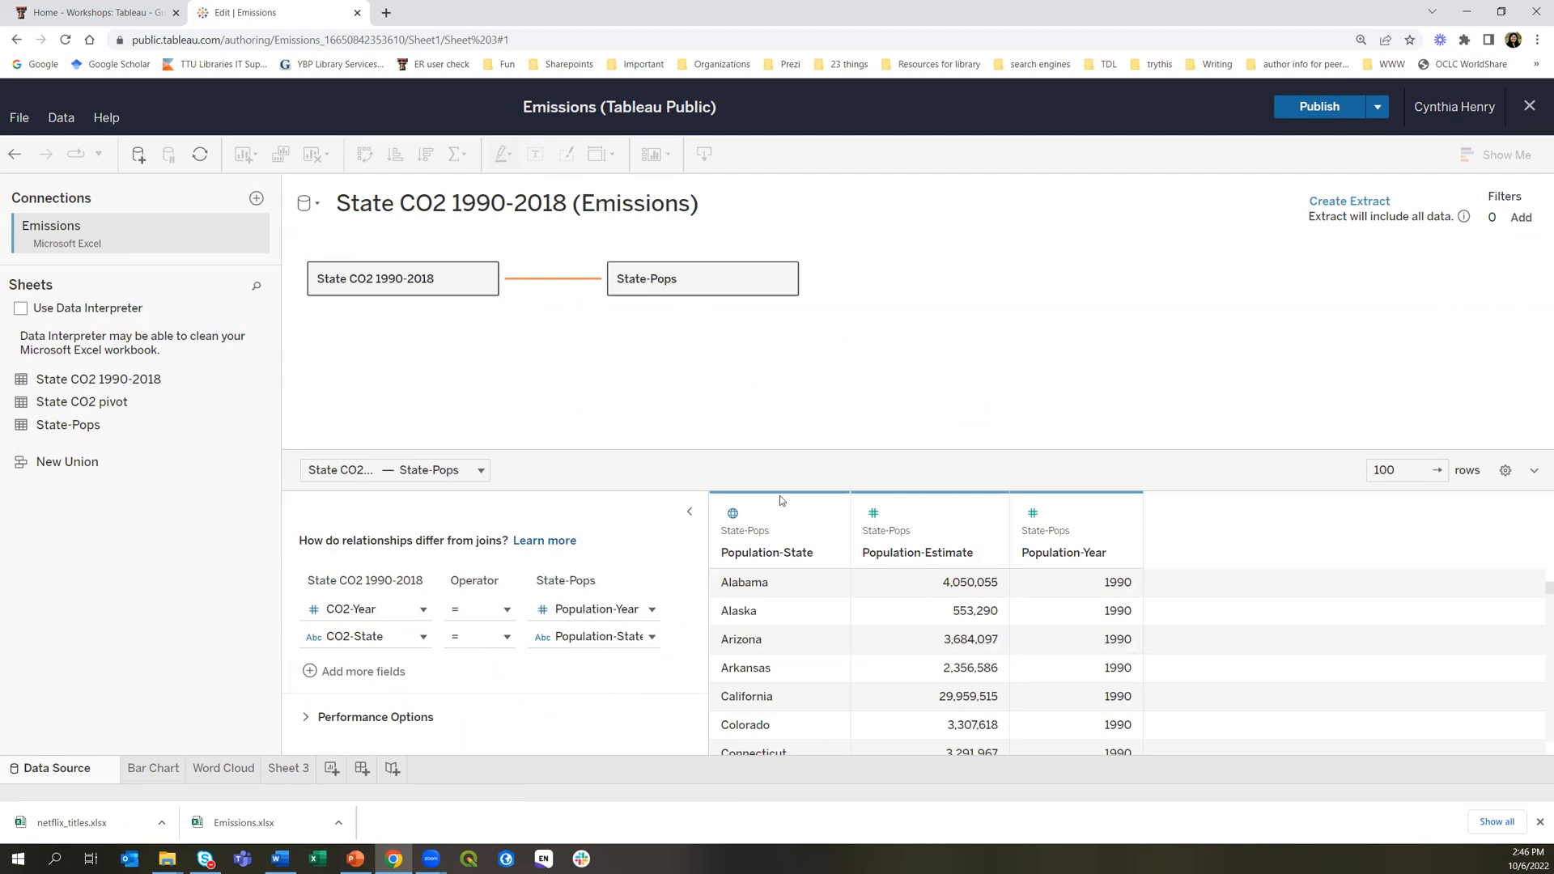
{"action": "left_click", "coordinate": [401, 283]}
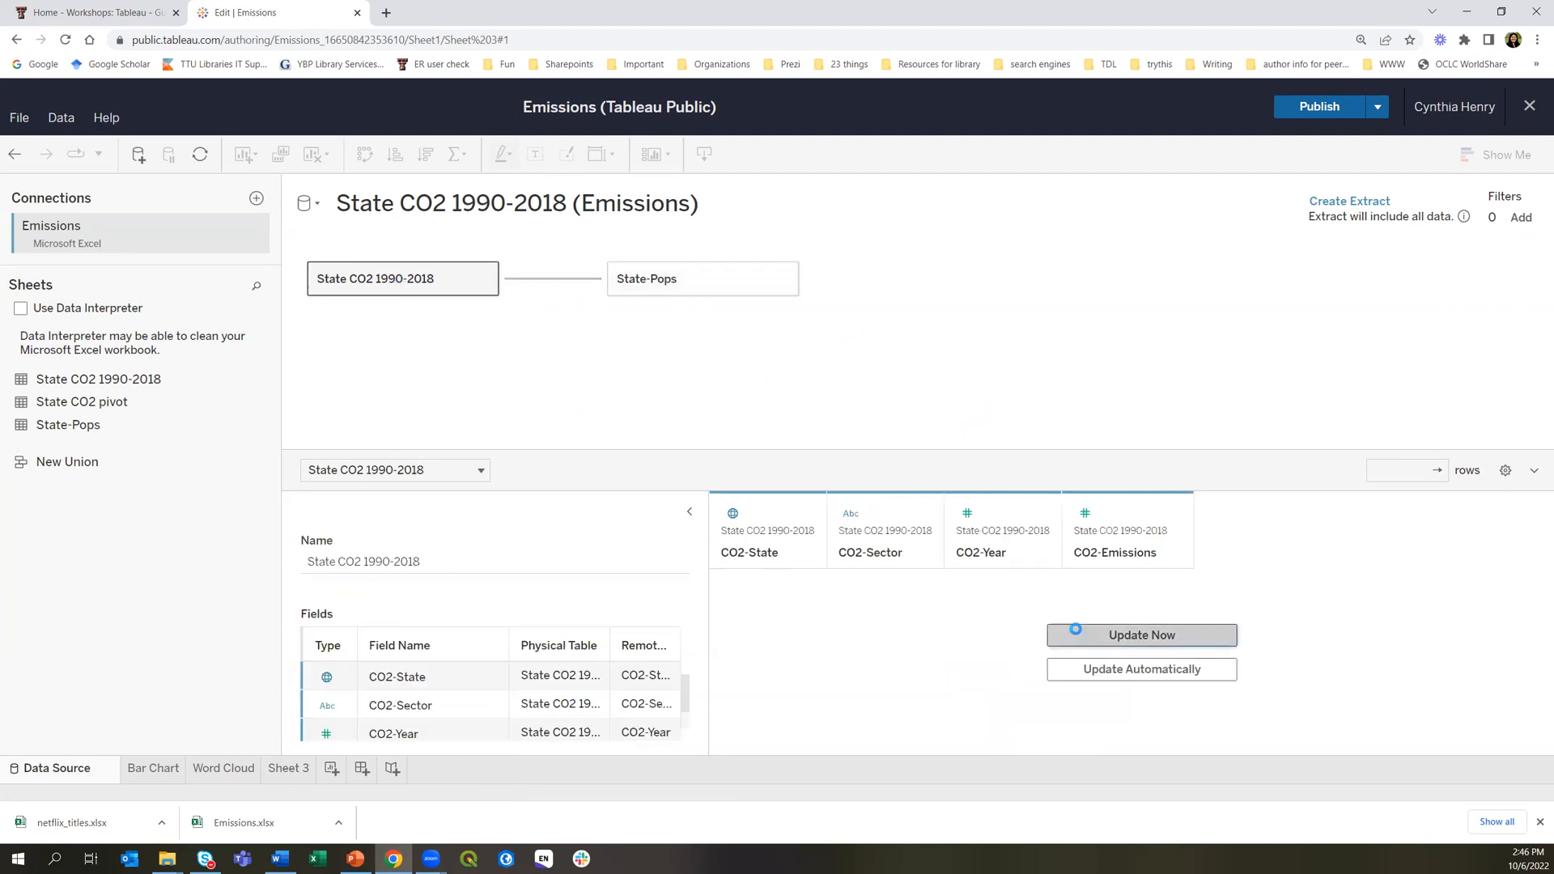
{"action": "left_click", "coordinate": [1075, 631]}
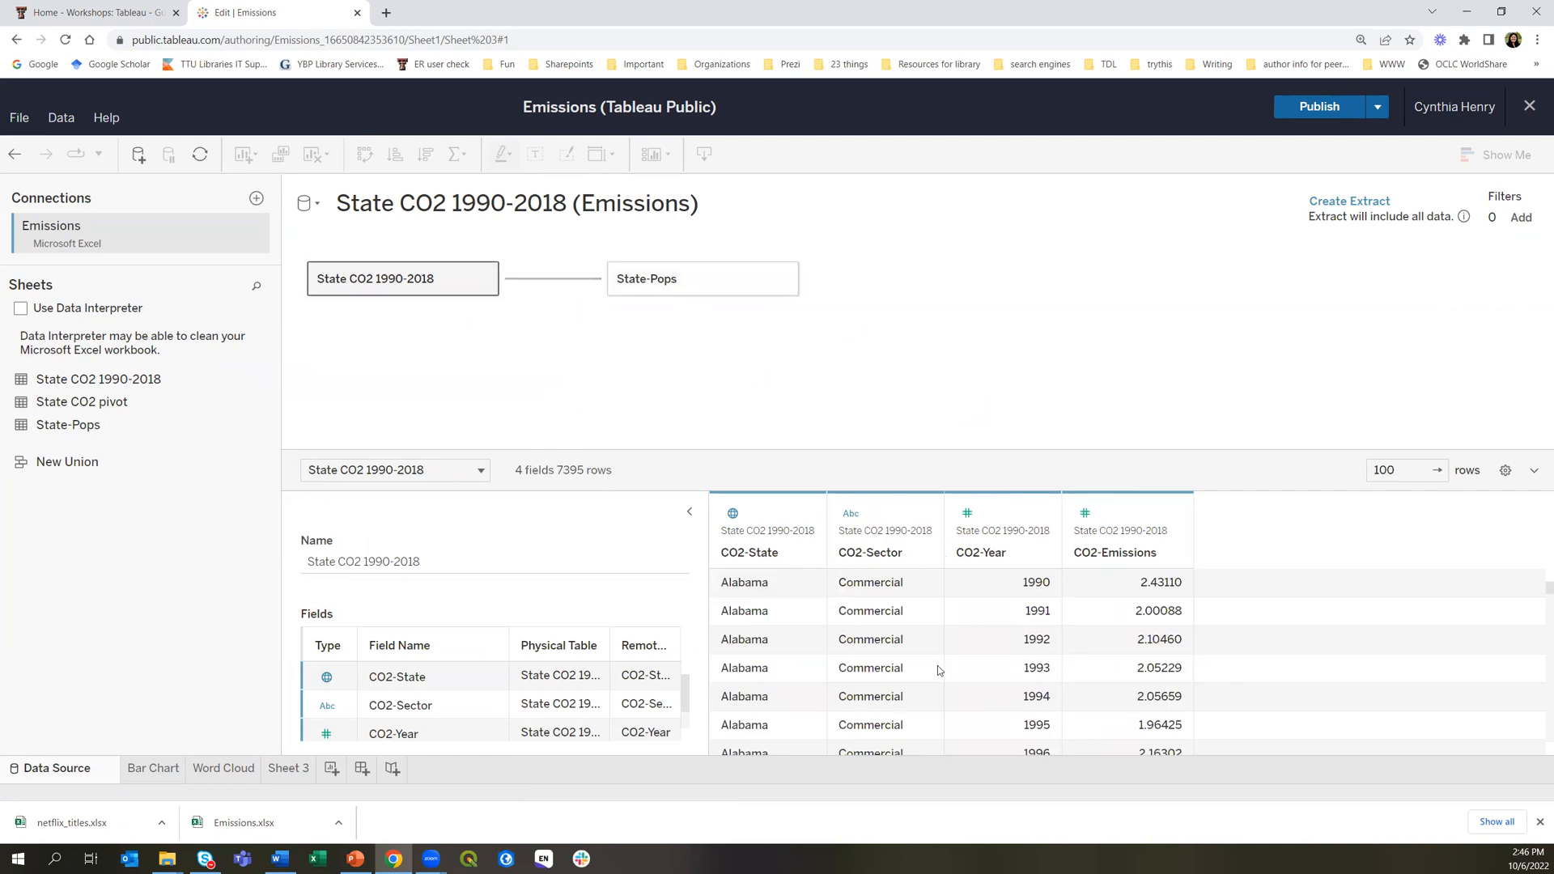
{"action": "mouse_move", "coordinate": [539, 287]}
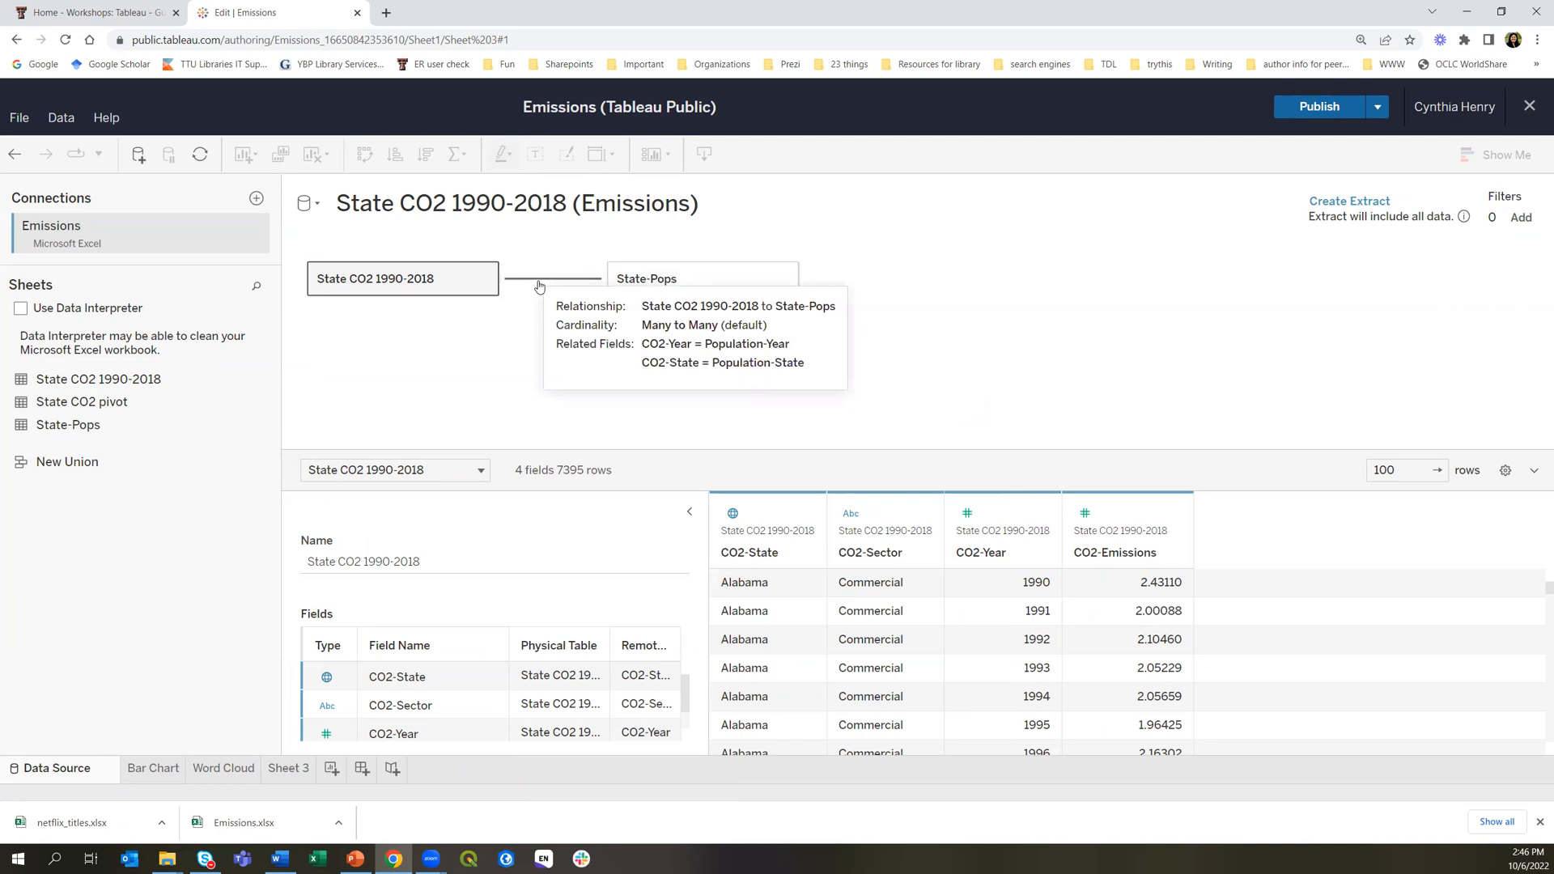
{"action": "left_click", "coordinate": [539, 281]}
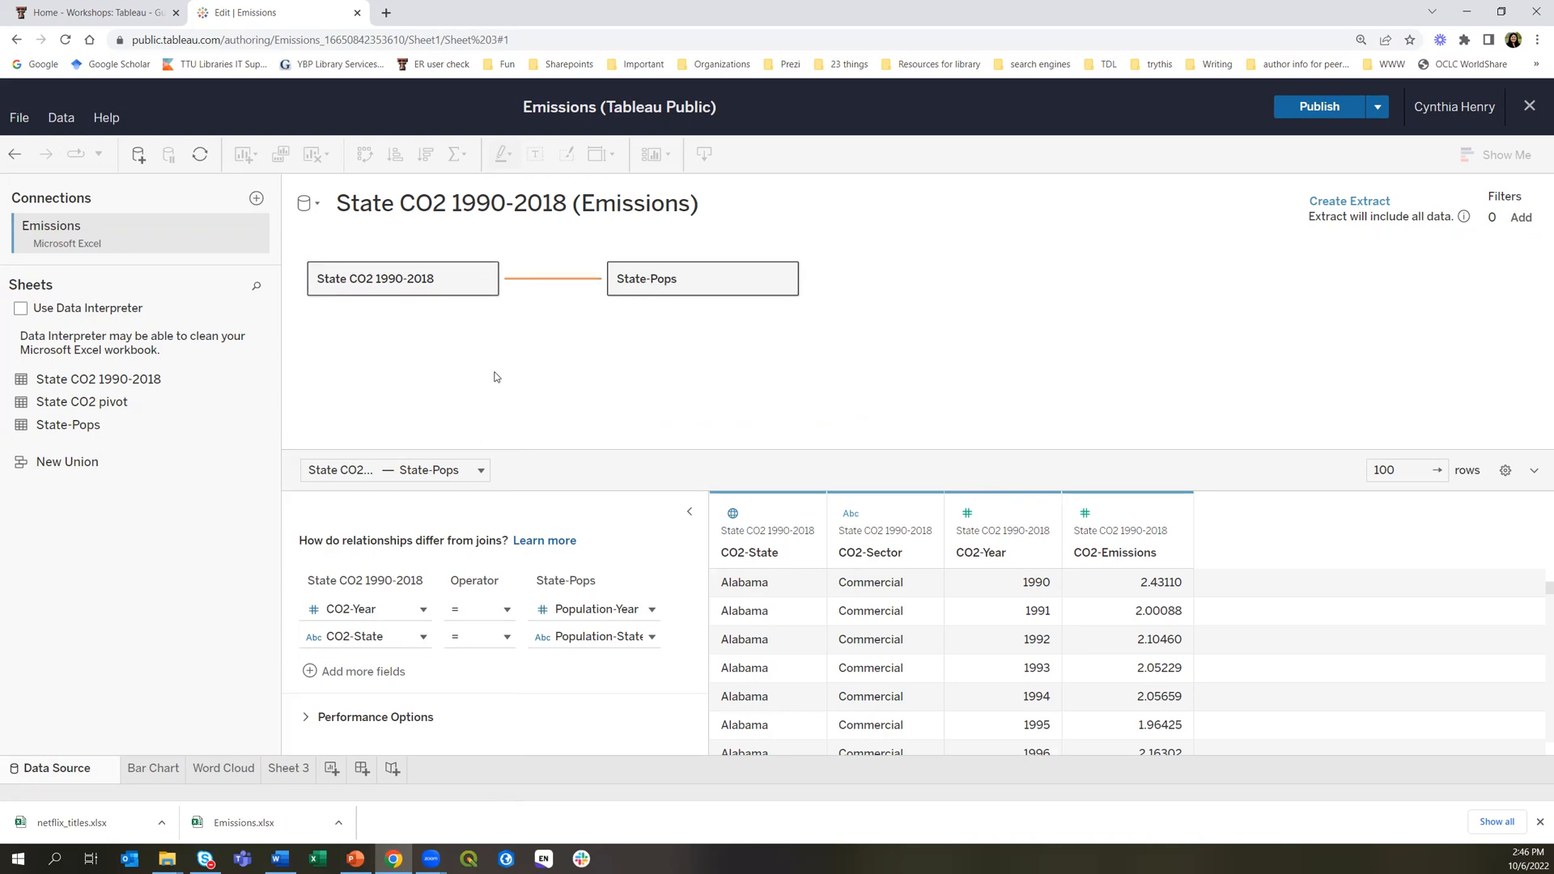
{"action": "left_click", "coordinate": [661, 287]}
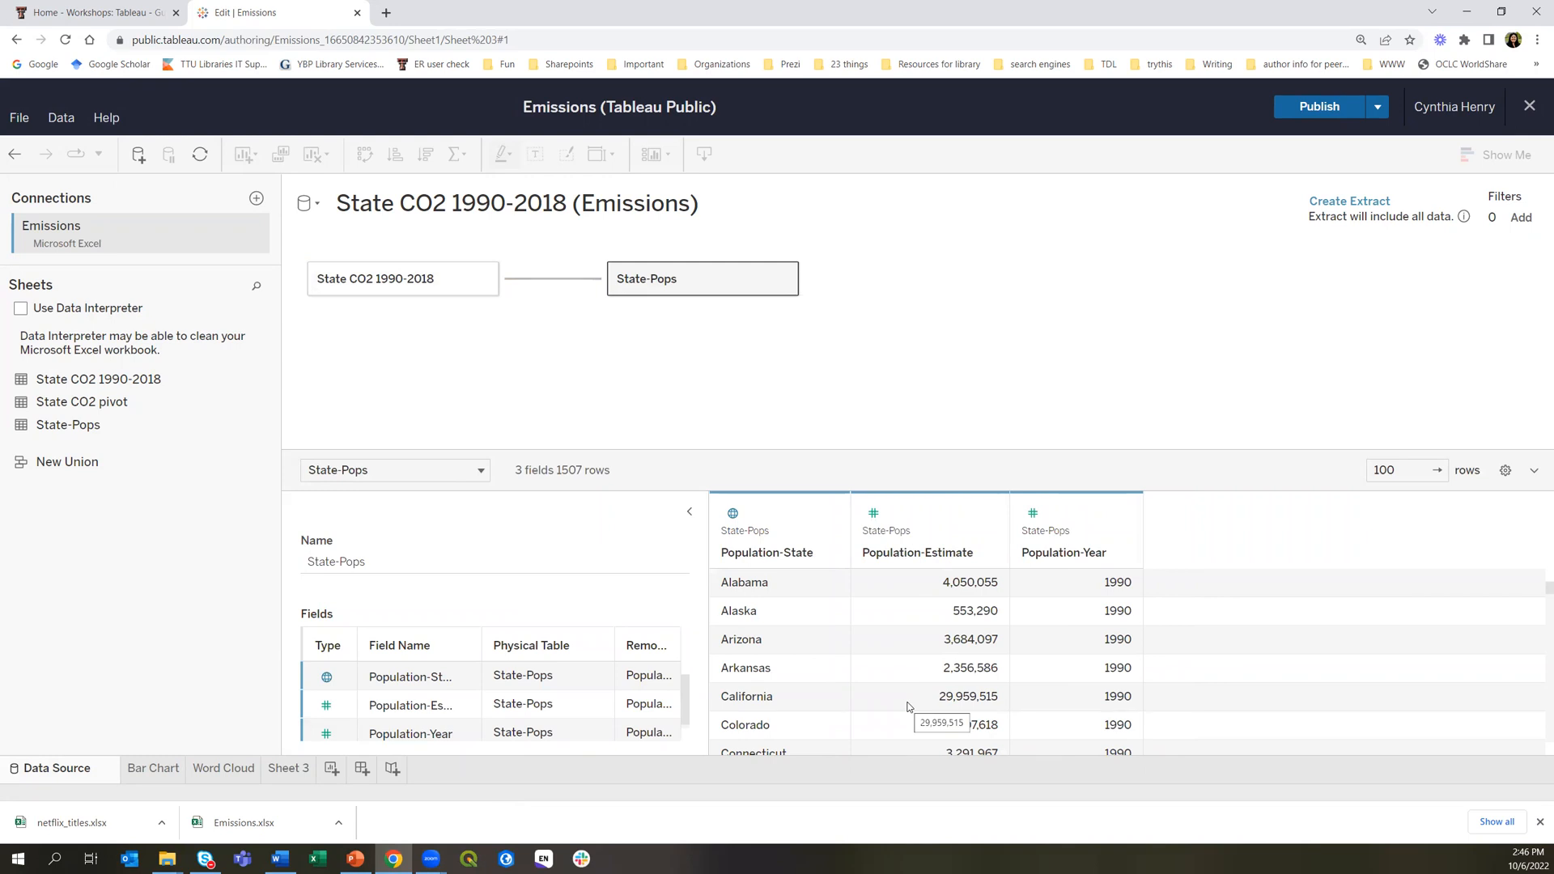
{"action": "left_click", "coordinate": [538, 276]}
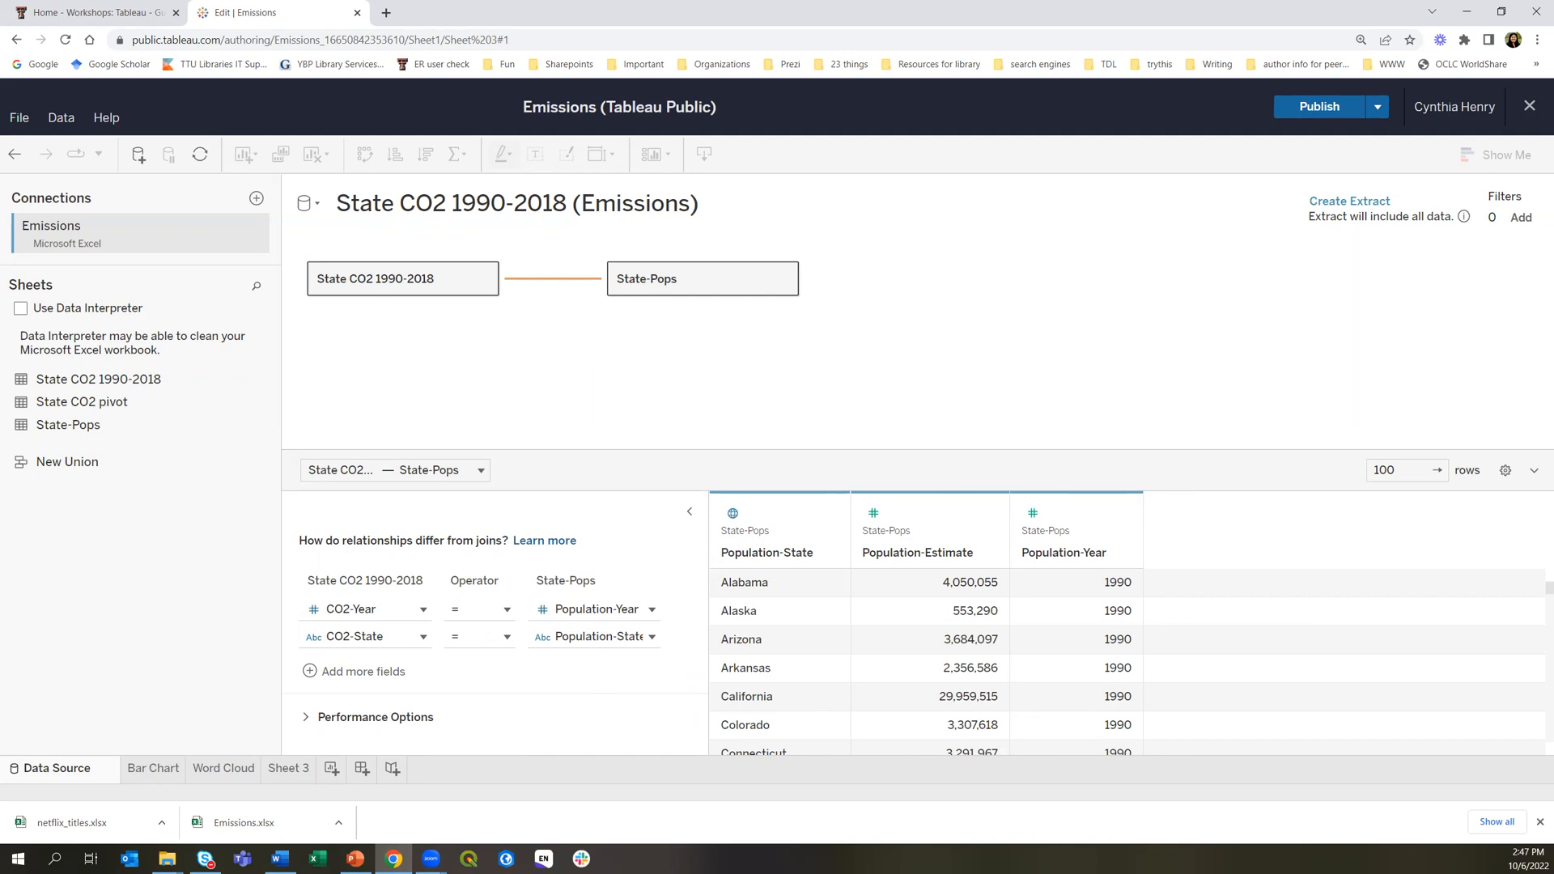
Open Sheet 3 and expand the State CO2 1990-2018 and State-Pops tables to list their fields
{"action": "left_click", "coordinate": [286, 769]}
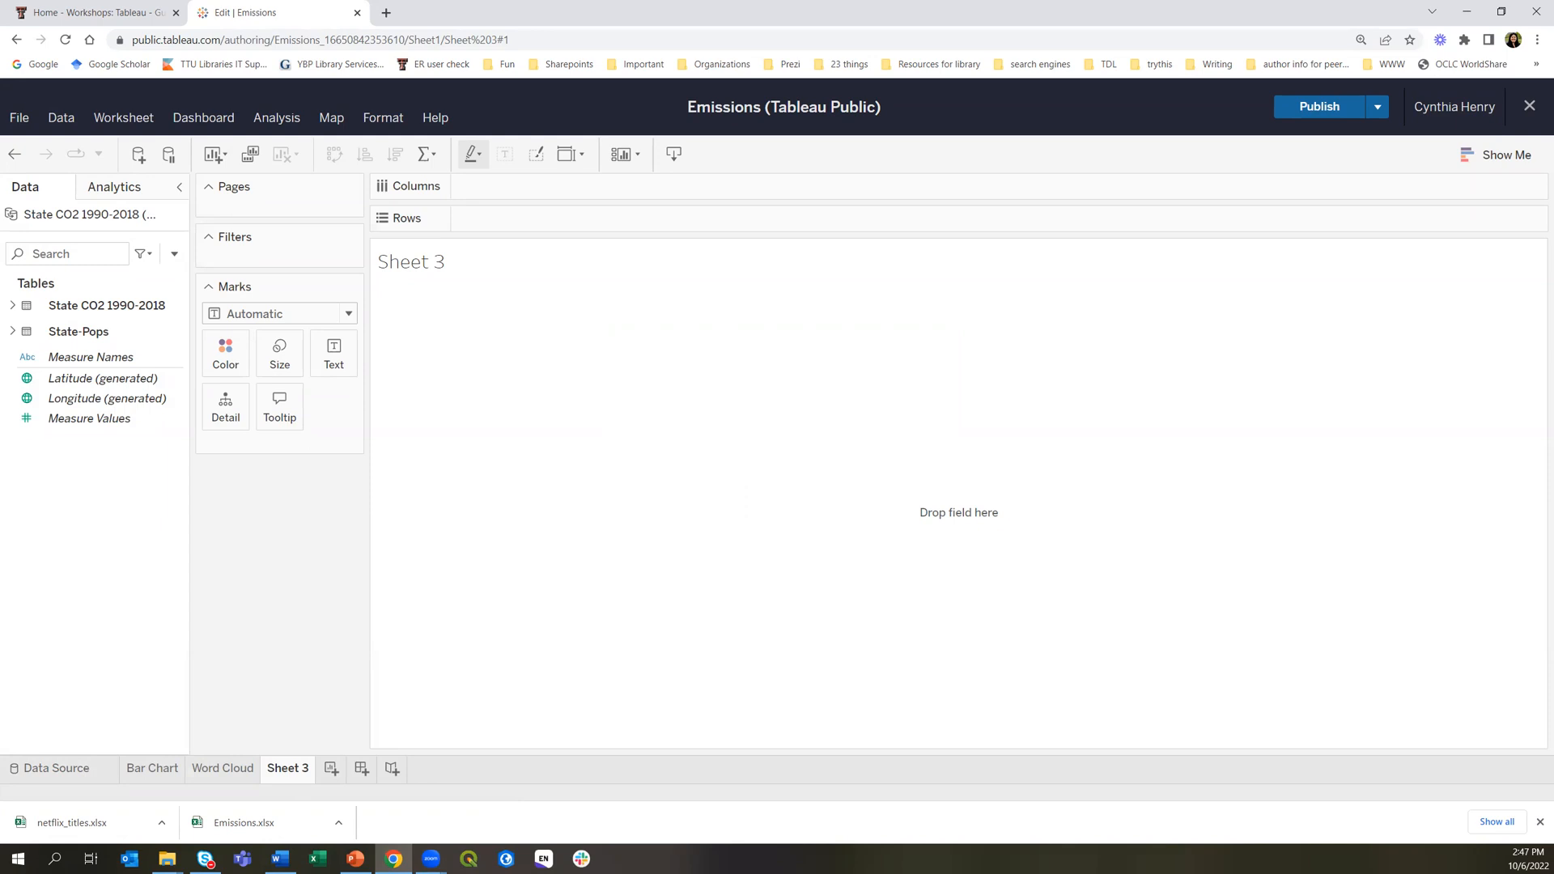
{"action": "left_click", "coordinate": [1322, 110]}
{"action": "left_click", "coordinate": [12, 306]}
{"action": "left_click", "coordinate": [12, 435]}
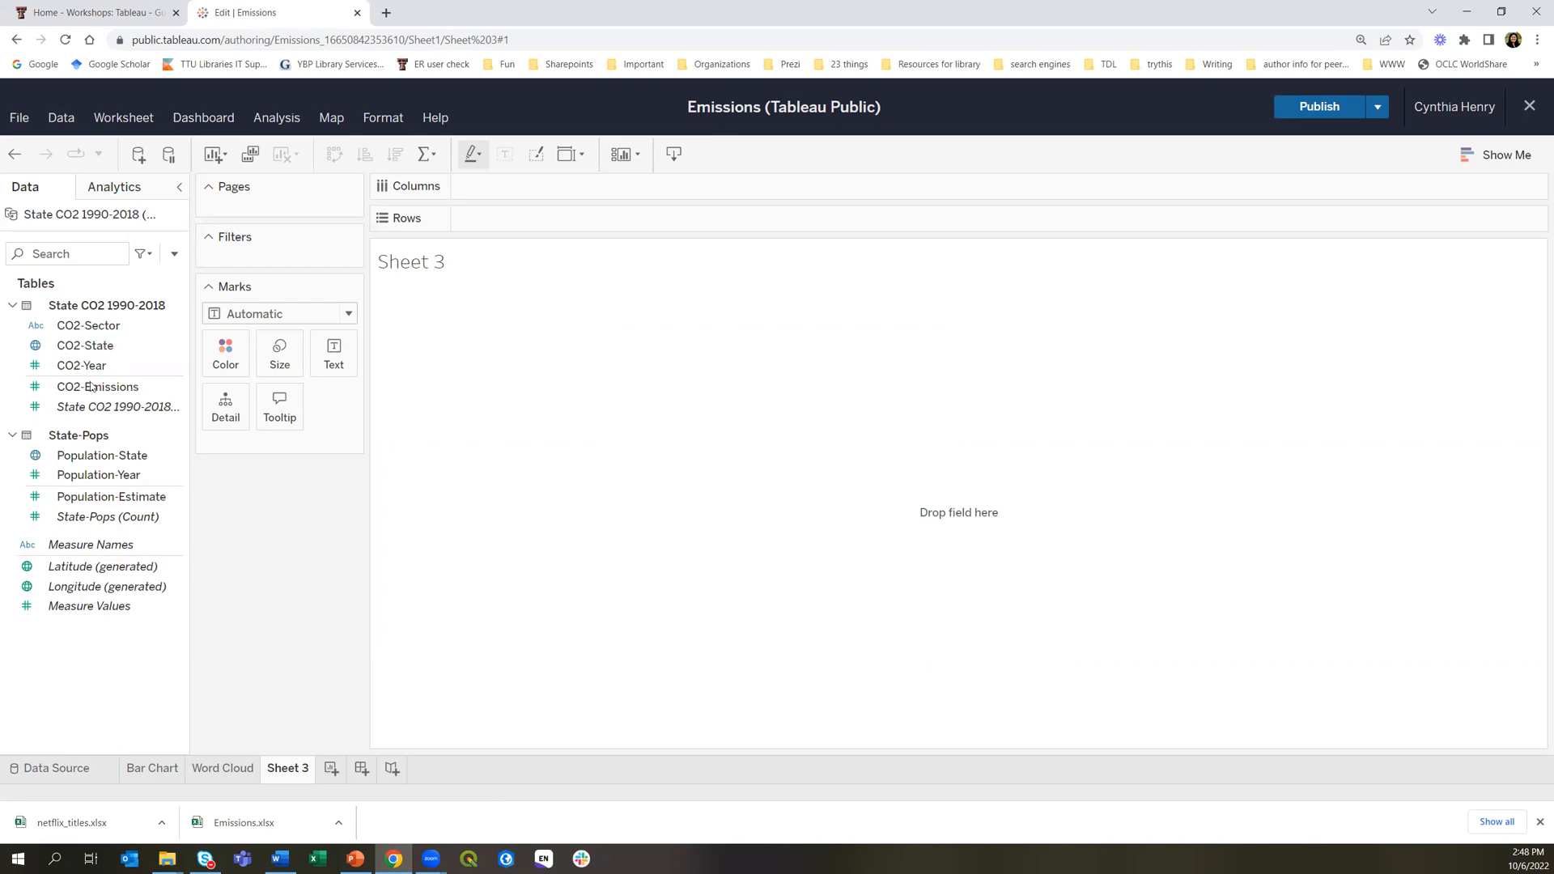
{"action": "left_click", "coordinate": [40, 325]}
Create a calculated field from CO2-Emissions and name it Normalized Emissions
{"action": "right_click", "coordinate": [106, 393]}
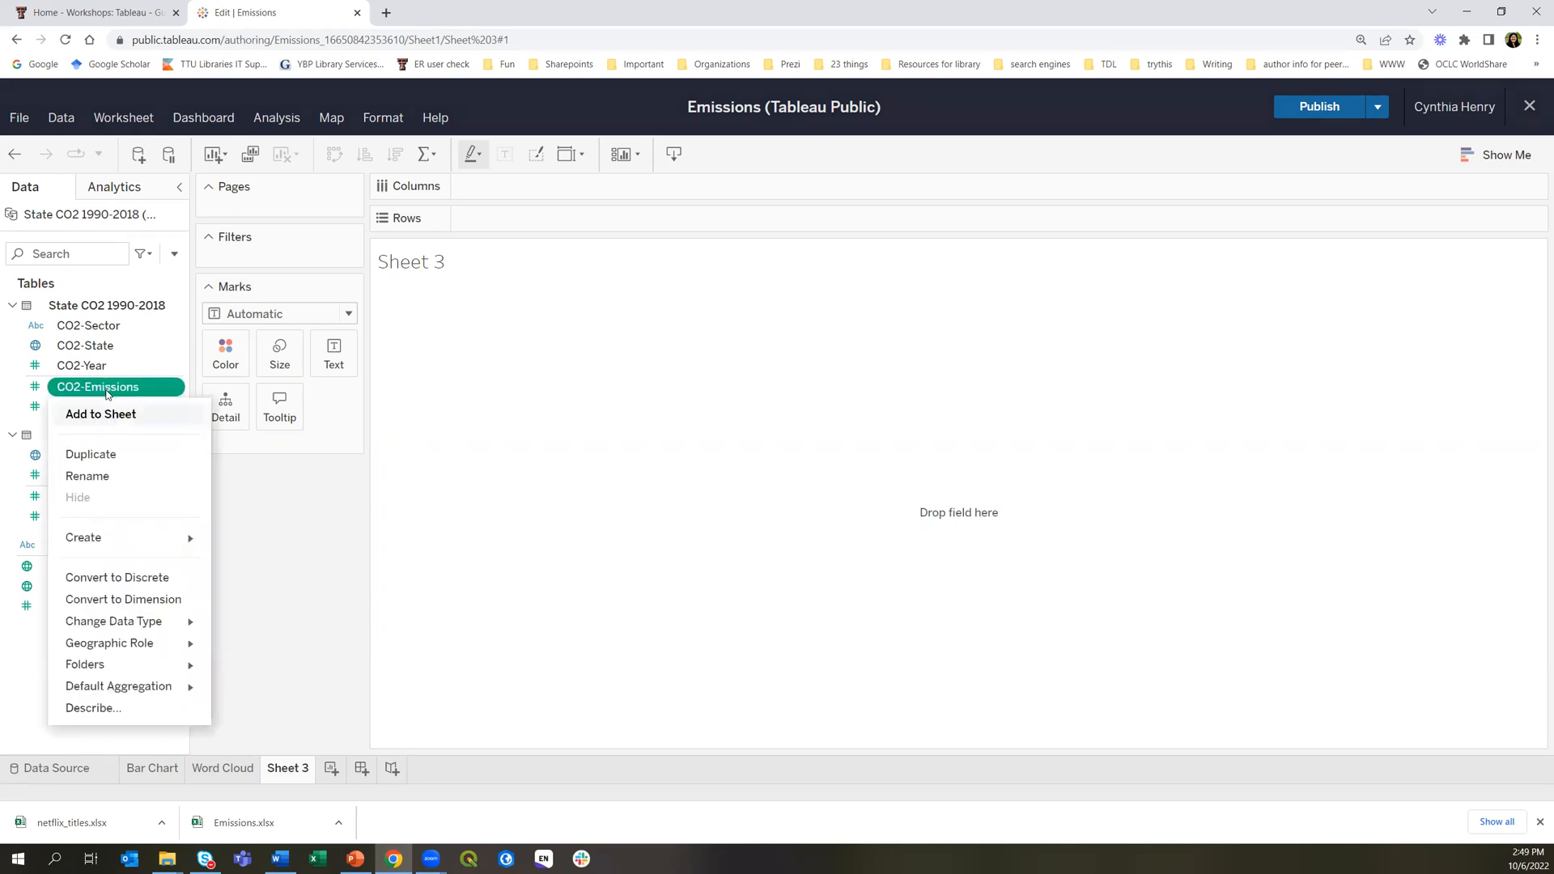
{"action": "mouse_move", "coordinate": [90, 538]}
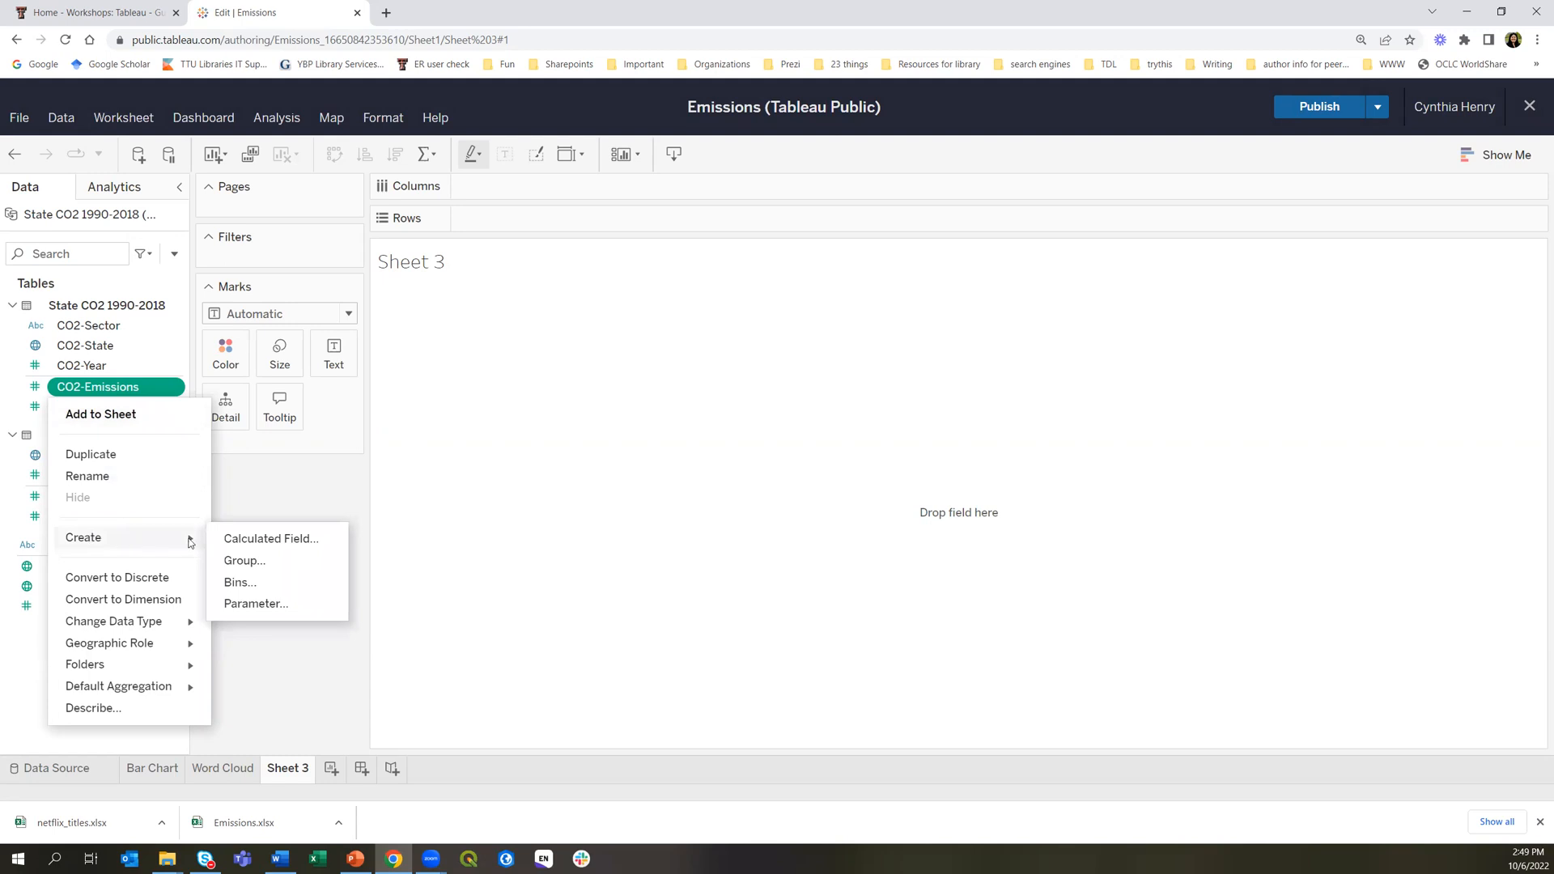
{"action": "left_click", "coordinate": [270, 538]}
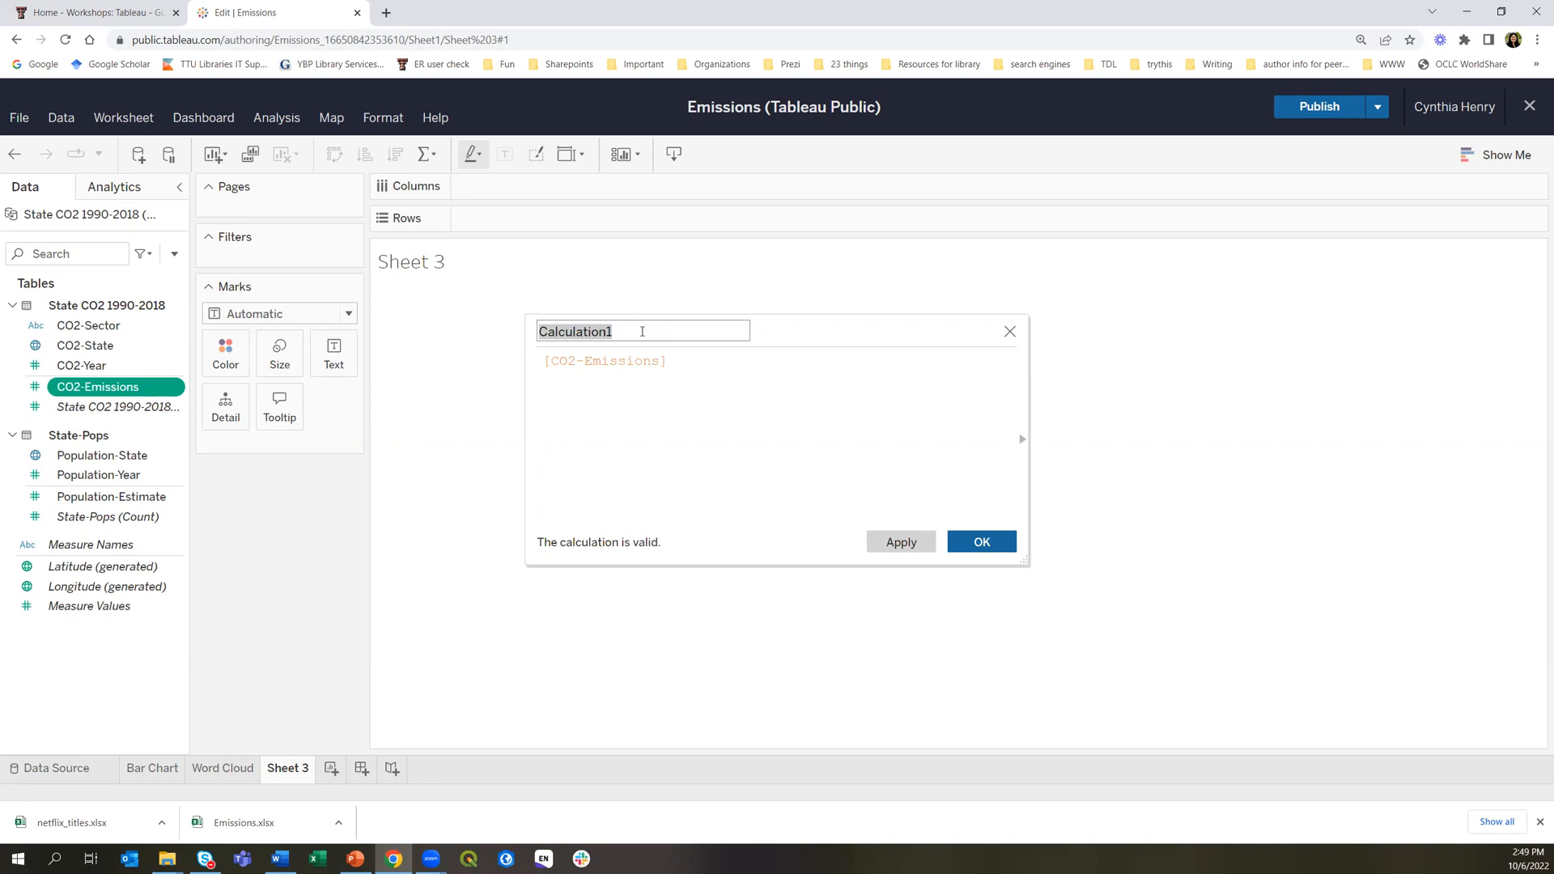
{"action": "type", "text": "Normalie"}
{"action": "key", "text": "BackSpace"}
{"action": "key", "text": "BackSpace"}
{"action": "type", "text": "ized Emissions"}
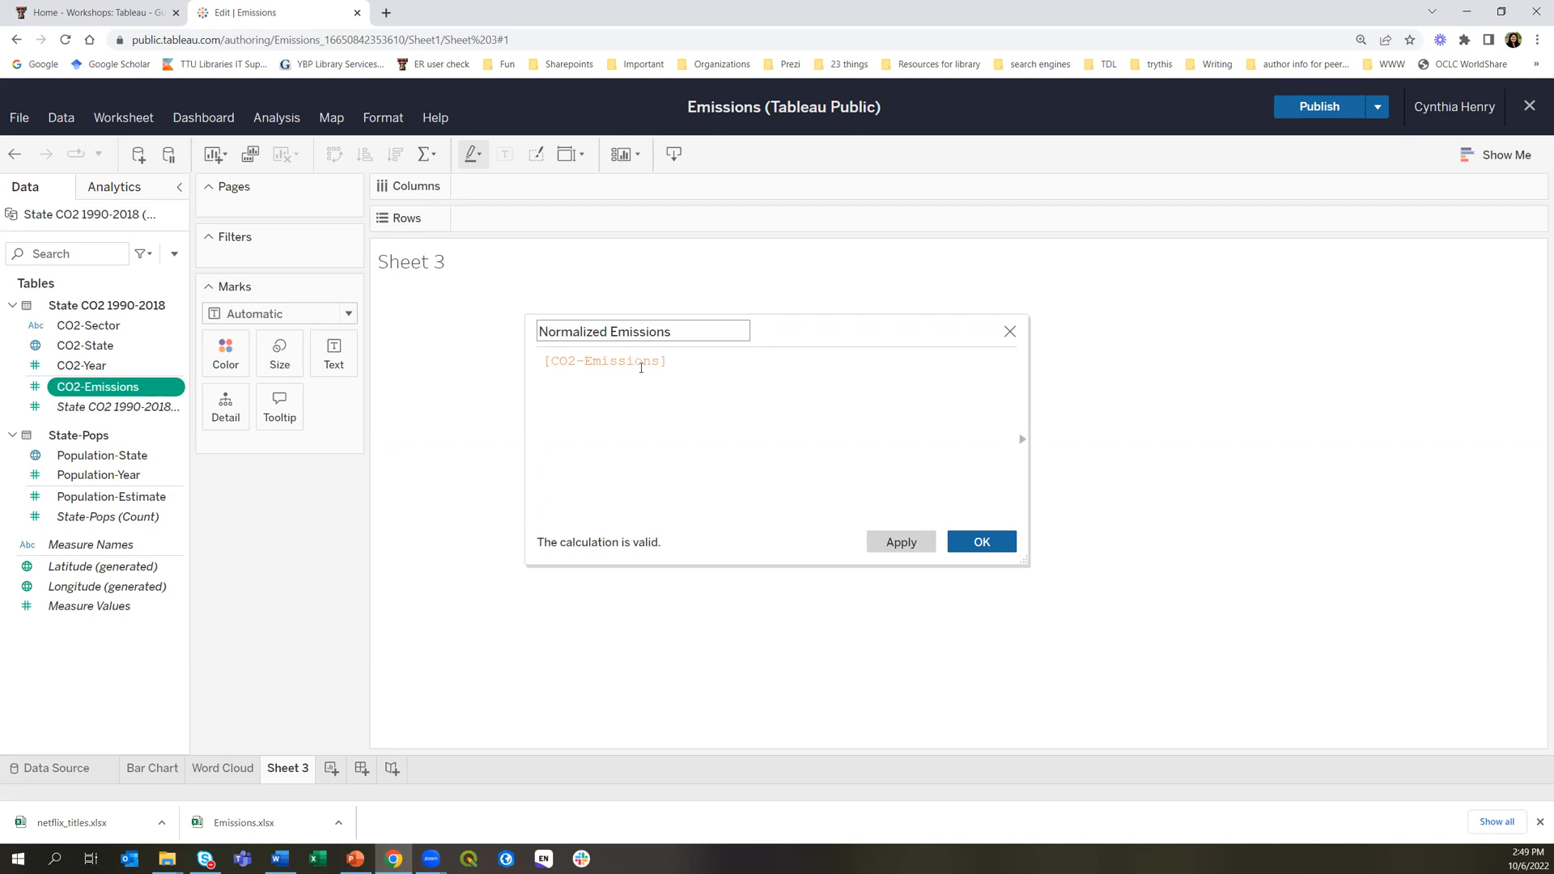
Complete the Normalized Emissions formula as [CO2-Emissions]/[Population-Estimate] and save the calculated field
{"action": "left_click", "coordinate": [682, 359]}
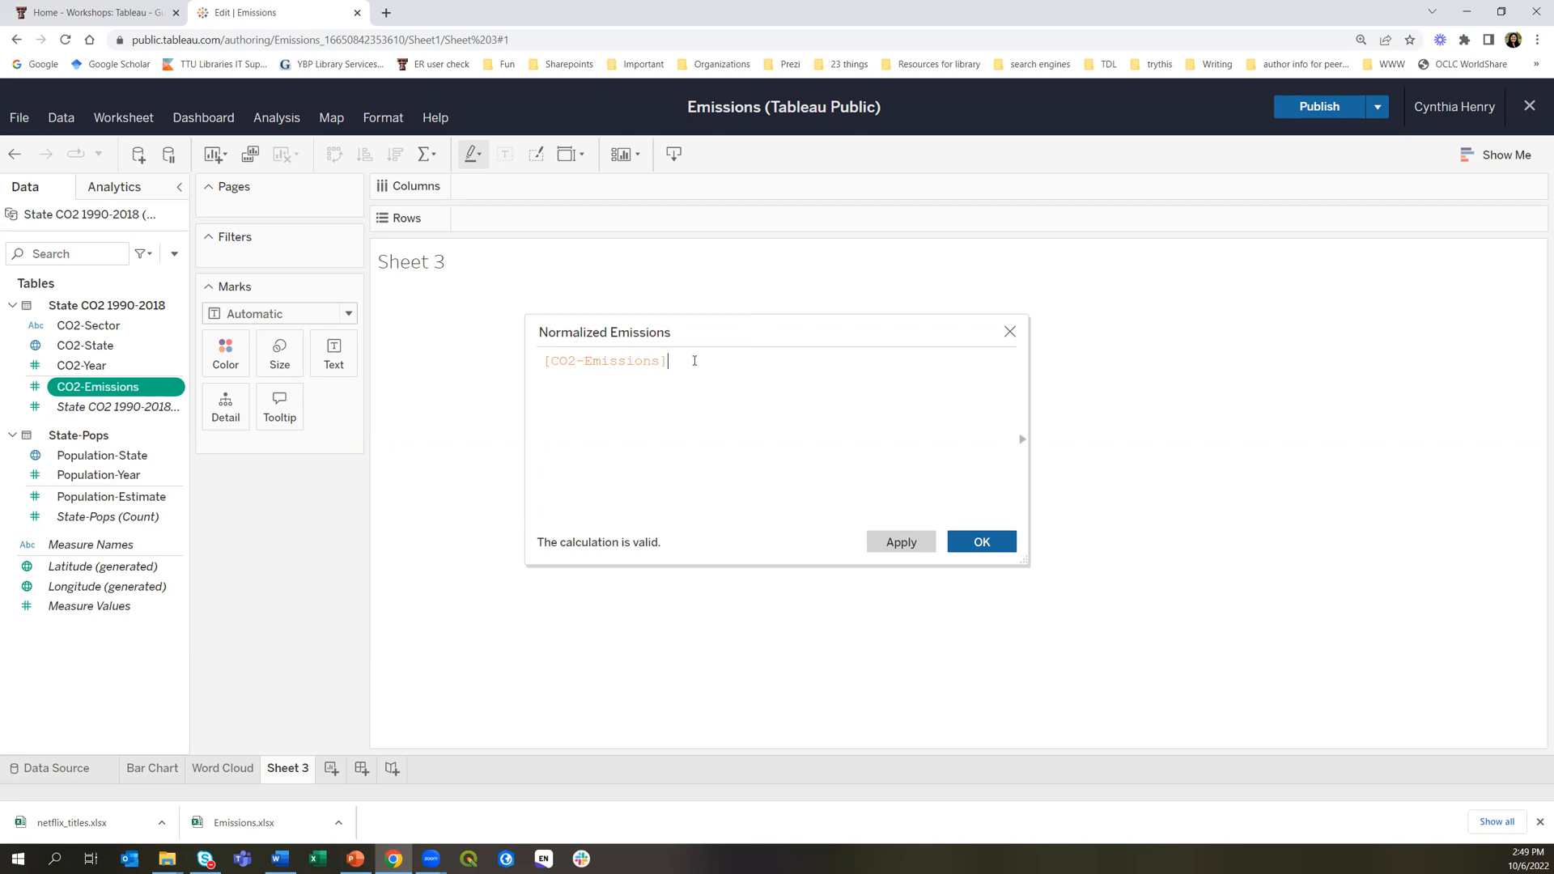
{"action": "type", "text": "/Po"}
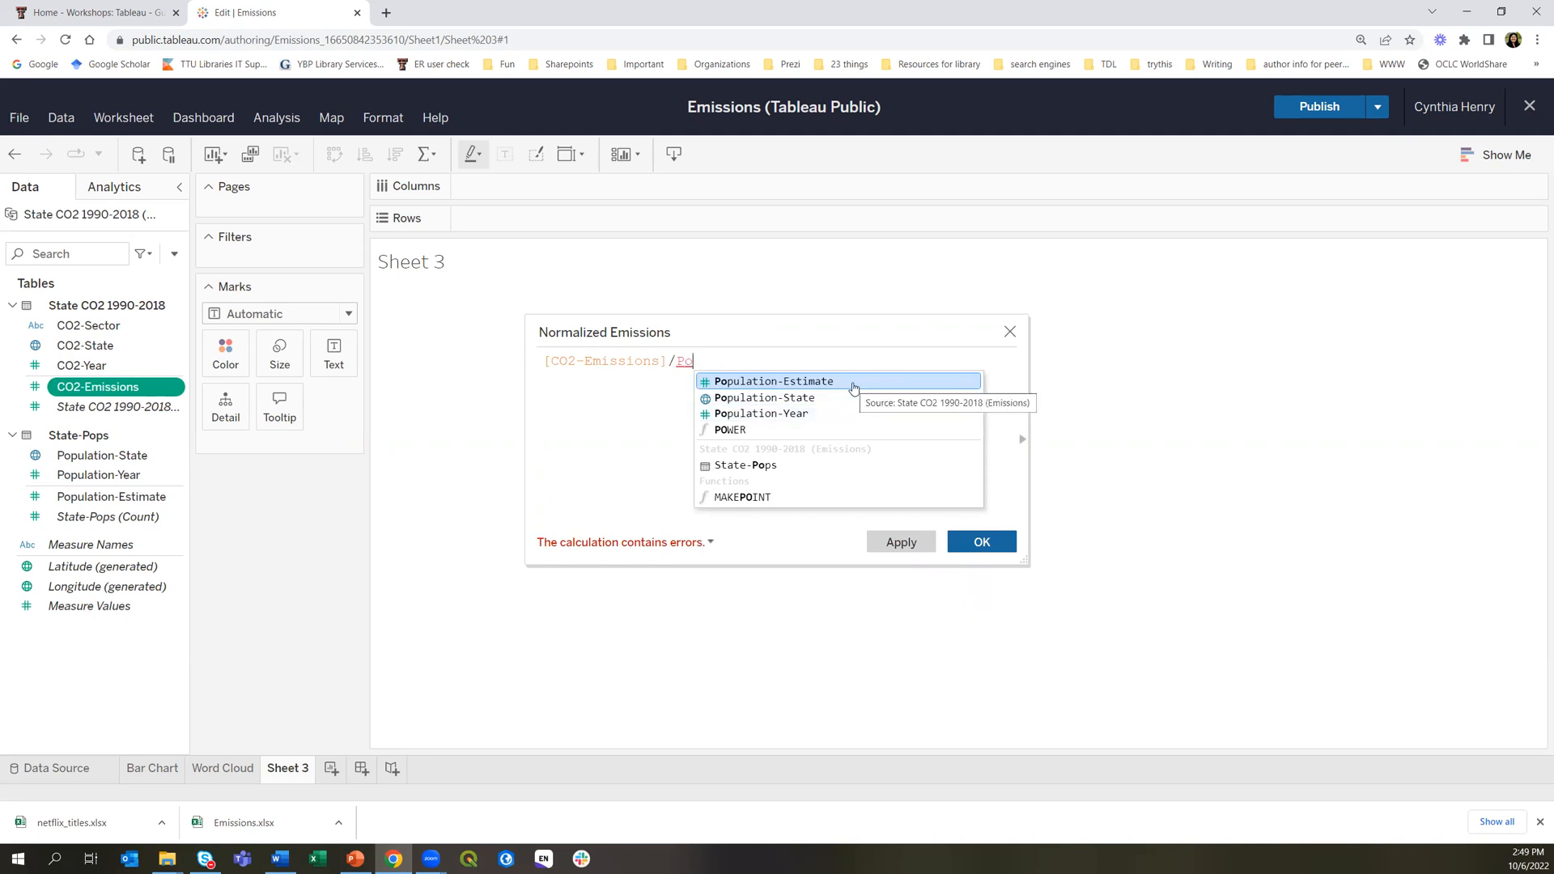
{"action": "left_click", "coordinate": [850, 385]}
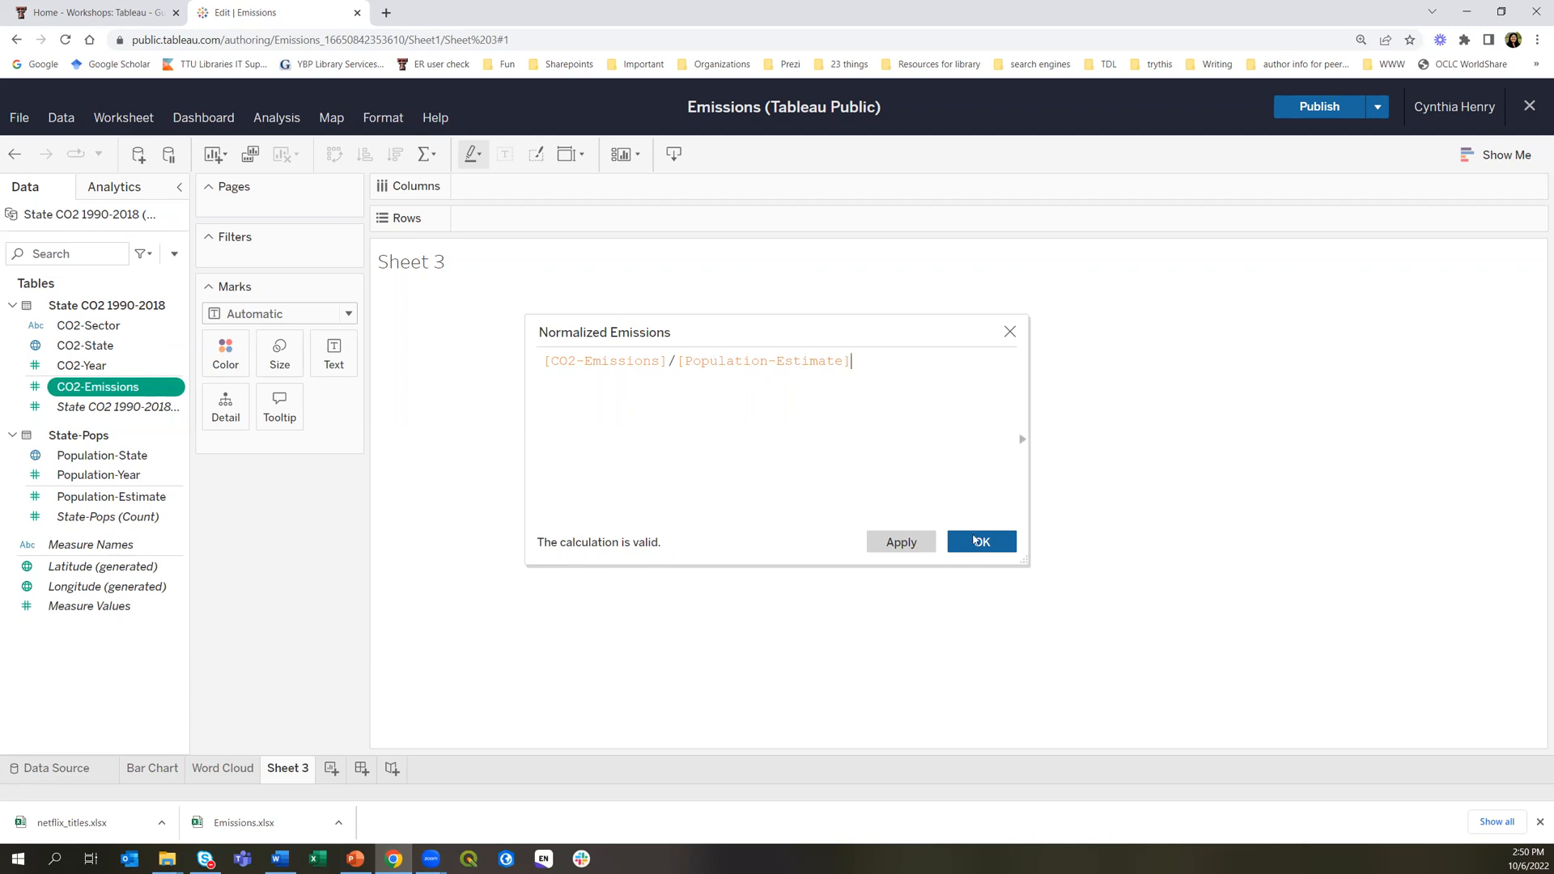
{"action": "left_click", "coordinate": [974, 538]}
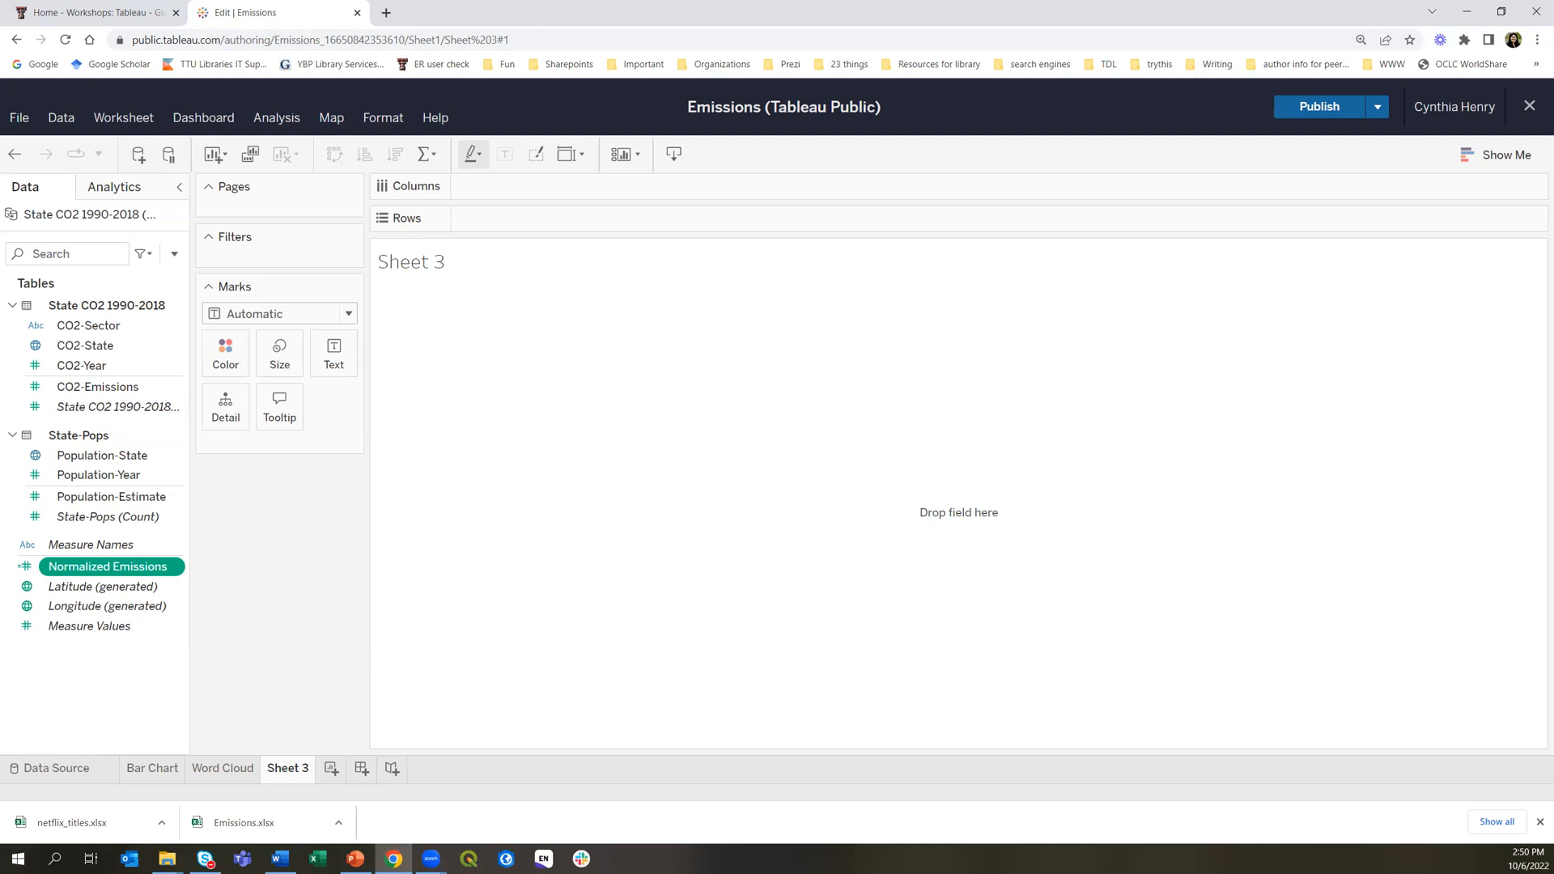
Review the chart types Show Me offers for CO2-State combined with Normalized Emissions
{"action": "left_click", "coordinate": [89, 348]}
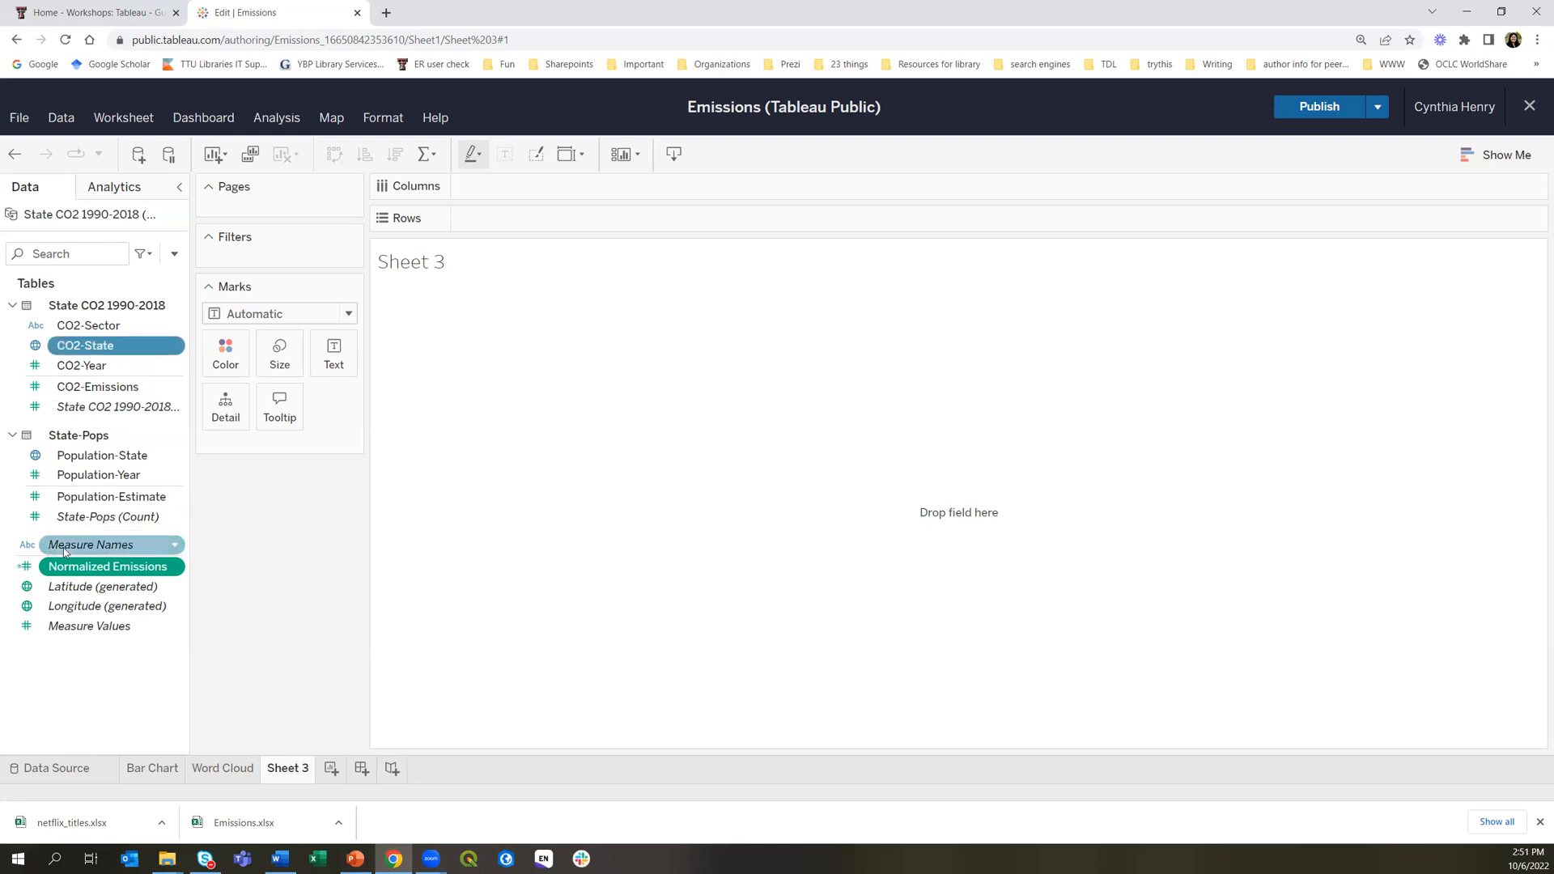
{"action": "left_click", "coordinate": [69, 573], "text": "ctrl"}
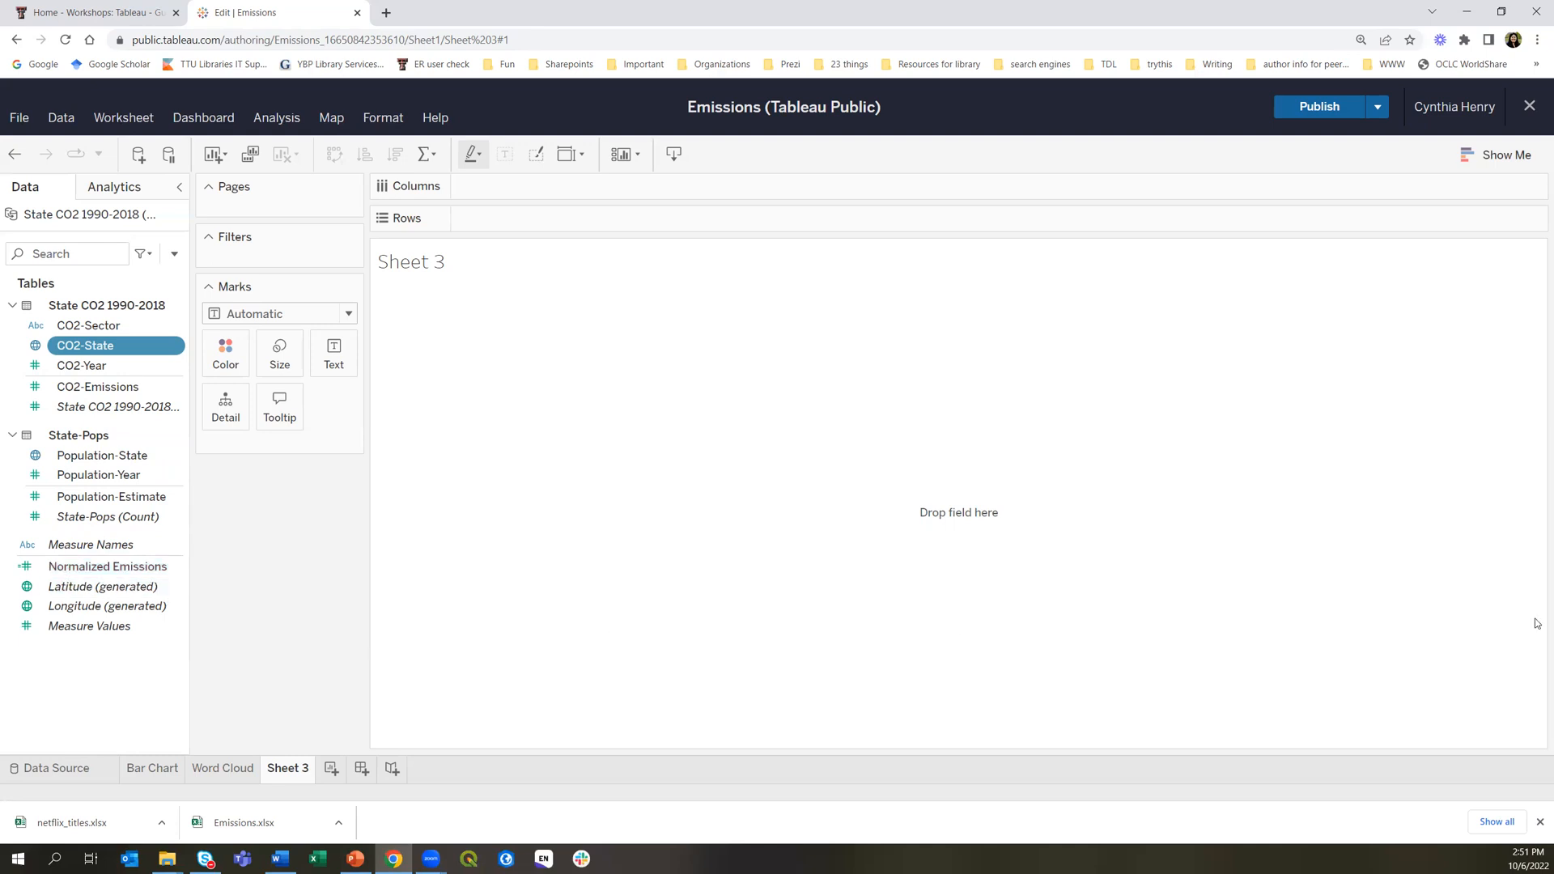
{"action": "left_click", "coordinate": [1510, 155]}
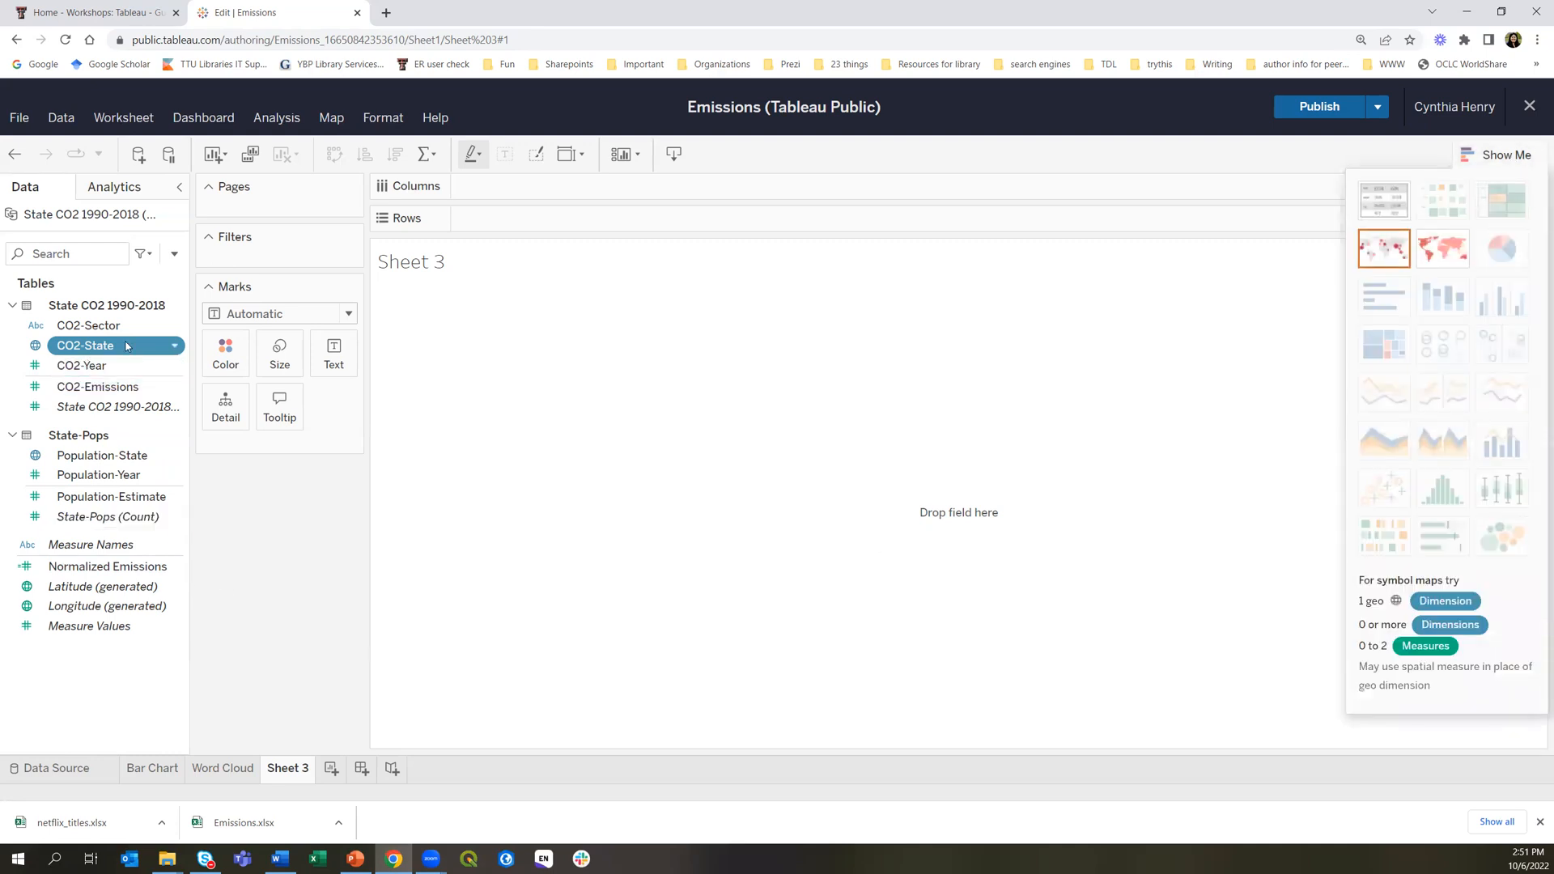
{"action": "left_click", "coordinate": [105, 567], "text": "ctrl"}
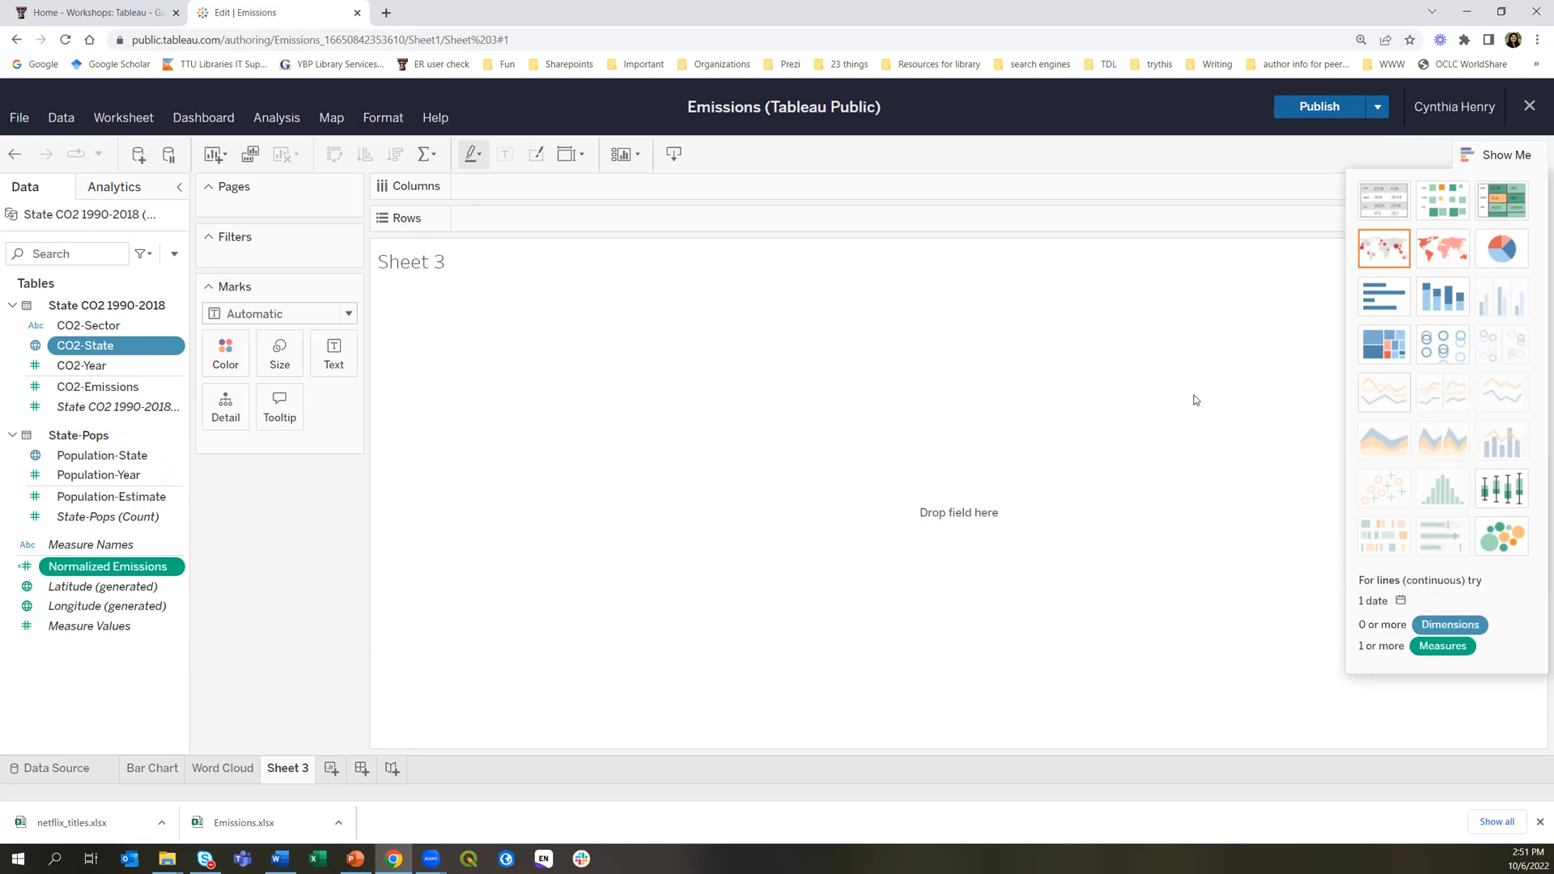
{"action": "left_click", "coordinate": [93, 366], "text": "ctrl"}
{"action": "left_click", "coordinate": [93, 366], "text": "ctrl"}
{"action": "left_click", "coordinate": [1493, 159]}
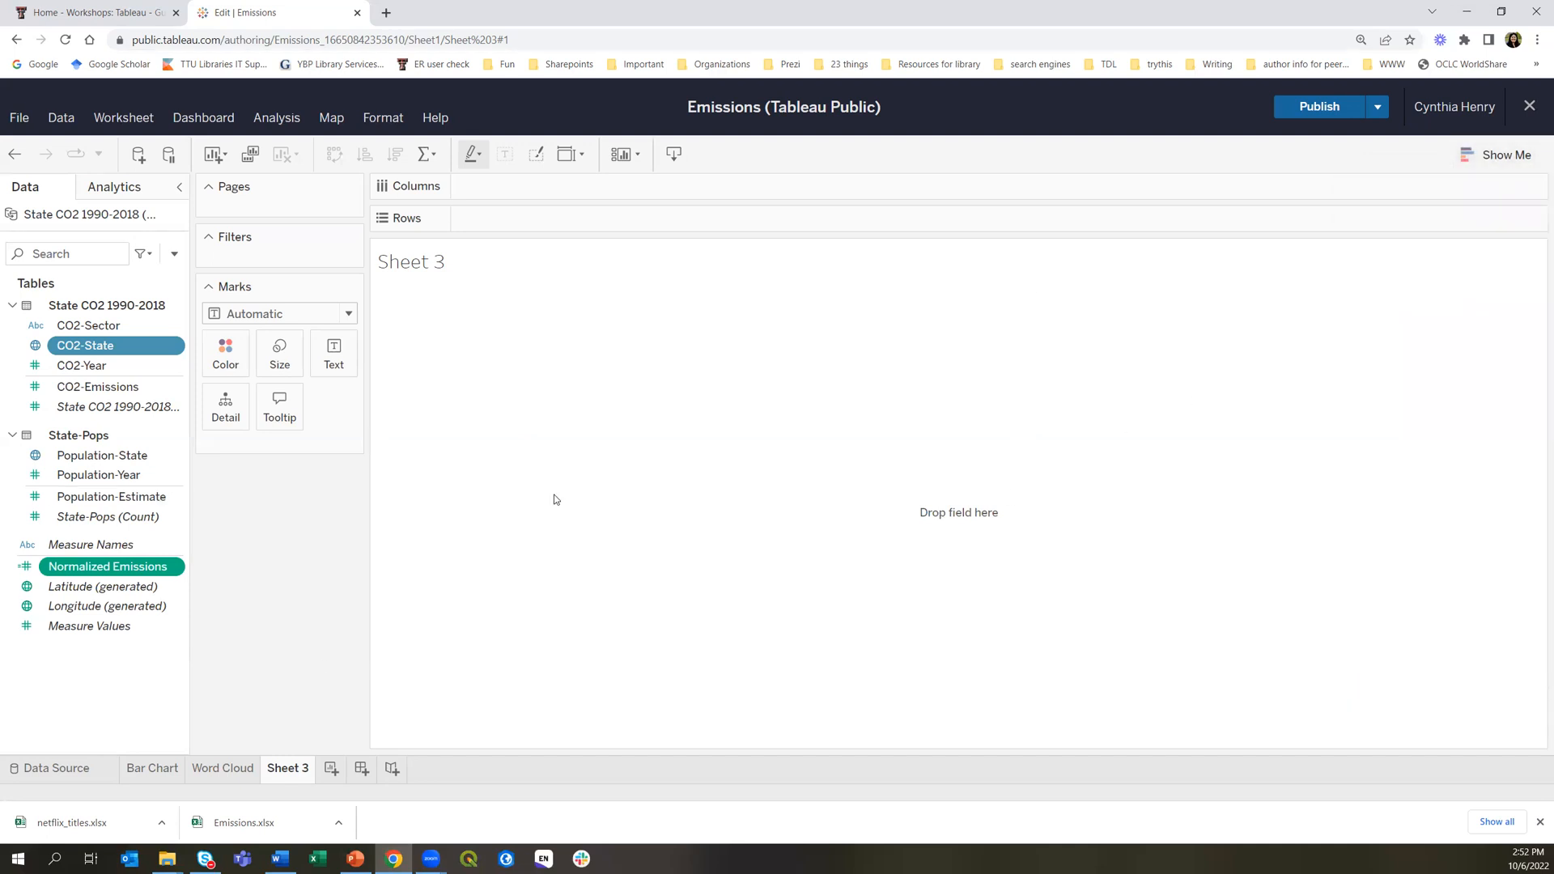
Build a horizontal bar chart of Normalized Emissions by CO2-State on Sheet 3, sorted in descending order
{"action": "left_click", "coordinate": [69, 568]}
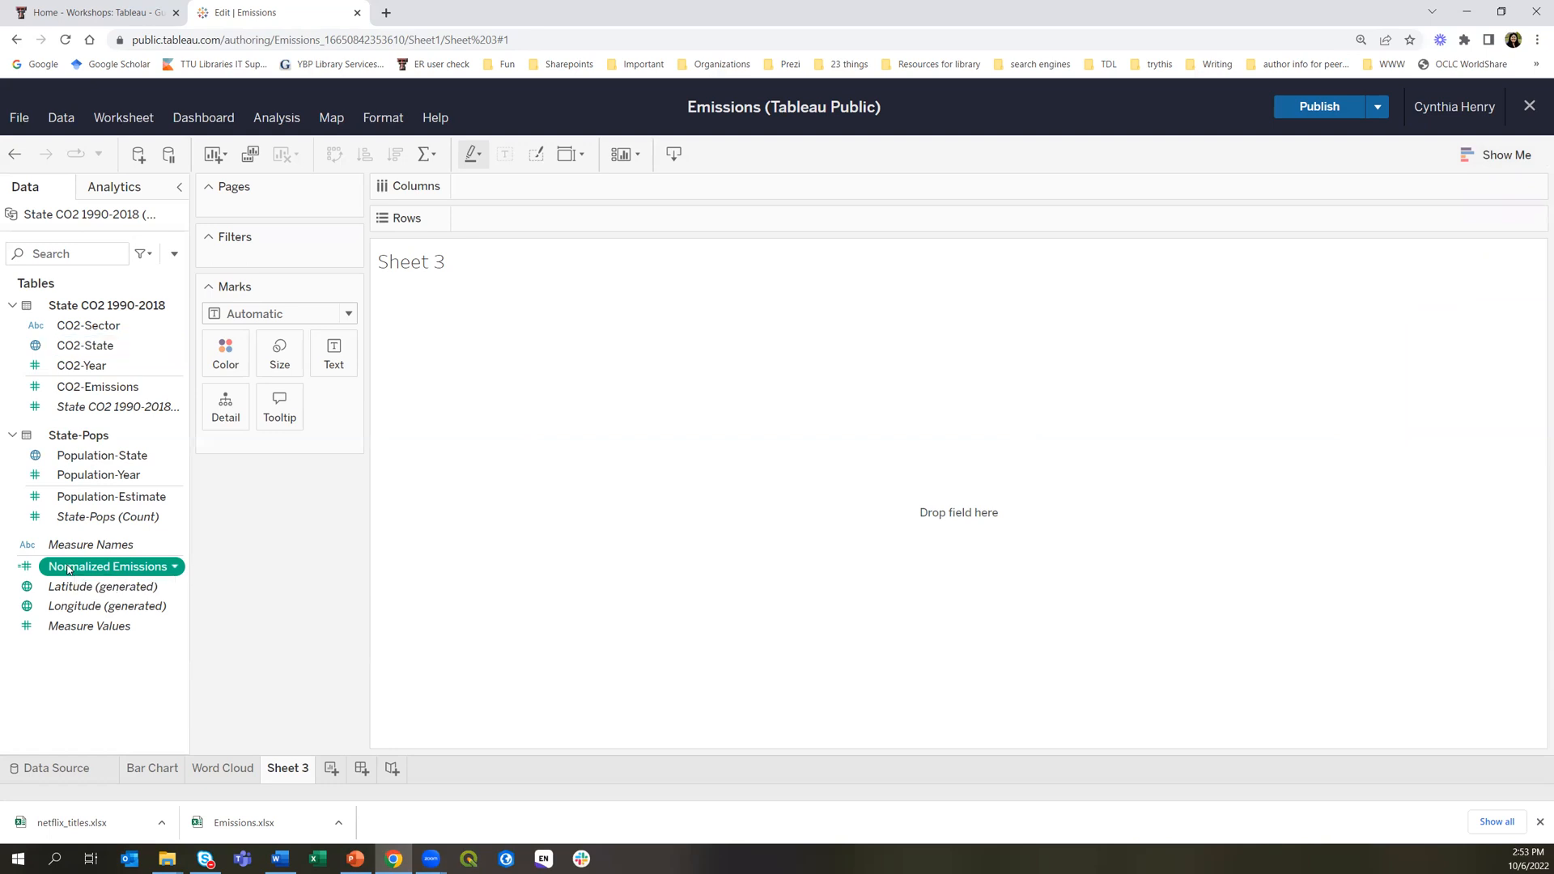
{"action": "double_click", "coordinate": [69, 568]}
{"action": "mouse_move", "coordinate": [478, 589]}
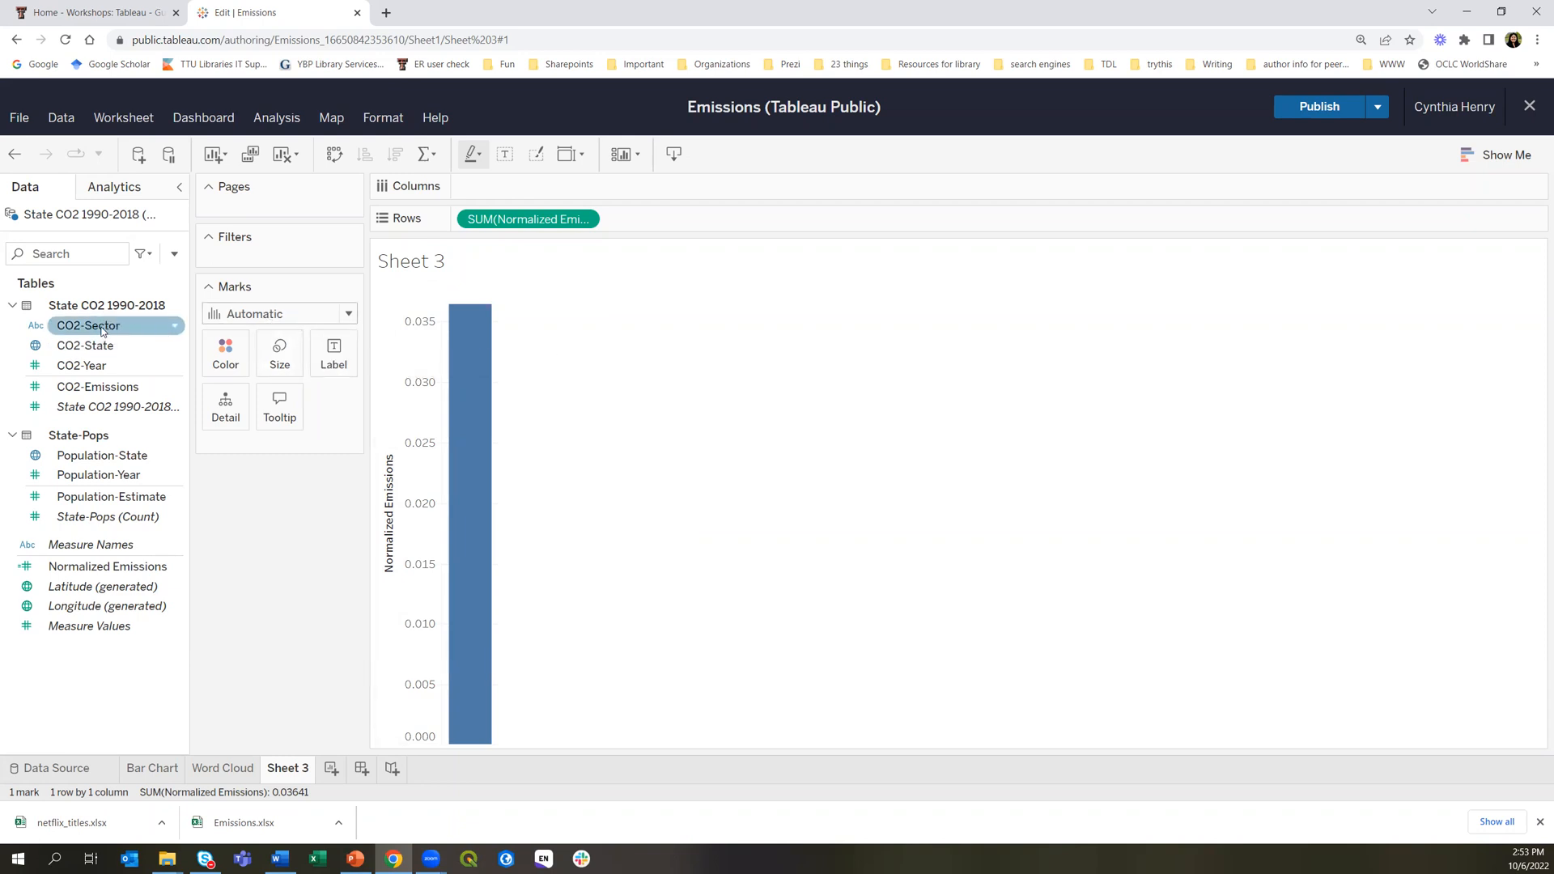
{"action": "left_click_drag", "start_coordinate": [168, 345], "coordinate": [533, 186]}
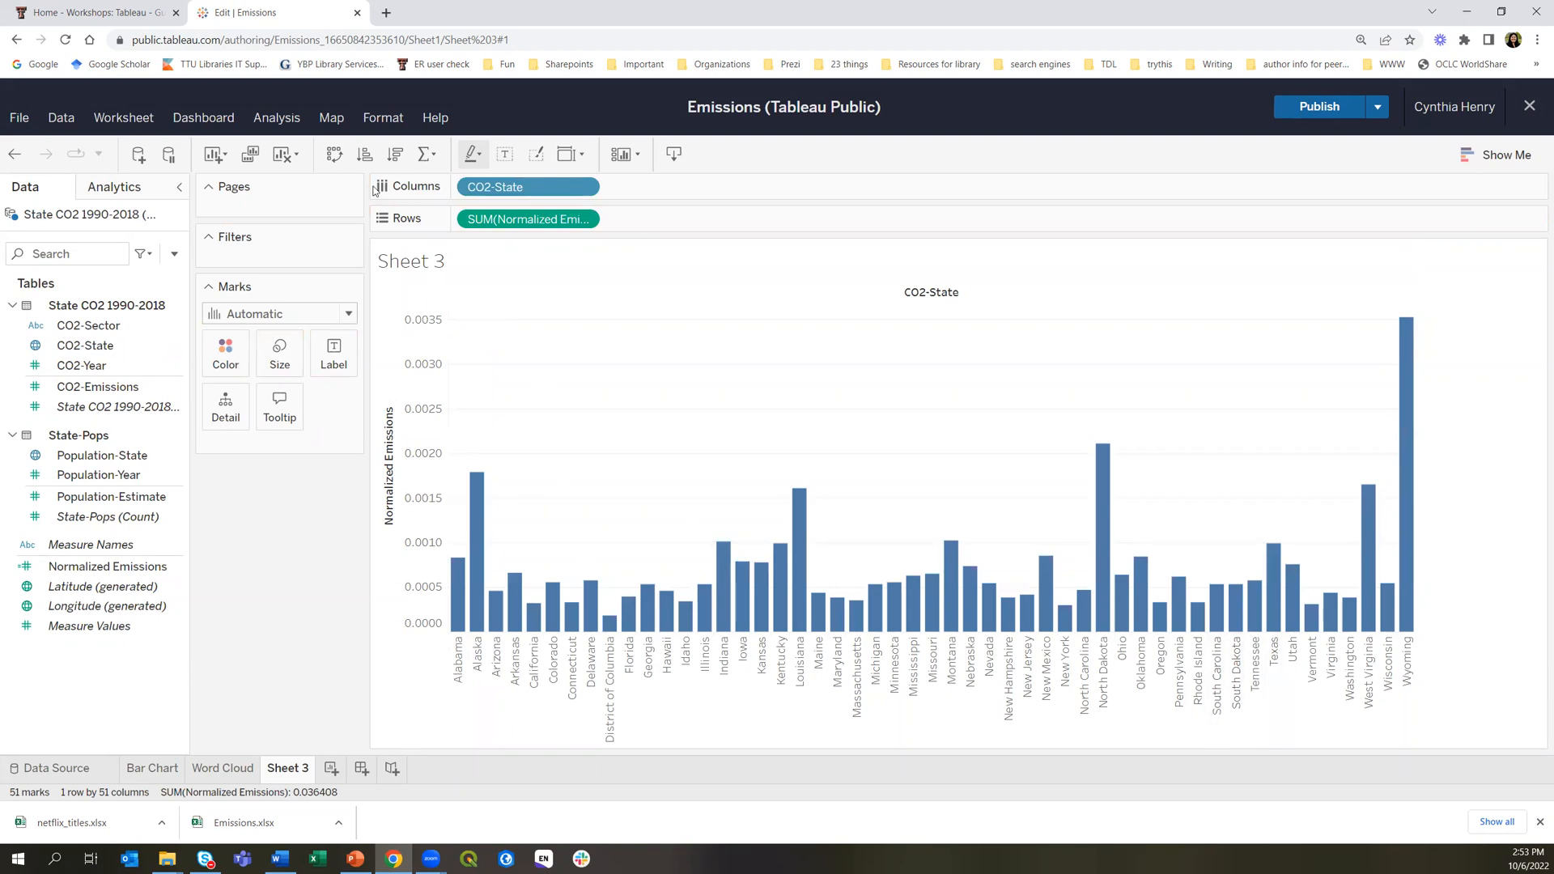
{"action": "left_click", "coordinate": [334, 156]}
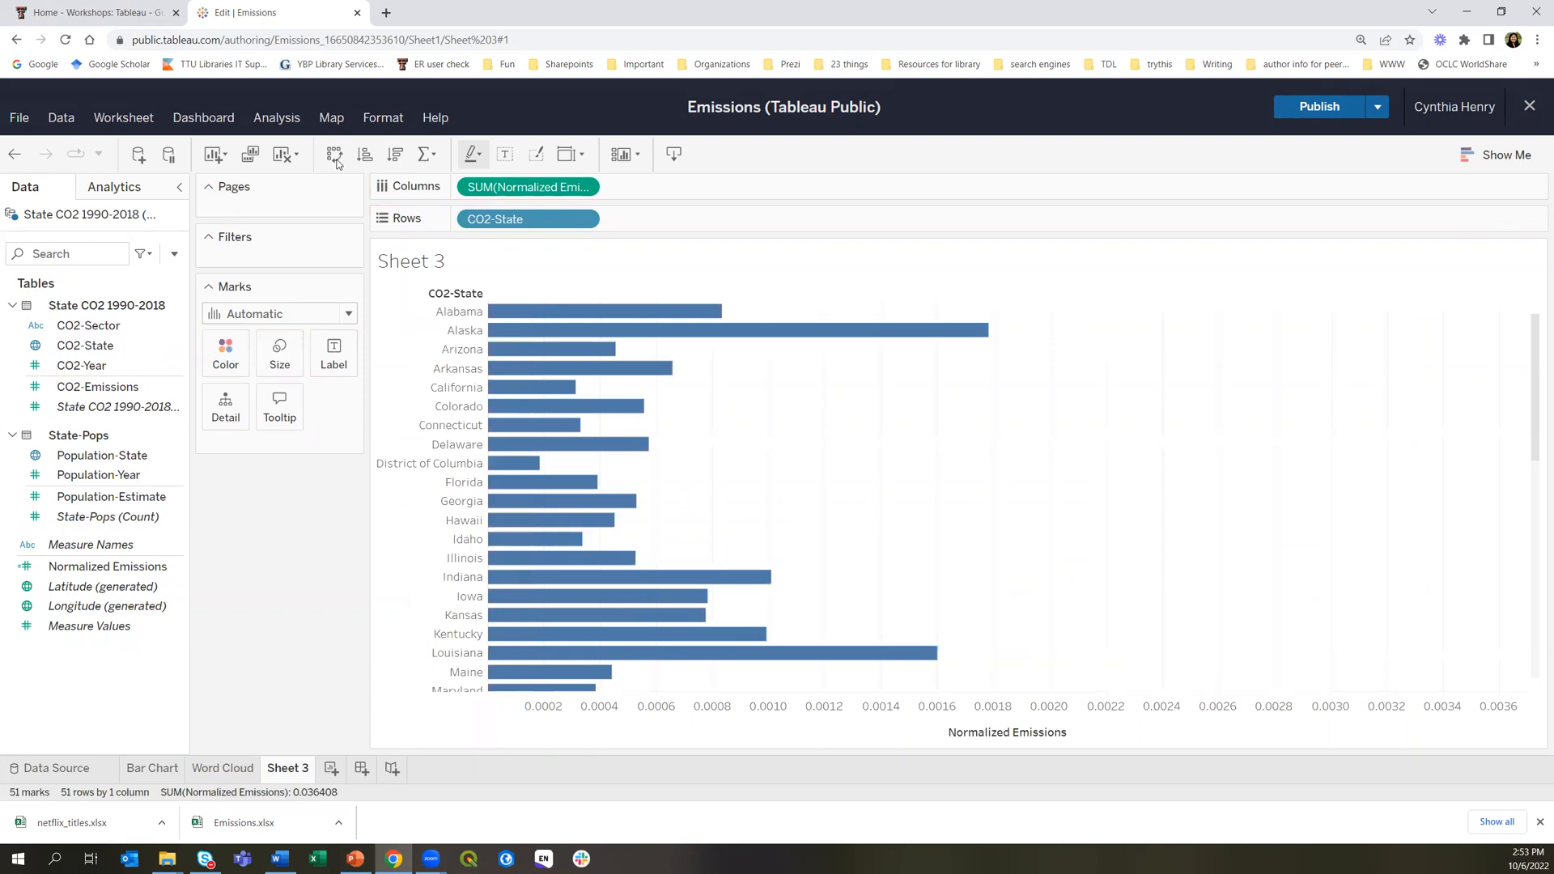
{"action": "left_click", "coordinate": [395, 155]}
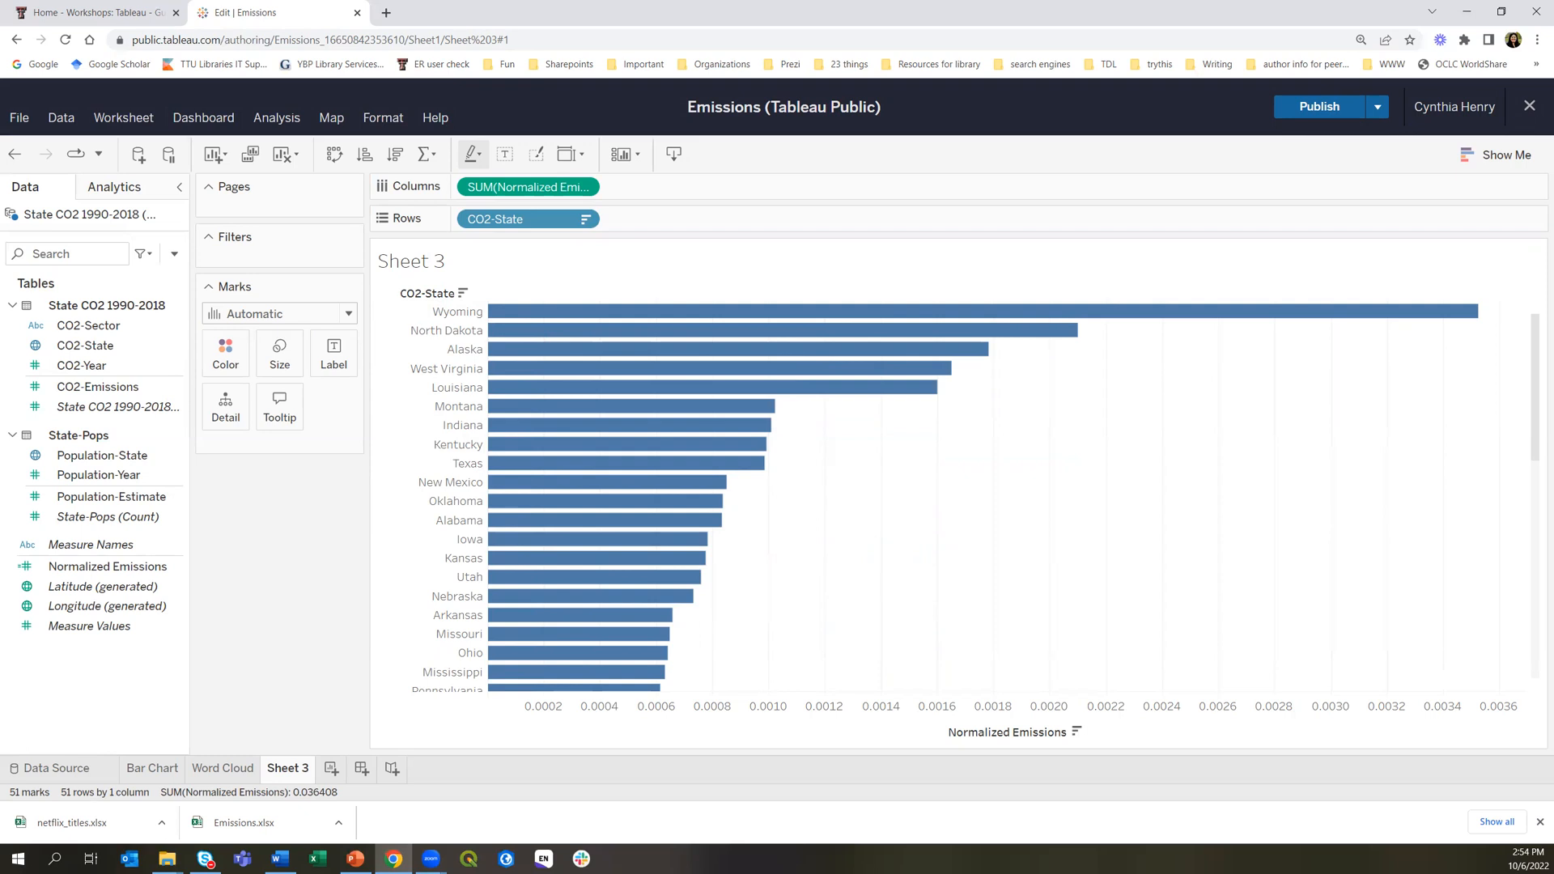
Color the state bars by CO2-Sector and rename Sheet 3 as Stacked Bar Chart
{"action": "left_click_drag", "start_coordinate": [101, 328], "coordinate": [223, 361]}
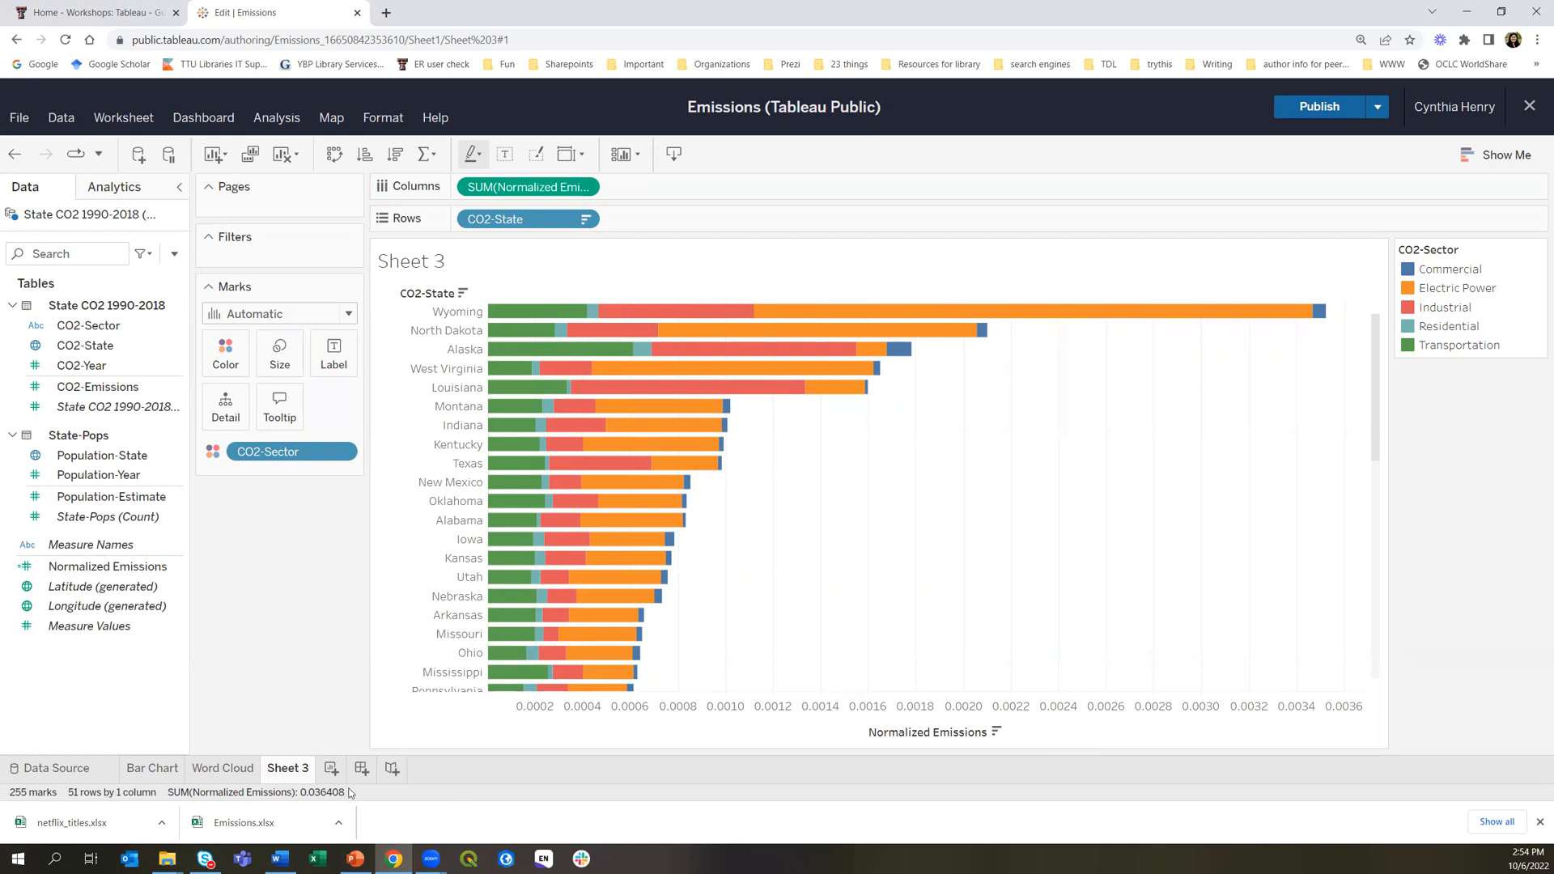
{"action": "right_click", "coordinate": [288, 771]}
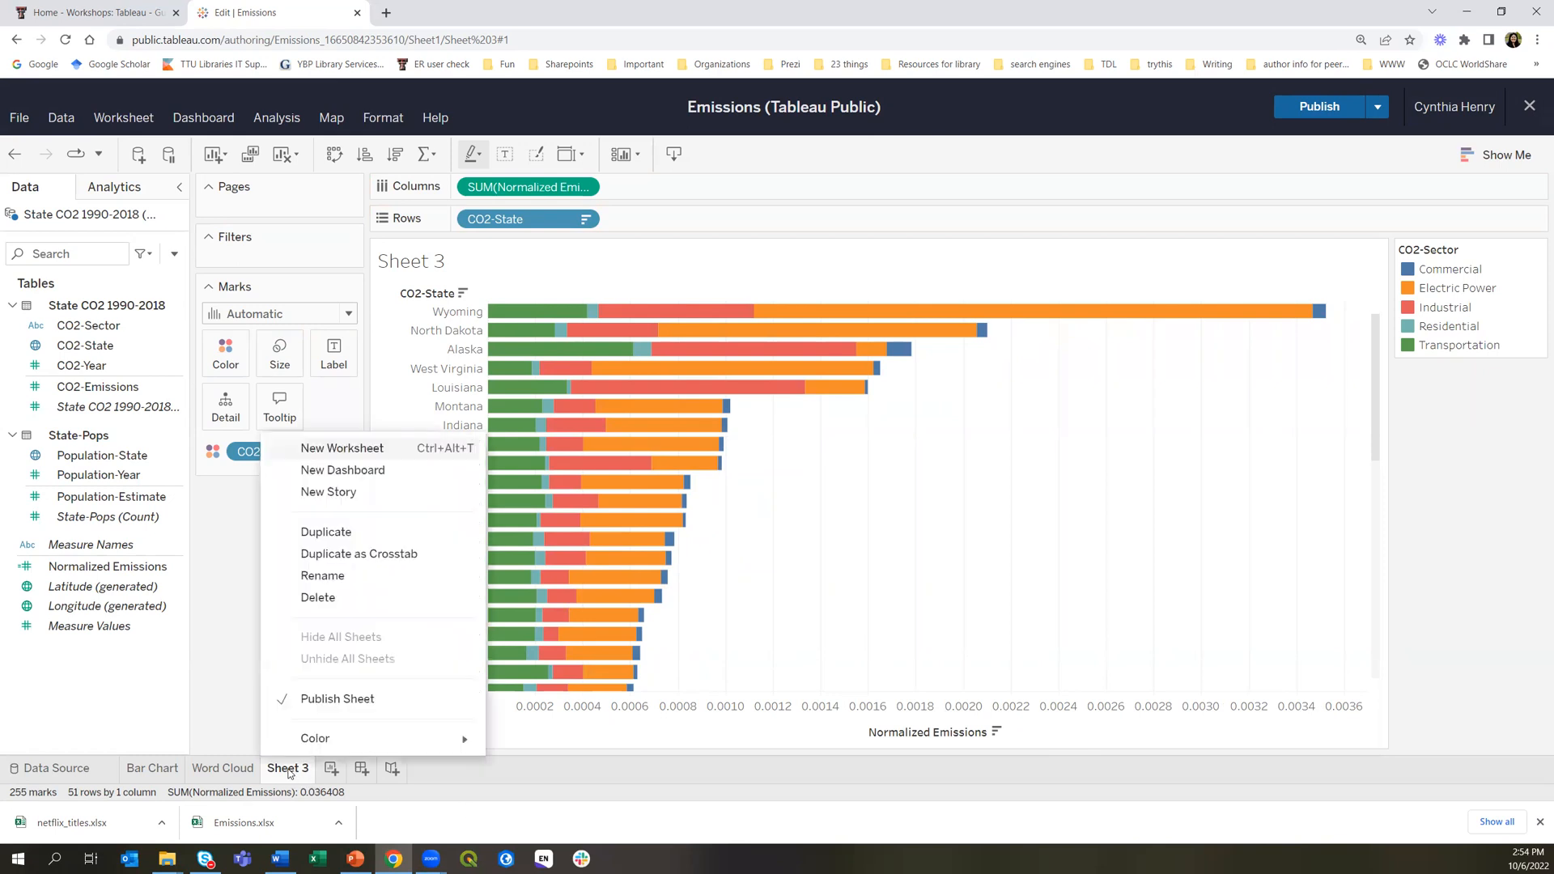
{"action": "left_click", "coordinate": [328, 579]}
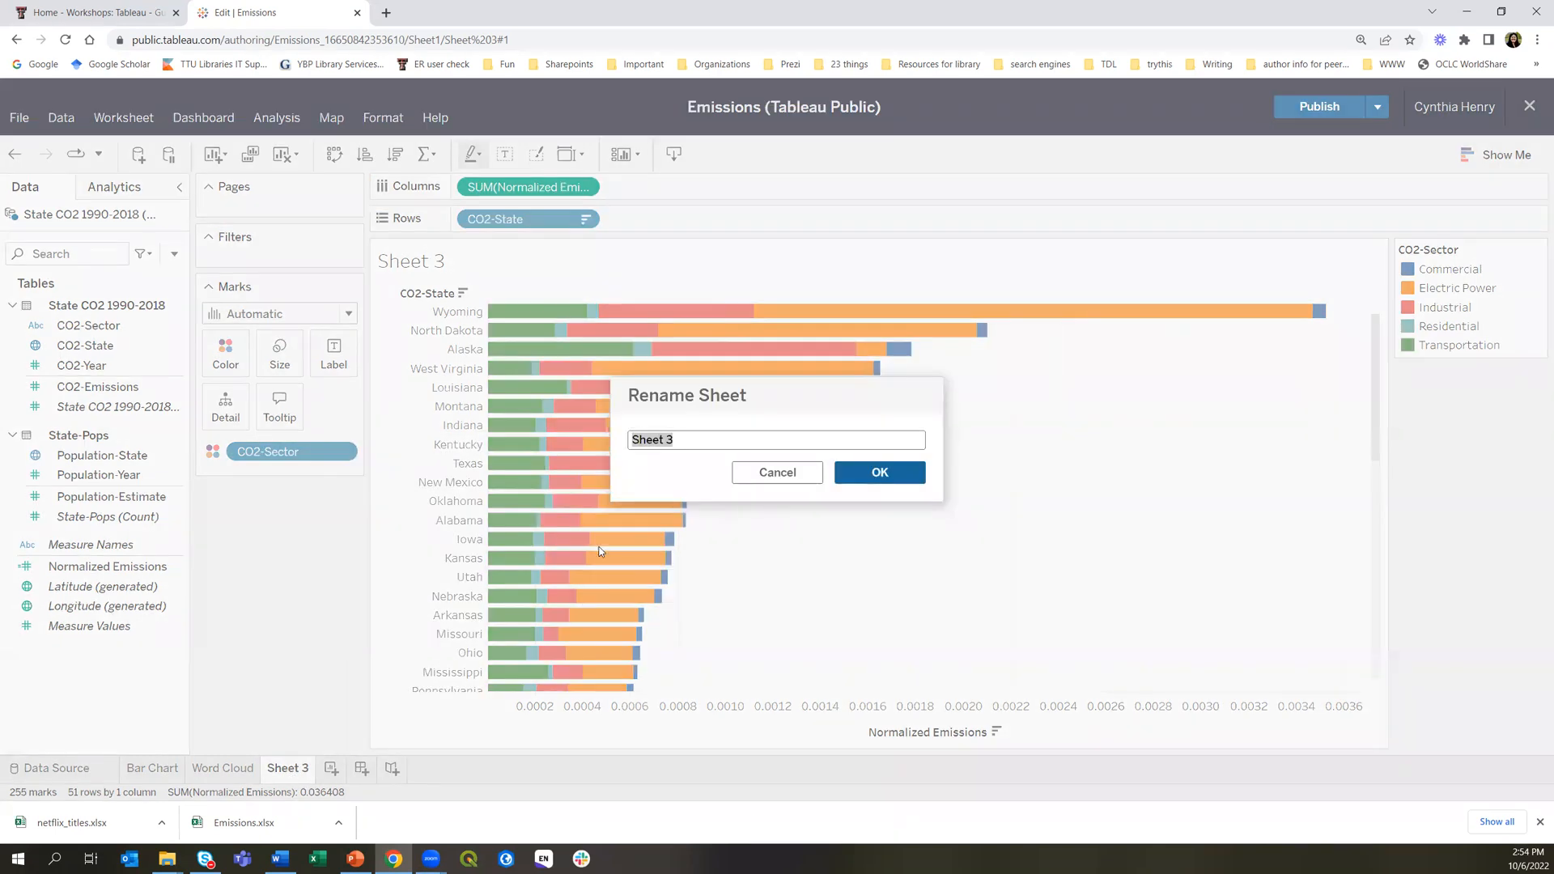
{"action": "type", "text": "Stacked Bar Chart"}
{"action": "left_click", "coordinate": [877, 473]}
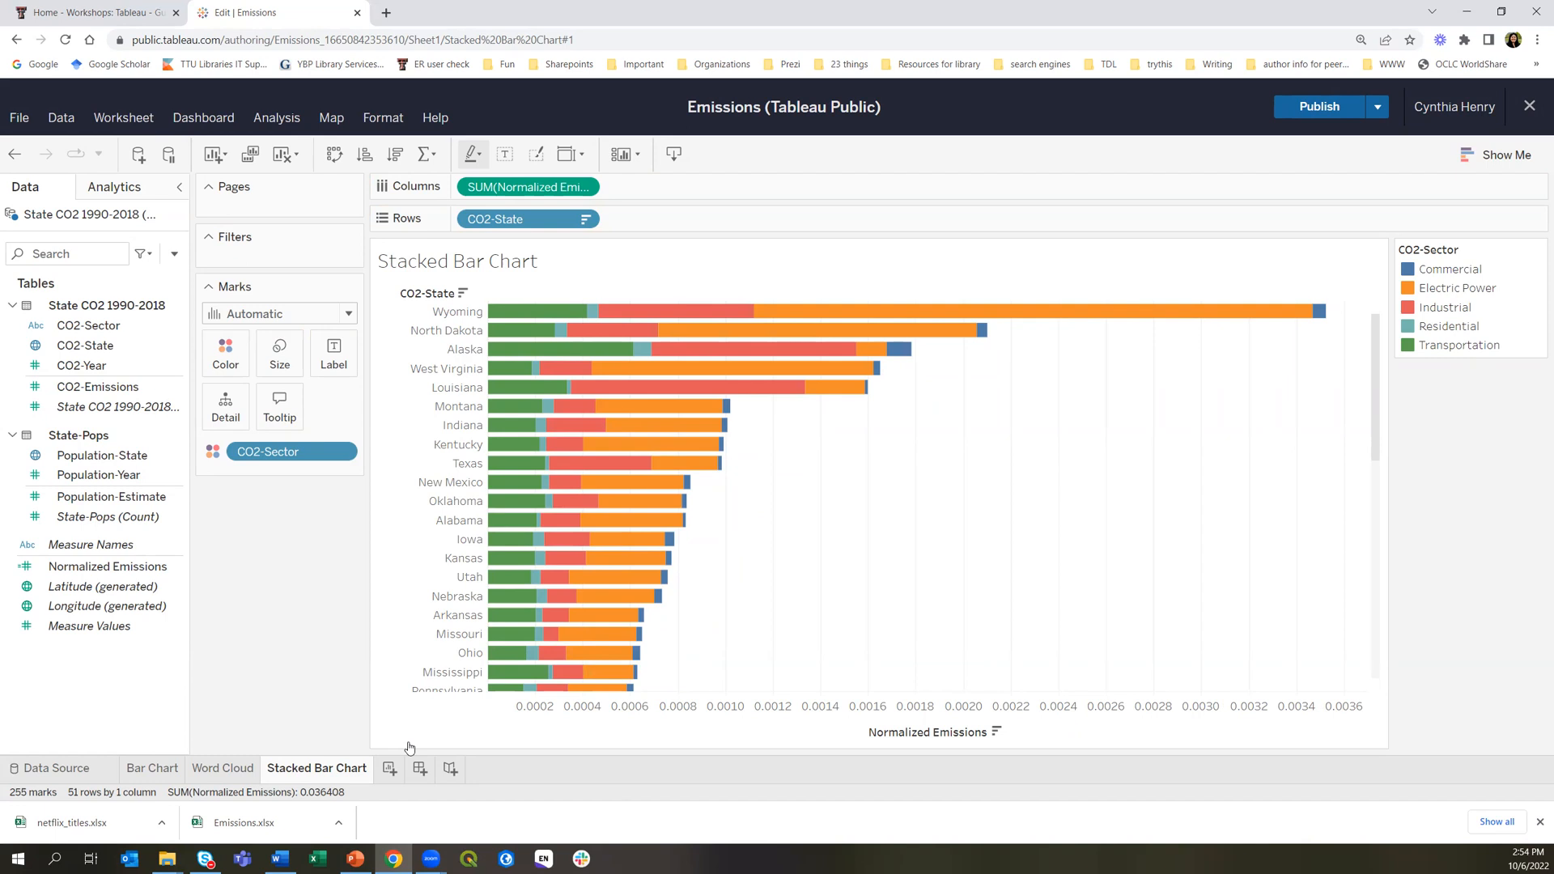
Add a new worksheet and rename it Line Chart
{"action": "left_click", "coordinate": [389, 769]}
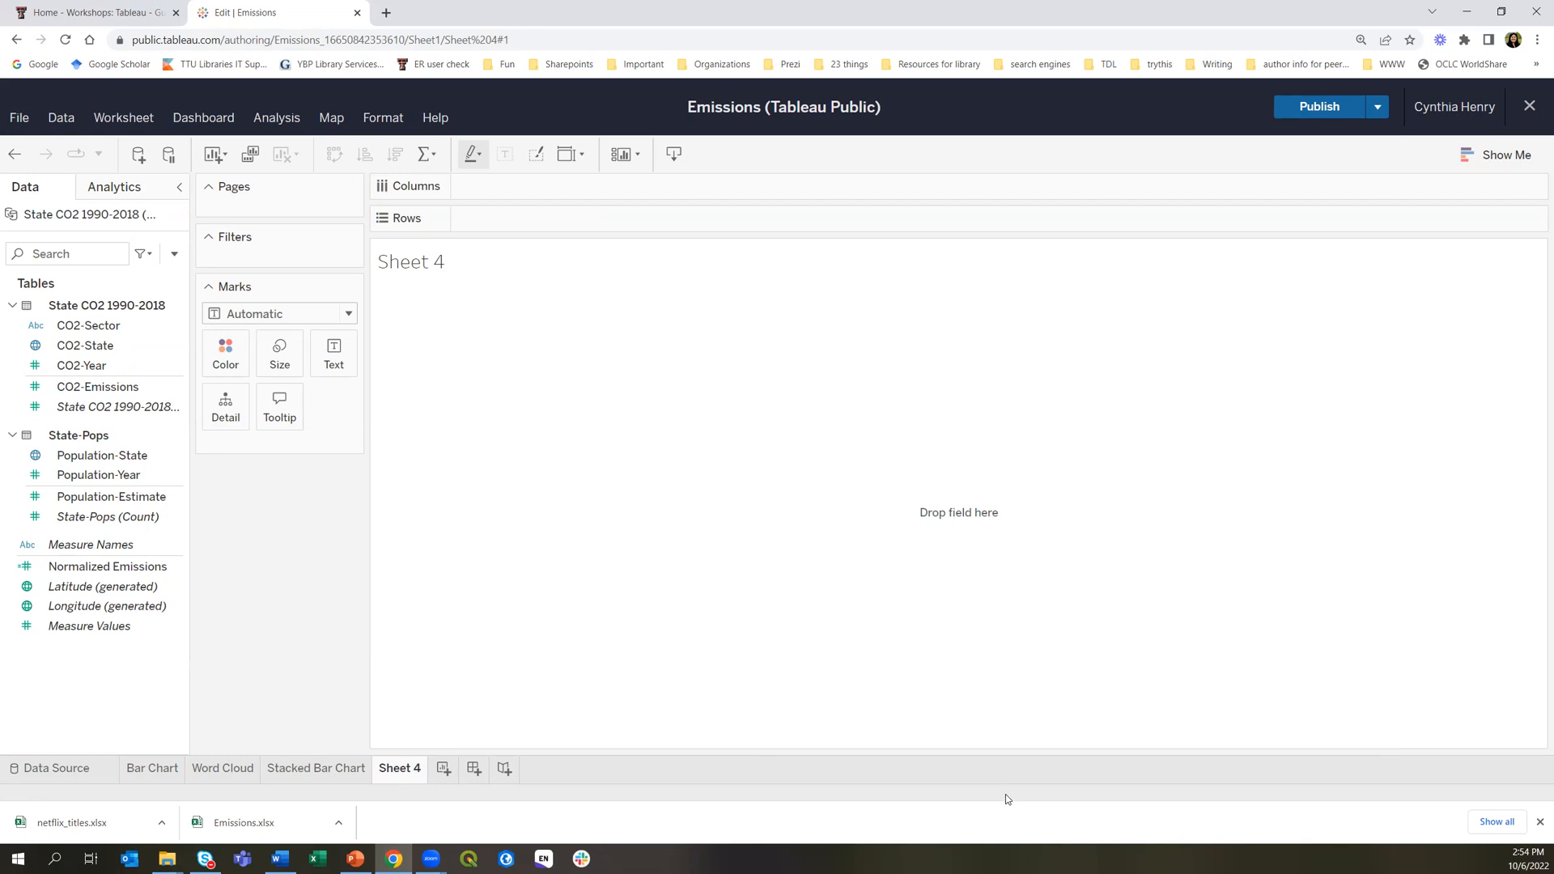
{"action": "right_click", "coordinate": [400, 770]}
{"action": "left_click", "coordinate": [441, 576]}
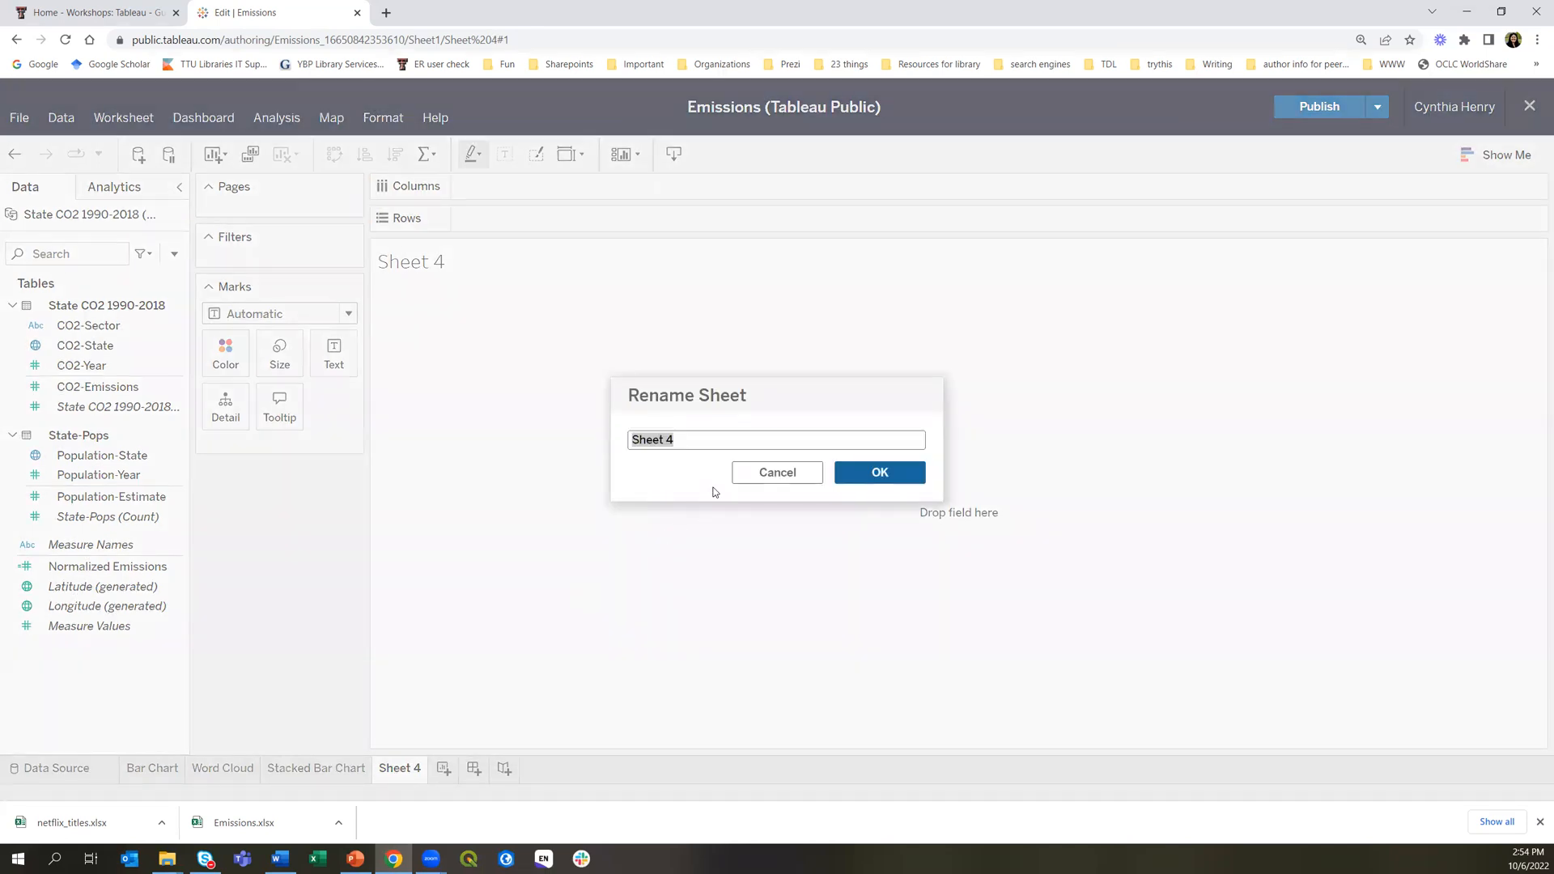
{"action": "type", "text": "Line Chart"}
{"action": "left_click", "coordinate": [870, 476]}
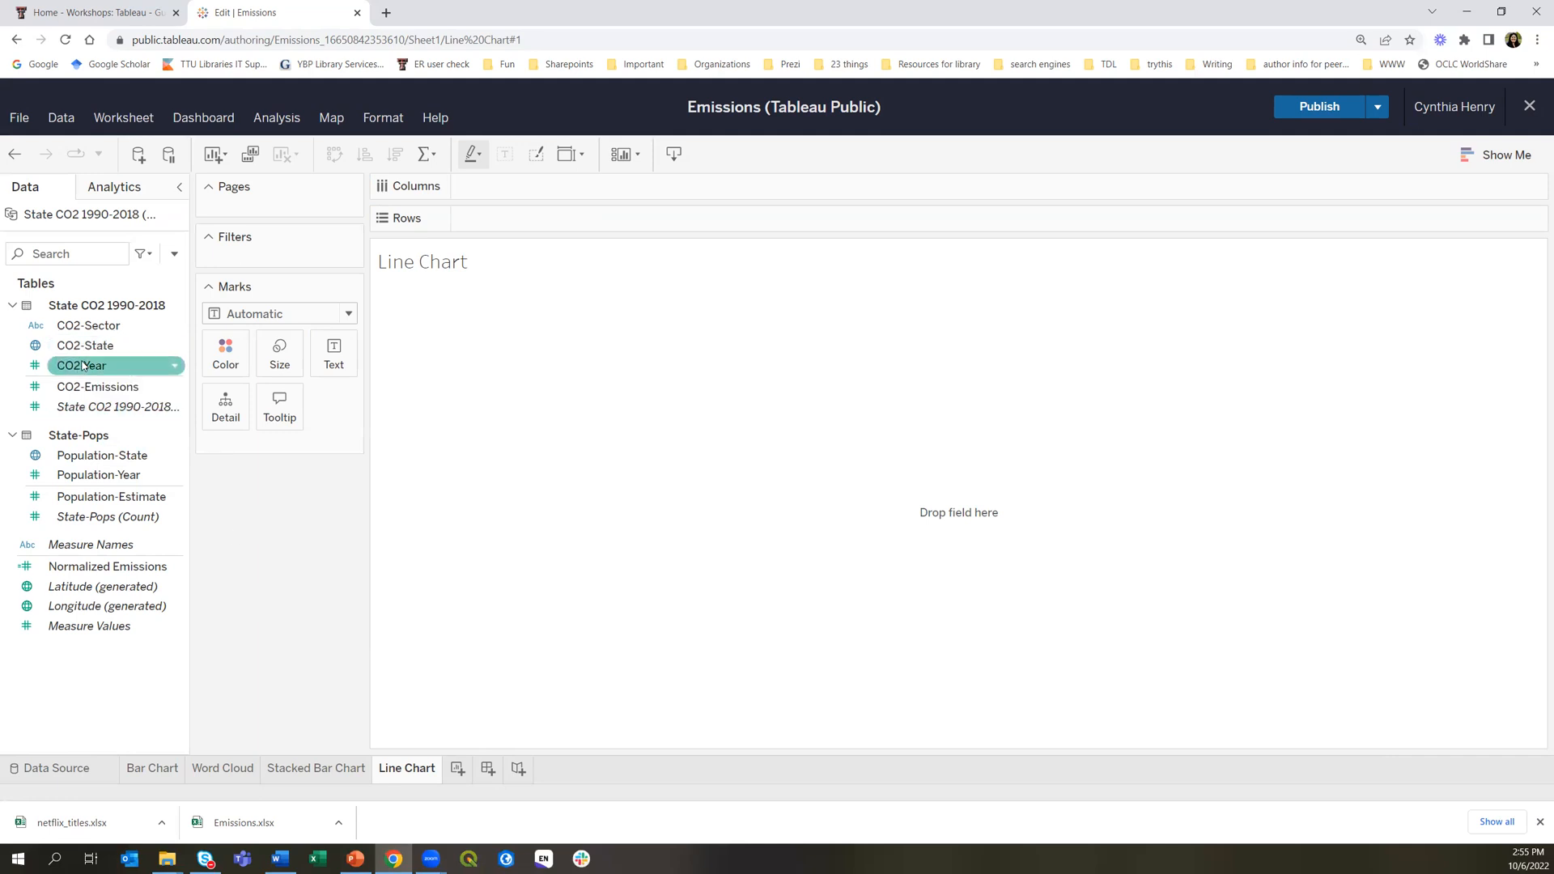
Plot Normalized Emissions against CO2-Year, with the years as columns and the emissions as rows
{"action": "left_click_drag", "start_coordinate": [82, 366], "coordinate": [522, 181]}
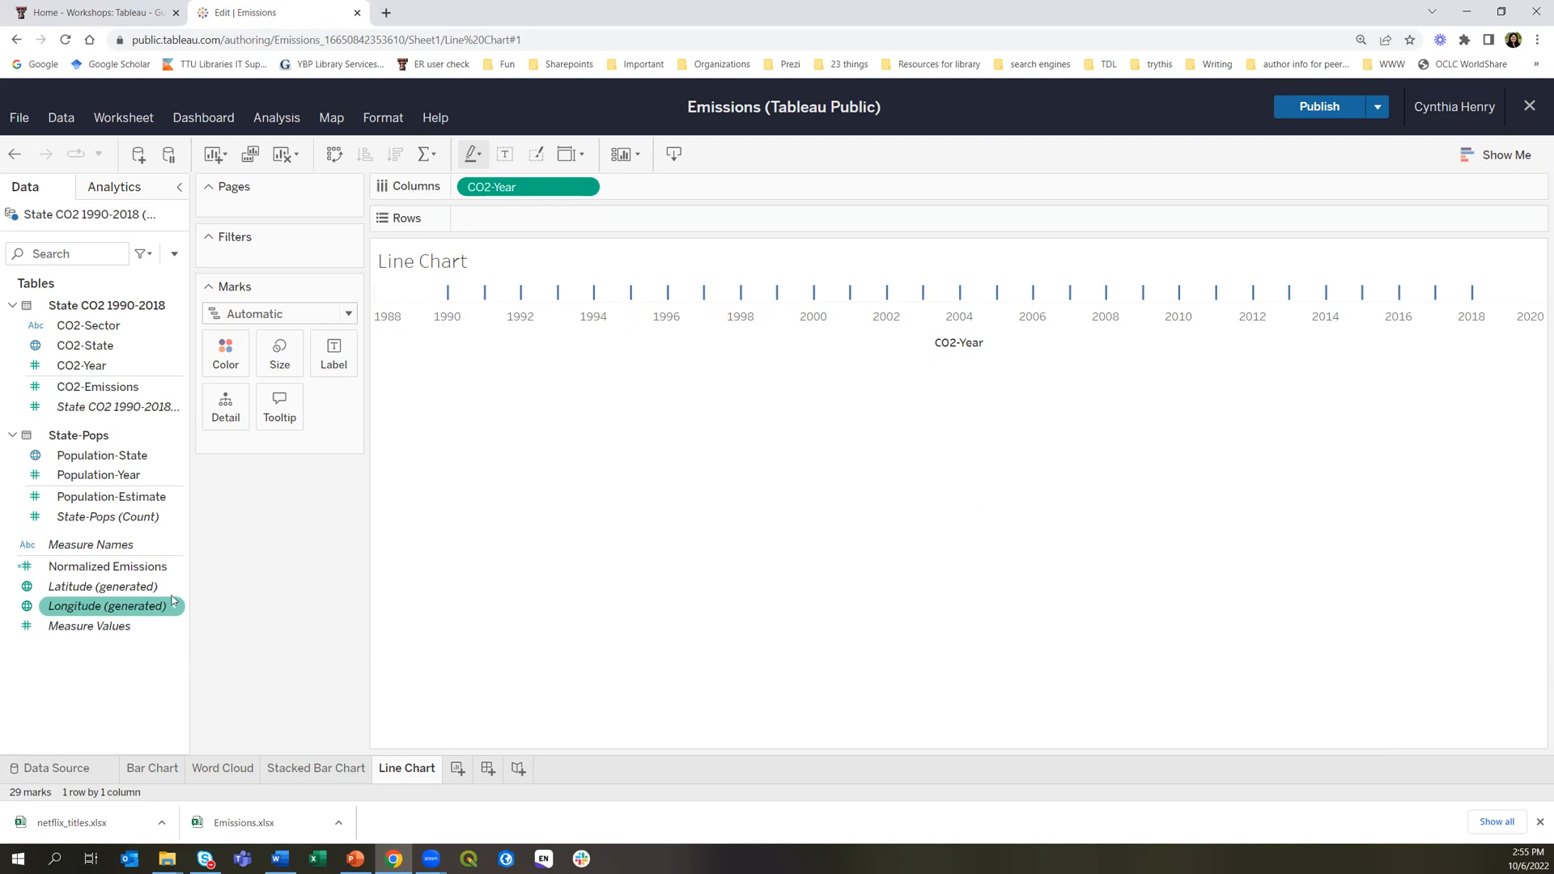
{"action": "left_click", "coordinate": [109, 567]}
{"action": "left_click_drag", "start_coordinate": [194, 534], "coordinate": [546, 214]}
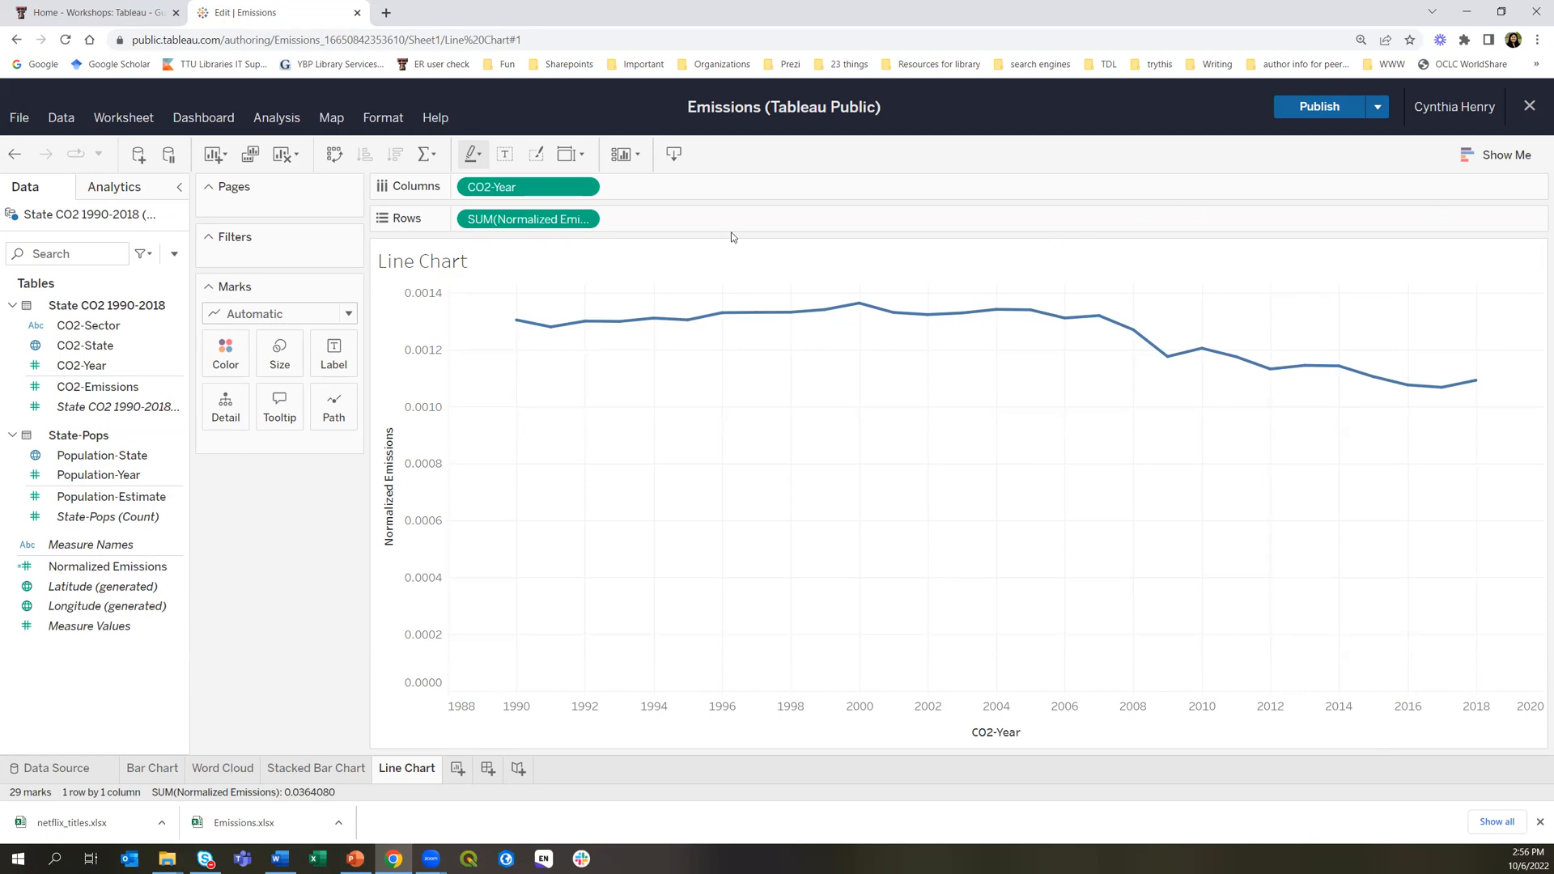
Try Average as the aggregation for Normalized Emissions in the line chart and set it back to Sum
{"action": "right_click", "coordinate": [551, 219]}
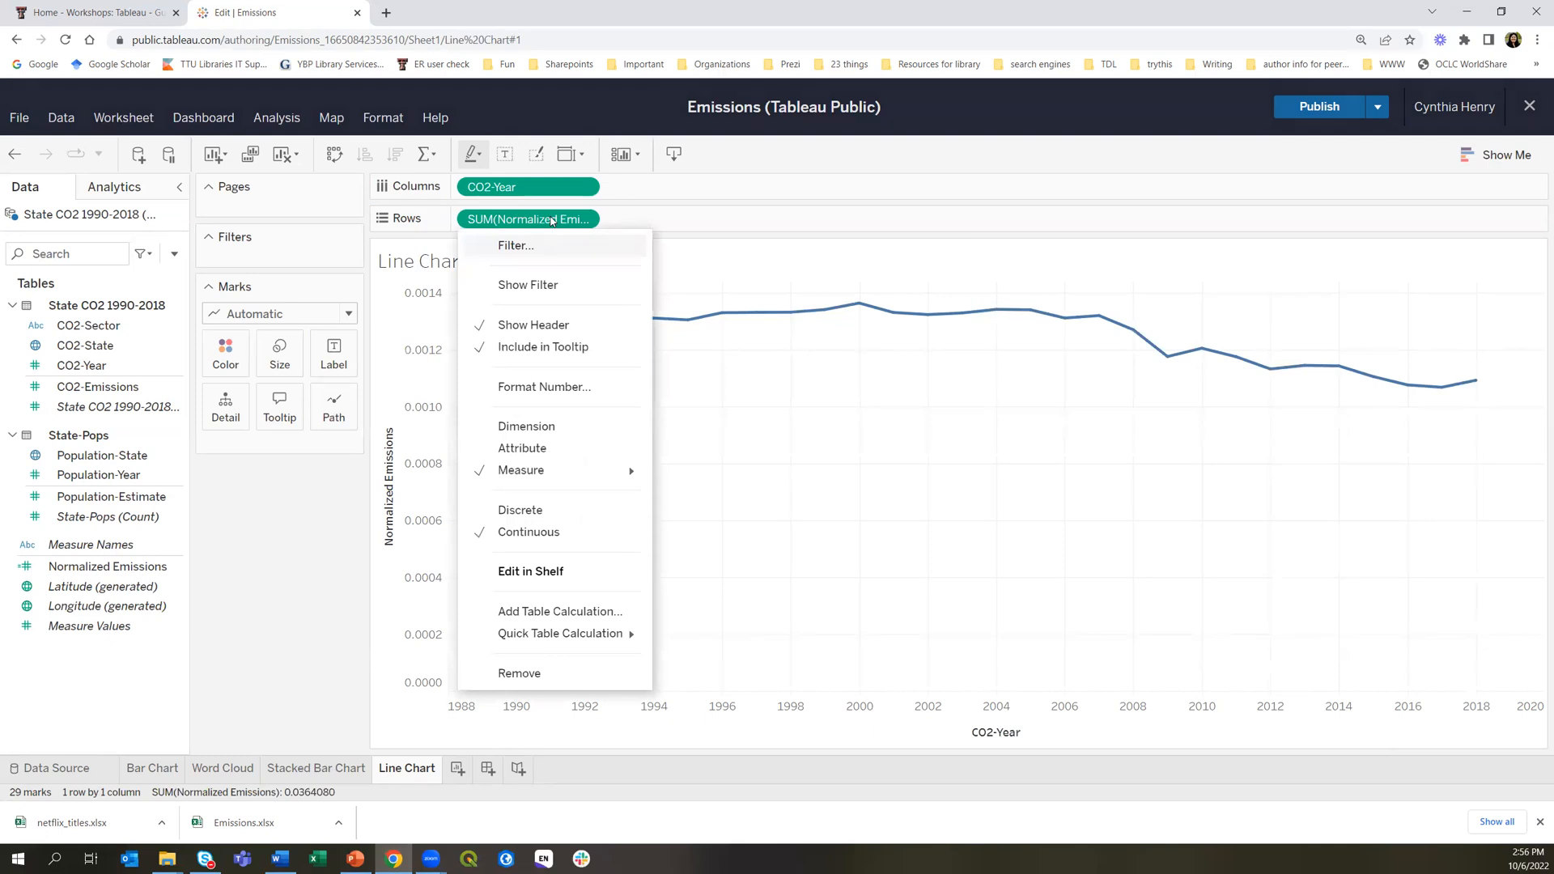
{"action": "mouse_move", "coordinate": [571, 472]}
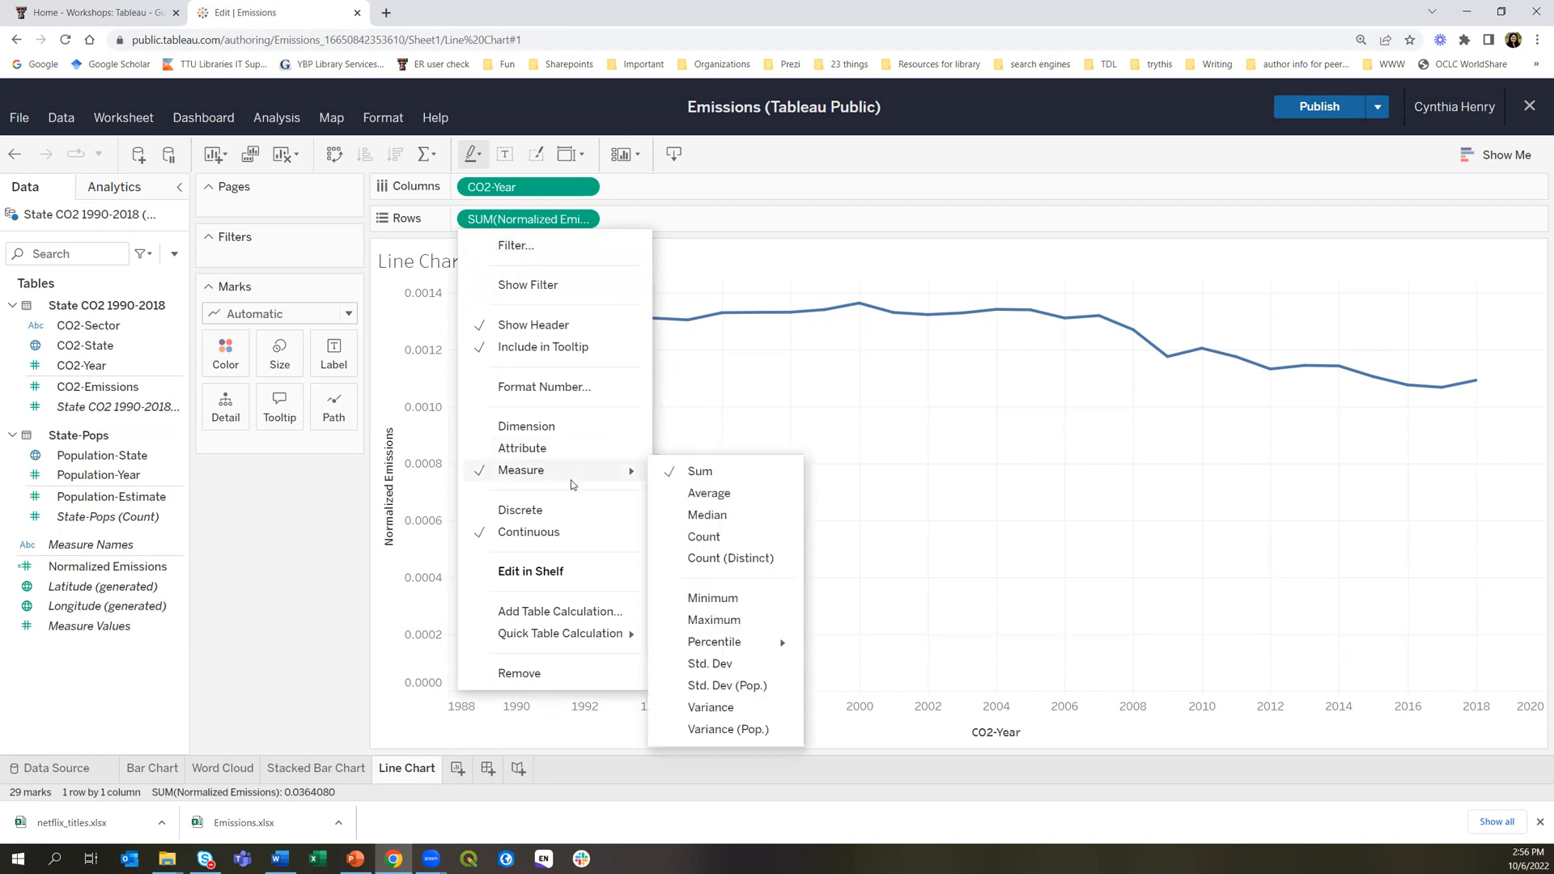
{"action": "left_click", "coordinate": [709, 497]}
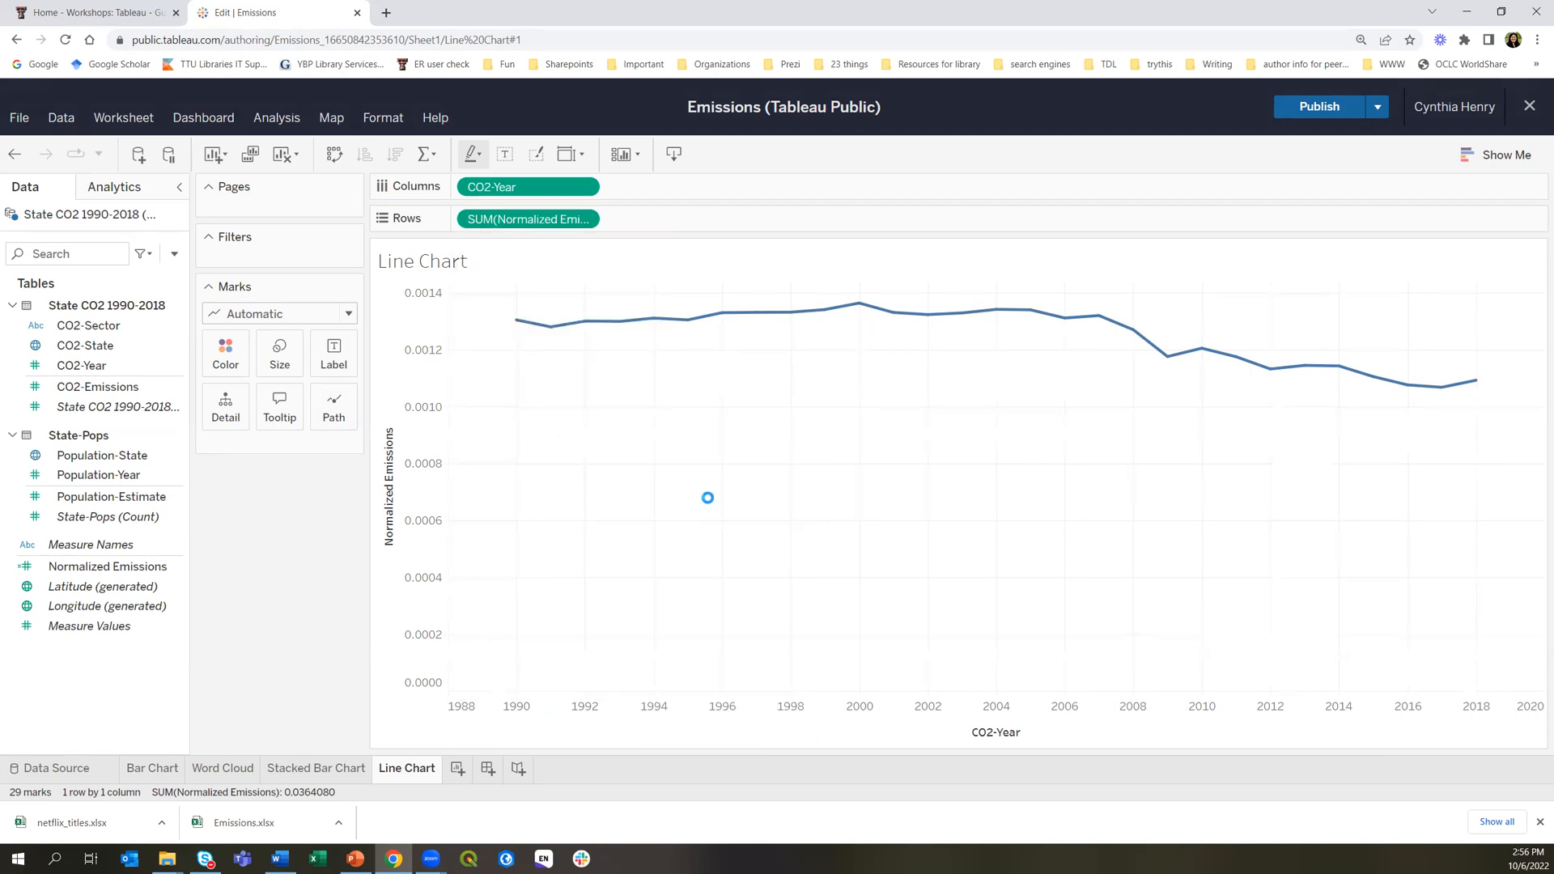
{"action": "left_click", "coordinate": [482, 226]}
{"action": "mouse_move", "coordinate": [521, 470]}
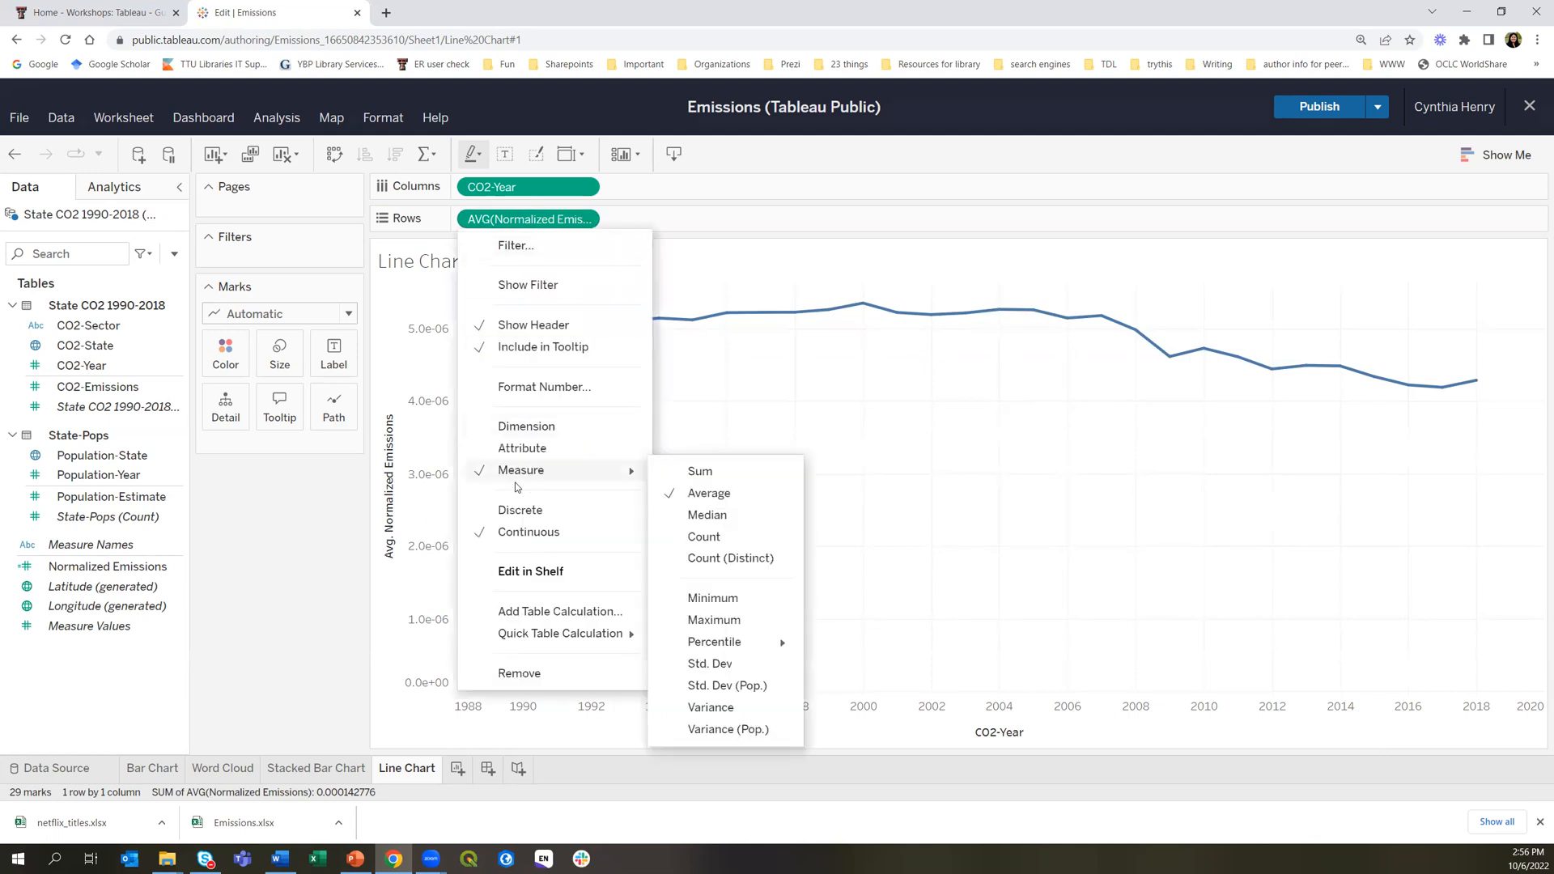
{"action": "left_click", "coordinate": [692, 471]}
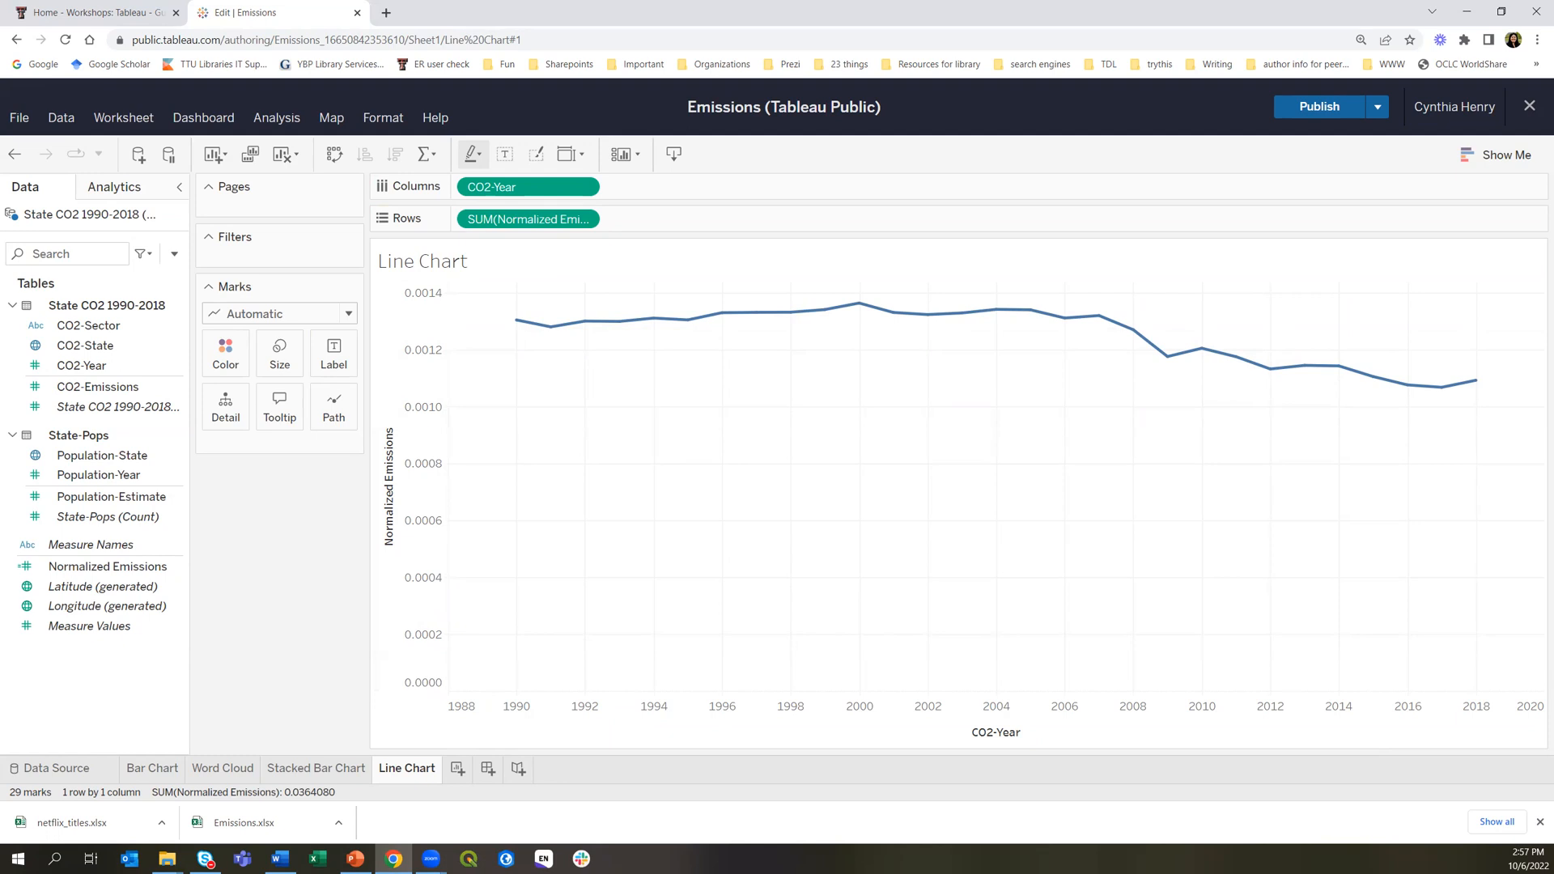
Try coloring the emissions line by CO2-Sector and remove the field from the marks again
{"action": "left_click", "coordinate": [97, 327]}
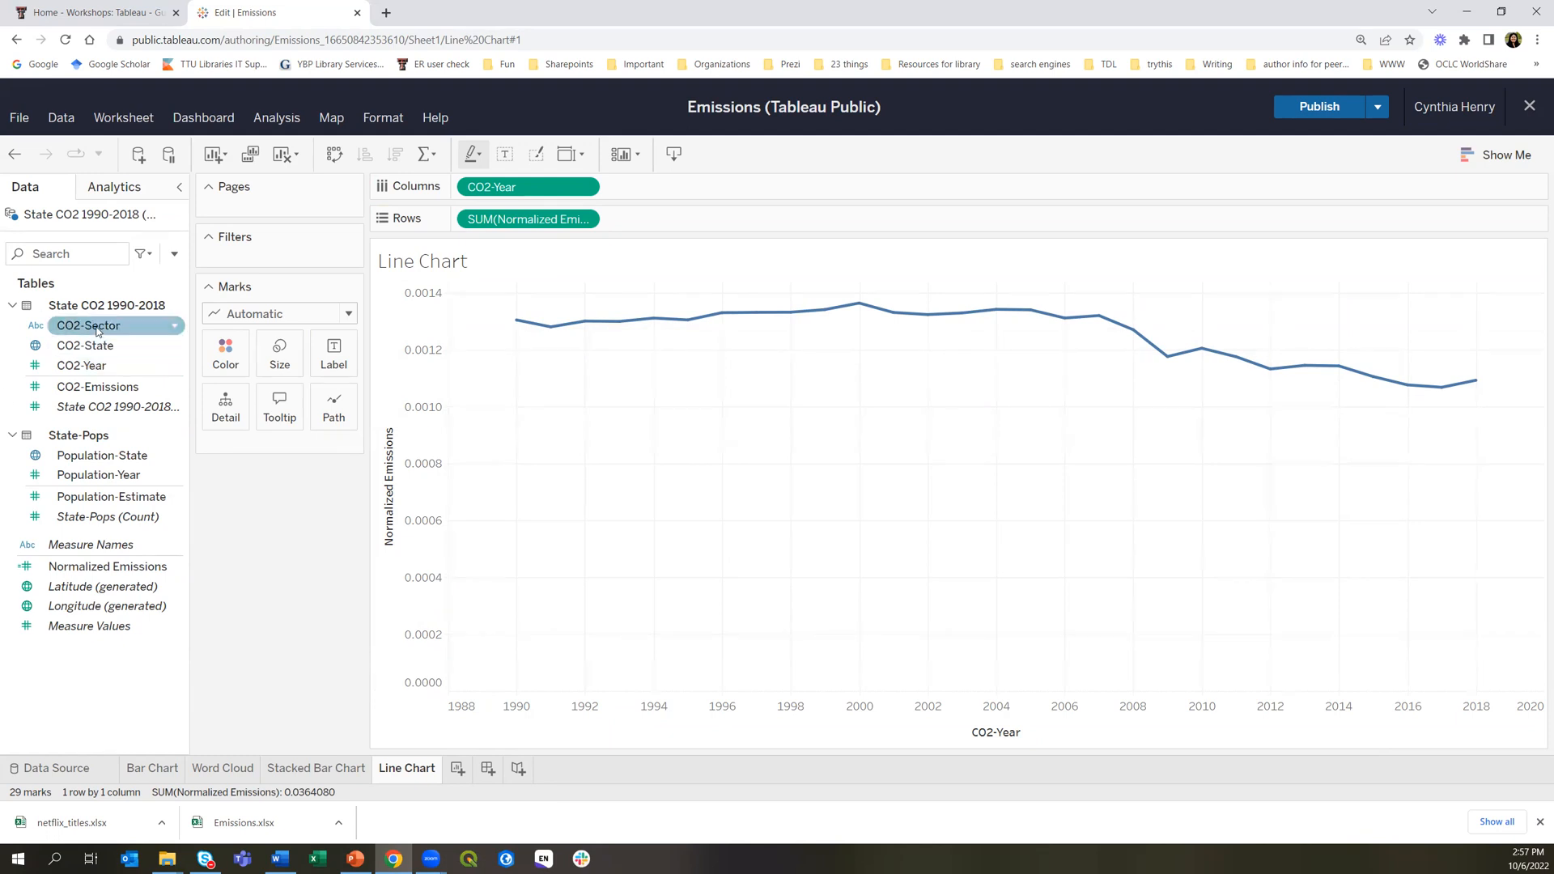
{"action": "left_click_drag", "start_coordinate": [97, 328], "coordinate": [226, 364]}
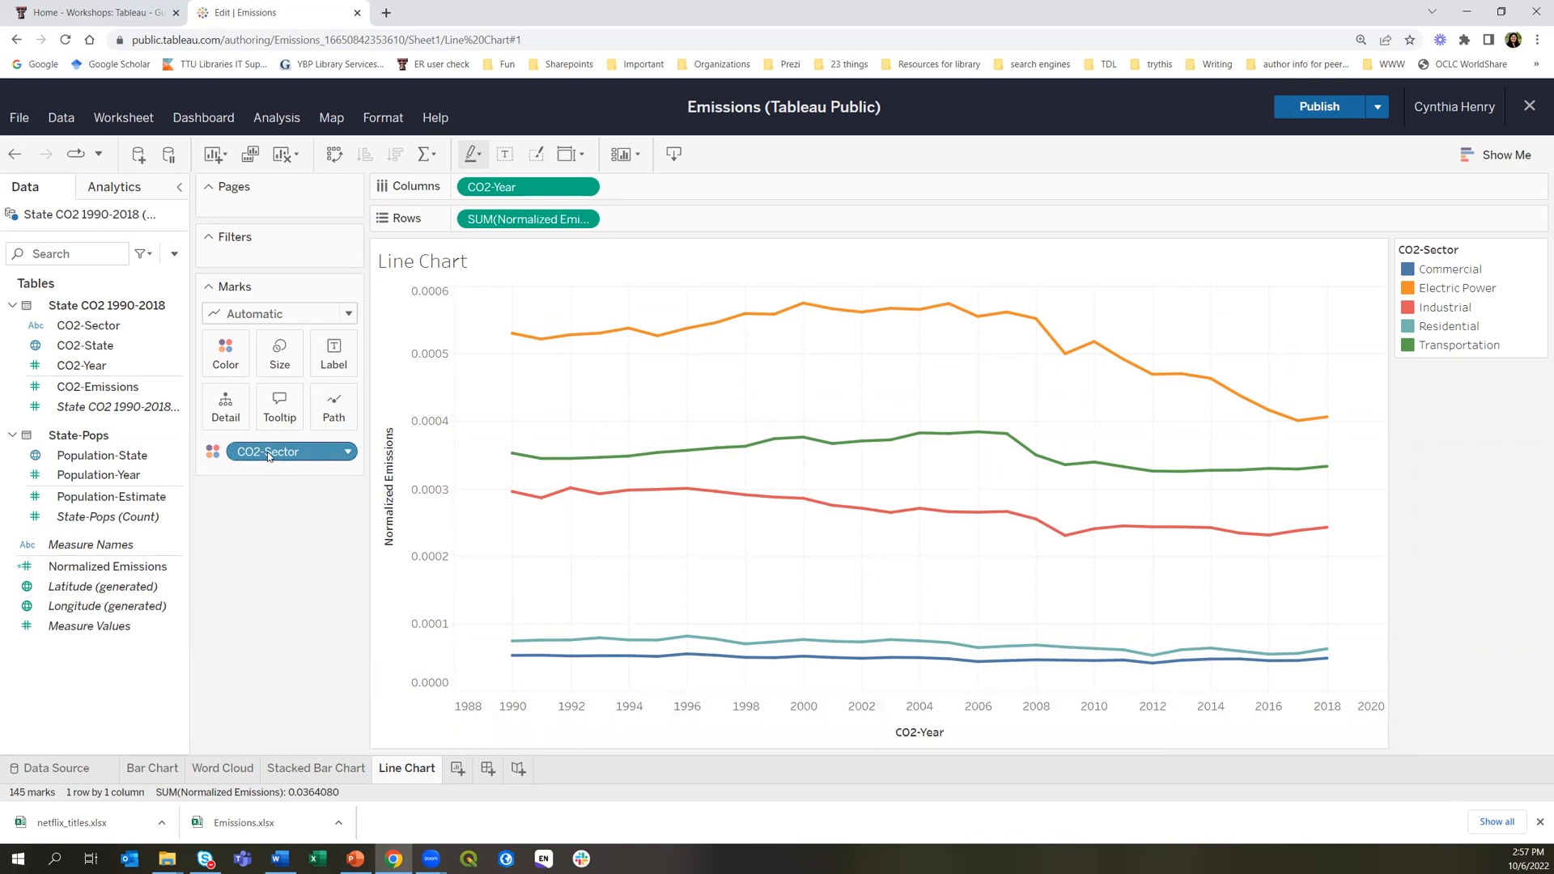
{"action": "left_click_drag", "start_coordinate": [268, 456], "coordinate": [232, 548]}
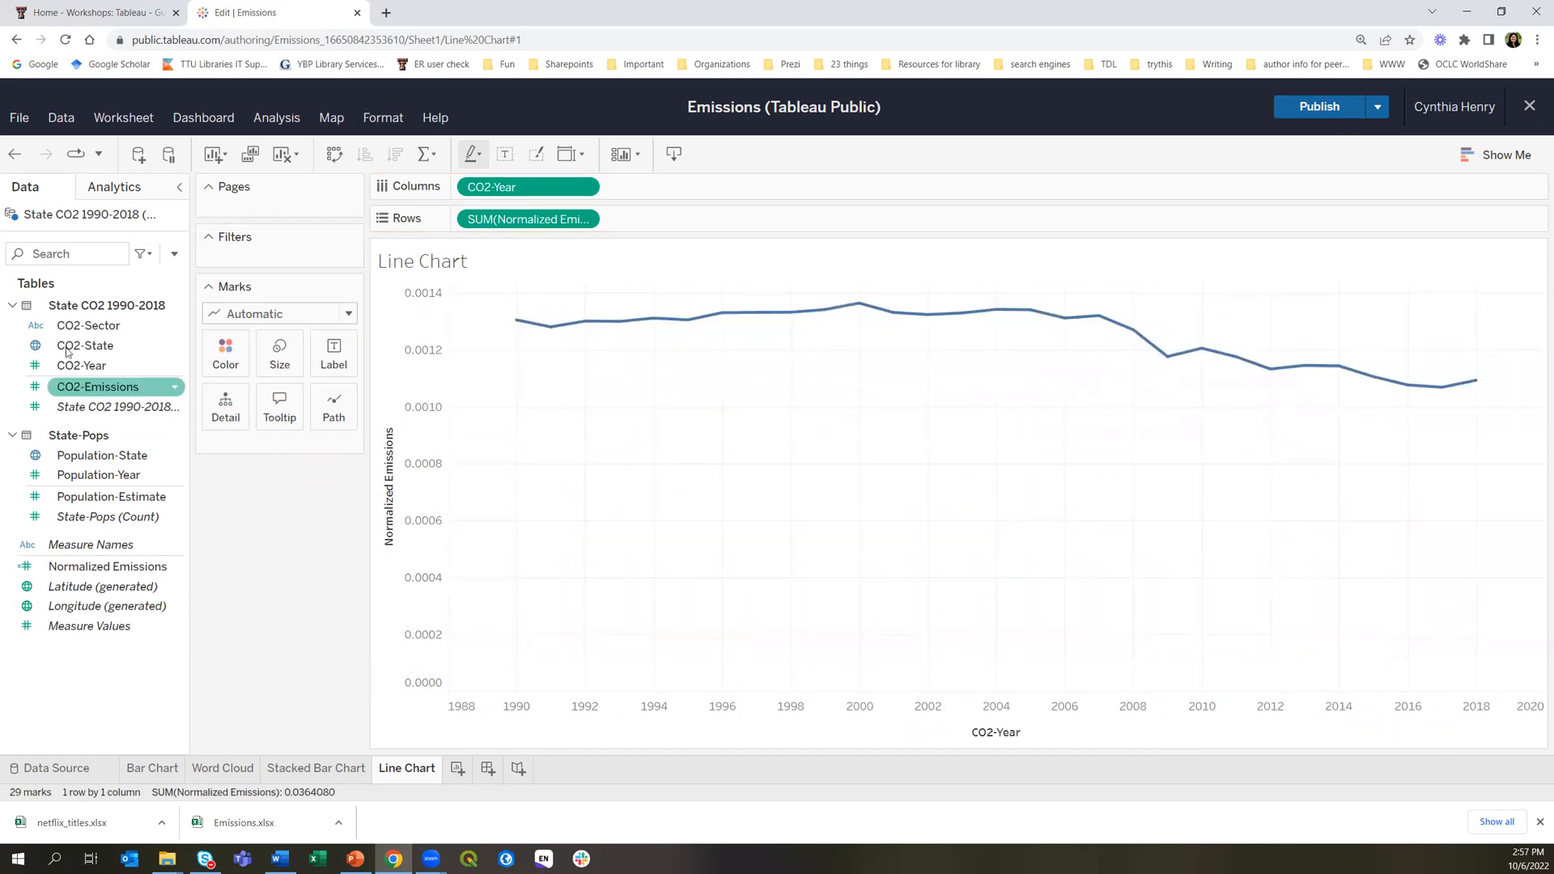
Split the emissions line by CO2-Sector as detail, switch the field to color, and label the lines with CO2-Sector
{"action": "left_click_drag", "start_coordinate": [81, 323], "coordinate": [232, 419]}
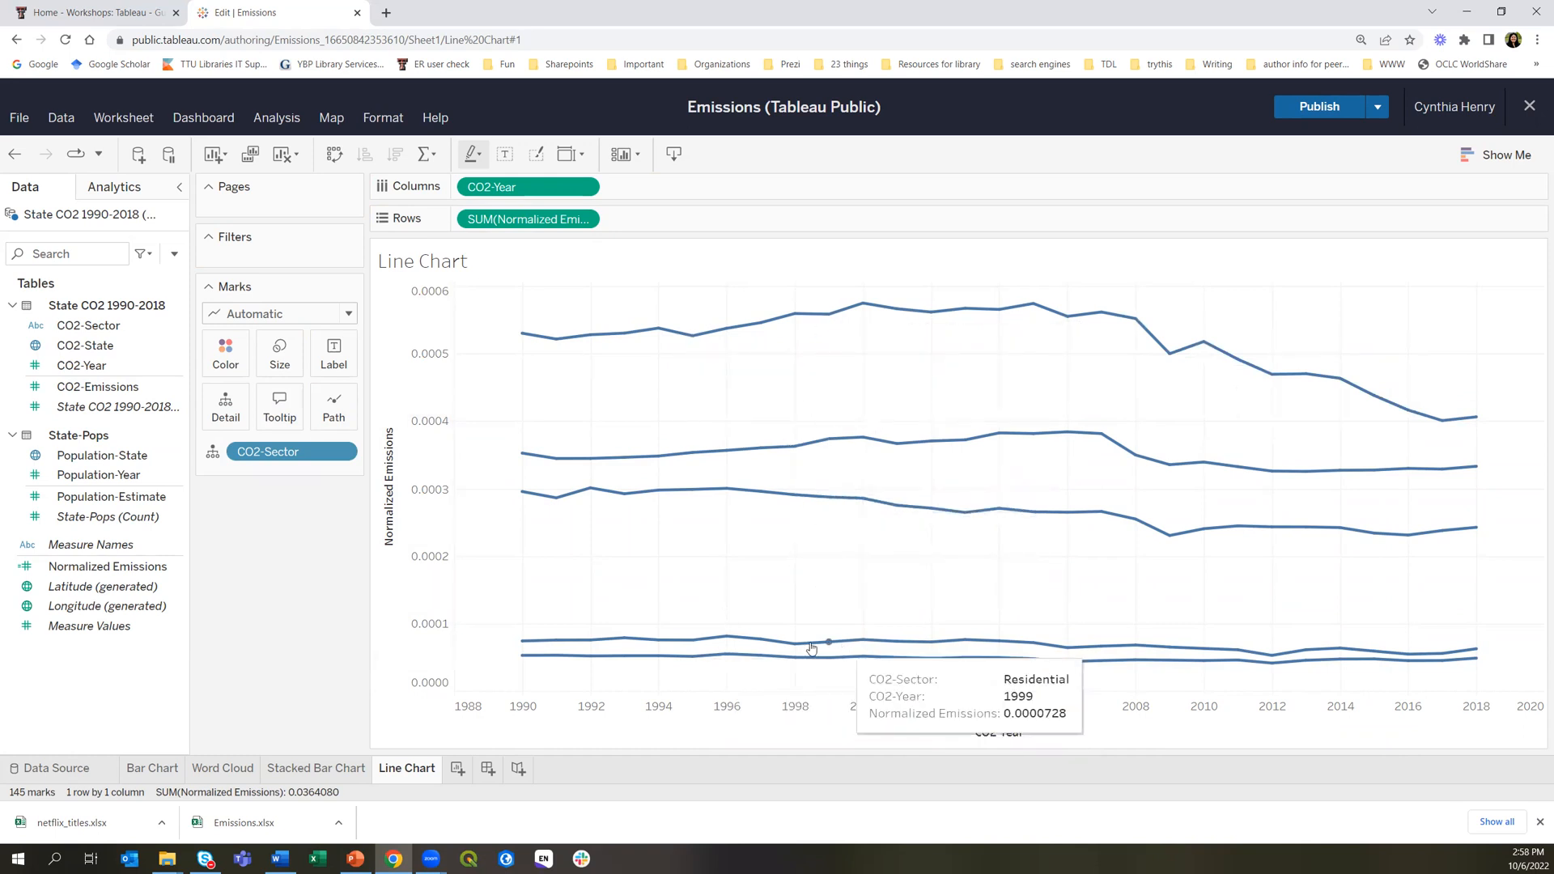
{"action": "left_click_drag", "start_coordinate": [256, 458], "coordinate": [233, 357]}
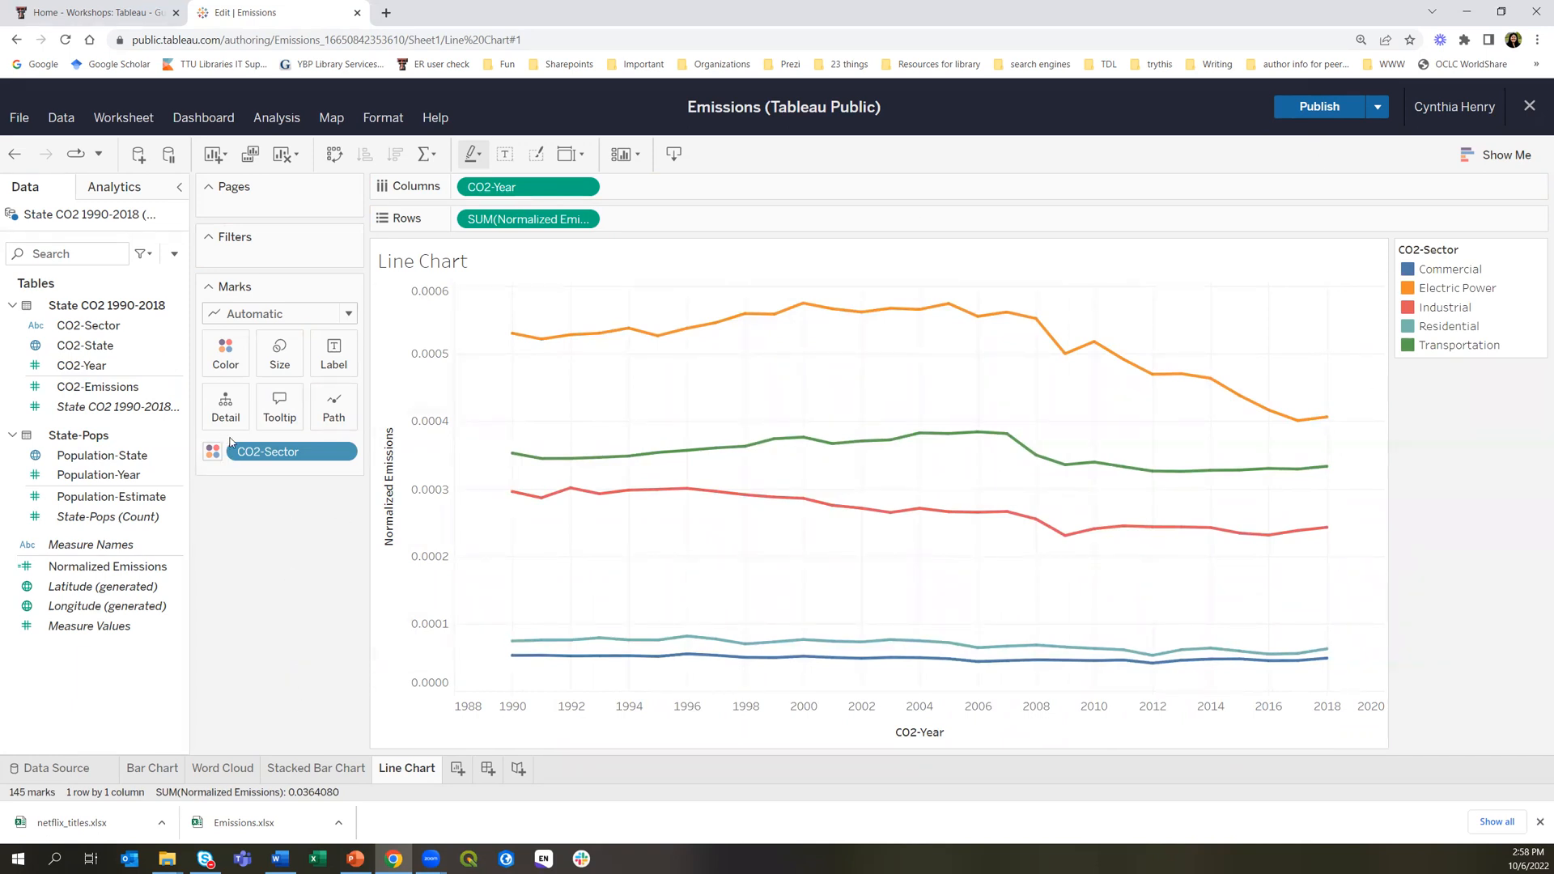
{"action": "left_click_drag", "start_coordinate": [107, 330], "coordinate": [345, 352]}
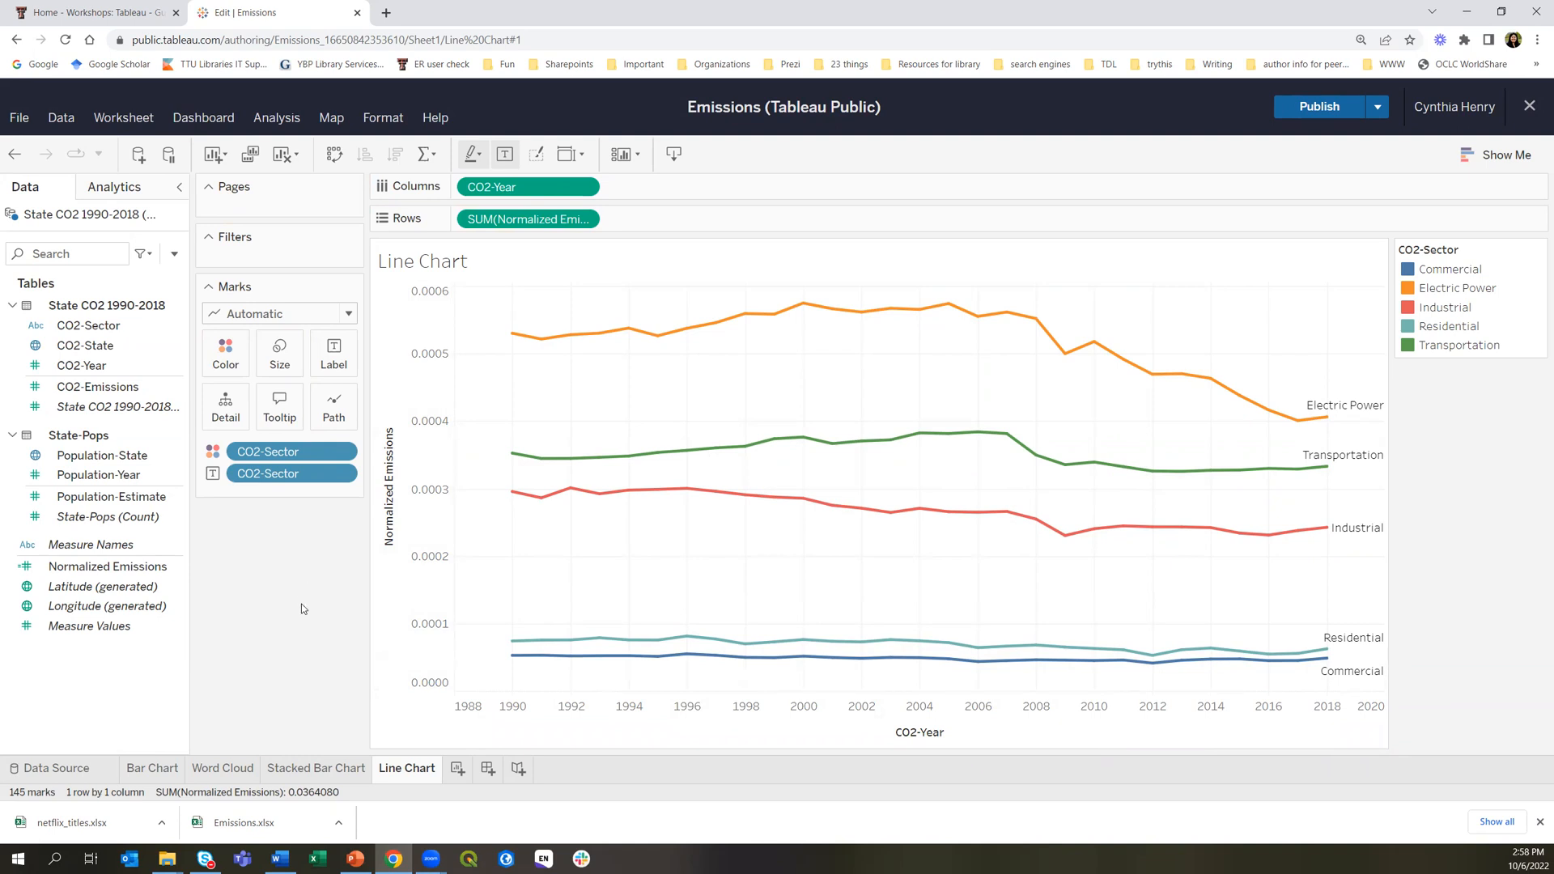
Add a new worksheet and rename it Map
{"action": "left_click", "coordinate": [458, 769]}
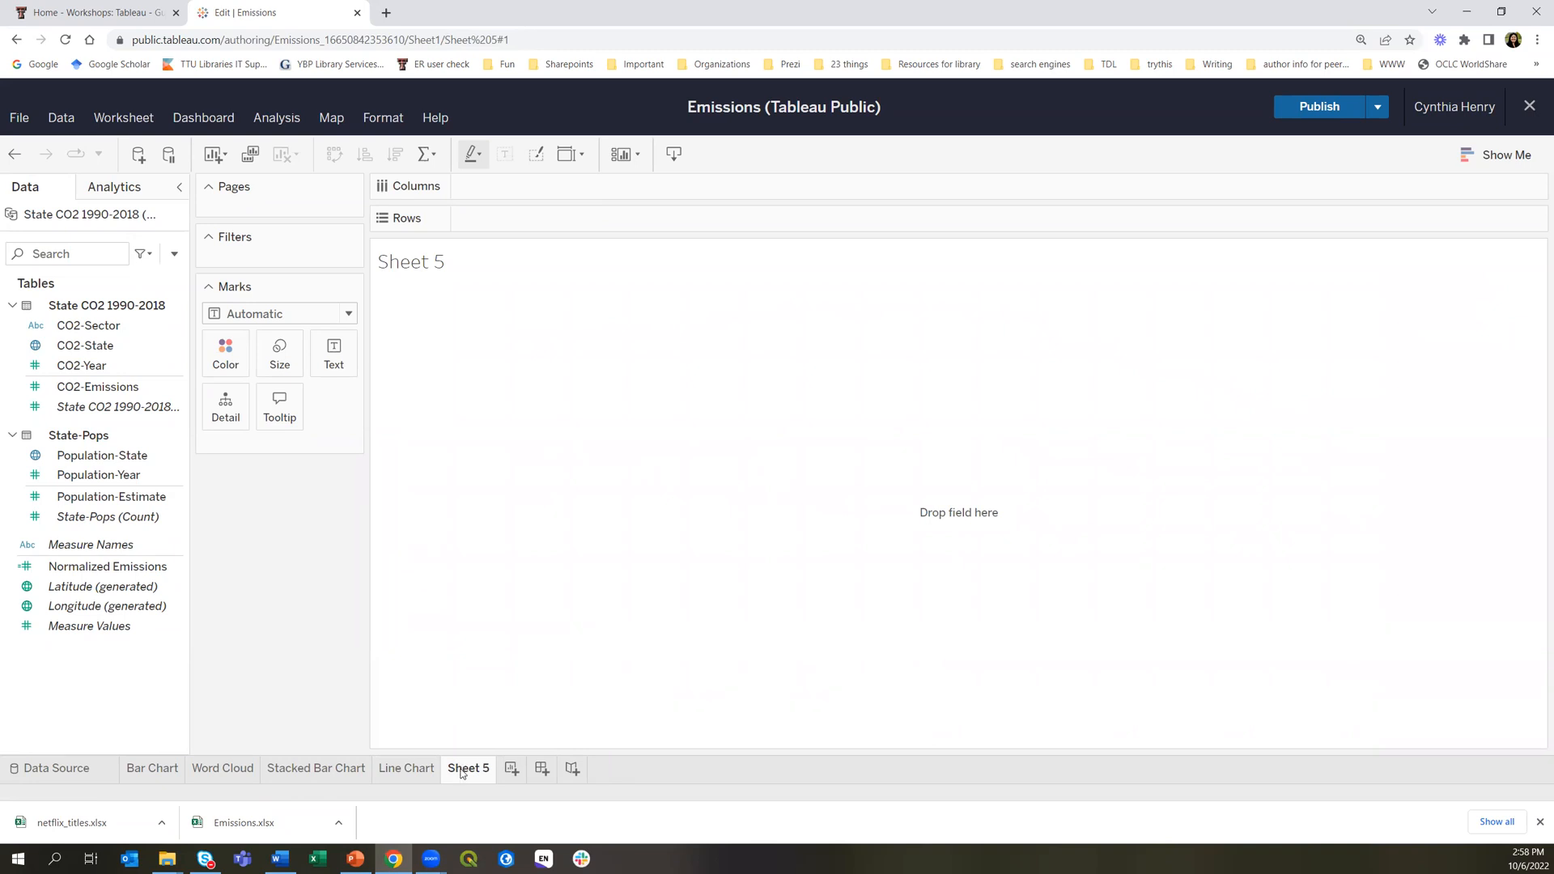
{"action": "right_click", "coordinate": [462, 771]}
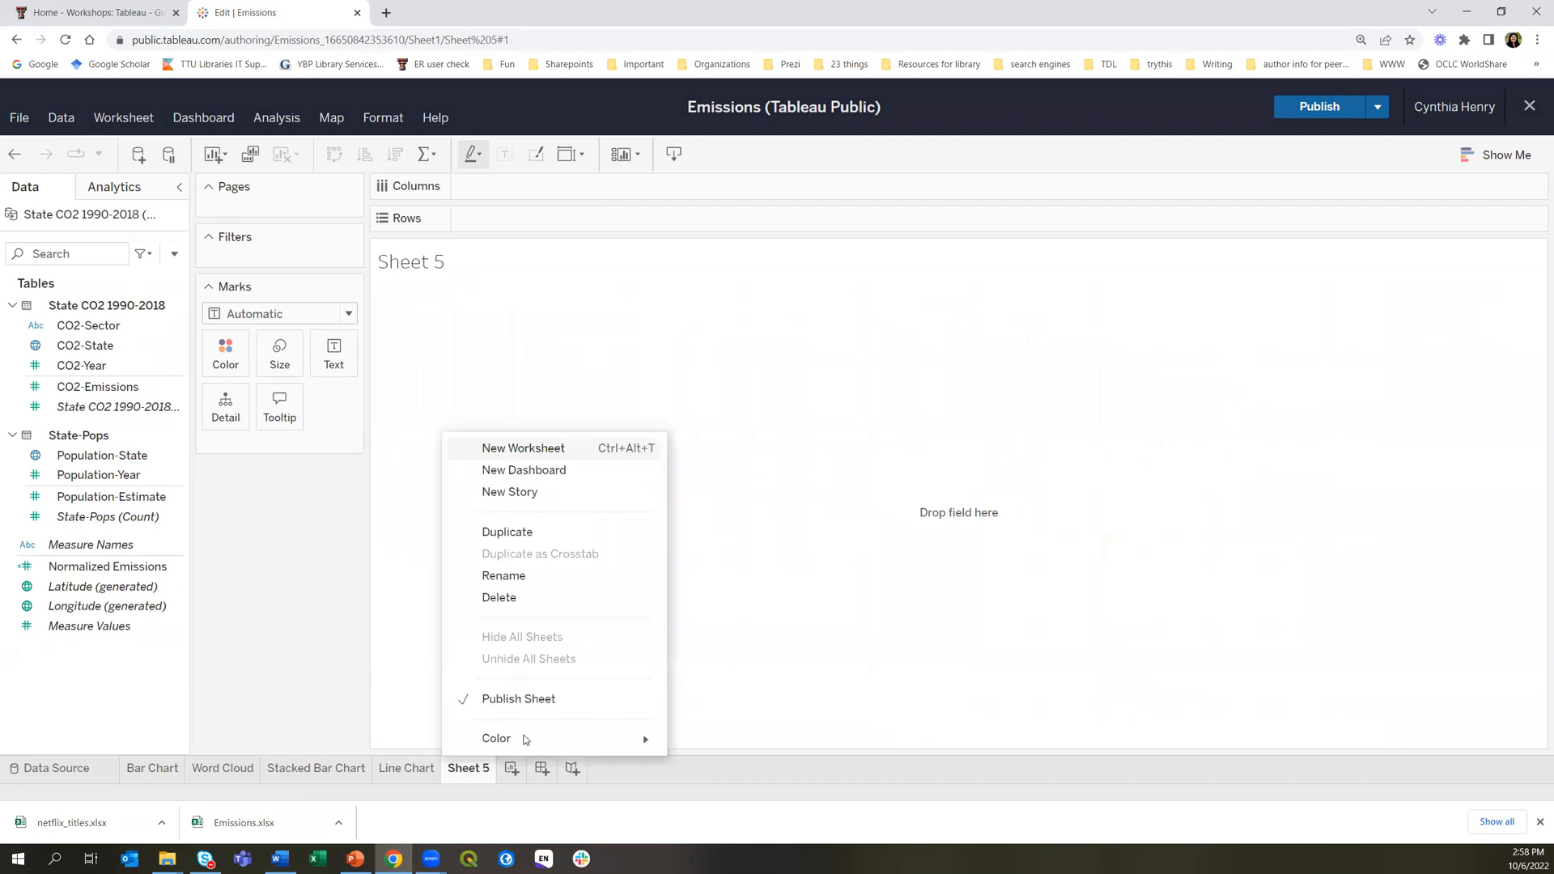
{"action": "left_click", "coordinate": [501, 579]}
{"action": "type", "text": "Map"}
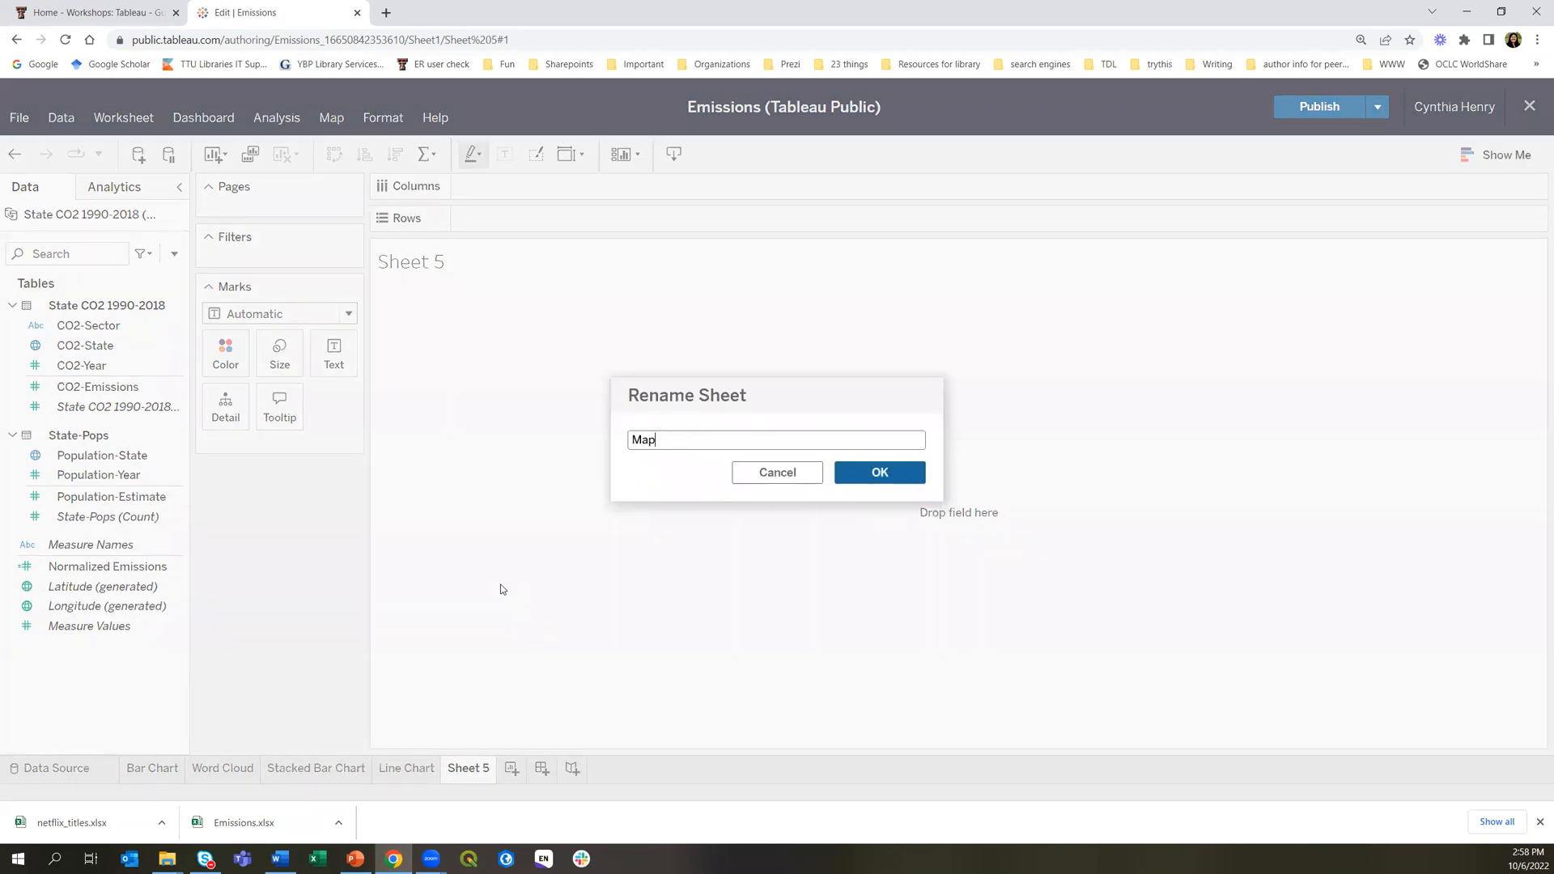
{"action": "left_click", "coordinate": [914, 471]}
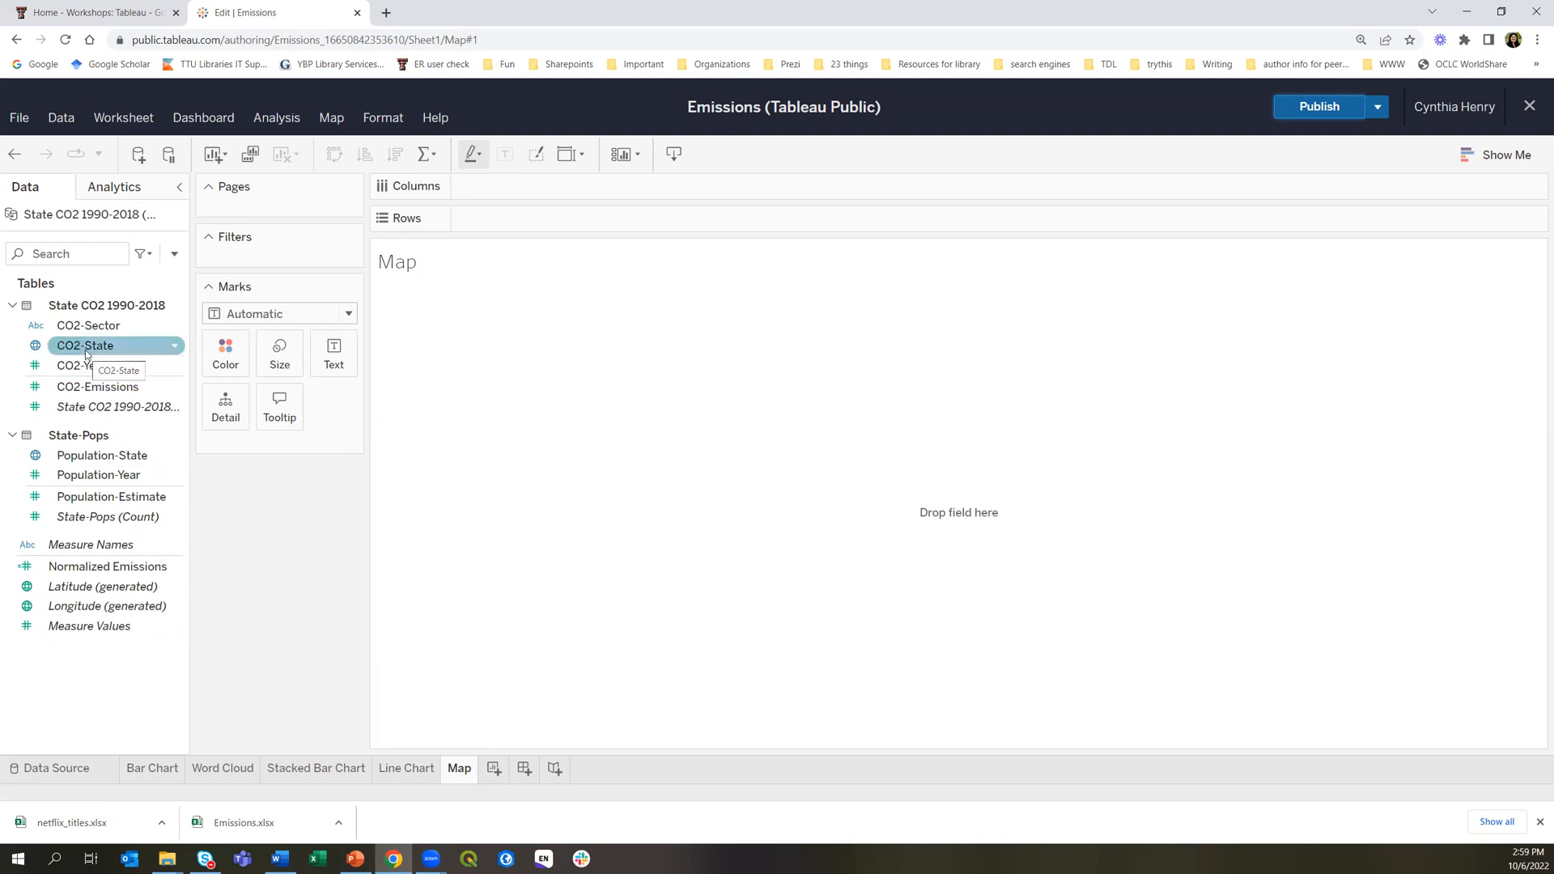
Add CO2-State to the empty Map worksheet to plot the states as points on a map
{"action": "left_click_drag", "start_coordinate": [85, 350], "coordinate": [721, 487]}
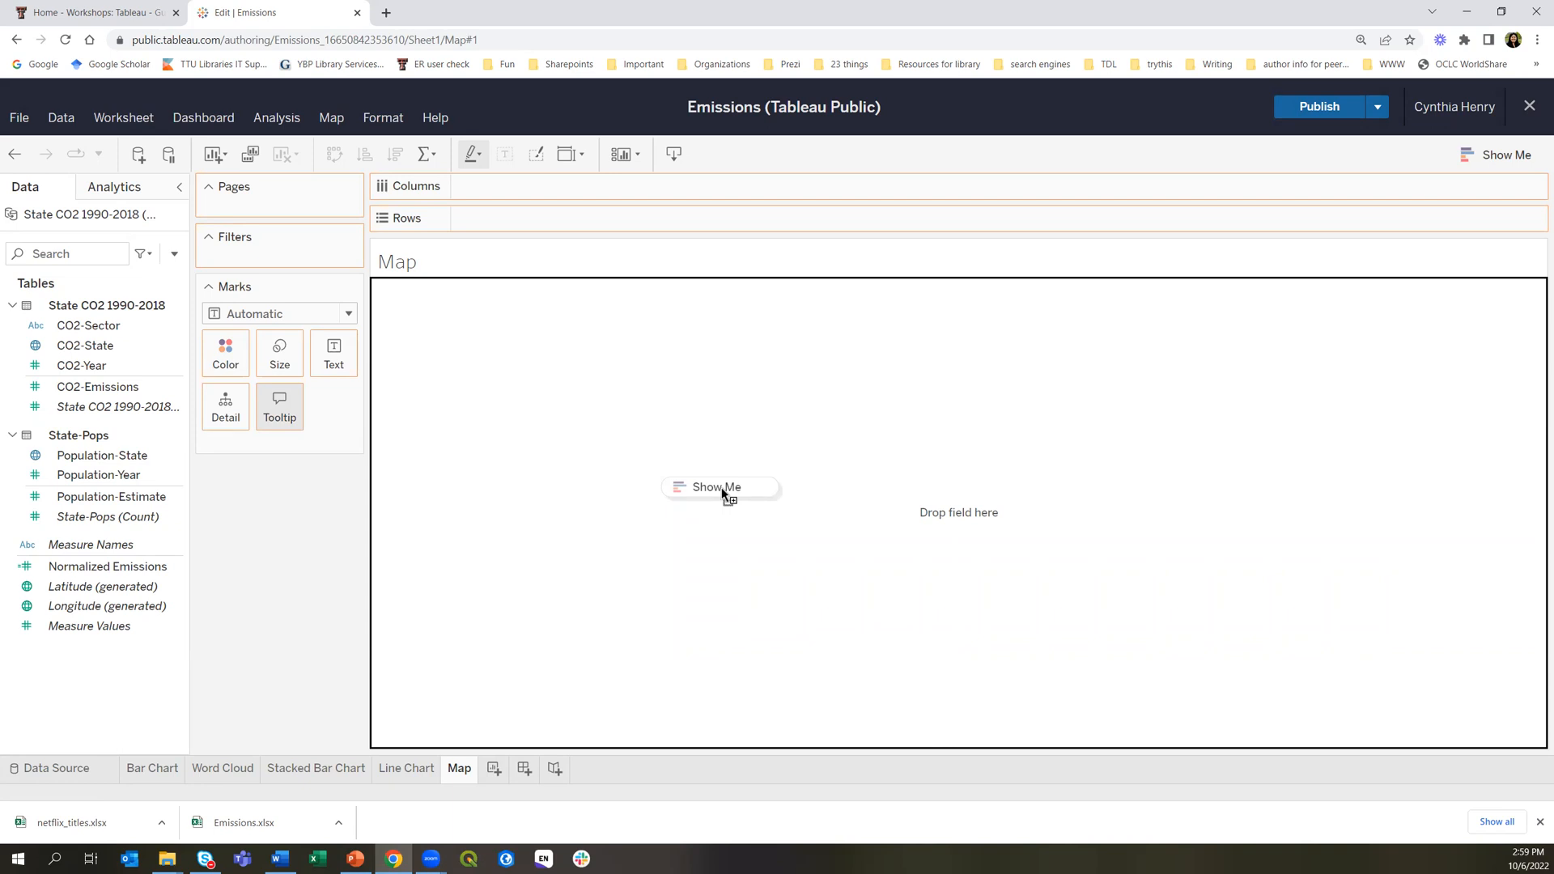
{"action": "left_click_drag", "start_coordinate": [721, 487], "coordinate": [720, 486]}
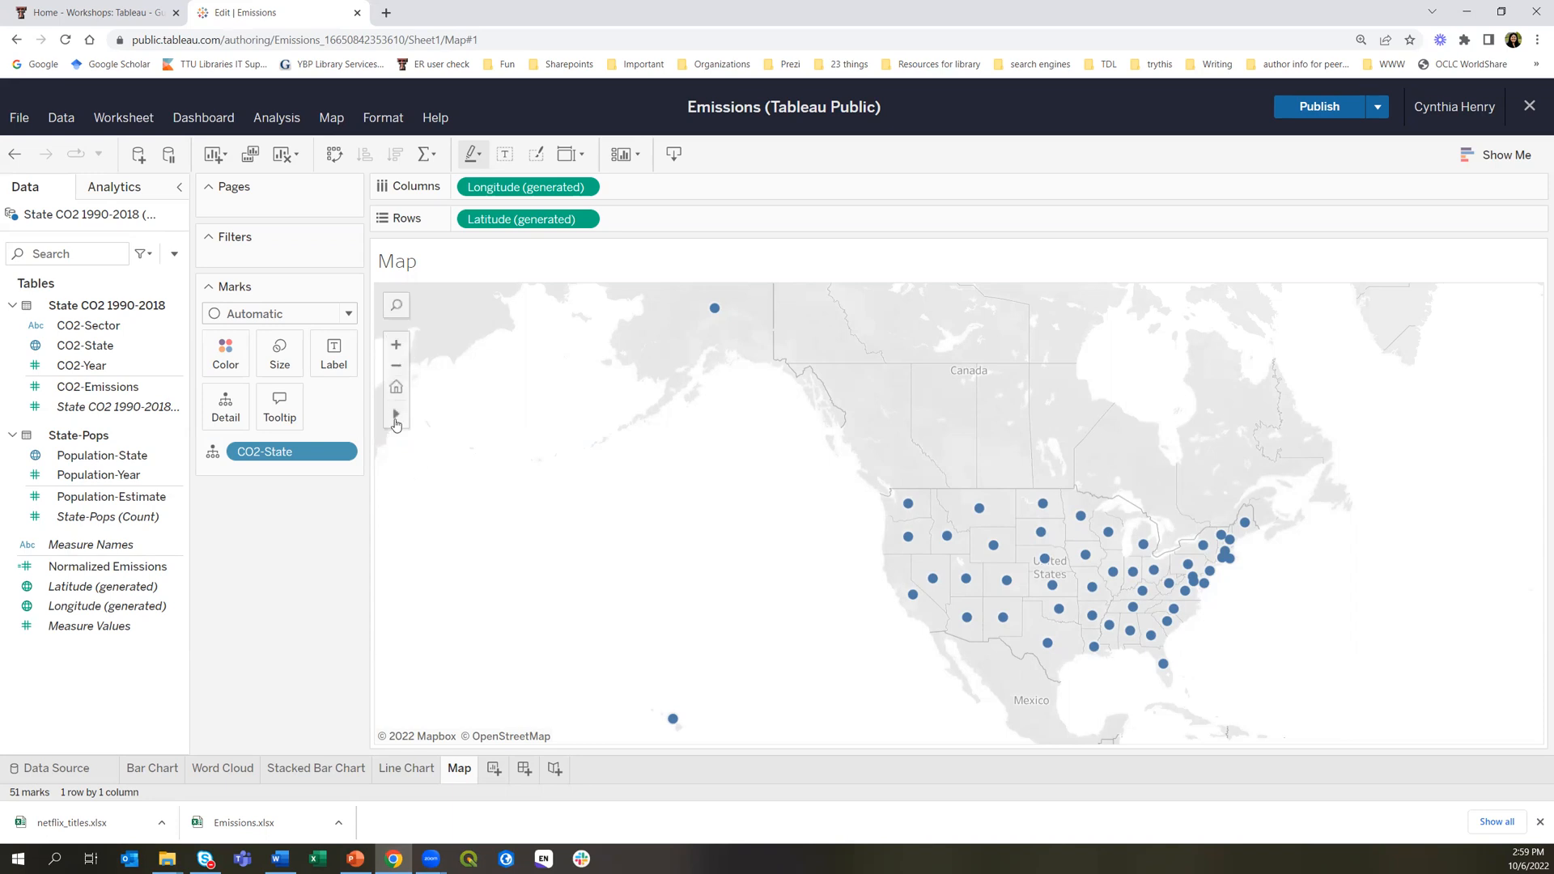
{"action": "mouse_move", "coordinate": [396, 422]}
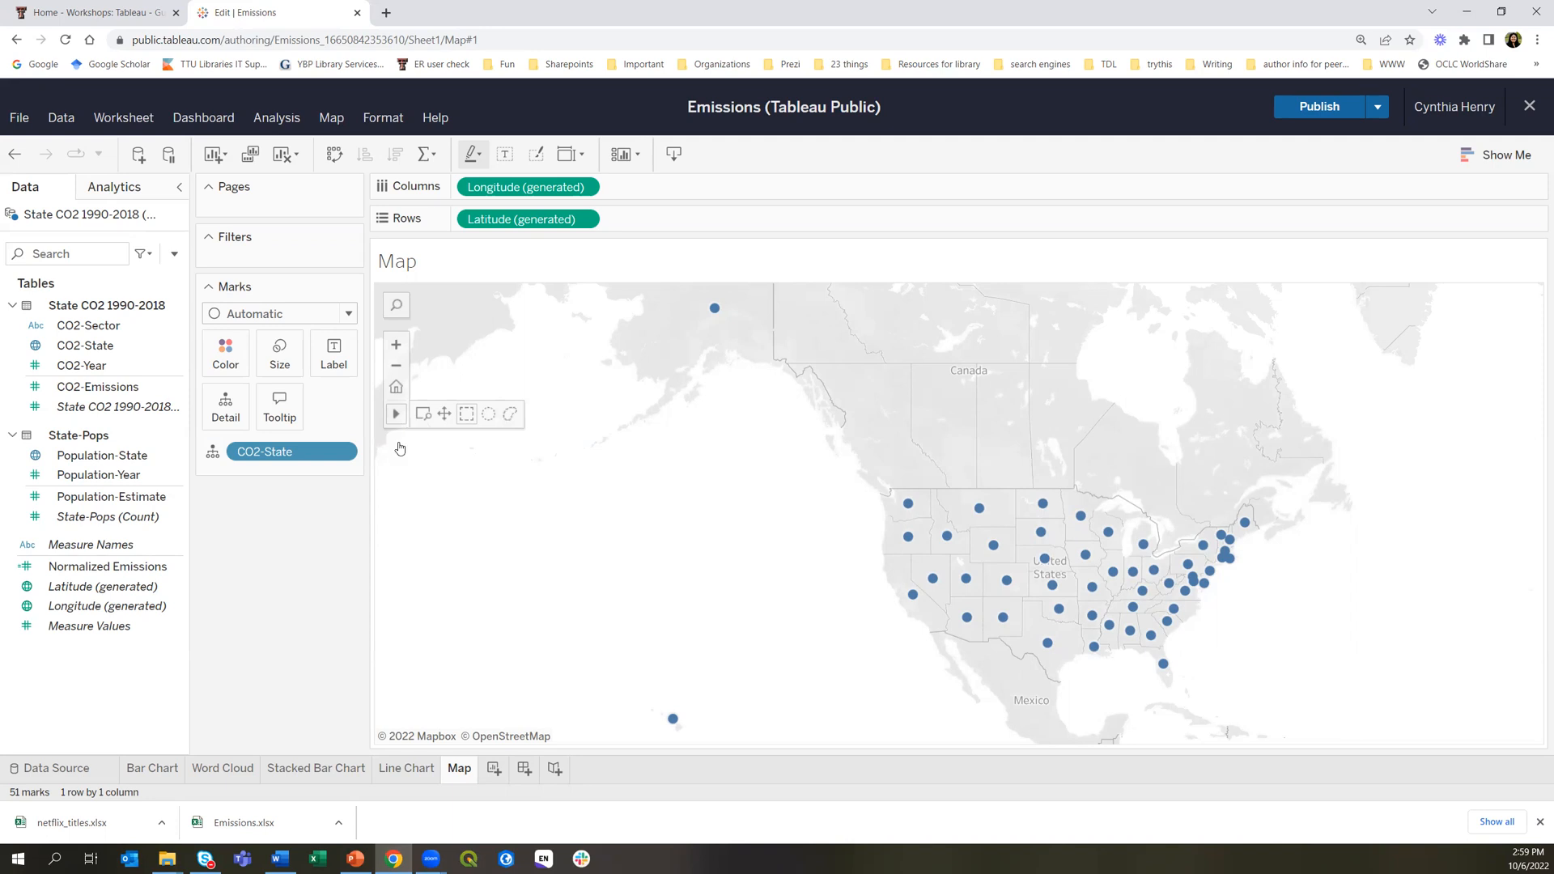
{"action": "left_click", "coordinate": [443, 415]}
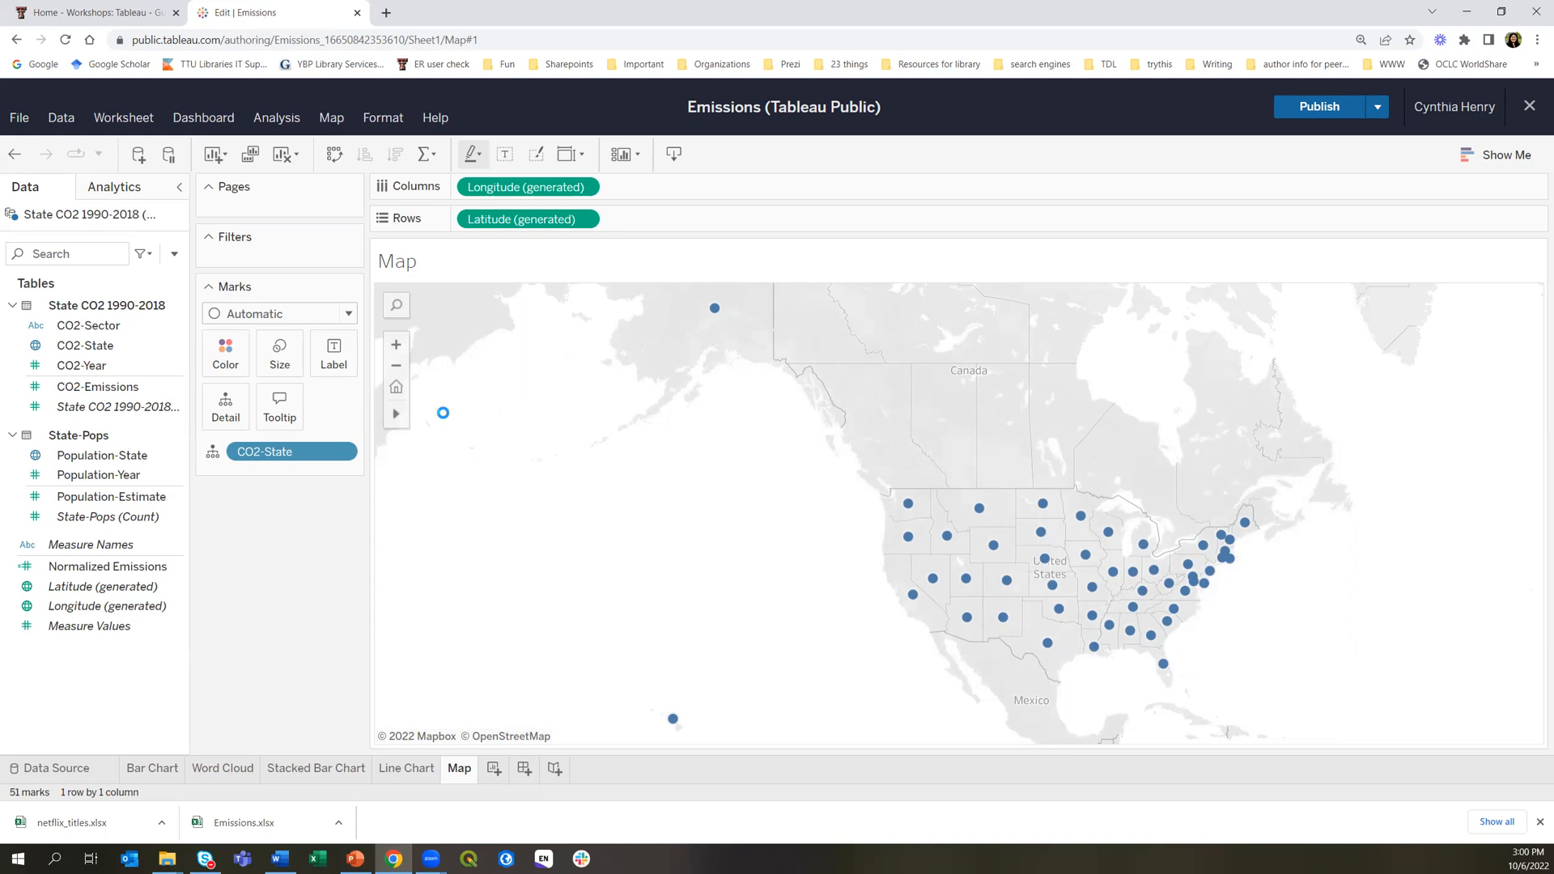
{"action": "left_click_drag", "start_coordinate": [768, 553], "coordinate": [671, 524]}
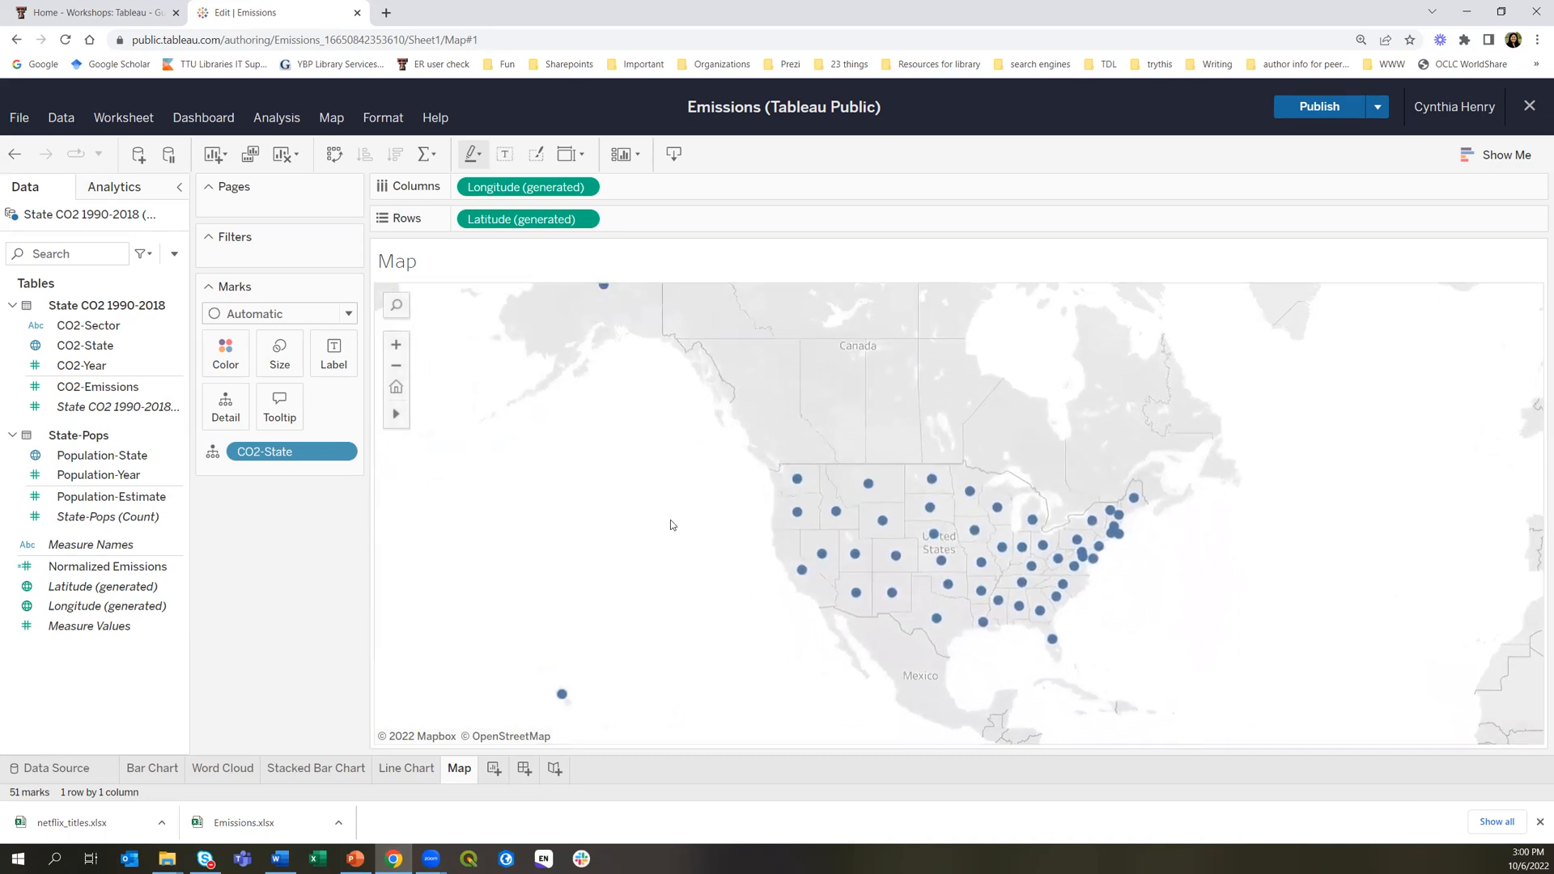
{"action": "left_click", "coordinate": [396, 365]}
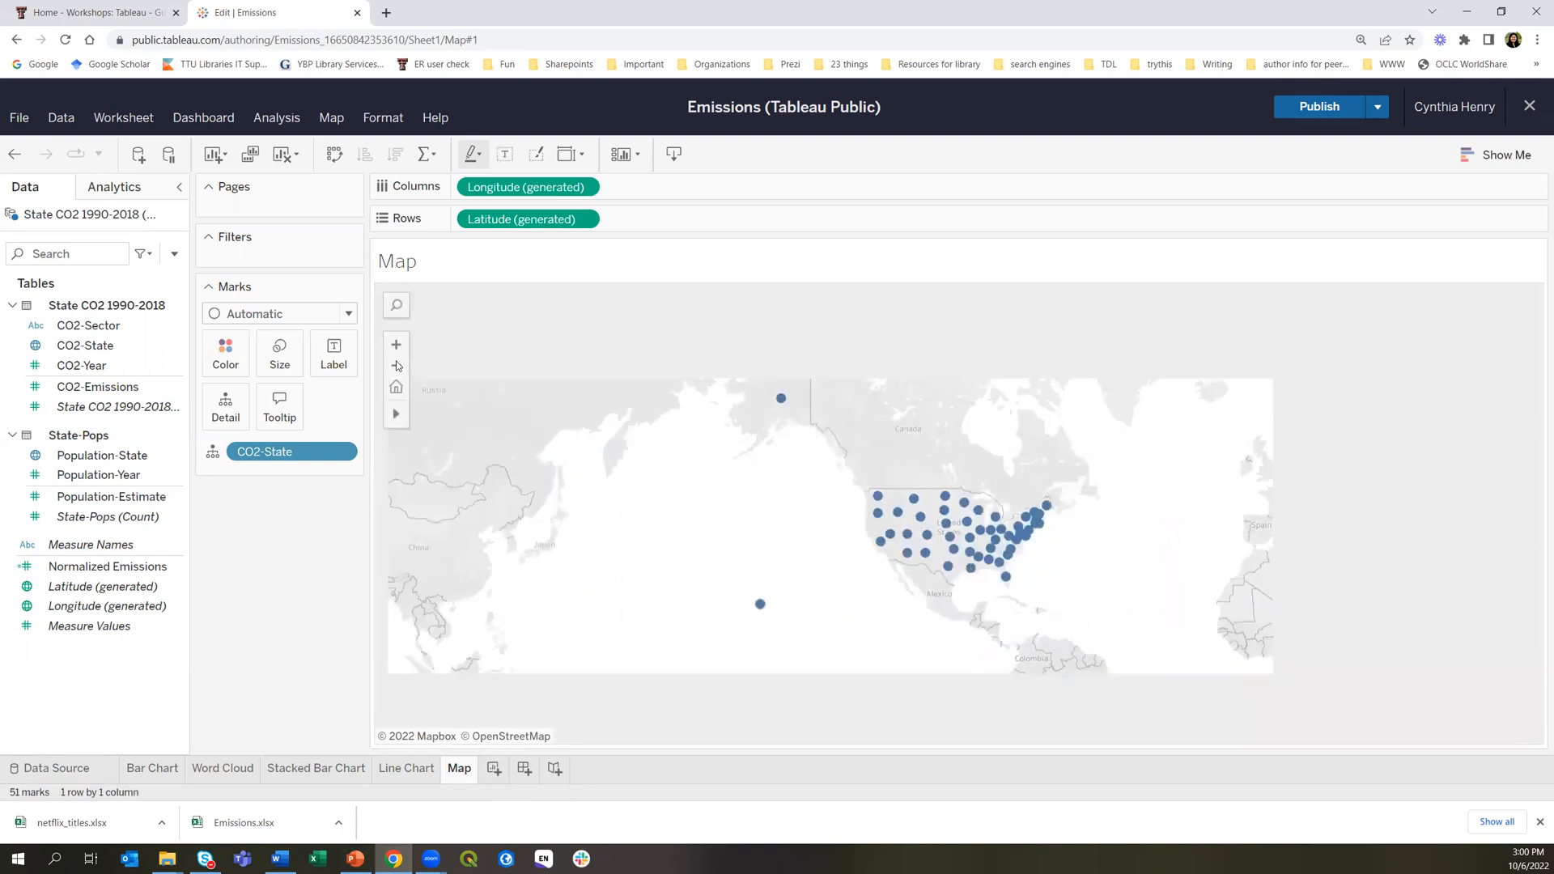
{"action": "left_click", "coordinate": [396, 344]}
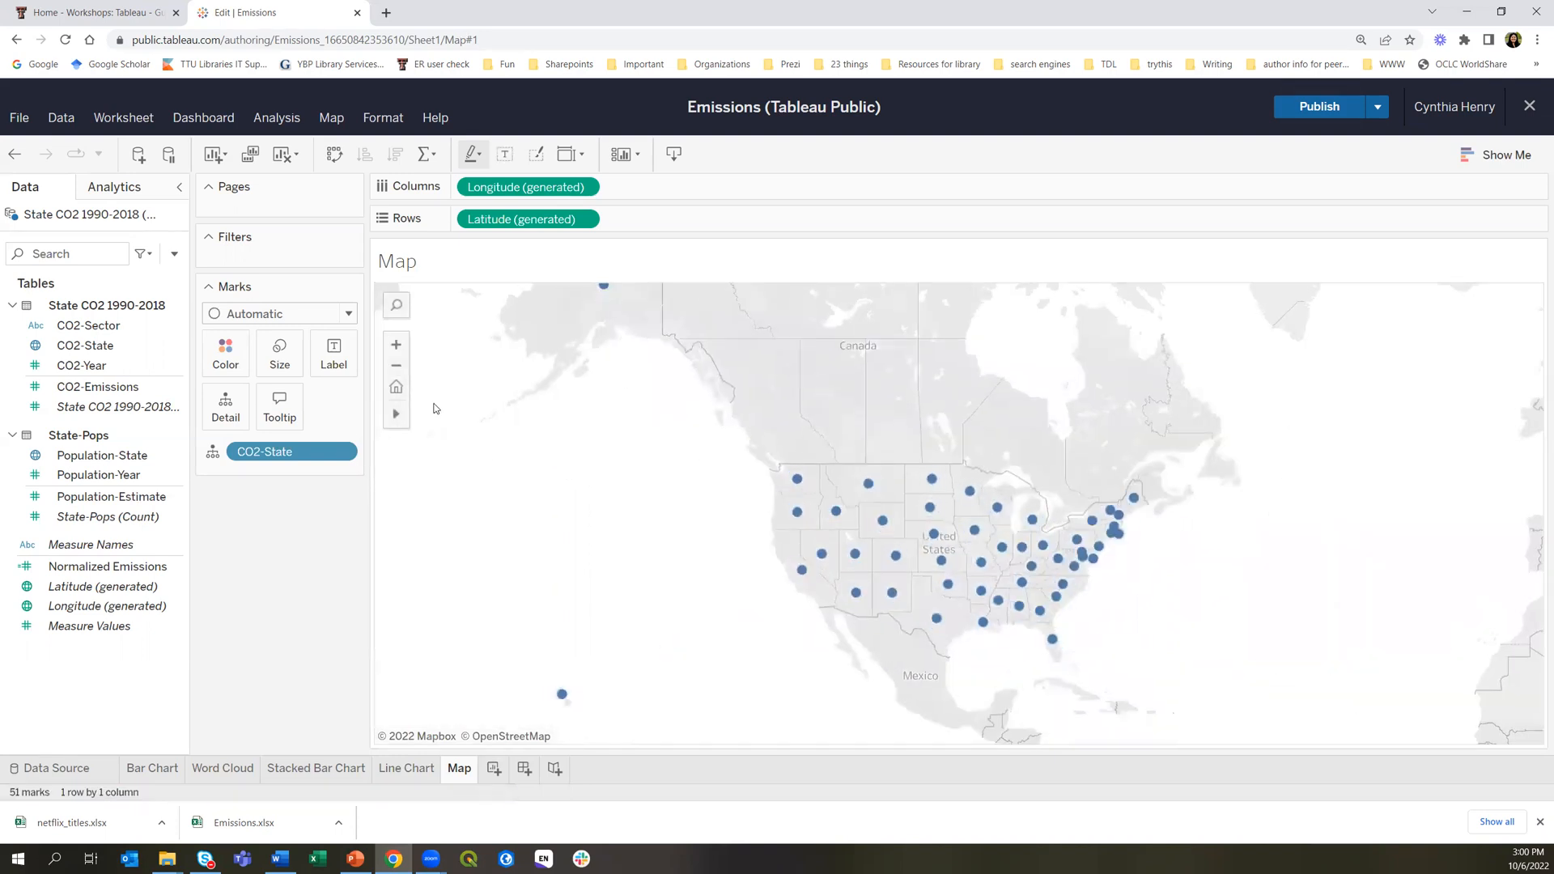
{"action": "left_click_drag", "start_coordinate": [547, 530], "coordinate": [580, 555]}
{"action": "mouse_move", "coordinate": [768, 615]}
{"action": "left_mouse_down"}
{"action": "mouse_move", "coordinate": [861, 586]}
{"action": "mouse_move", "coordinate": [791, 507]}
{"action": "mouse_move", "coordinate": [757, 600]}
{"action": "left_mouse_up"}
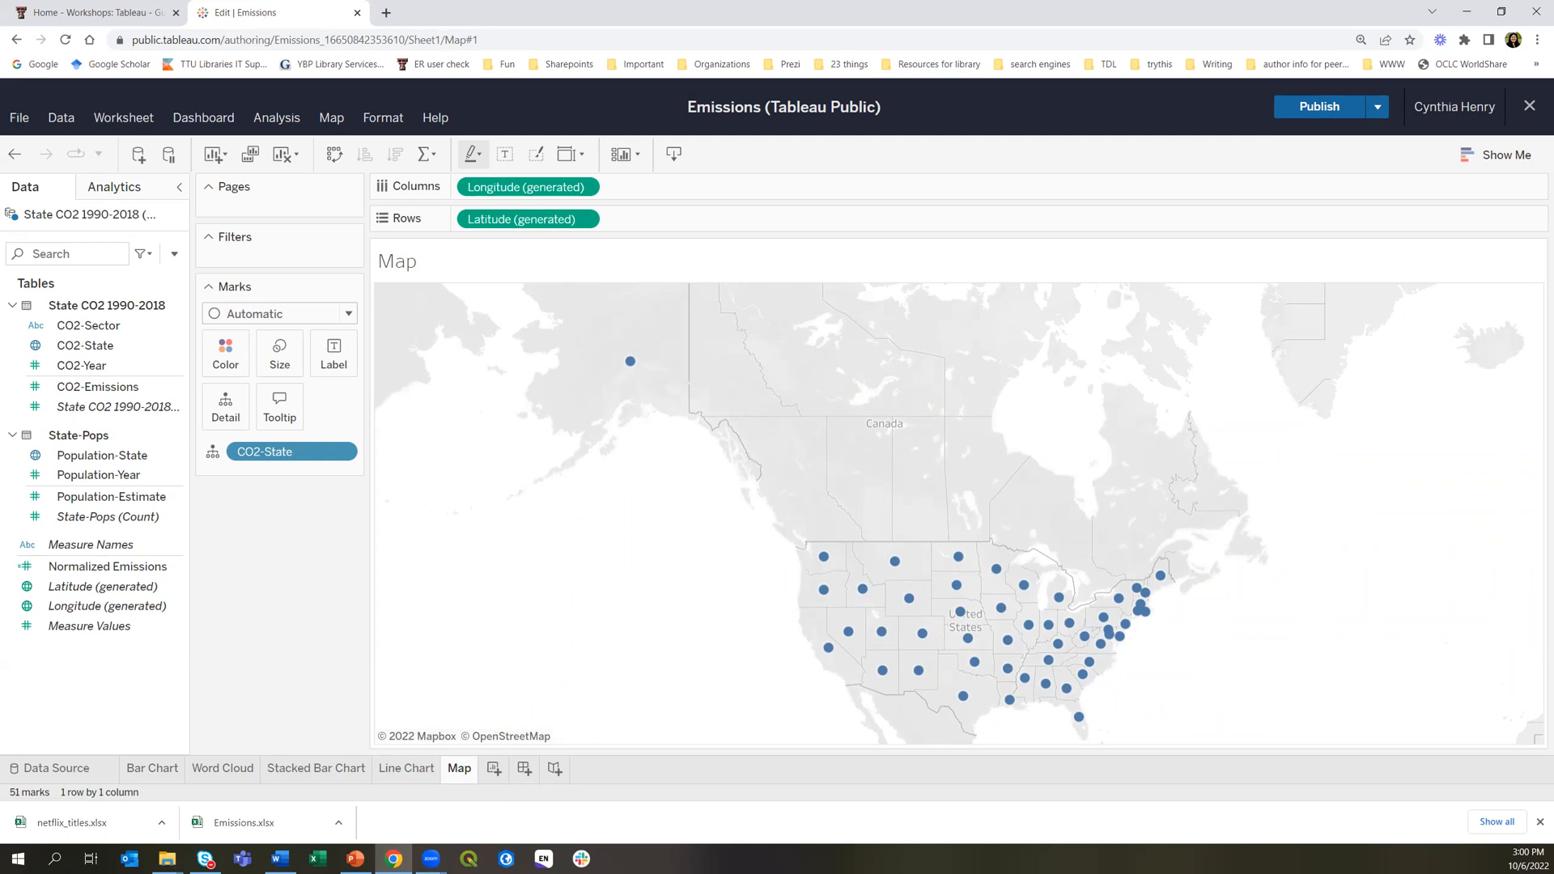
Convert the point map to a filled map of the states using Show Me
{"action": "left_click", "coordinate": [1499, 156]}
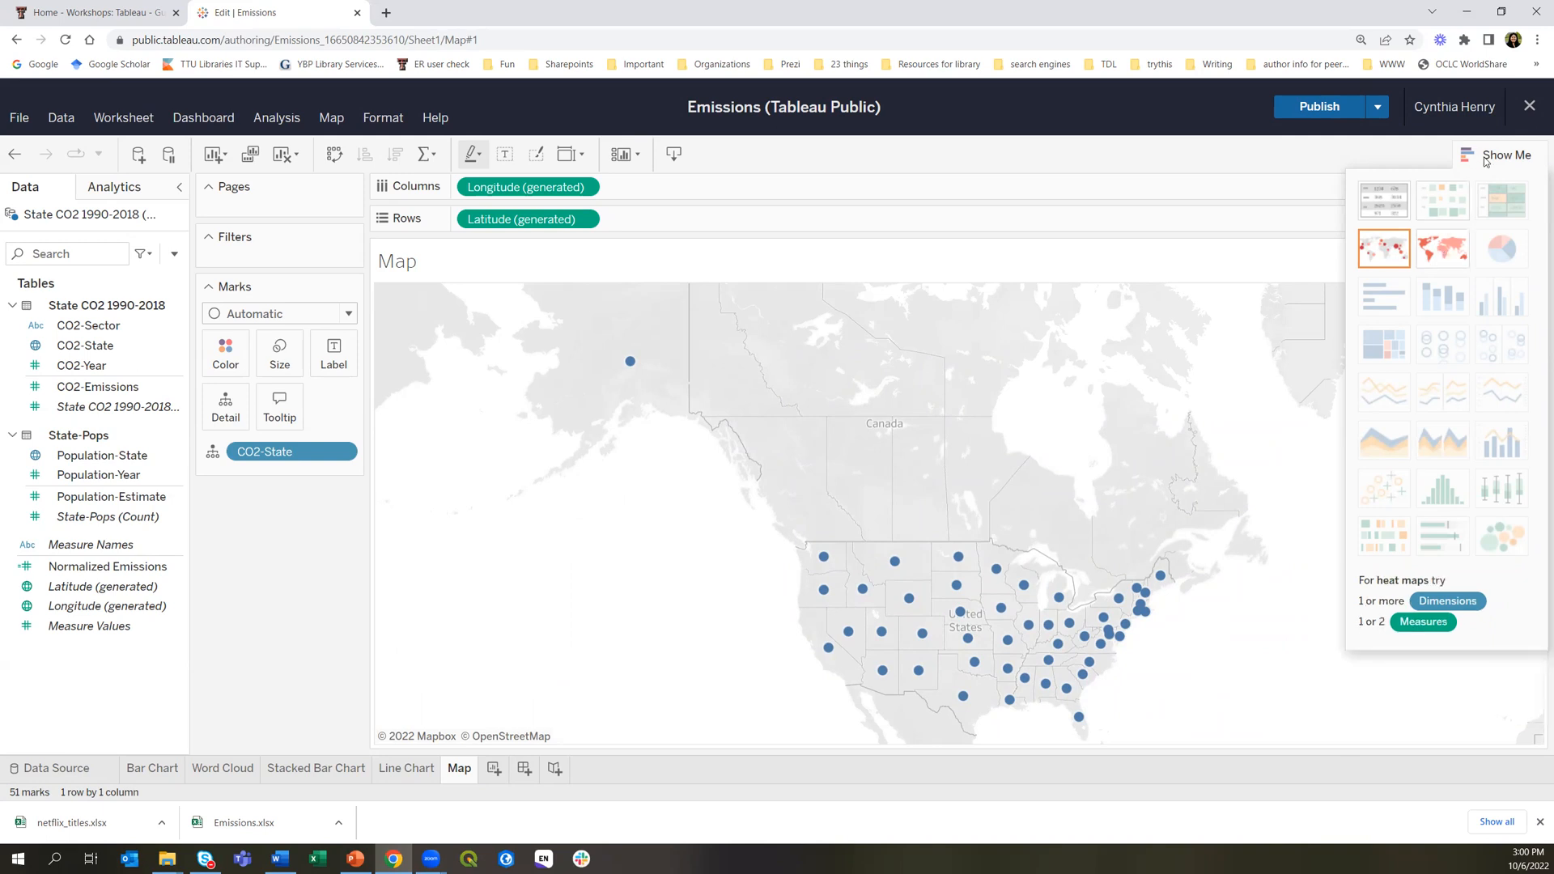
{"action": "left_click", "coordinate": [1450, 253]}
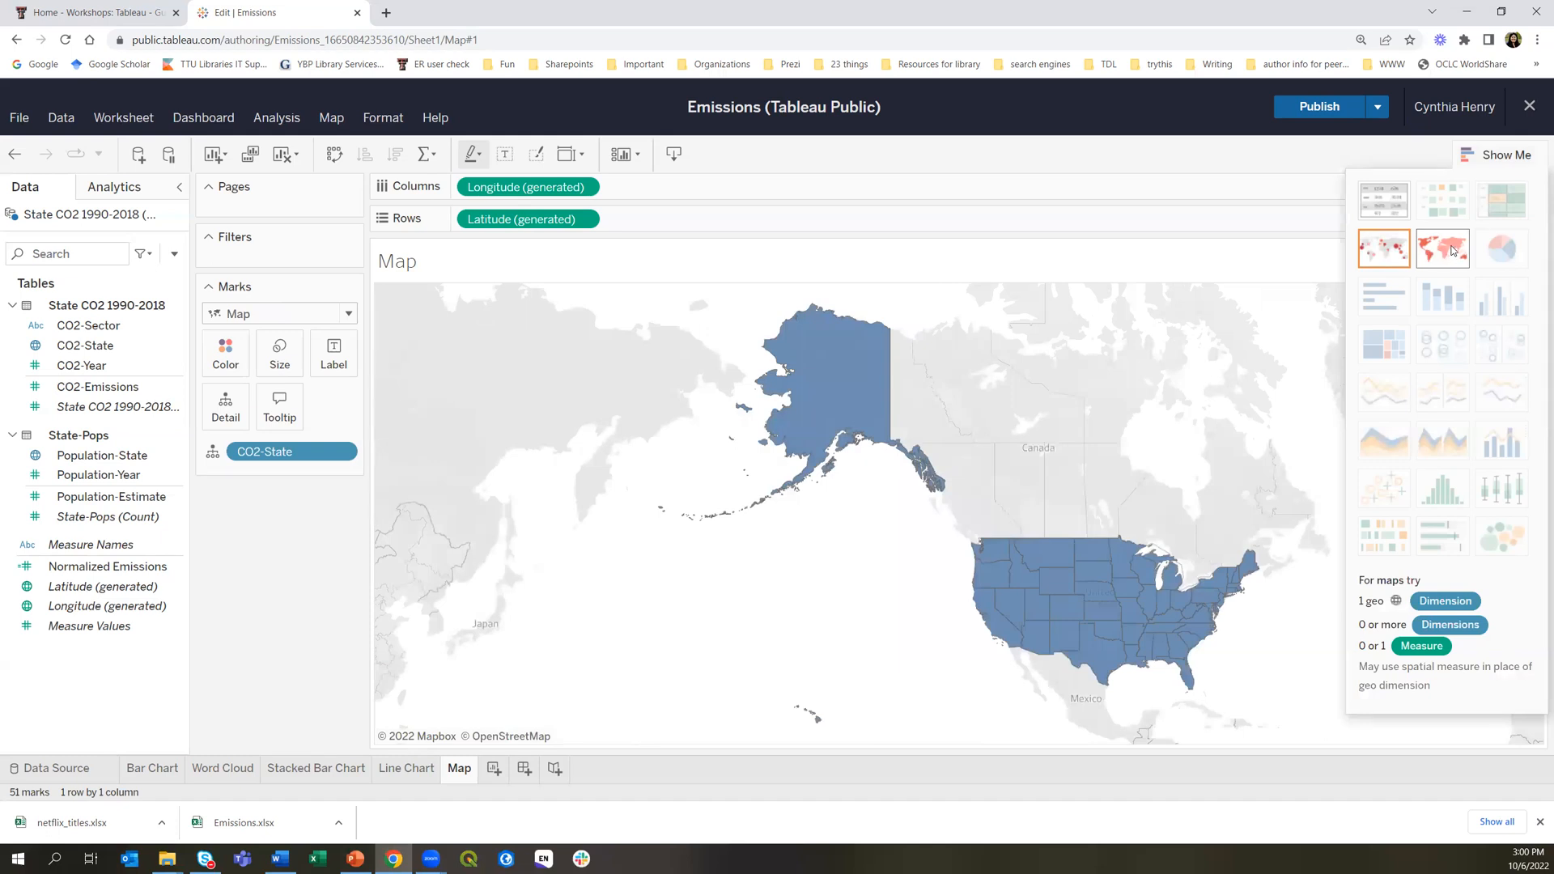
{"action": "left_click", "coordinate": [1498, 156]}
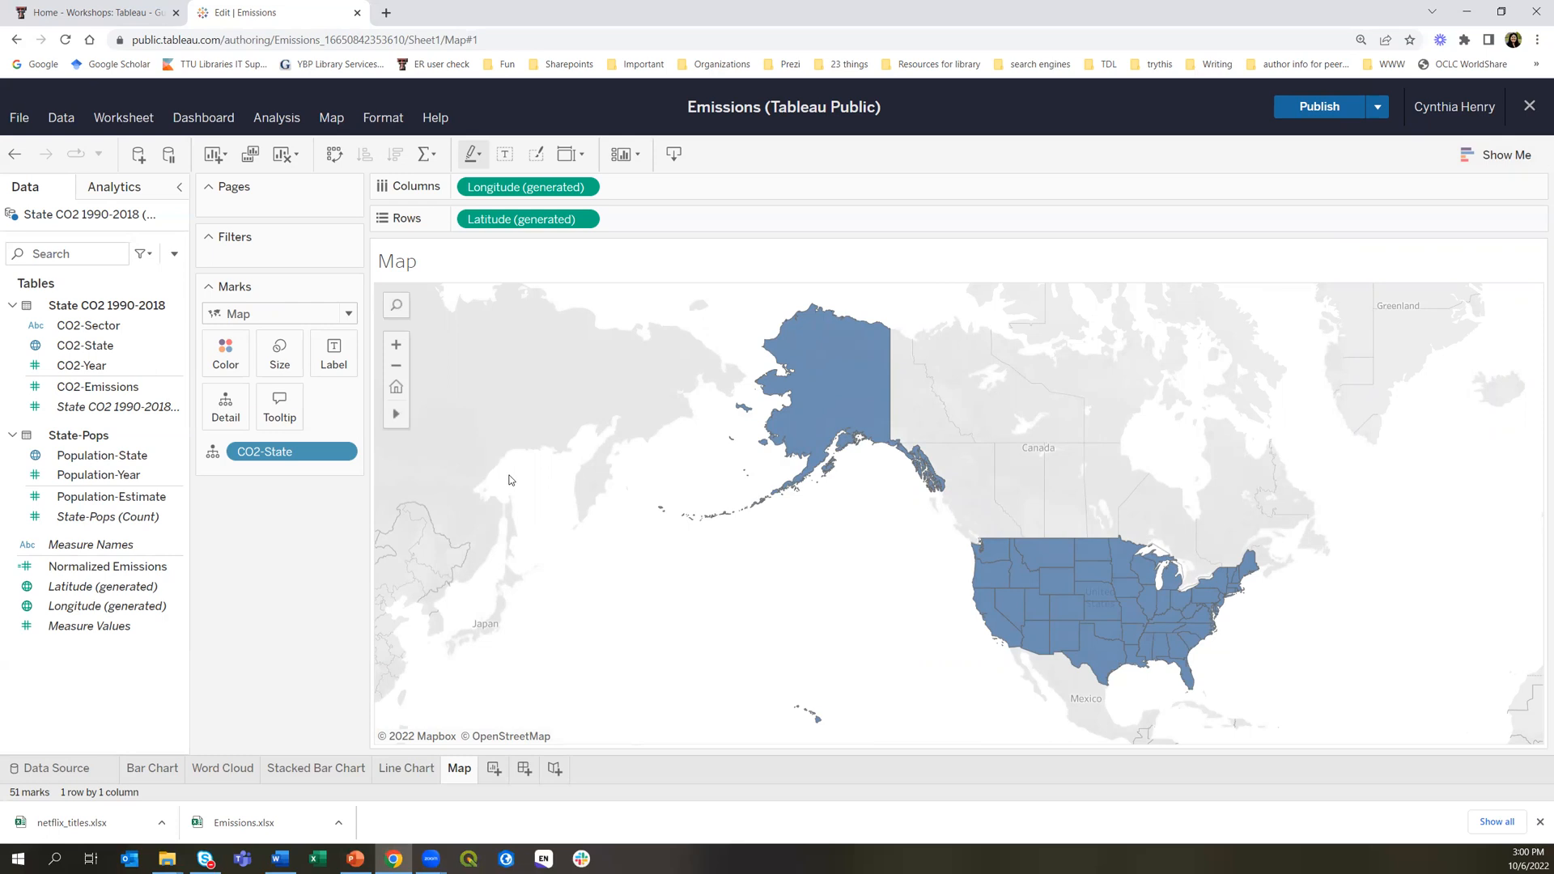
{"action": "left_click_drag", "start_coordinate": [694, 569], "coordinate": [552, 556]}
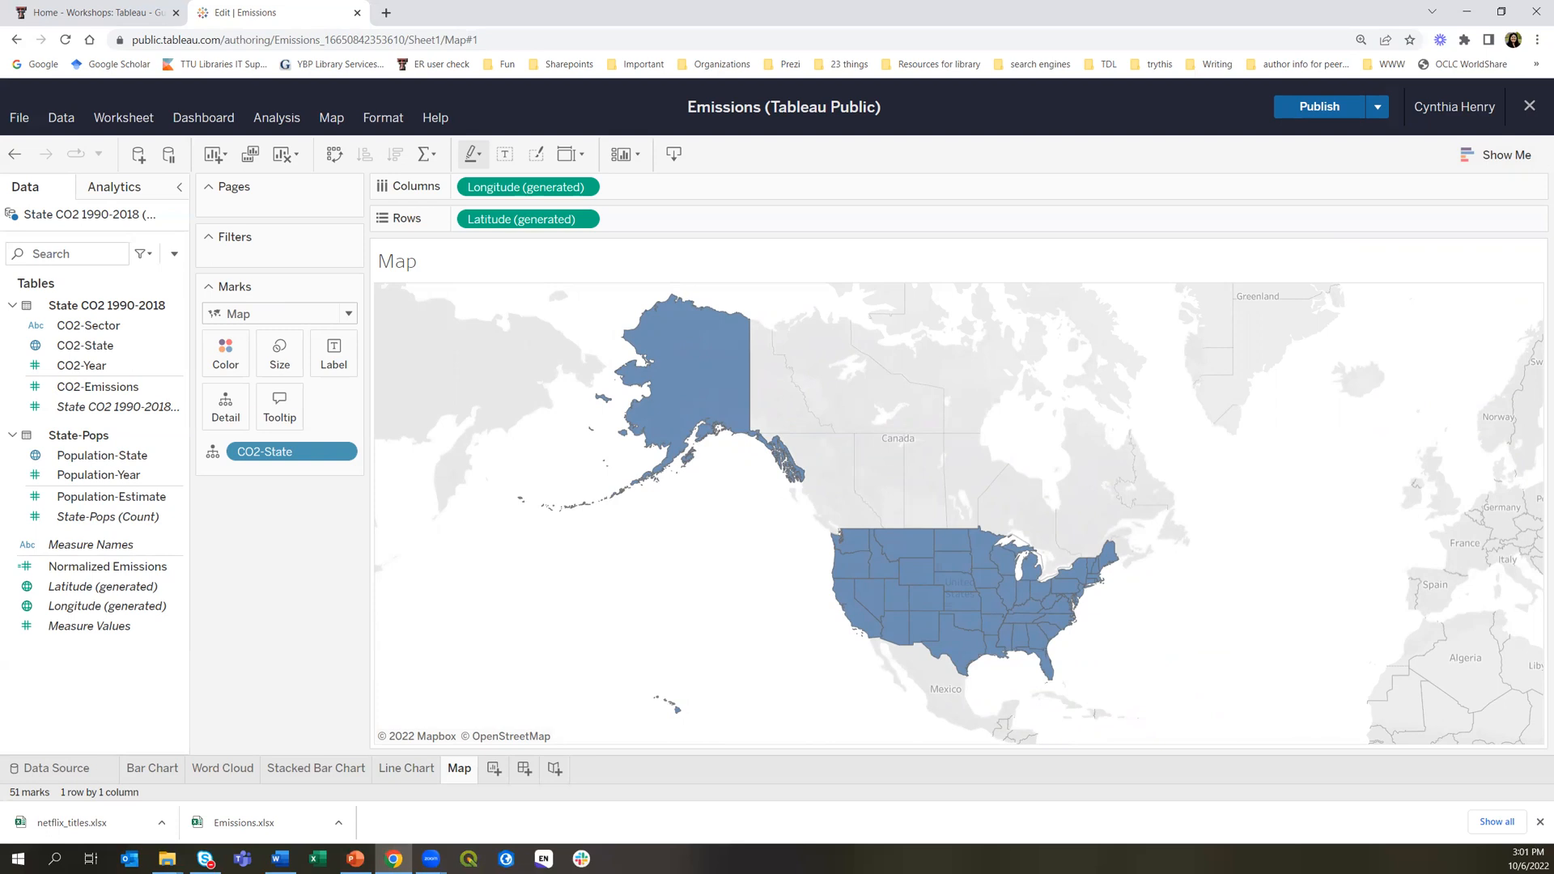
Color the states on the filled map by Normalized Emissions and check individual states' values
{"action": "left_click", "coordinate": [101, 569]}
{"action": "left_click_drag", "start_coordinate": [101, 570], "coordinate": [240, 353]}
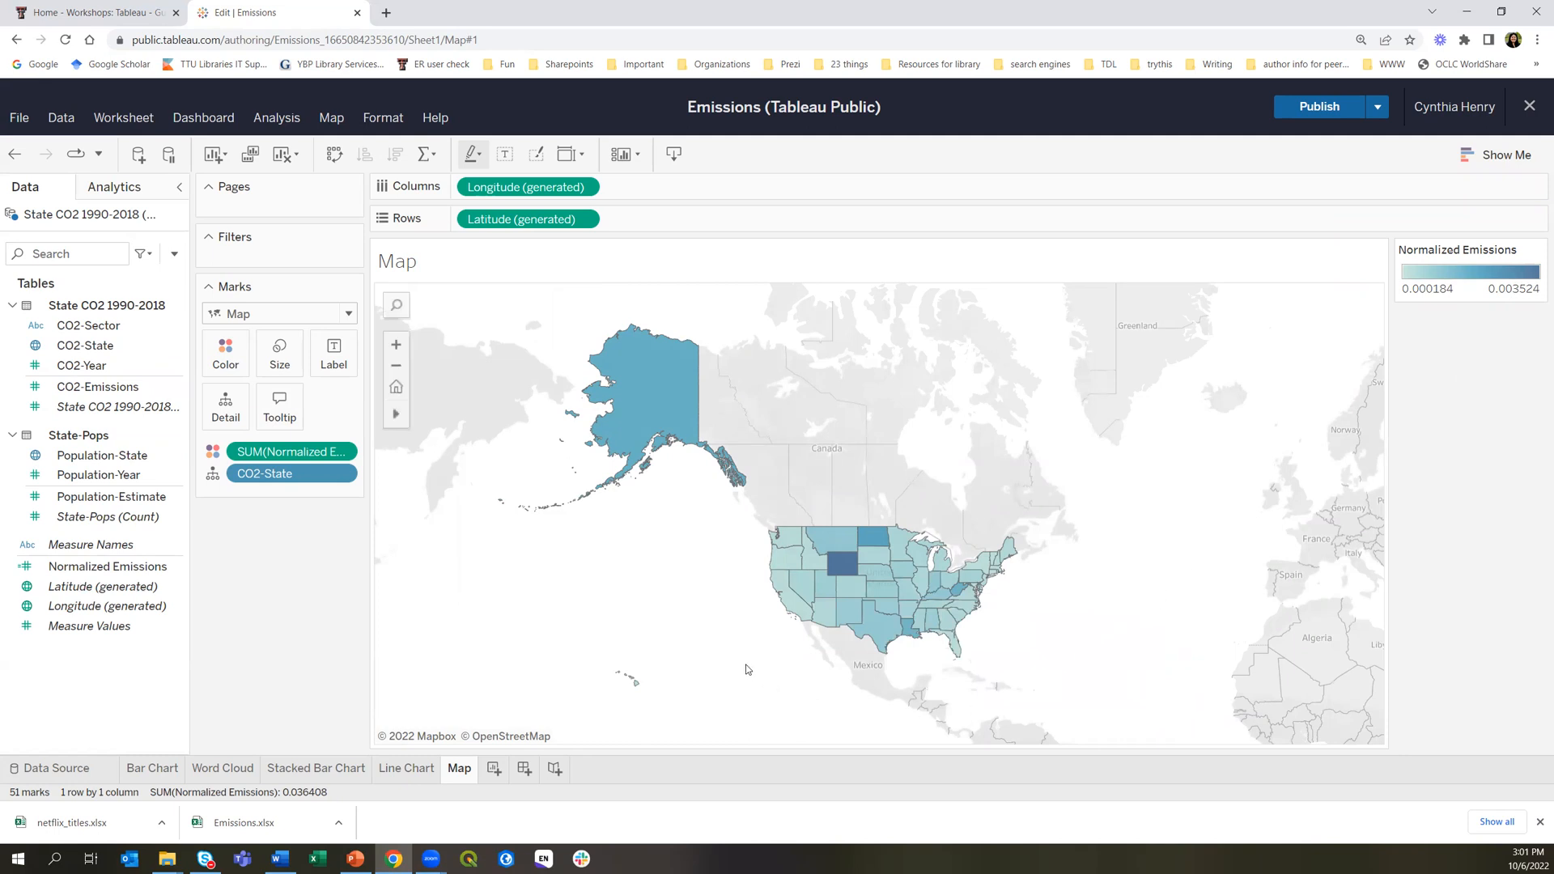
{"action": "mouse_move", "coordinate": [847, 567]}
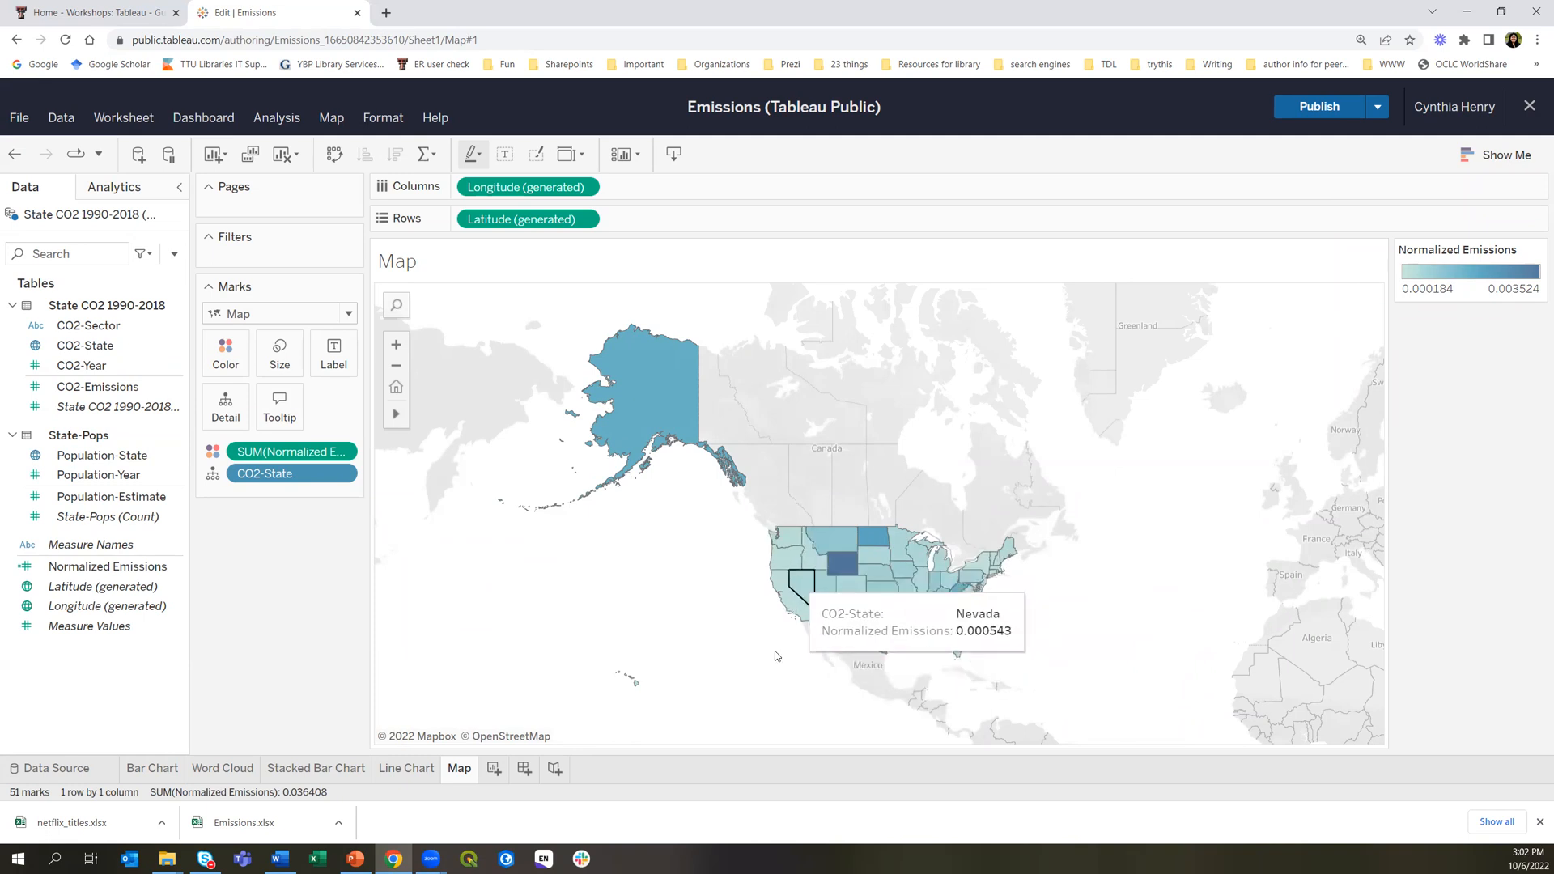
{"action": "mouse_move", "coordinate": [655, 411]}
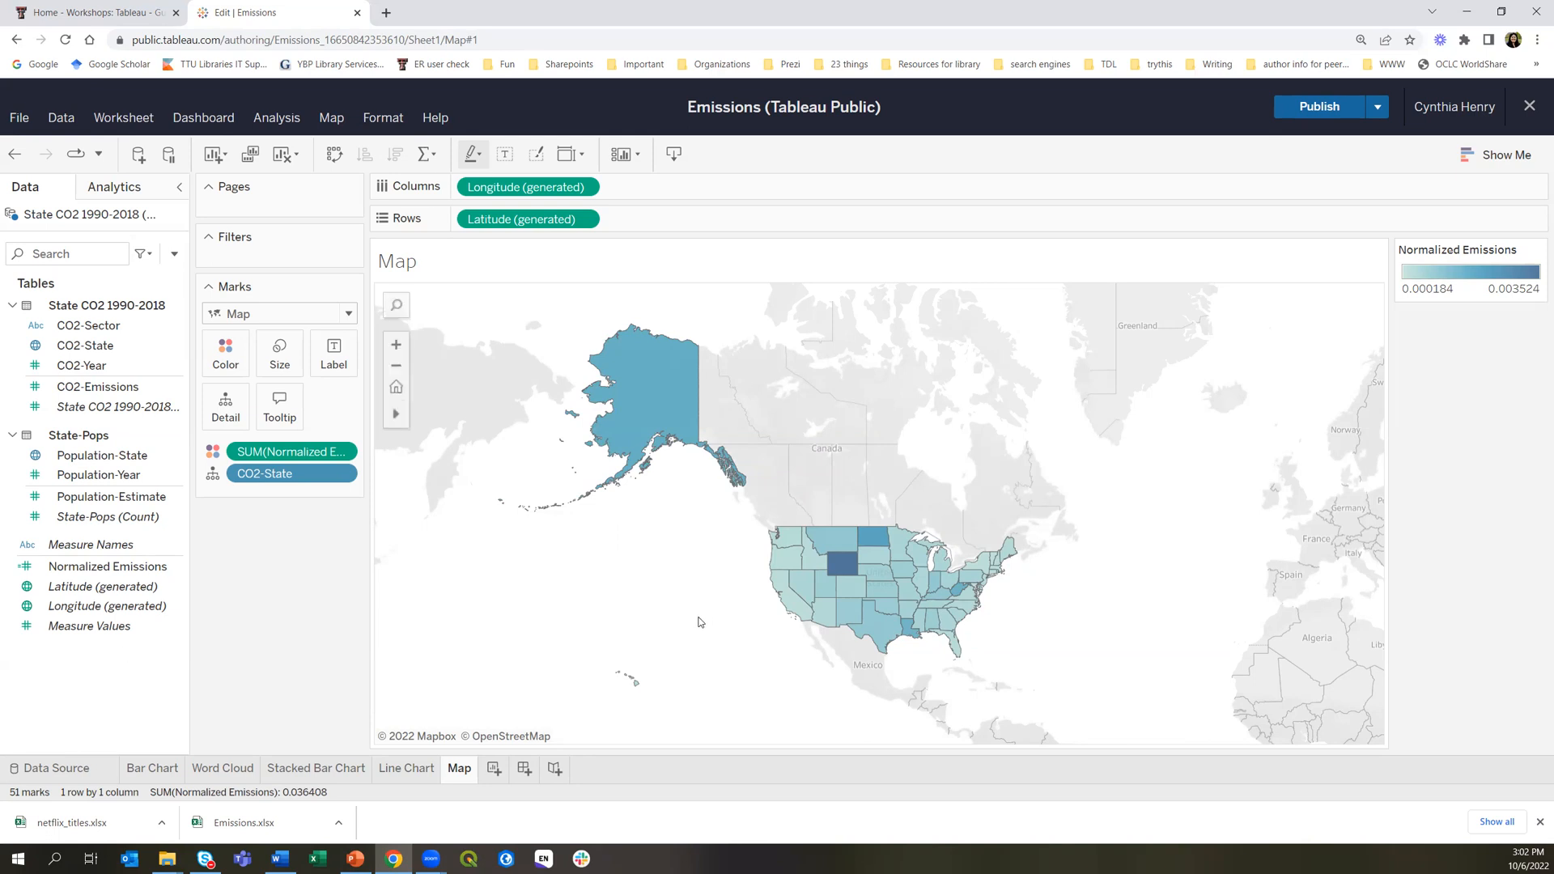
Create a new dashboard and set its size to Automatic
{"action": "left_click", "coordinate": [523, 769]}
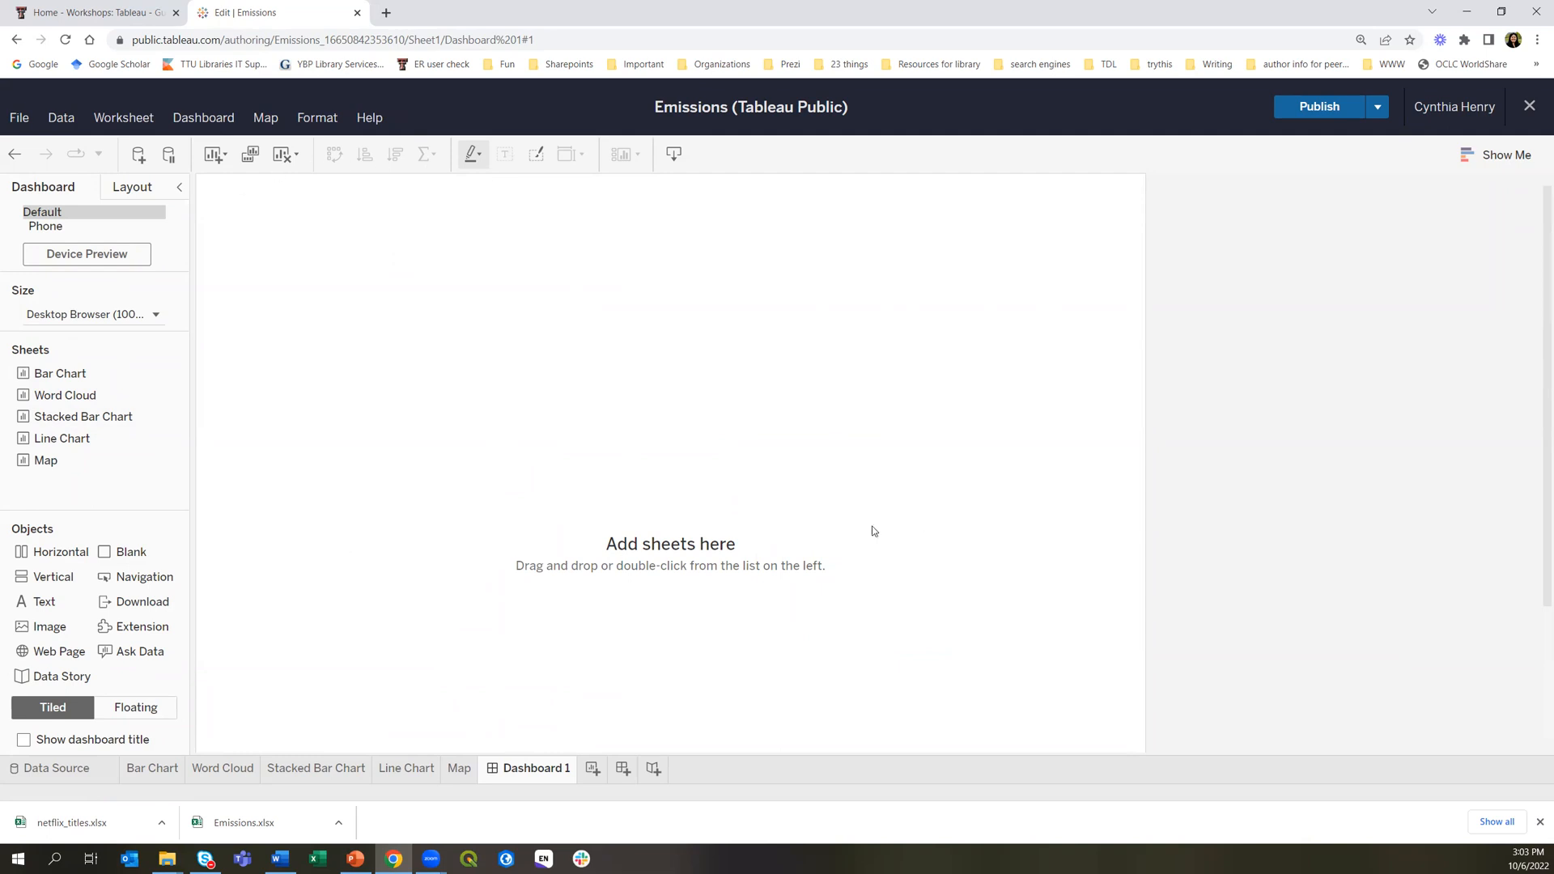
{"action": "left_click", "coordinate": [96, 320]}
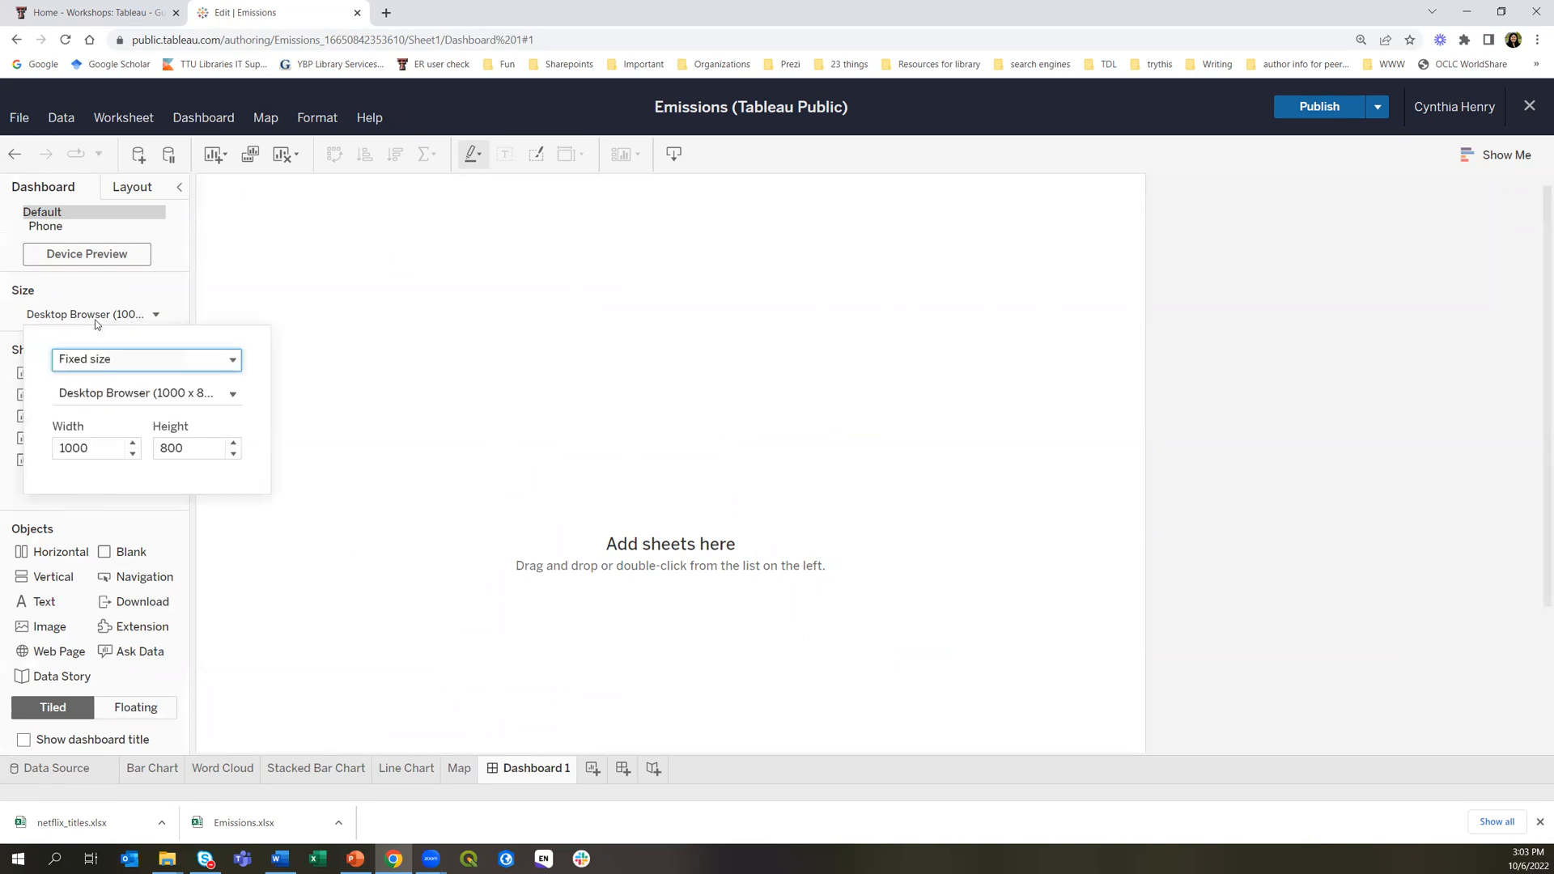
{"action": "left_click", "coordinate": [96, 365]}
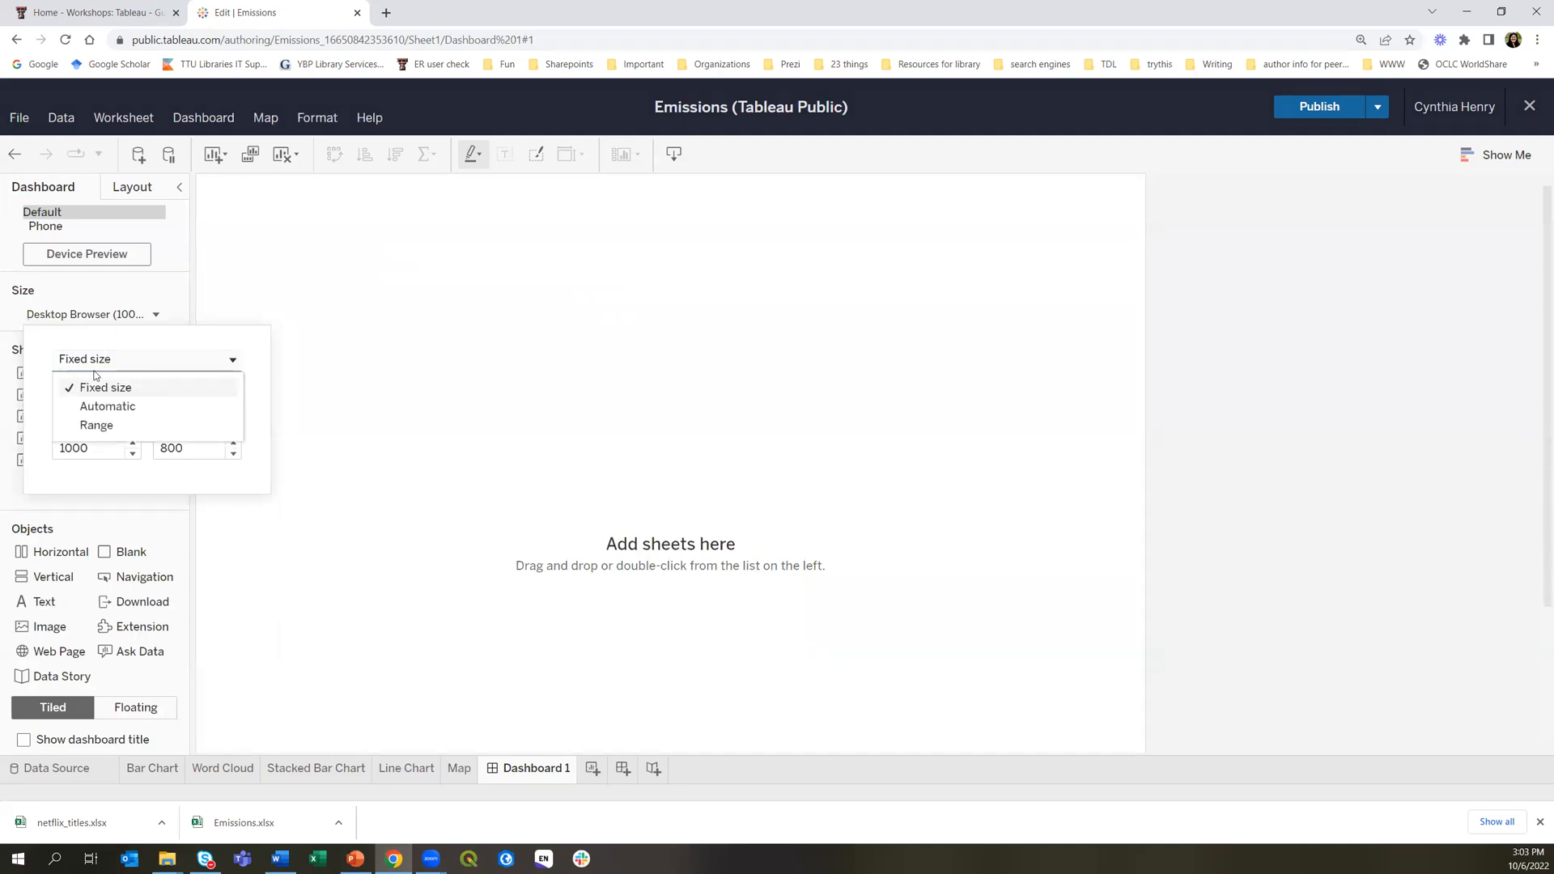
{"action": "left_click", "coordinate": [97, 407]}
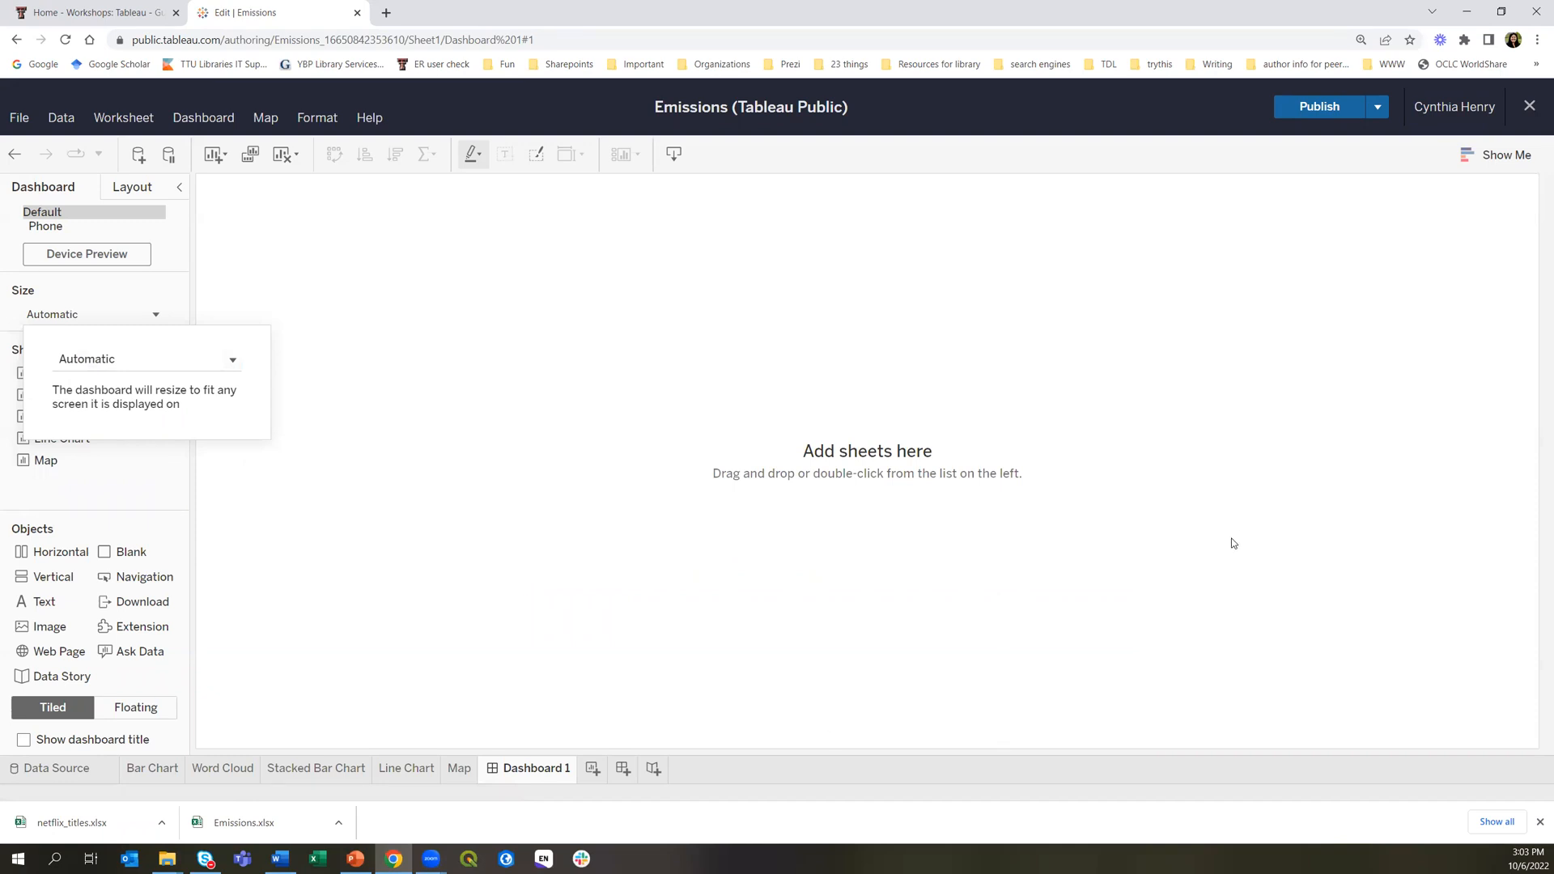
{"action": "left_click", "coordinate": [853, 527]}
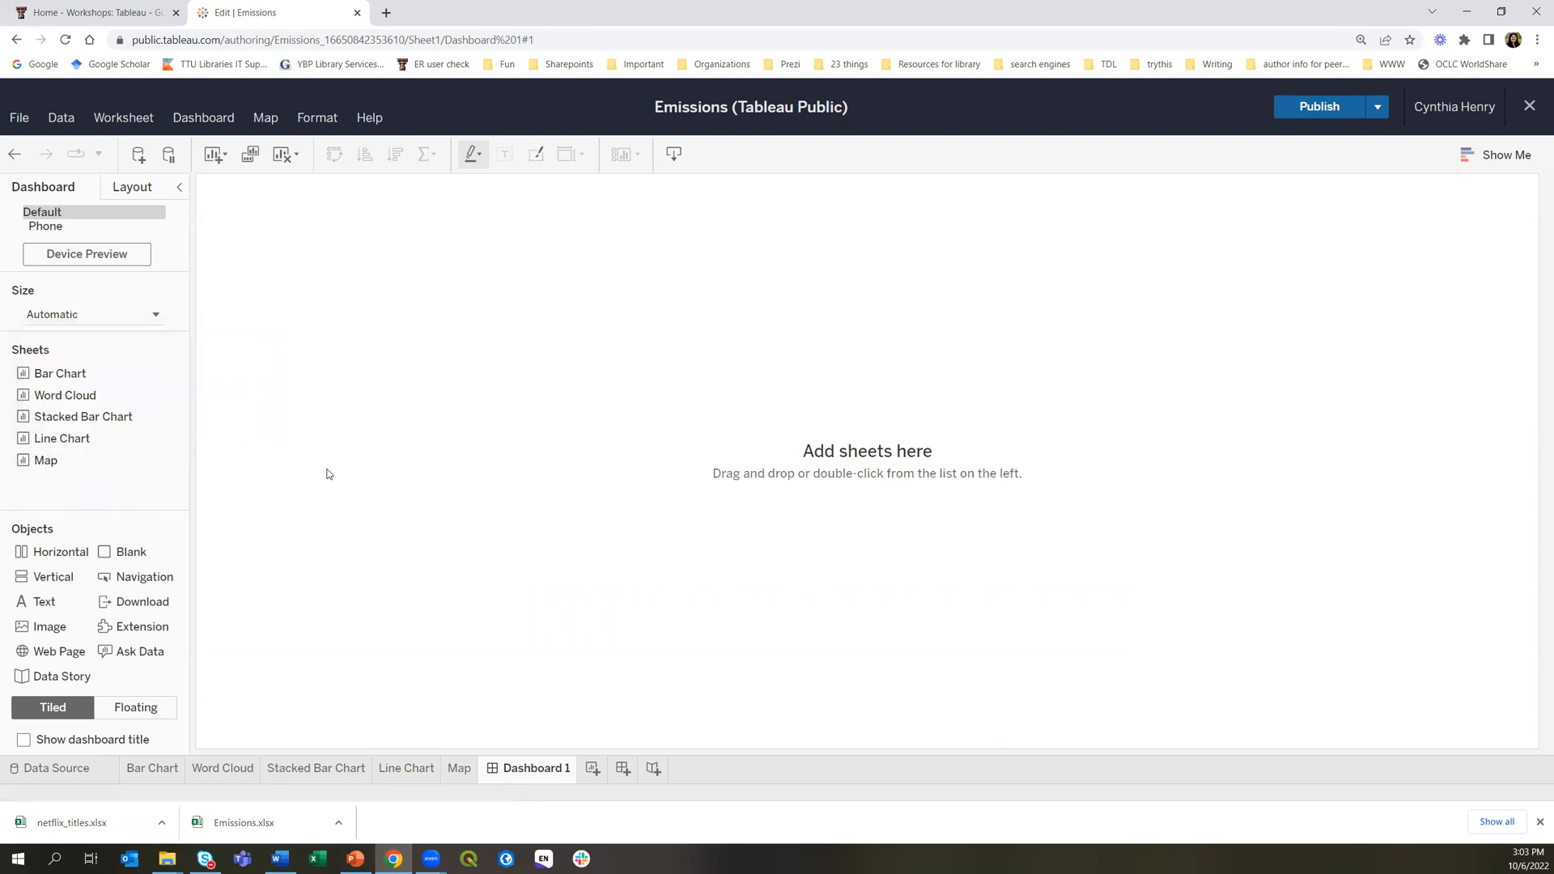
{"action": "left_click", "coordinate": [112, 318]}
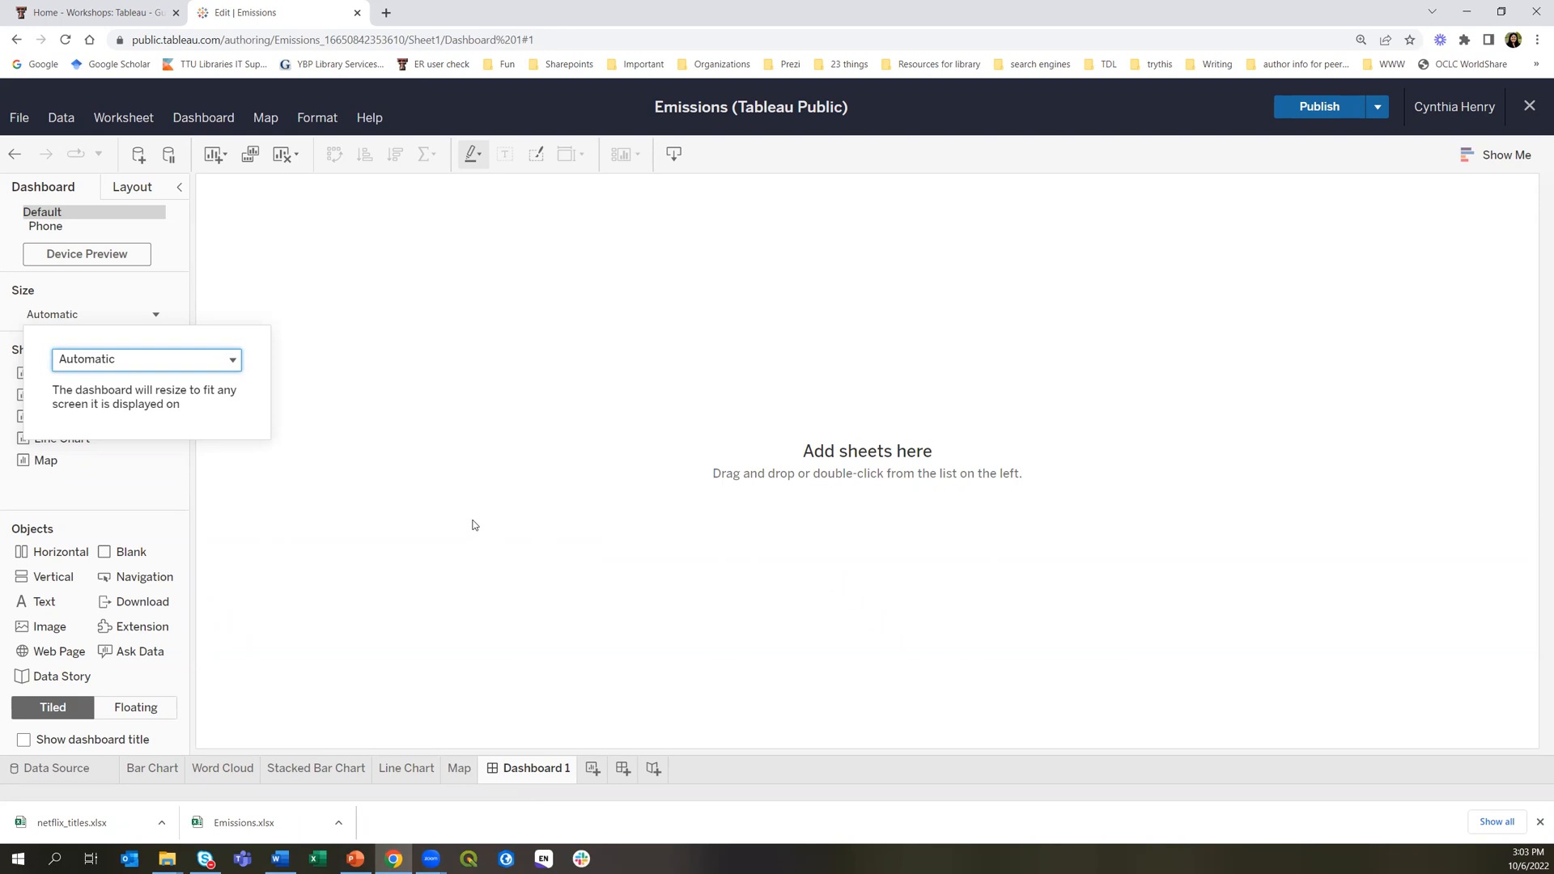
{"action": "left_click", "coordinate": [472, 523]}
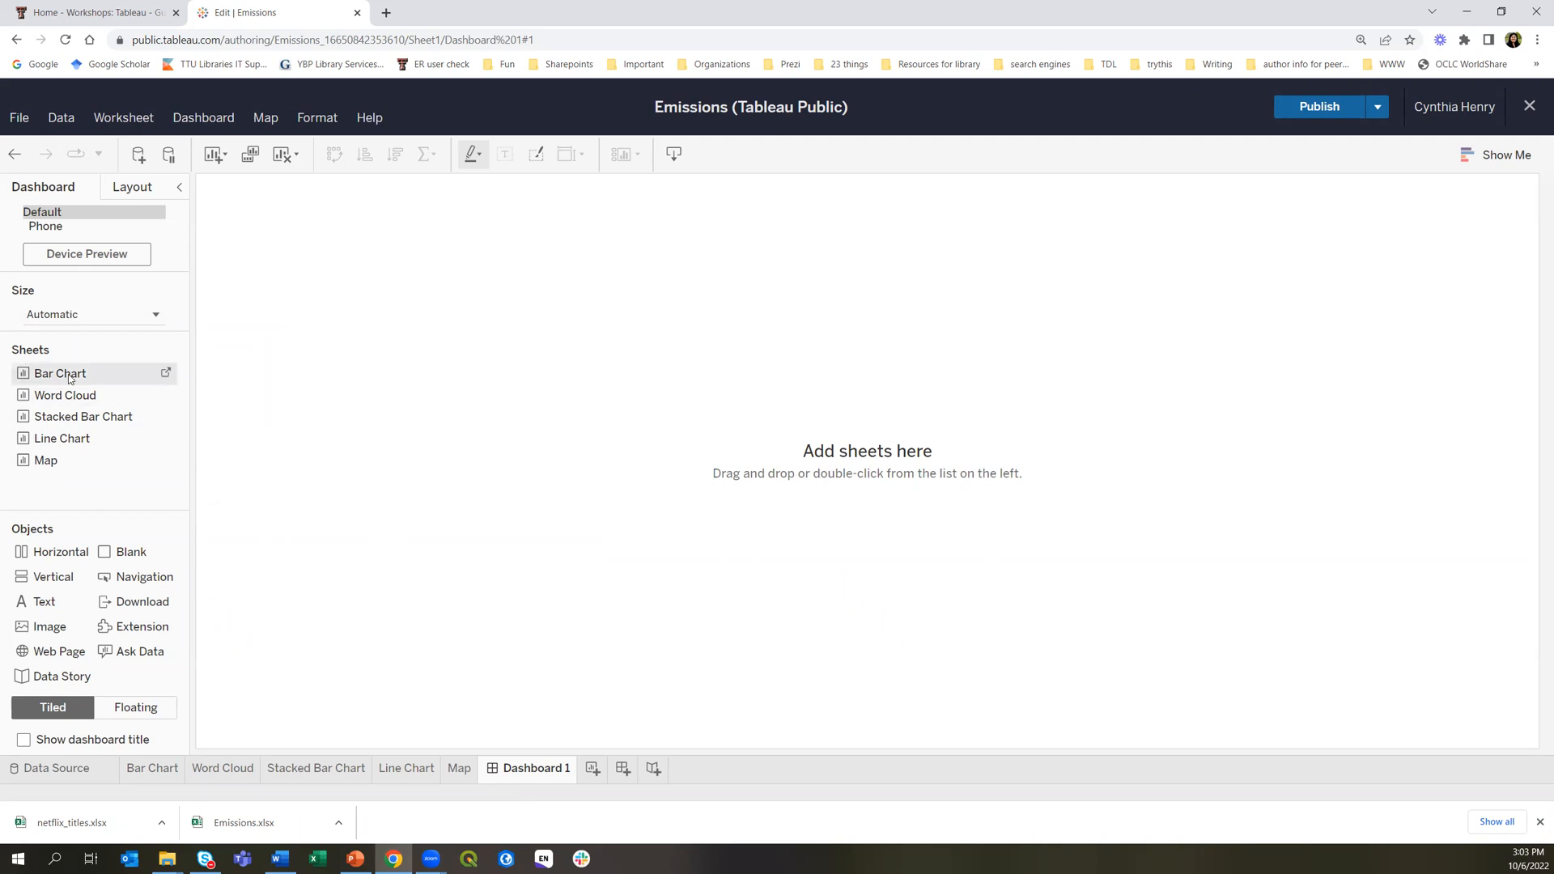
Add the Bar Chart to the dashboard, with the Map beneath it and the Line Chart beside it in the upper row
{"action": "left_click_drag", "start_coordinate": [75, 381], "coordinate": [485, 402]}
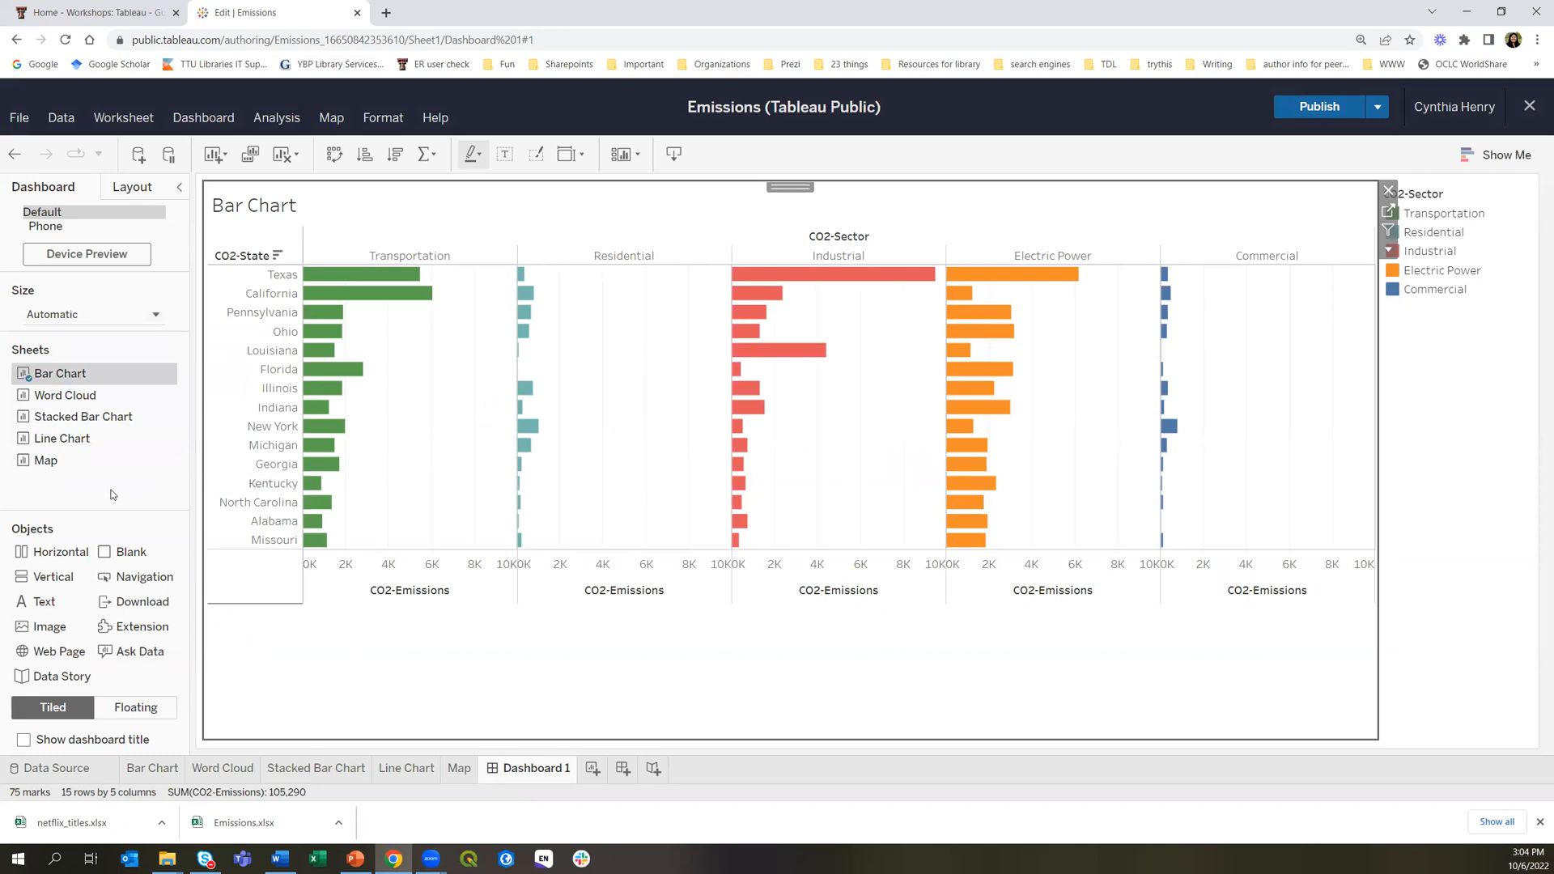
{"action": "left_click_drag", "start_coordinate": [47, 463], "coordinate": [979, 602]}
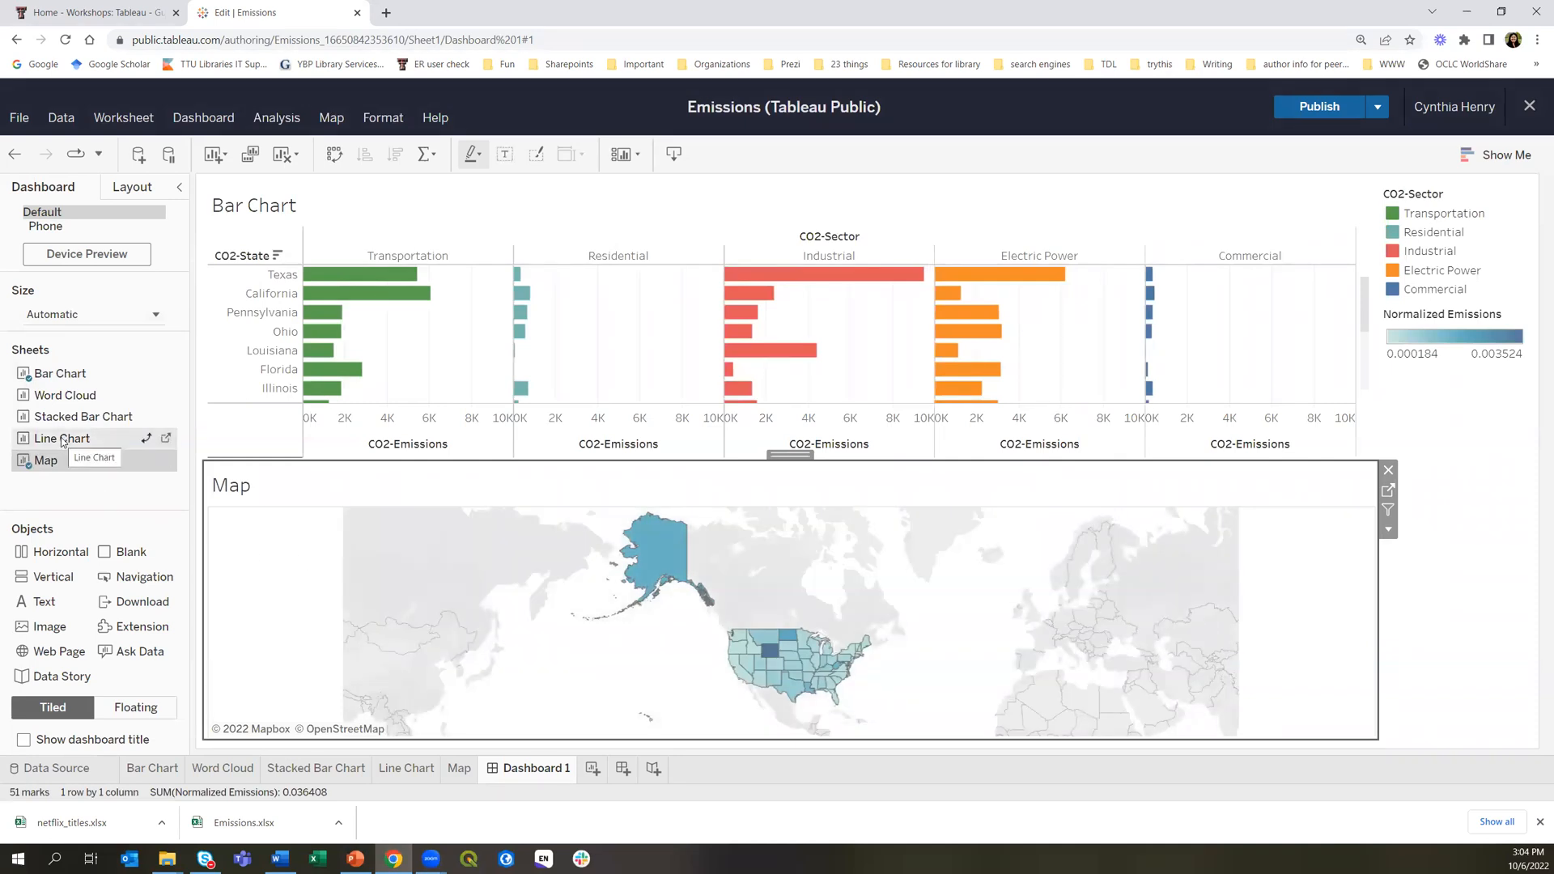
{"action": "left_click_drag", "start_coordinate": [62, 441], "coordinate": [620, 301]}
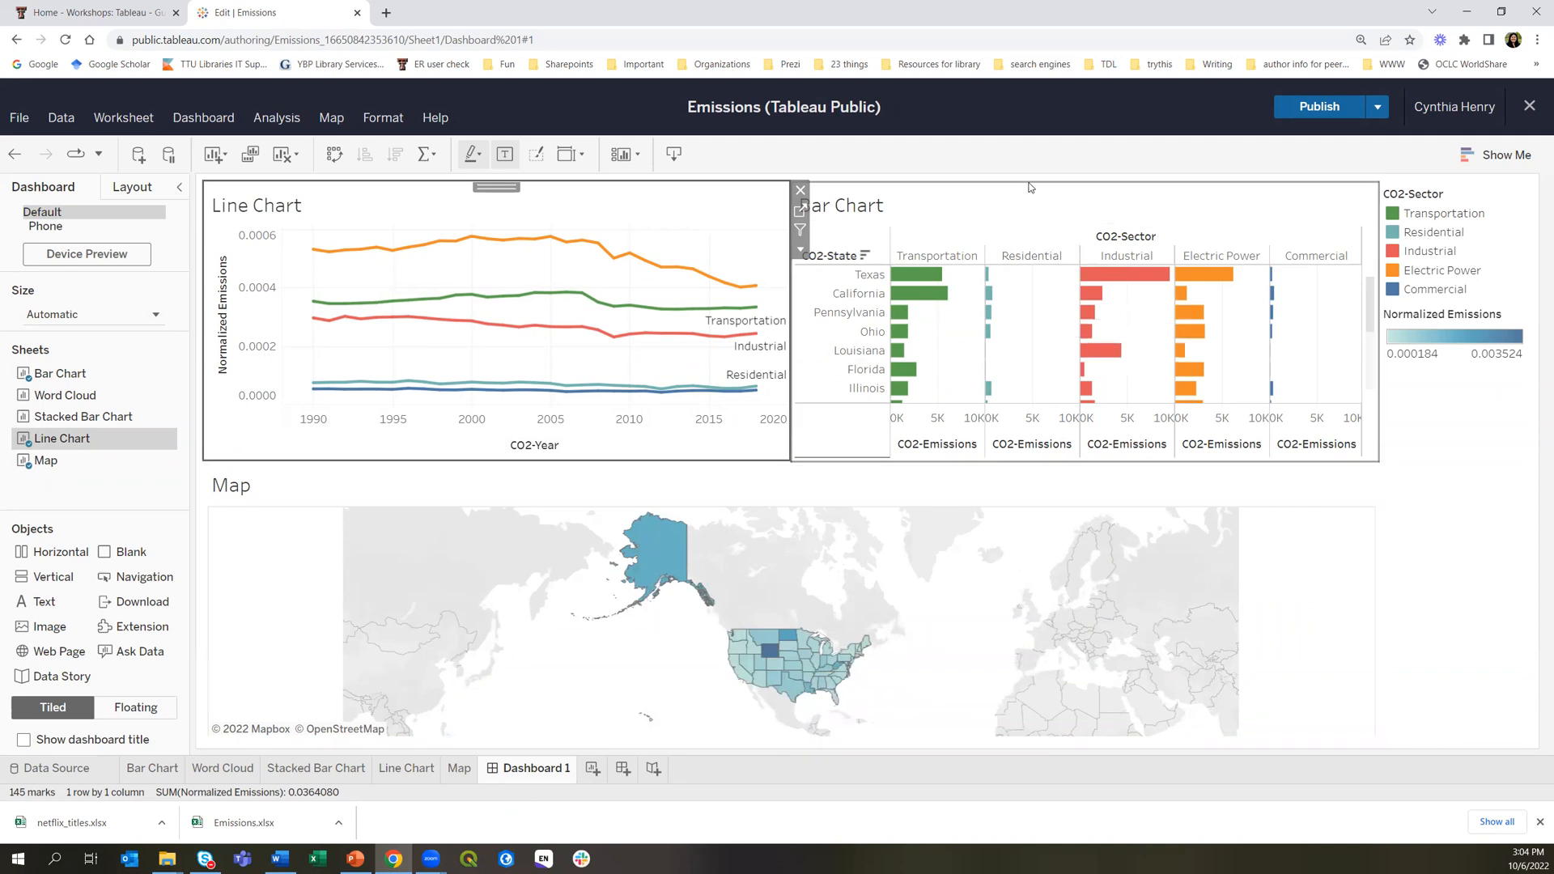
Try placing the Bar Chart below the Line Chart, with the Map beside the Line Chart in the upper row
{"action": "left_click", "coordinate": [1039, 186]}
{"action": "left_click_drag", "start_coordinate": [1071, 186], "coordinate": [518, 576]}
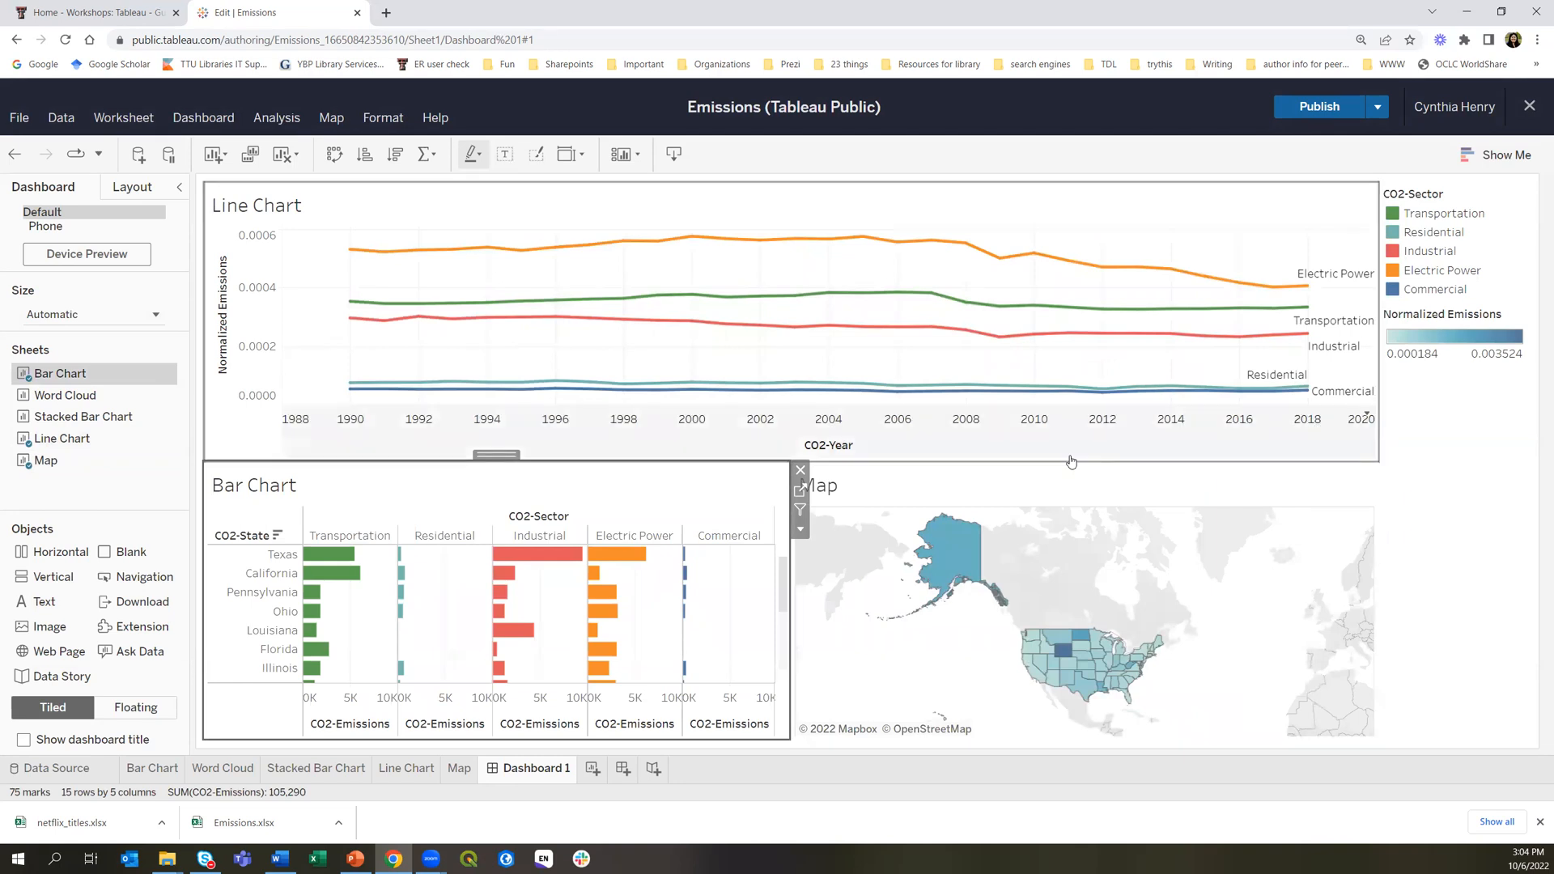
{"action": "left_click", "coordinate": [1070, 476]}
{"action": "left_click_drag", "start_coordinate": [1071, 454], "coordinate": [1056, 364]}
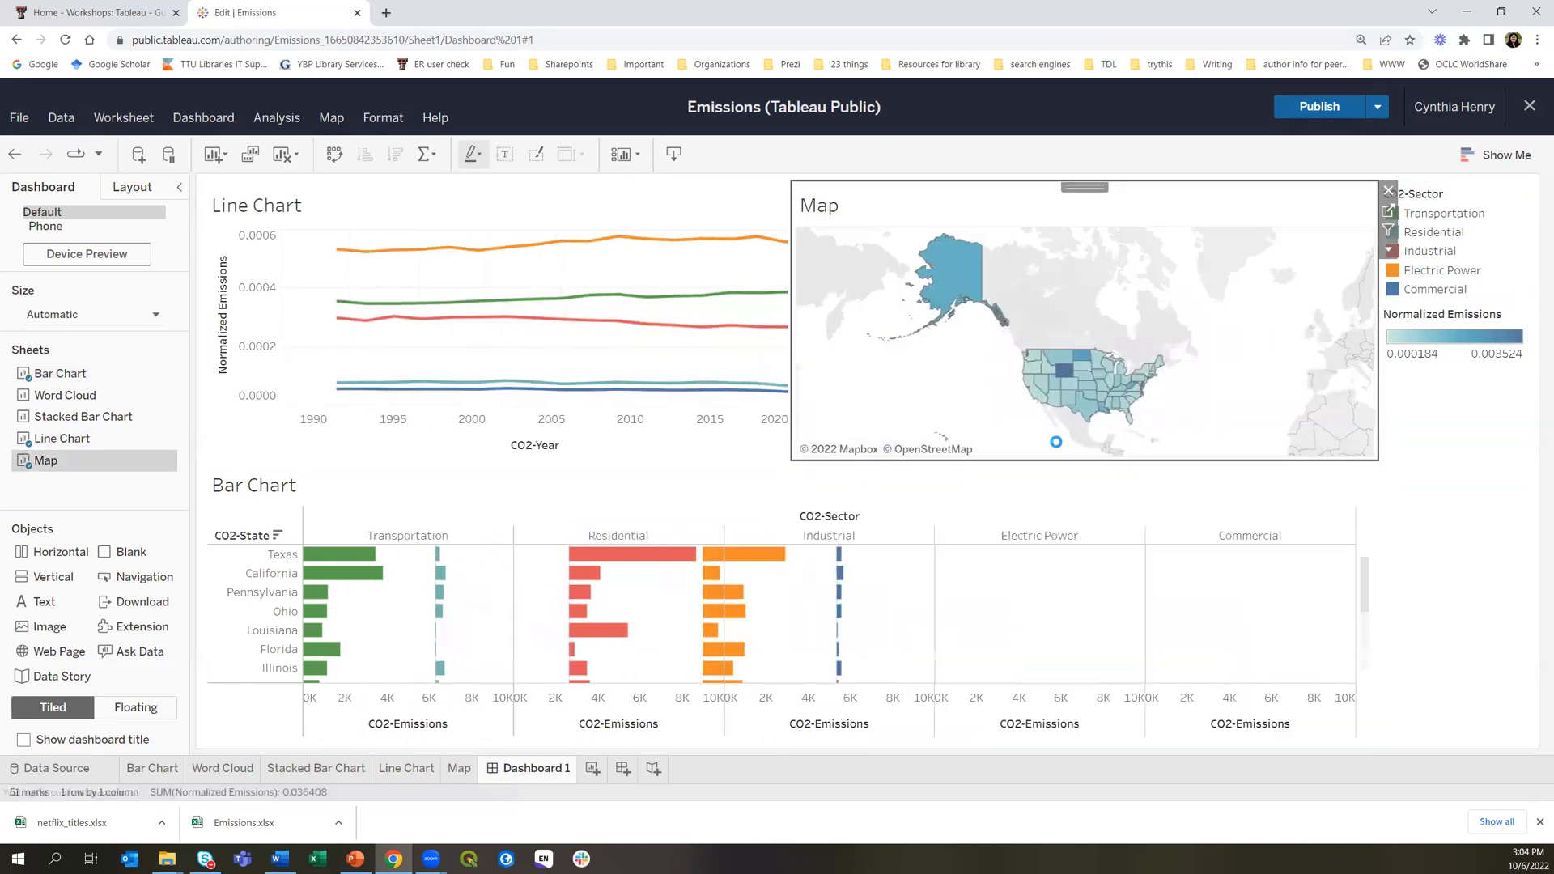
Try different heights for the row holding the Line Chart and Map, leaving it taller than the Bar Chart row
{"action": "left_click_drag", "start_coordinate": [1051, 461], "coordinate": [1054, 732]}
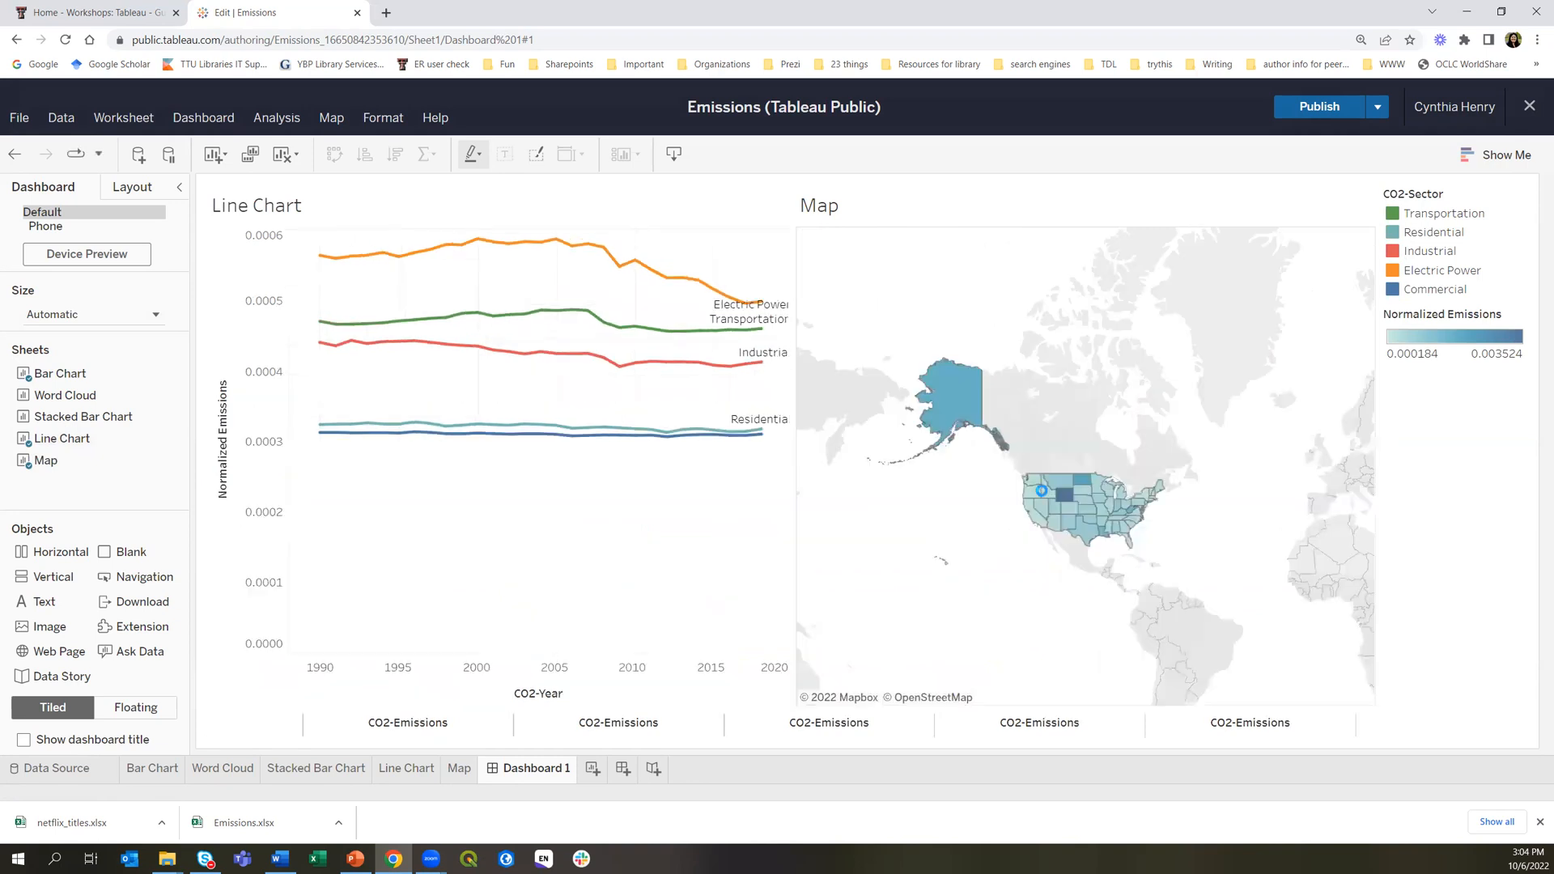
{"action": "left_click", "coordinate": [760, 689]}
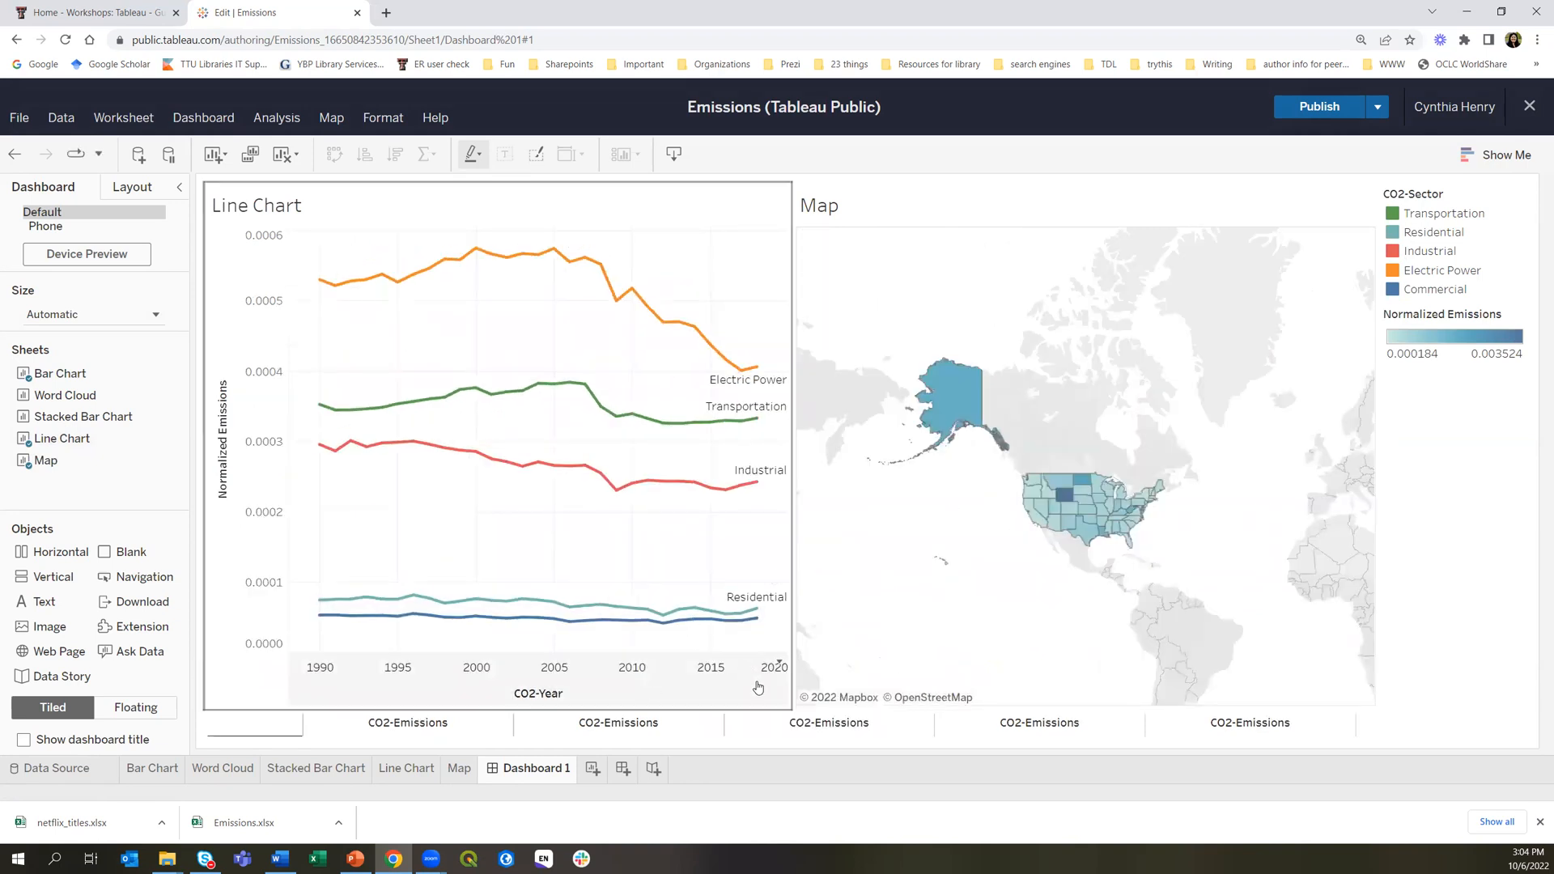
{"action": "left_click_drag", "start_coordinate": [771, 705], "coordinate": [779, 530]}
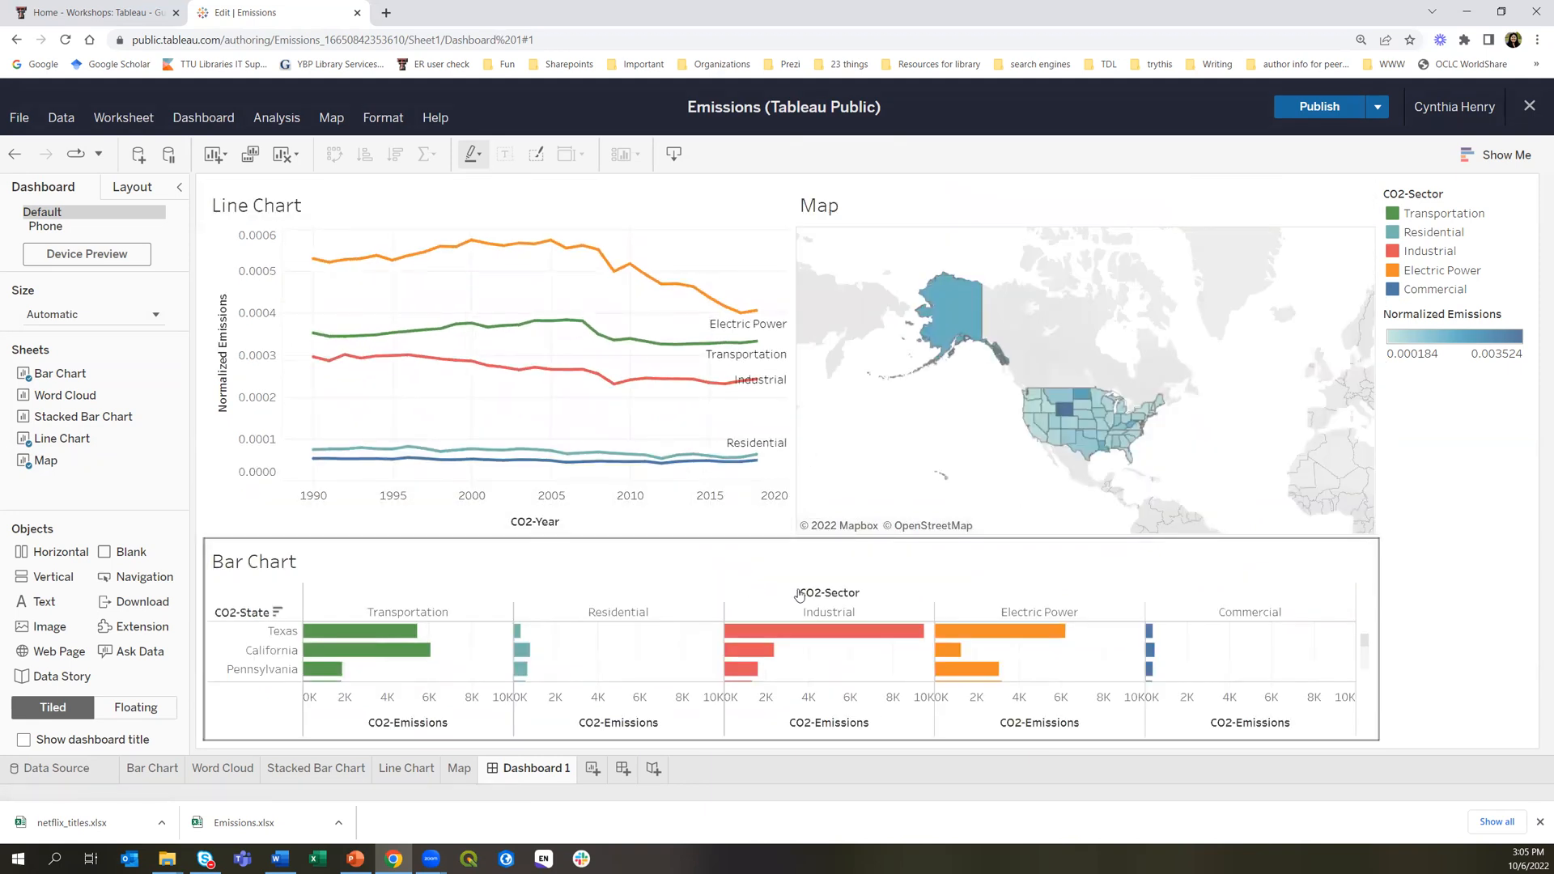
Rearrange the dashboard with the Bar Chart beside the Line Chart and the Map across the full width below, and enlarge the Map's row
{"action": "left_click_drag", "start_coordinate": [1012, 398], "coordinate": [1012, 357]}
{"action": "left_click_drag", "start_coordinate": [1030, 465], "coordinate": [818, 688]}
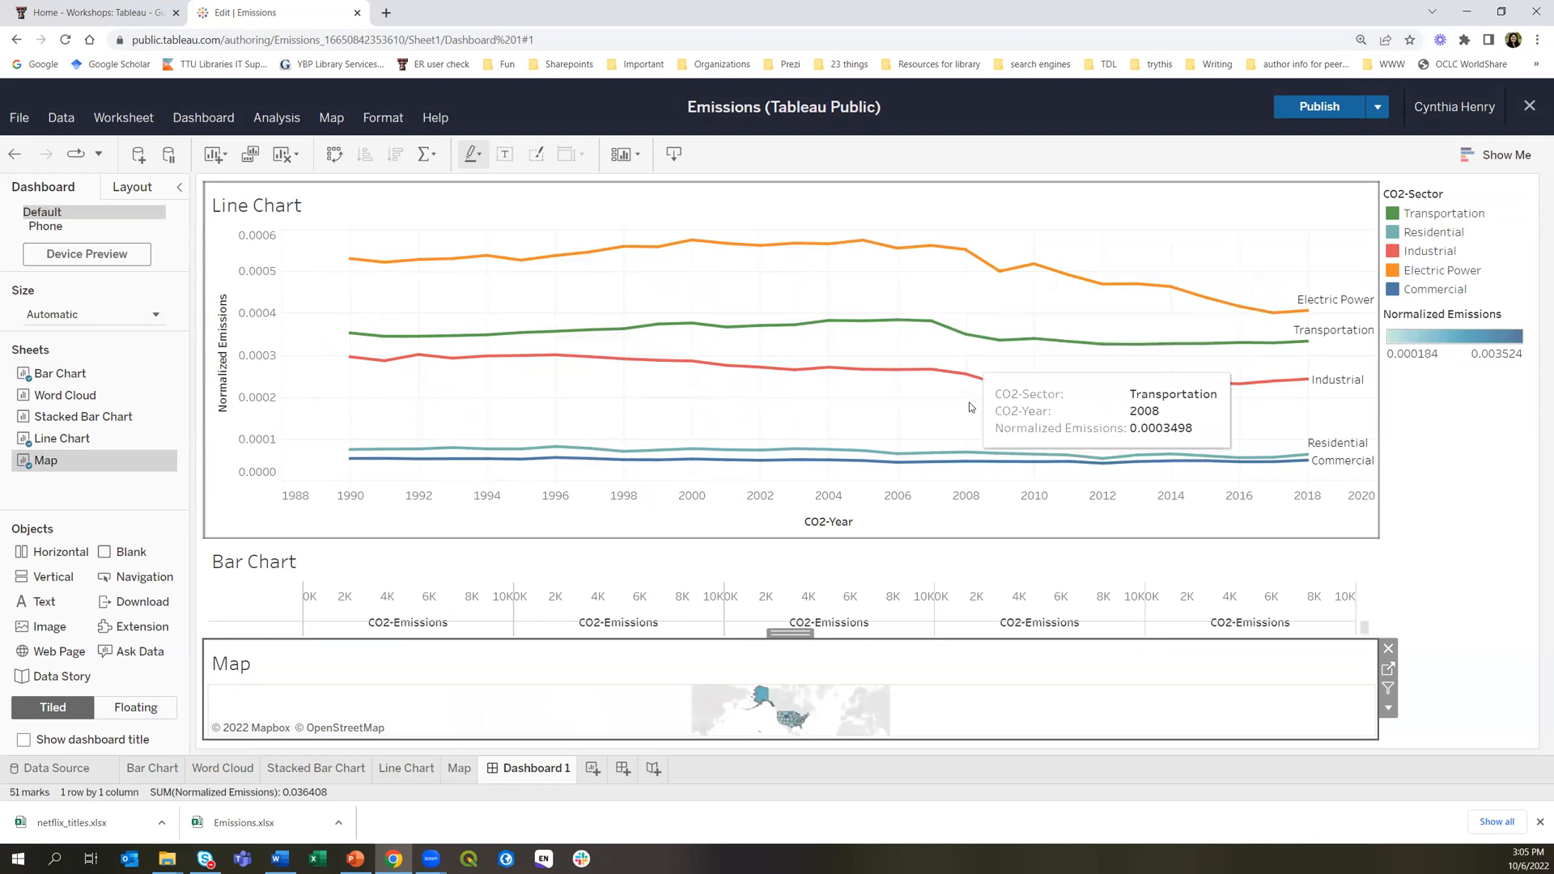
{"action": "left_click", "coordinate": [361, 598]}
{"action": "left_click_drag", "start_coordinate": [789, 534], "coordinate": [1146, 257]}
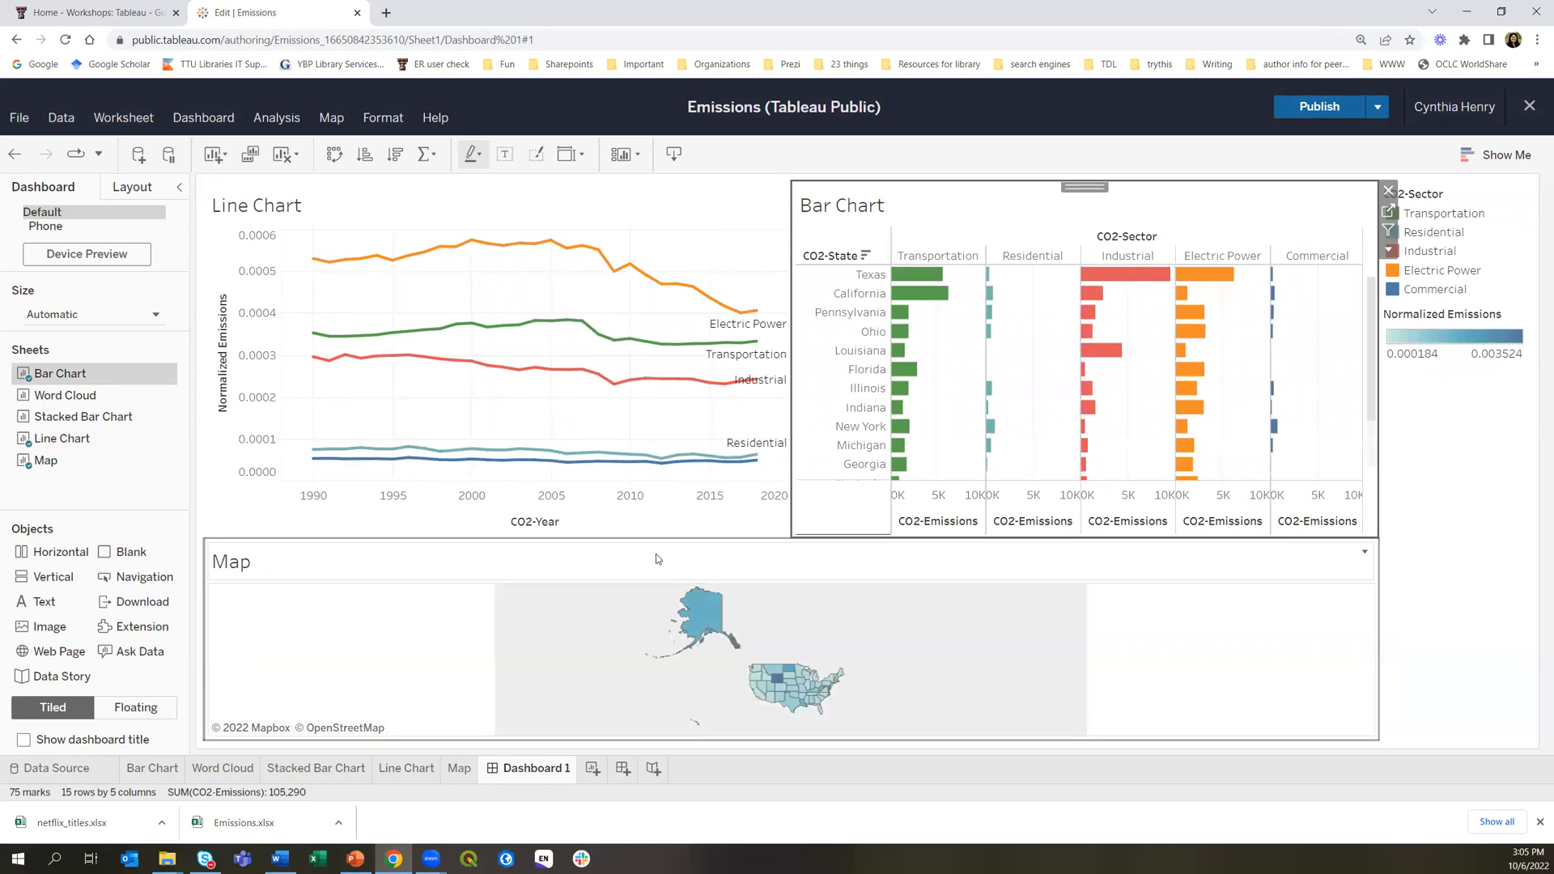
{"action": "left_click_drag", "start_coordinate": [655, 538], "coordinate": [653, 487]}
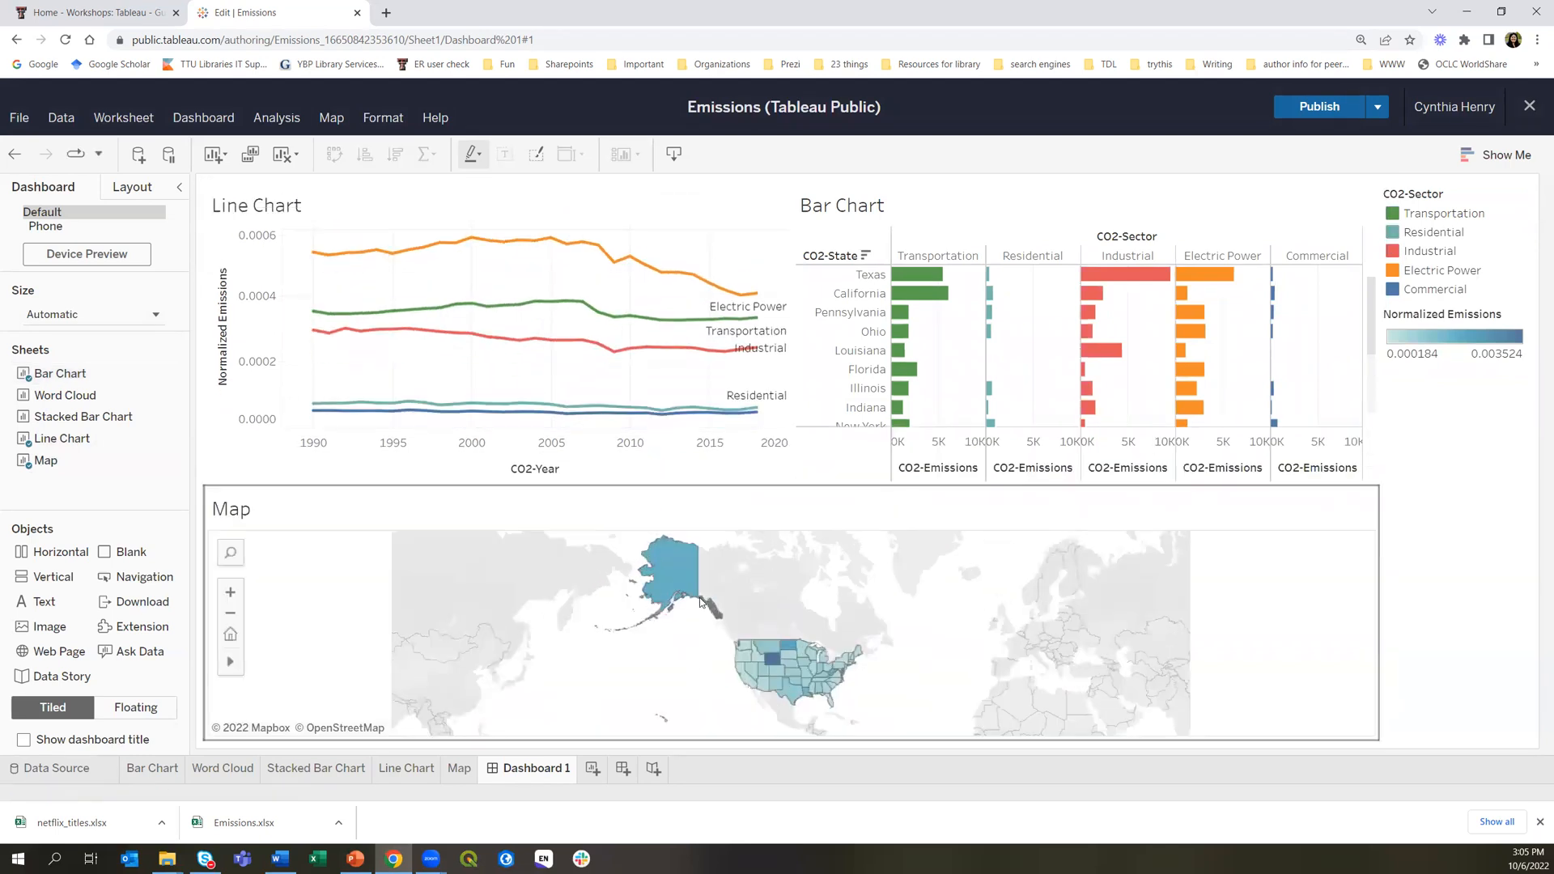
{"action": "left_click_drag", "start_coordinate": [696, 485], "coordinate": [702, 466]}
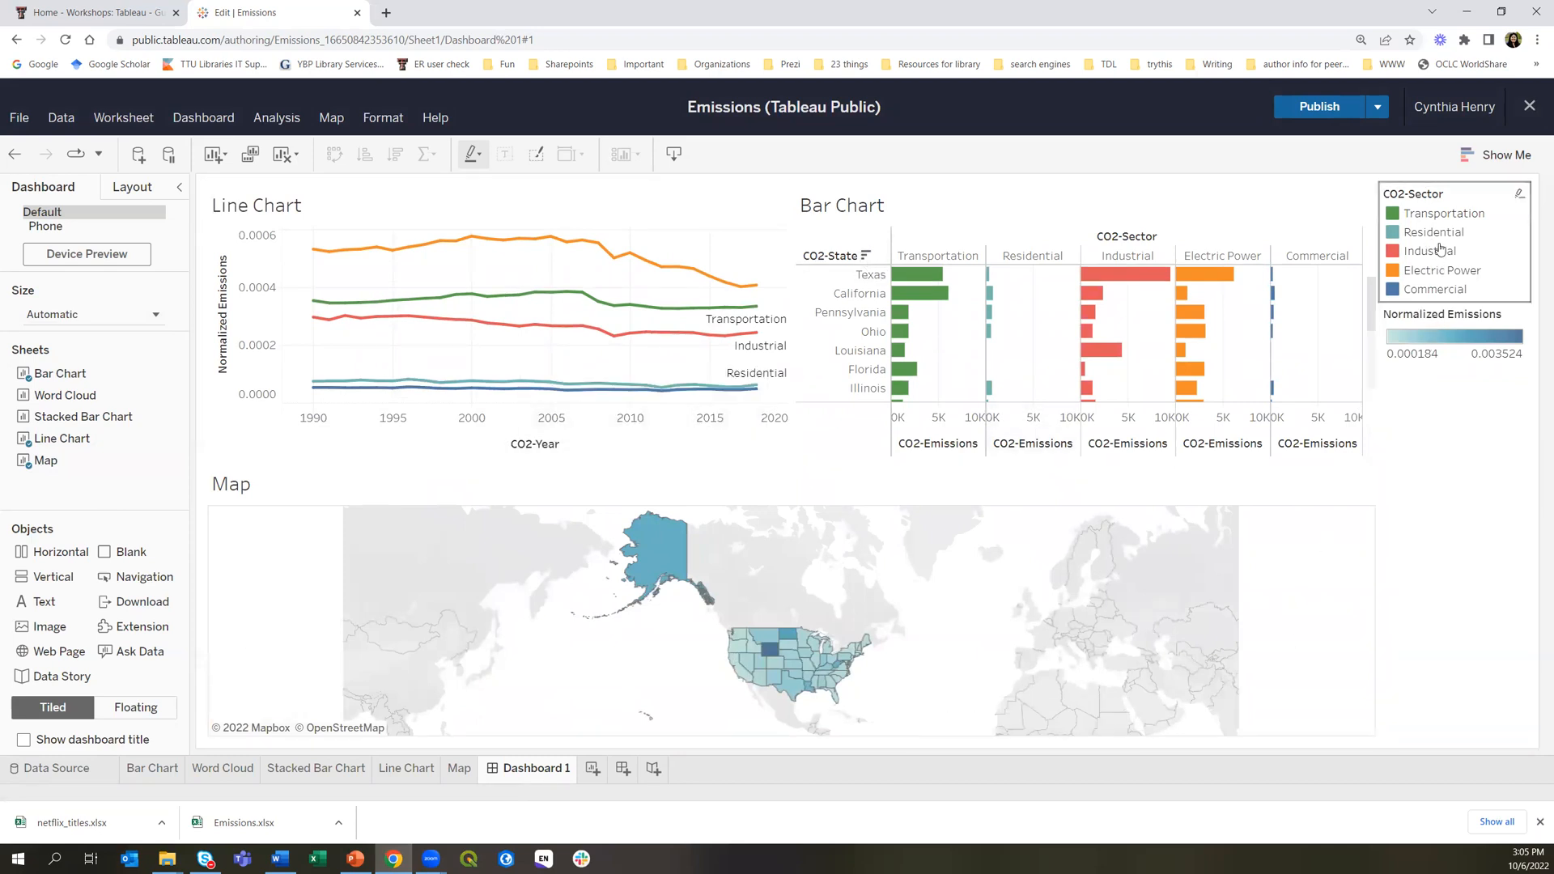
Try moving the Normalized Emissions legend to the left side of the dashboard's charts
{"action": "left_click", "coordinate": [1432, 322]}
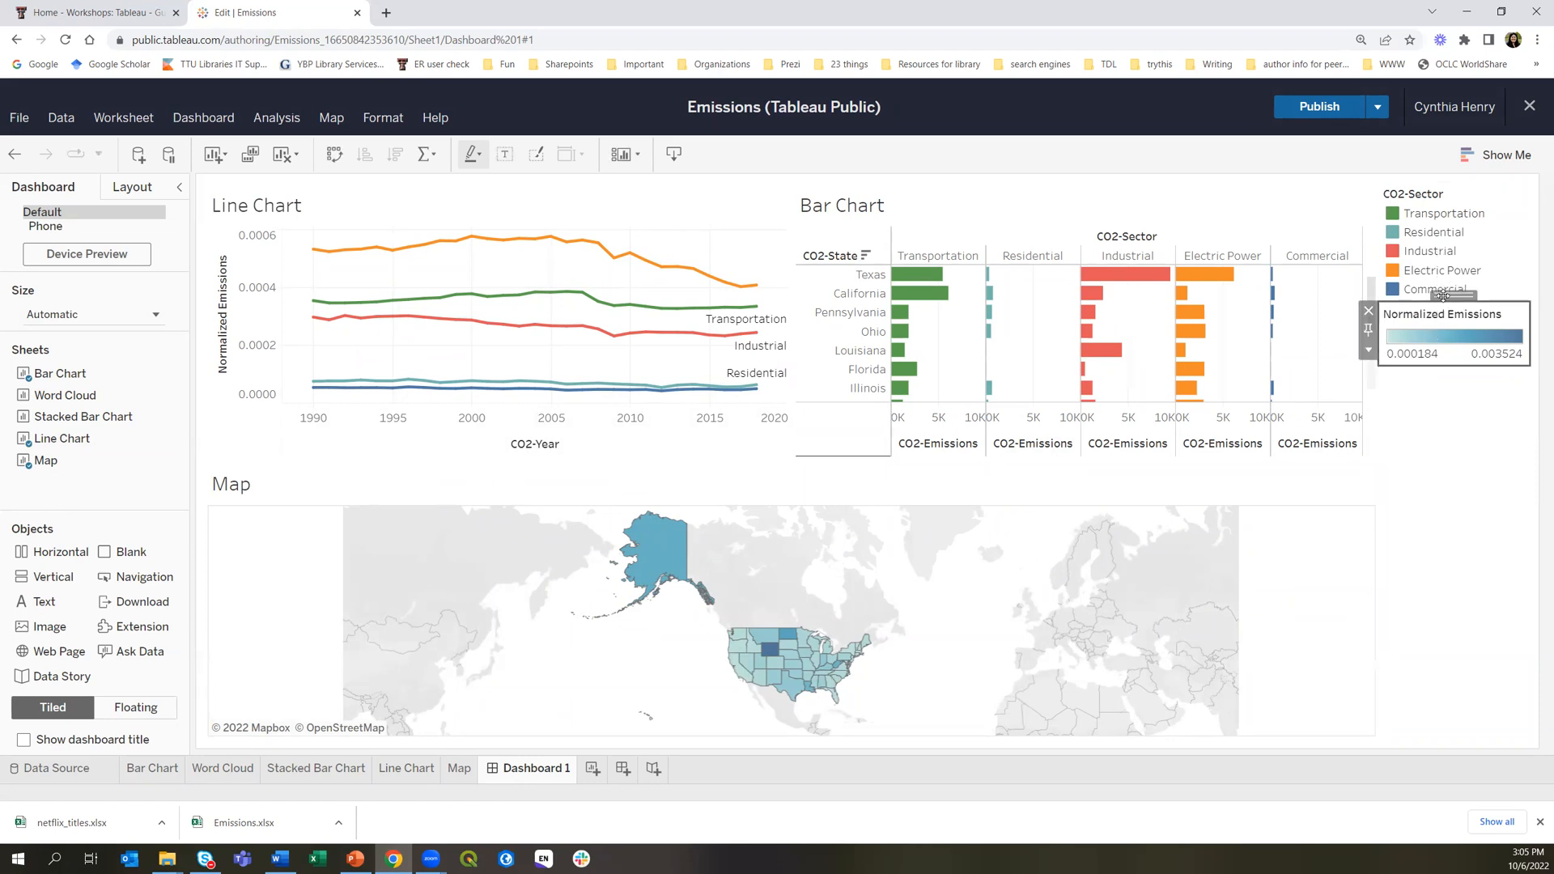
{"action": "left_click_drag", "start_coordinate": [1368, 330], "coordinate": [457, 551]}
{"action": "left_click_drag", "start_coordinate": [233, 519], "coordinate": [231, 516]}
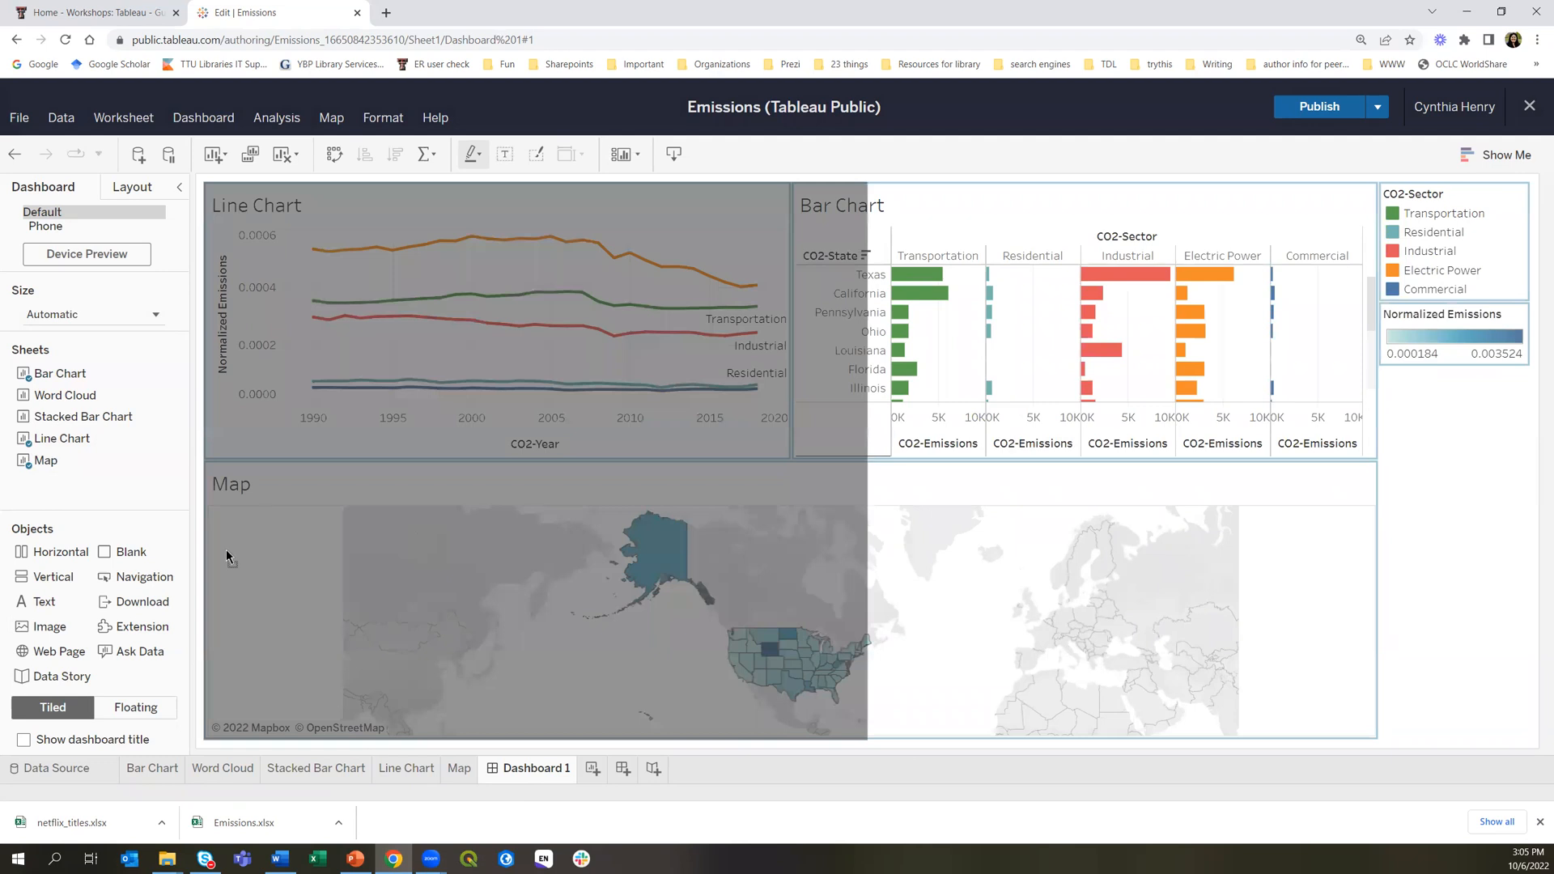
{"action": "left_click_drag", "start_coordinate": [222, 599], "coordinate": [1450, 542]}
{"action": "left_click_drag", "start_coordinate": [1422, 365], "coordinate": [1422, 365]}
Place the CO2-Sector legend to the left of the Line Chart and narrow the legend's column
{"action": "left_click", "coordinate": [1452, 217]}
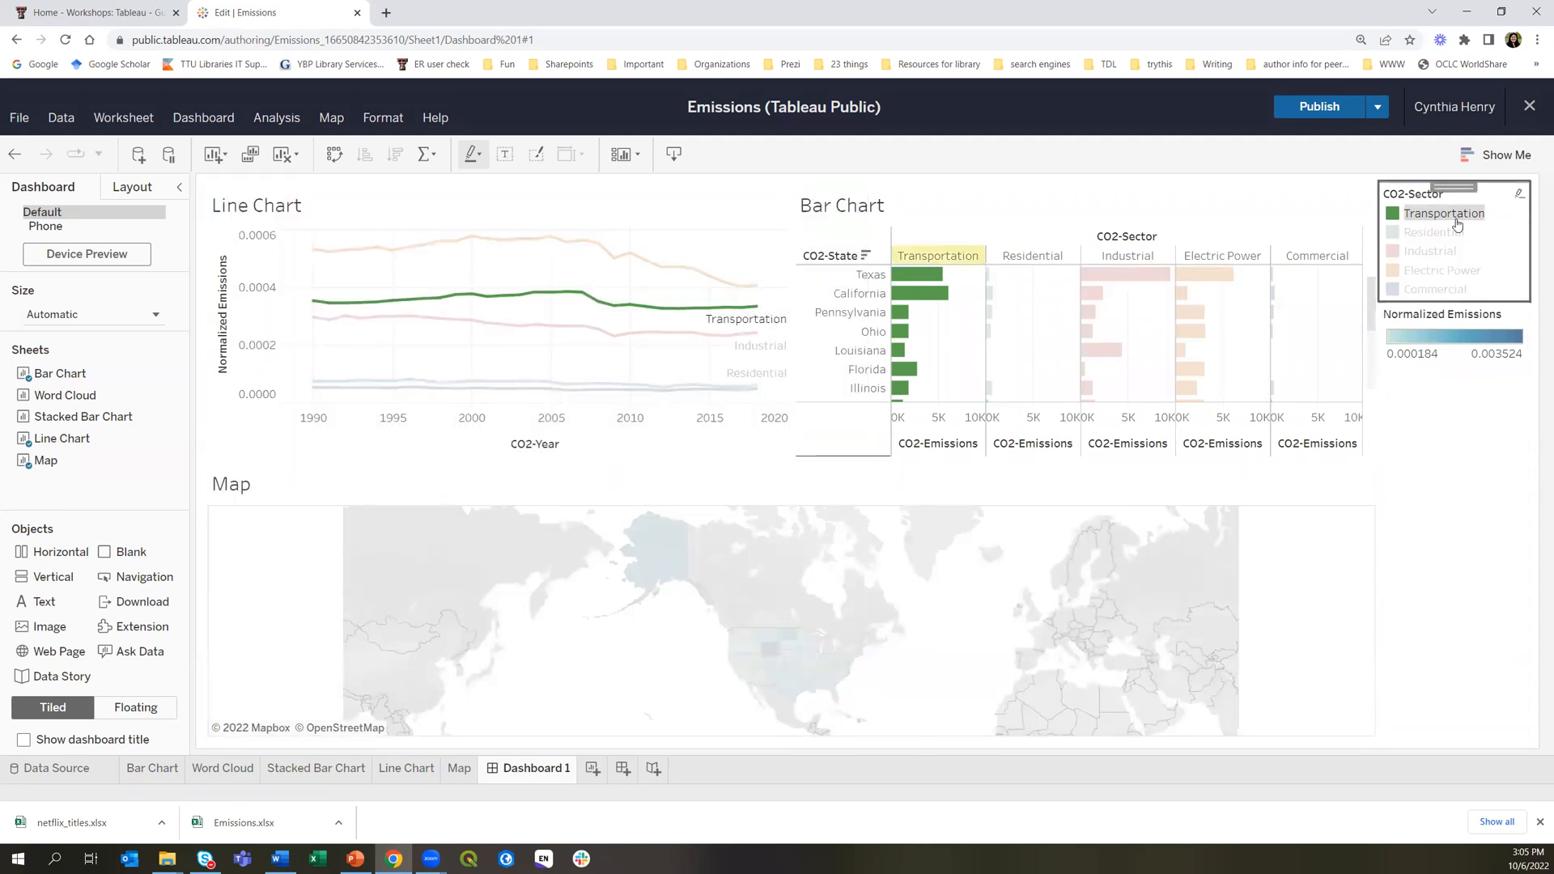
{"action": "left_click_drag", "start_coordinate": [1446, 188], "coordinate": [243, 215]}
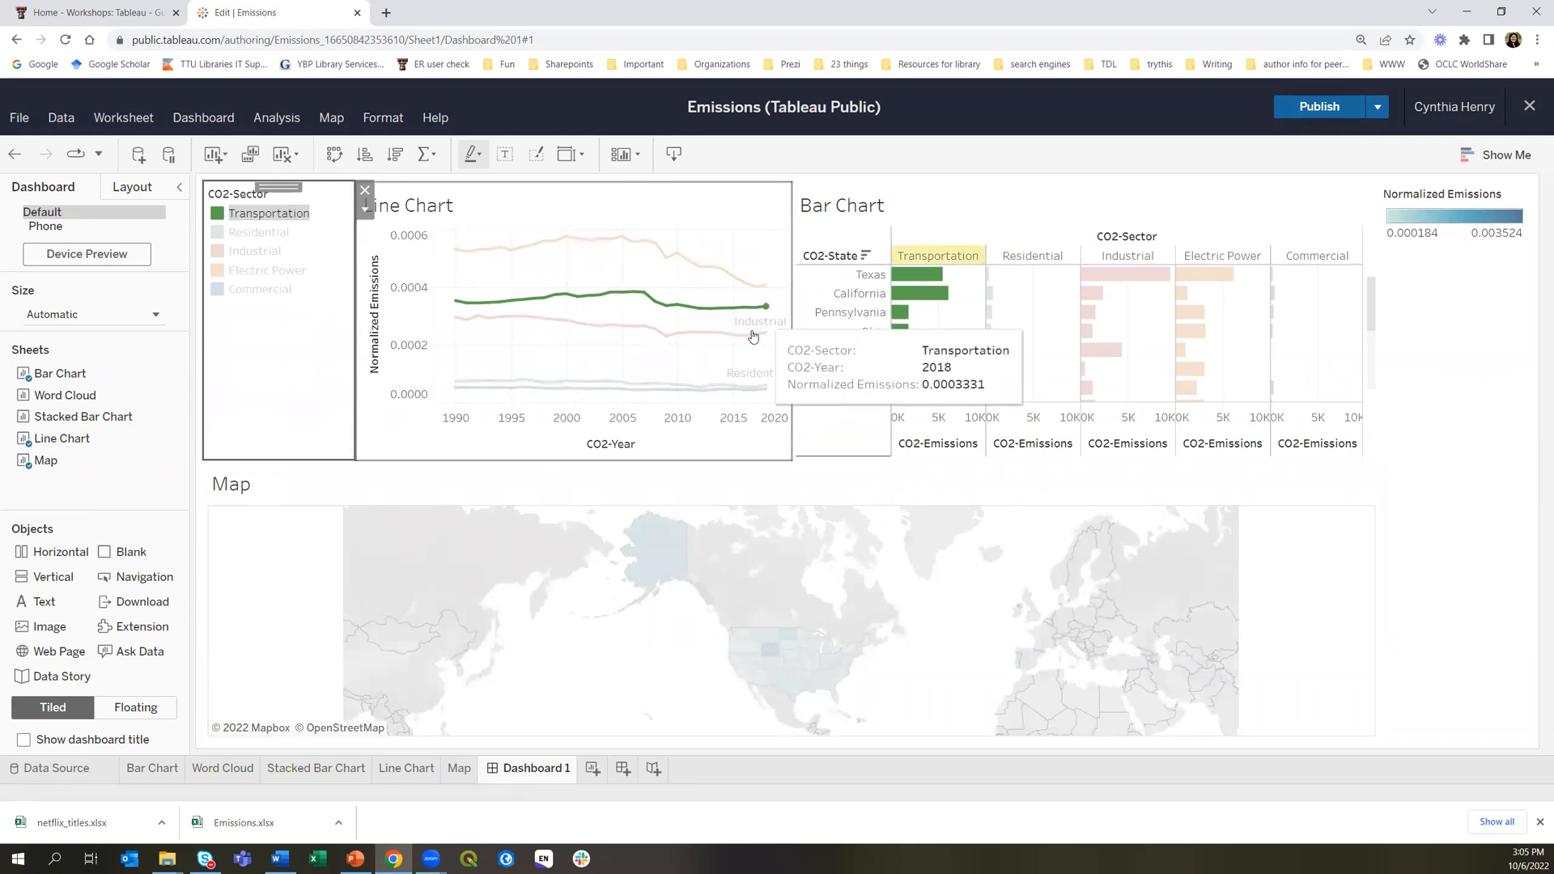
{"action": "left_click_drag", "start_coordinate": [356, 310], "coordinate": [320, 308]}
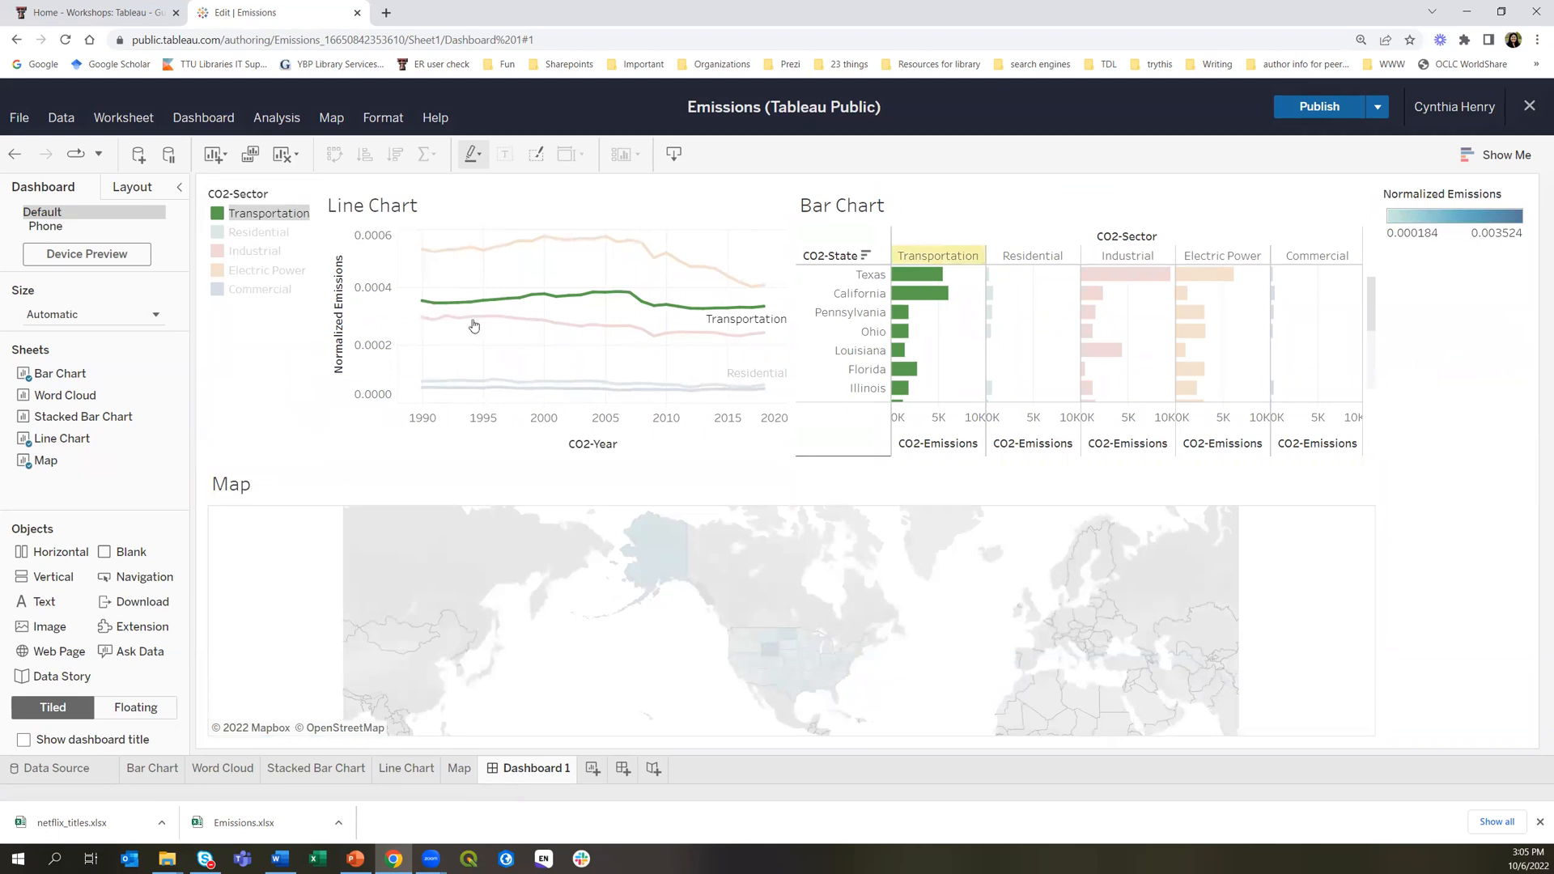
Widen the Bar Chart by narrowing the Line Chart, and clear the Transportation highlight
{"action": "left_click", "coordinate": [511, 338]}
{"action": "left_click_drag", "start_coordinate": [771, 326], "coordinate": [678, 328]}
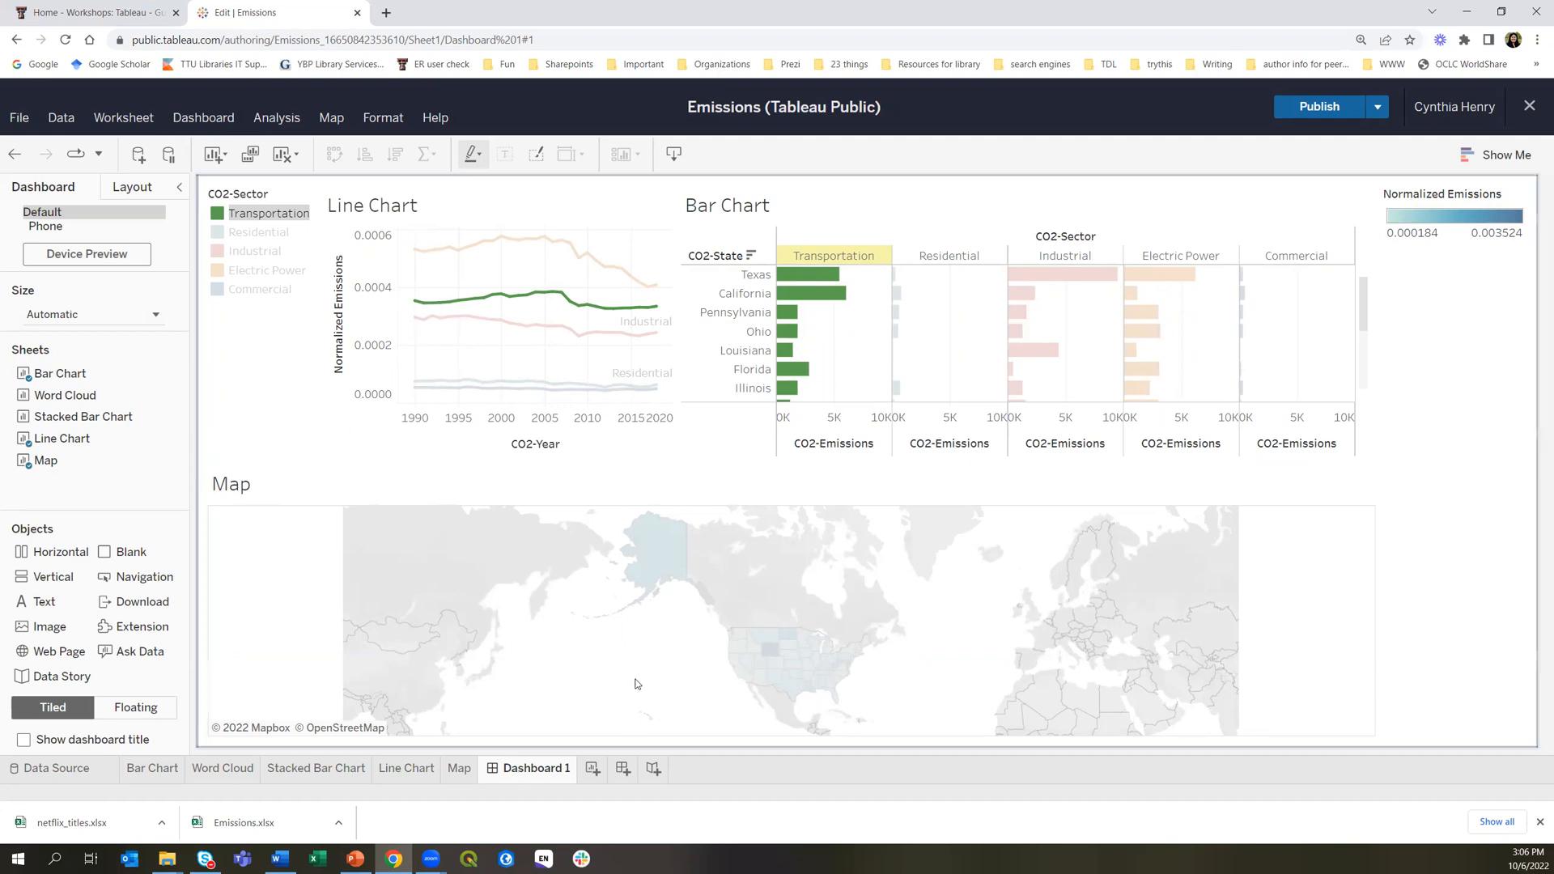
{"action": "left_click", "coordinate": [272, 425]}
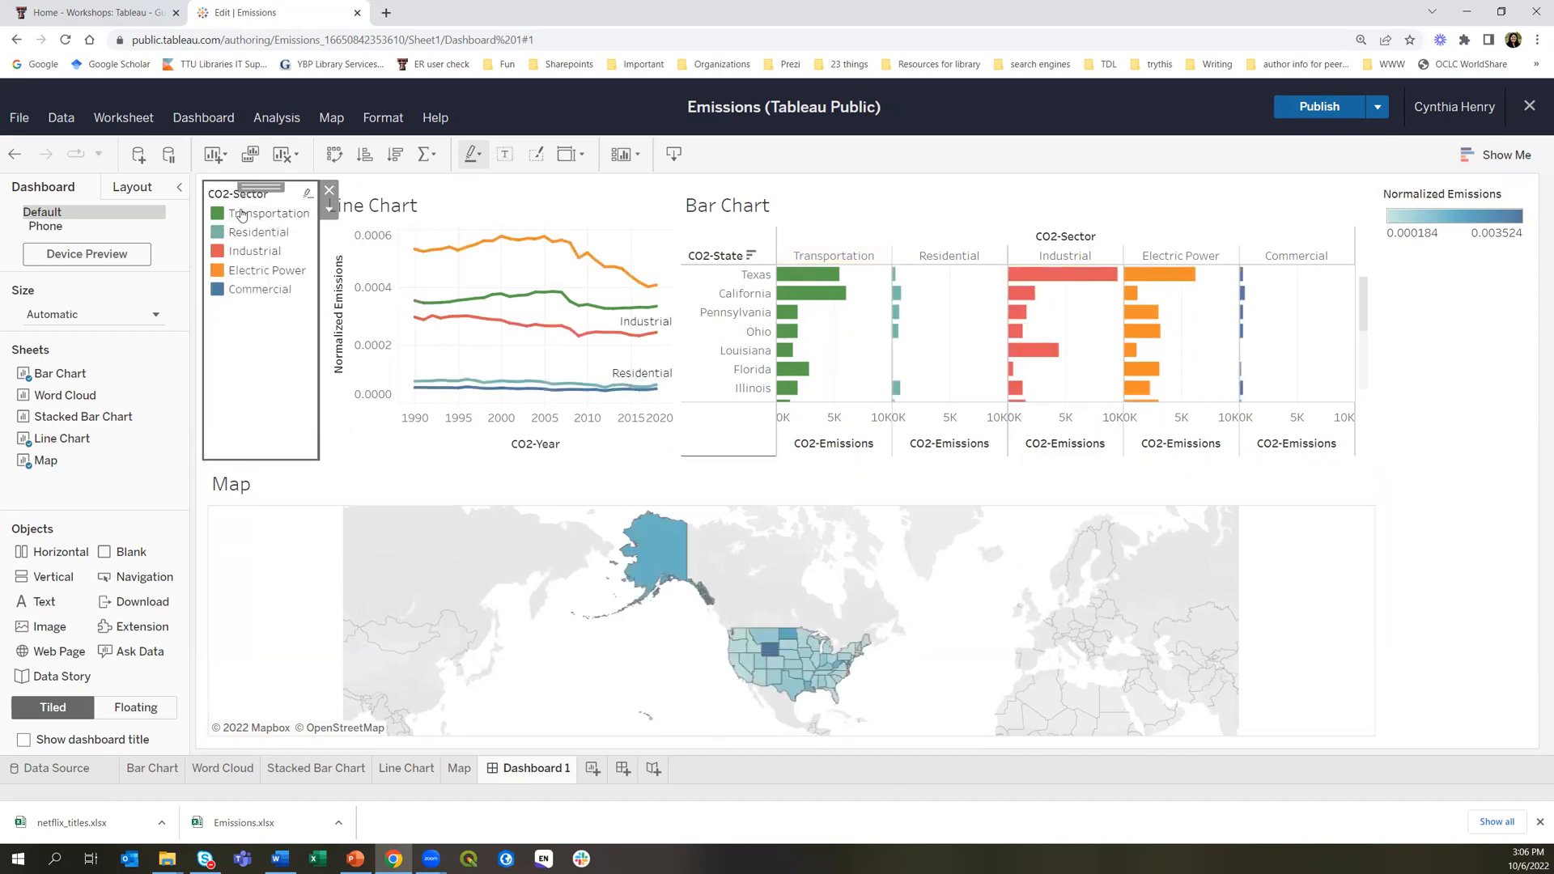
{"action": "mouse_move", "coordinate": [239, 236]}
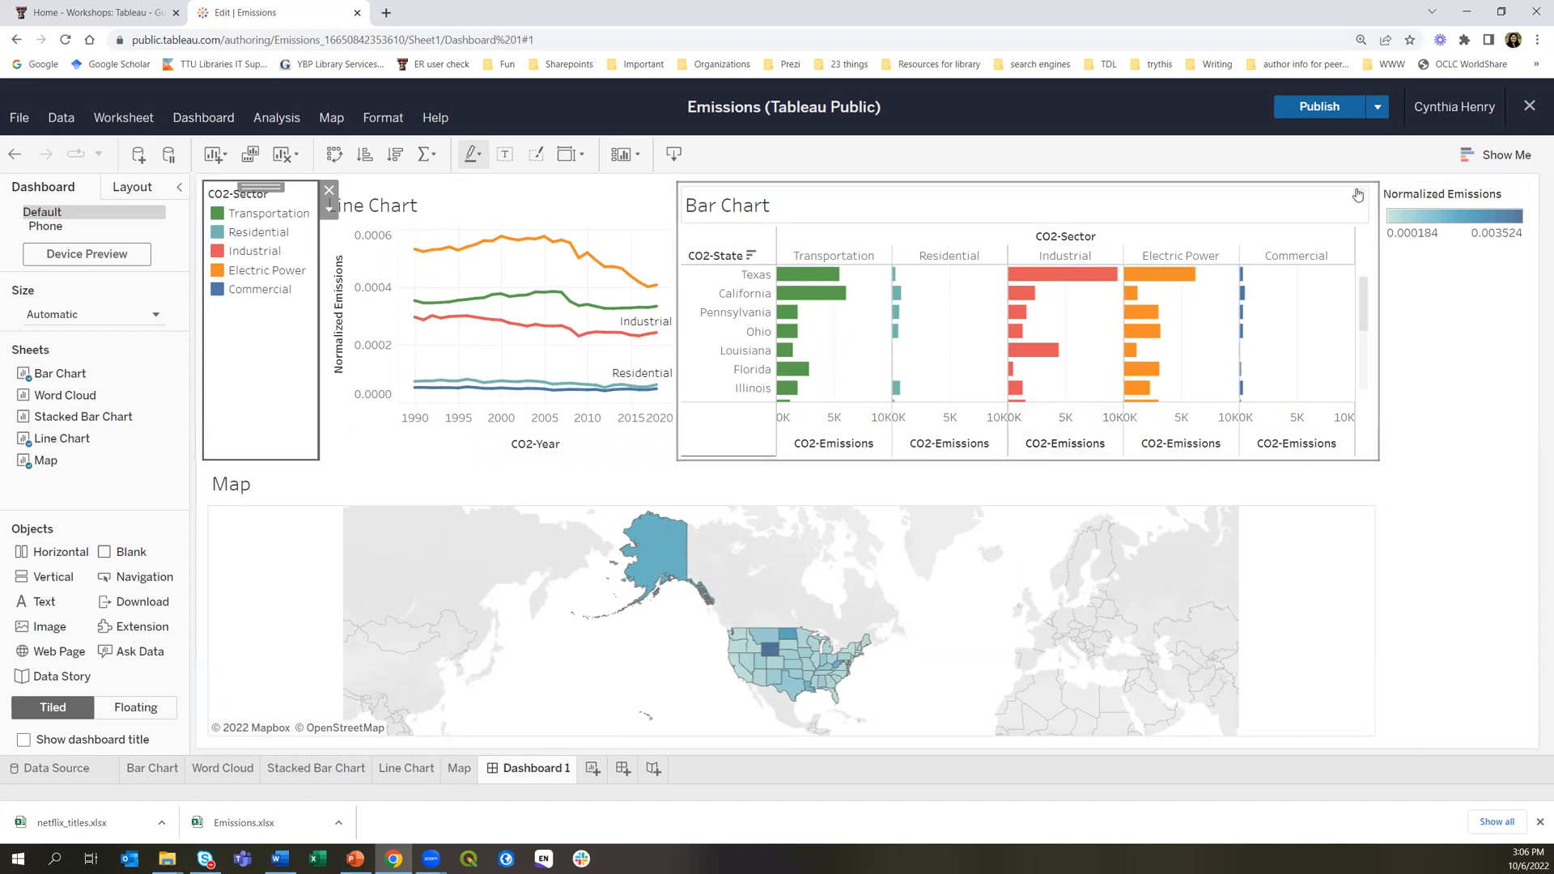
Use the Bar Chart as a filter for the dashboard and filter the Line Chart and Map to Texas
{"action": "left_click", "coordinate": [1144, 199]}
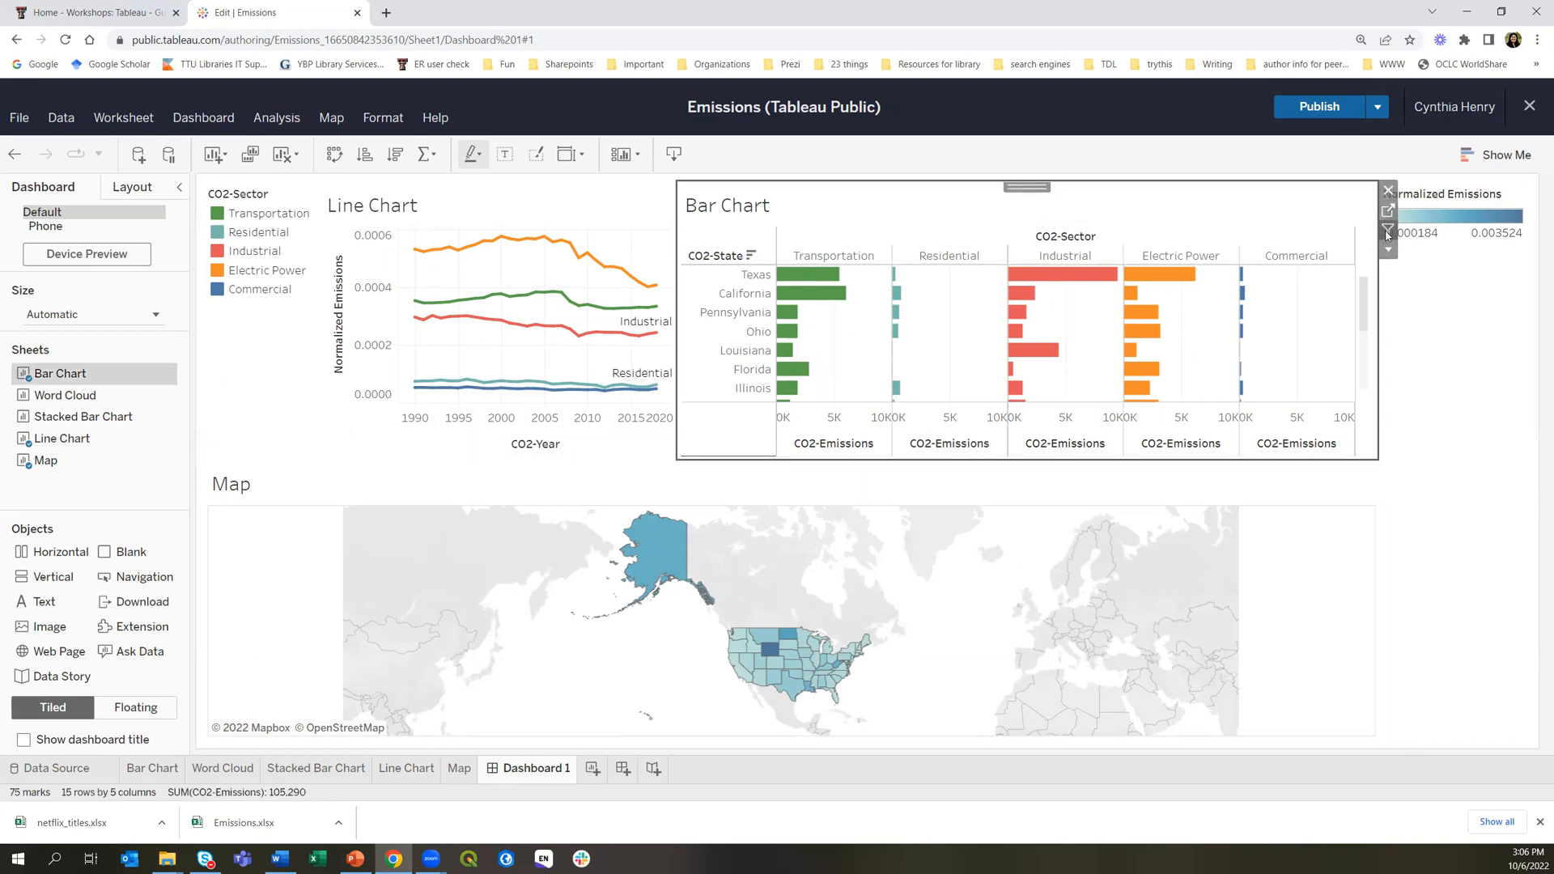
{"action": "left_click", "coordinate": [625, 215]}
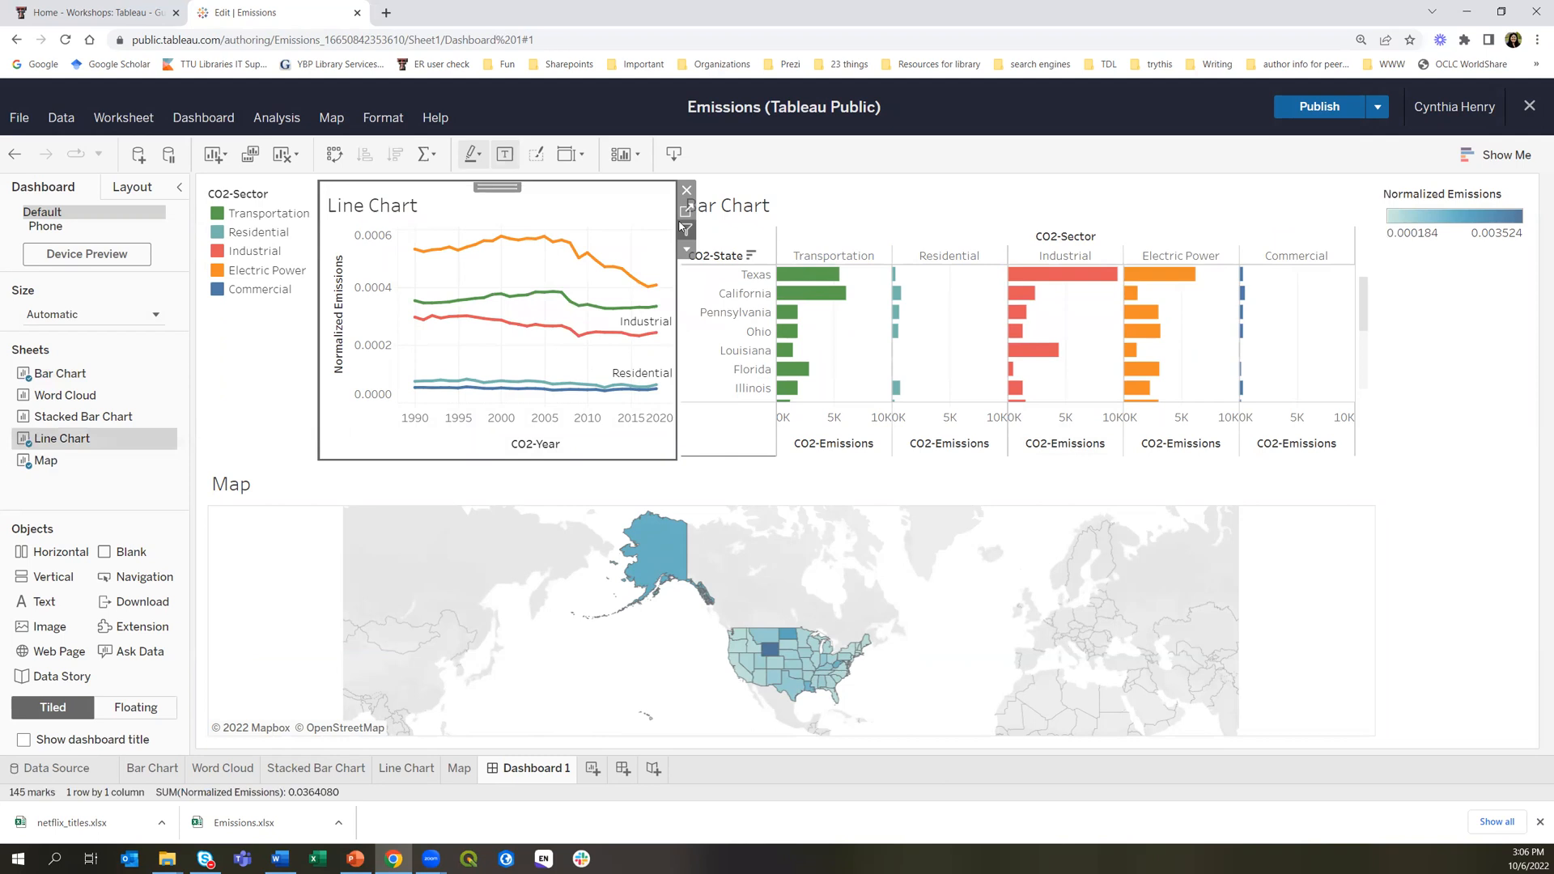
{"action": "left_click", "coordinate": [1092, 606]}
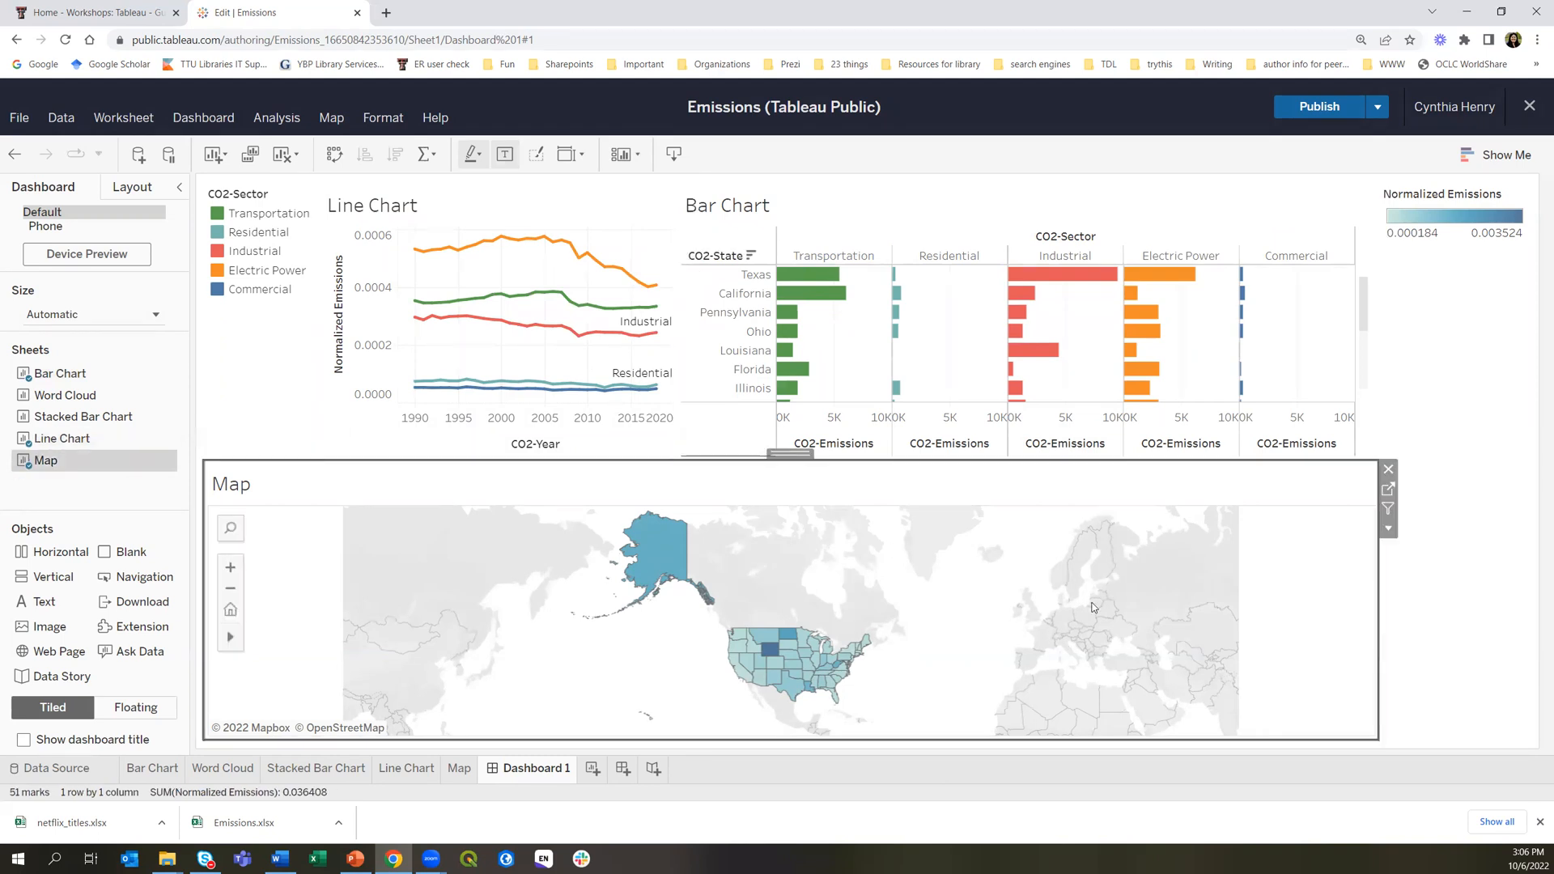
{"action": "left_click", "coordinate": [1342, 235]}
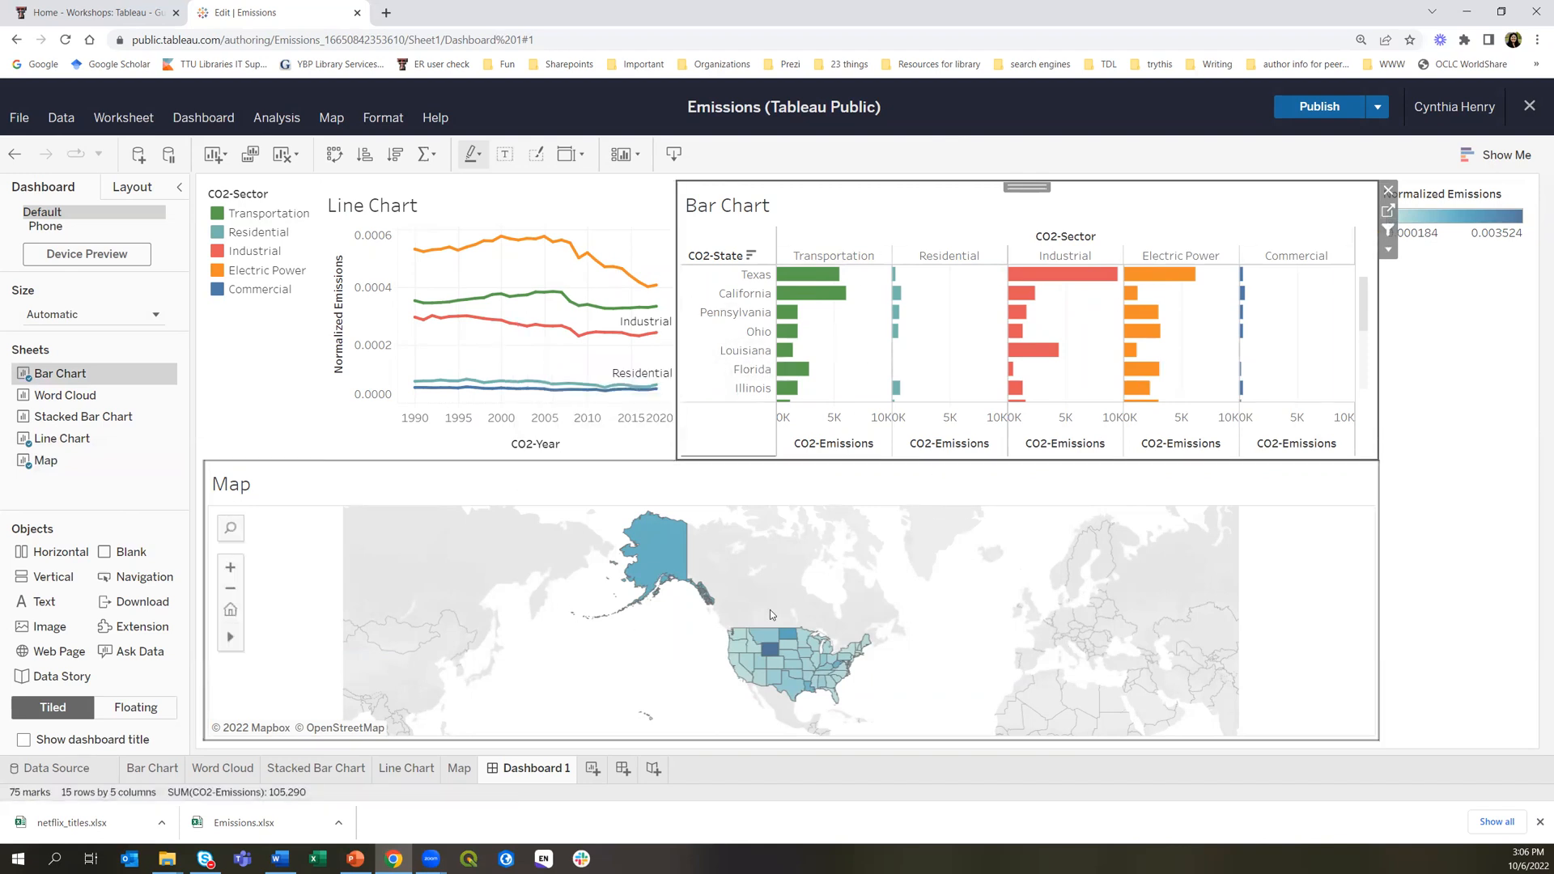
{"action": "left_click", "coordinate": [749, 277]}
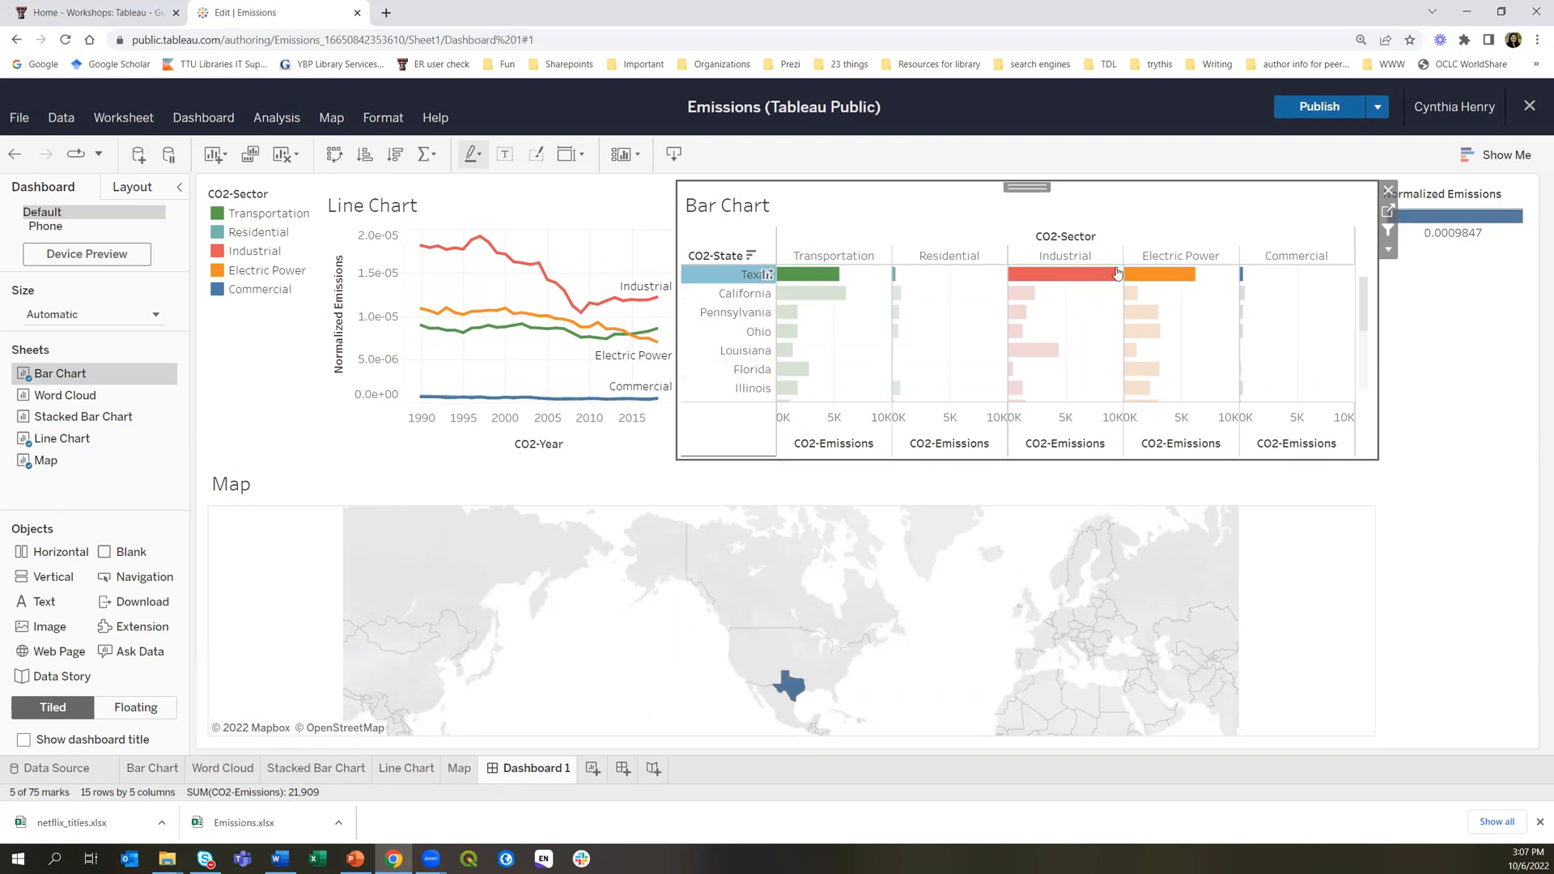
Stop using the Bar Chart as a filter and clear the Texas selection
{"action": "left_click", "coordinate": [1389, 229]}
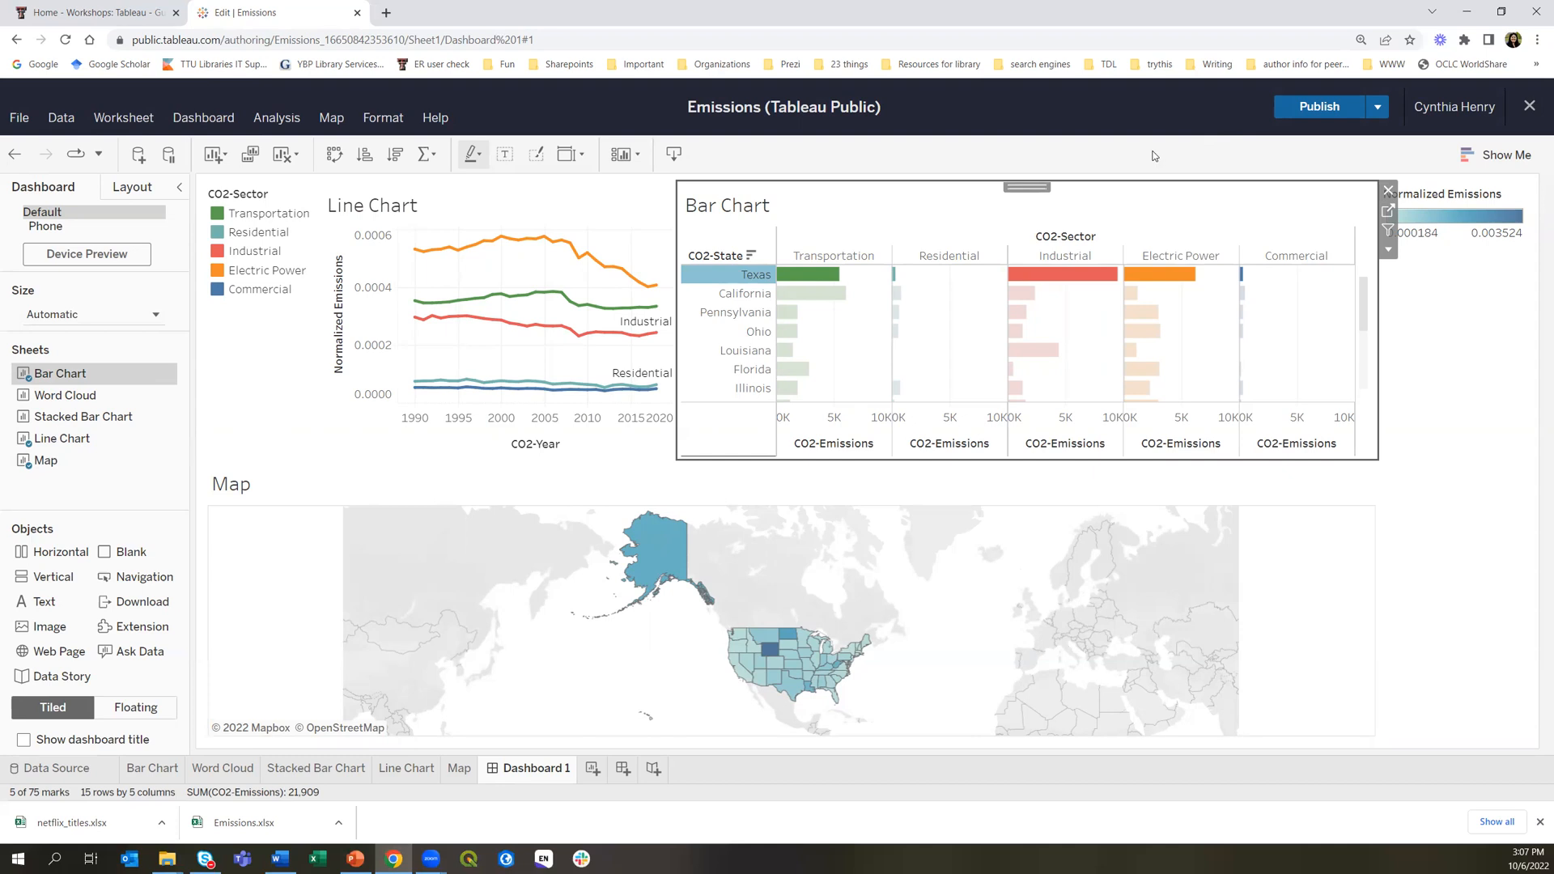
{"action": "left_click", "coordinate": [699, 440]}
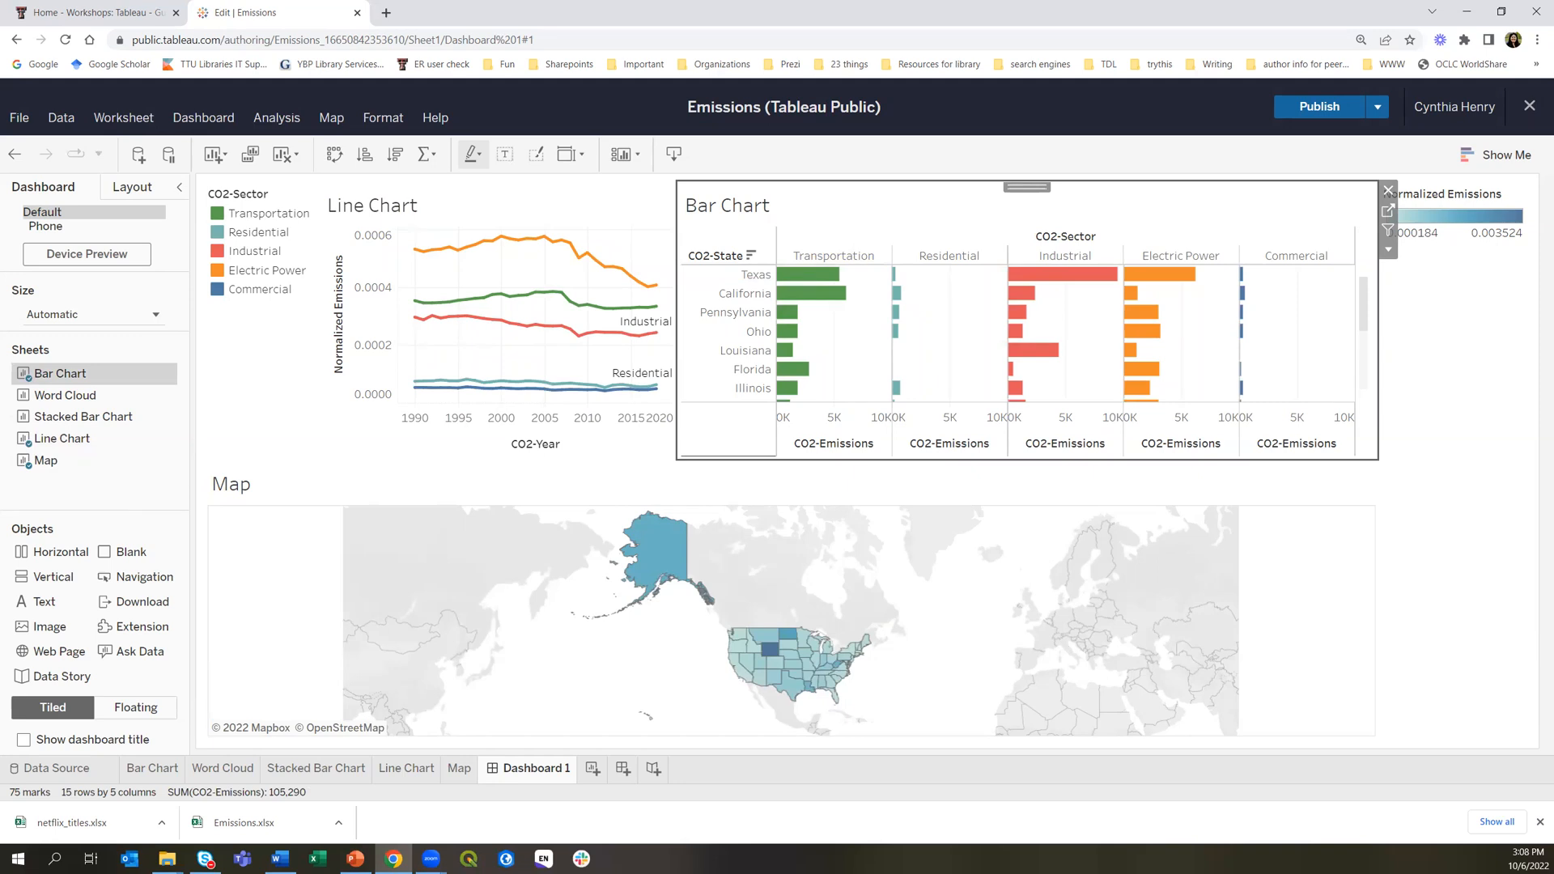
Open the sheet options for Dashboard 1
{"action": "right_click", "coordinate": [532, 774]}
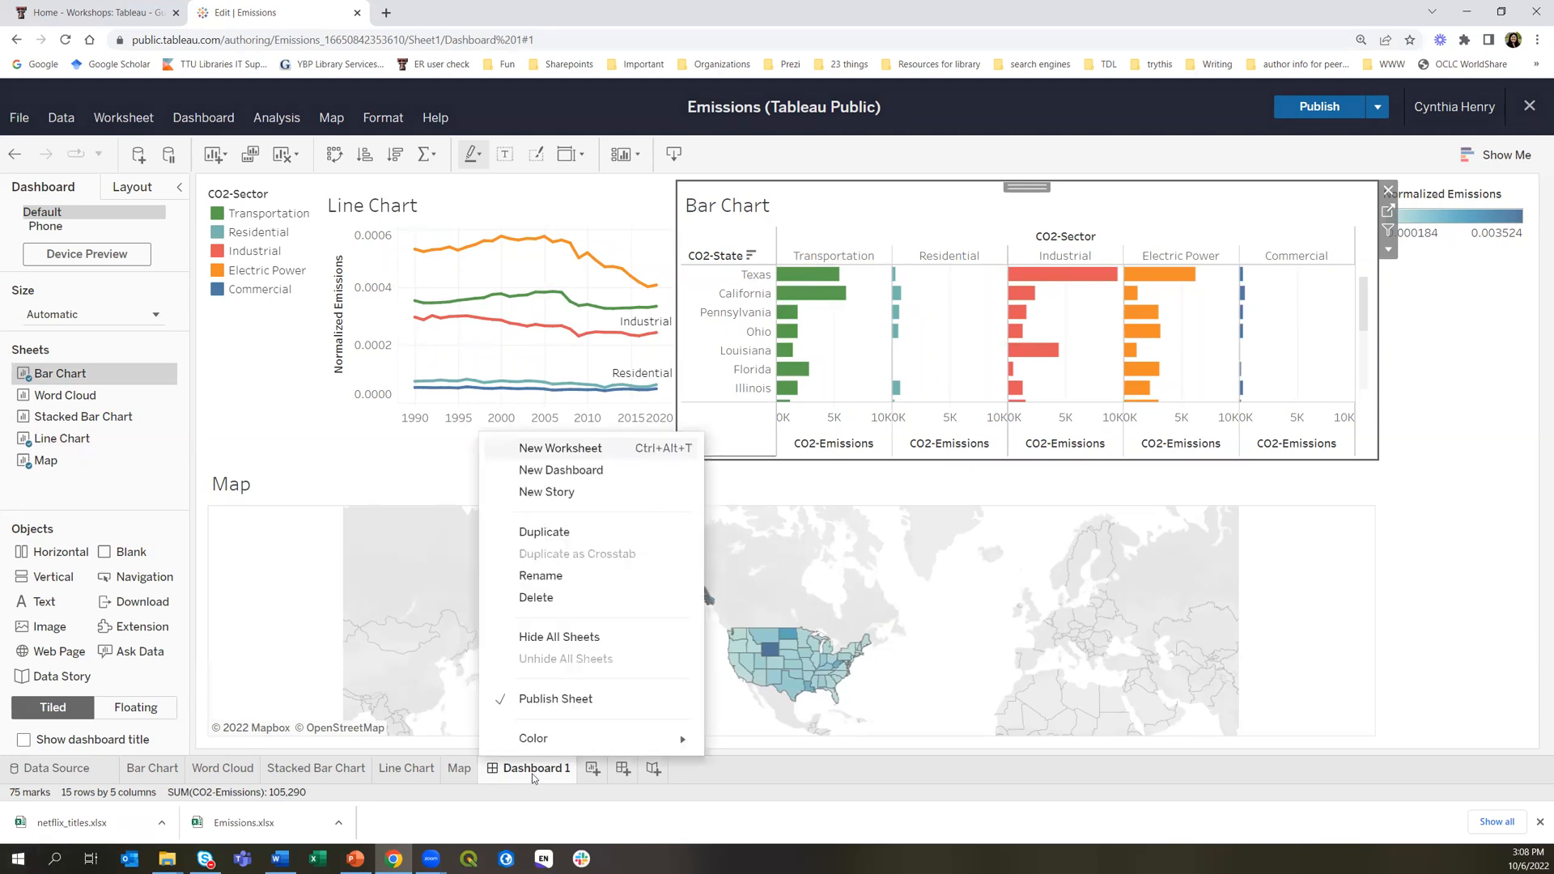
Rename the dashboard sheet as Emissions
{"action": "left_click", "coordinate": [546, 582]}
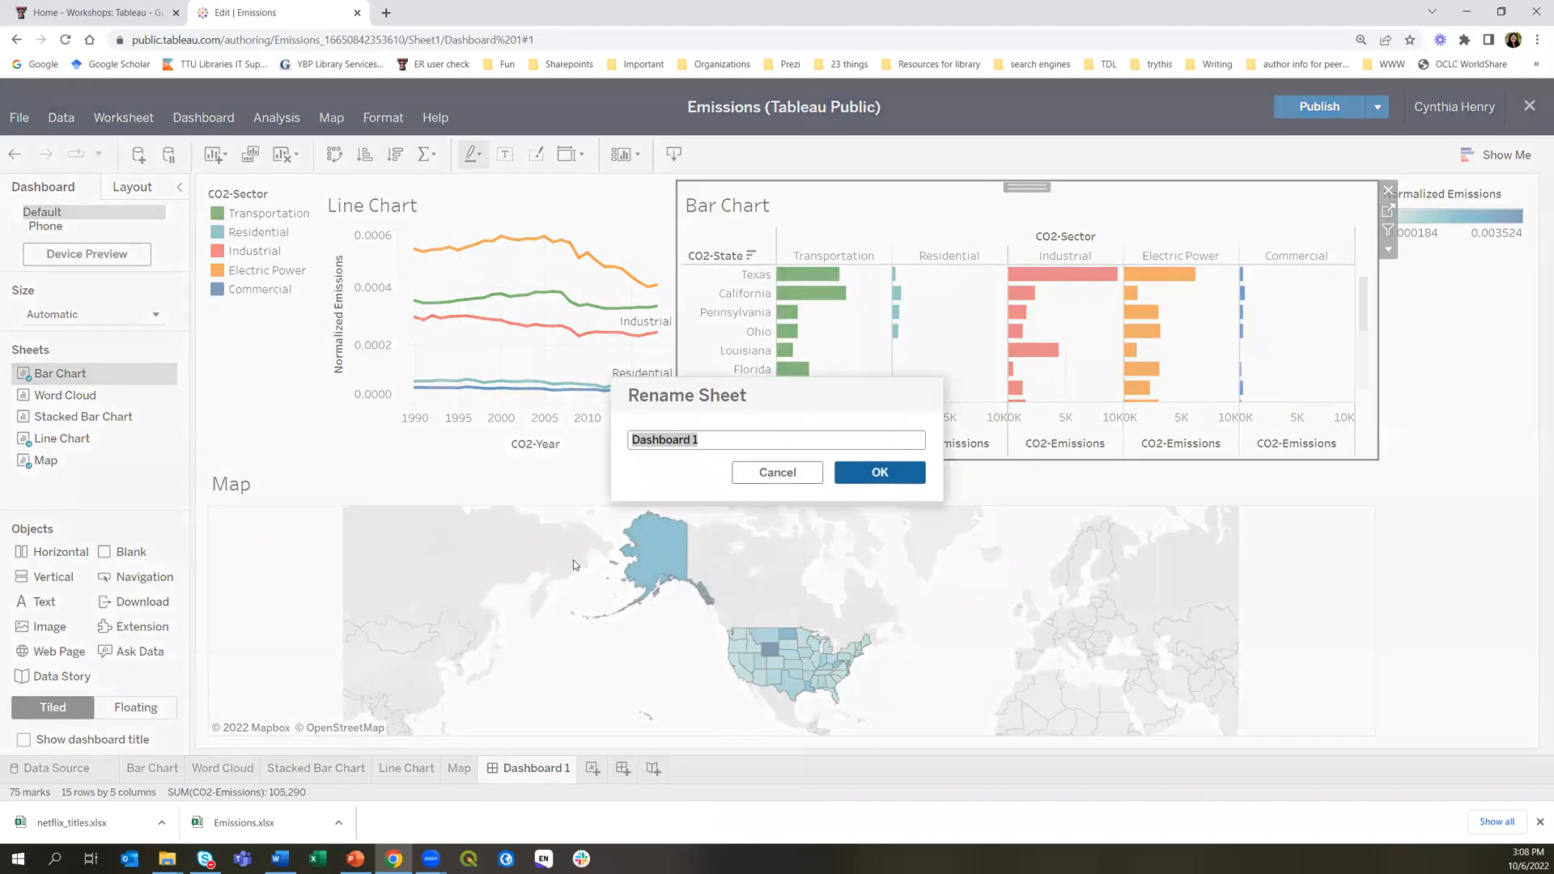
{"action": "type", "text": "Emissions"}
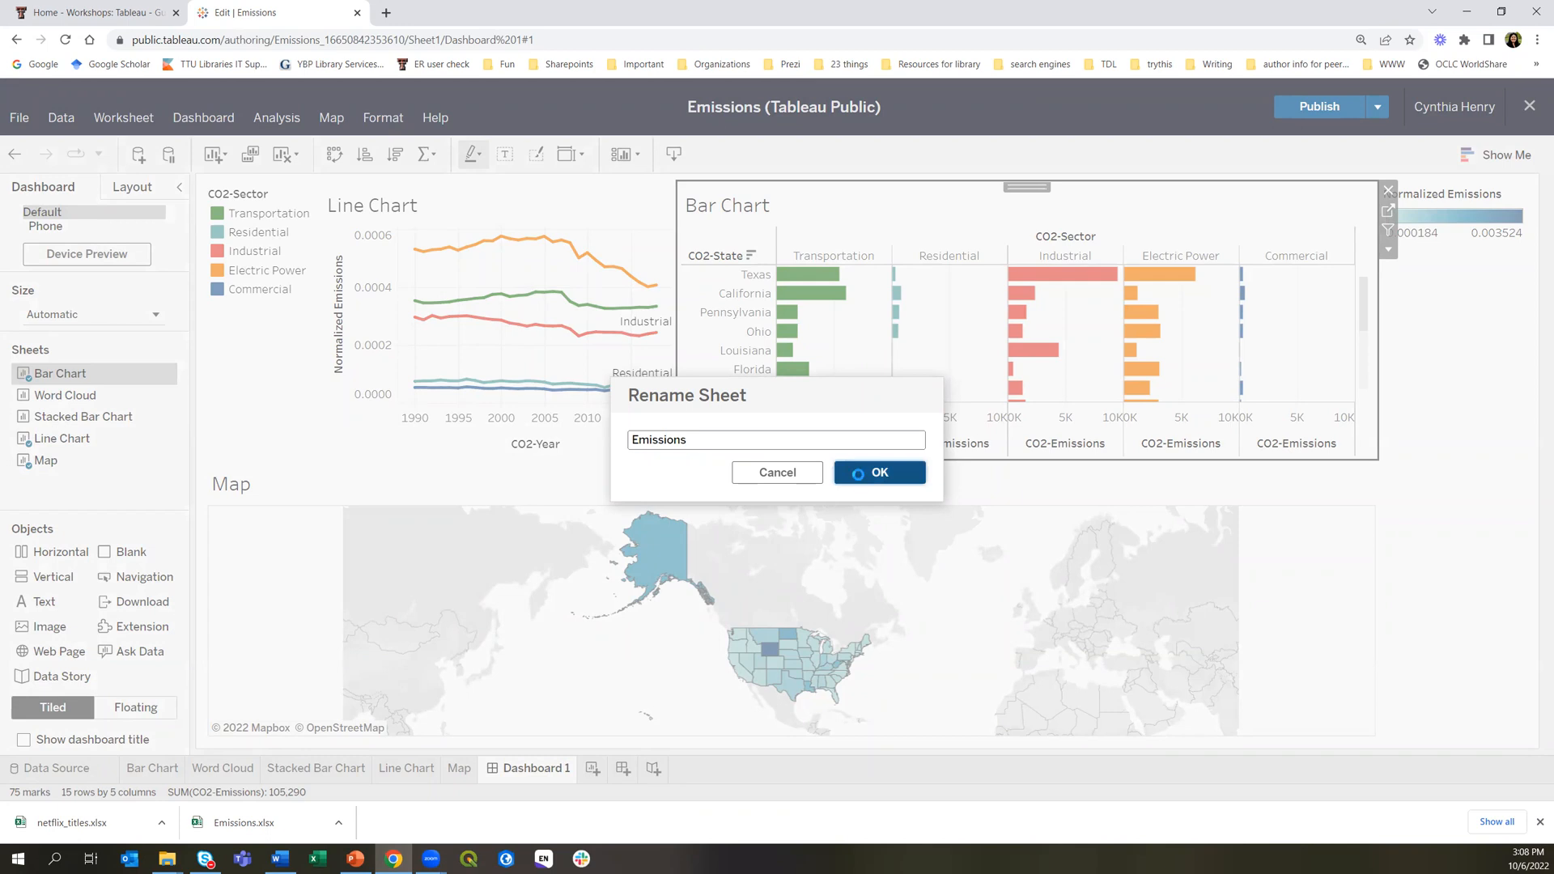
{"action": "left_click", "coordinate": [859, 479]}
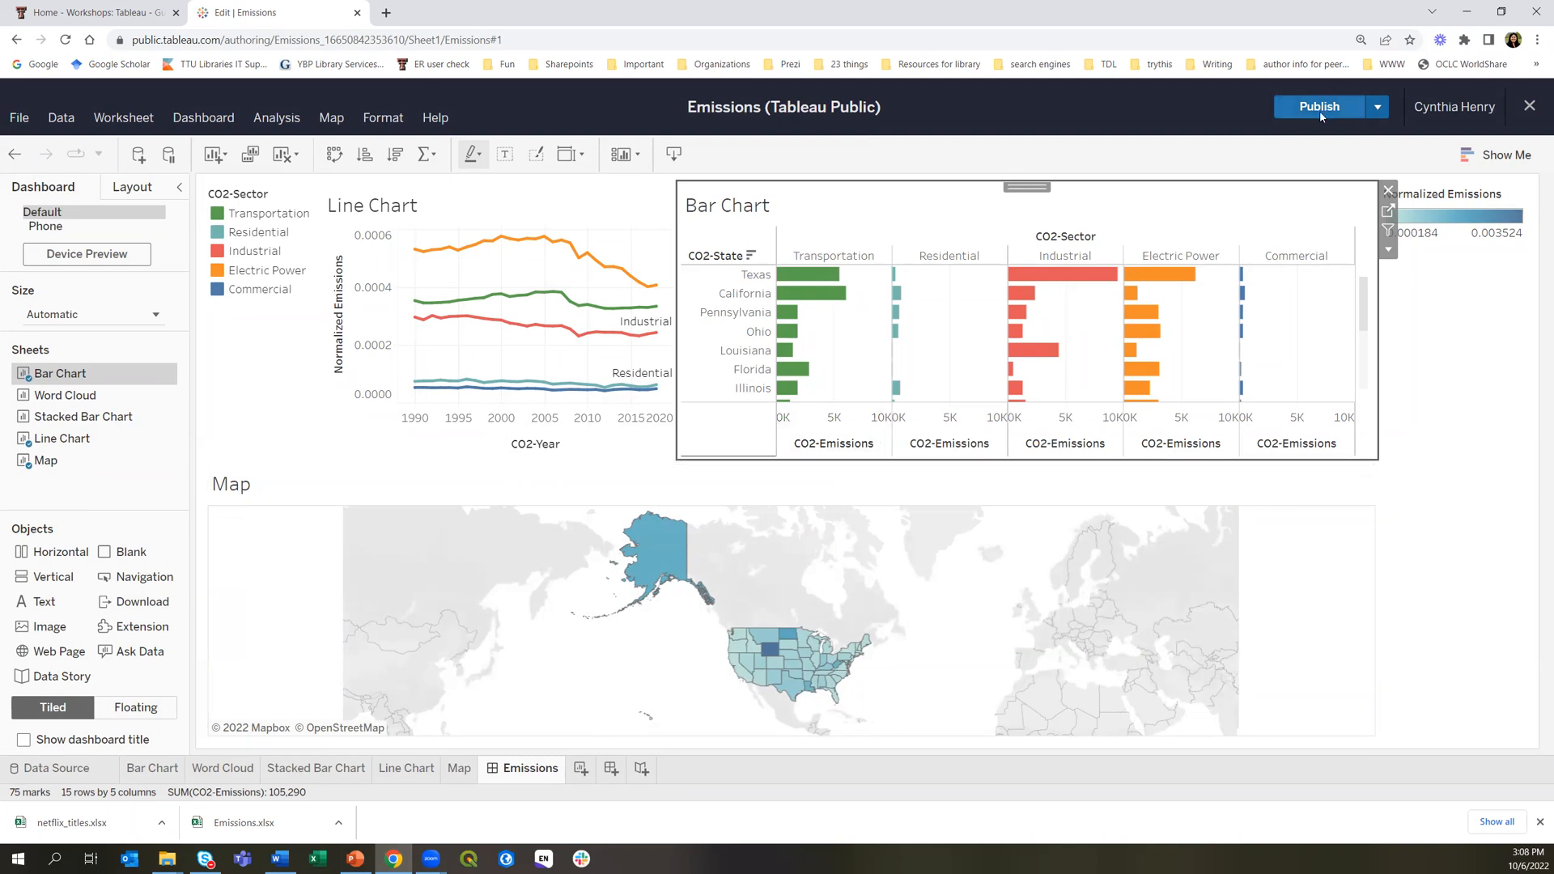
Publish the Emissions workbook and close the authoring view
{"action": "left_click", "coordinate": [1276, 115]}
{"action": "left_click", "coordinate": [1308, 105]}
{"action": "left_click", "coordinate": [1526, 106]}
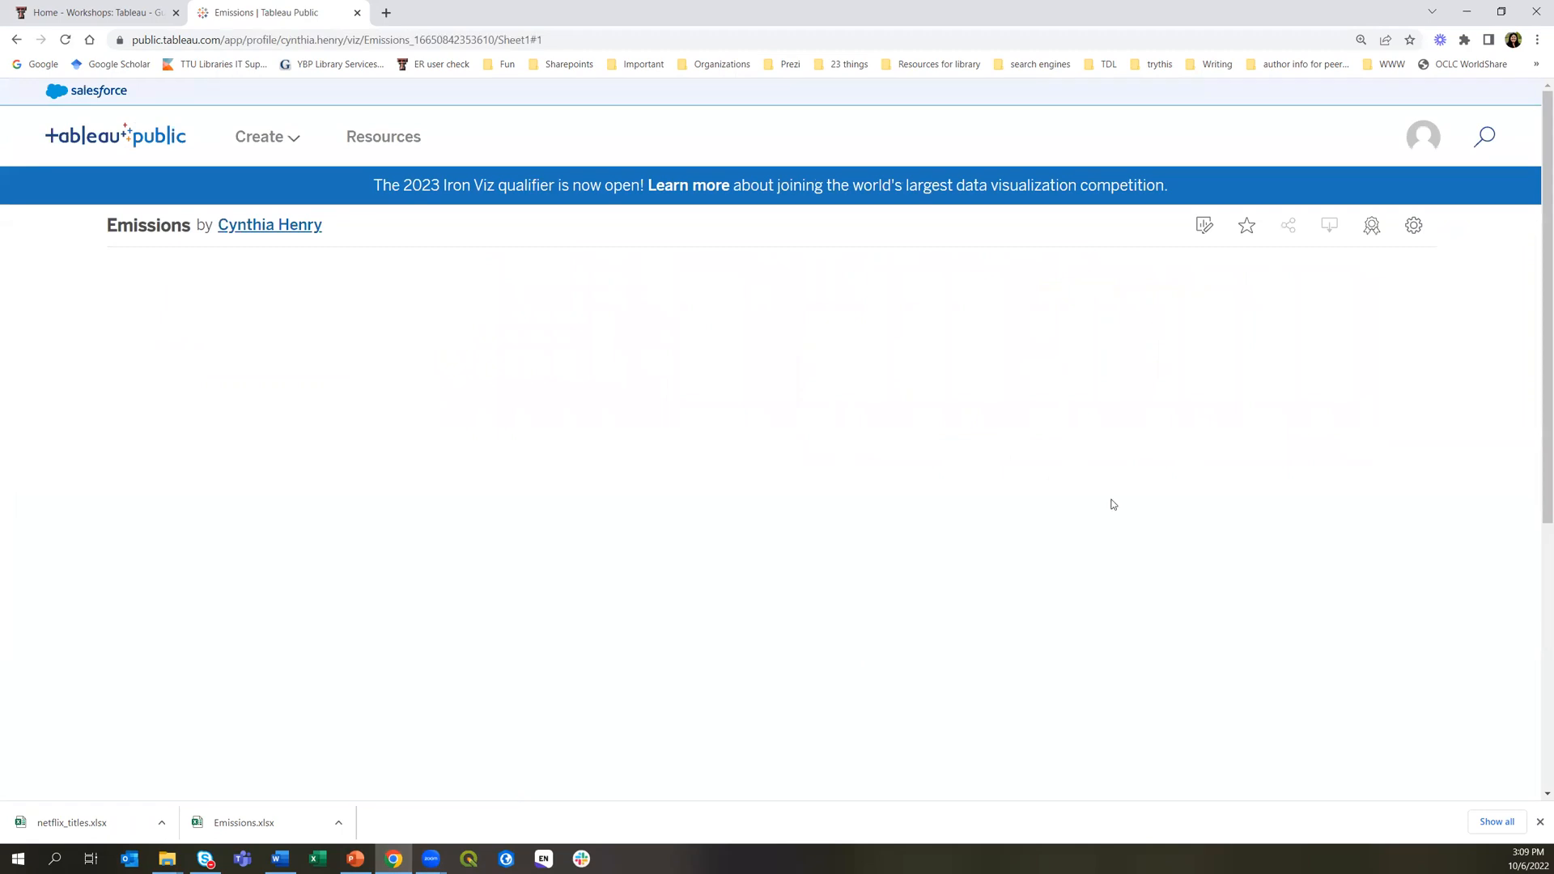
Open the published viz's details for editing, save them with Emissions as title and description, and dismiss the notification
{"action": "scroll", "coordinate": [1049, 549], "scroll_direction": "down", "scroll_amount": 5}
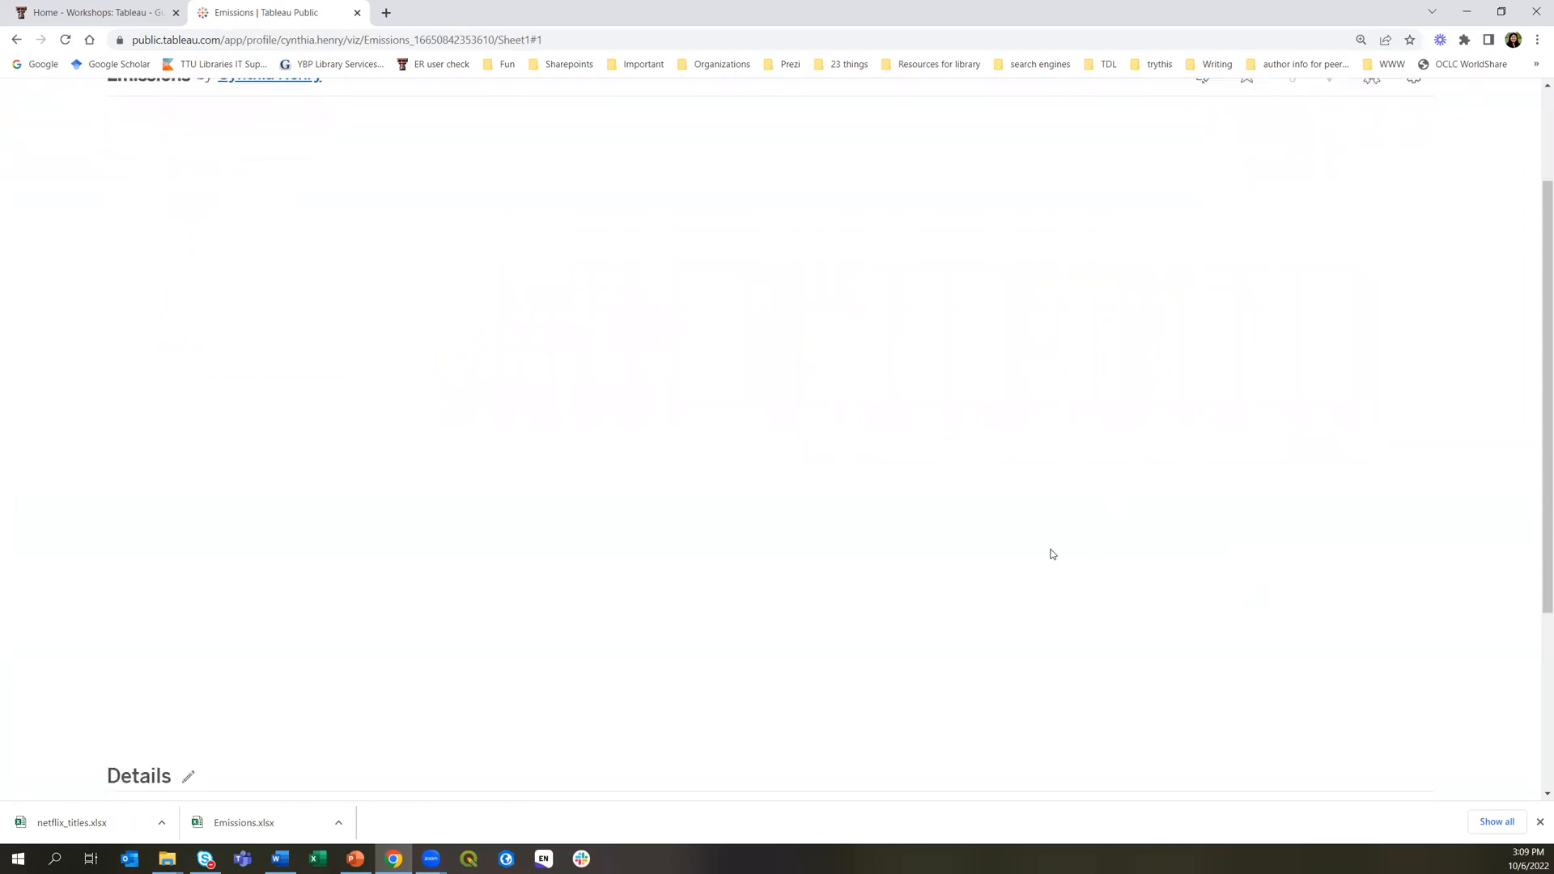
{"action": "scroll", "coordinate": [1047, 548], "scroll_direction": "up", "scroll_amount": 5}
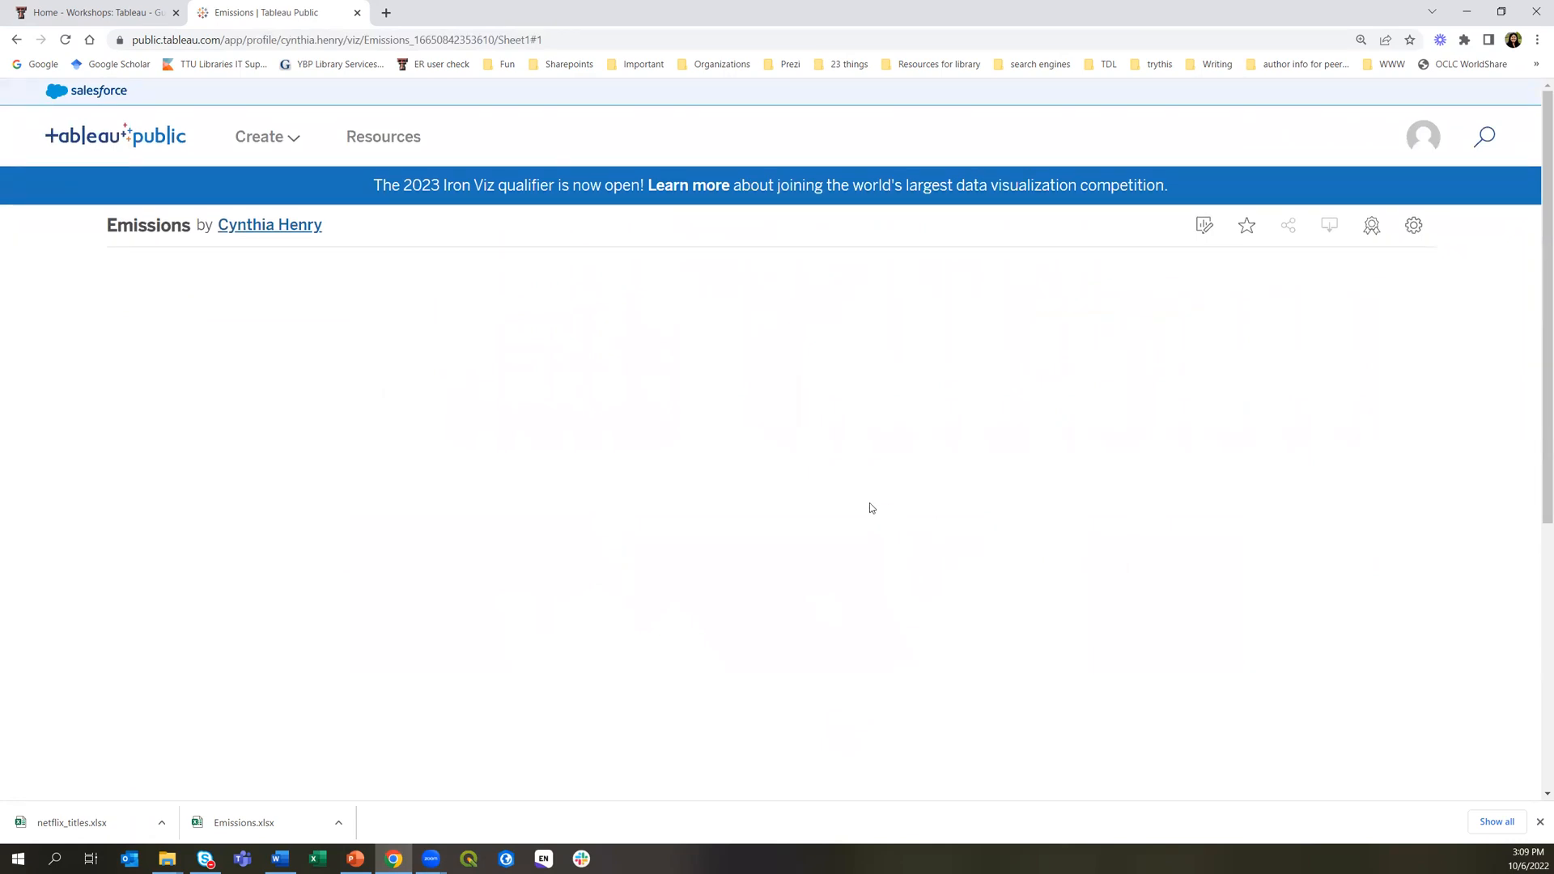
{"action": "scroll", "coordinate": [678, 464], "scroll_direction": "down", "scroll_amount": 5}
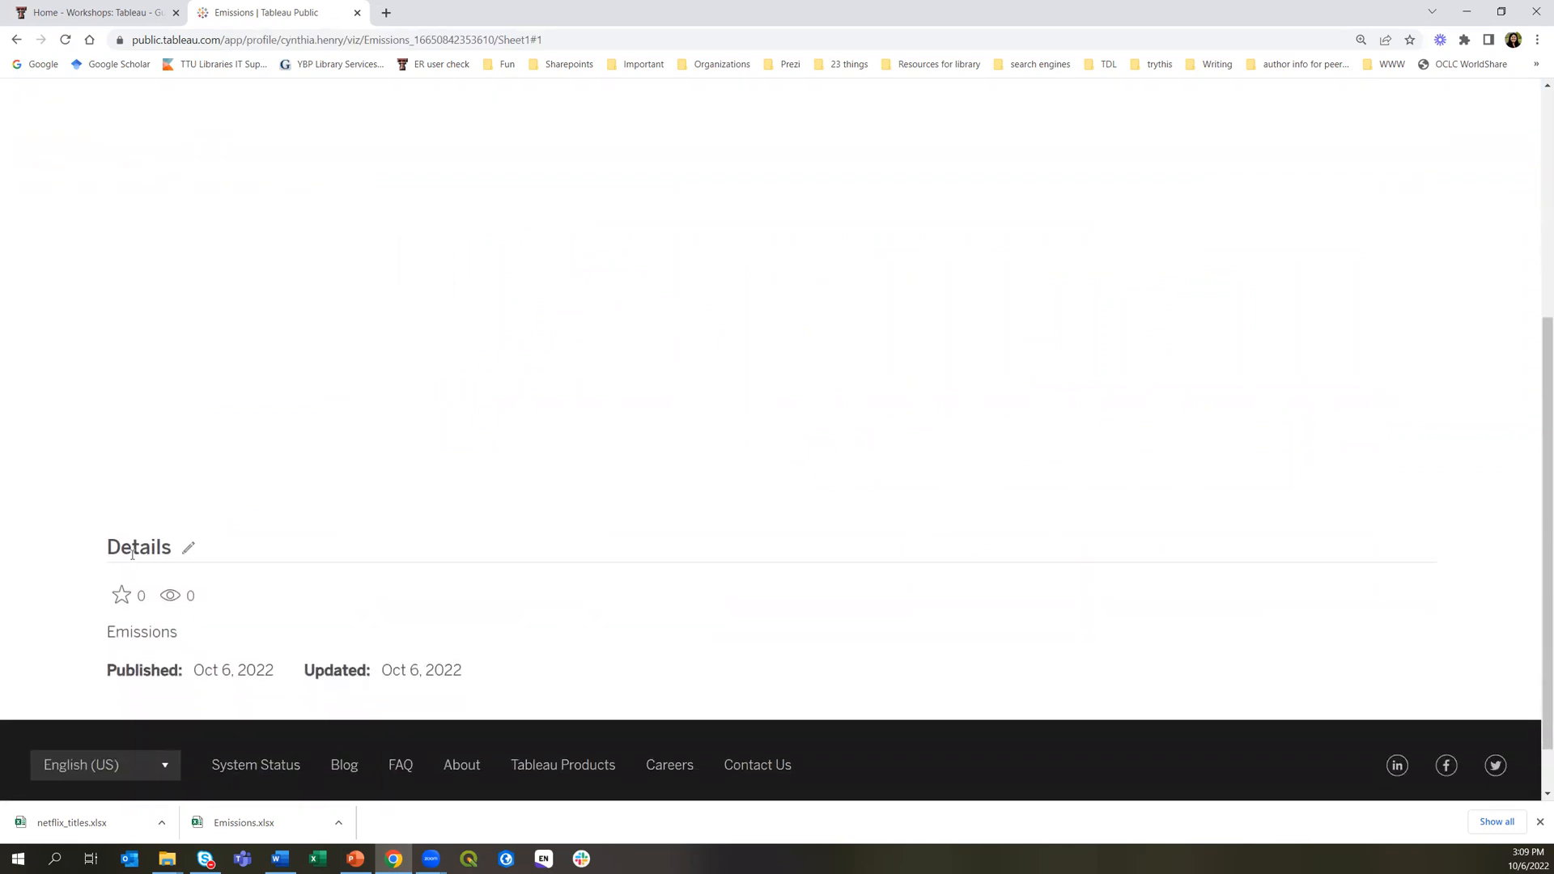
{"action": "left_click", "coordinate": [188, 548]}
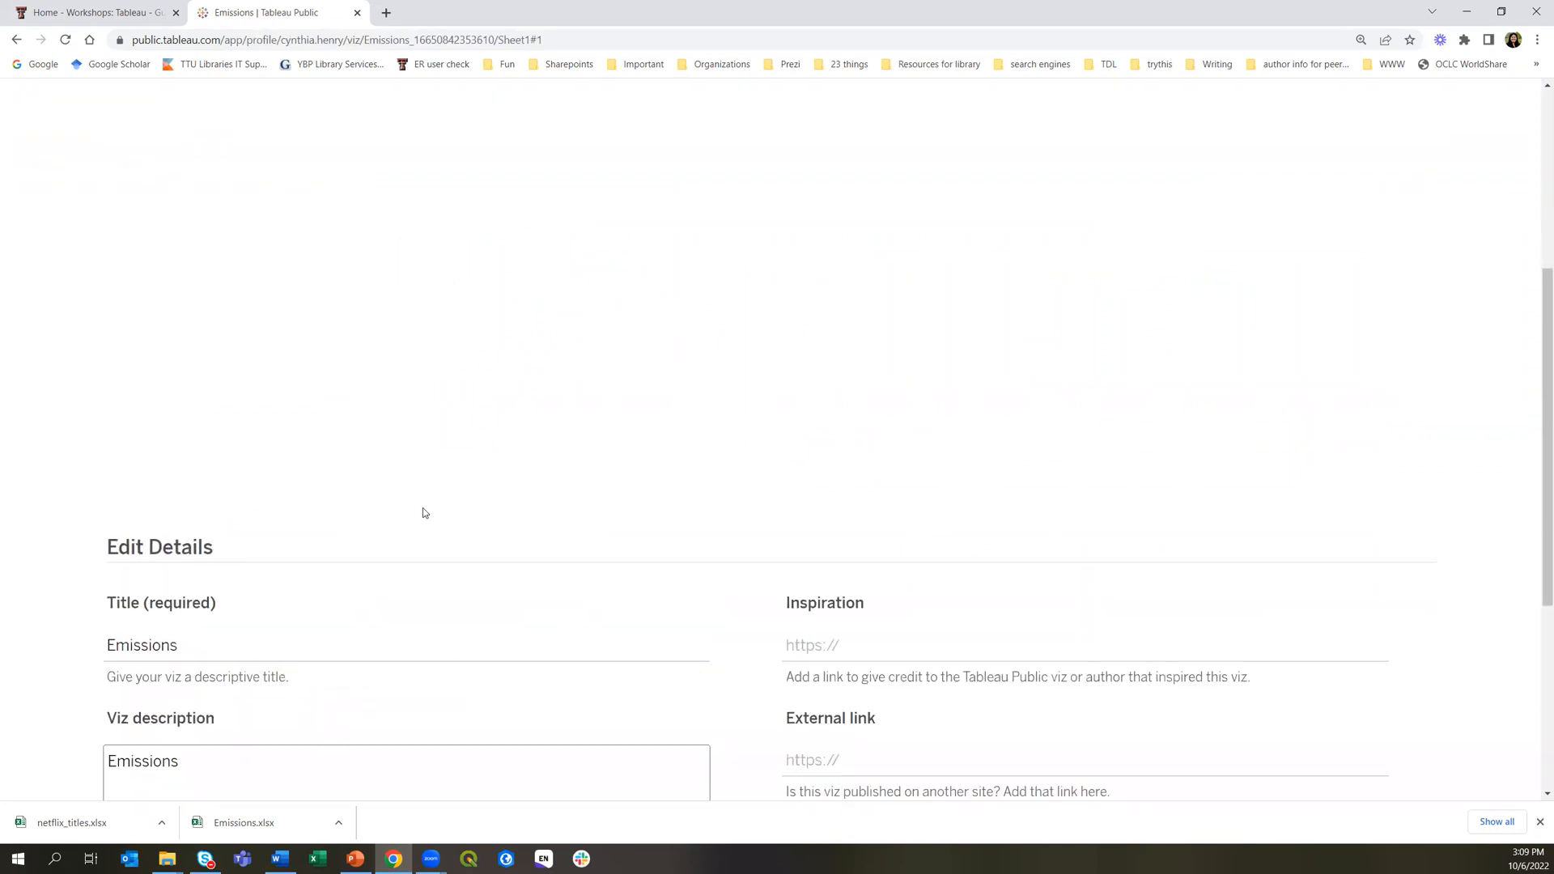
{"action": "scroll", "coordinate": [423, 508], "scroll_direction": "down", "scroll_amount": 2}
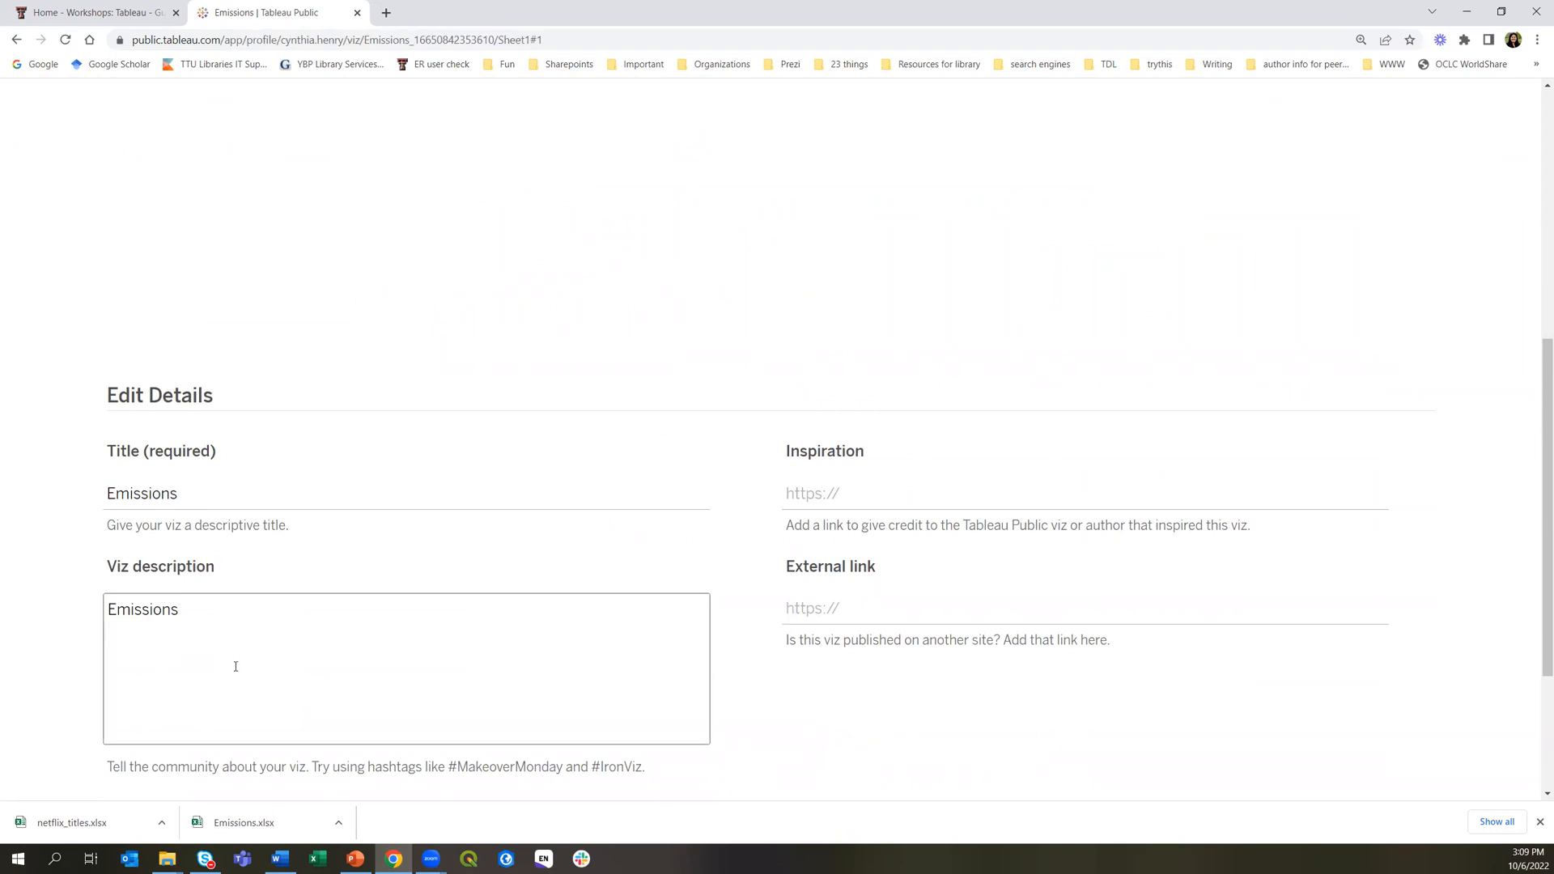
{"action": "left_click", "coordinate": [217, 606]}
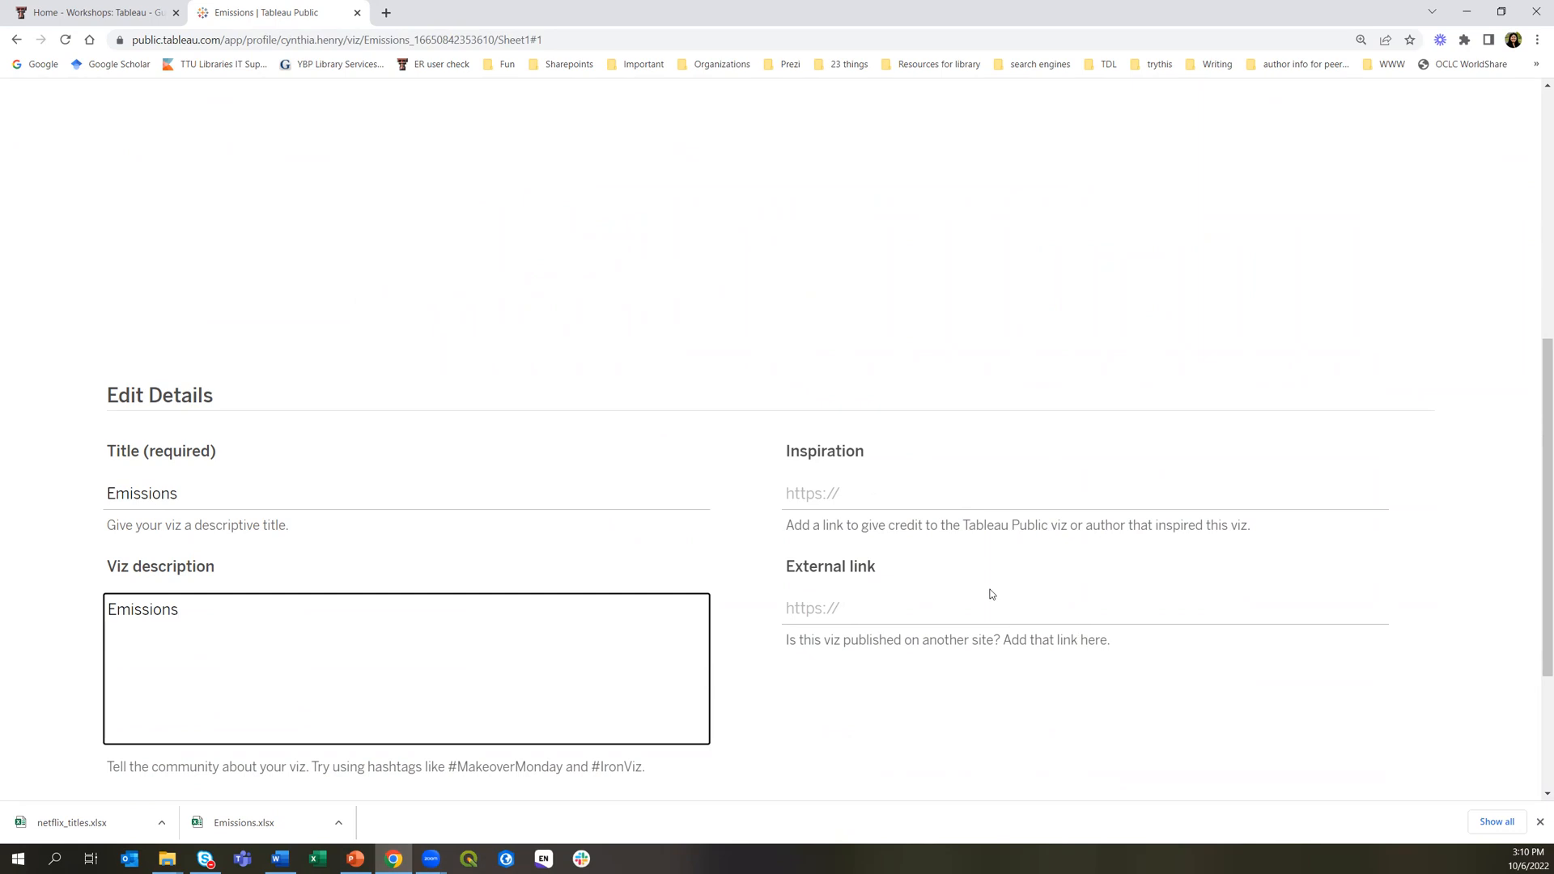
{"action": "scroll", "coordinate": [1021, 668], "scroll_direction": "down", "scroll_amount": 3}
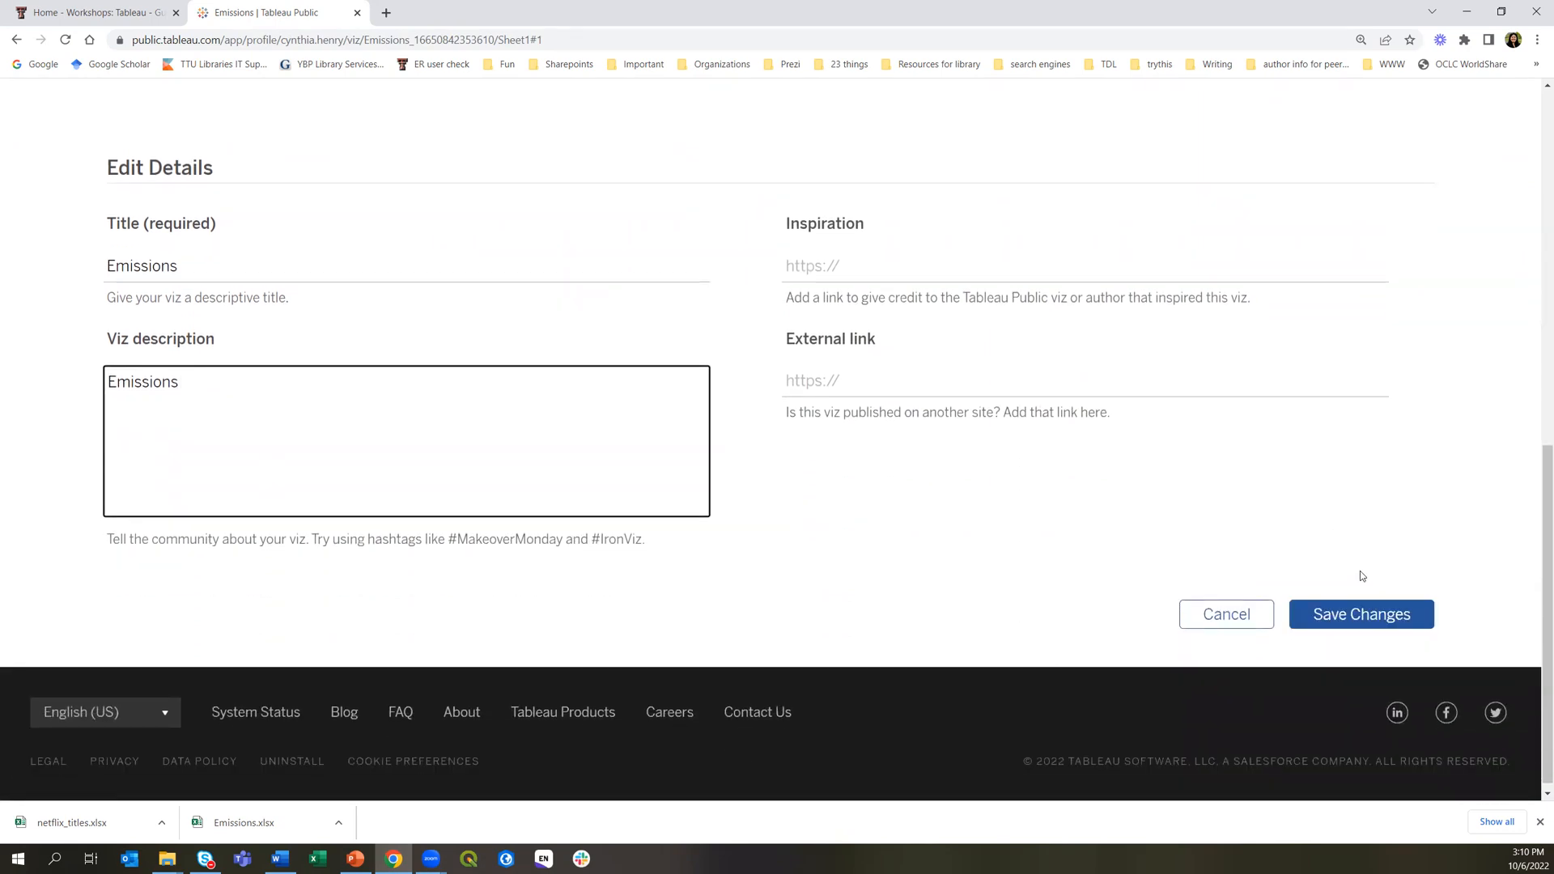
{"action": "left_click", "coordinate": [1345, 619]}
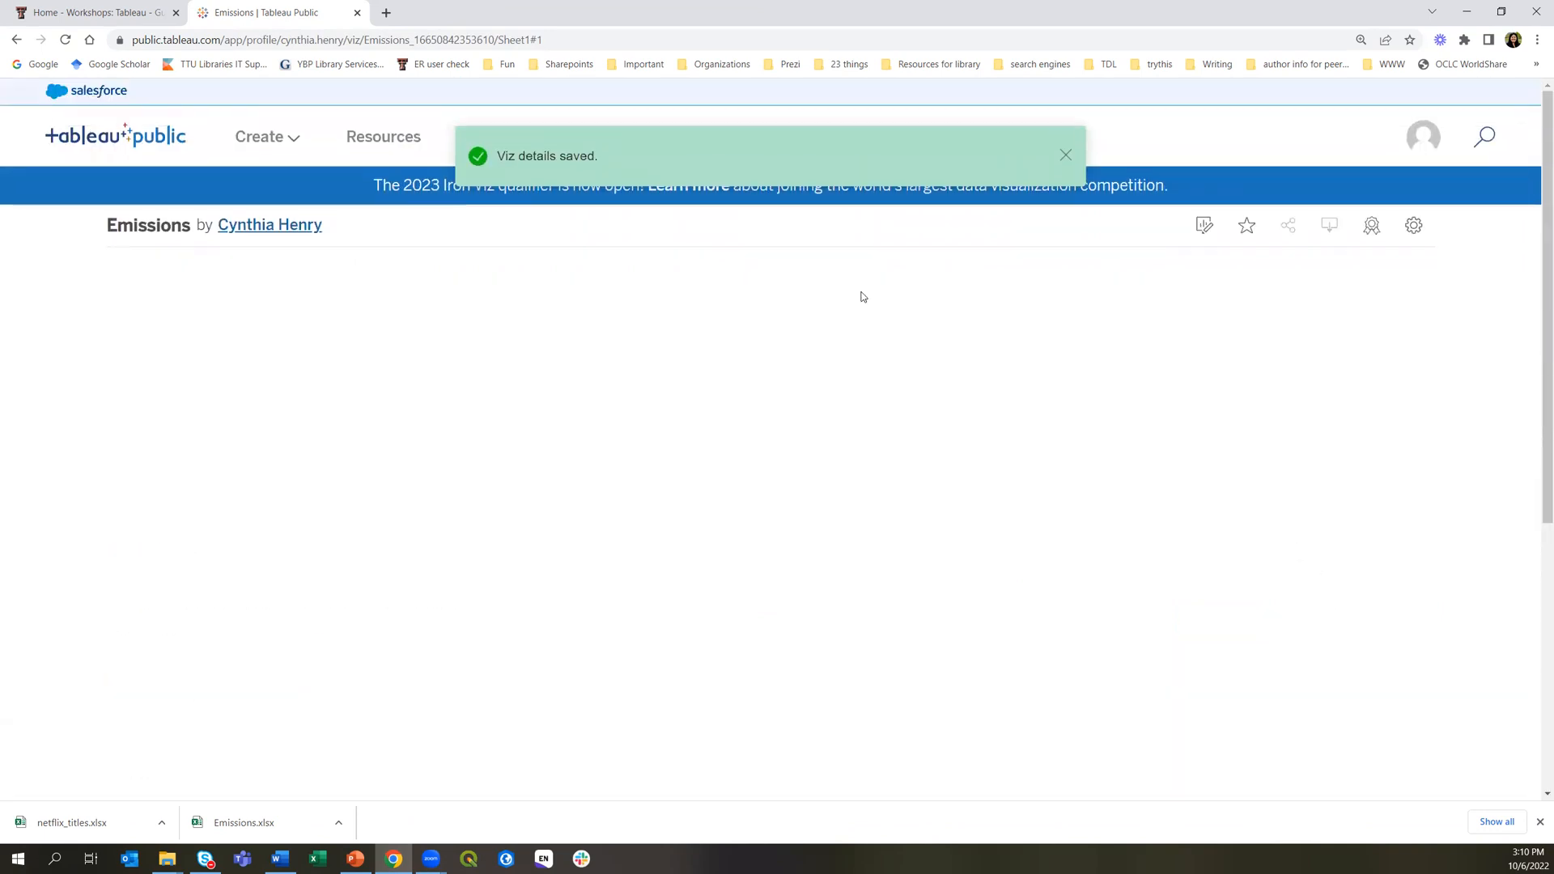
{"action": "left_click", "coordinate": [1067, 156]}
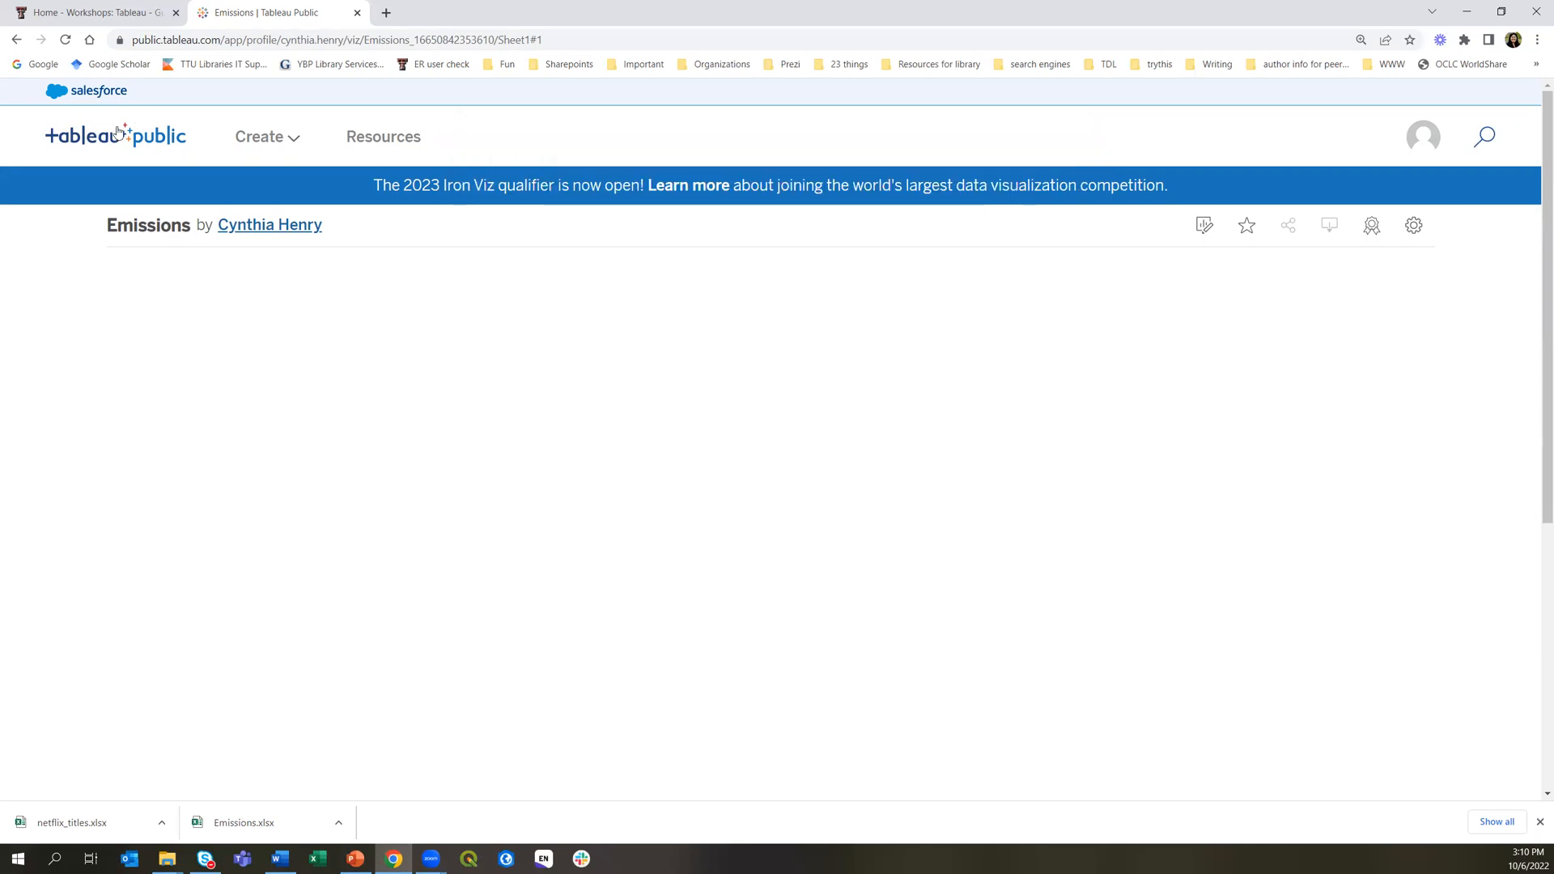
Reload the published Emissions page and check it for the viz content
{"action": "left_click", "coordinate": [65, 39]}
{"action": "scroll", "coordinate": [1183, 488], "scroll_direction": "down", "scroll_amount": 1}
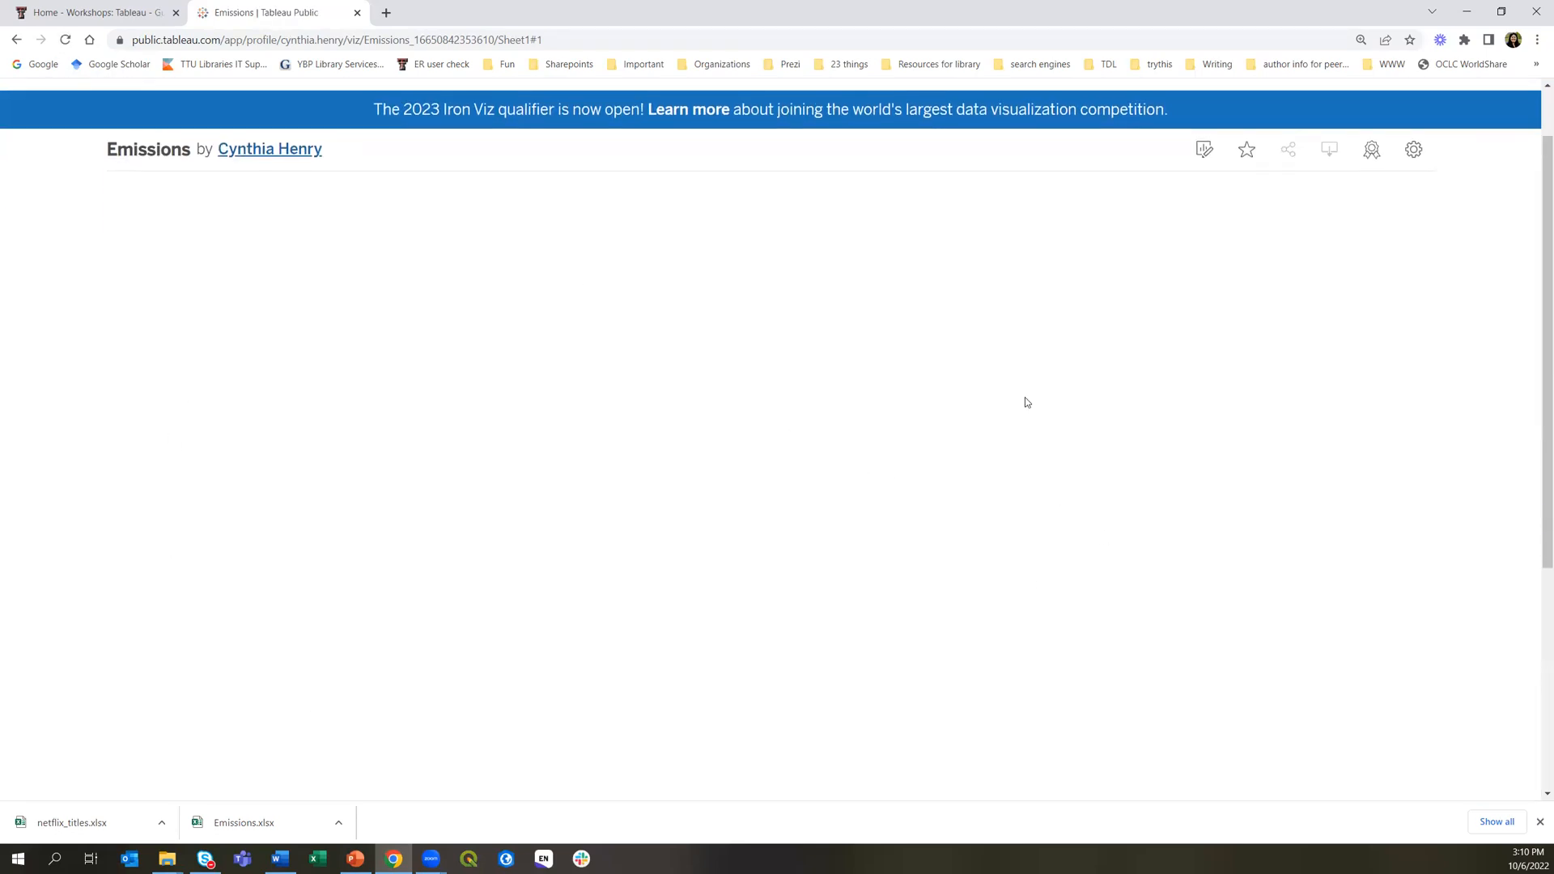
{"action": "scroll", "coordinate": [453, 627], "scroll_direction": "down", "scroll_amount": 3}
{"action": "scroll", "coordinate": [931, 642], "scroll_direction": "up", "scroll_amount": 4}
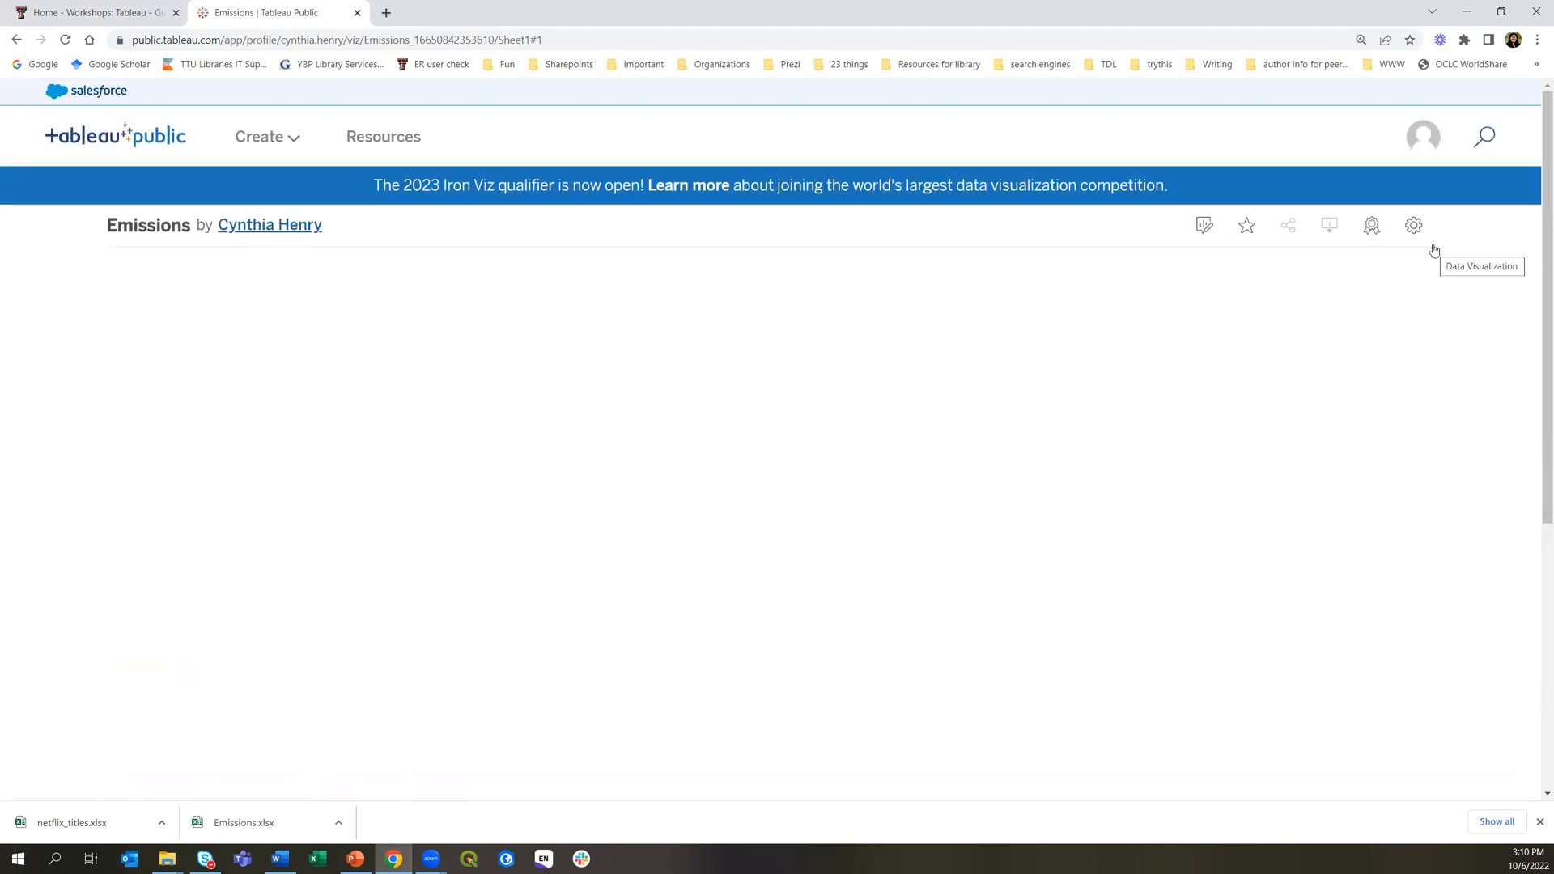
Go to the account's own profile and open the Emissions viz from its list of vizzes
{"action": "left_click", "coordinate": [1425, 138]}
{"action": "left_click", "coordinate": [1385, 181]}
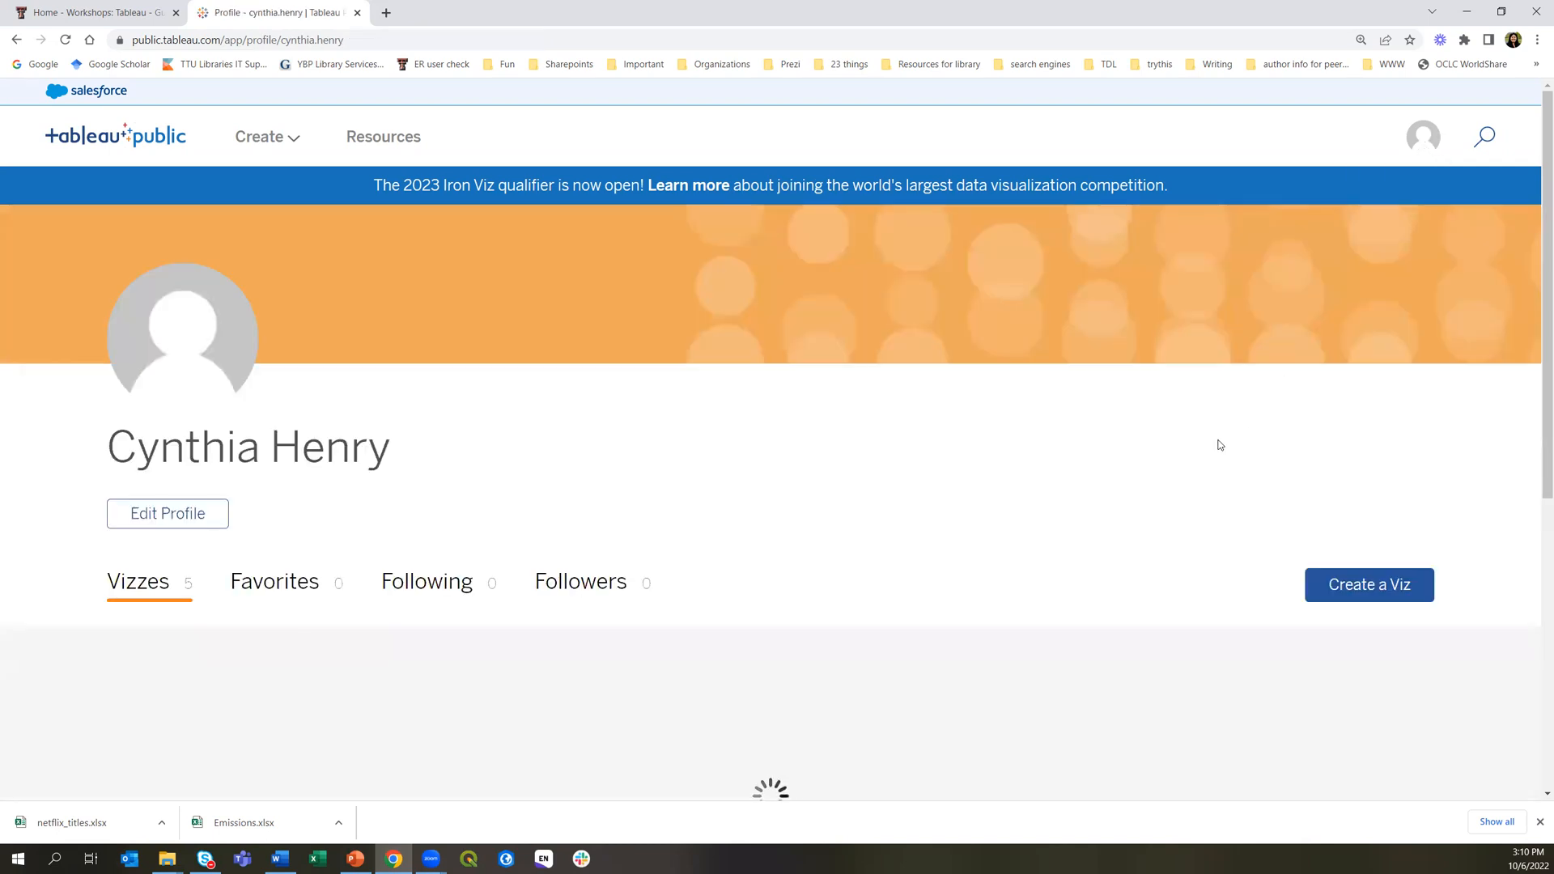
{"action": "scroll", "coordinate": [992, 409], "scroll_direction": "down", "scroll_amount": 2}
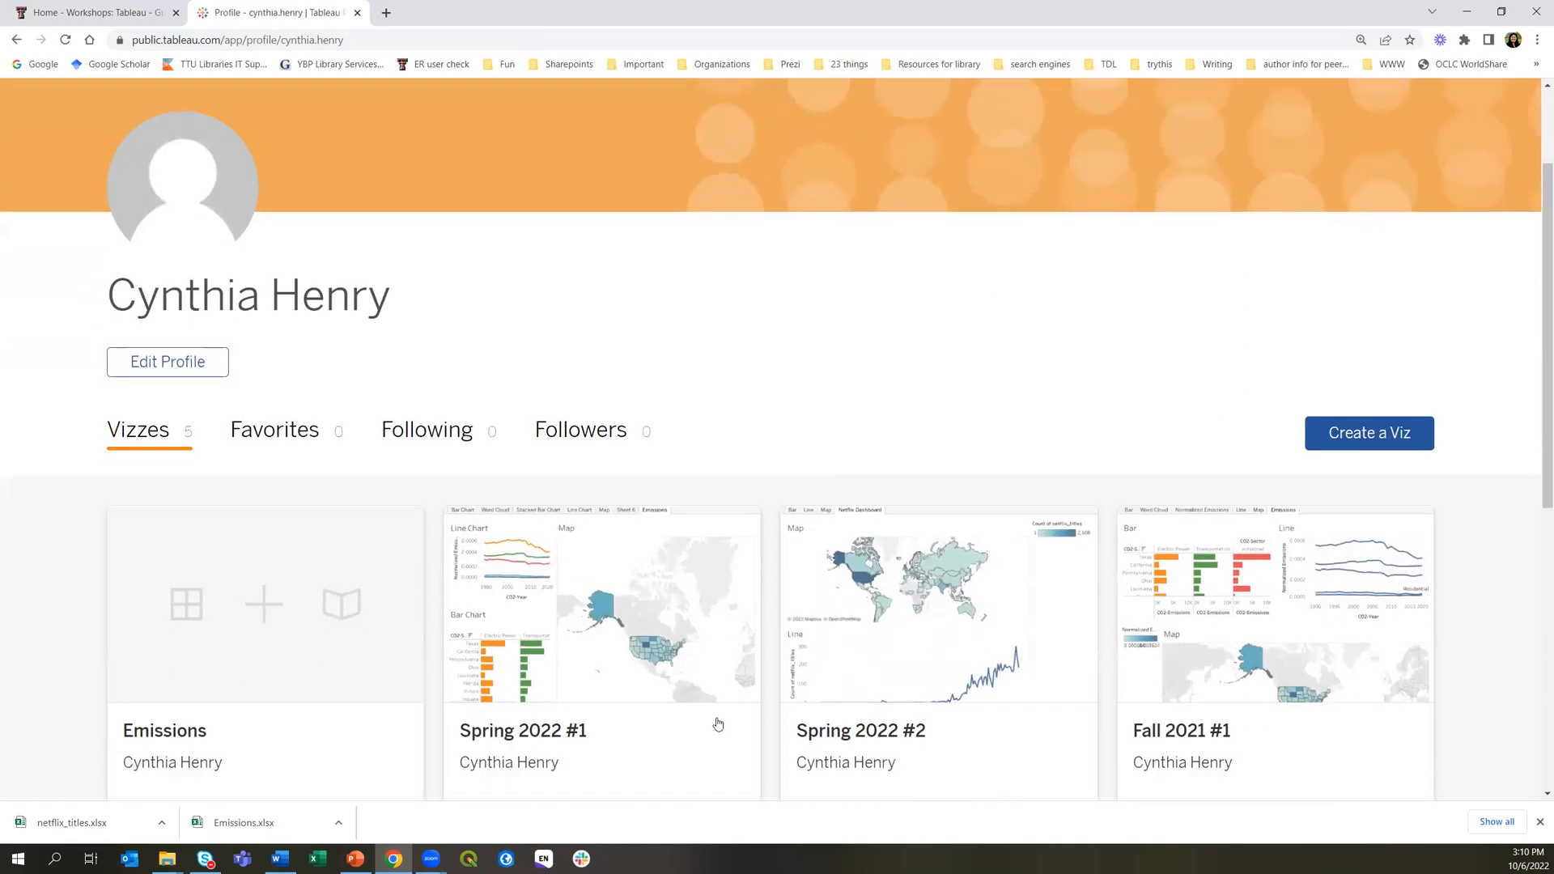
{"action": "scroll", "coordinate": [290, 659], "scroll_direction": "down", "scroll_amount": 1}
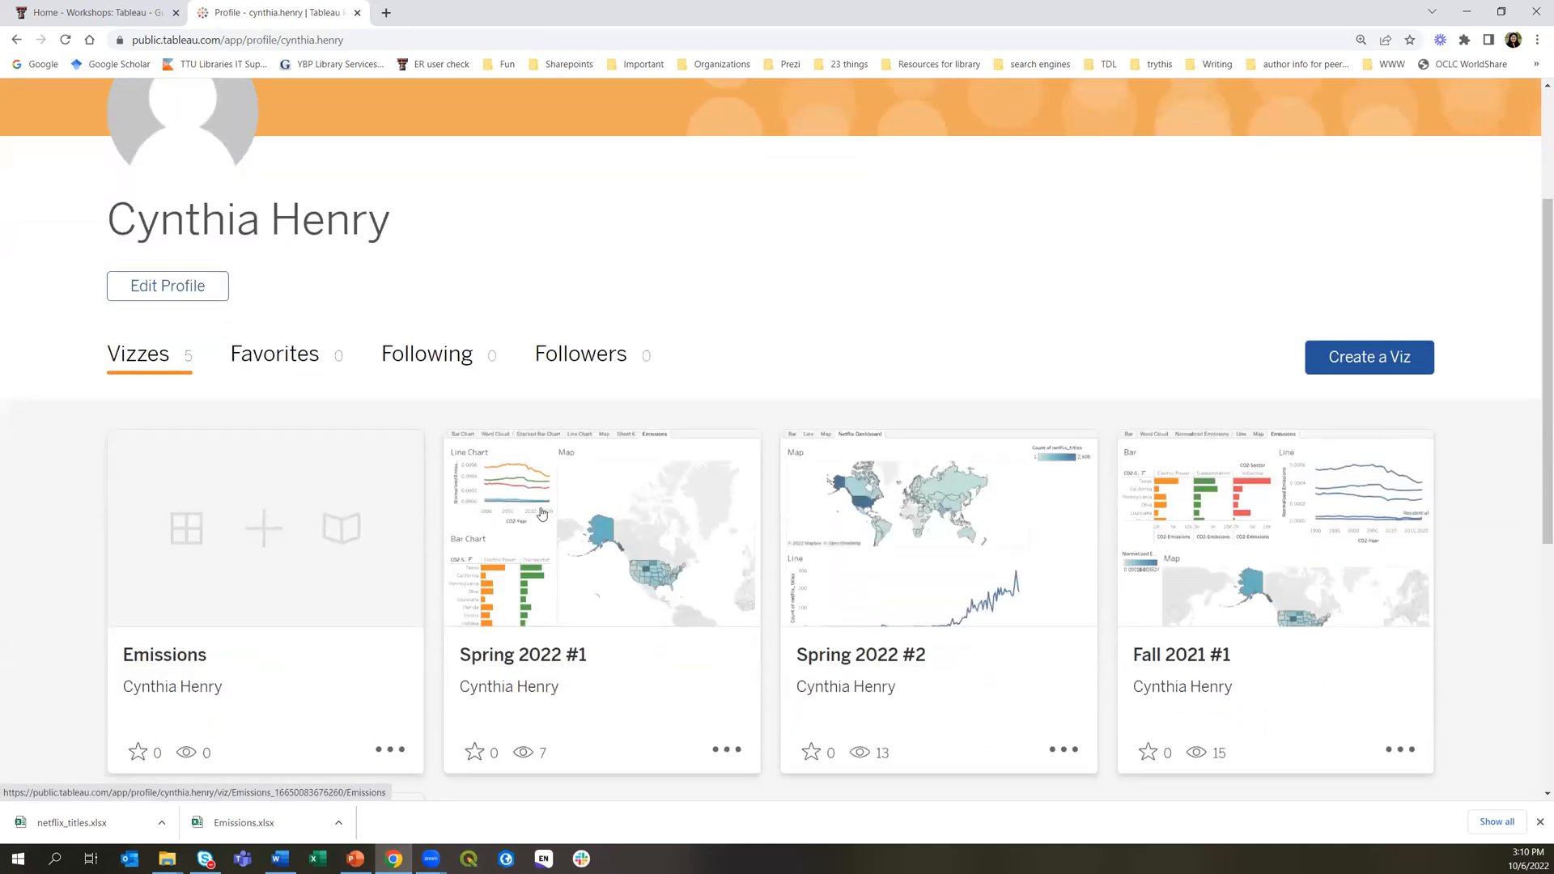
{"action": "left_click", "coordinate": [251, 593]}
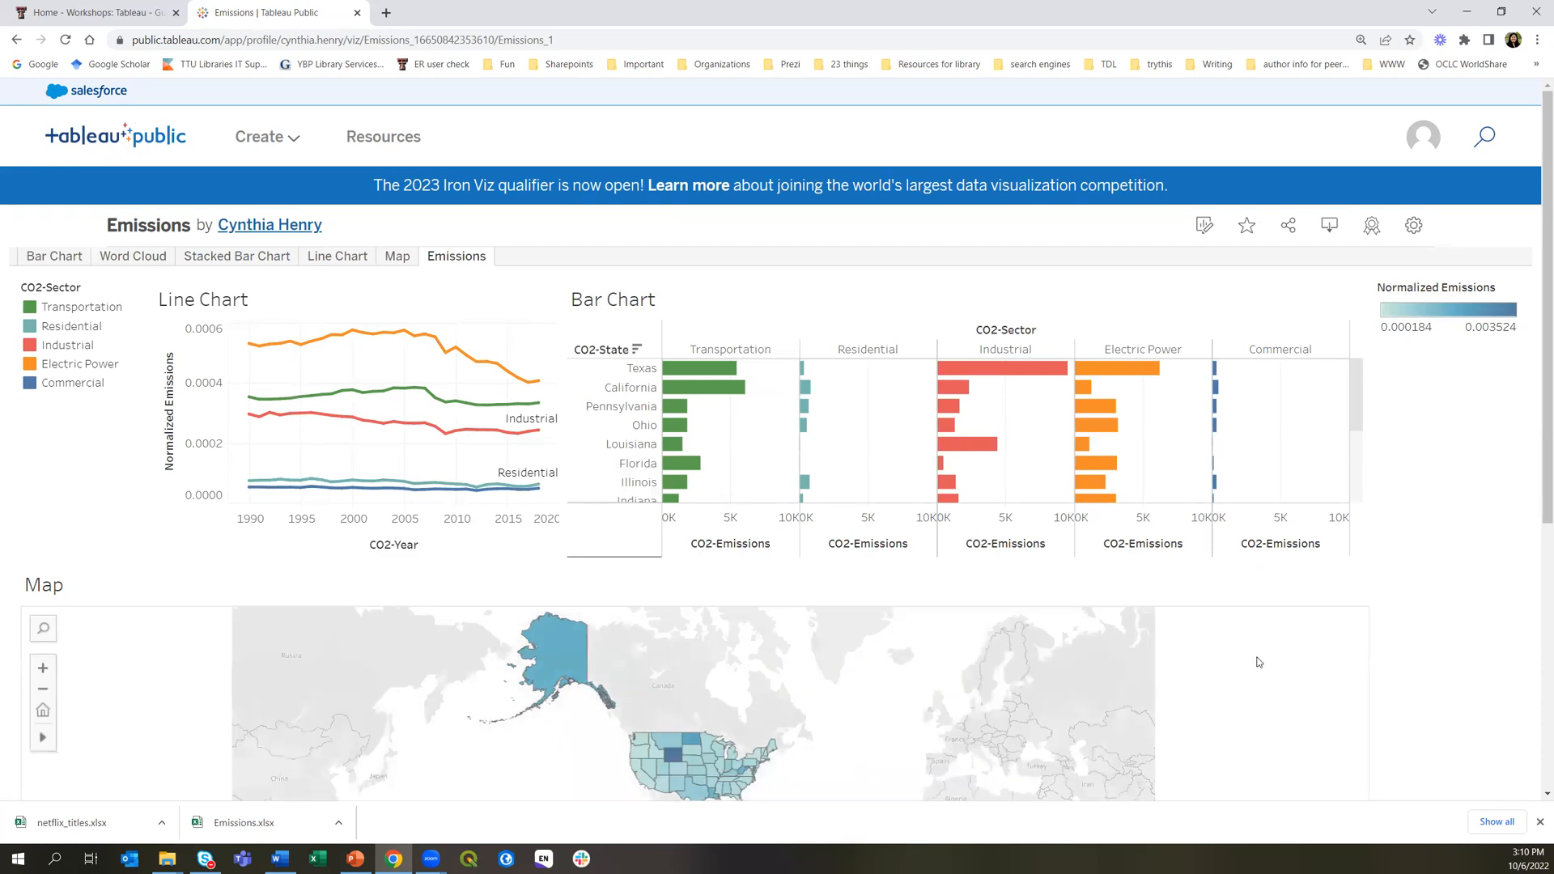
Look over the published Emissions dashboard and go through each of its sheets, from Bar Chart to Map, returning to Emissions
{"action": "scroll", "coordinate": [1258, 662], "scroll_direction": "down", "scroll_amount": 1}
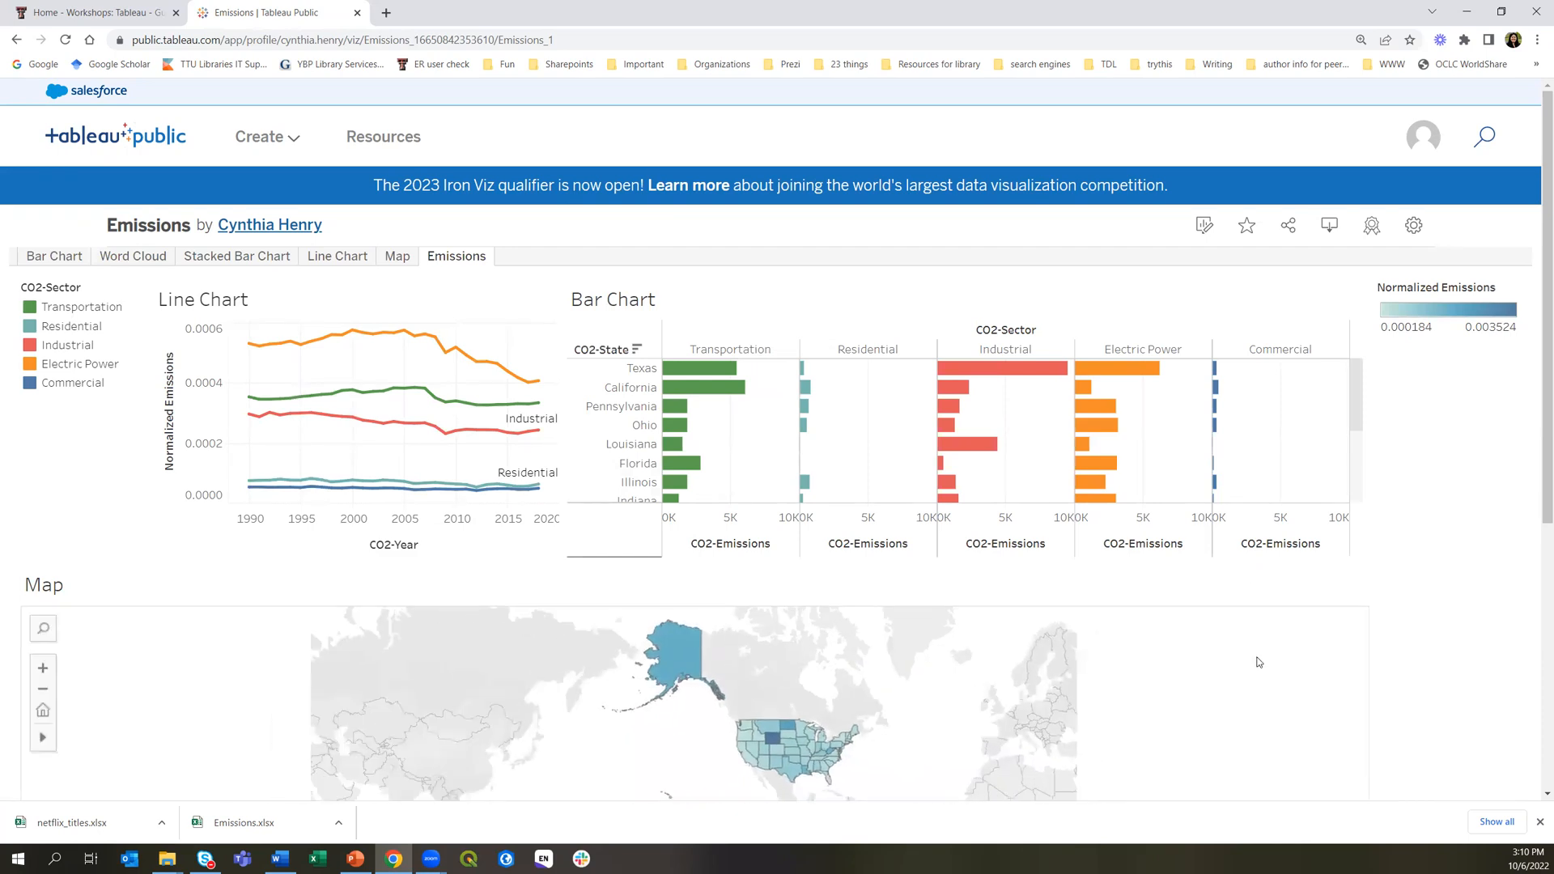
{"action": "scroll", "coordinate": [1474, 586], "scroll_direction": "down", "scroll_amount": 2}
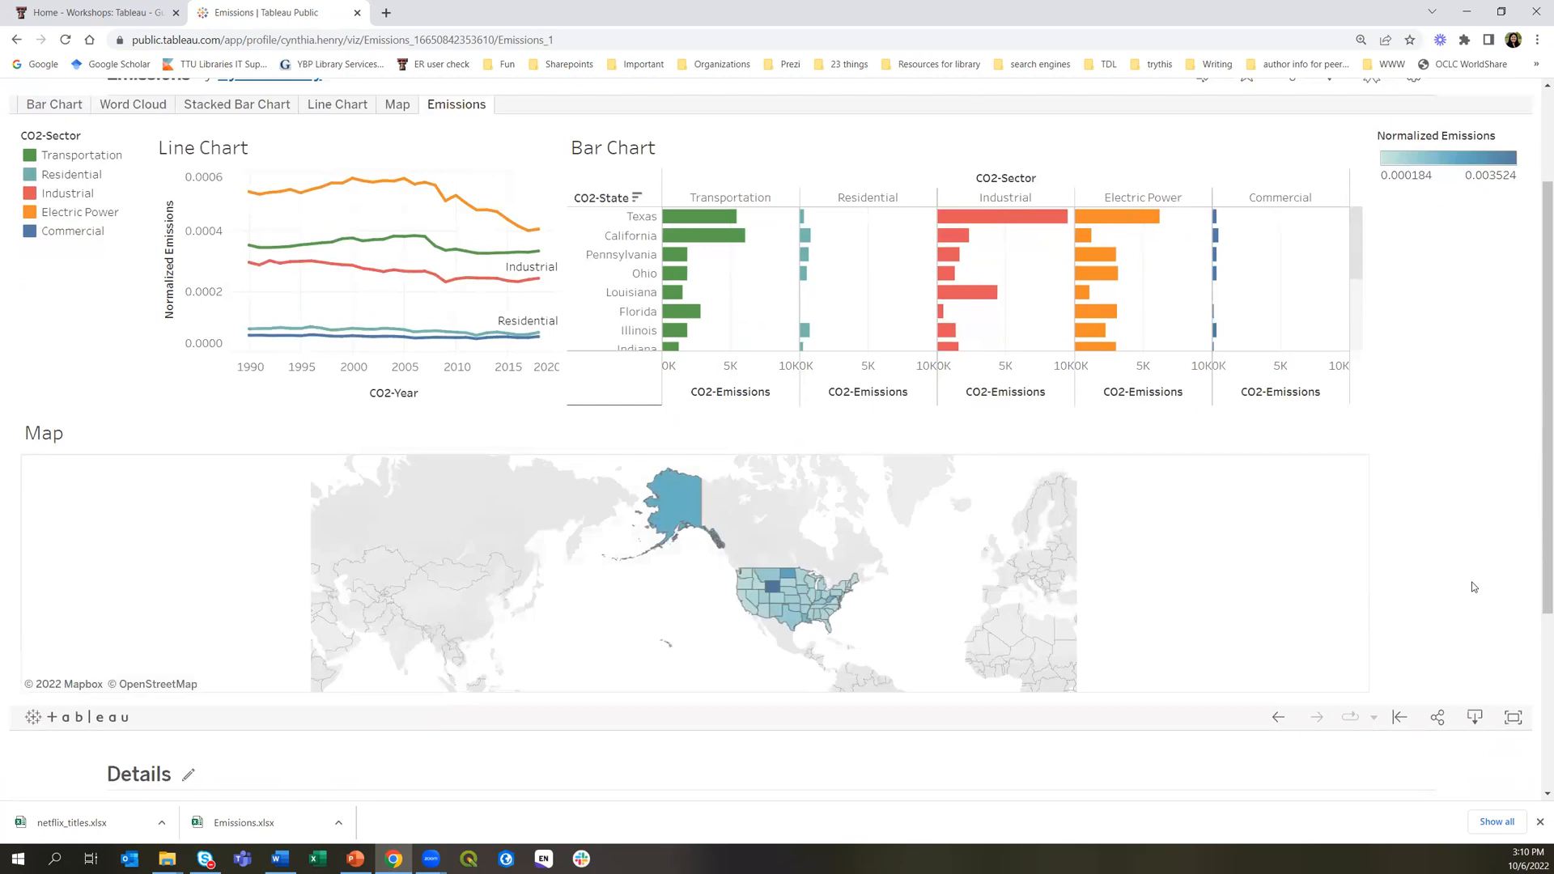
{"action": "scroll", "coordinate": [1474, 587], "scroll_direction": "up", "scroll_amount": 2}
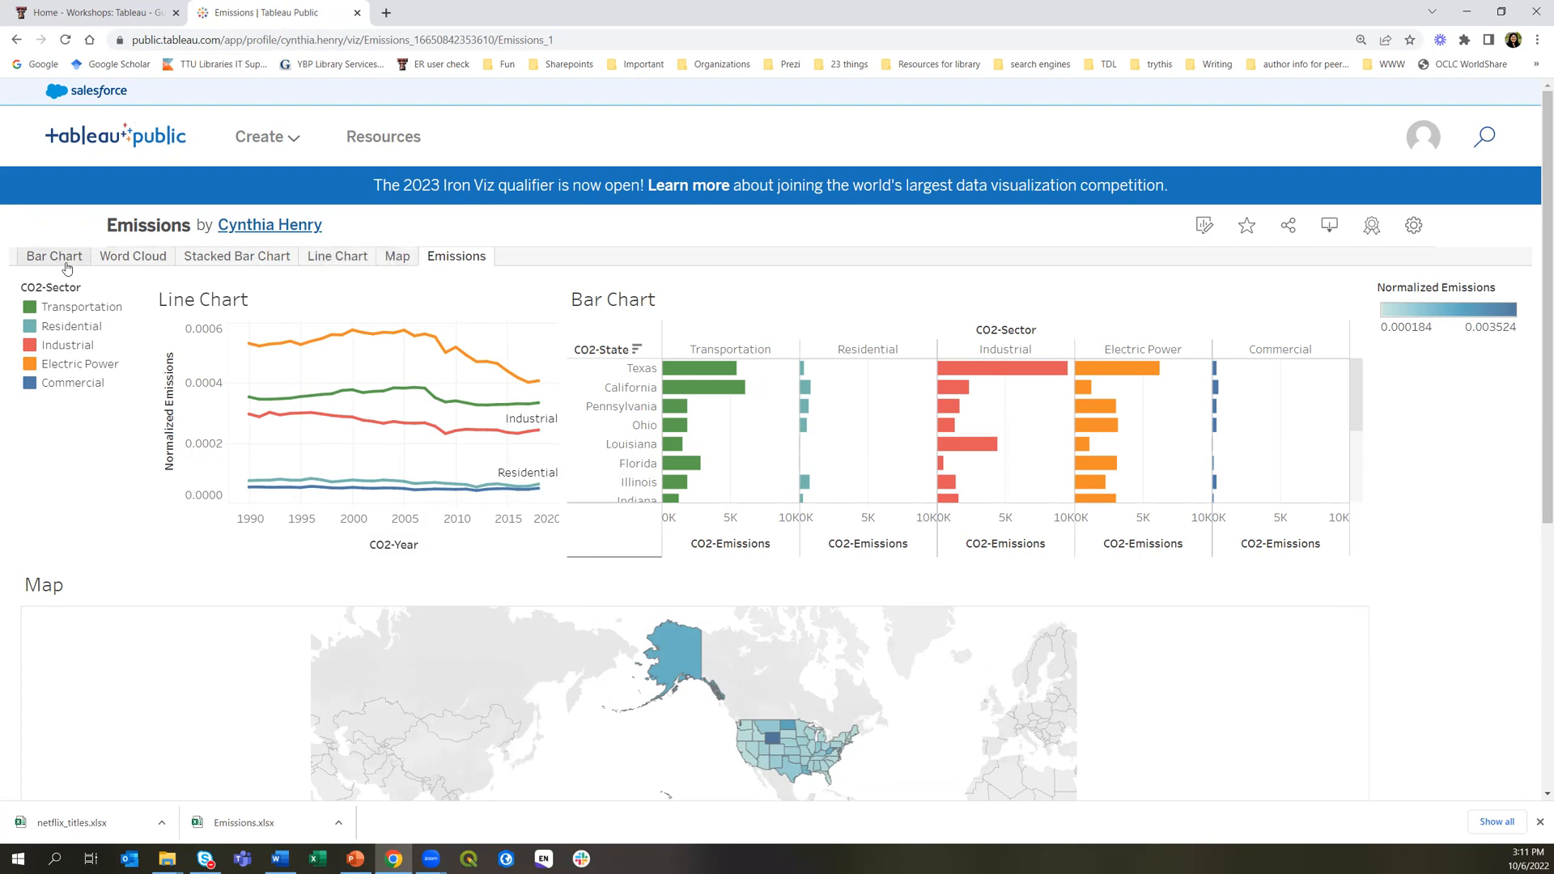
{"action": "left_click", "coordinate": [65, 267]}
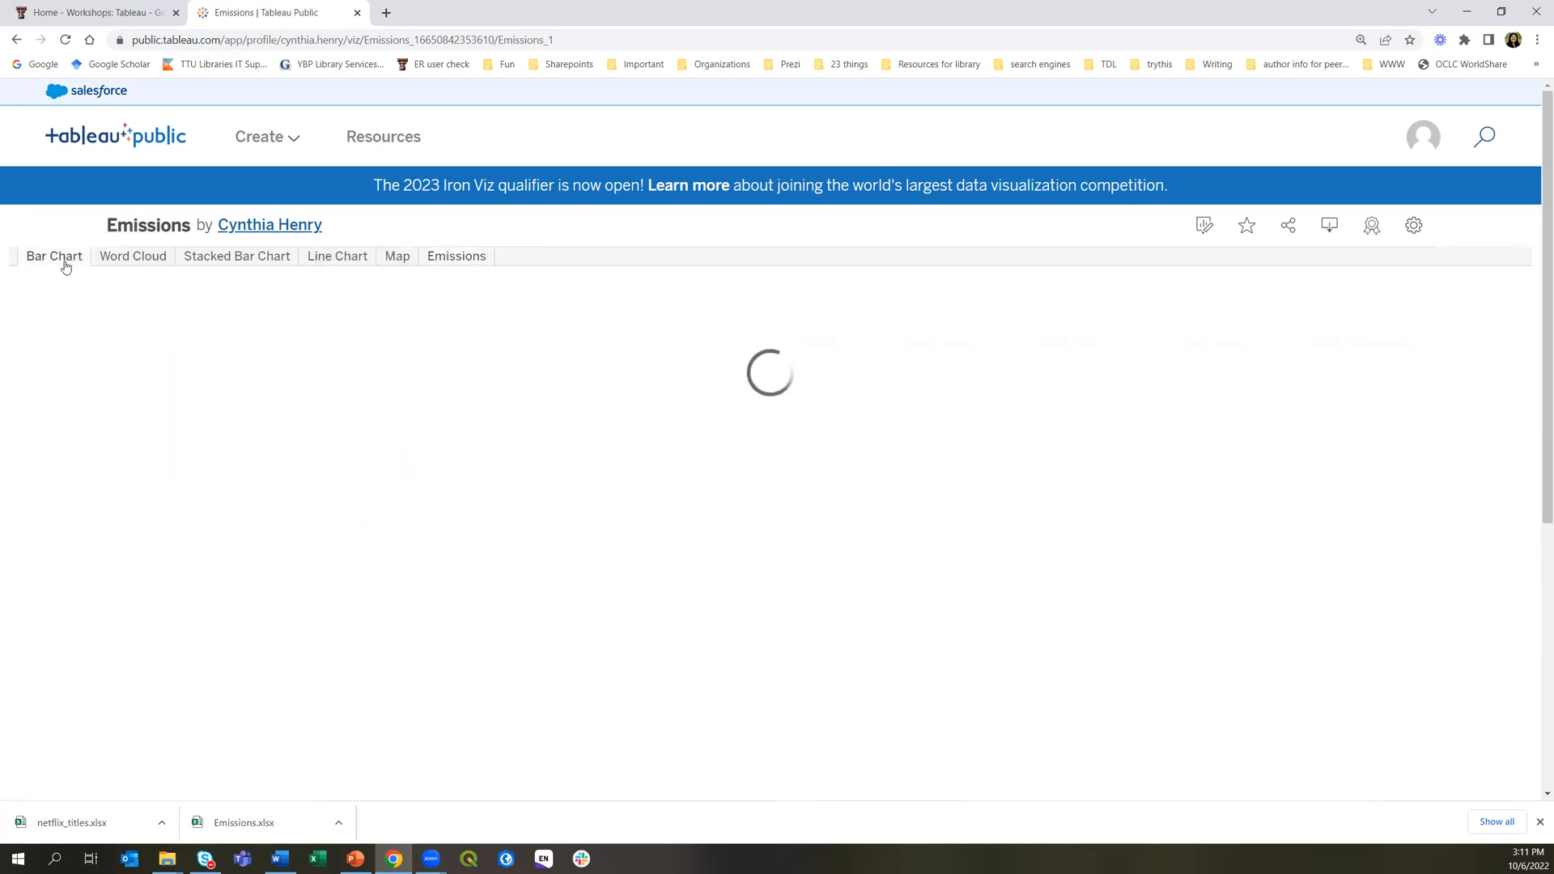
{"action": "left_click", "coordinate": [125, 258]}
{"action": "left_click", "coordinate": [198, 256]}
{"action": "left_click", "coordinate": [314, 259]}
{"action": "left_click", "coordinate": [394, 256]}
{"action": "left_click", "coordinate": [440, 257]}
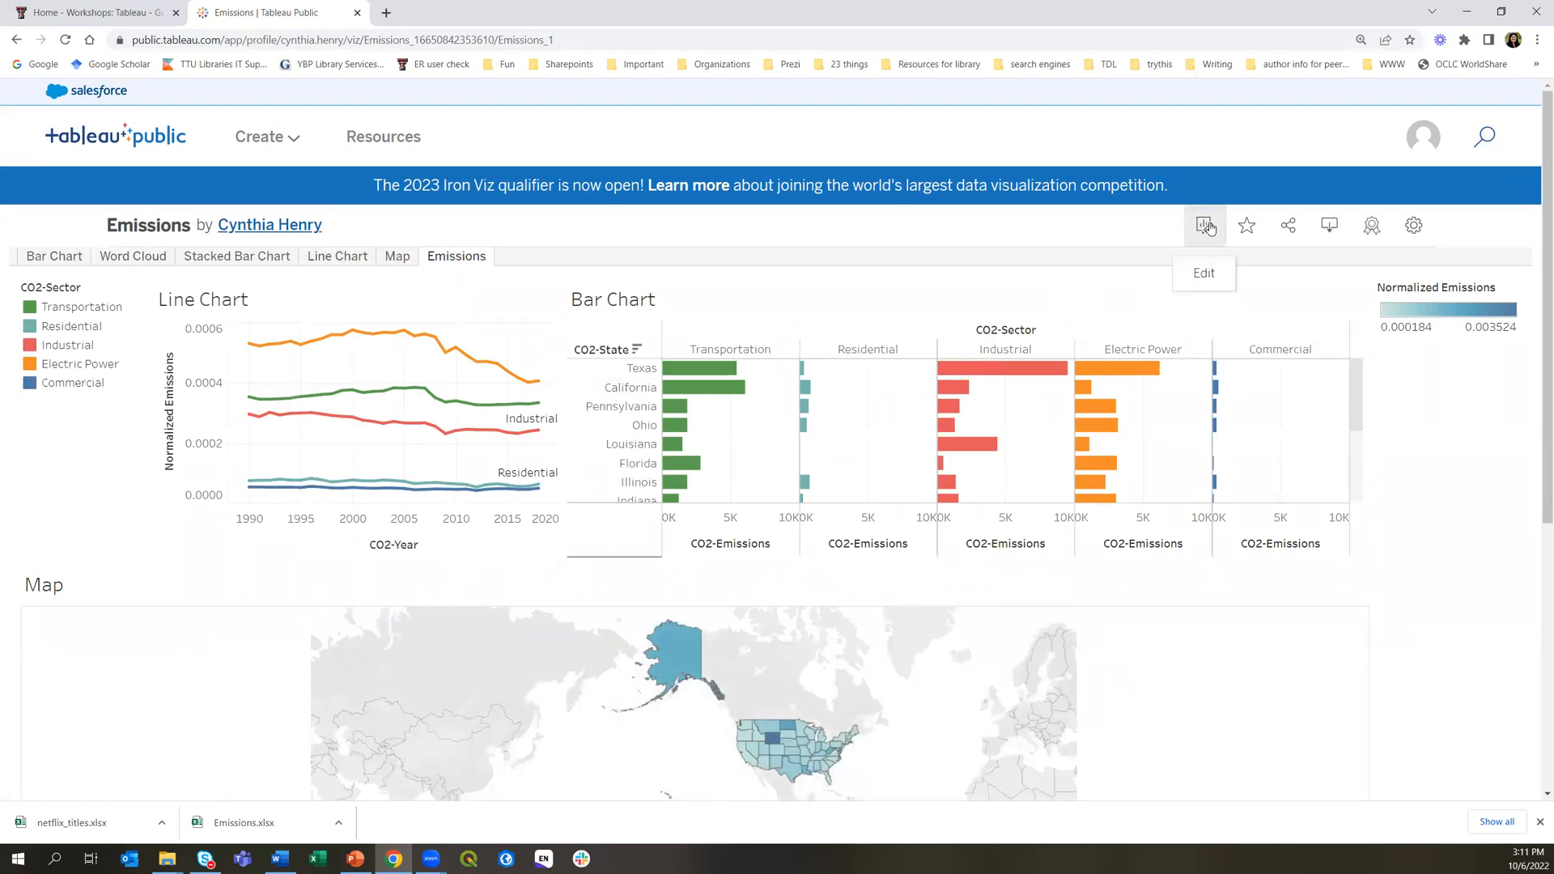
Switch the viz's Show Sheets setting off and on again, and close the settings
{"action": "left_click", "coordinate": [1423, 232]}
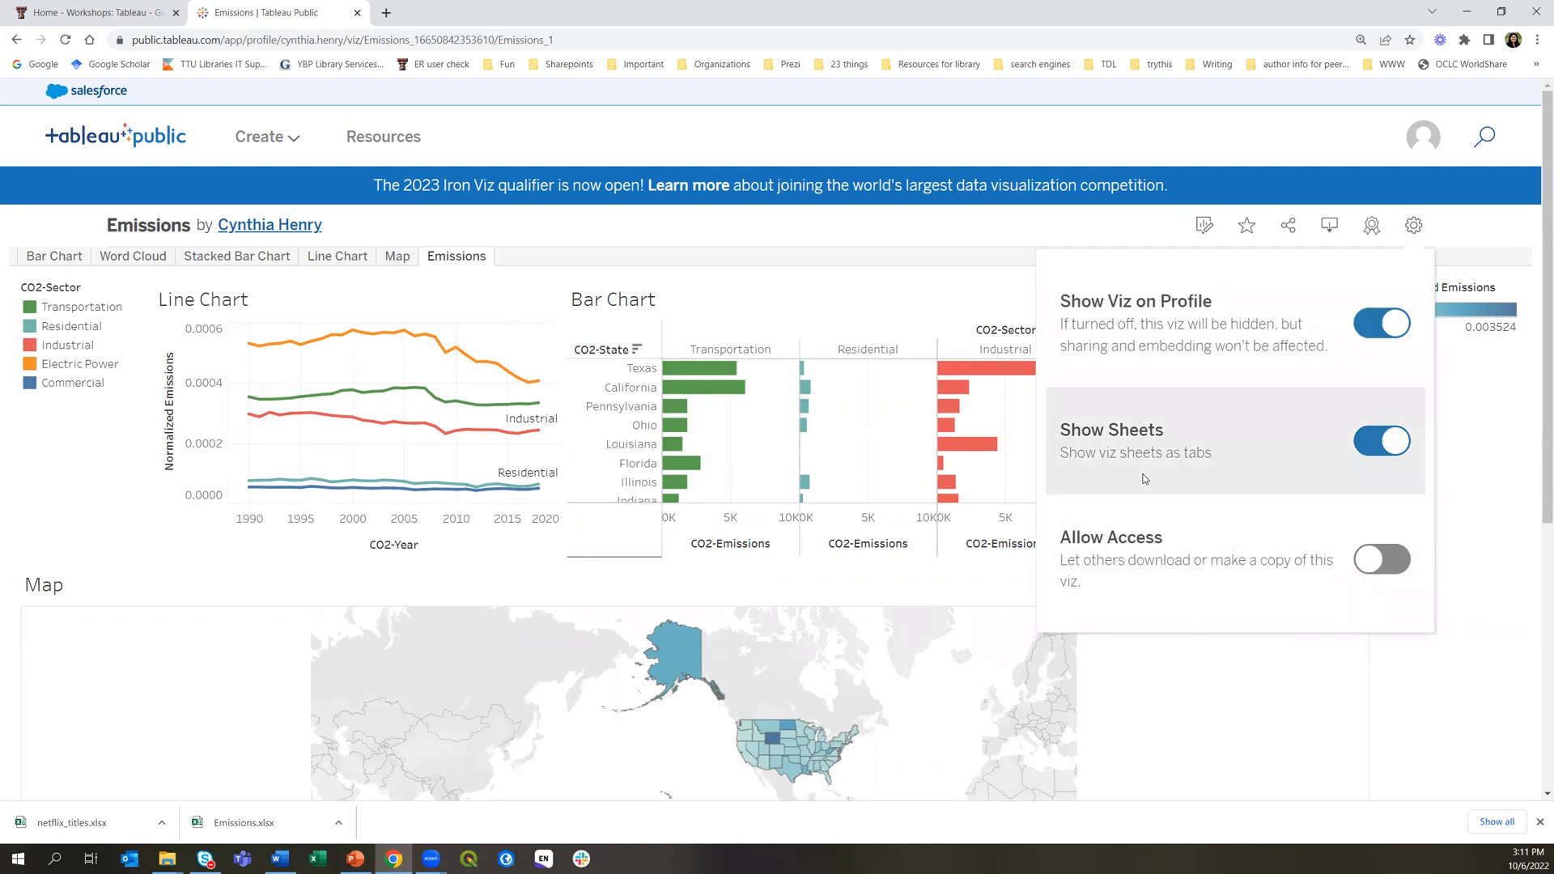
{"action": "left_click", "coordinate": [1389, 443]}
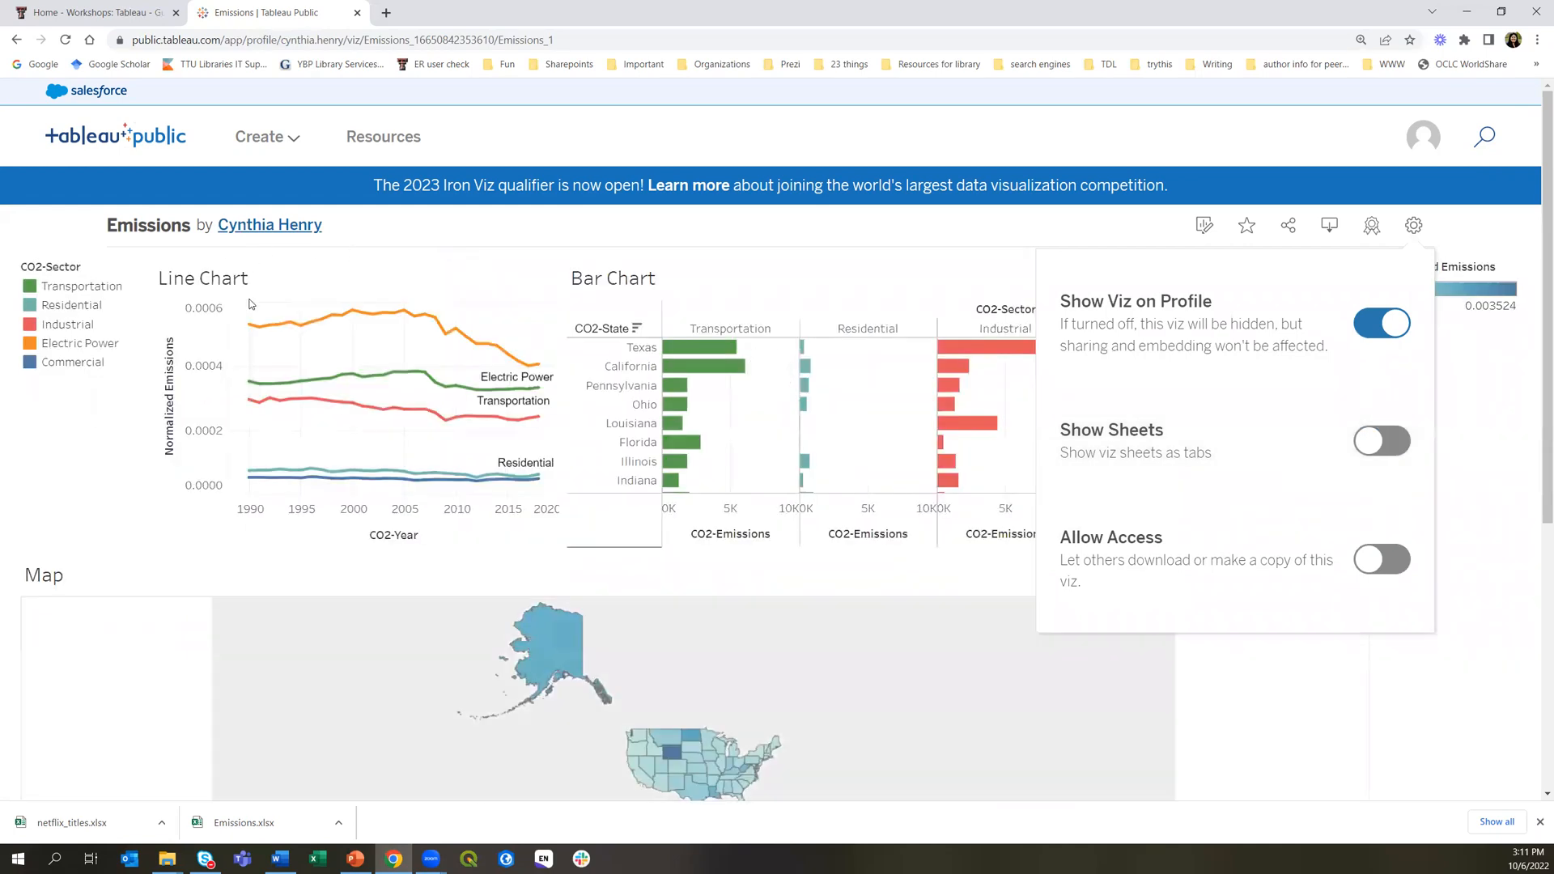
{"action": "left_click", "coordinate": [1366, 439]}
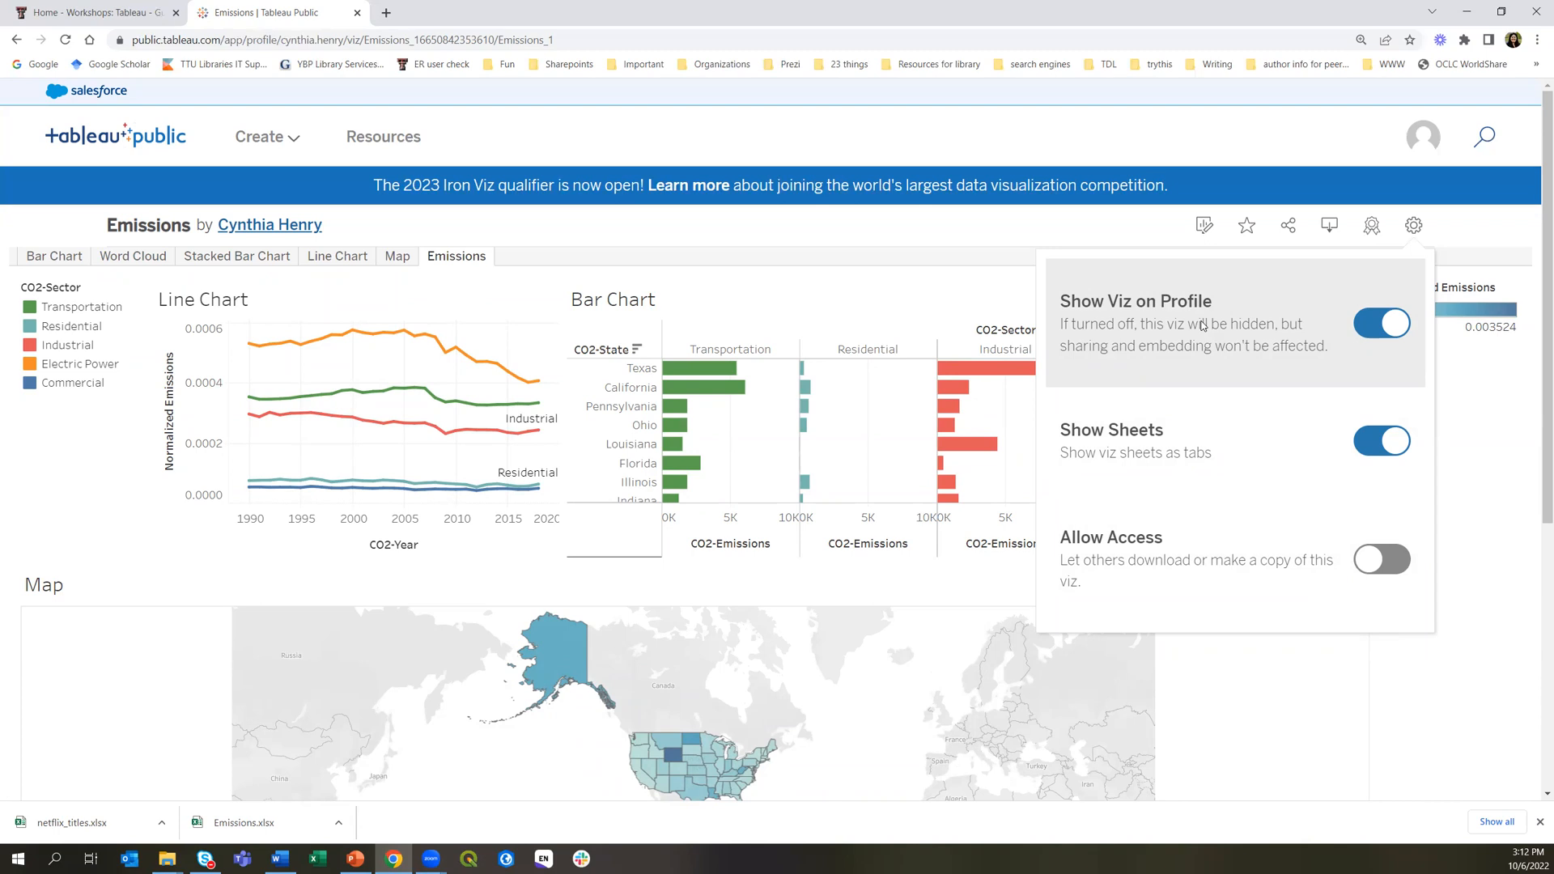
{"action": "left_click", "coordinate": [1111, 224]}
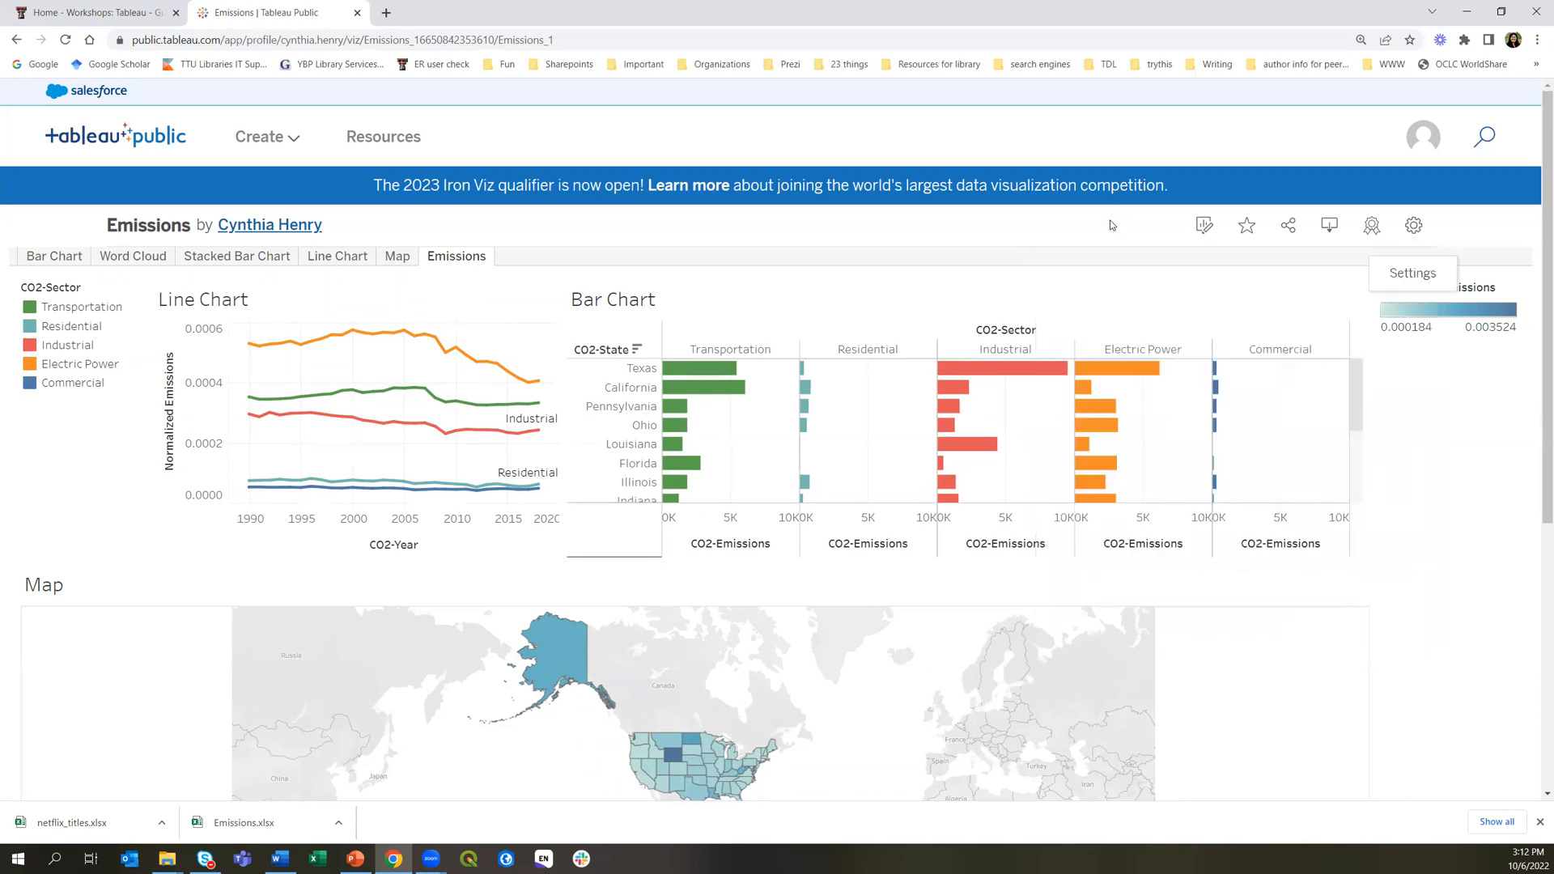
Return to the account's own profile, reload it and review the thumbnails of the published vizzes
{"action": "left_click", "coordinate": [1424, 142]}
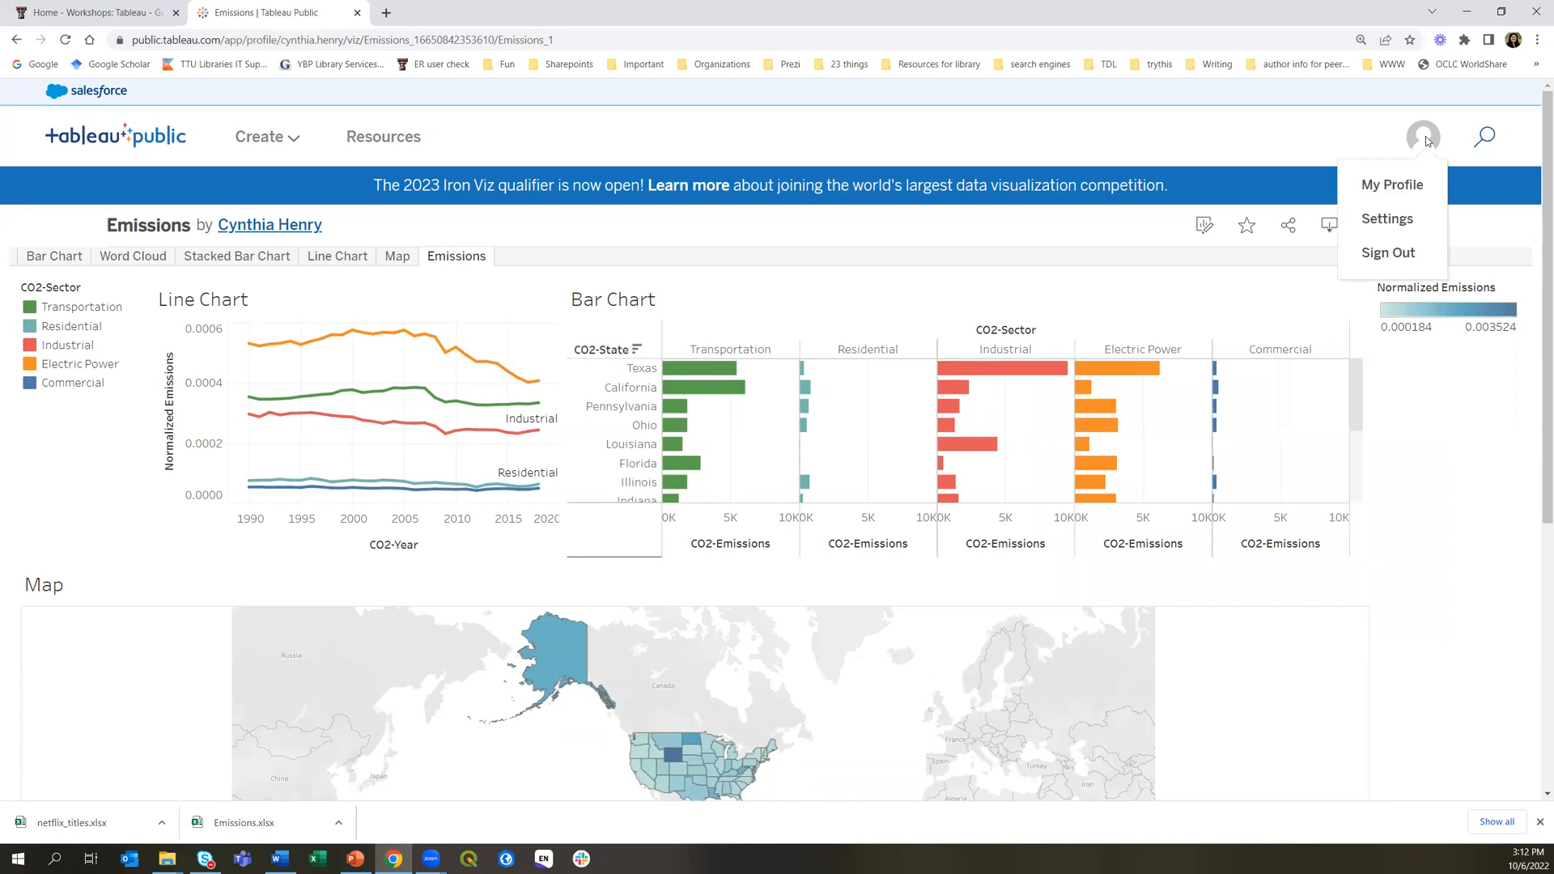
{"action": "left_click", "coordinate": [1387, 186]}
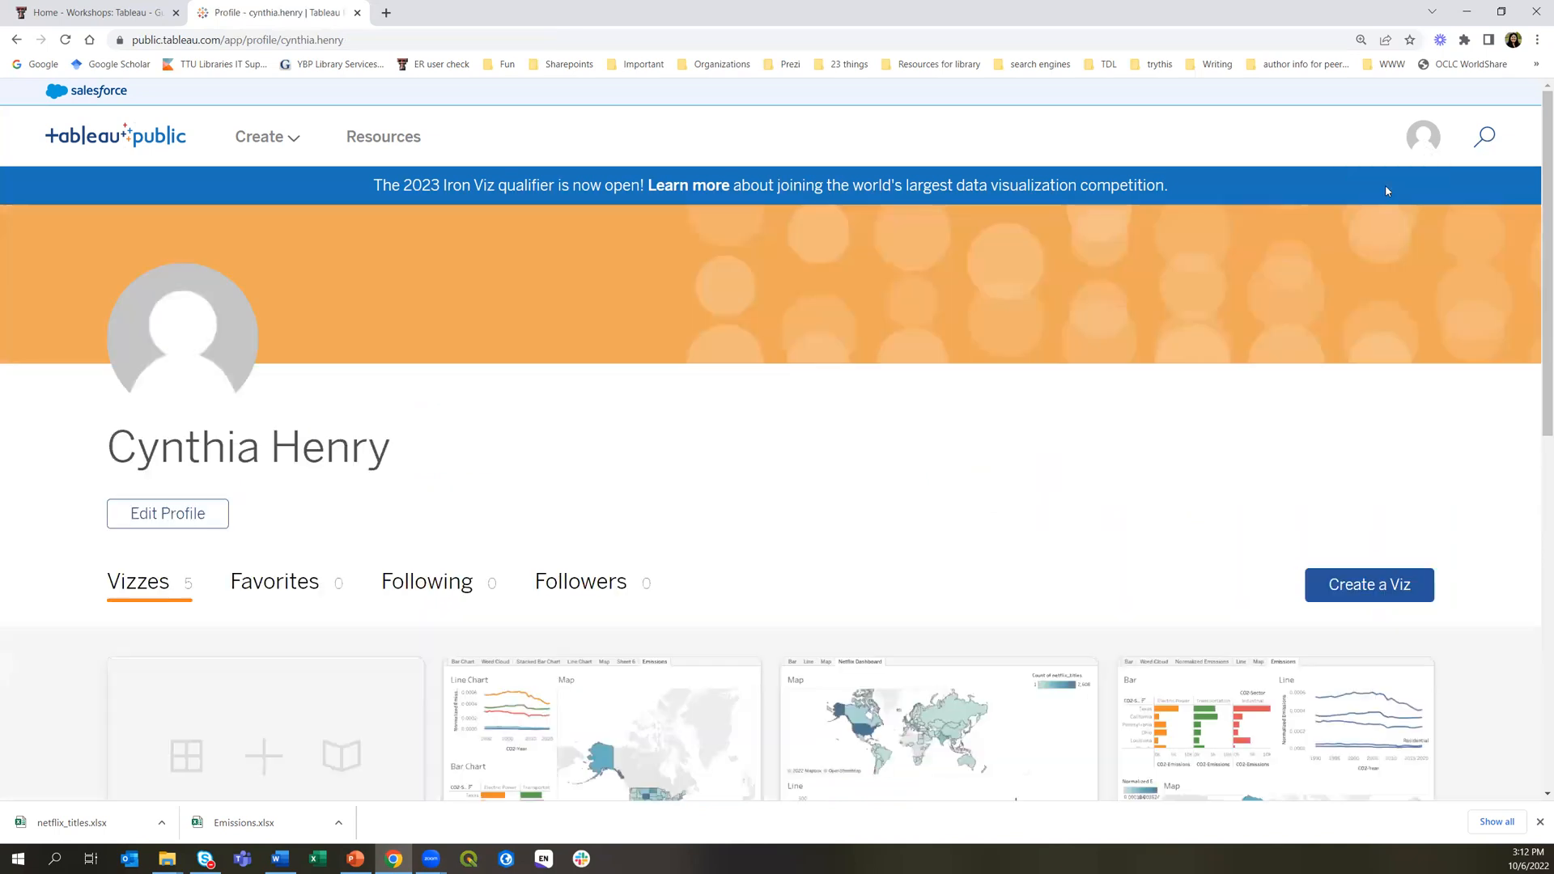
{"action": "scroll", "coordinate": [962, 526], "scroll_direction": "down", "scroll_amount": 2}
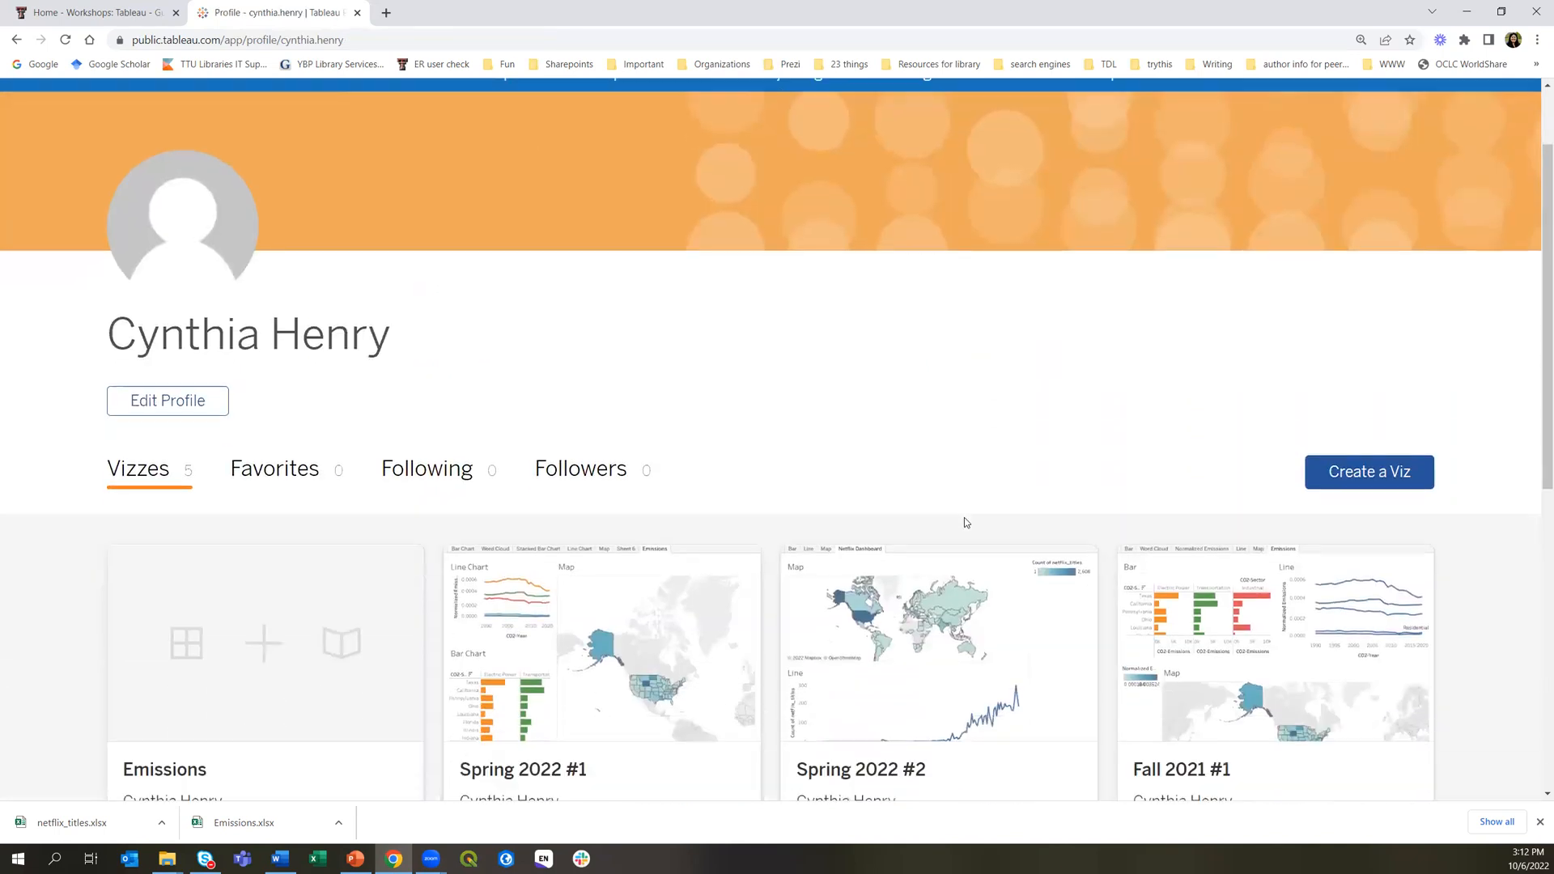
{"action": "left_click", "coordinate": [64, 40]}
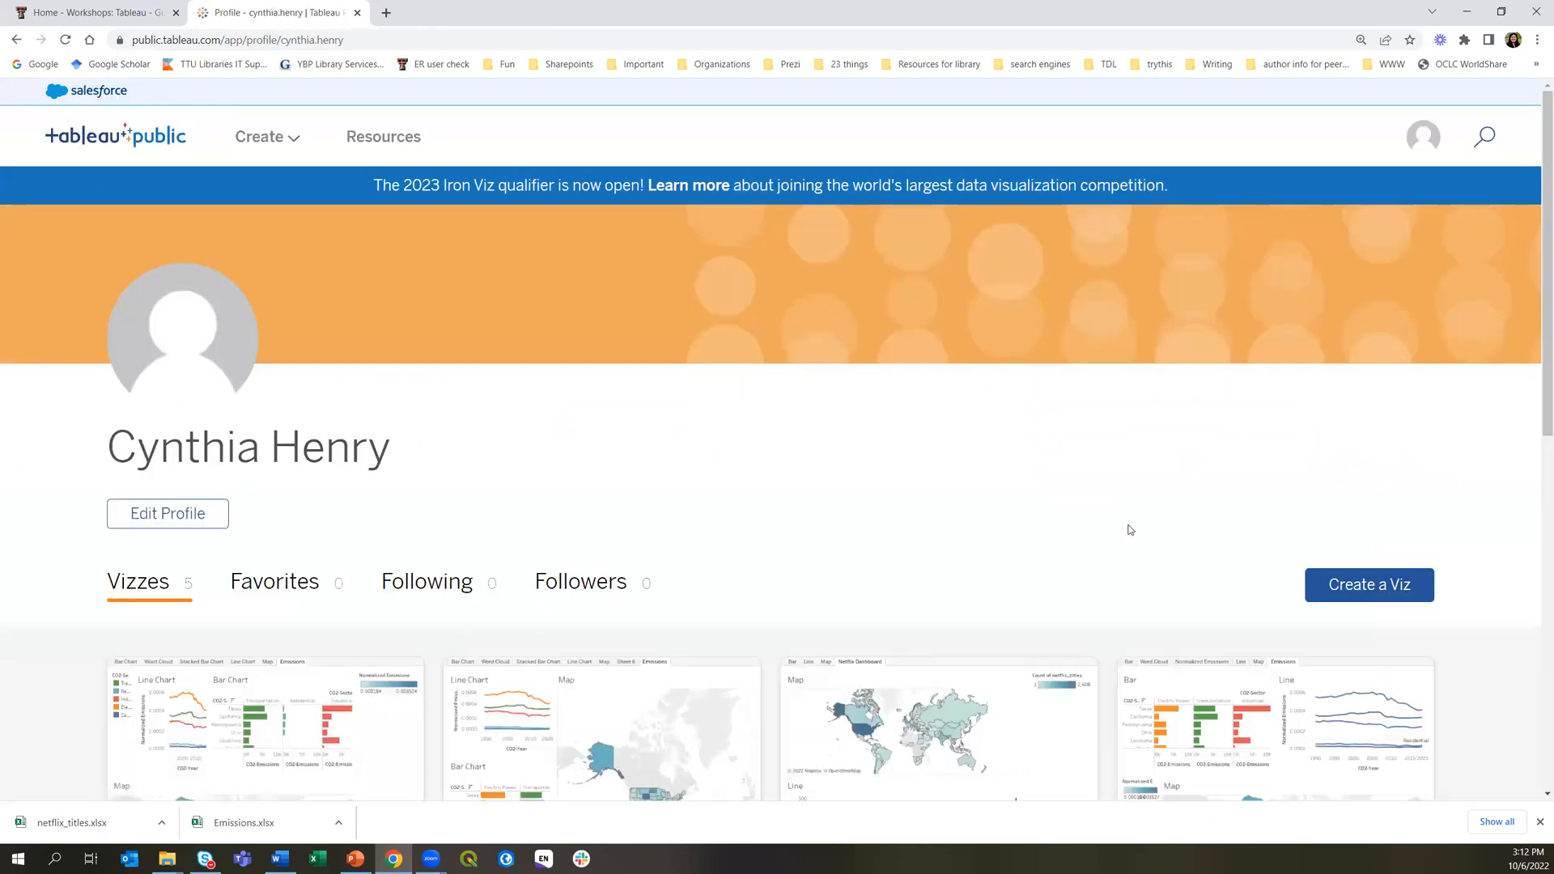
{"action": "scroll", "coordinate": [995, 537], "scroll_direction": "down", "scroll_amount": 2}
{"action": "scroll", "coordinate": [271, 599], "scroll_direction": "down", "scroll_amount": 2}
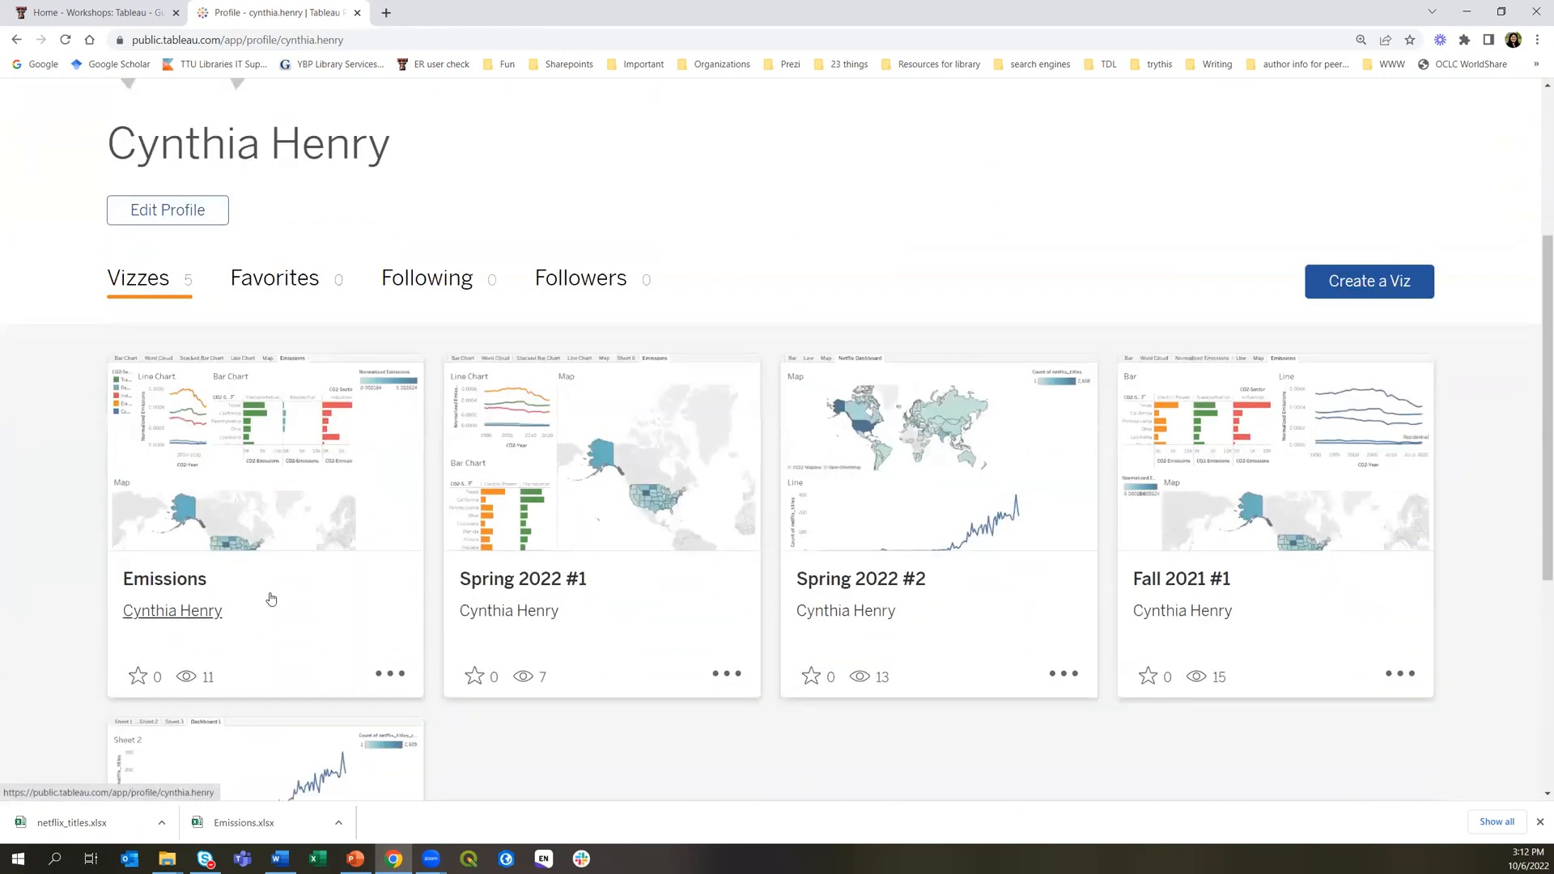
{"action": "scroll", "coordinate": [870, 554], "scroll_direction": "up", "scroll_amount": 3}
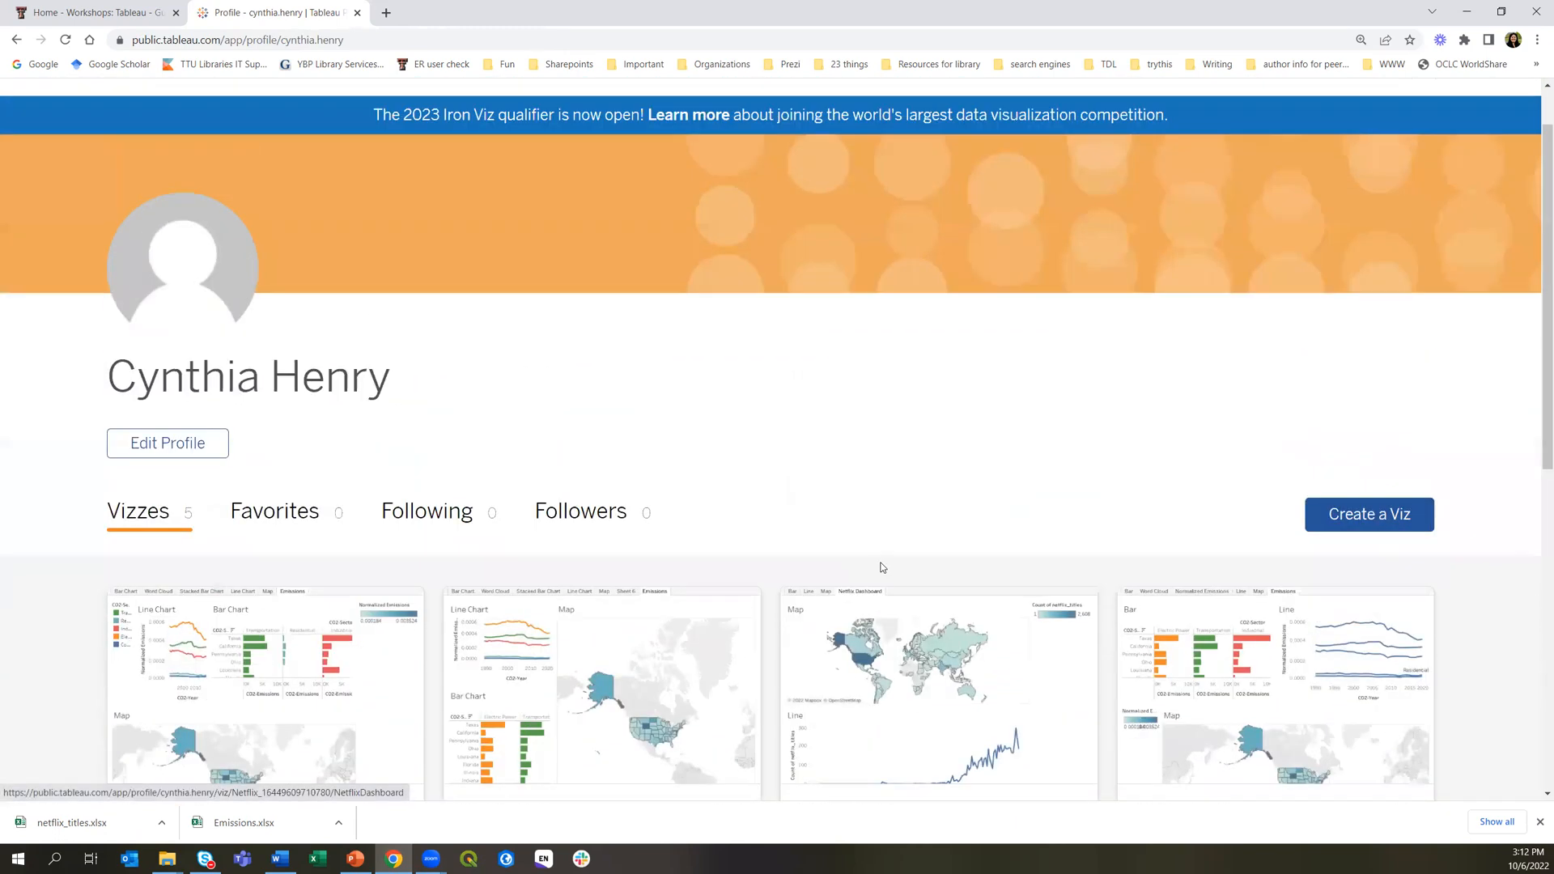
{"action": "scroll", "coordinate": [882, 567], "scroll_direction": "up", "scroll_amount": 1}
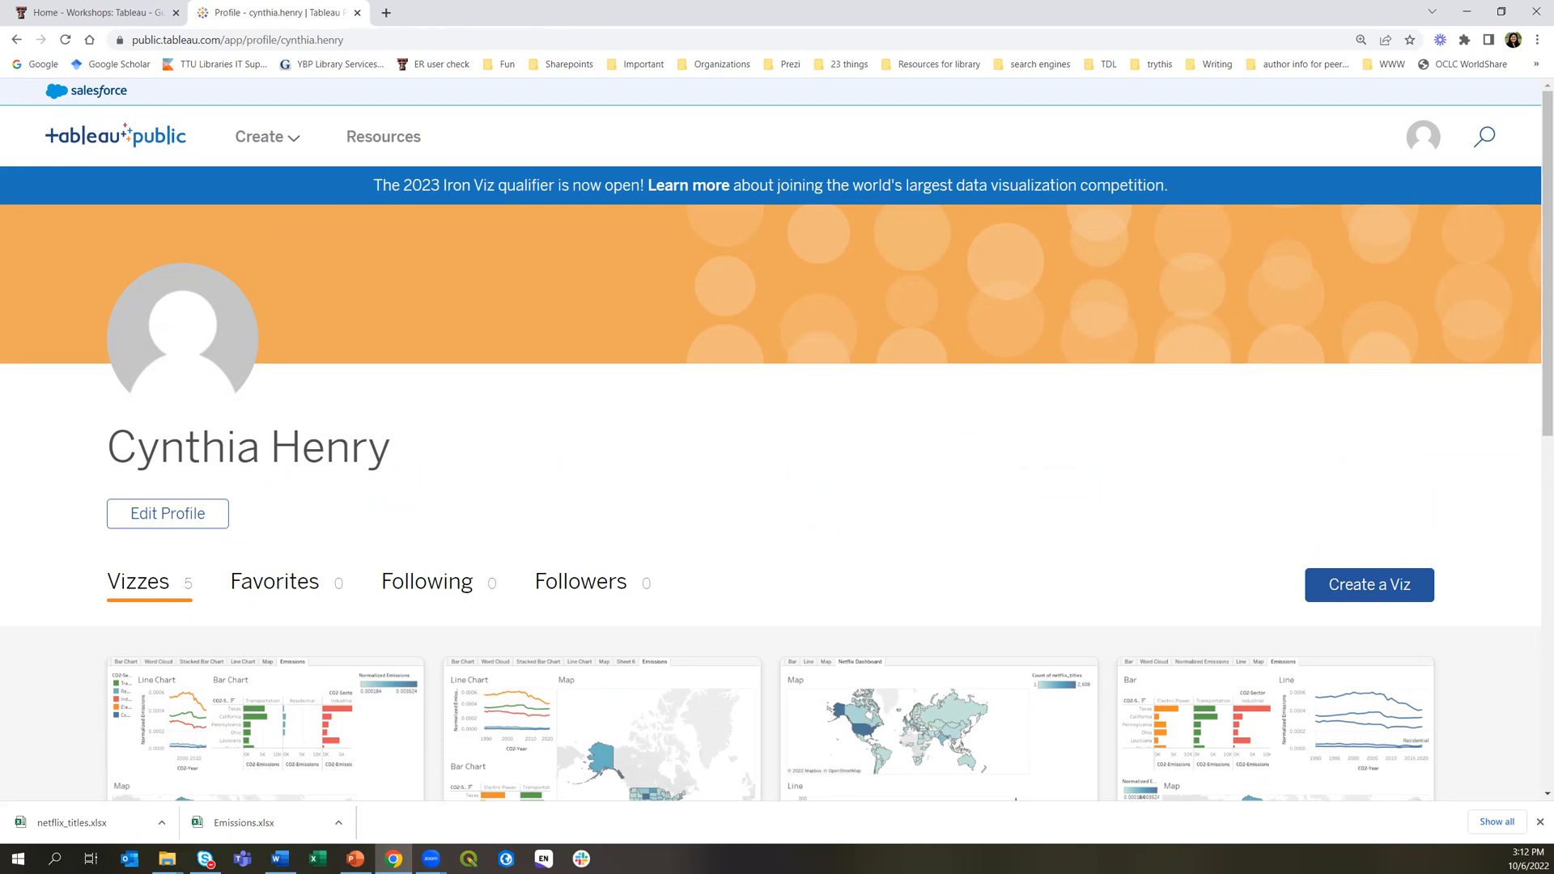
Switch to the PowerPoint presentation, start its slide show and advance to the Data Preparation slide
{"action": "left_click", "coordinate": [361, 860]}
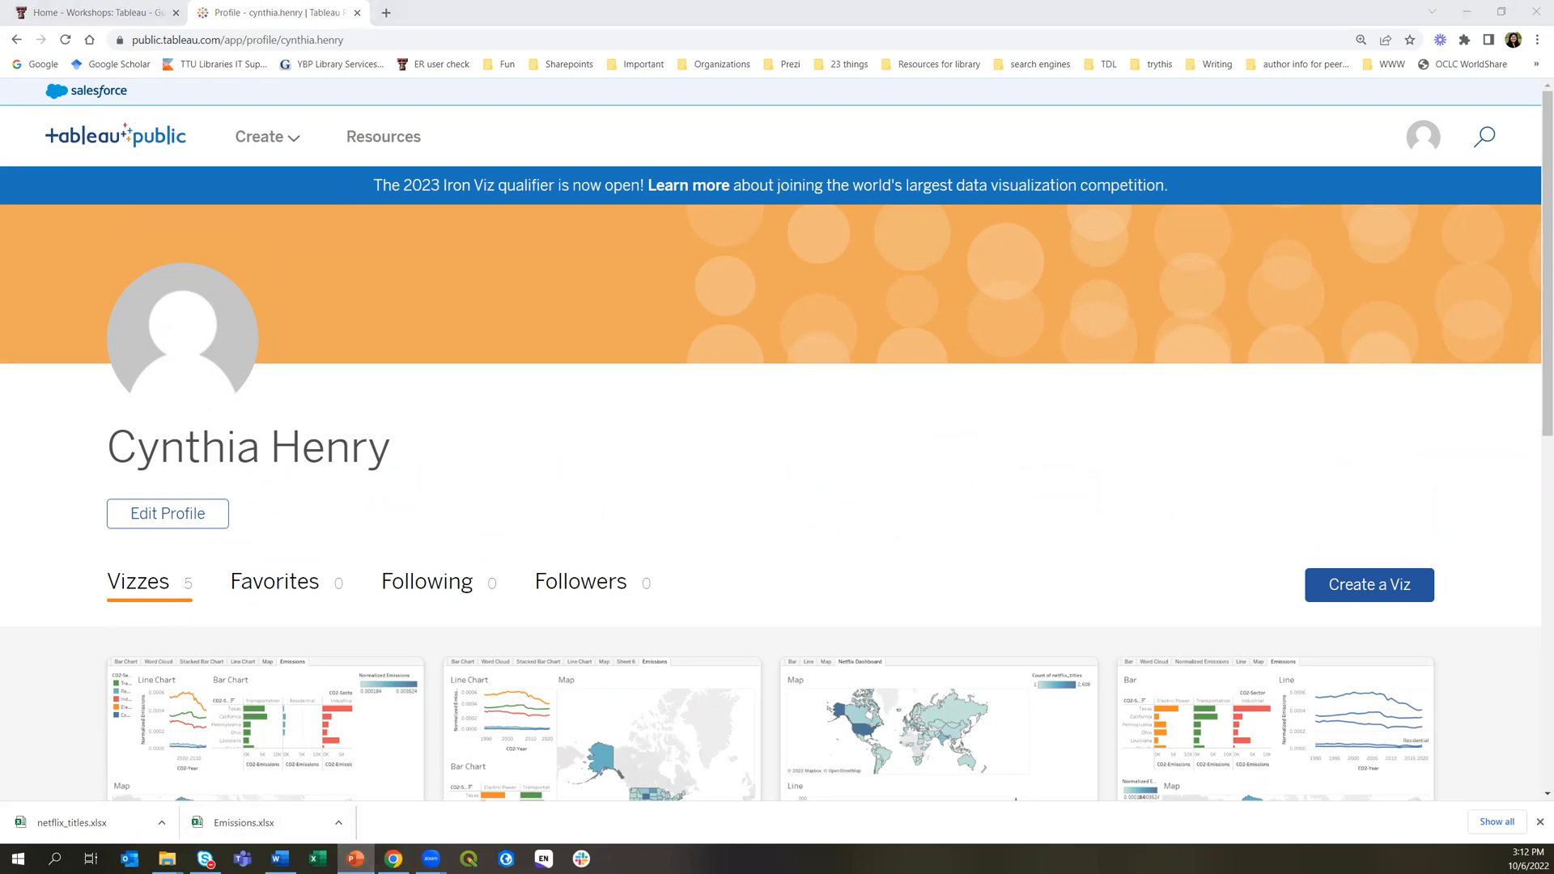
{"action": "key", "text": "alt+Tab"}
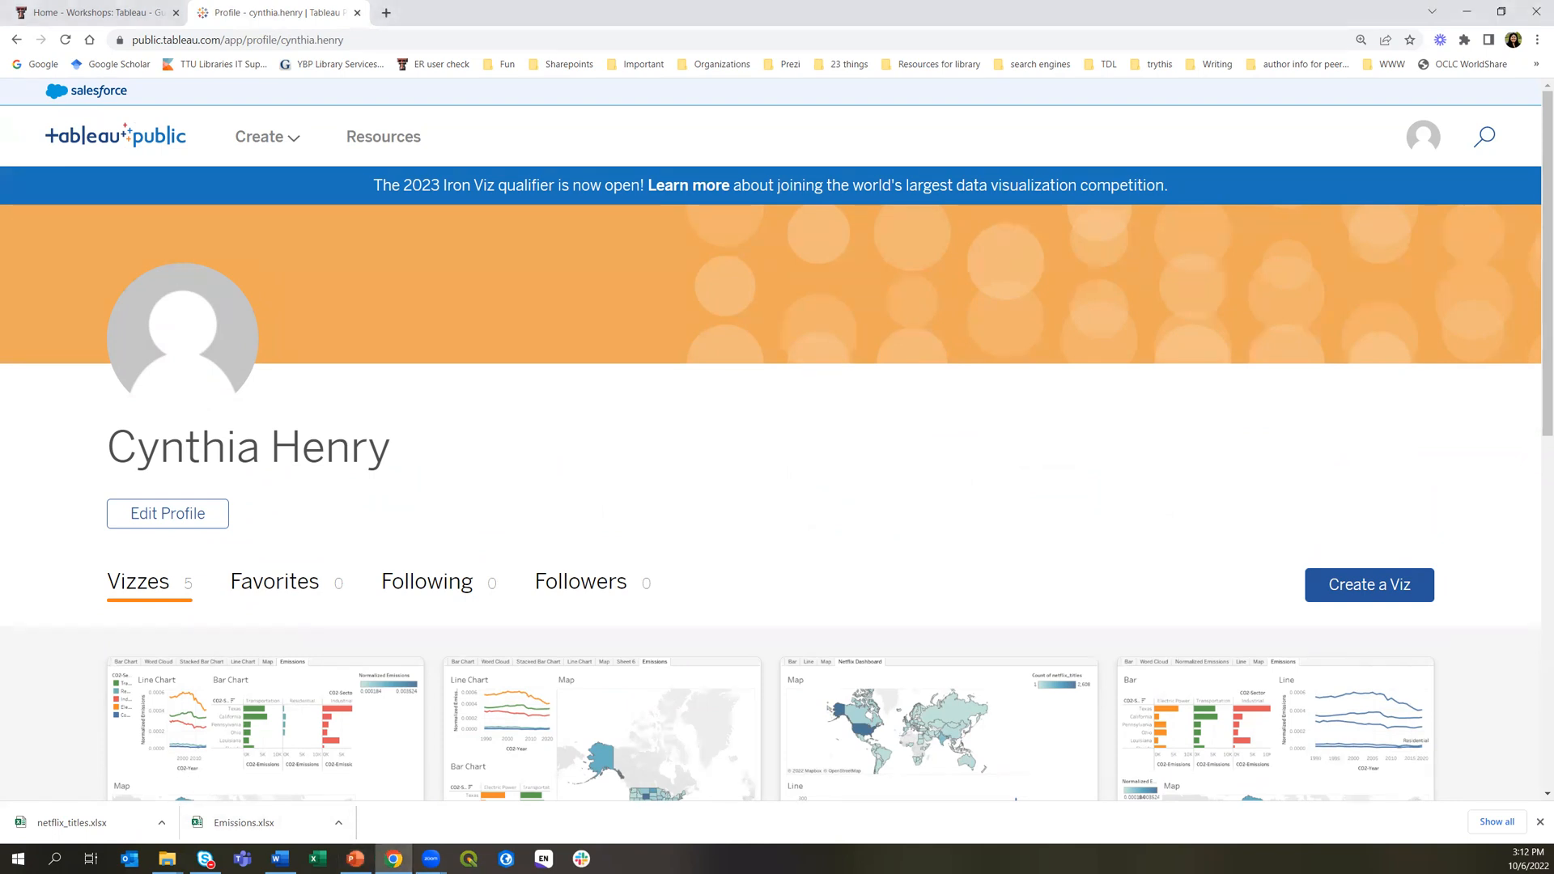
{"action": "key", "text": "alt+Tab"}
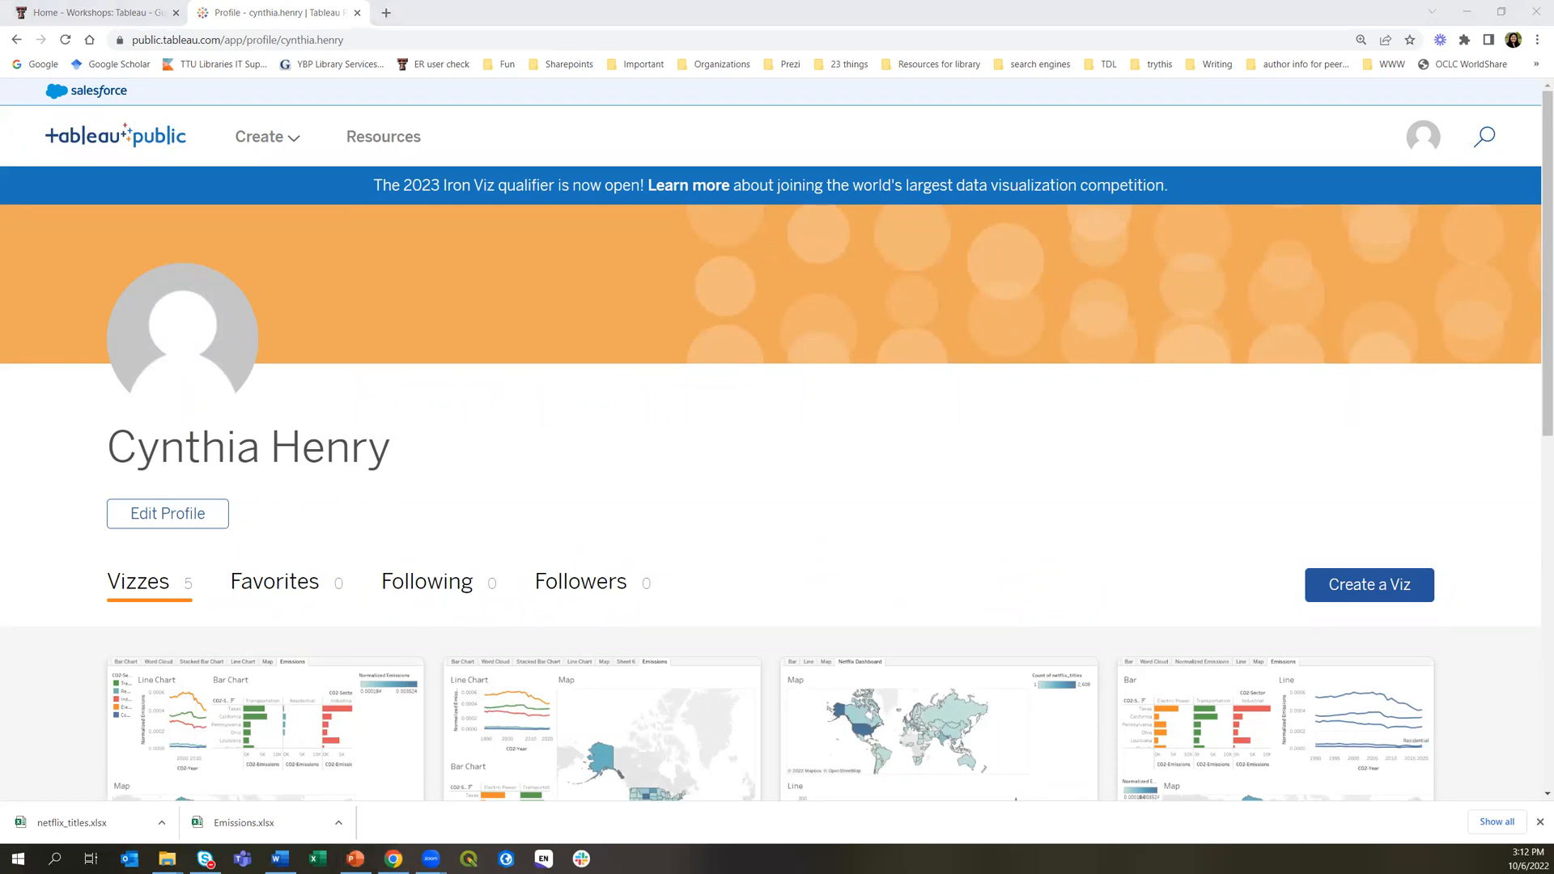
{"action": "key", "text": "F5"}
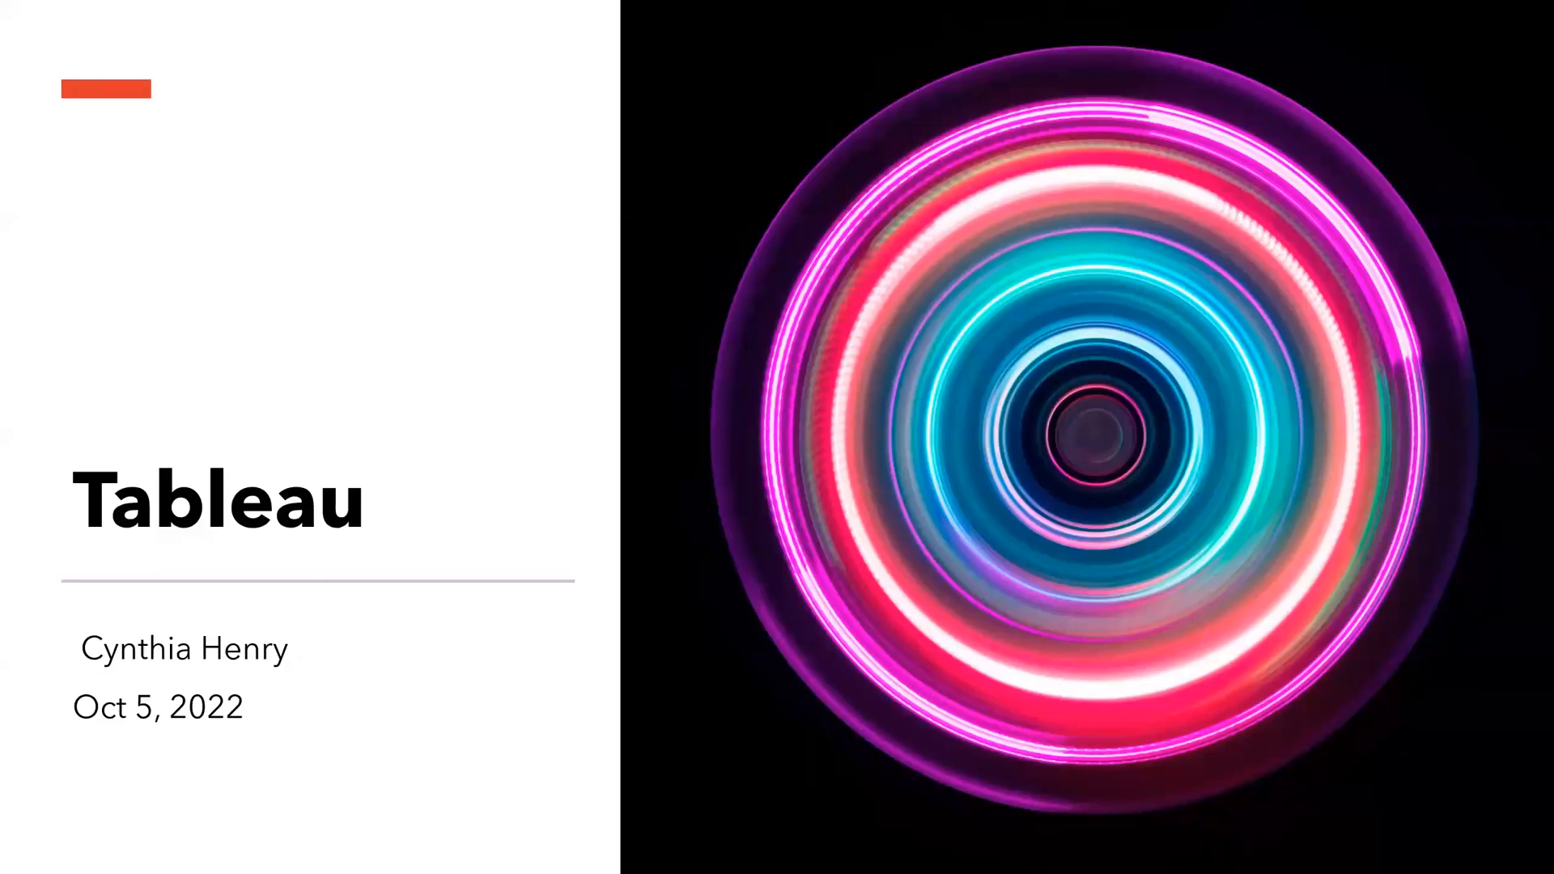
{"action": "scroll", "coordinate": [728, 513], "scroll_direction": "down", "scroll_amount": 9}
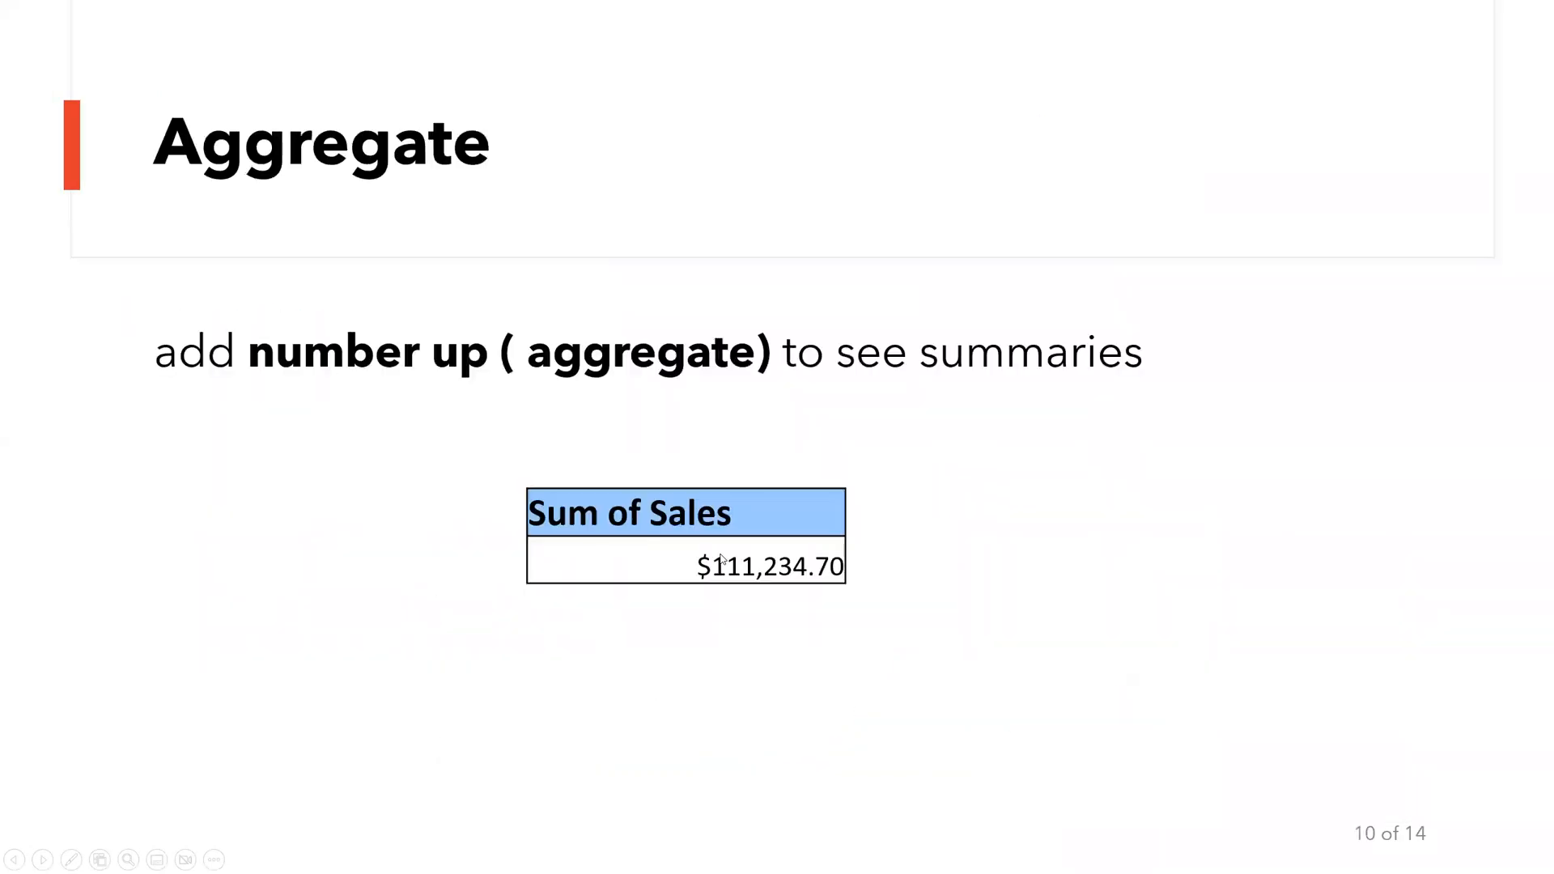
{"action": "scroll", "coordinate": [721, 559], "scroll_direction": "down", "scroll_amount": 3}
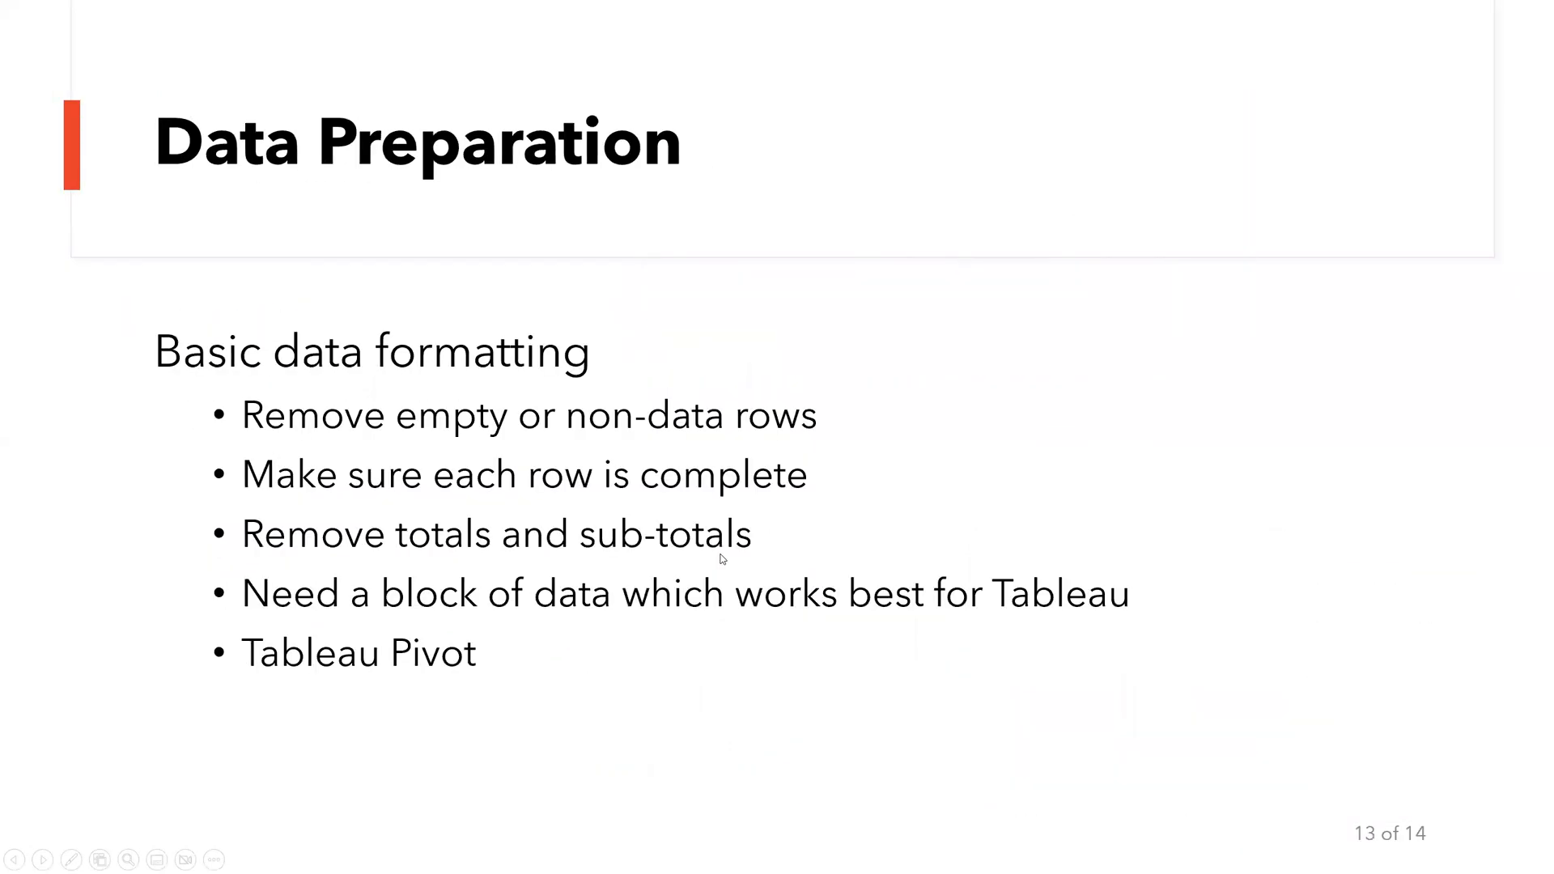
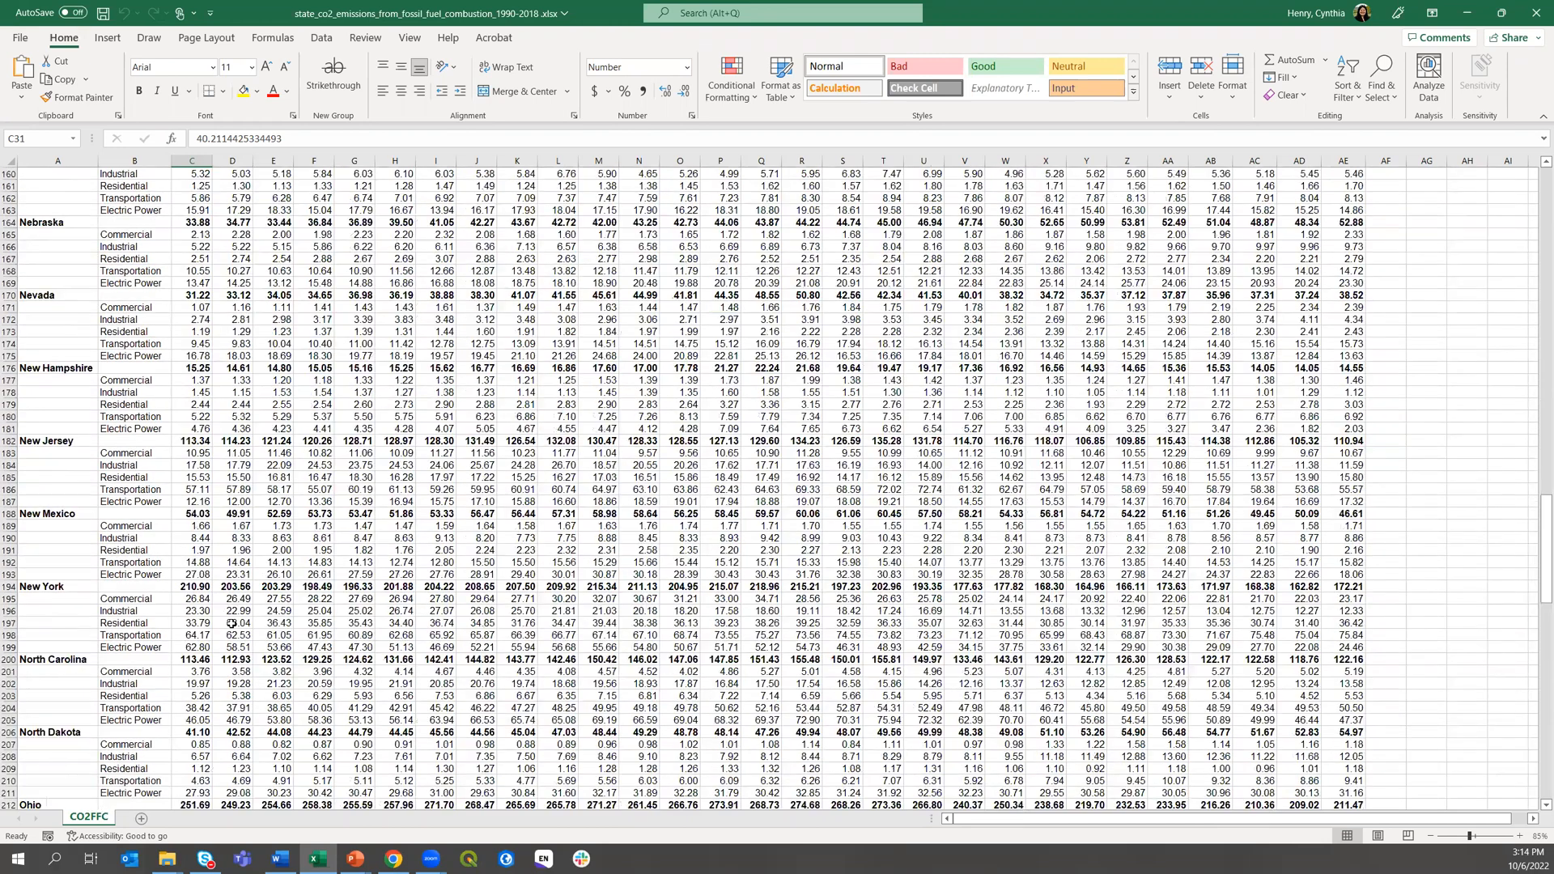
Look over the state CO2 emissions worksheet in Excel down to the empty rows below Wyoming, returning to the header row
{"action": "scroll", "coordinate": [1535, 348], "scroll_direction": "down", "scroll_amount": 20}
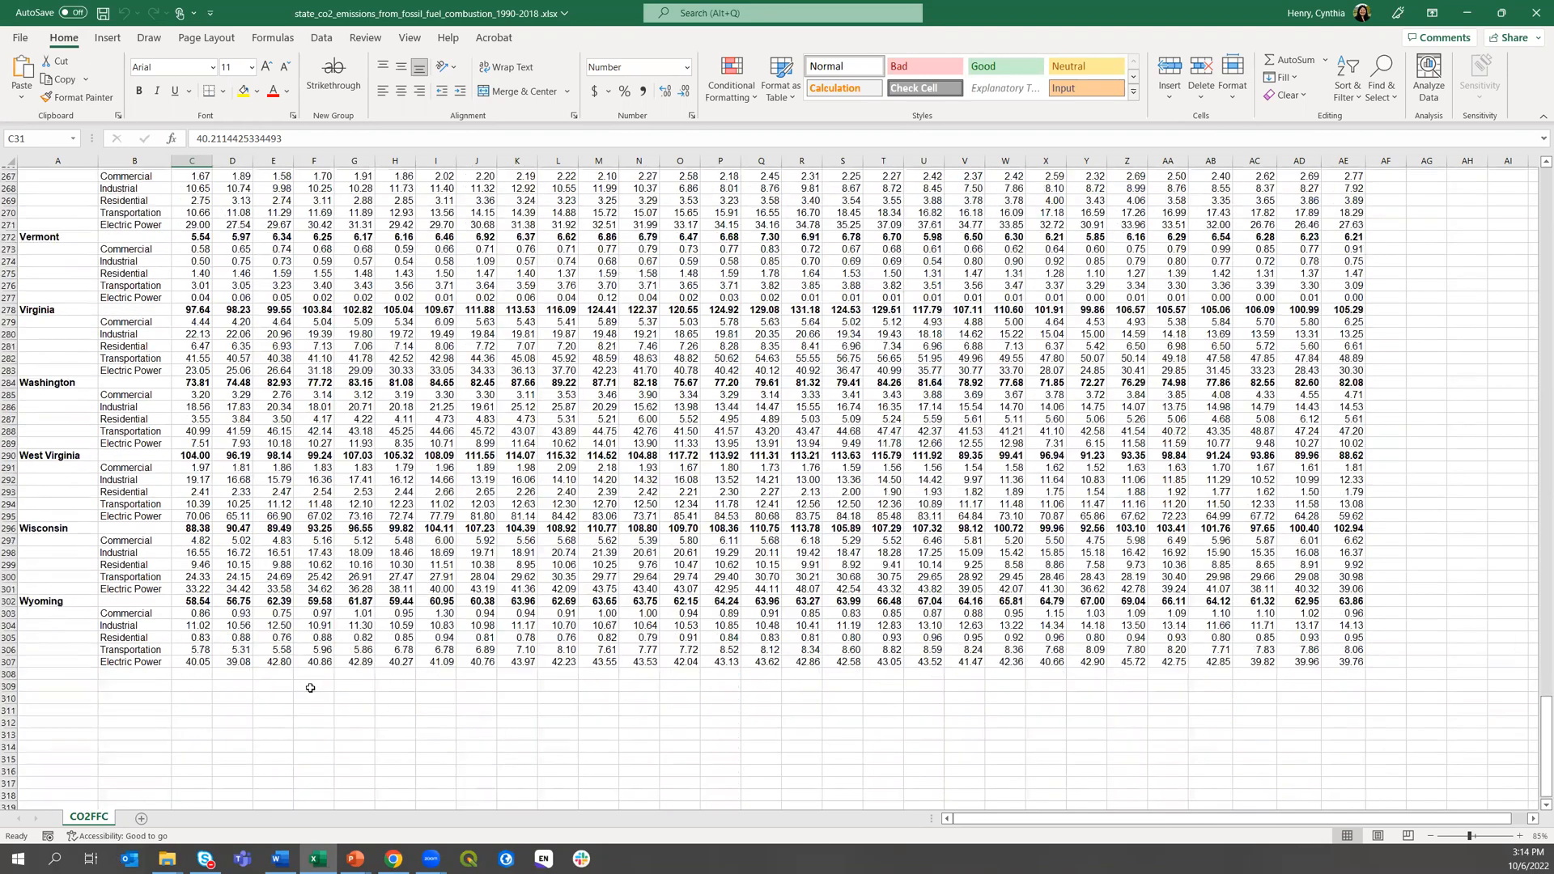
{"action": "scroll", "coordinate": [313, 687], "scroll_direction": "down", "scroll_amount": 2}
{"action": "scroll", "coordinate": [195, 678], "scroll_direction": "down", "scroll_amount": 3}
{"action": "left_click_drag", "start_coordinate": [57, 544], "coordinate": [448, 805]}
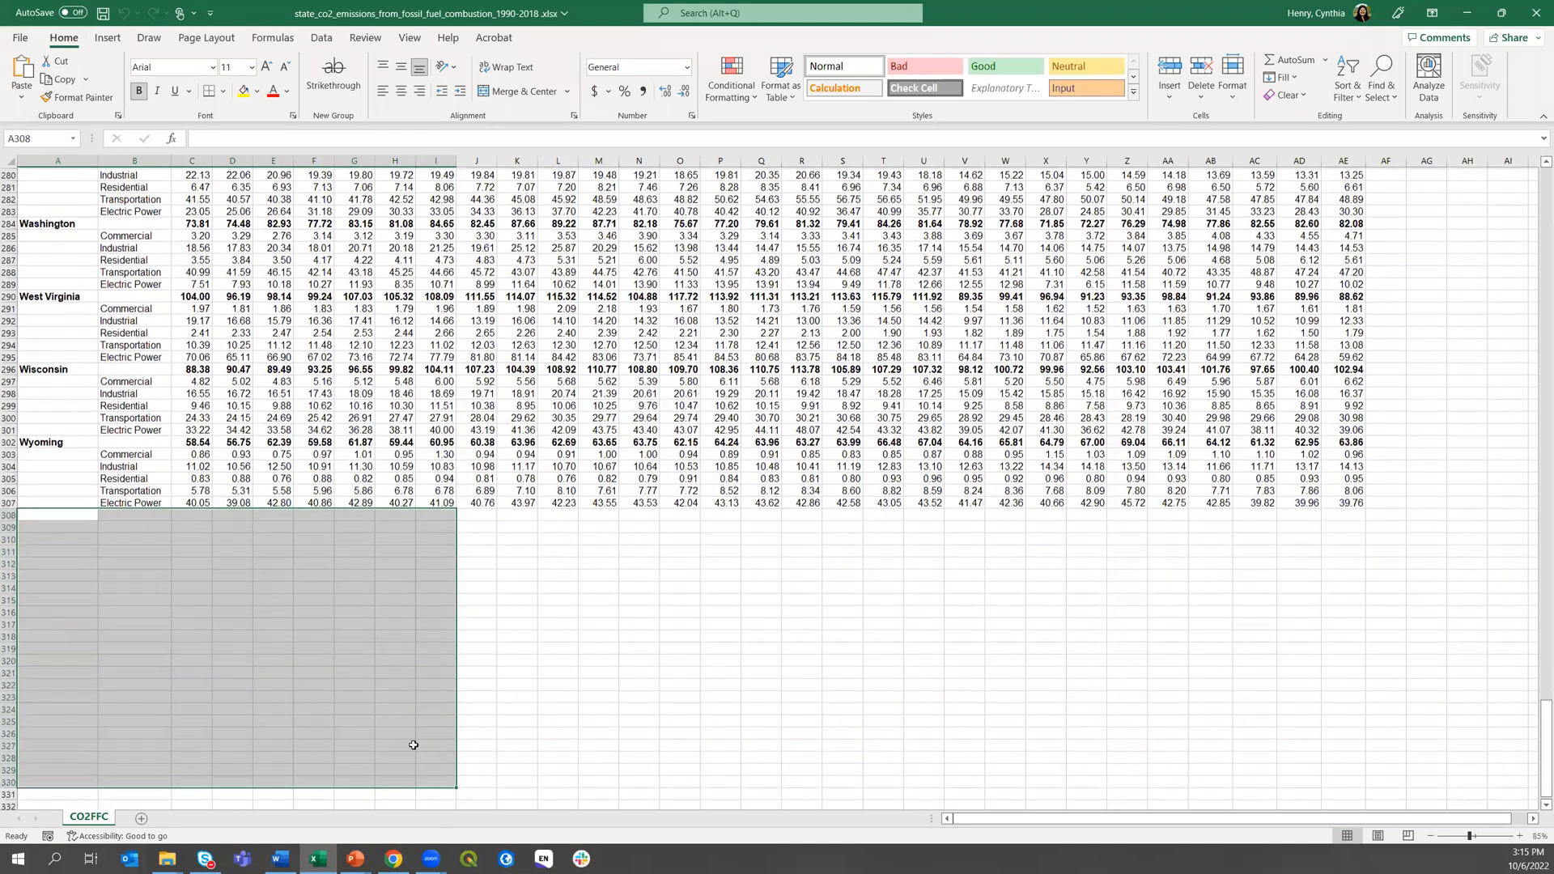
{"action": "left_click_drag", "start_coordinate": [1542, 732], "coordinate": [1537, 150]}
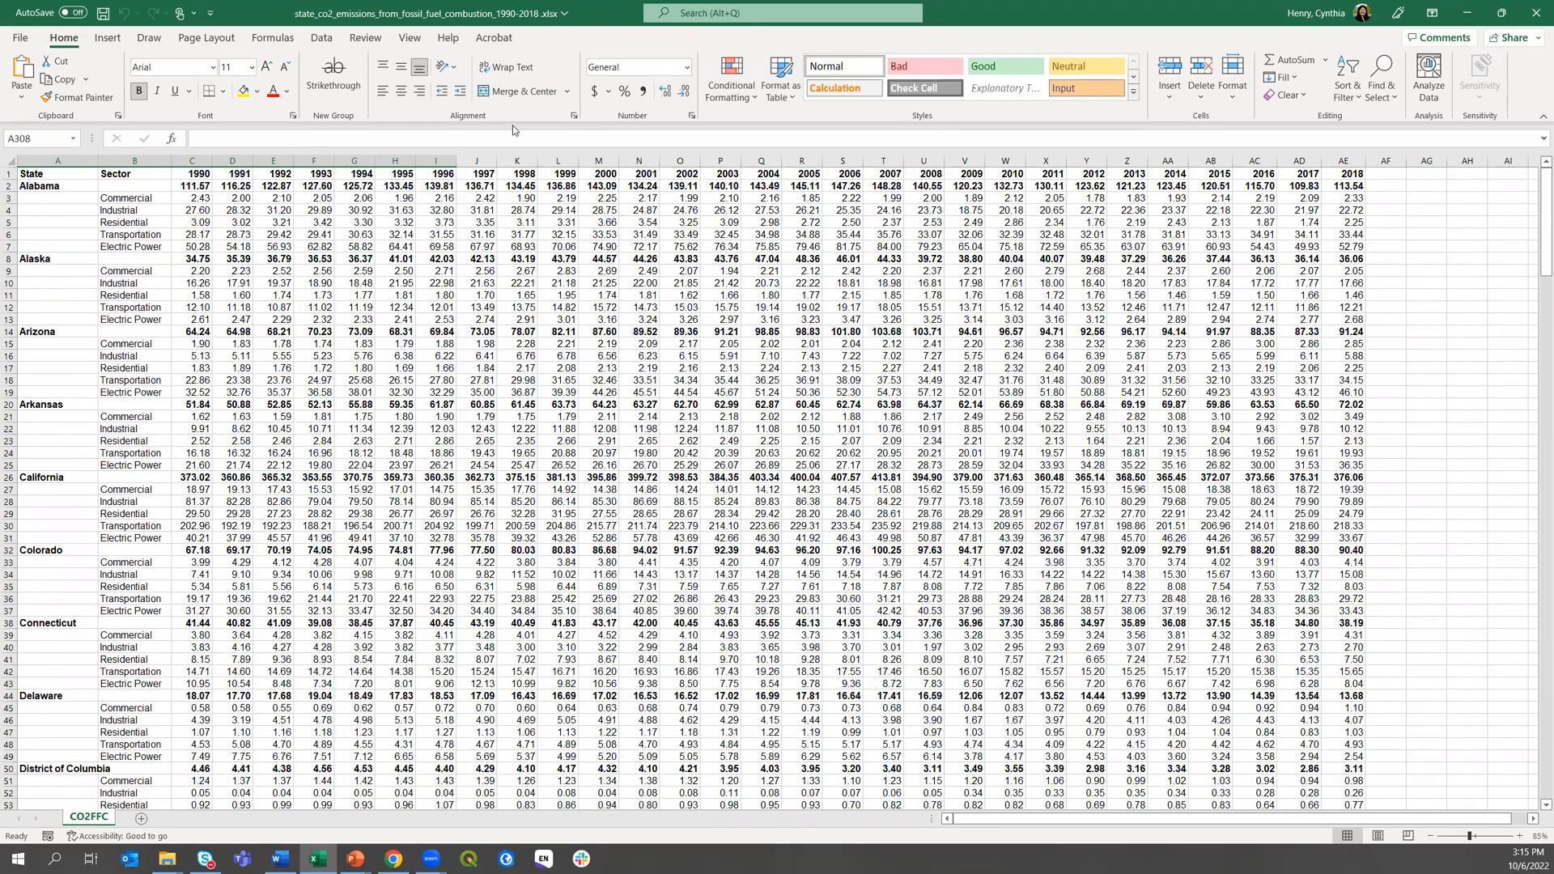
Select the blank cells in the State column with Go To Special and fill them all with the formula =A2
{"action": "left_click", "coordinate": [85, 161]}
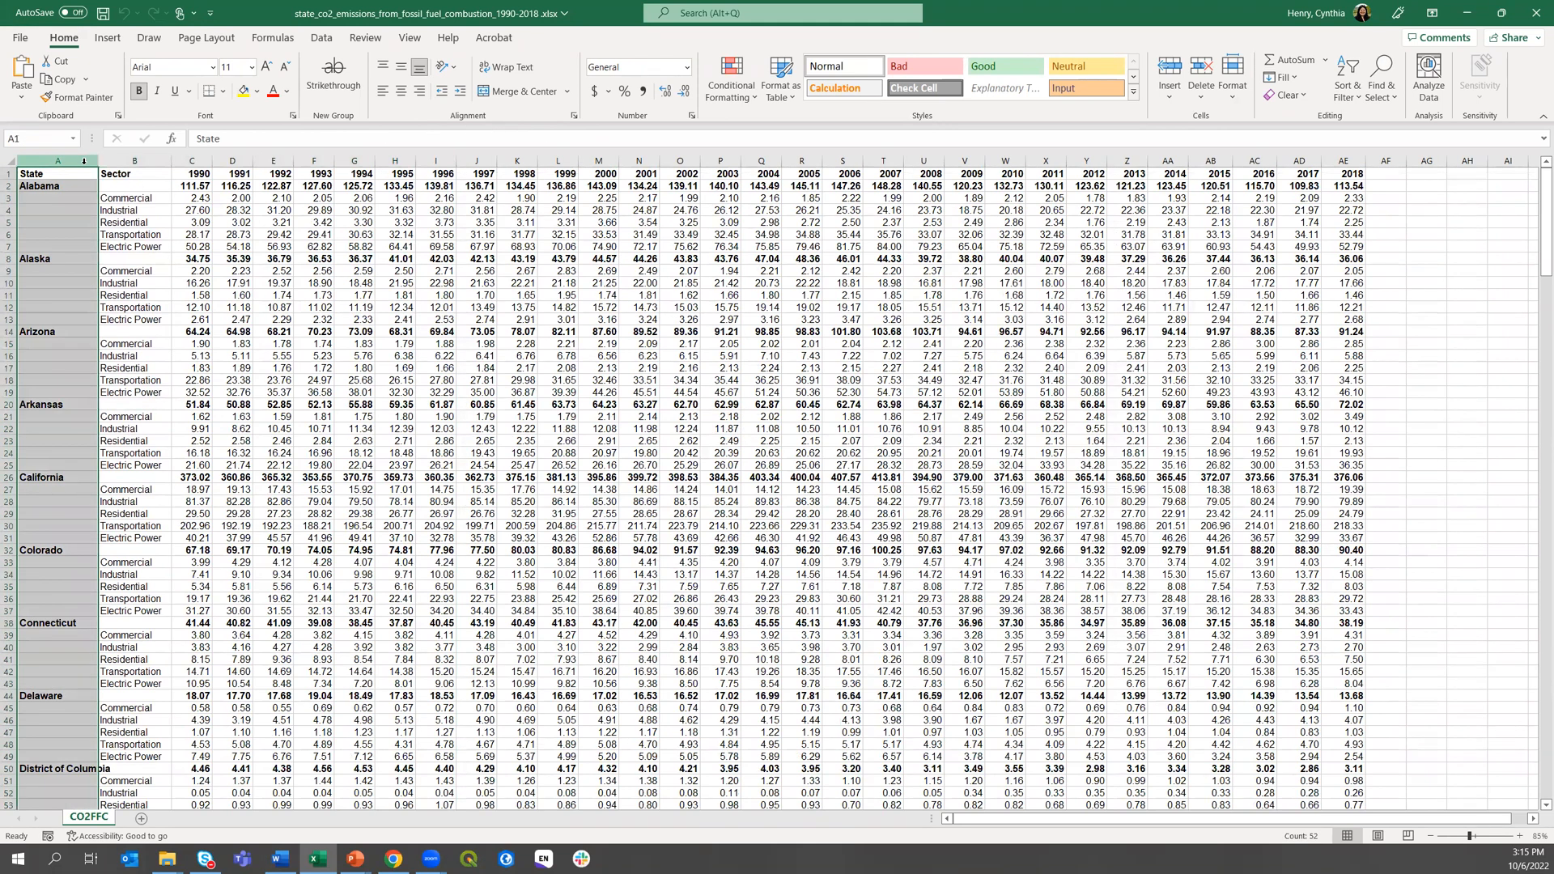
{"action": "left_click", "coordinate": [1390, 81]}
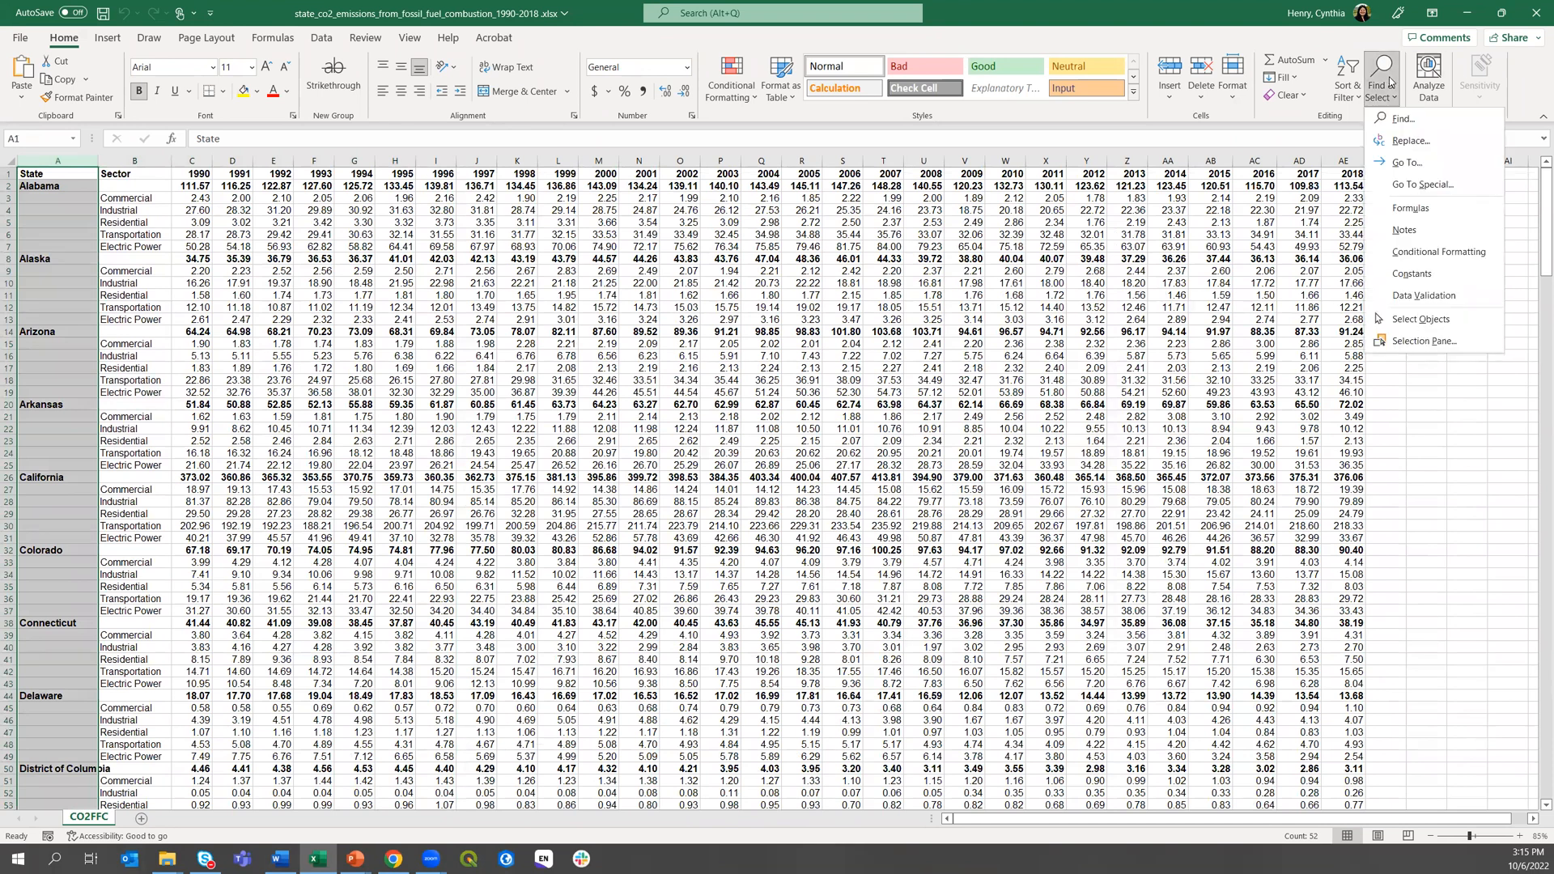
{"action": "left_click", "coordinate": [1412, 184]}
{"action": "left_click", "coordinate": [893, 668]}
{"action": "left_click", "coordinate": [981, 755]}
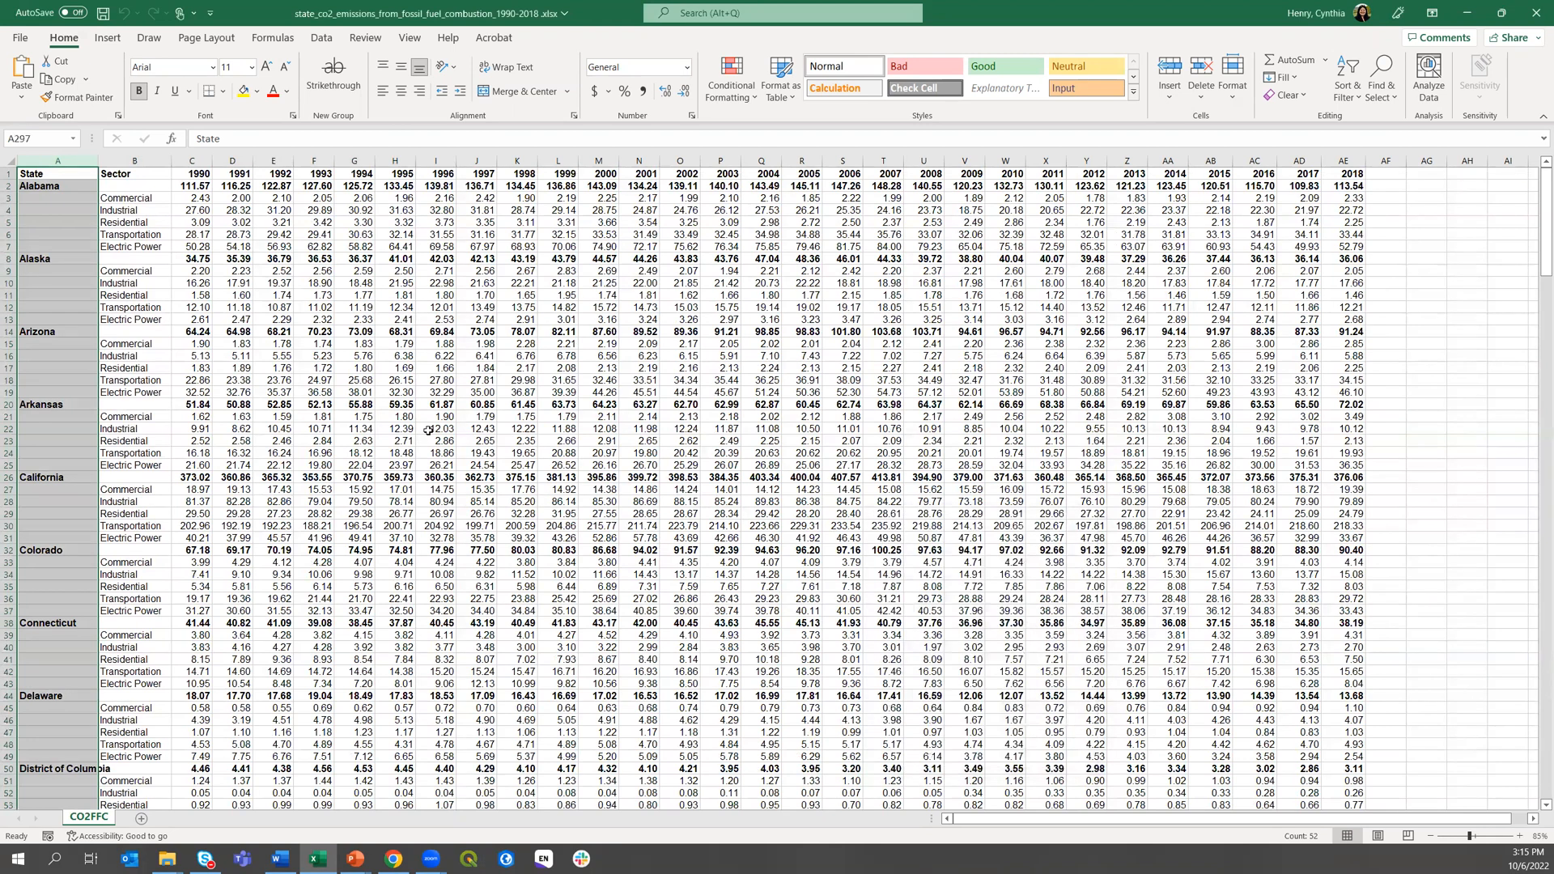
{"action": "left_click", "coordinate": [197, 139]}
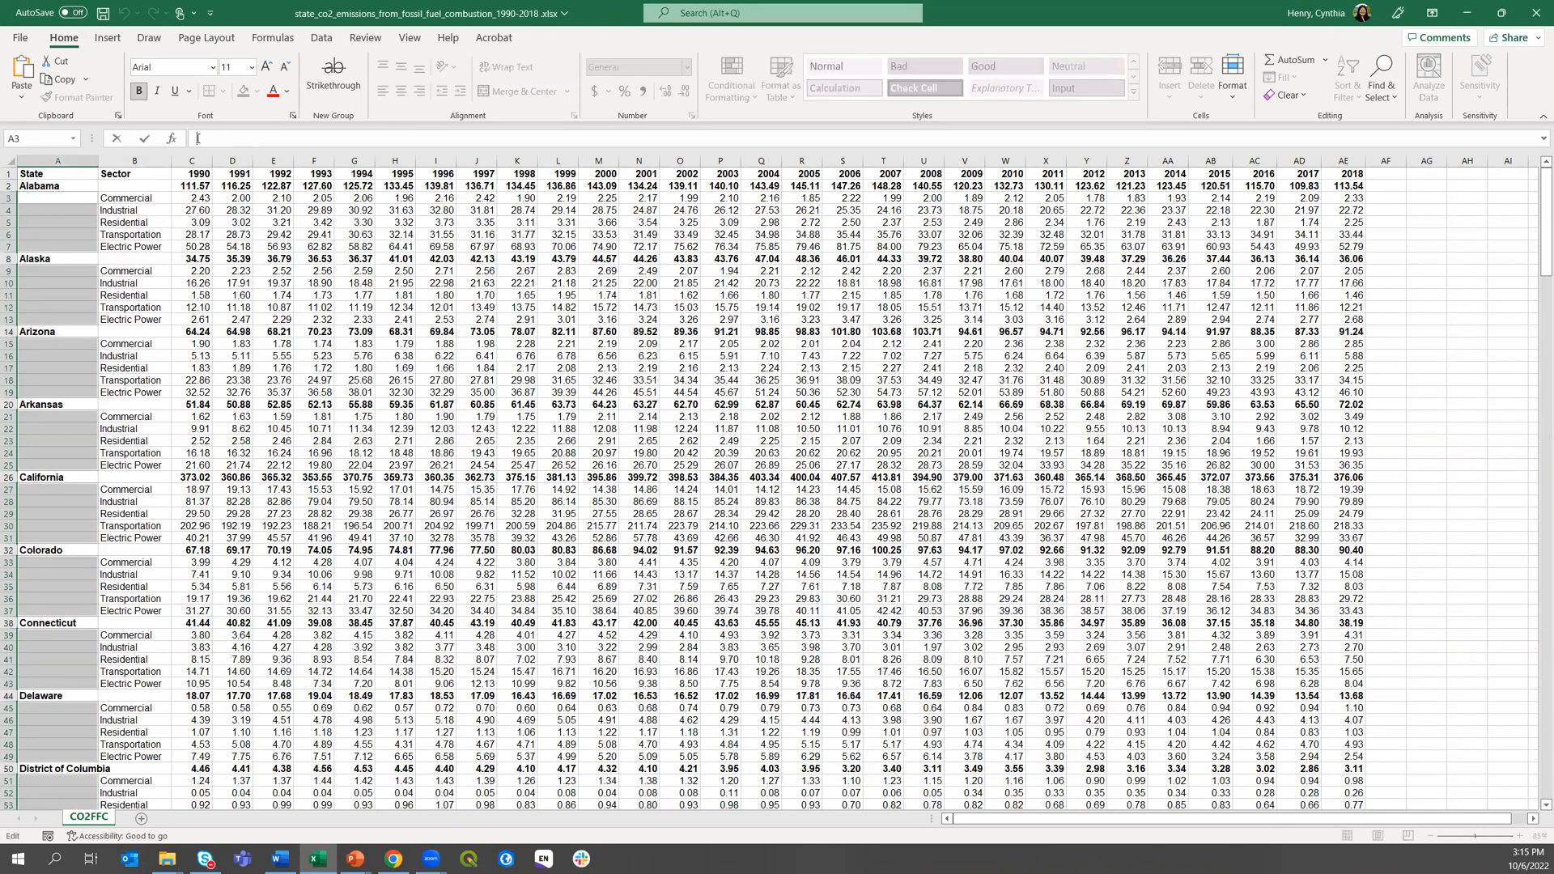
{"action": "type", "text": "=A2"}
{"action": "key", "text": "ctrl+Return"}
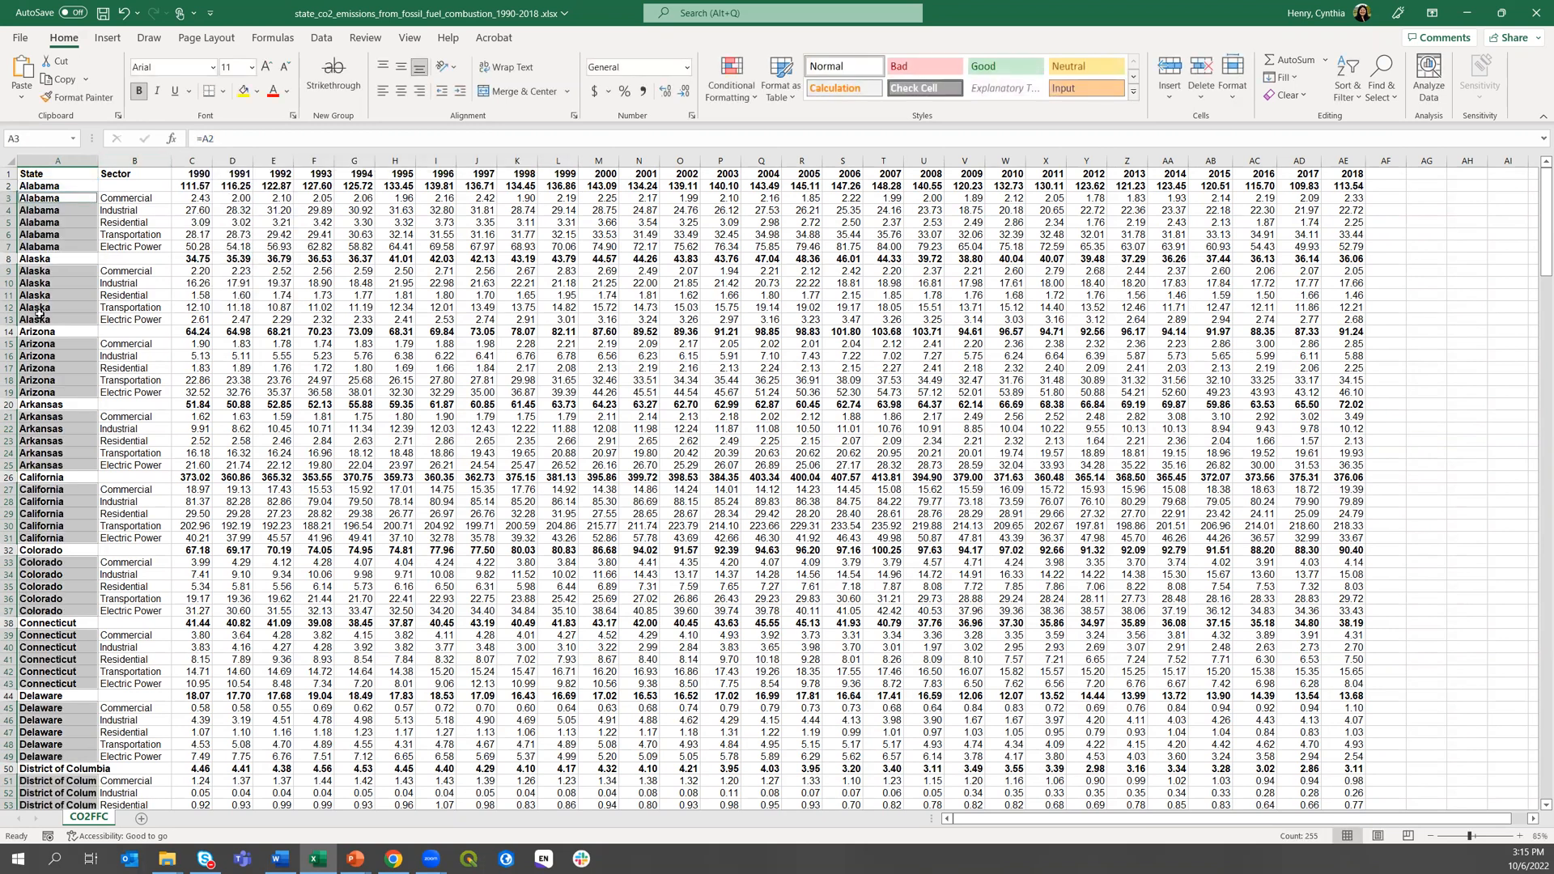
Copy the State column and paste it over itself as values only
{"action": "left_click", "coordinate": [42, 159]}
{"action": "right_click", "coordinate": [41, 159]}
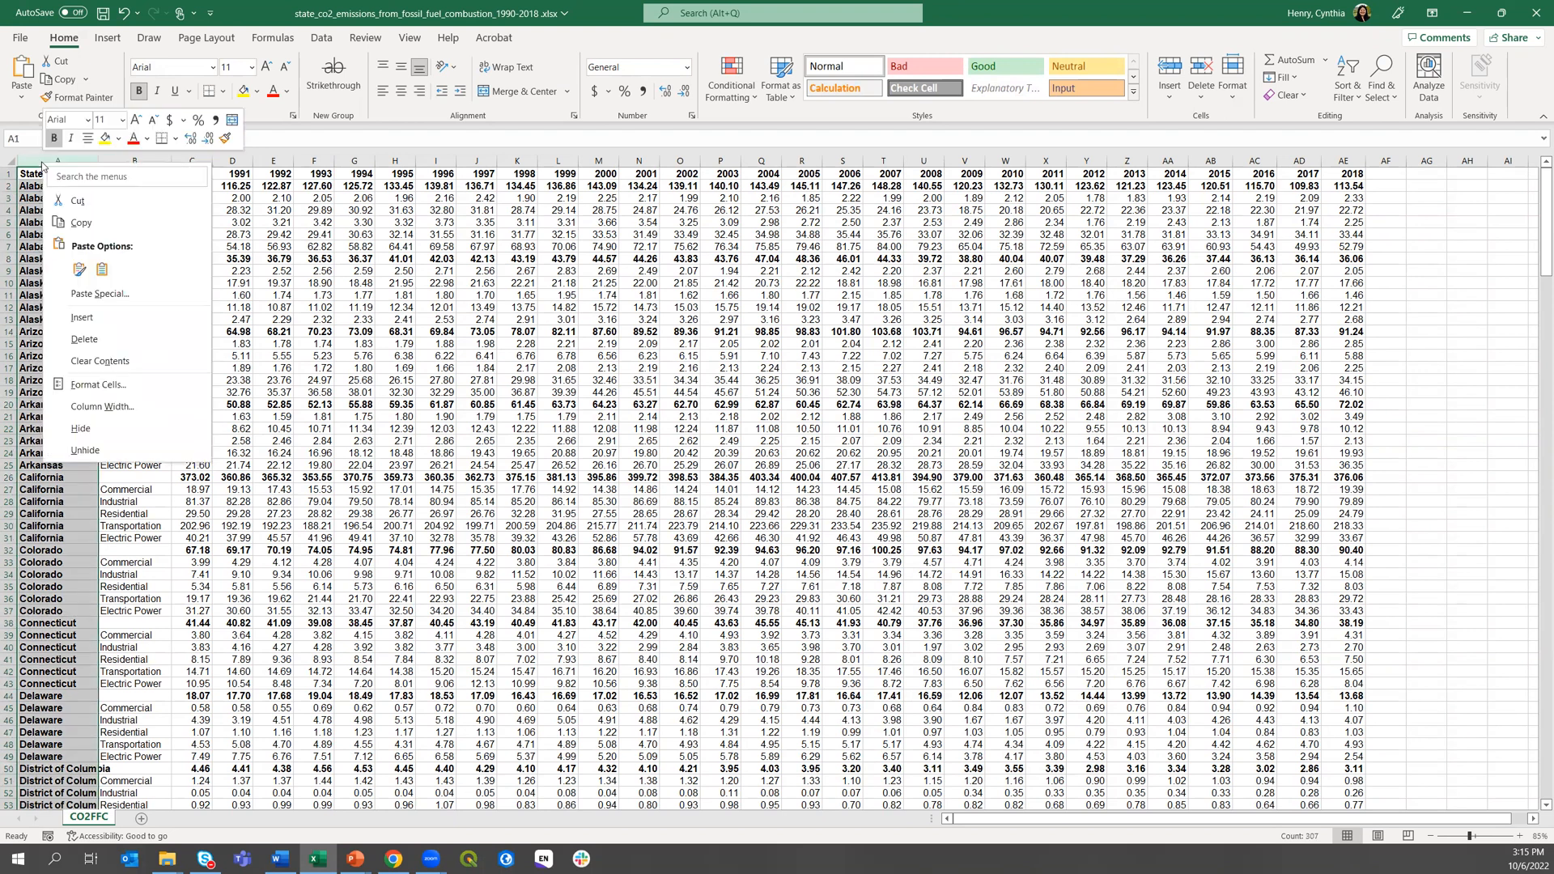
{"action": "left_click", "coordinate": [73, 220]}
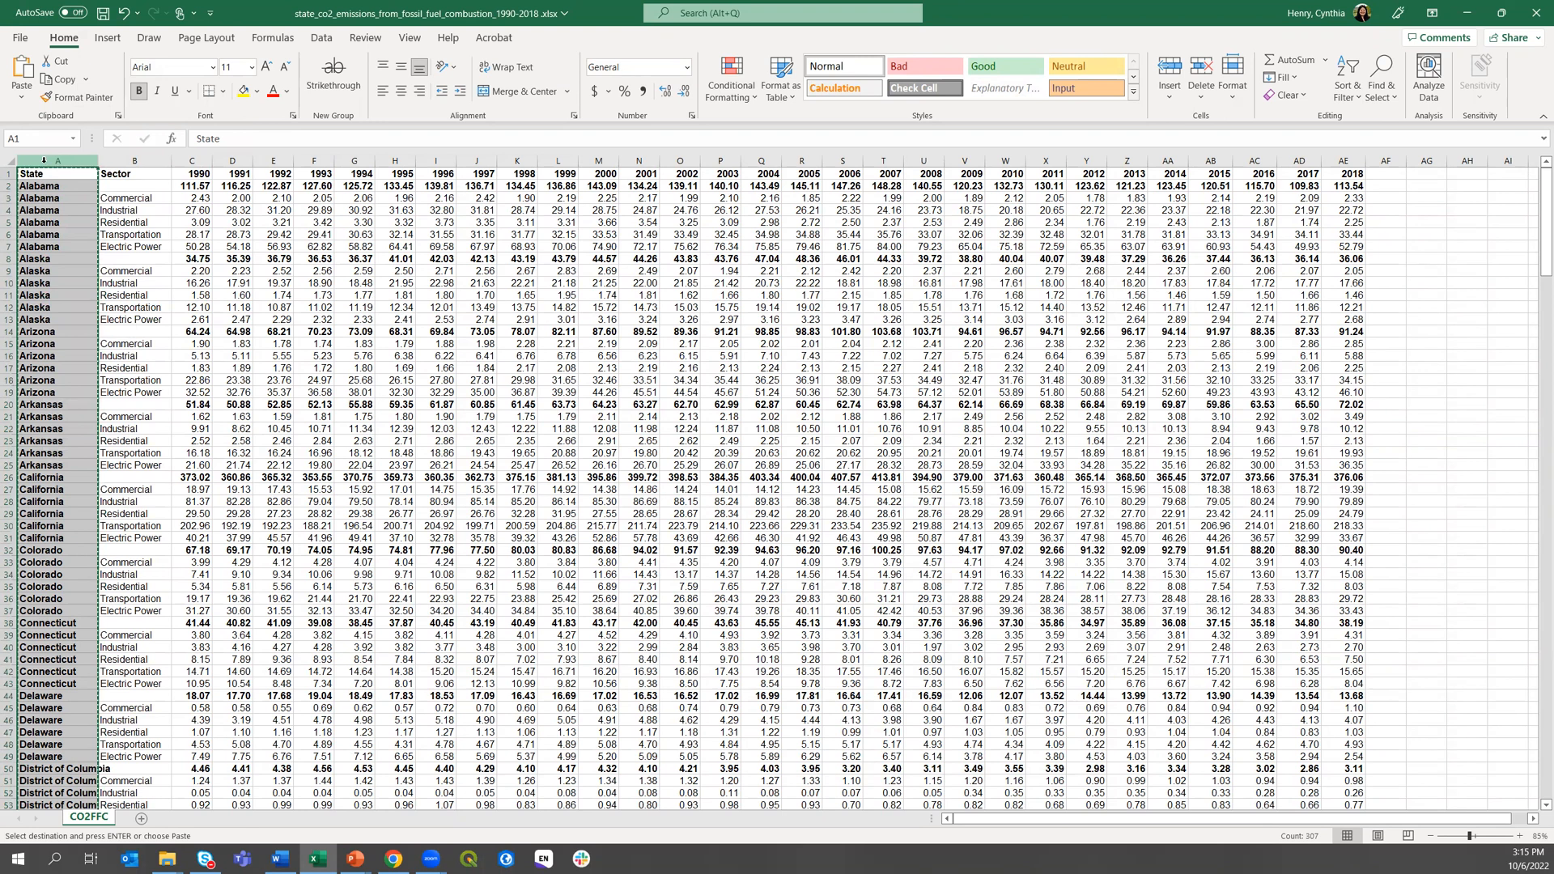
{"action": "key", "text": "ctrl+alt+v"}
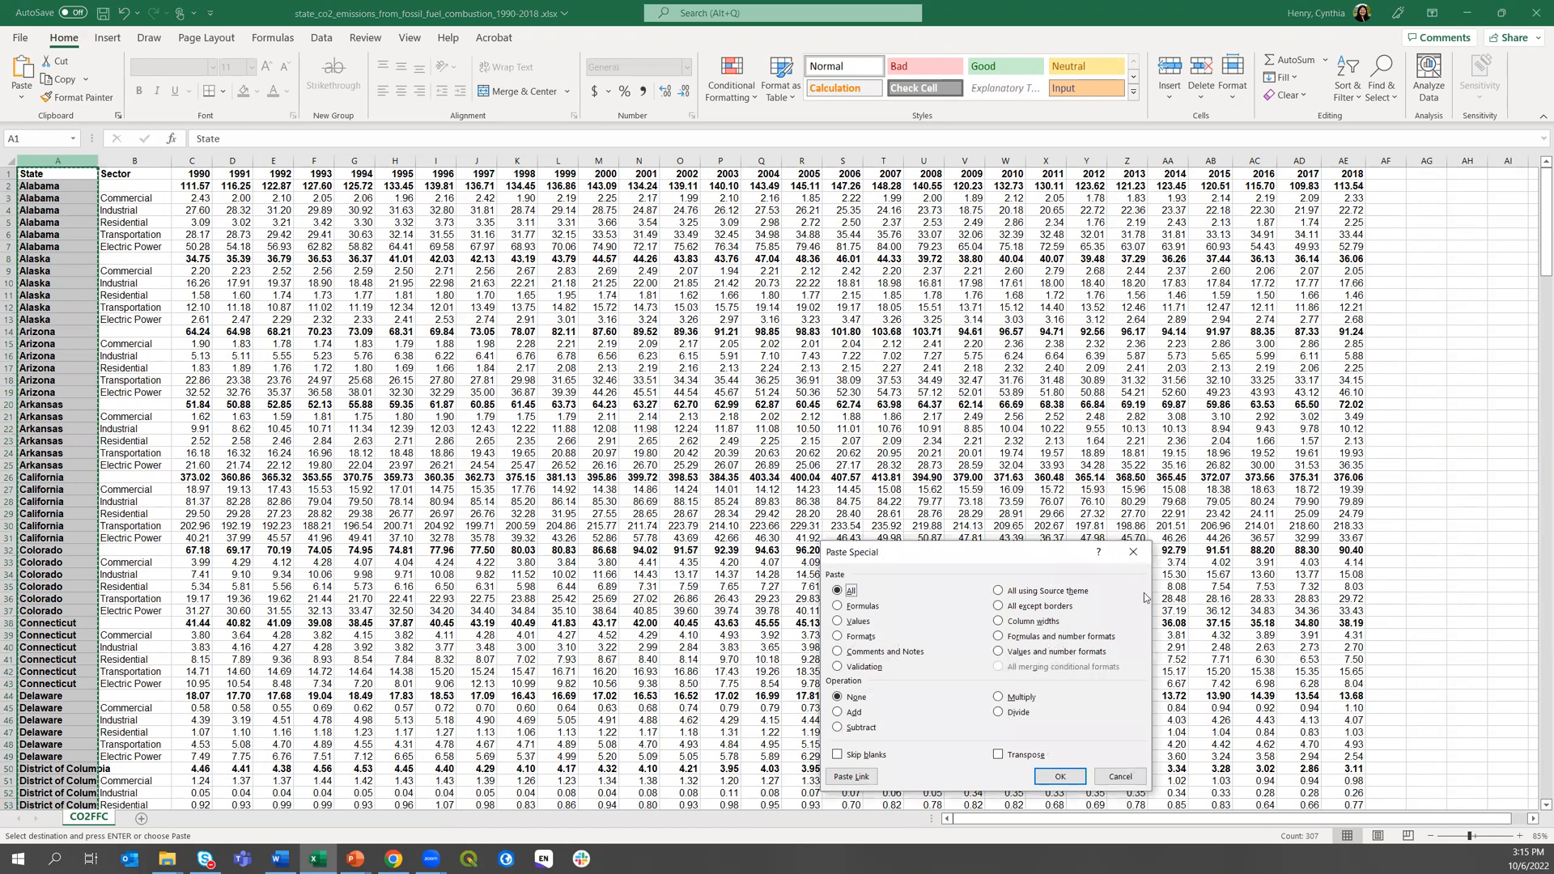
{"action": "left_click", "coordinate": [848, 622]}
{"action": "left_click", "coordinate": [1058, 777]}
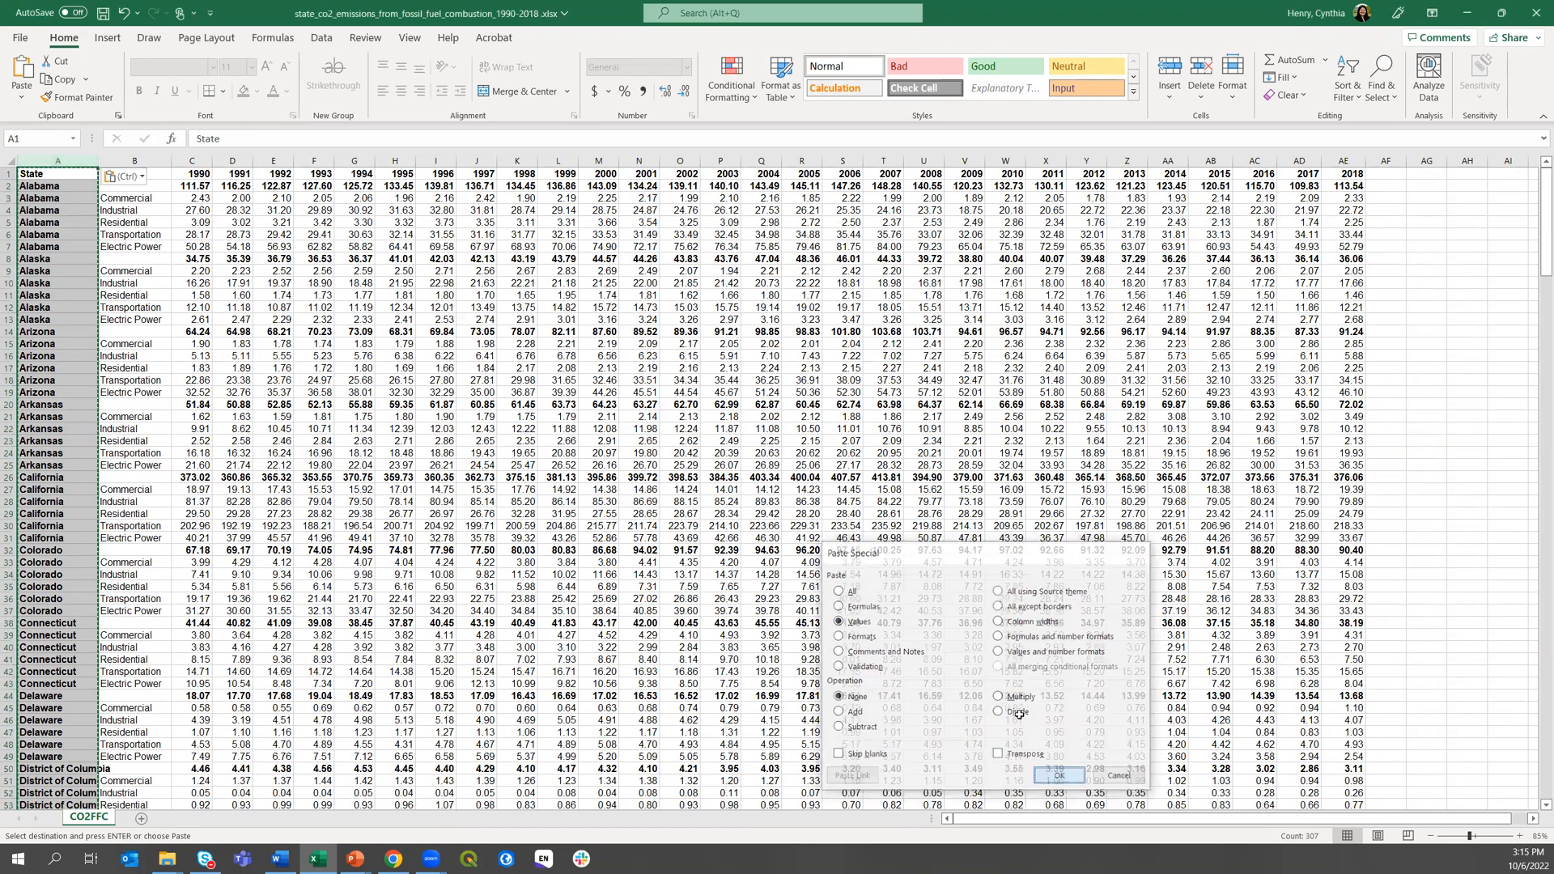
Sort the whole sheet by Sector from A to Z with a custom sort
{"action": "left_click", "coordinate": [7, 160]}
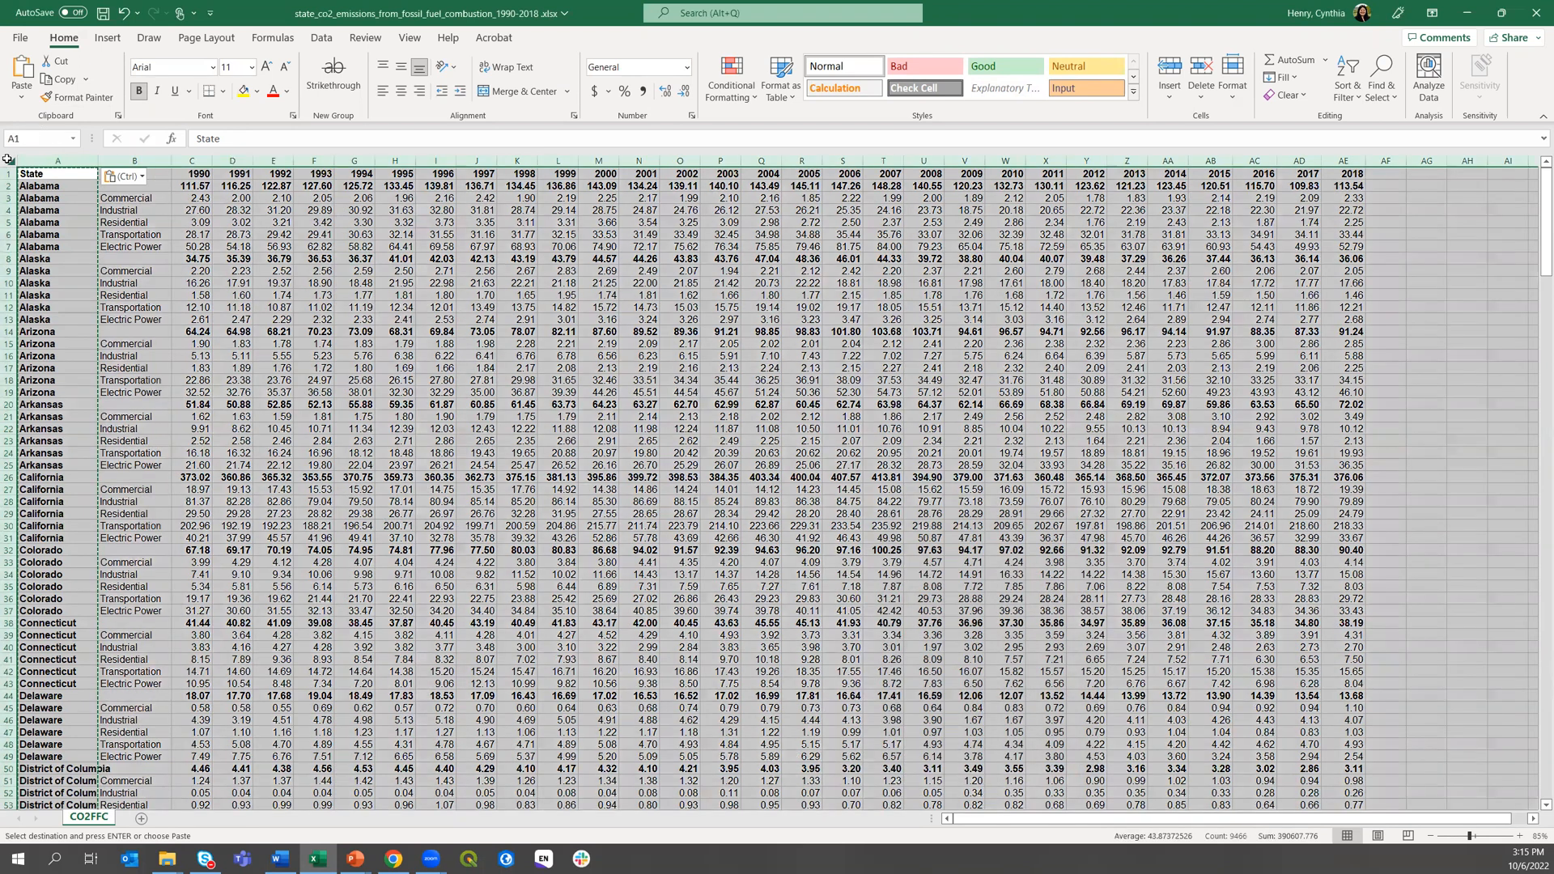
{"action": "left_click", "coordinate": [1349, 90]}
{"action": "left_click", "coordinate": [1373, 162]}
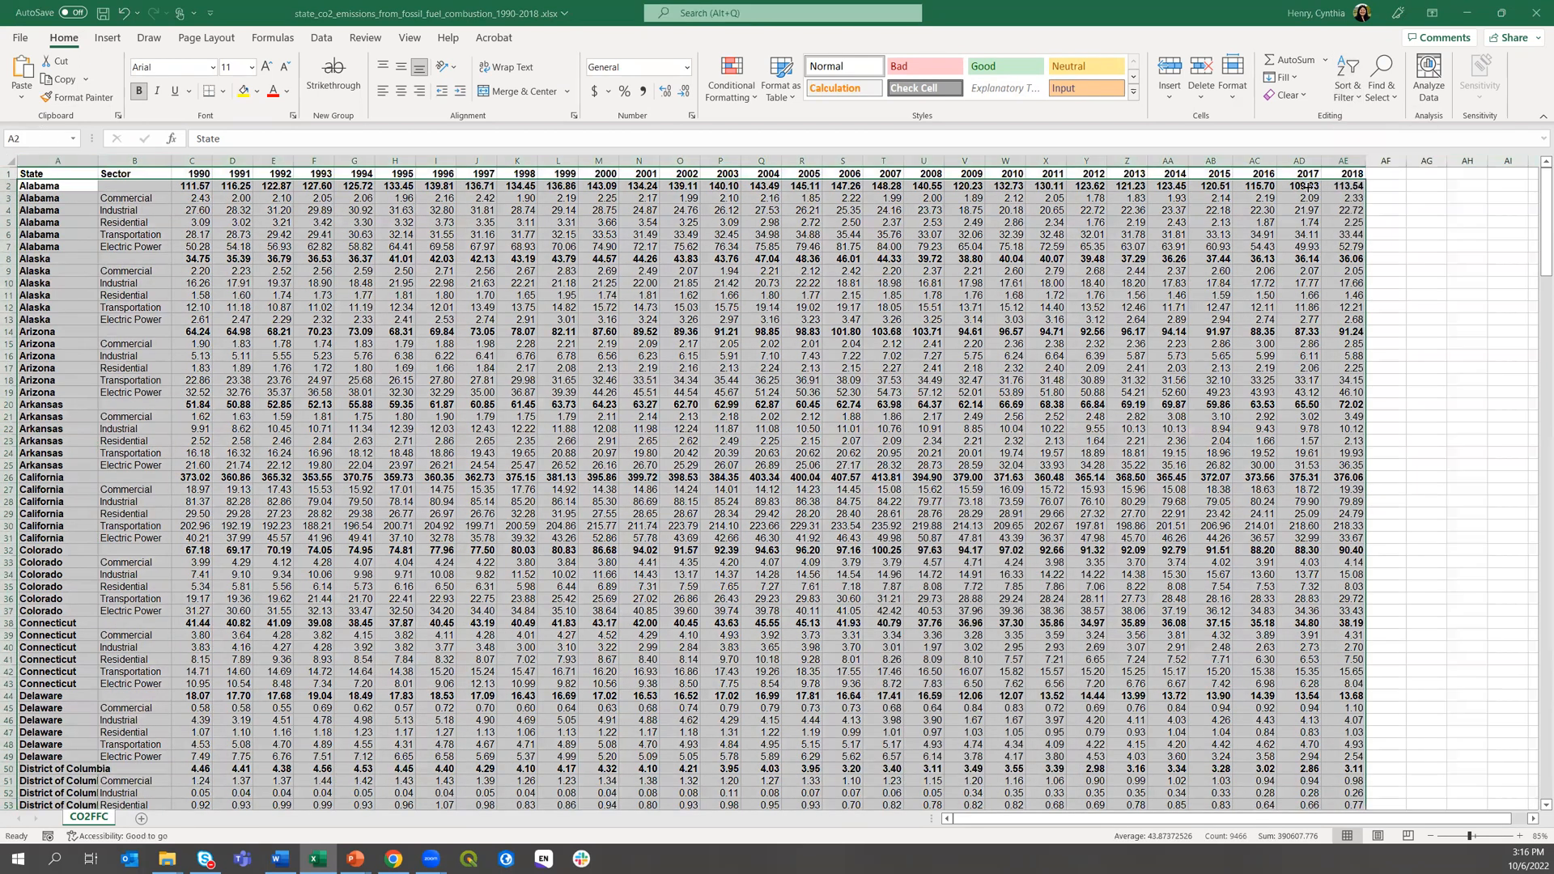
{"action": "left_click", "coordinate": [891, 621]}
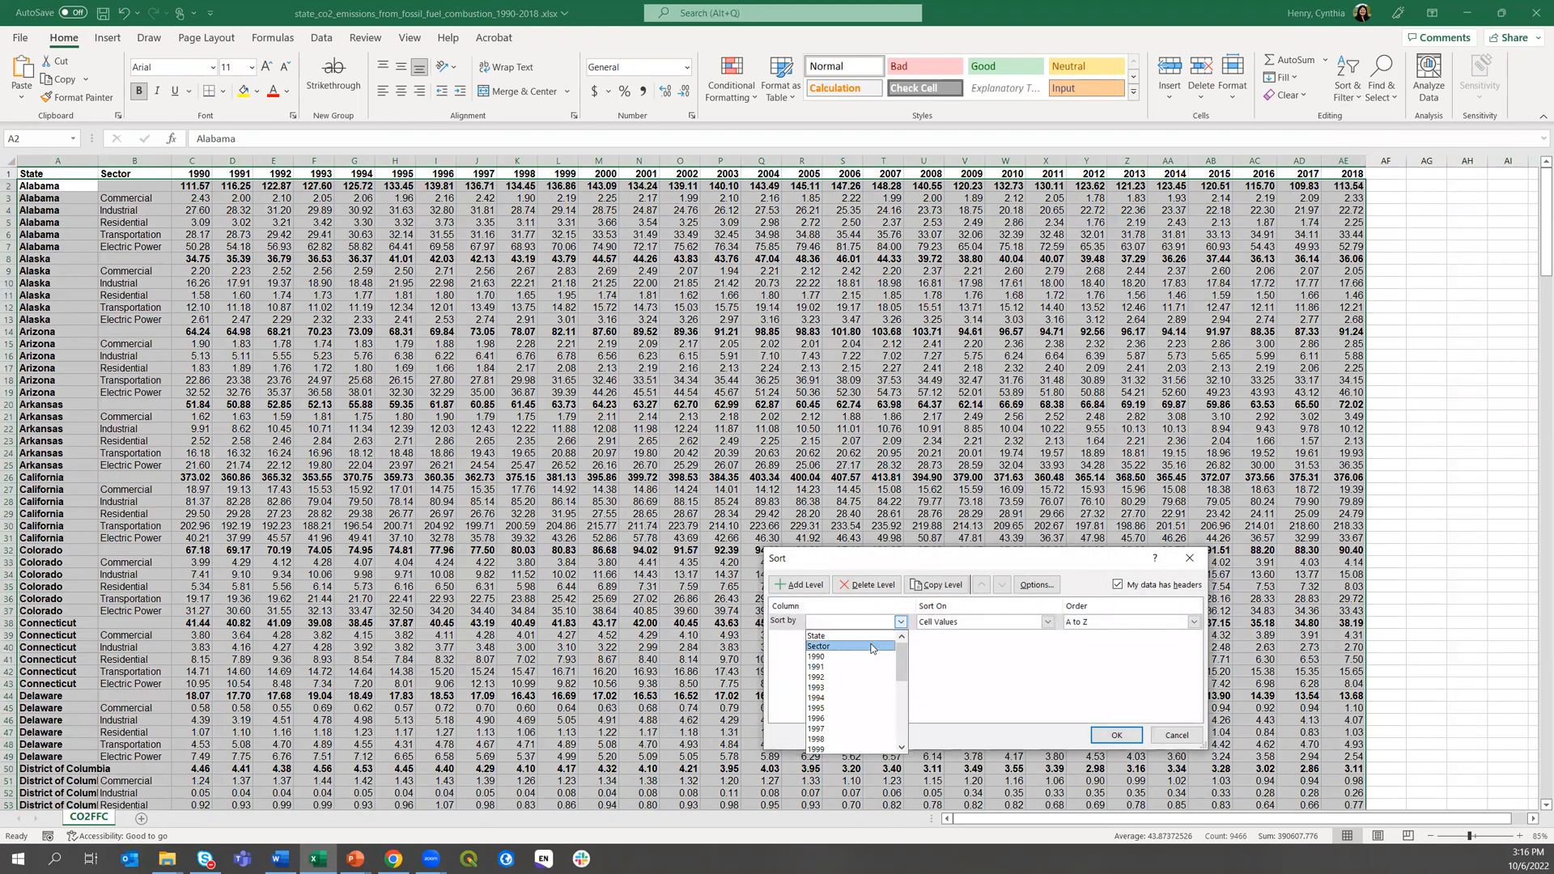
{"action": "left_click", "coordinate": [885, 654]}
{"action": "left_click", "coordinate": [1116, 735]}
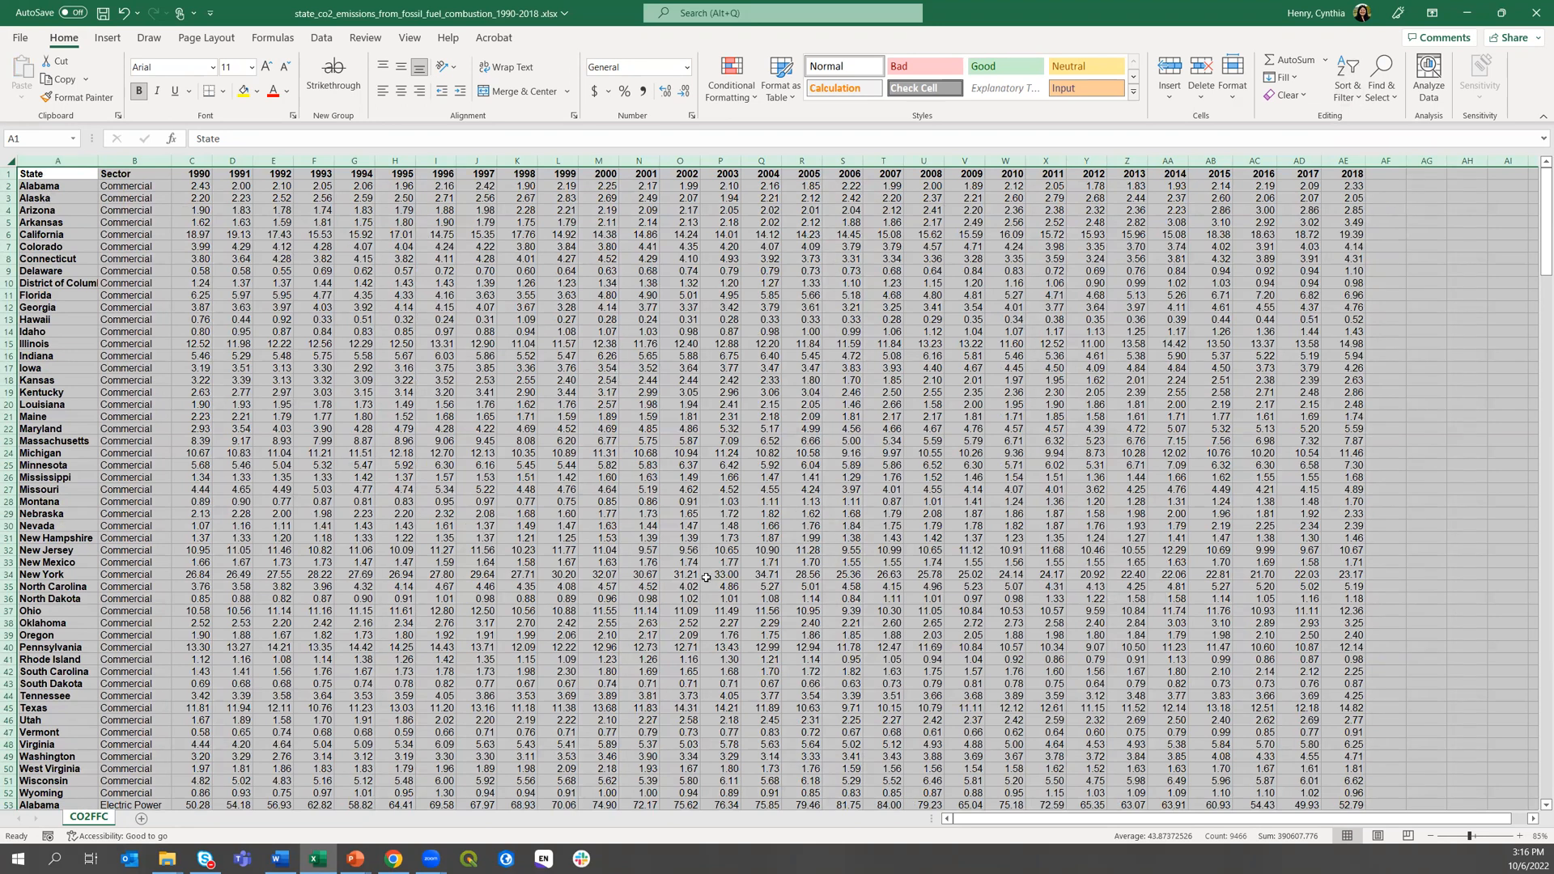
Find the state total rows without a sector at the end of the sorted sheet and select a block of them starting at row 257
{"action": "scroll", "coordinate": [713, 555], "scroll_direction": "down", "scroll_amount": 2}
{"action": "scroll", "coordinate": [713, 555], "scroll_direction": "down", "scroll_amount": 3}
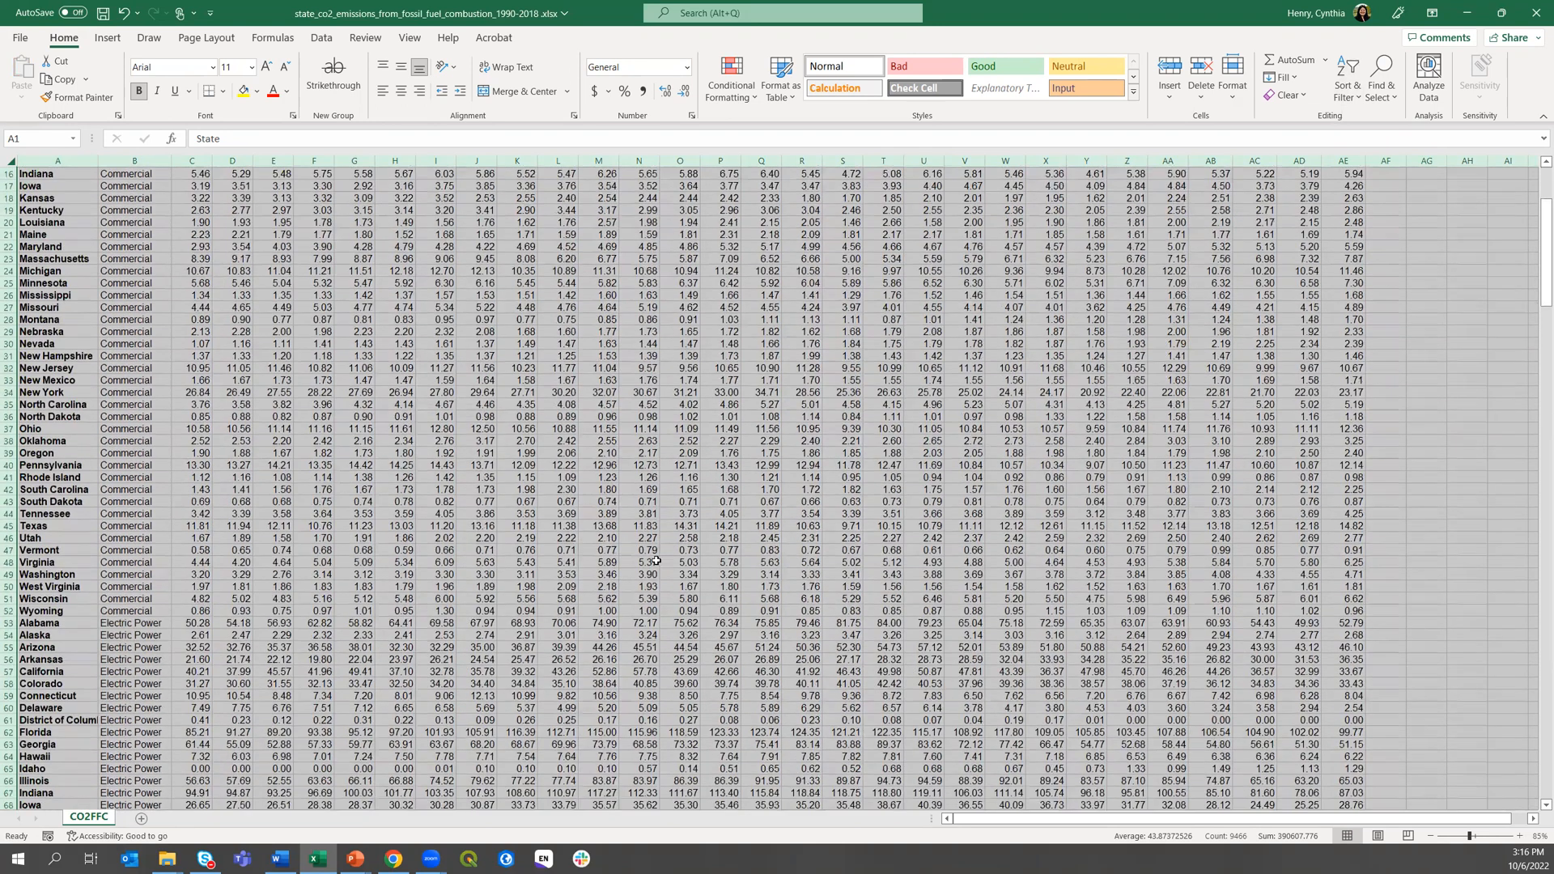
{"action": "left_click", "coordinate": [639, 556]}
{"action": "scroll", "coordinate": [416, 615], "scroll_direction": "down", "scroll_amount": 13}
{"action": "left_click_drag", "start_coordinate": [1544, 324], "coordinate": [1537, 753]}
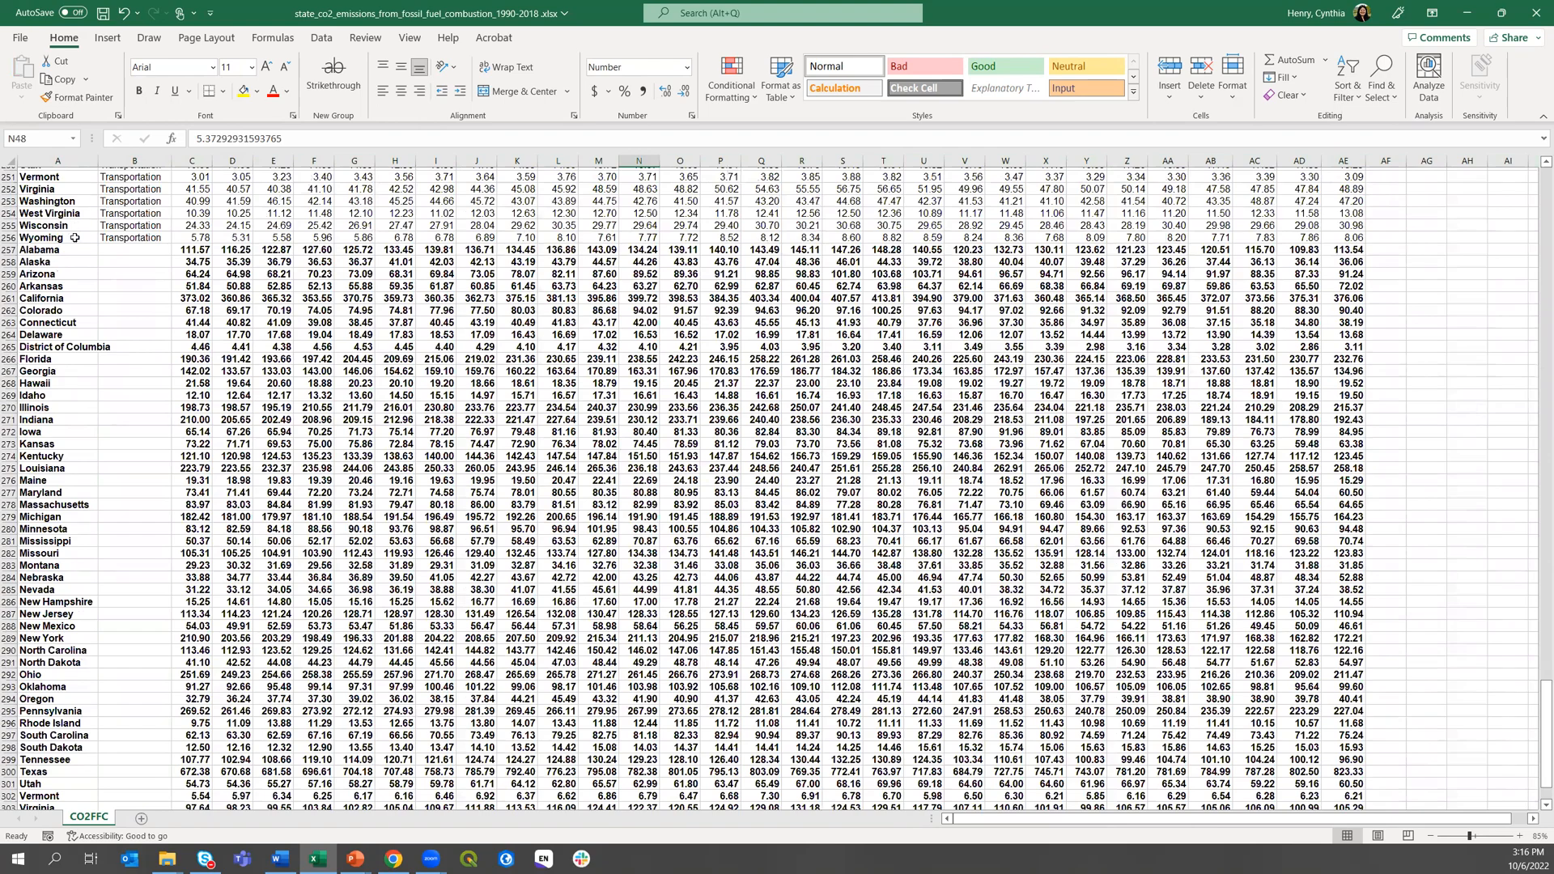
{"action": "left_click_drag", "start_coordinate": [61, 249], "coordinate": [1347, 662]}
Return to the start of the sorted sheet and close the workbook without saving the changes
{"action": "scroll", "coordinate": [625, 363], "scroll_direction": "up", "scroll_amount": 17}
{"action": "scroll", "coordinate": [626, 363], "scroll_direction": "up", "scroll_amount": 2}
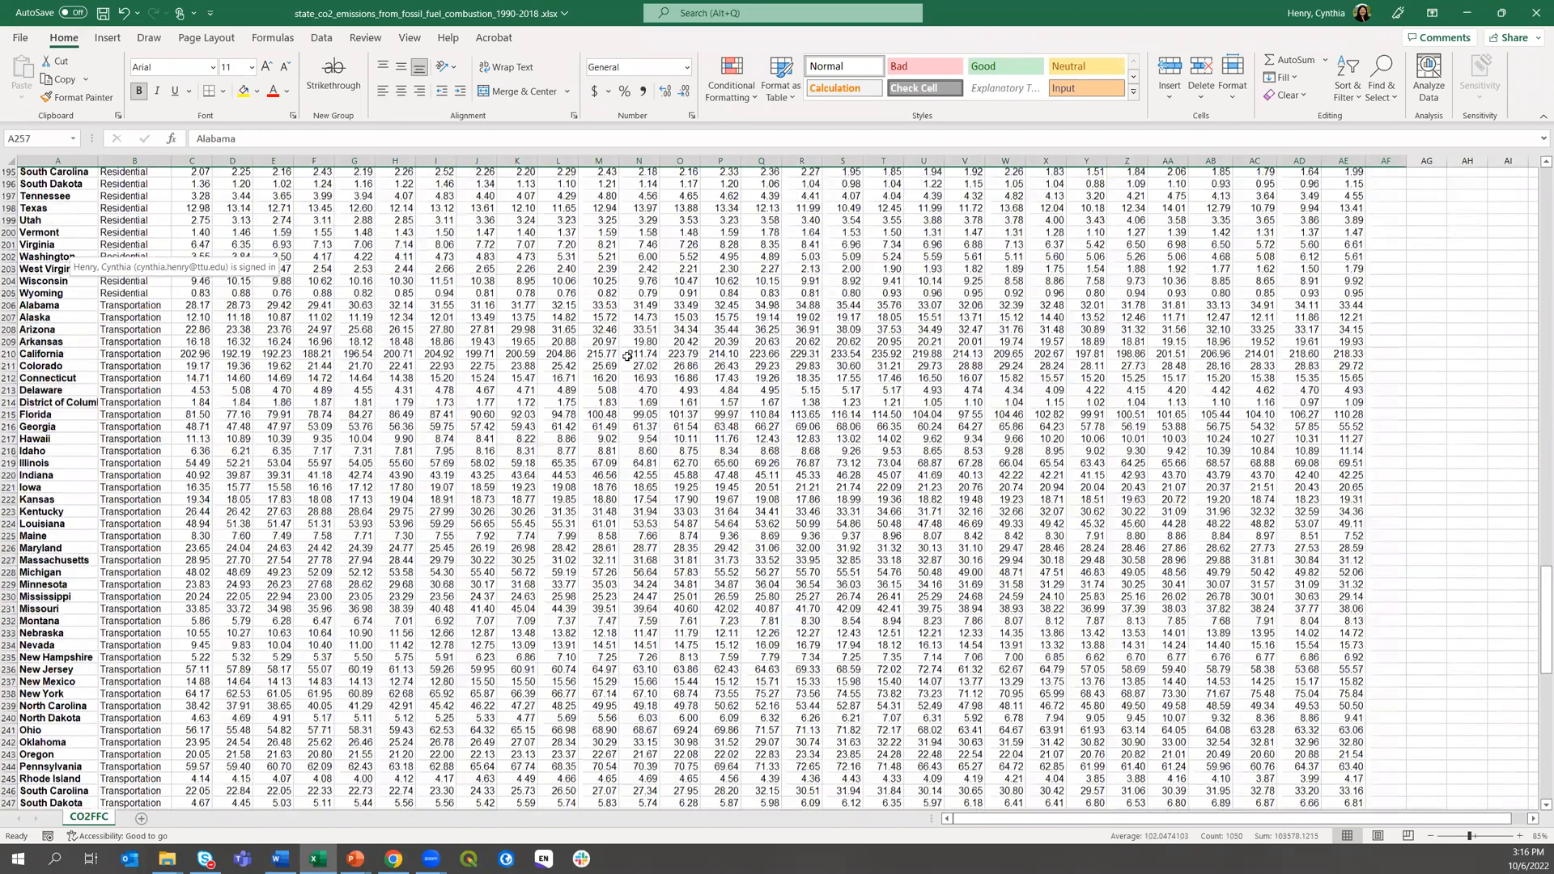
{"action": "scroll", "coordinate": [627, 356], "scroll_direction": "up", "scroll_amount": 20}
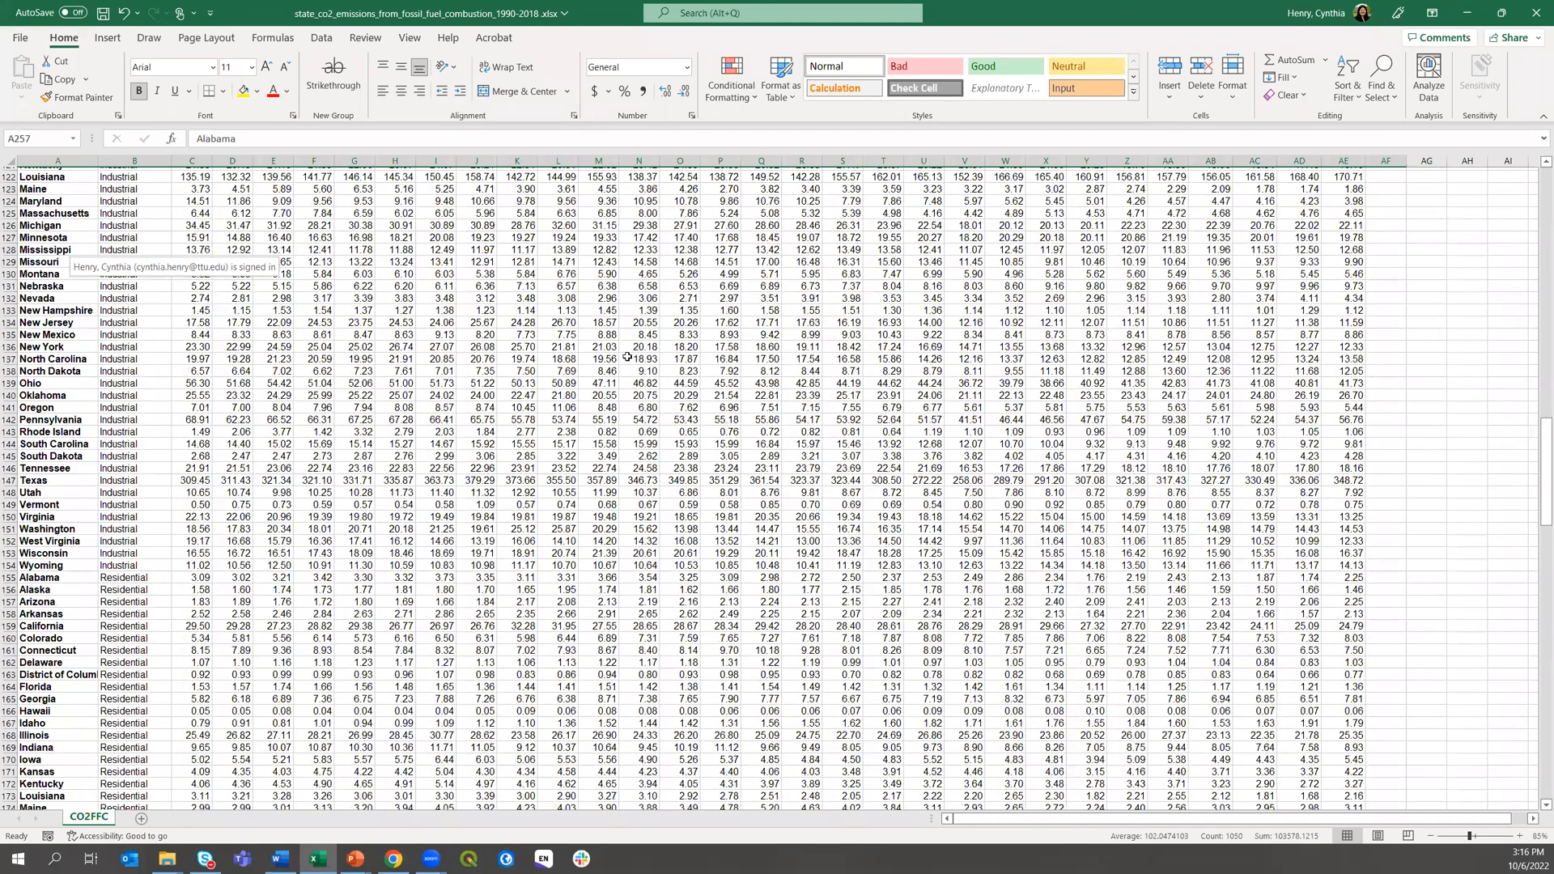
{"action": "scroll", "coordinate": [627, 356], "scroll_direction": "up", "scroll_amount": 12}
{"action": "scroll", "coordinate": [628, 356], "scroll_direction": "up", "scroll_amount": 11}
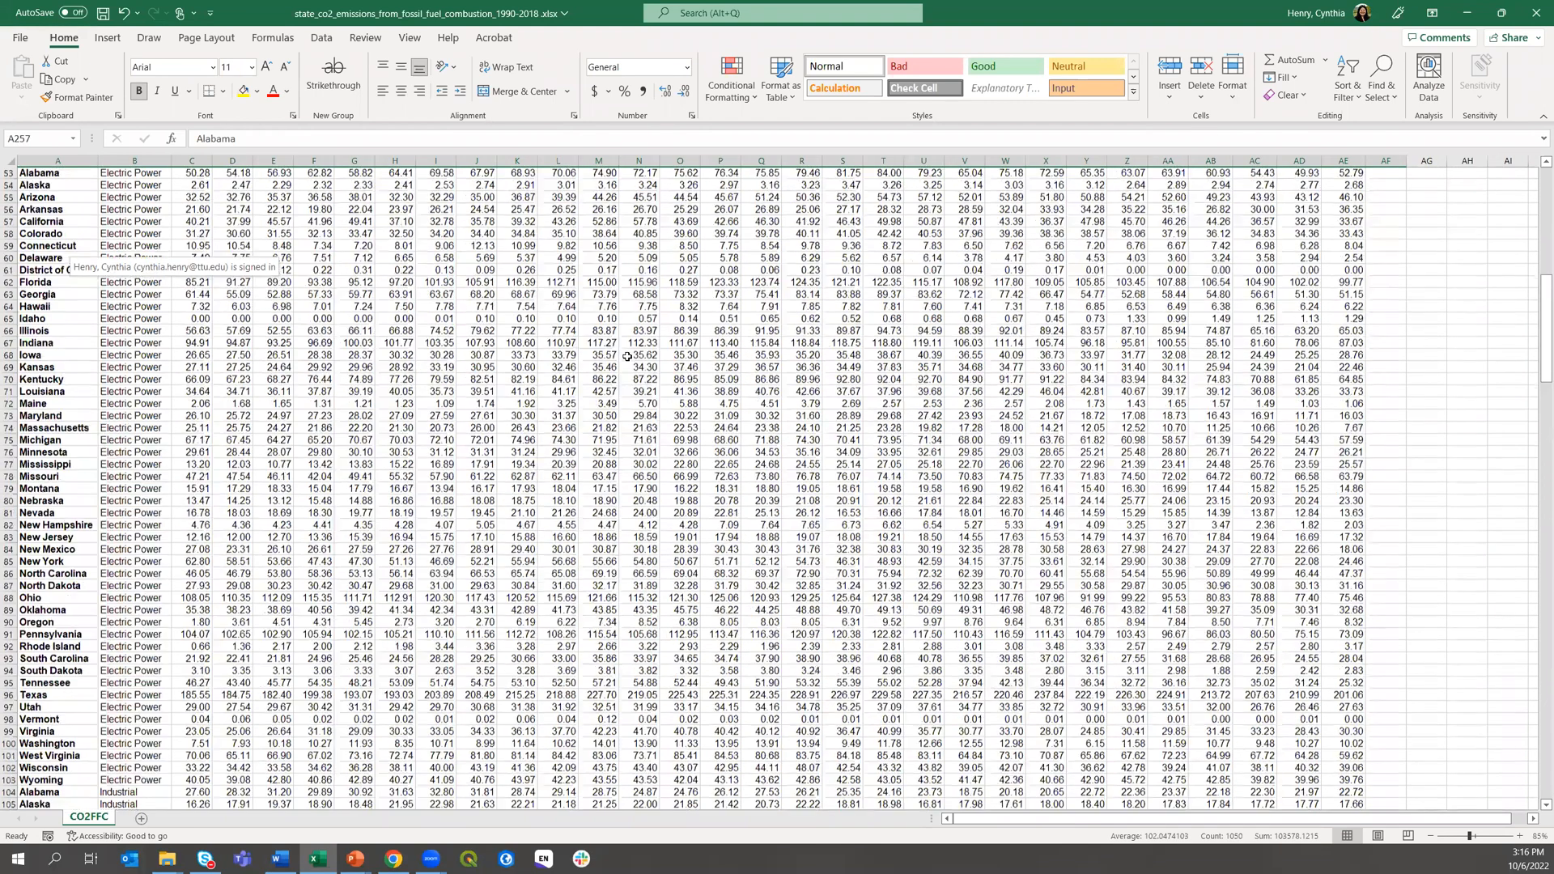
{"action": "scroll", "coordinate": [627, 356], "scroll_direction": "up", "scroll_amount": 17}
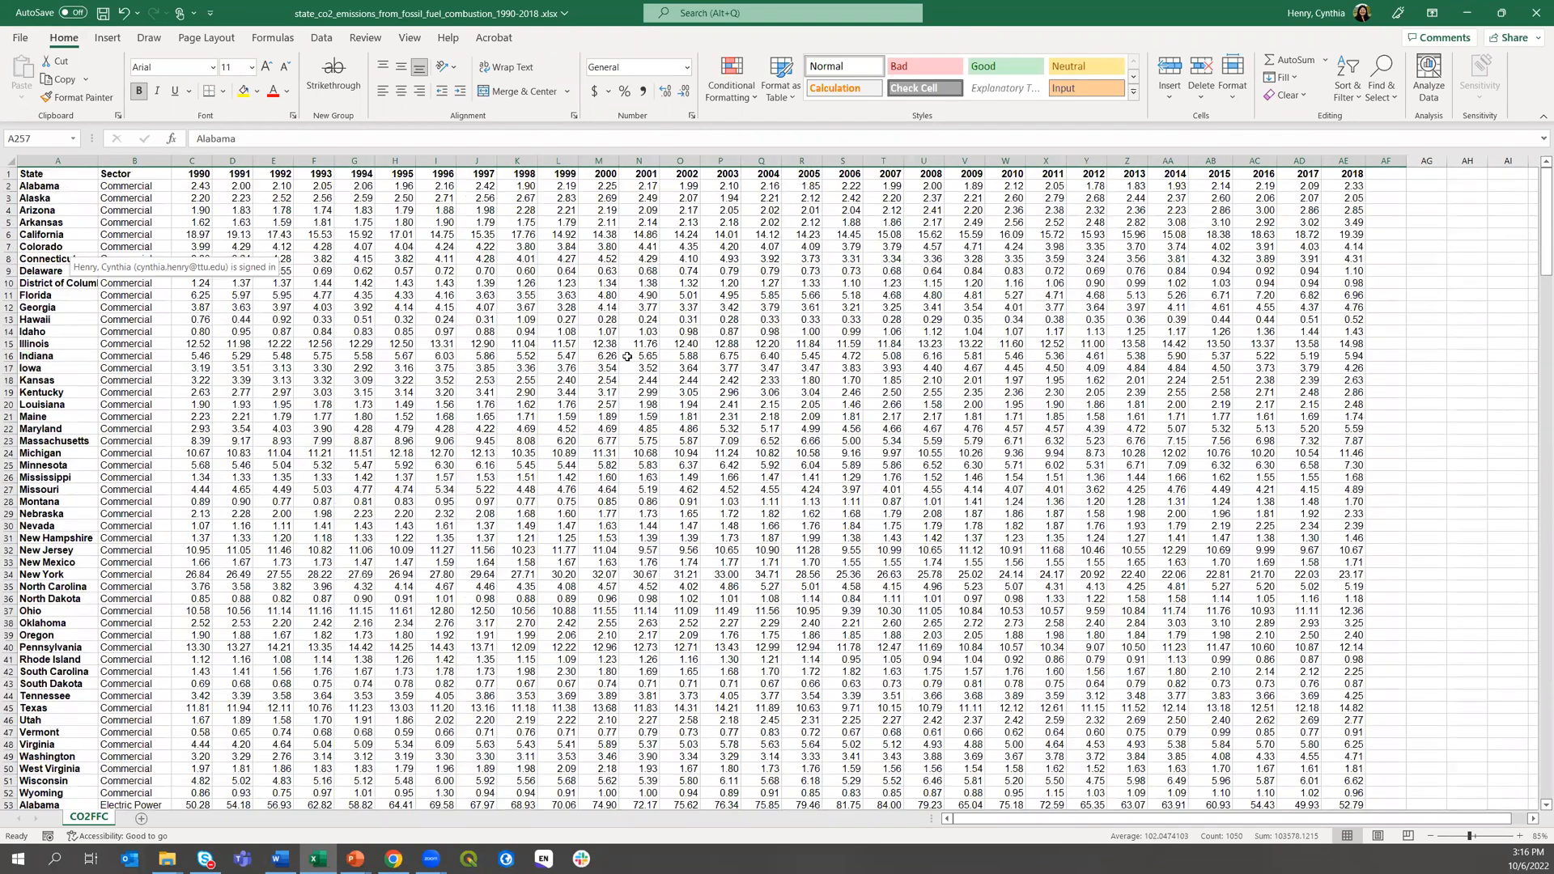
{"action": "left_click", "coordinate": [1535, 16]}
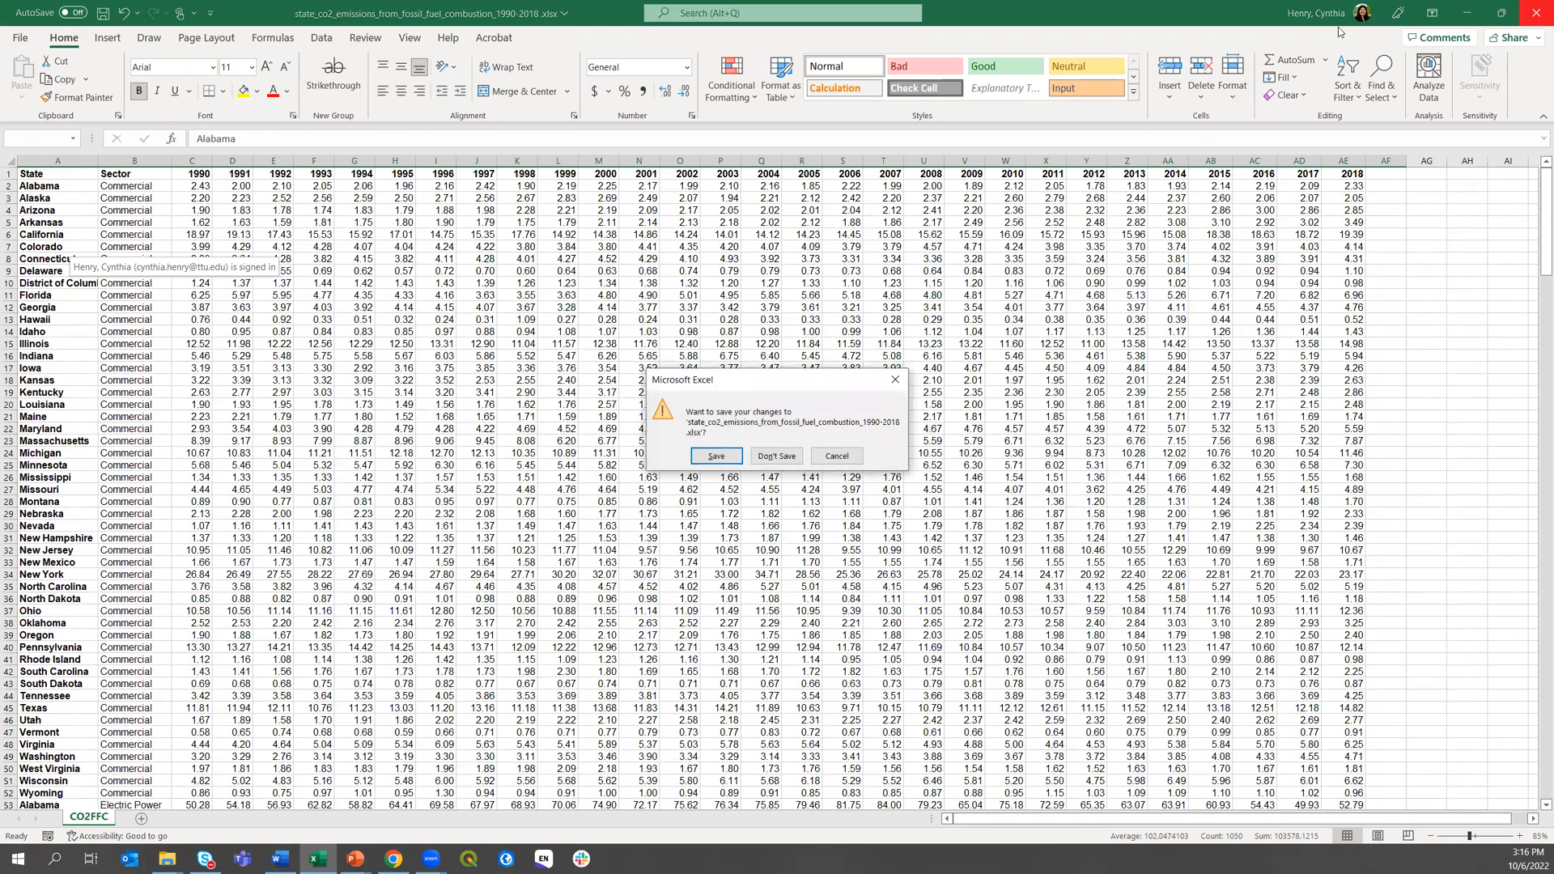
{"action": "left_click", "coordinate": [776, 457]}
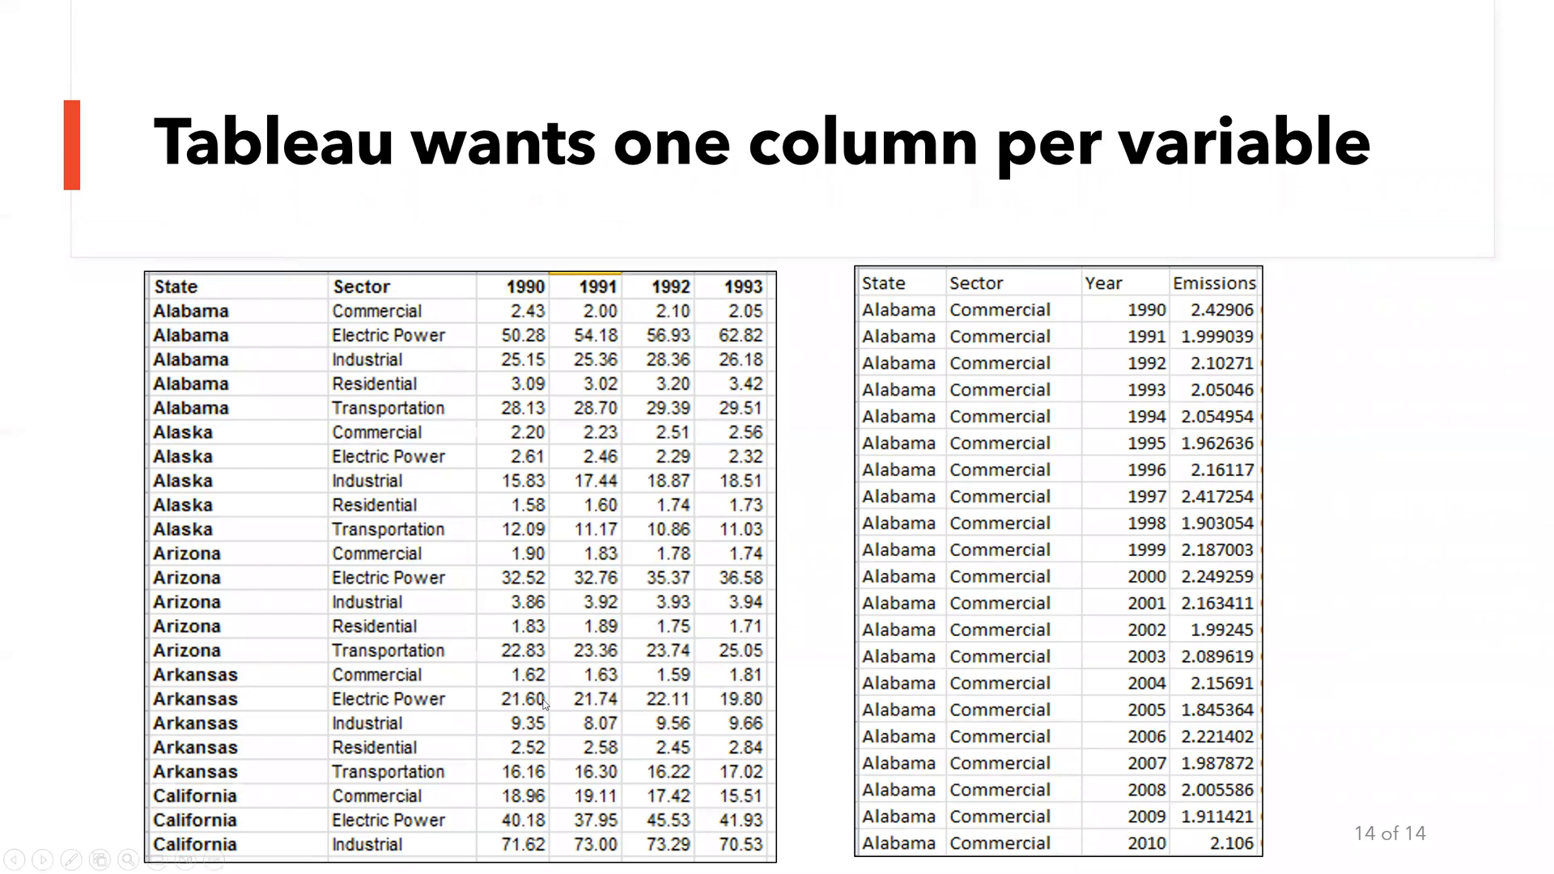
Switch back to Tableau Public, create a new viz and connect it to the downloaded Emissions.xlsx file
{"action": "key", "text": "alt+Tab"}
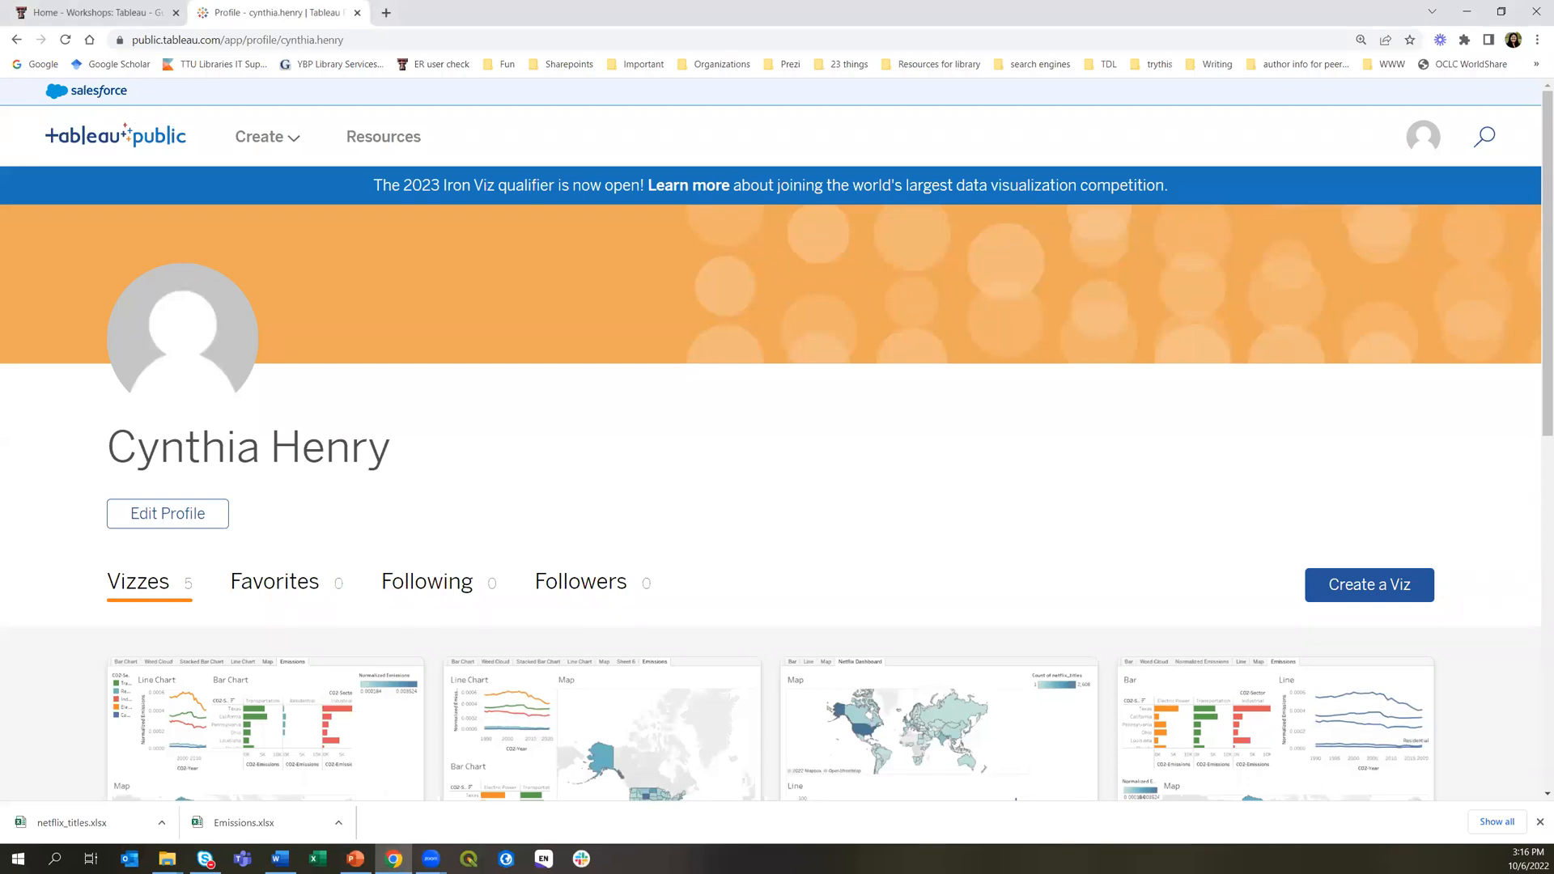
{"action": "key", "text": "alt+Tab"}
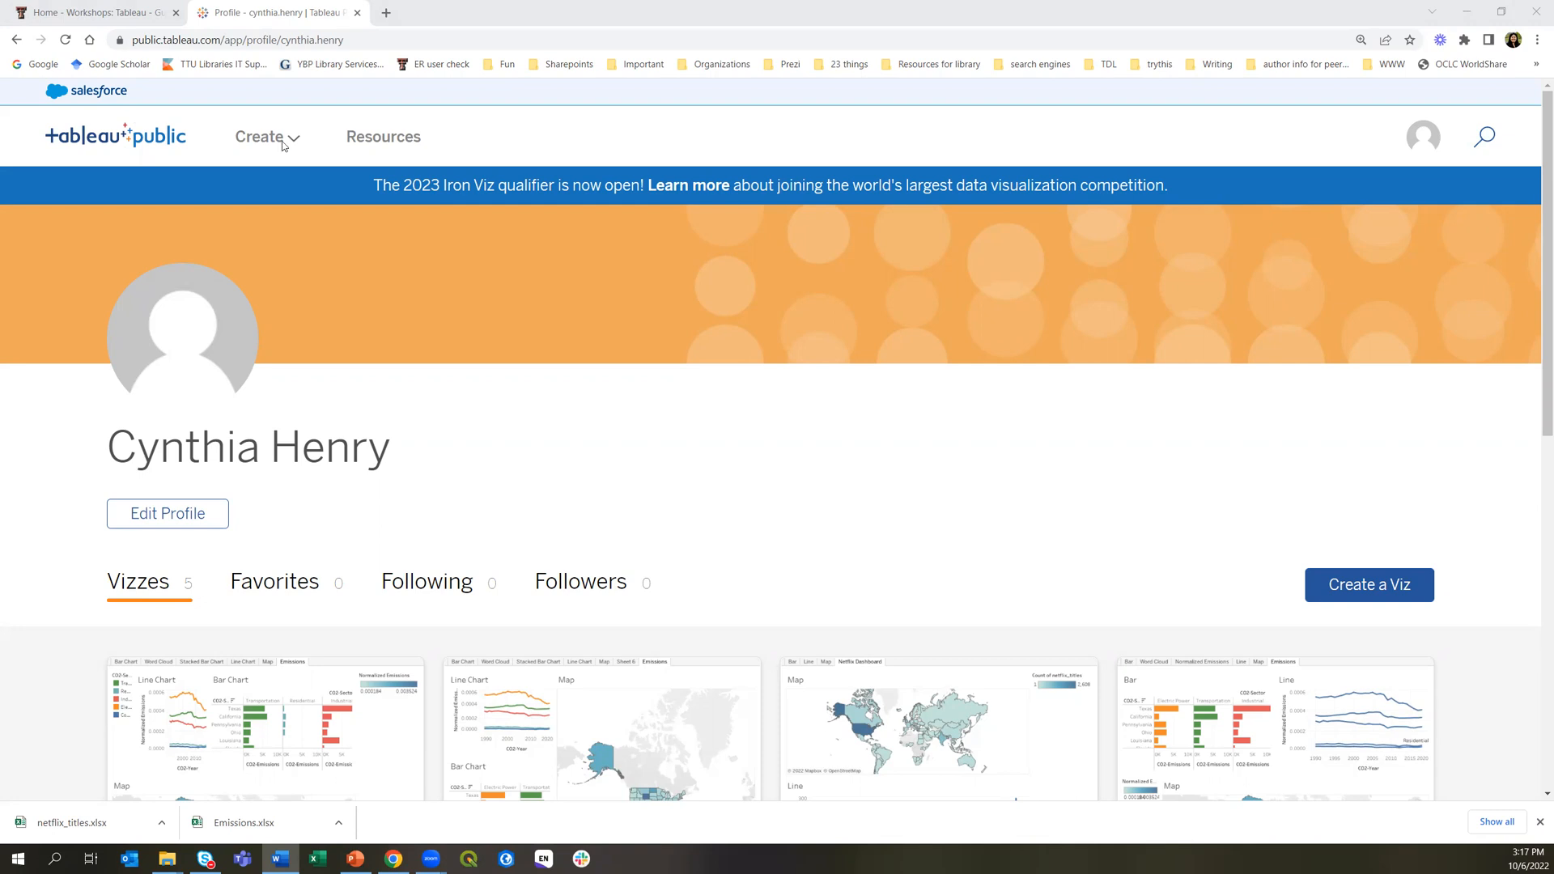
{"action": "left_click", "coordinate": [1373, 593]}
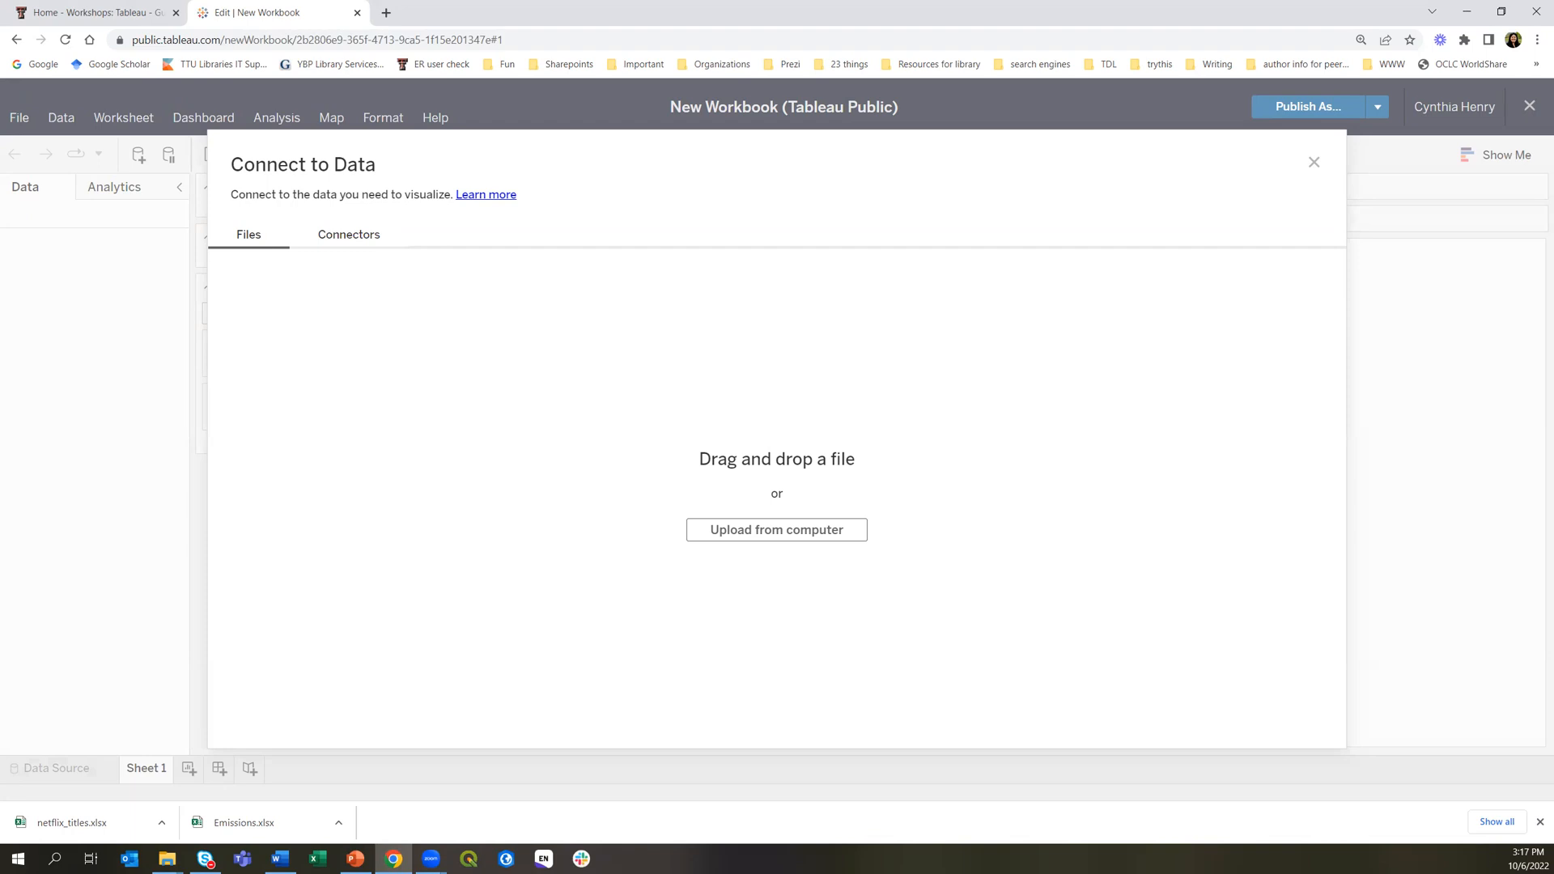
{"action": "left_click_drag", "start_coordinate": [234, 822], "coordinate": [339, 567]}
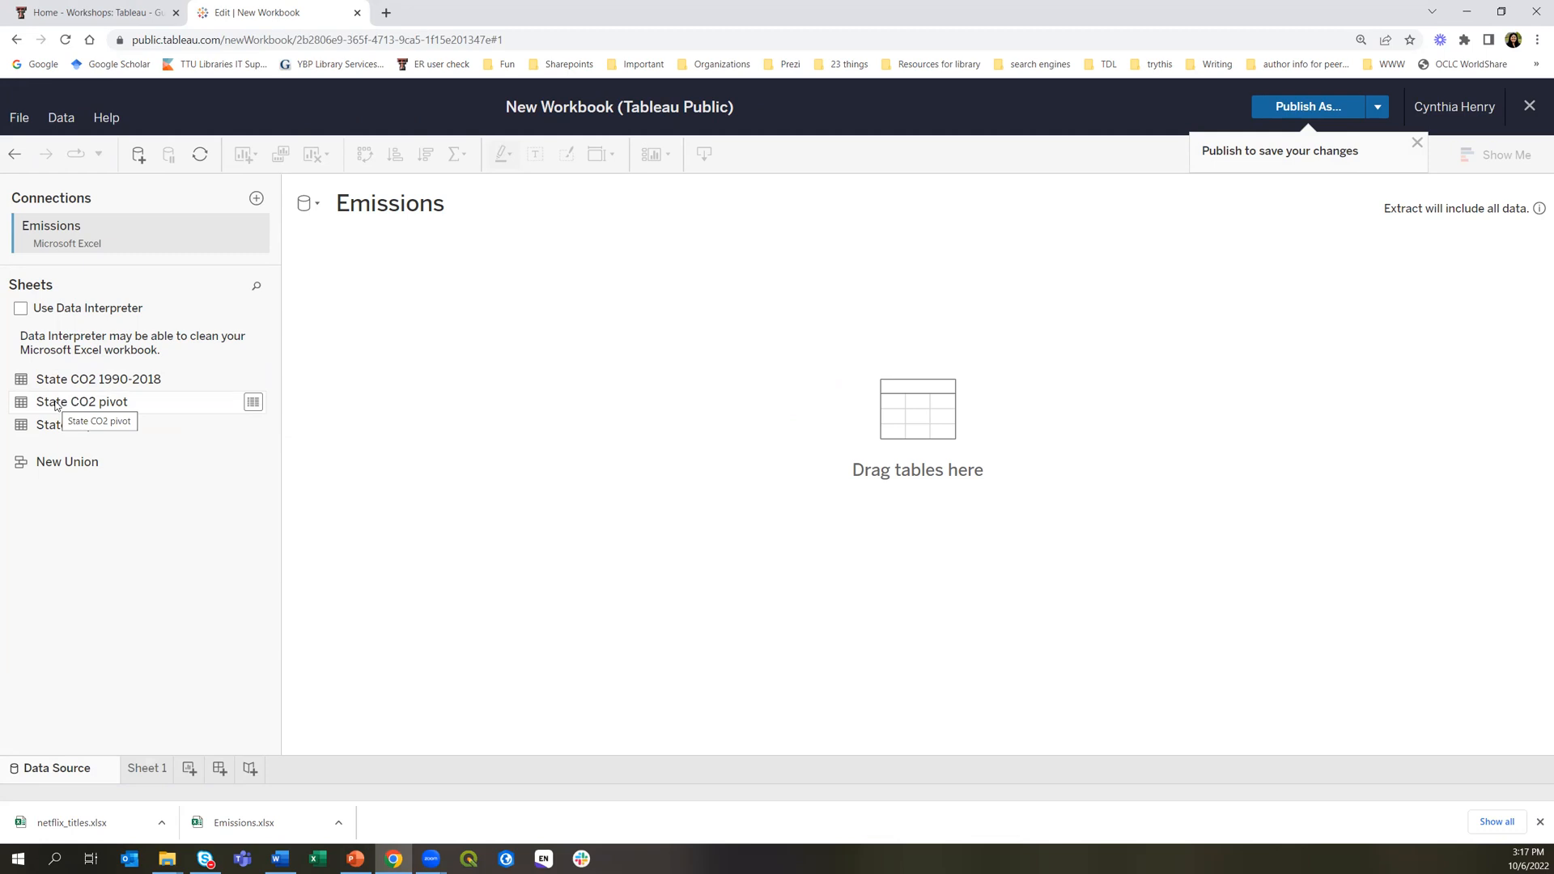
Add the State CO2 pivot sheet to the data source, take its field names from the first row and load the data preview
{"action": "left_click_drag", "start_coordinate": [56, 405], "coordinate": [408, 309]}
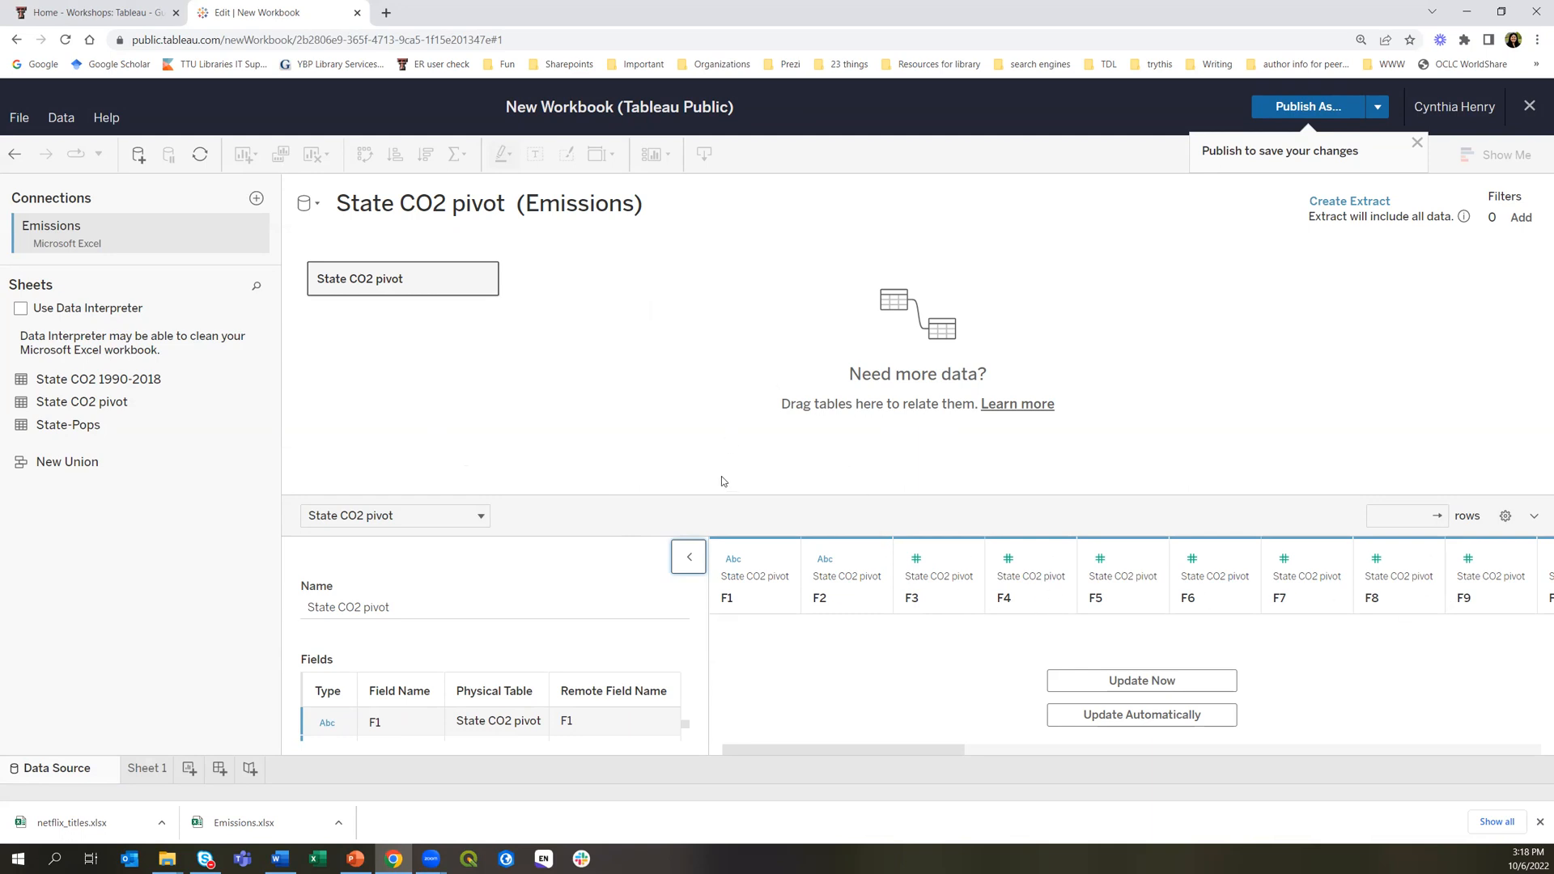
{"action": "left_click_drag", "start_coordinate": [708, 495], "coordinate": [693, 393]}
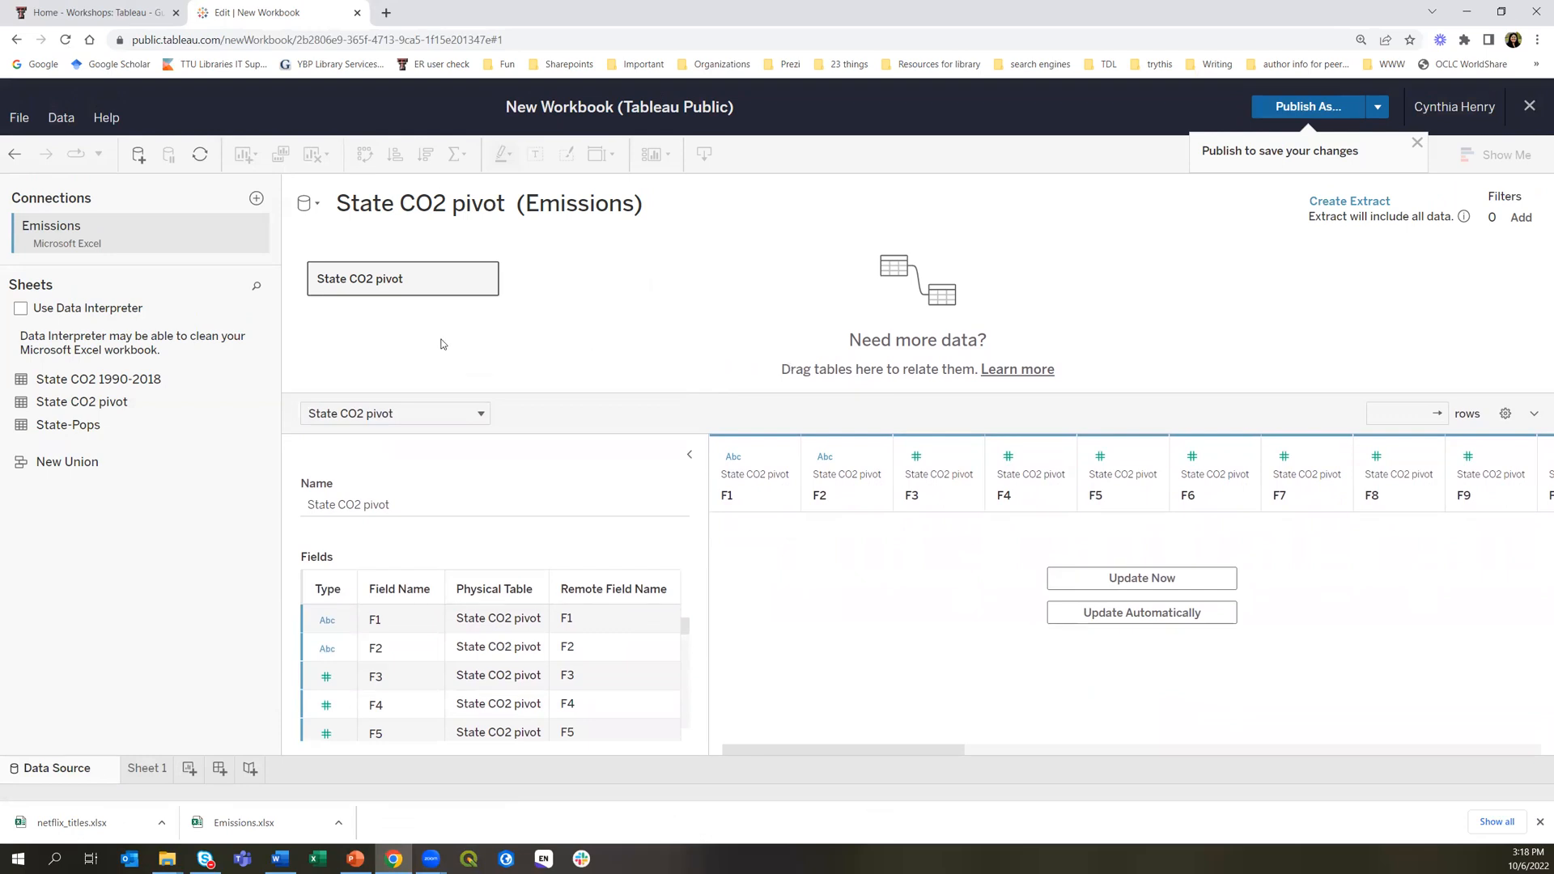
{"action": "right_click", "coordinate": [420, 288]}
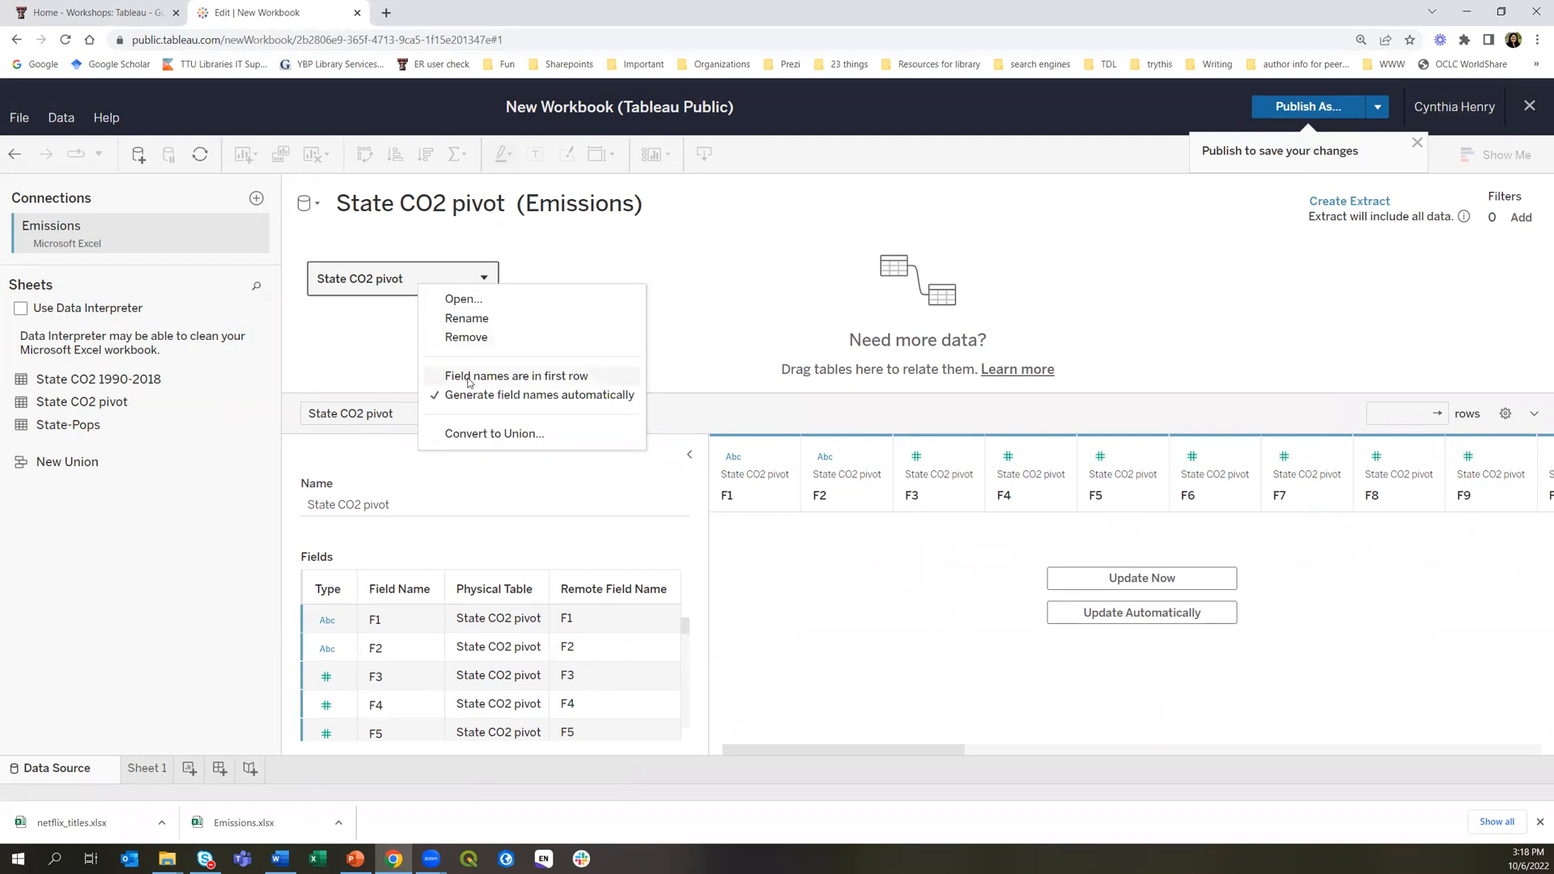
{"action": "left_click", "coordinate": [526, 382]}
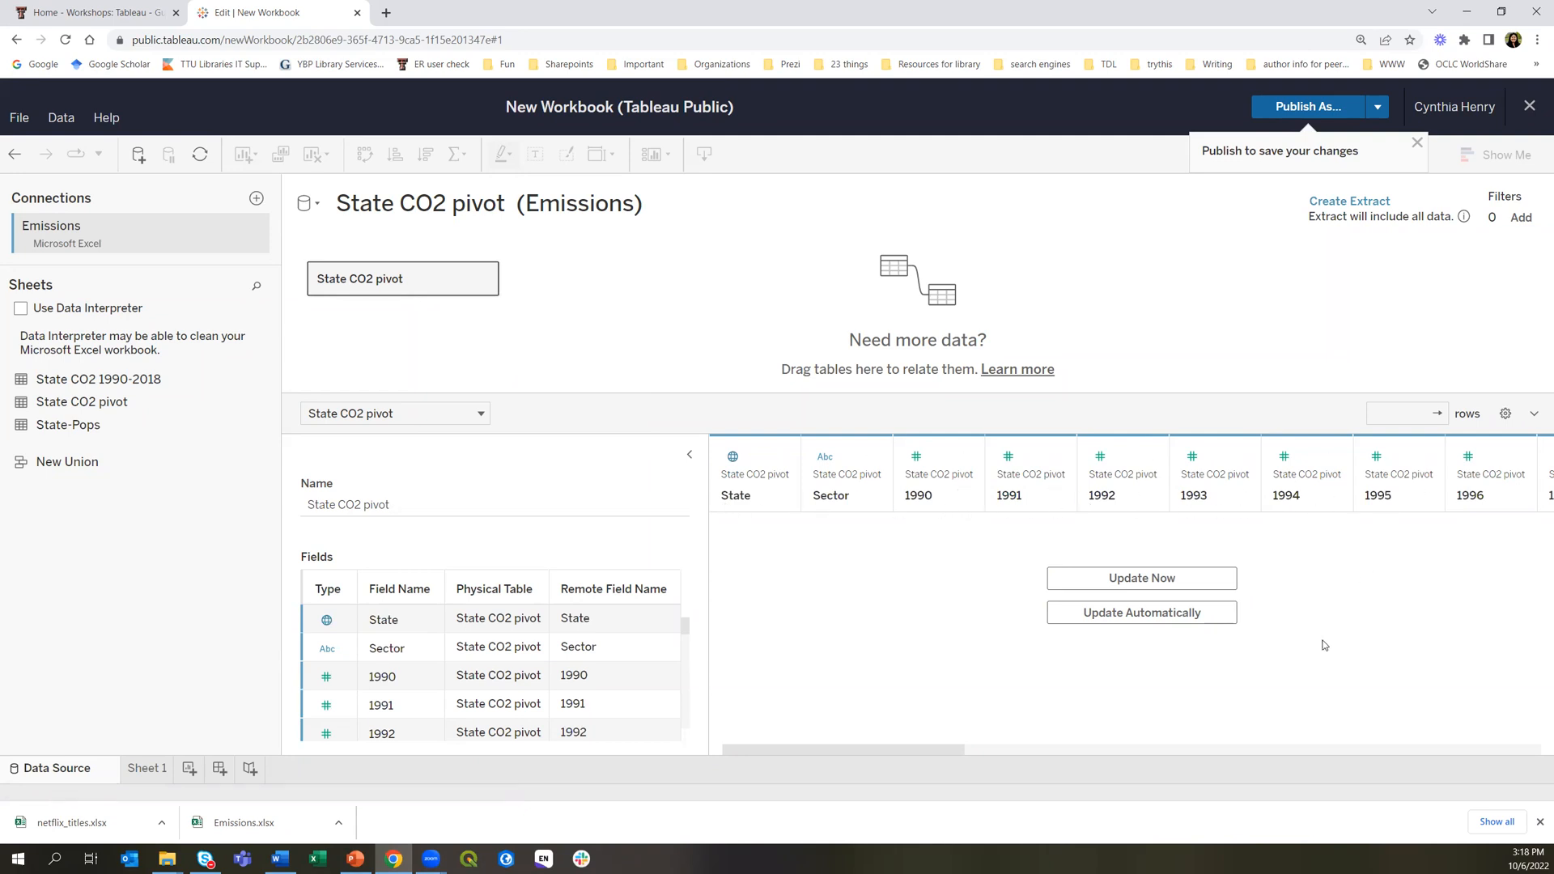
{"action": "left_click", "coordinate": [1111, 578]}
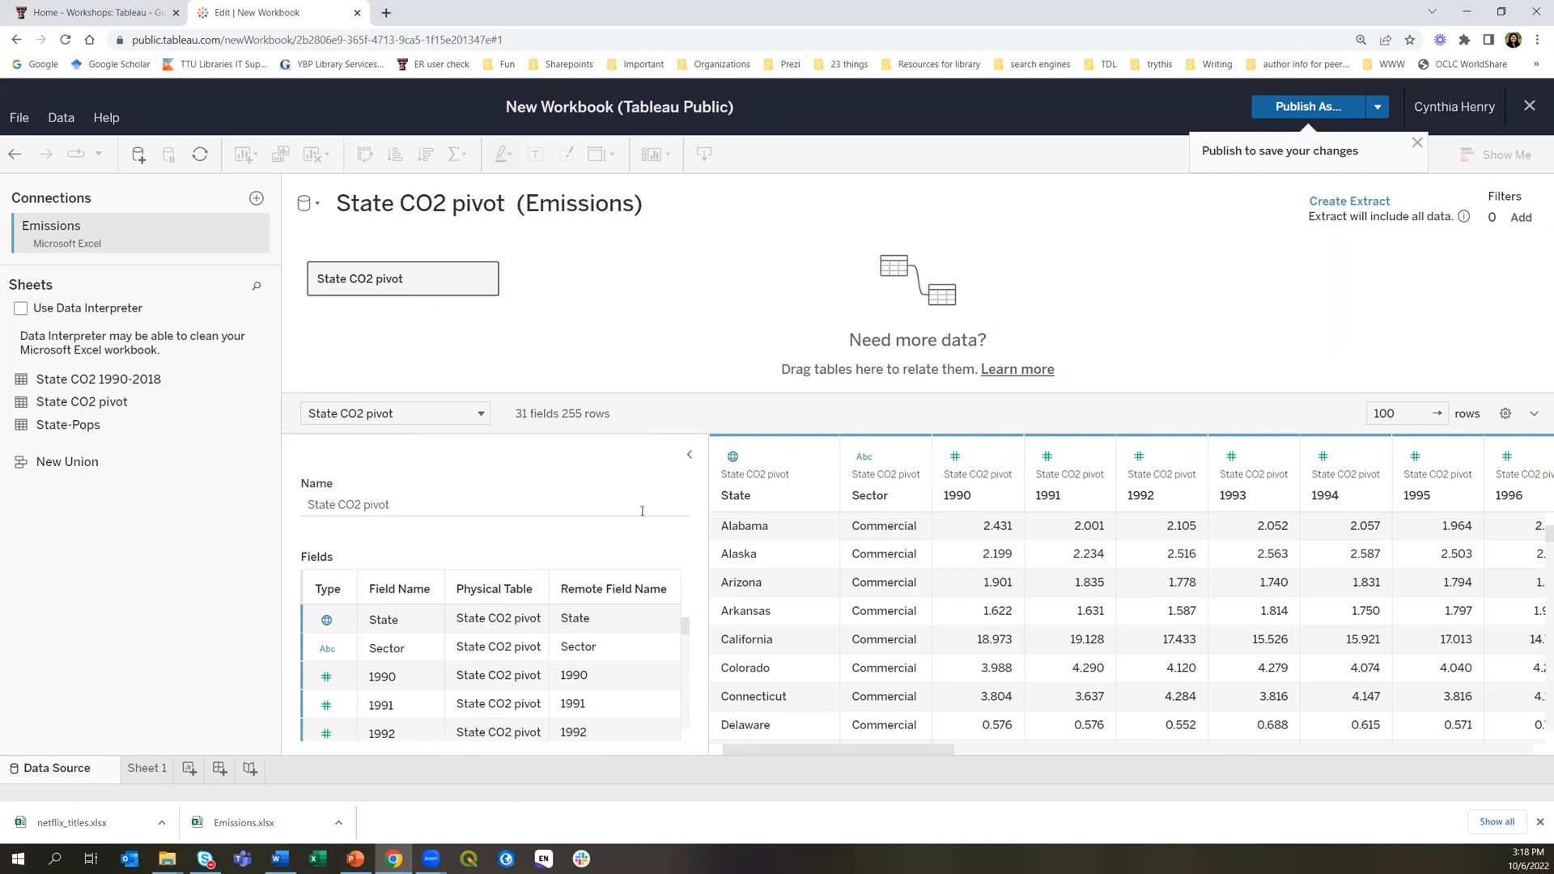
Collapse the table details to give the data preview more width
{"action": "left_click", "coordinate": [688, 458]}
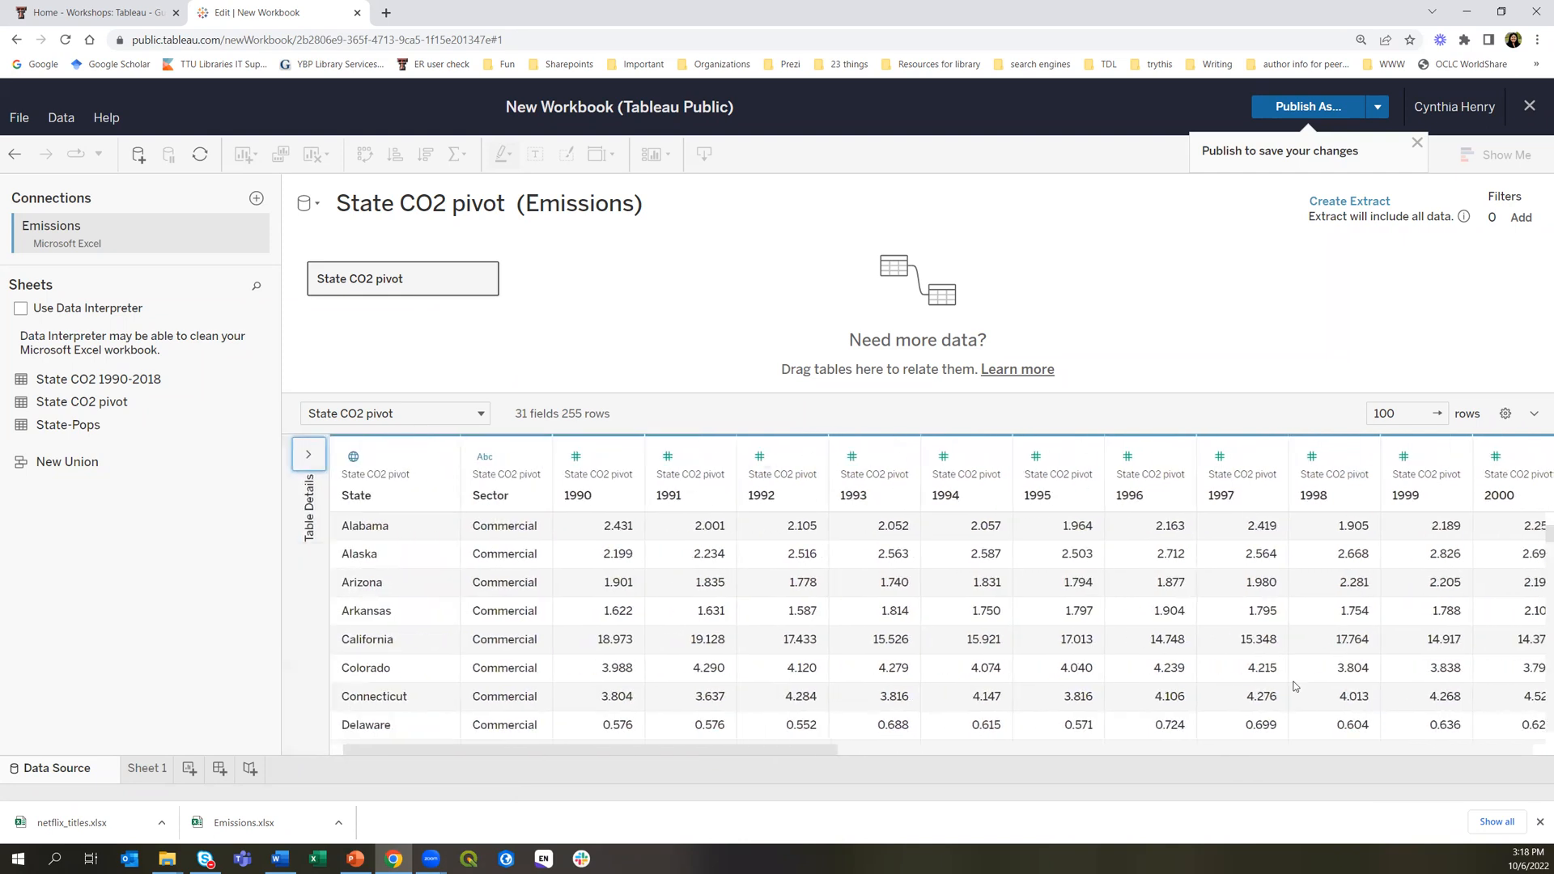
{"action": "left_click", "coordinate": [308, 454]}
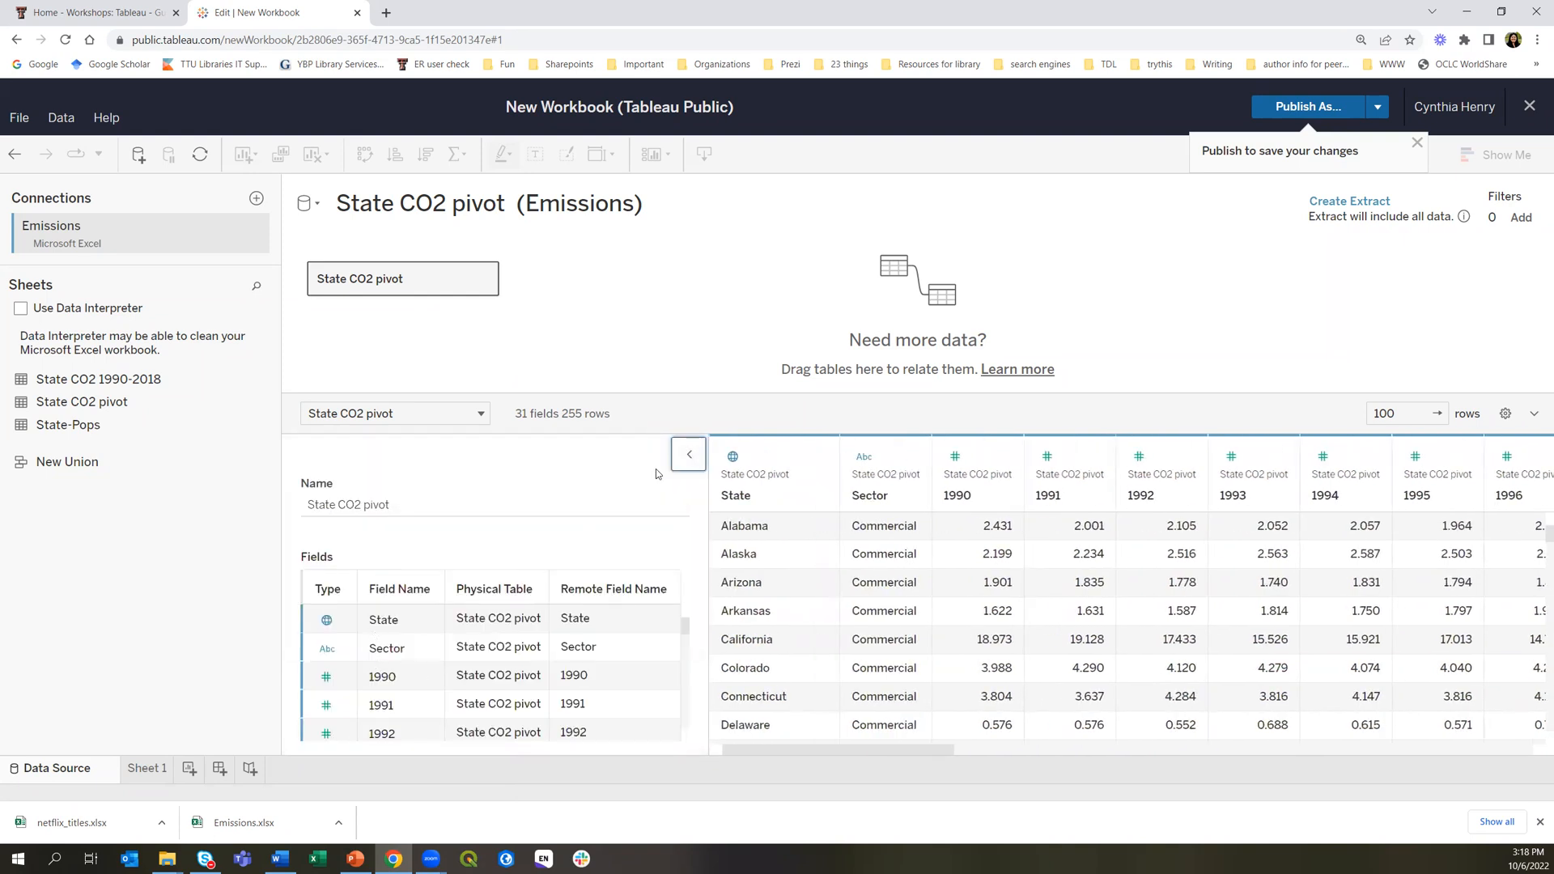
{"action": "left_click", "coordinate": [688, 455]}
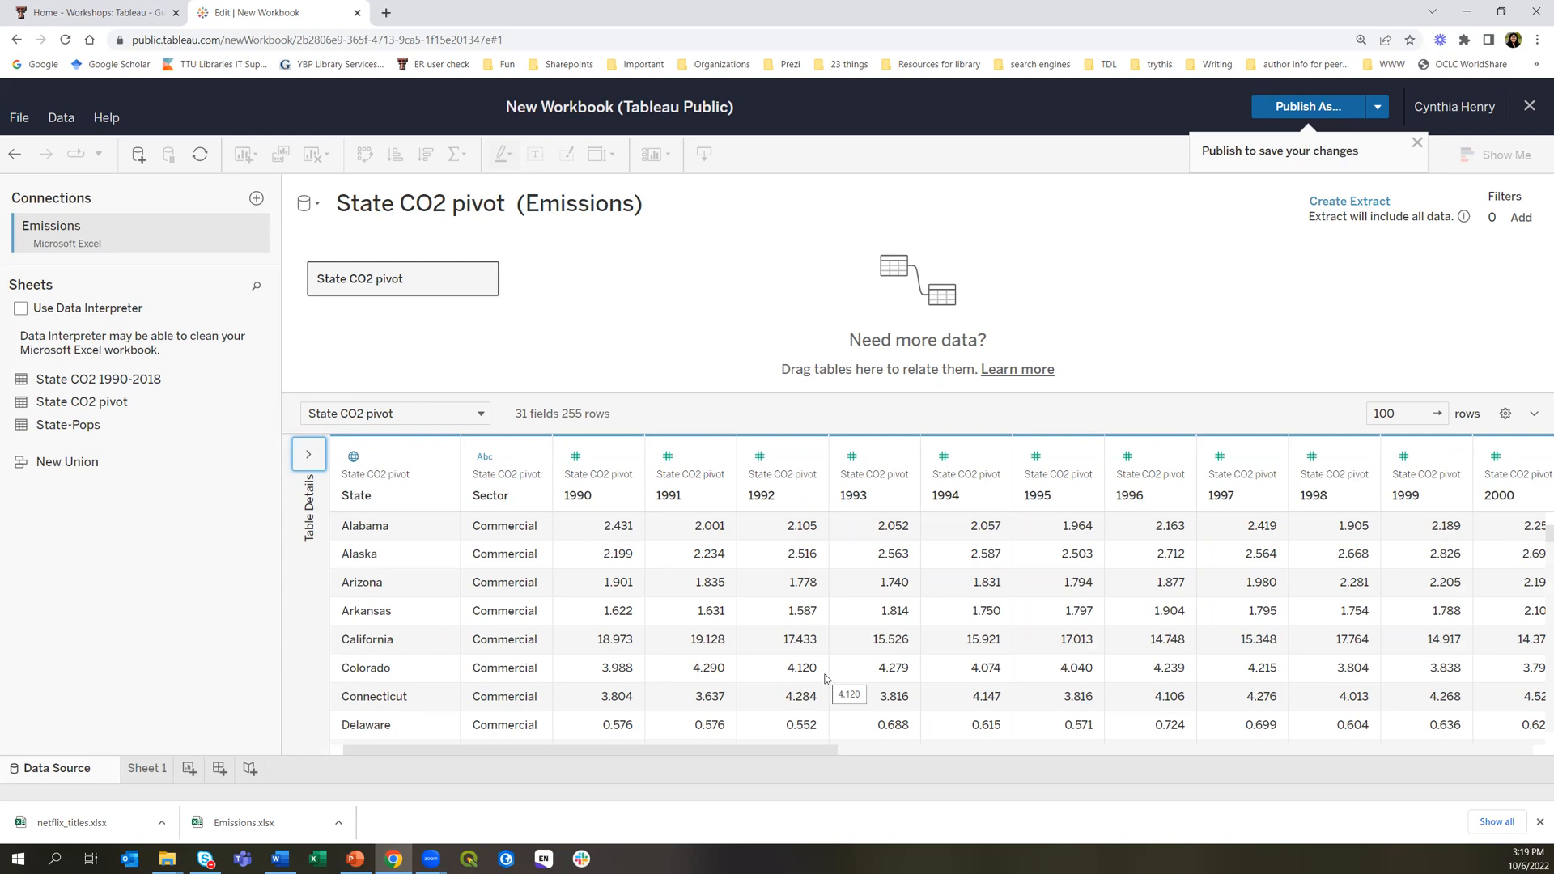
Pivot all the year columns from 1990 through 2018 into rows and refresh the data preview
{"action": "left_click_drag", "start_coordinate": [745, 753], "coordinate": [1518, 757]}
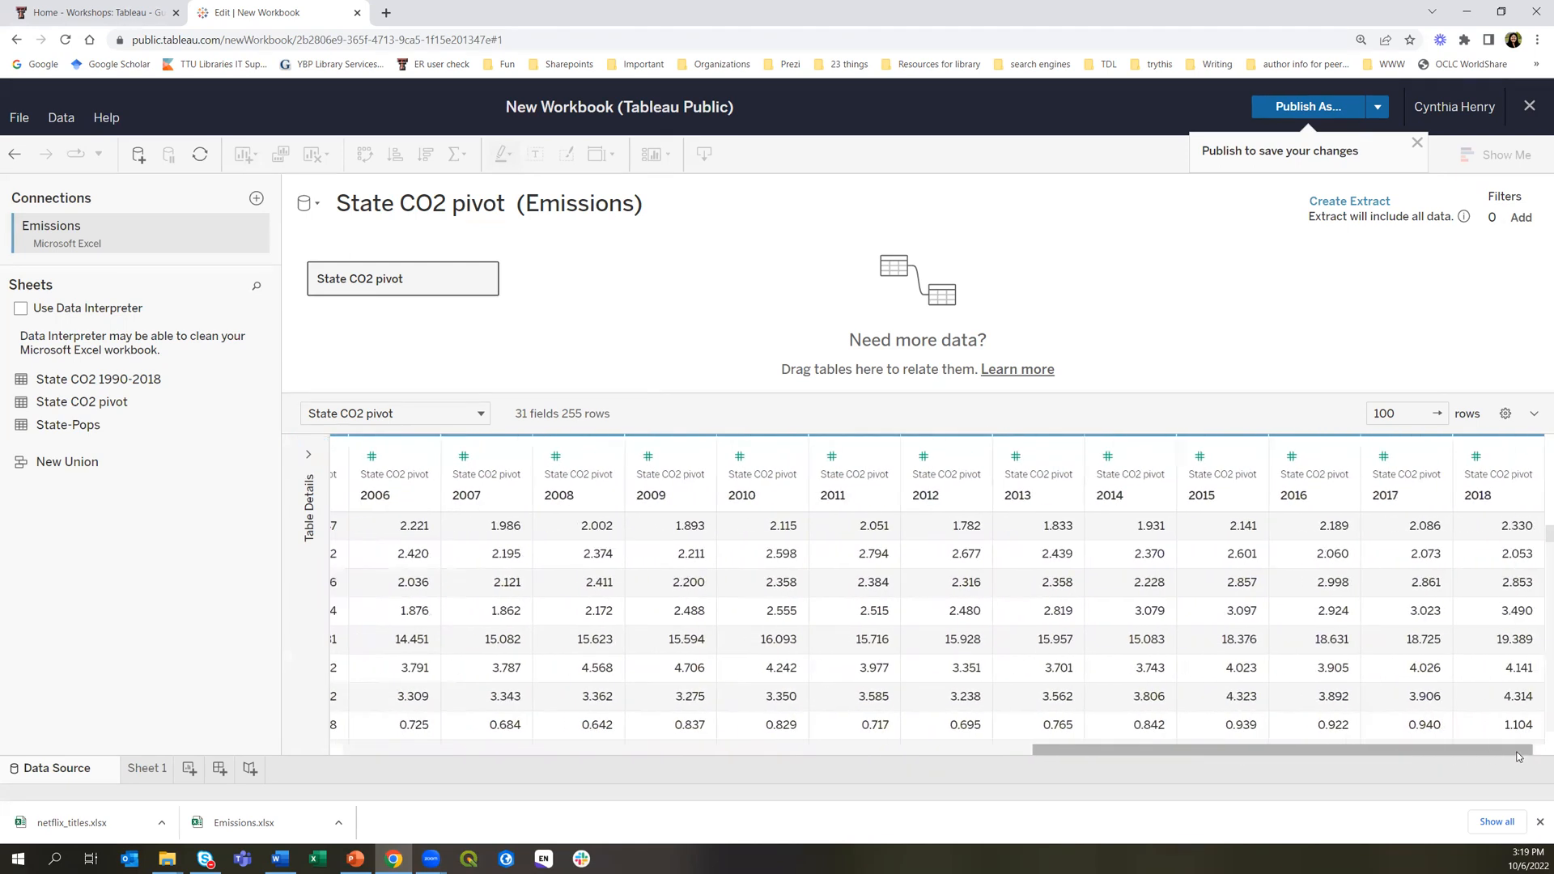
{"action": "left_click", "coordinate": [1496, 457]}
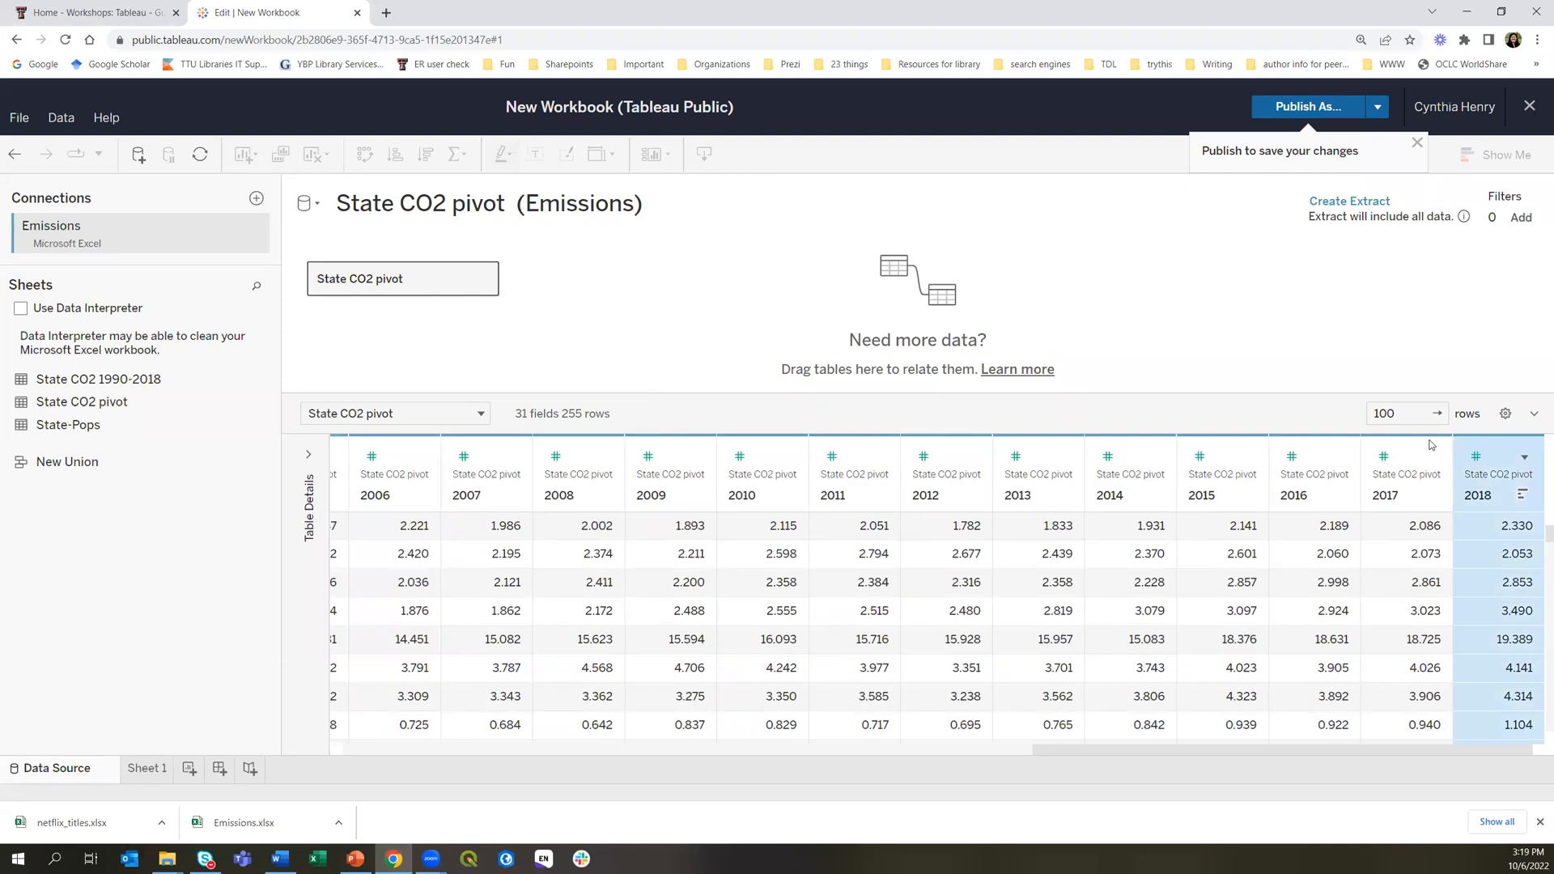
{"action": "left_click", "coordinate": [1409, 461]}
{"action": "left_click", "coordinate": [1502, 463]}
{"action": "left_click_drag", "start_coordinate": [1061, 749], "coordinate": [331, 720]}
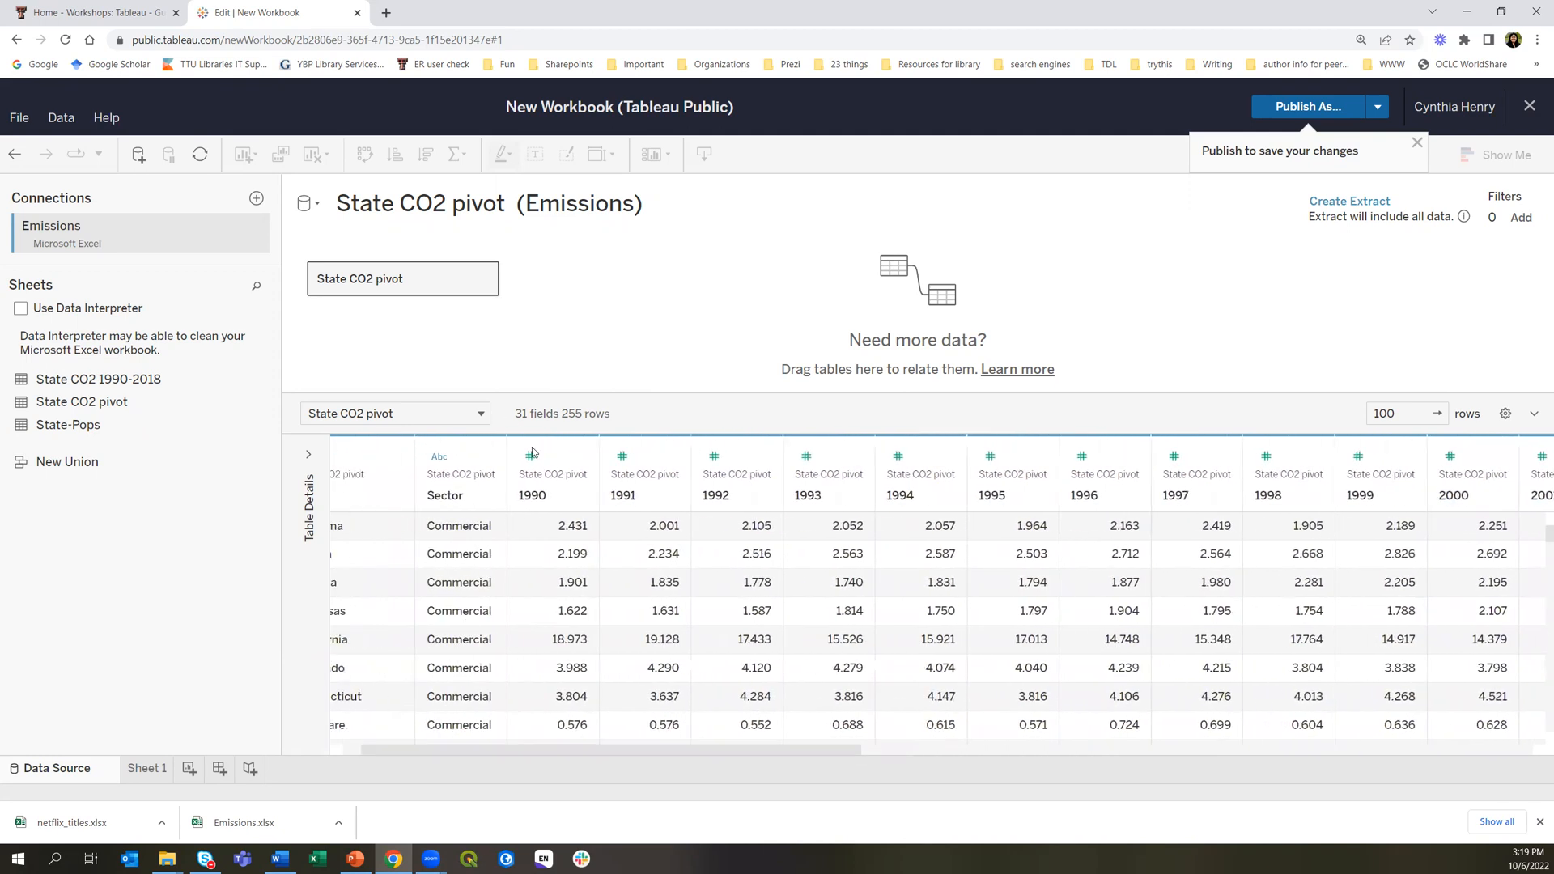
{"action": "left_click_drag", "start_coordinate": [545, 458], "coordinate": [599, 498]}
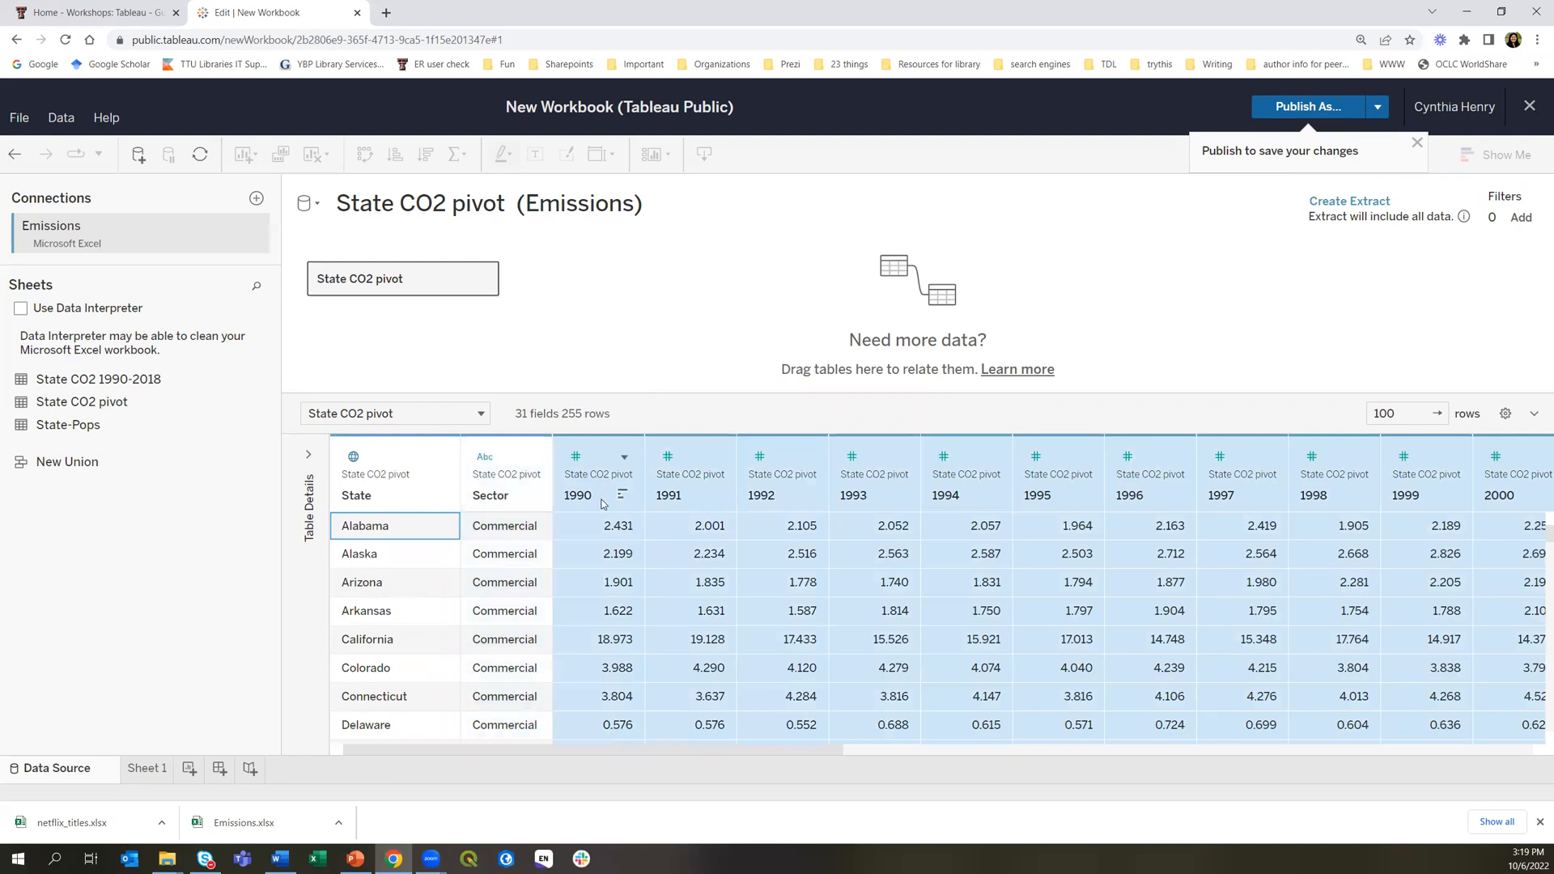
{"action": "left_click", "coordinate": [855, 752]}
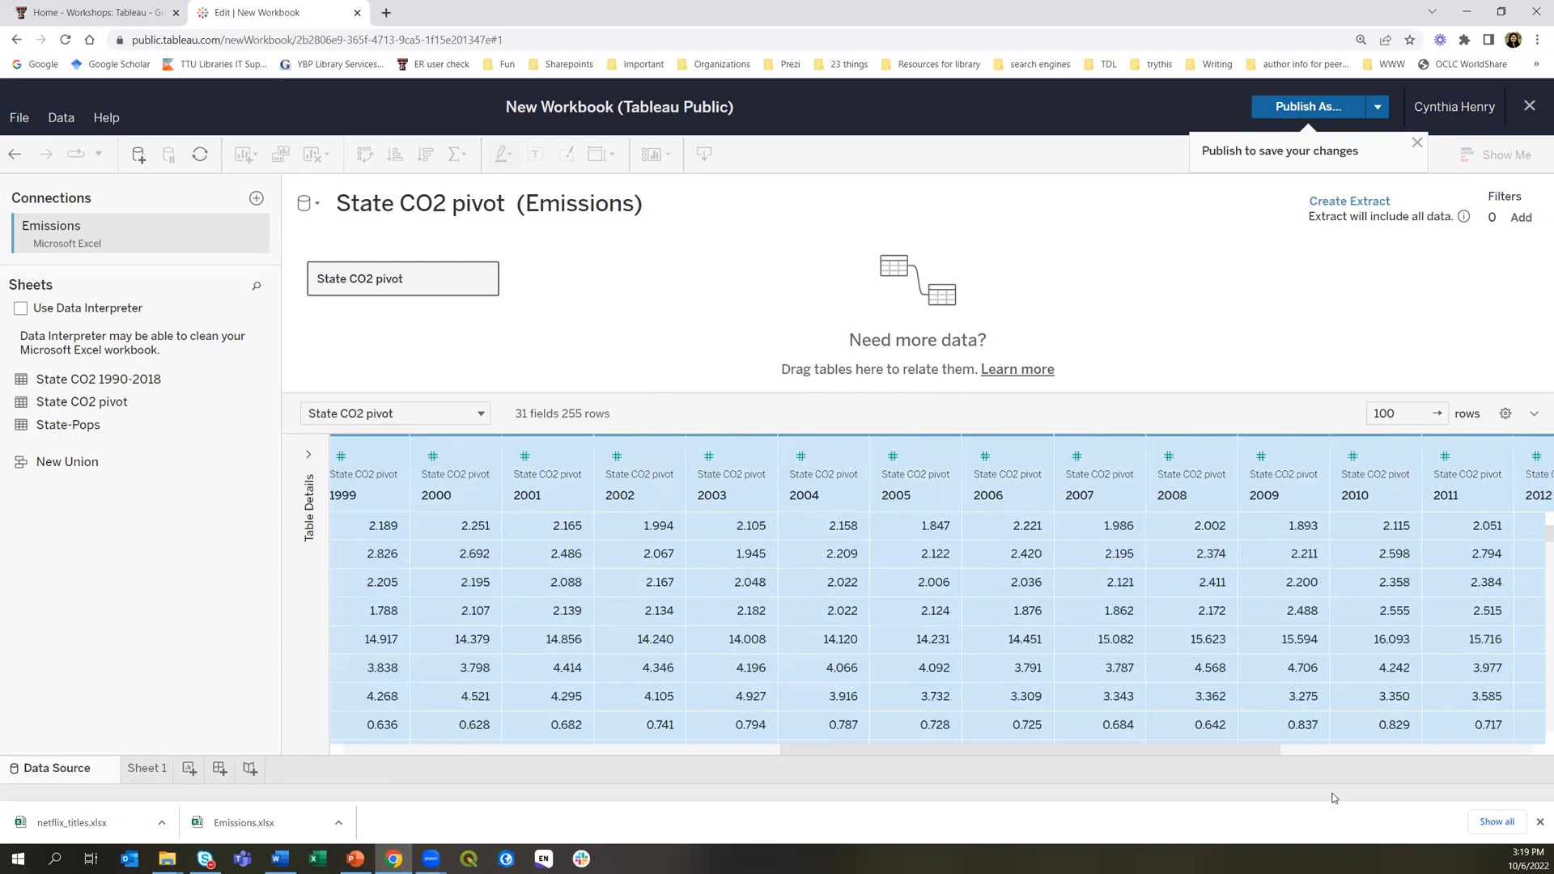
{"action": "left_click_drag", "start_coordinate": [1221, 754], "coordinate": [1537, 769]}
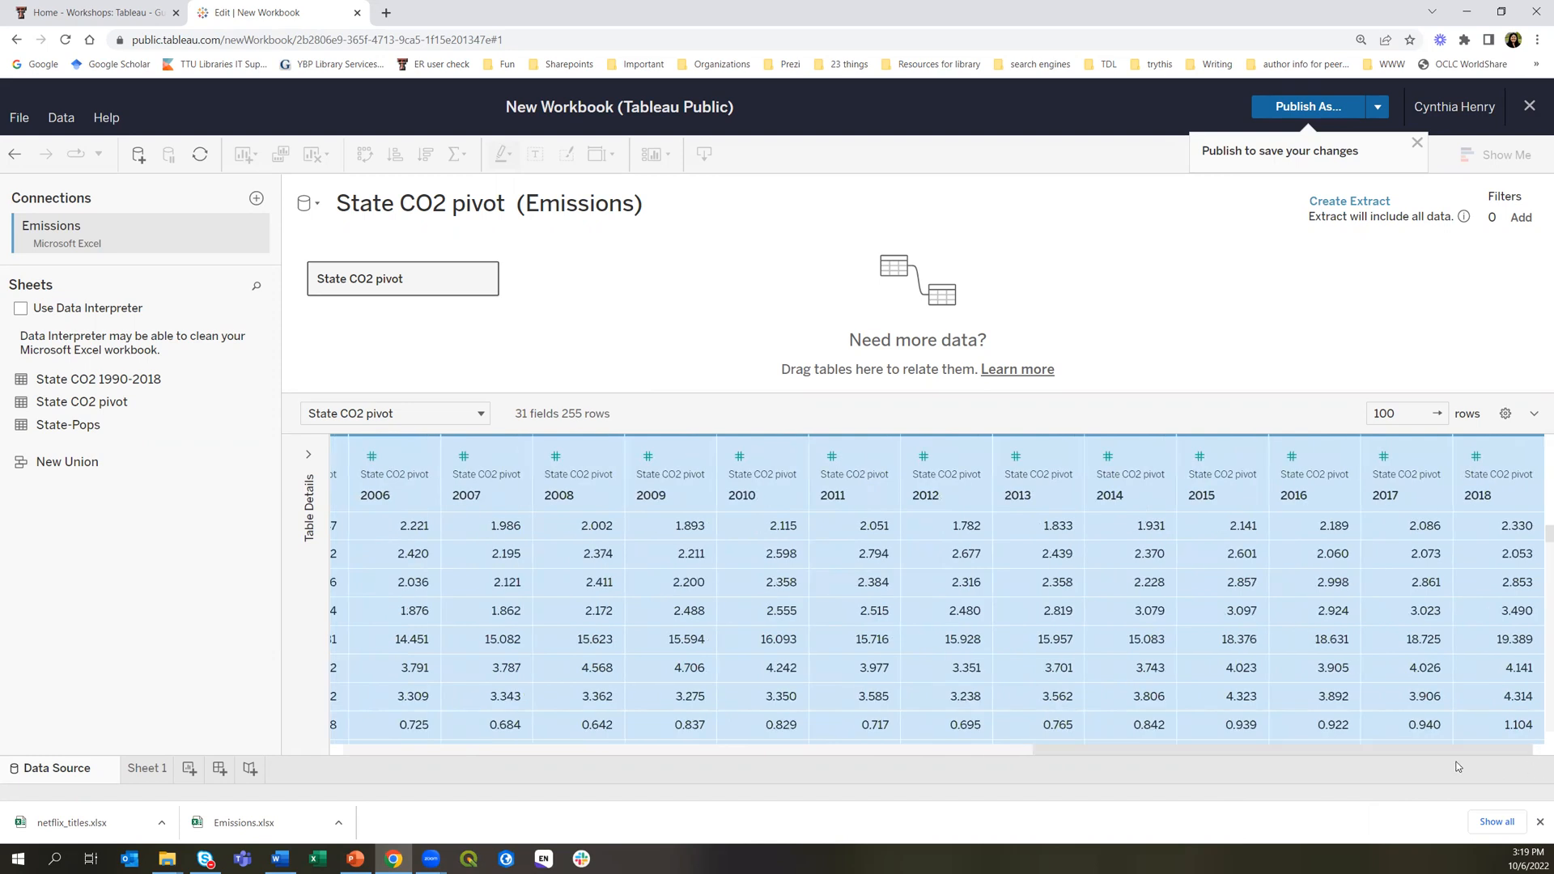
{"action": "left_click_drag", "start_coordinate": [1065, 756], "coordinate": [332, 722]}
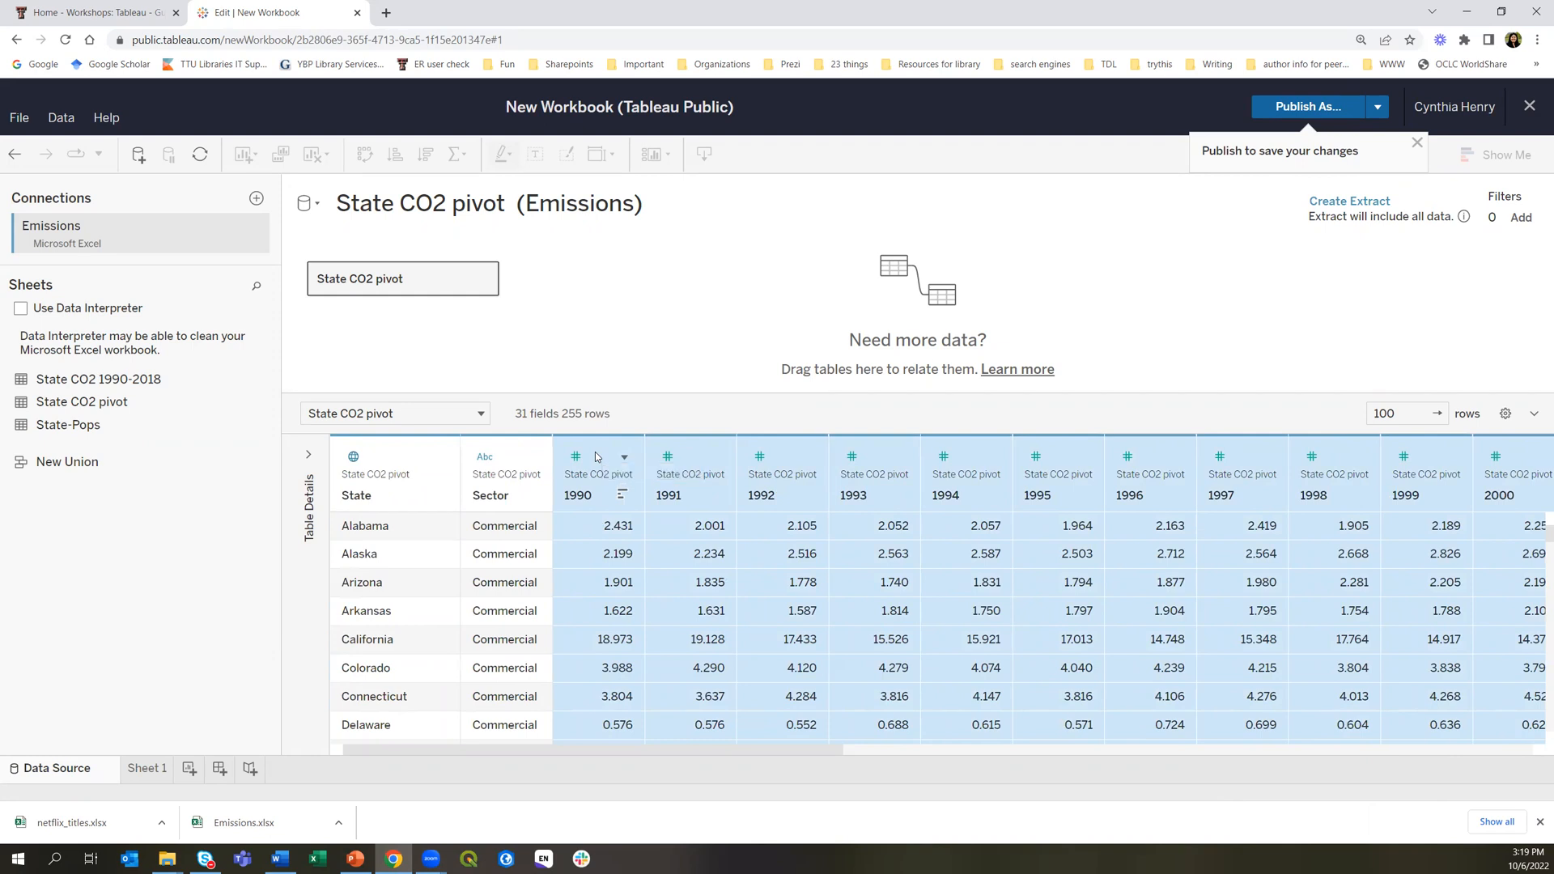
{"action": "left_click", "coordinate": [624, 457]}
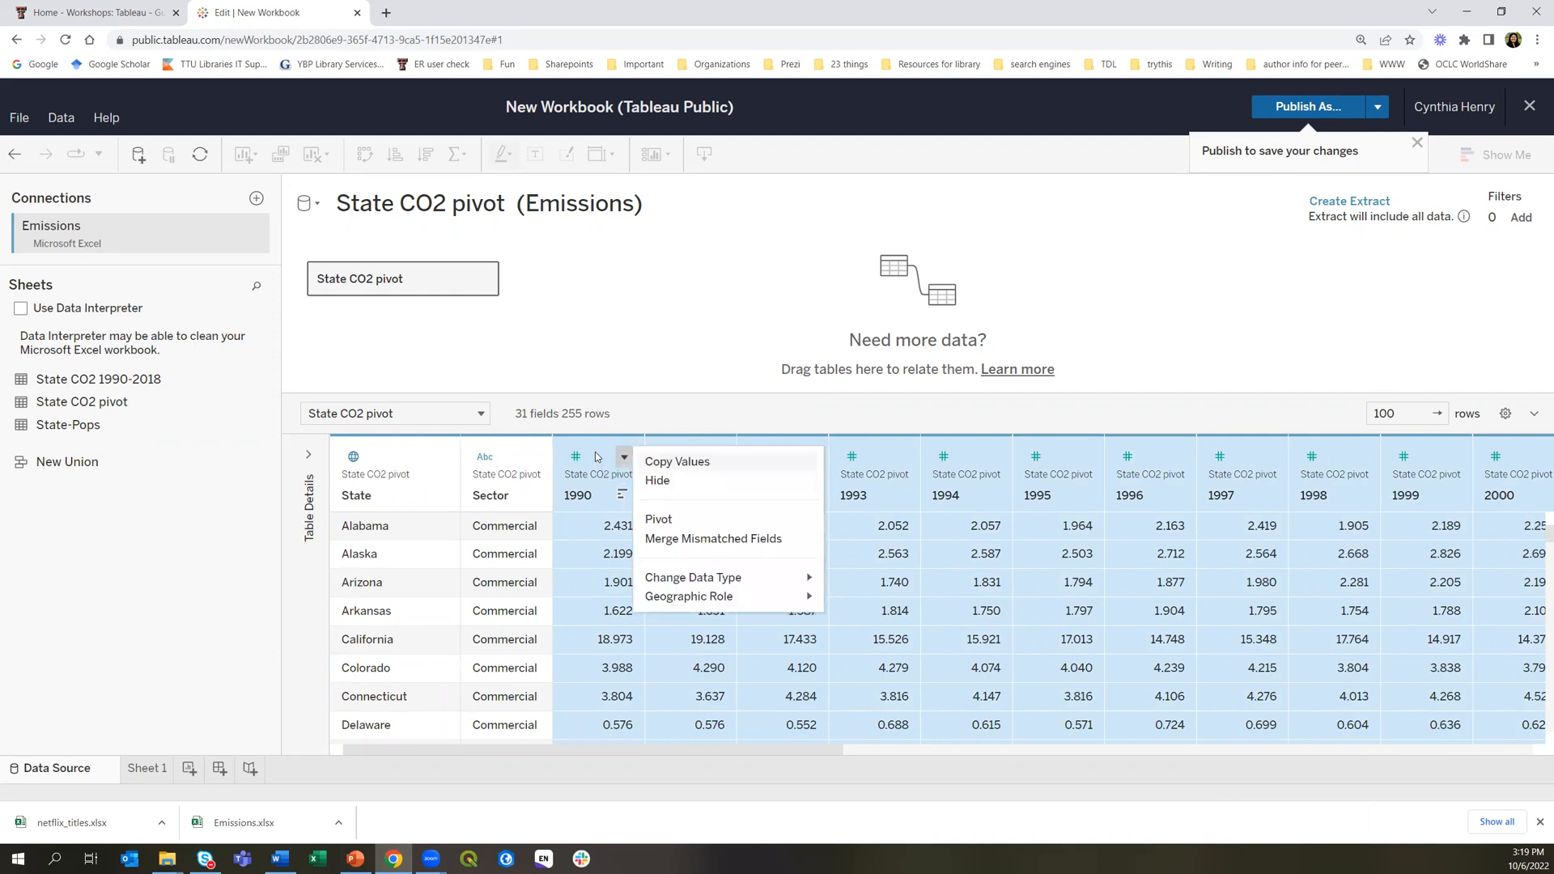
{"action": "left_click", "coordinate": [655, 522]}
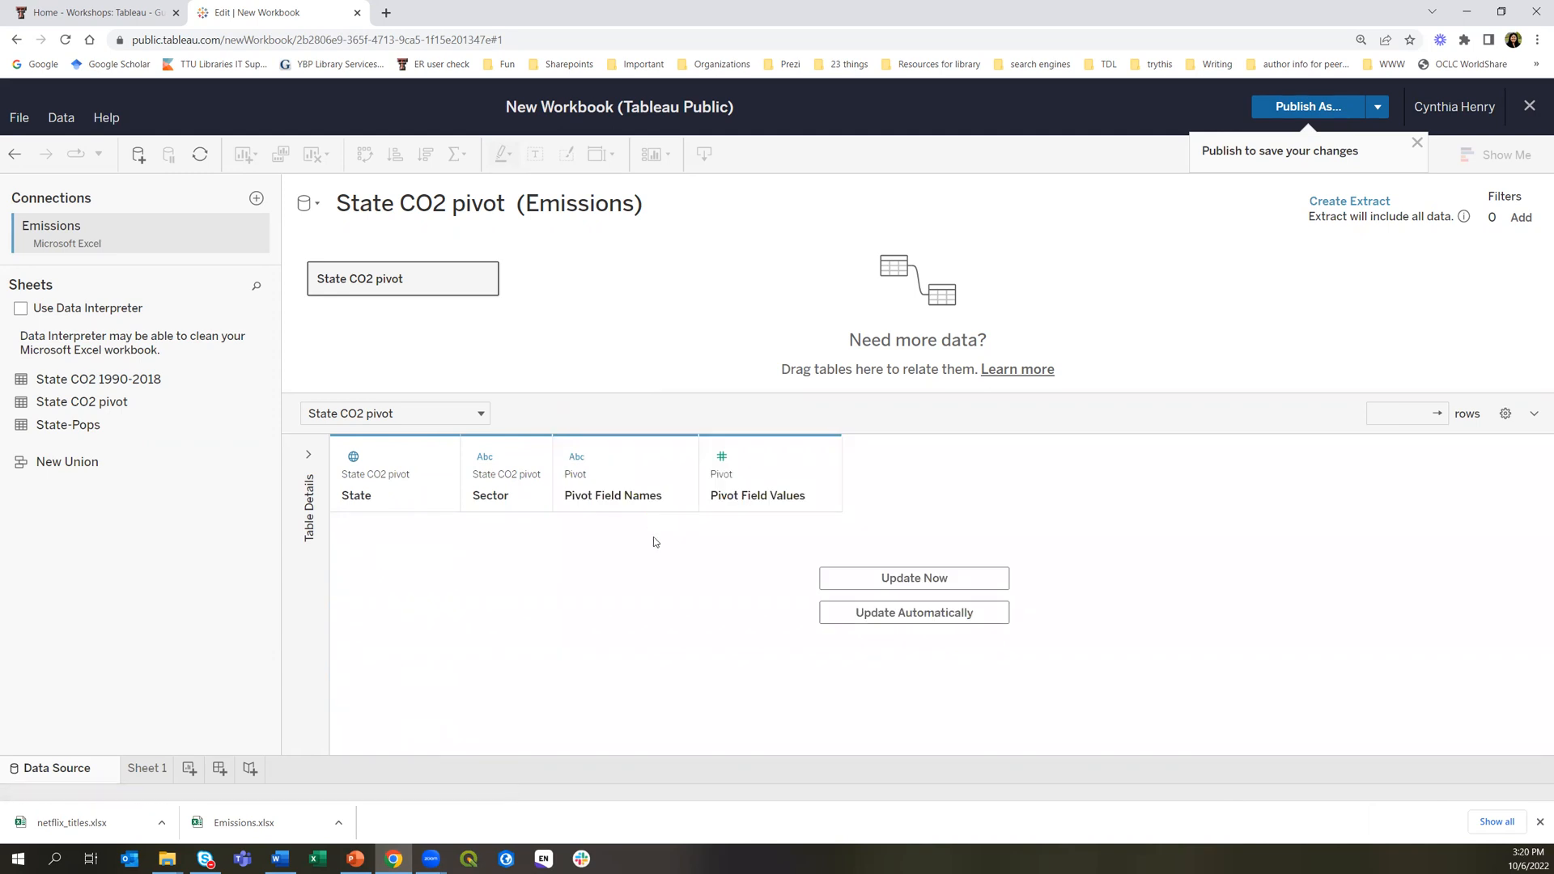
{"action": "left_click", "coordinate": [840, 578]}
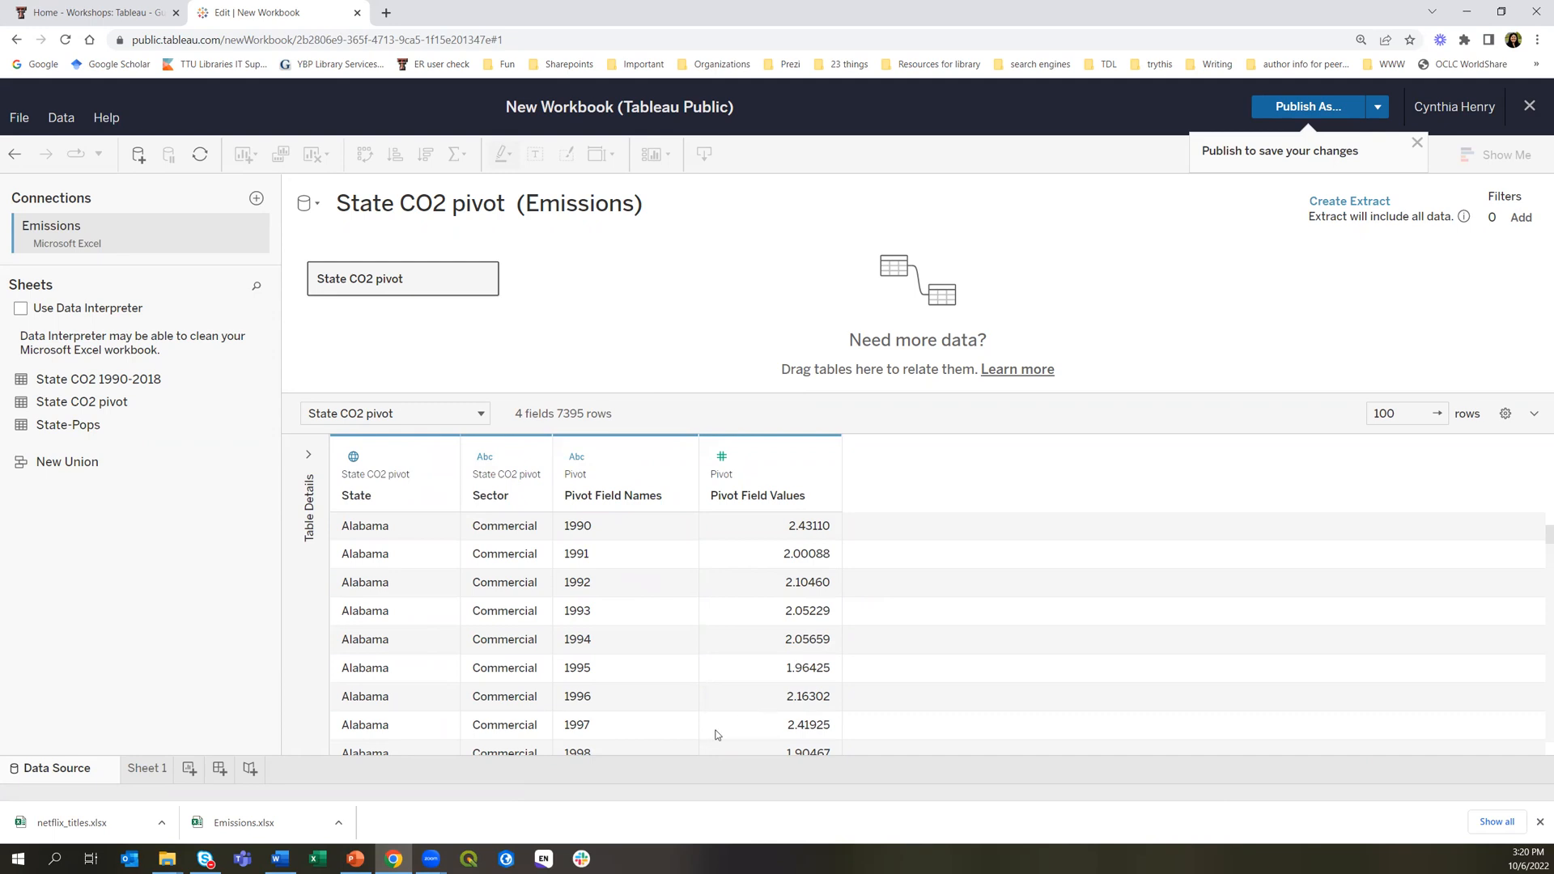
Show the table details again, rename the Pivot Field Names column to Year and refresh the preview
{"action": "left_click", "coordinate": [309, 454]}
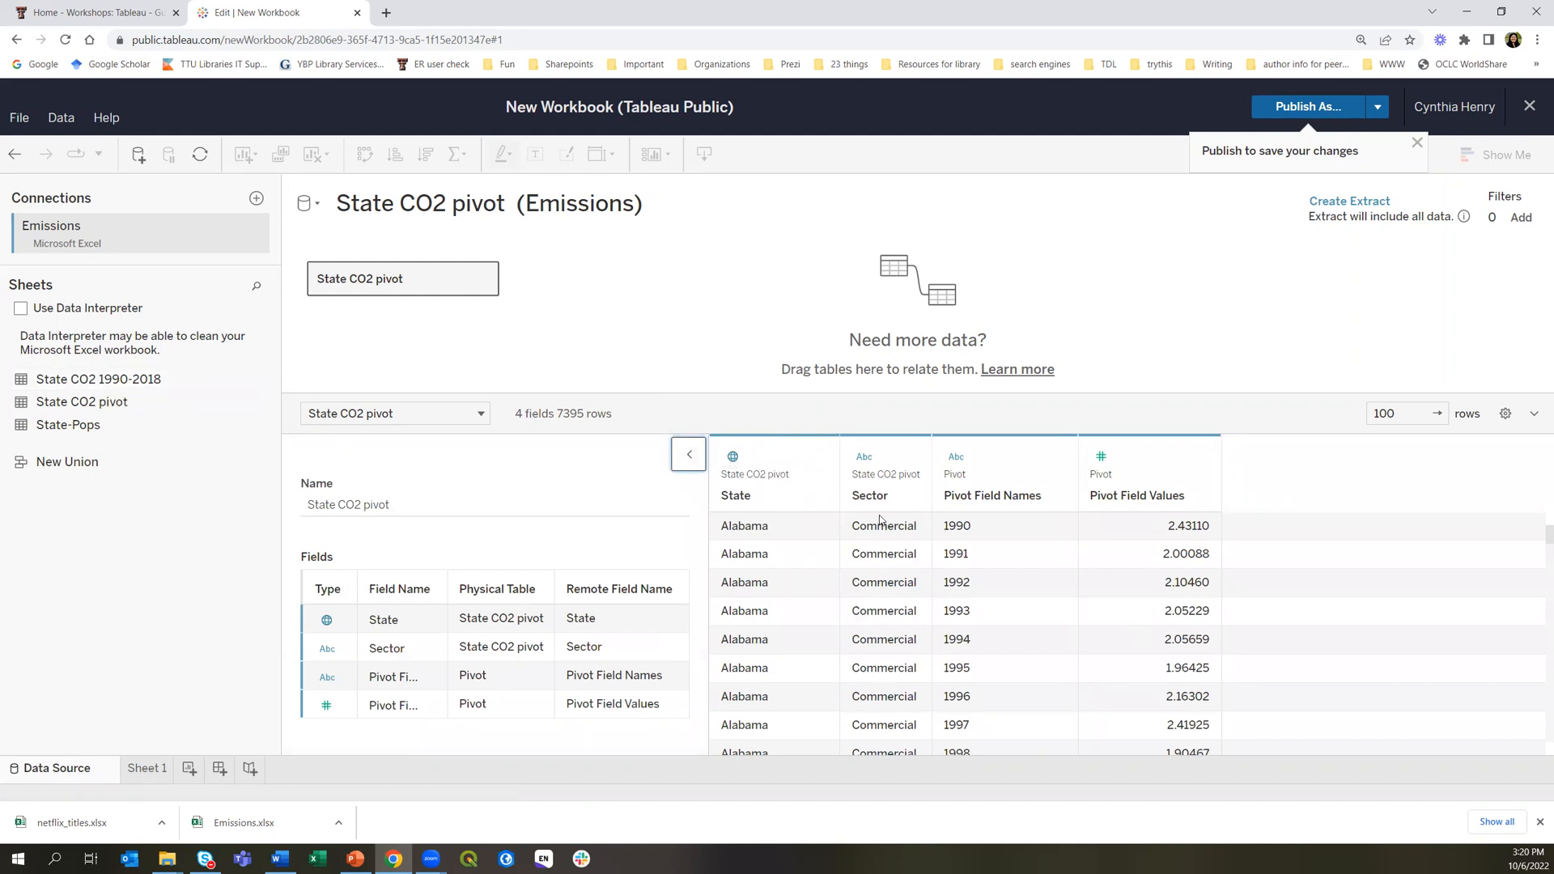
{"action": "right_click", "coordinate": [1012, 501]}
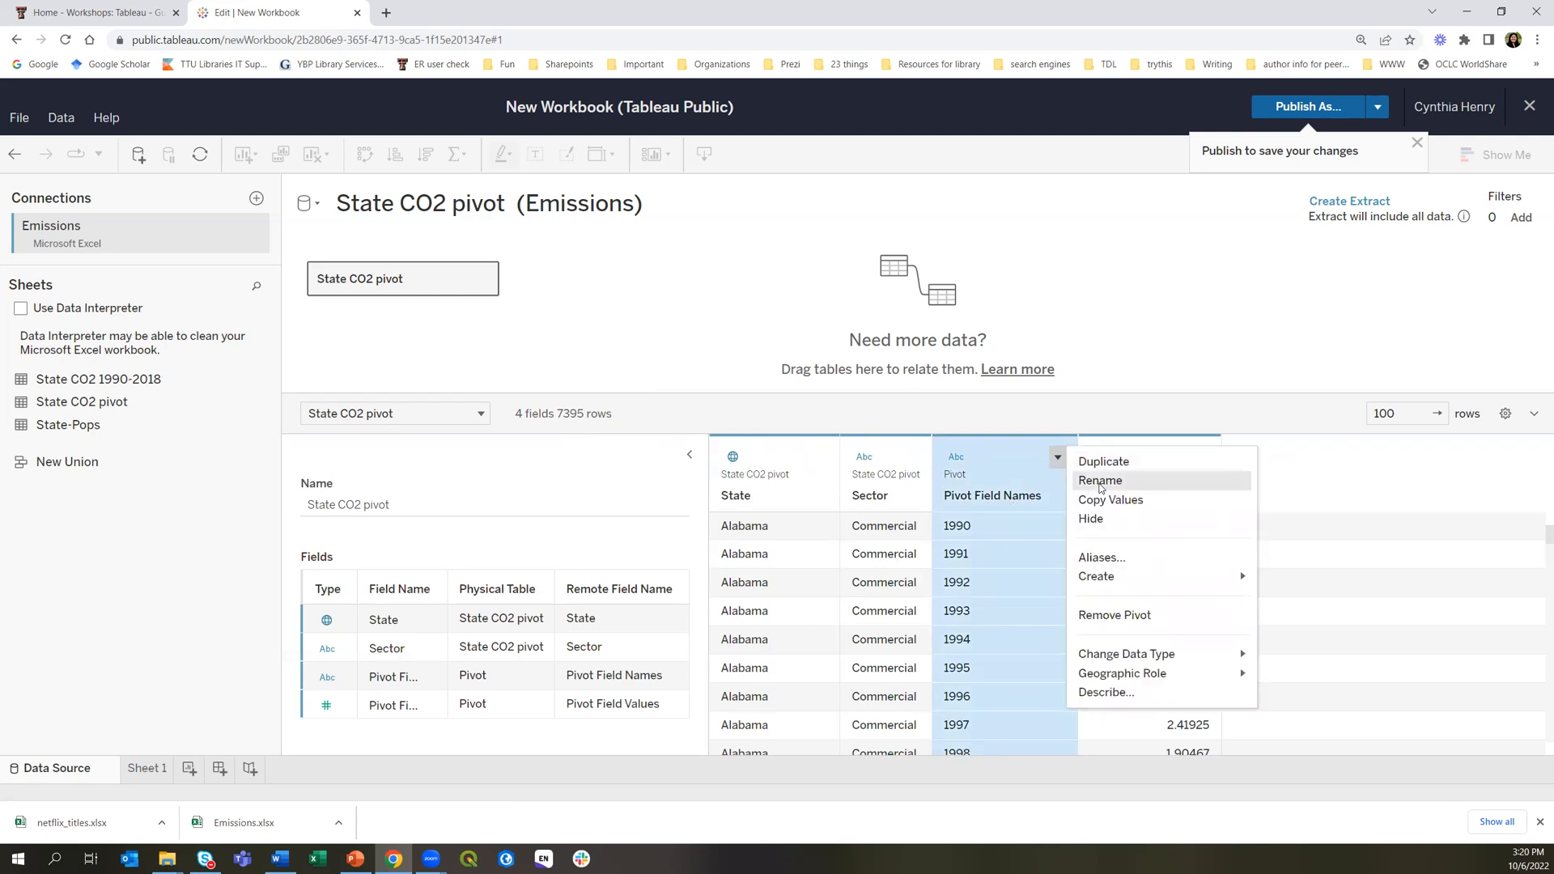
{"action": "left_click", "coordinate": [1100, 483]}
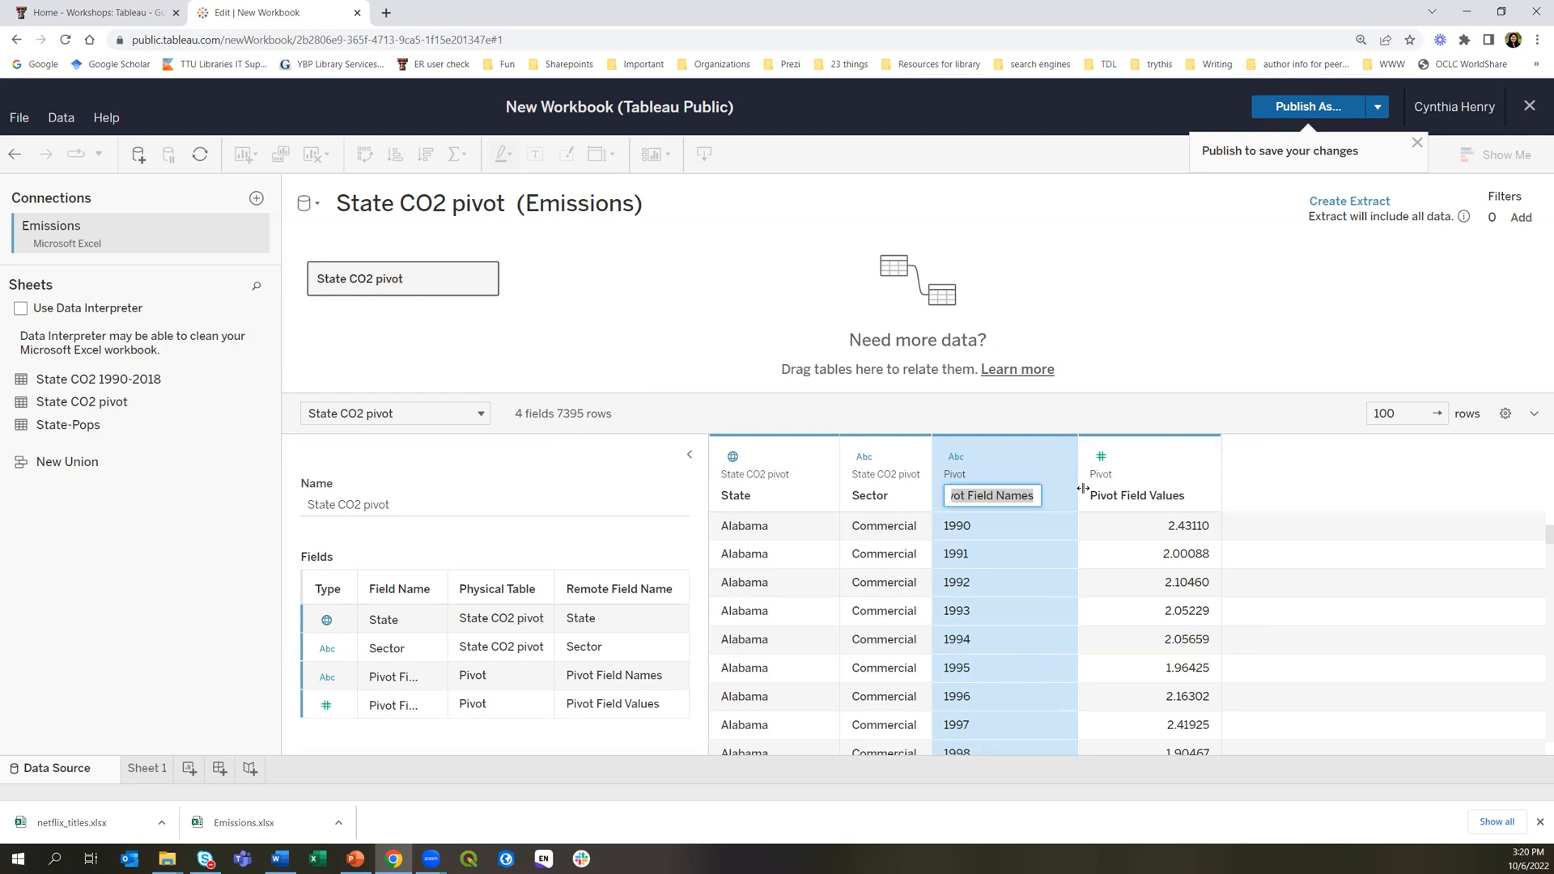
{"action": "type", "text": "Year"}
{"action": "key", "text": "Return"}
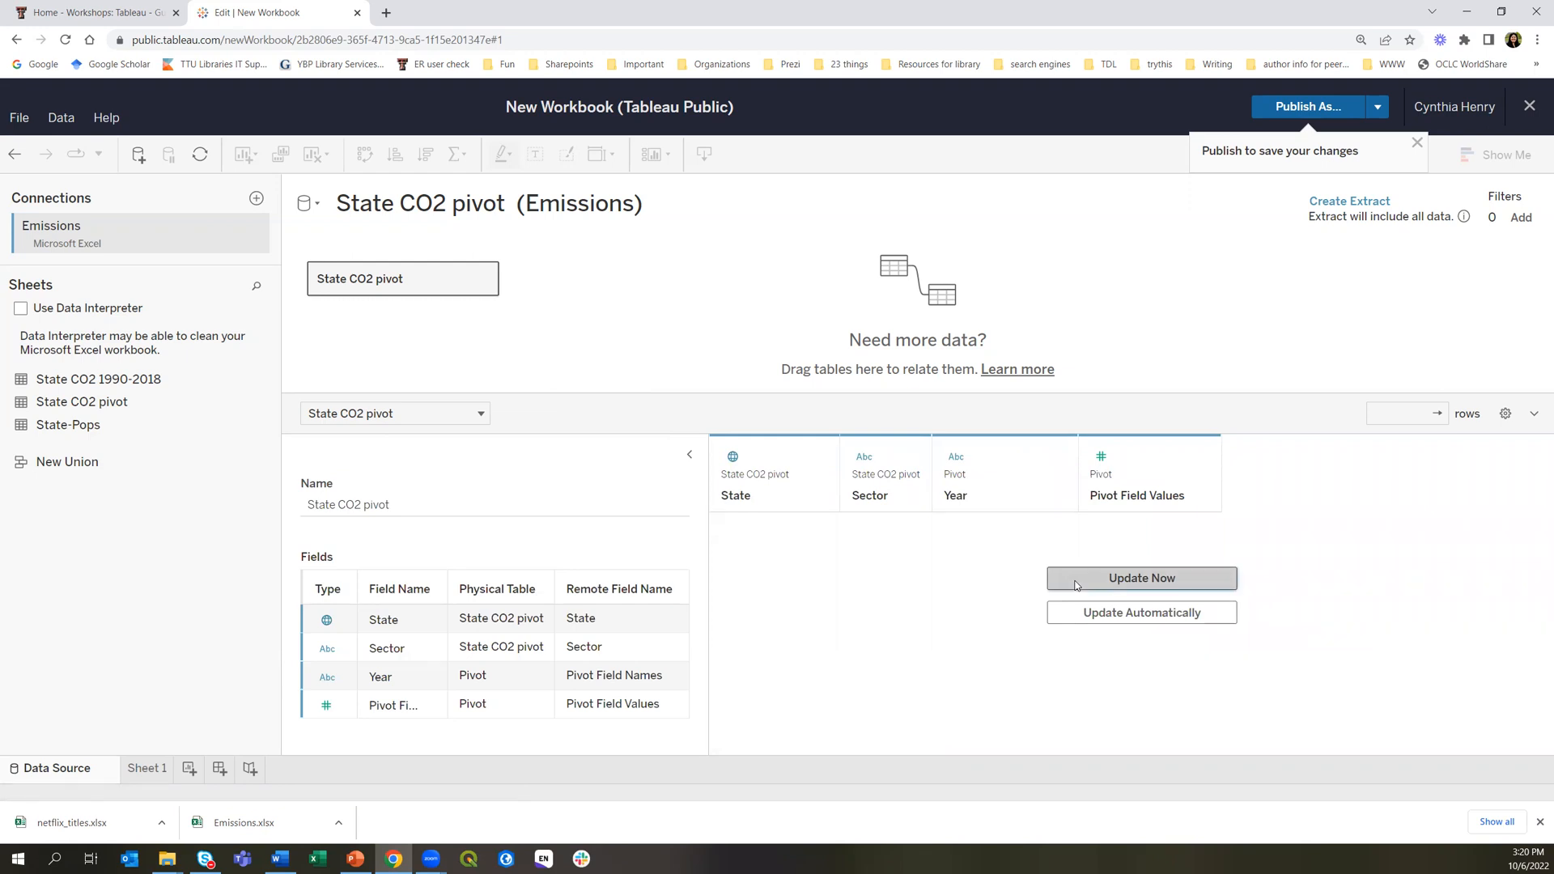
{"action": "left_click", "coordinate": [1077, 584]}
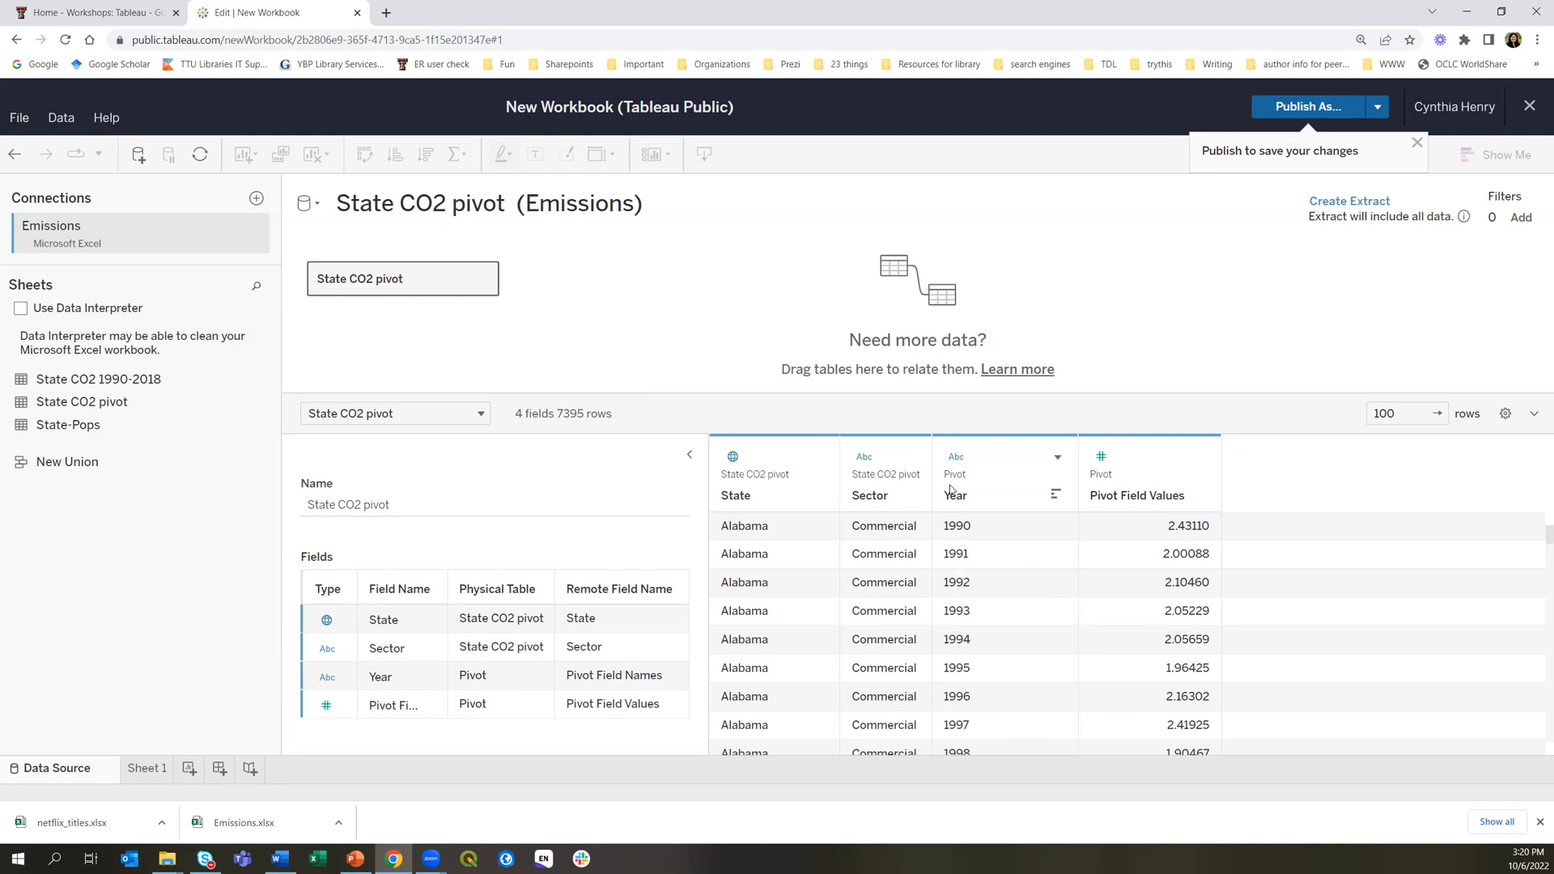
Change the Year field's data type to Number (whole) and refresh the preview
{"action": "left_click", "coordinate": [956, 458]}
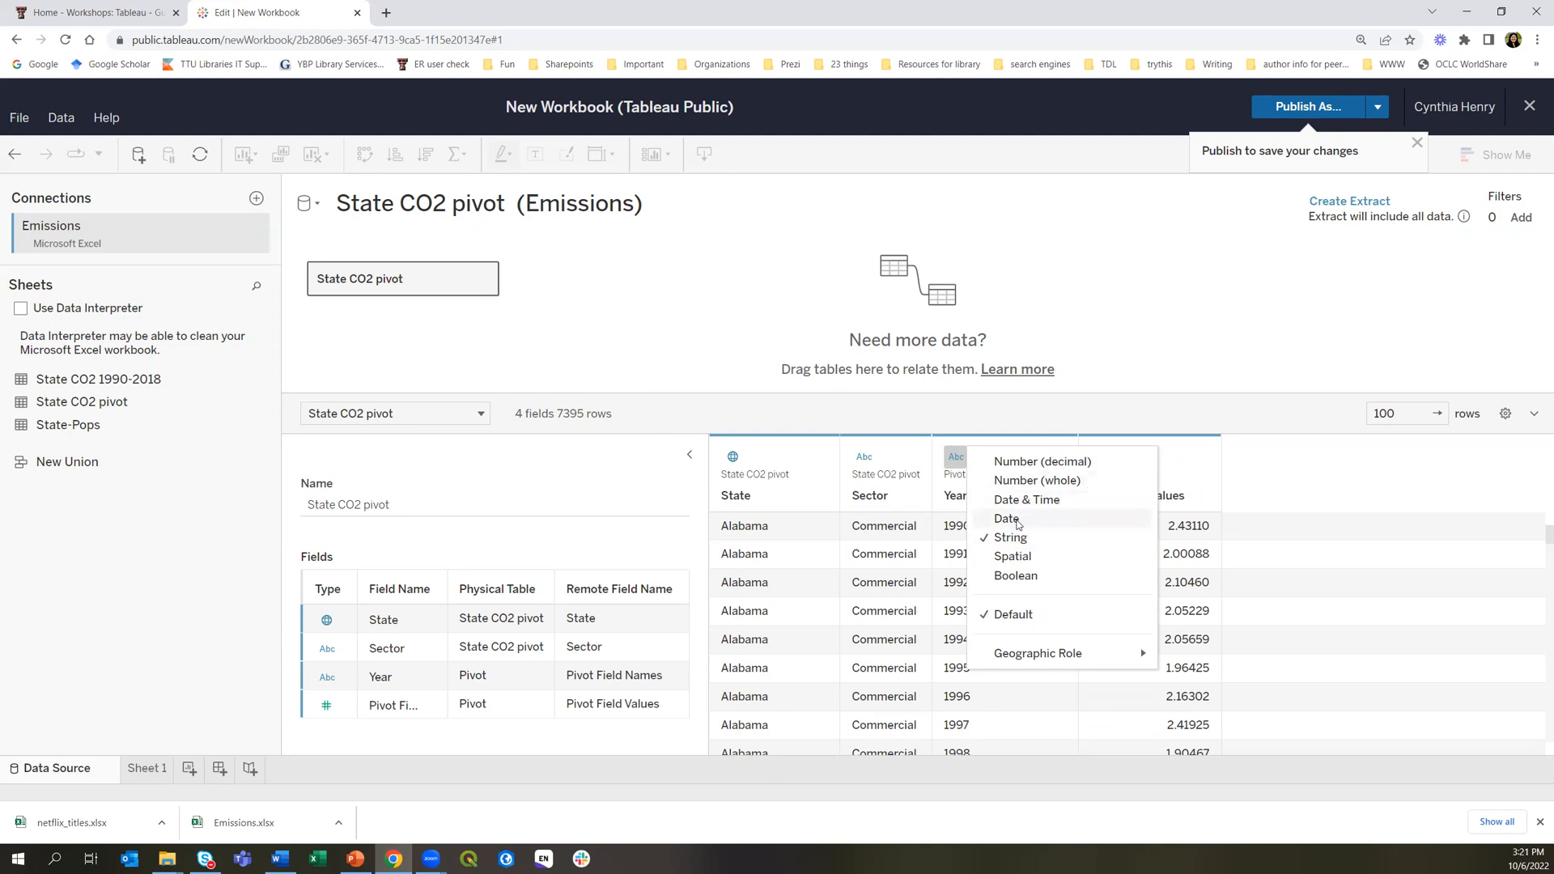
{"action": "left_click", "coordinate": [1022, 482]}
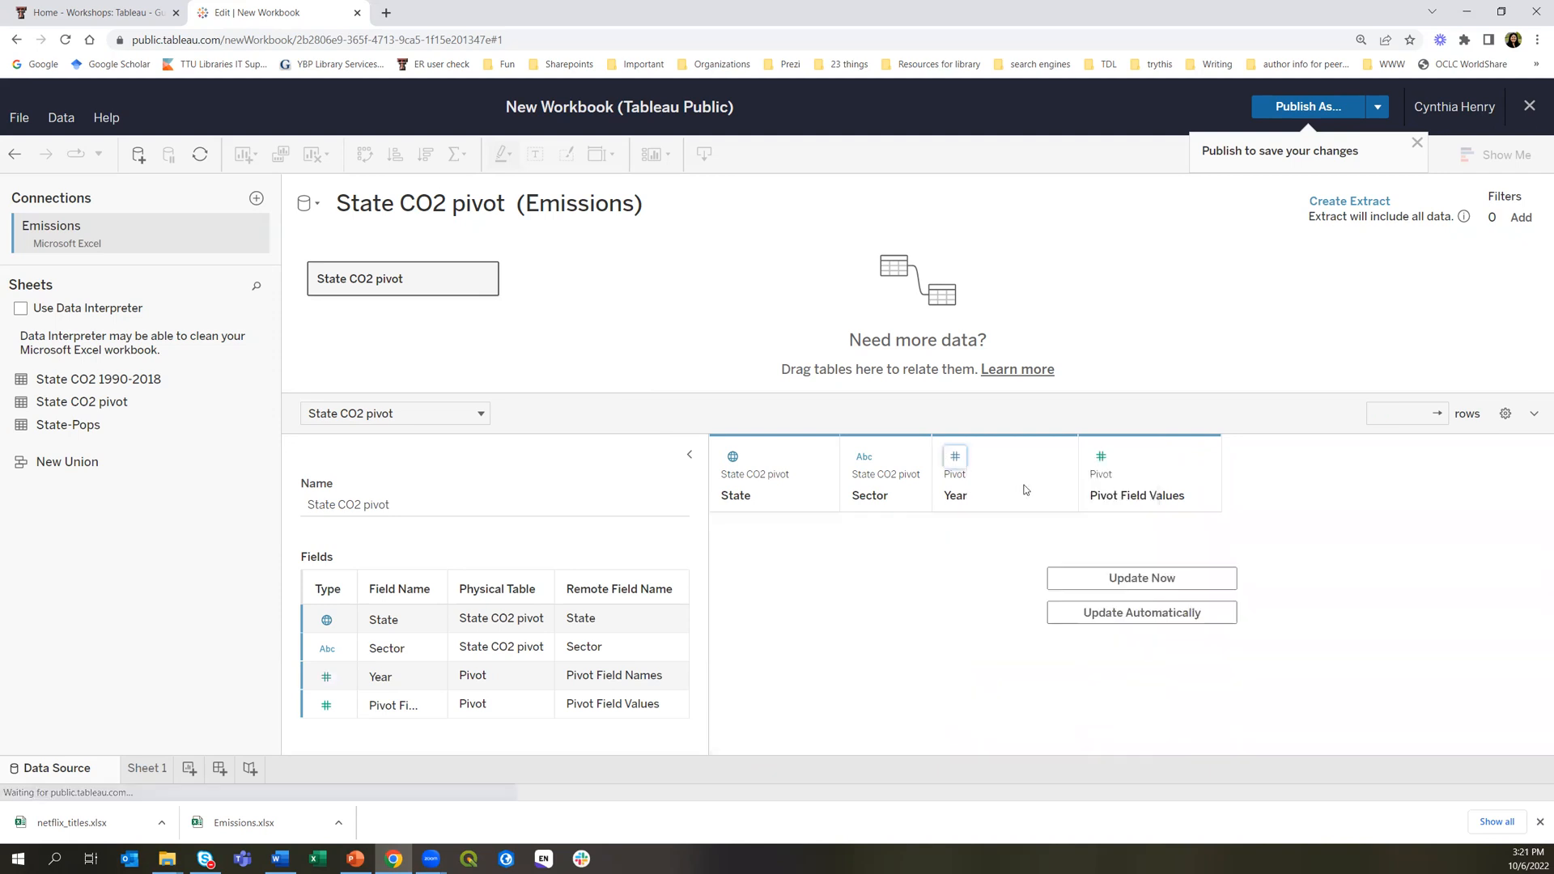
{"action": "left_click", "coordinate": [1080, 578]}
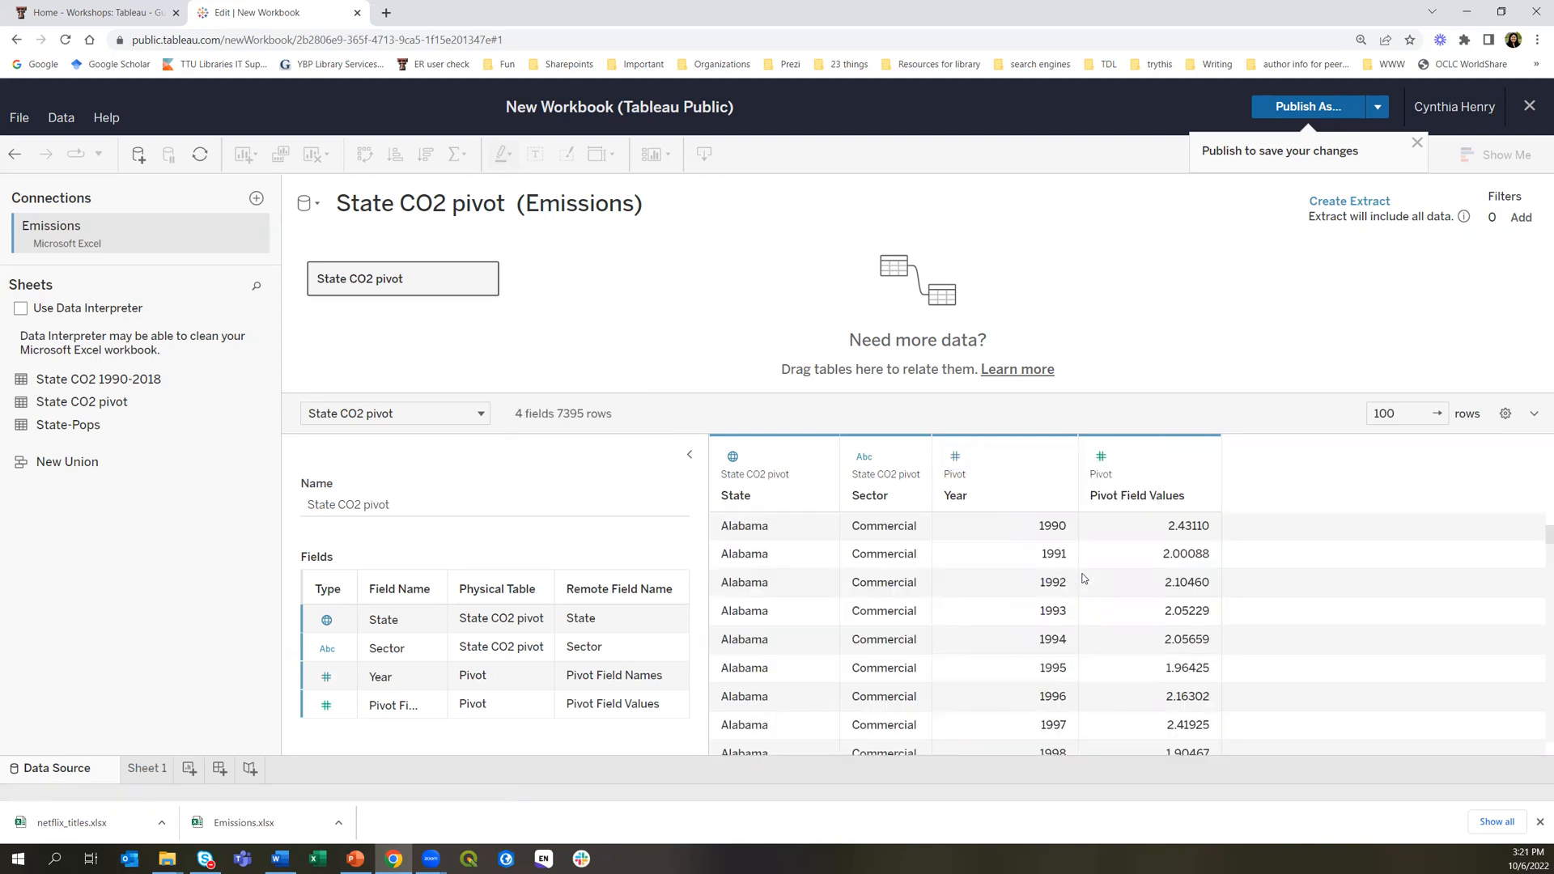
Rename the Pivot Field Values column to Emissions, refresh the preview and check the column's data type
{"action": "right_click", "coordinate": [1141, 498]}
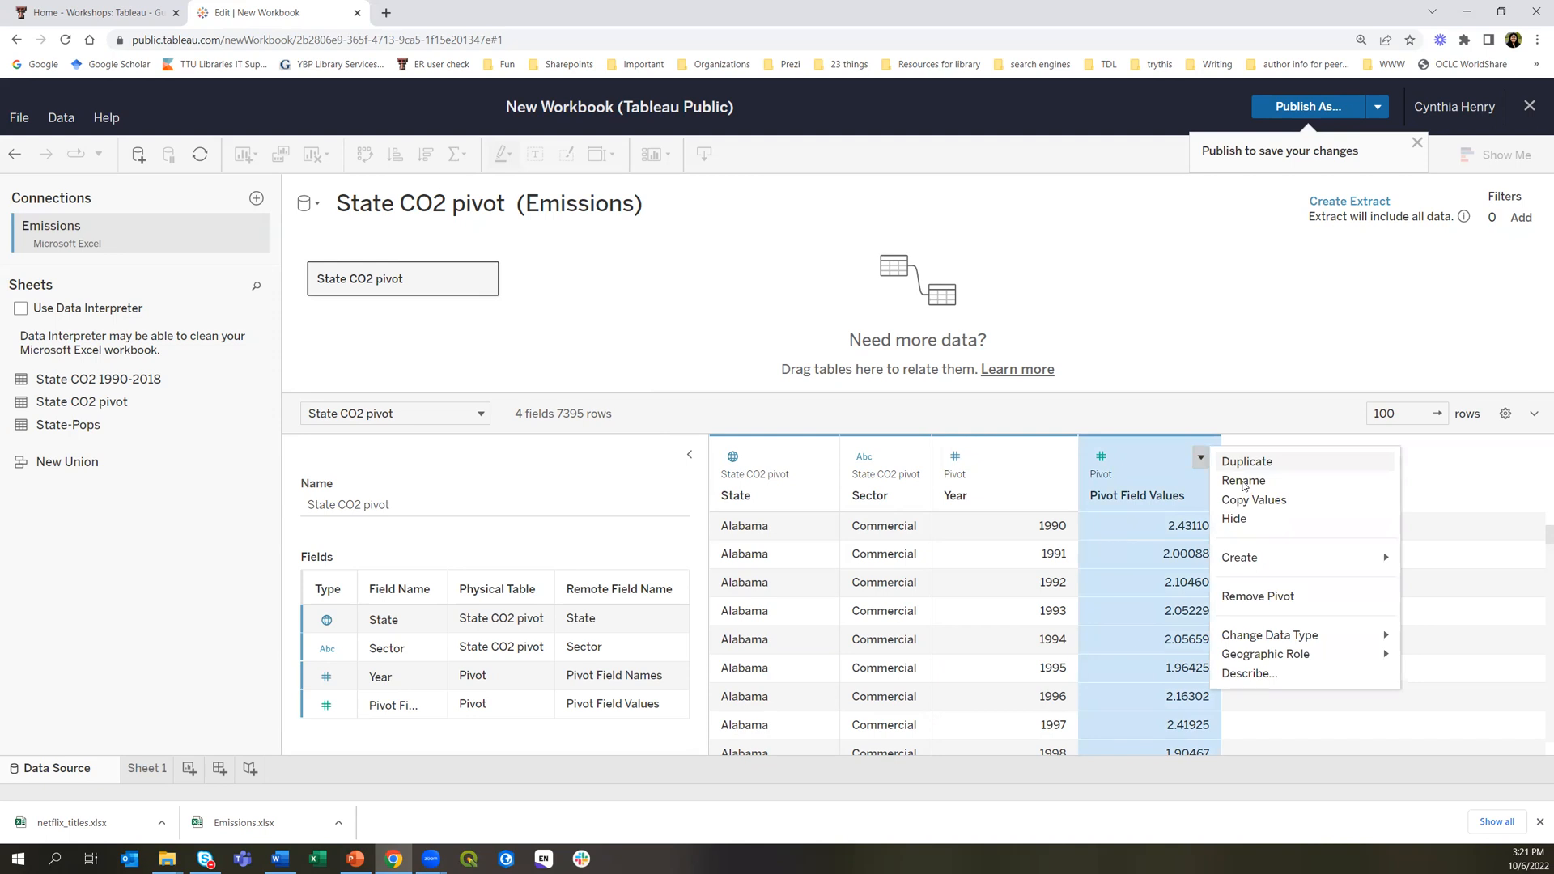
{"action": "left_click", "coordinate": [1244, 481]}
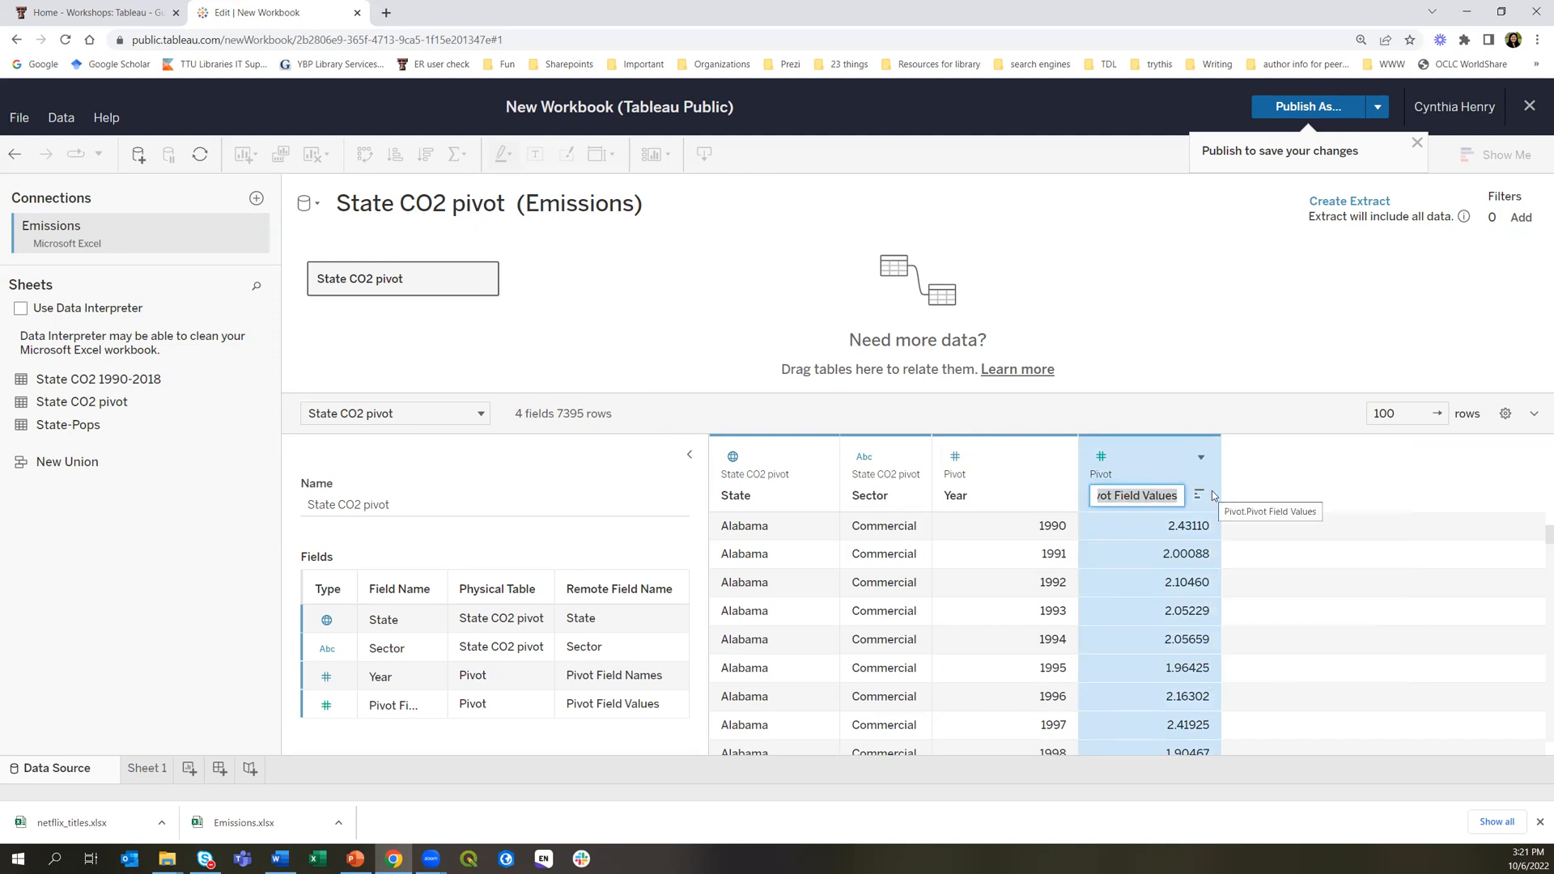
{"action": "type", "text": "Em"}
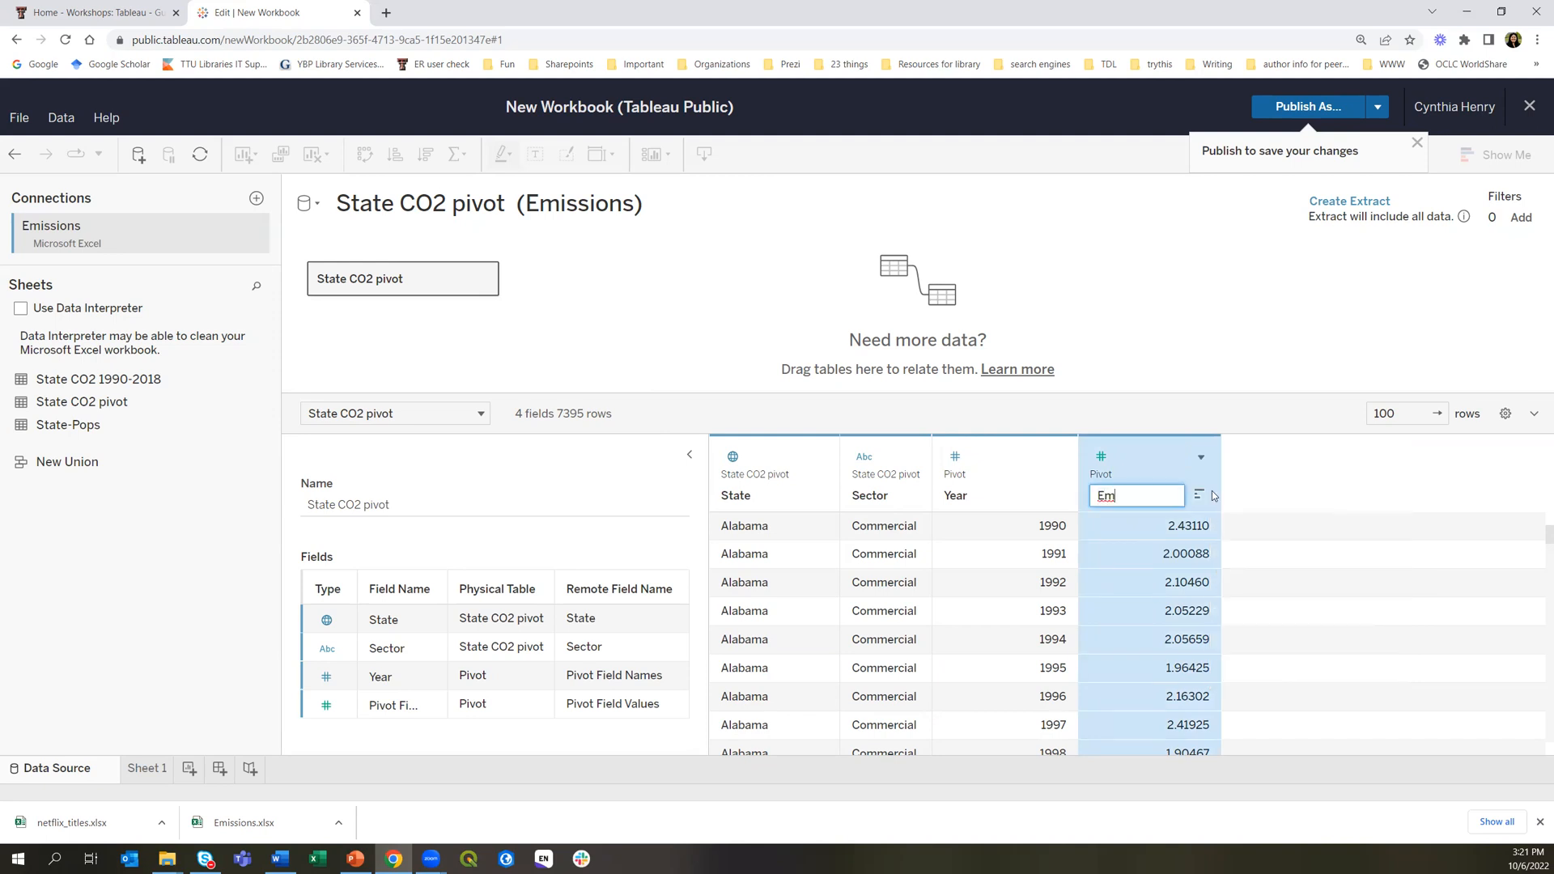
{"action": "type", "text": "isso"}
{"action": "type", "text": "ions"}
{"action": "key", "text": "Return"}
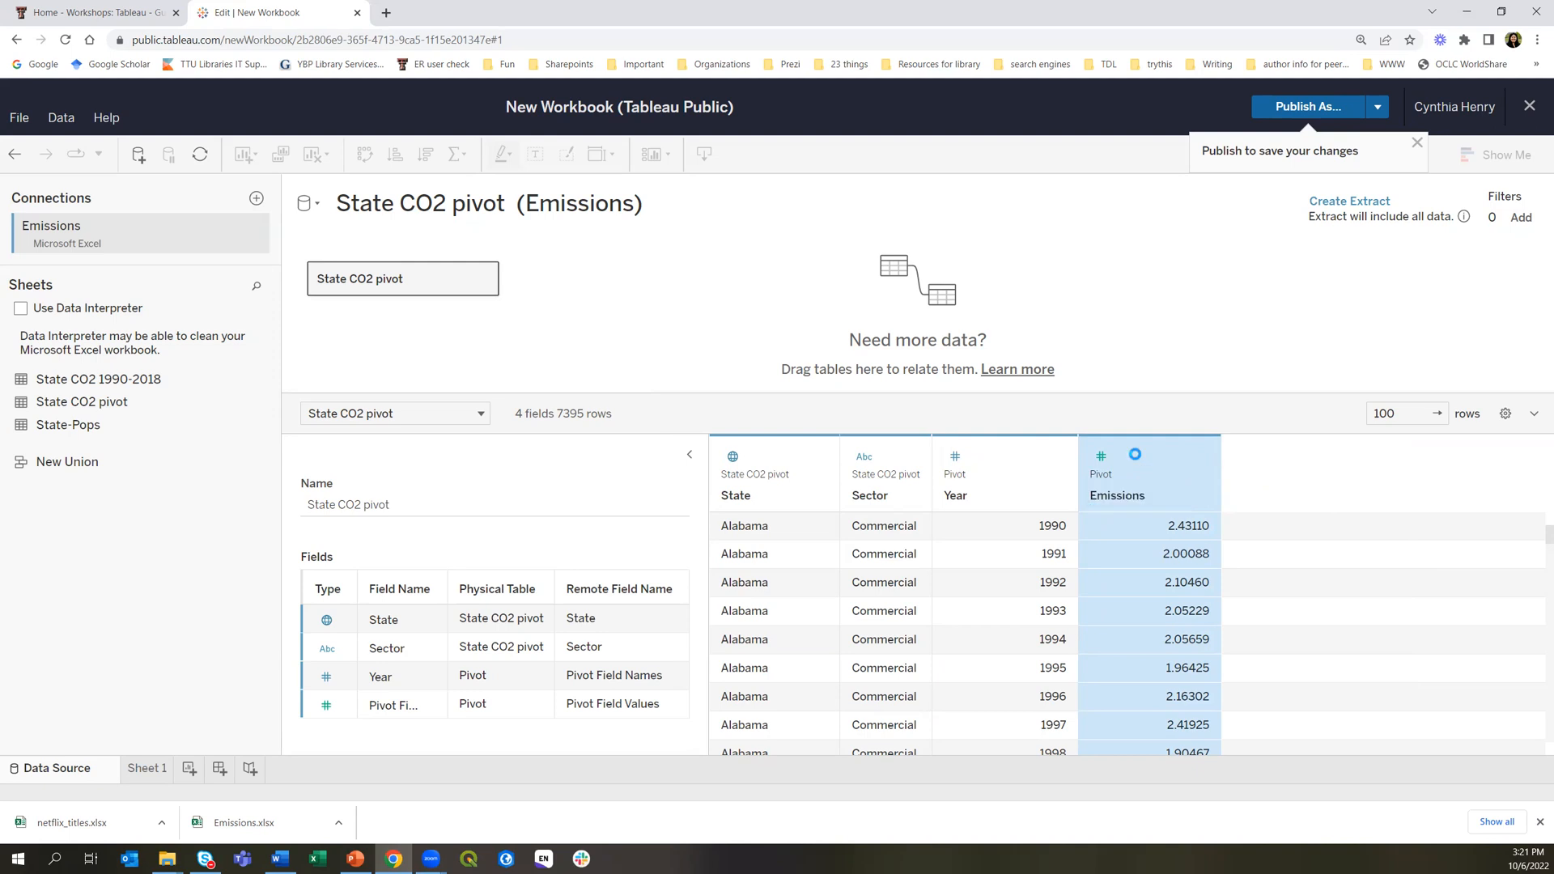
{"action": "left_click", "coordinate": [1141, 577]}
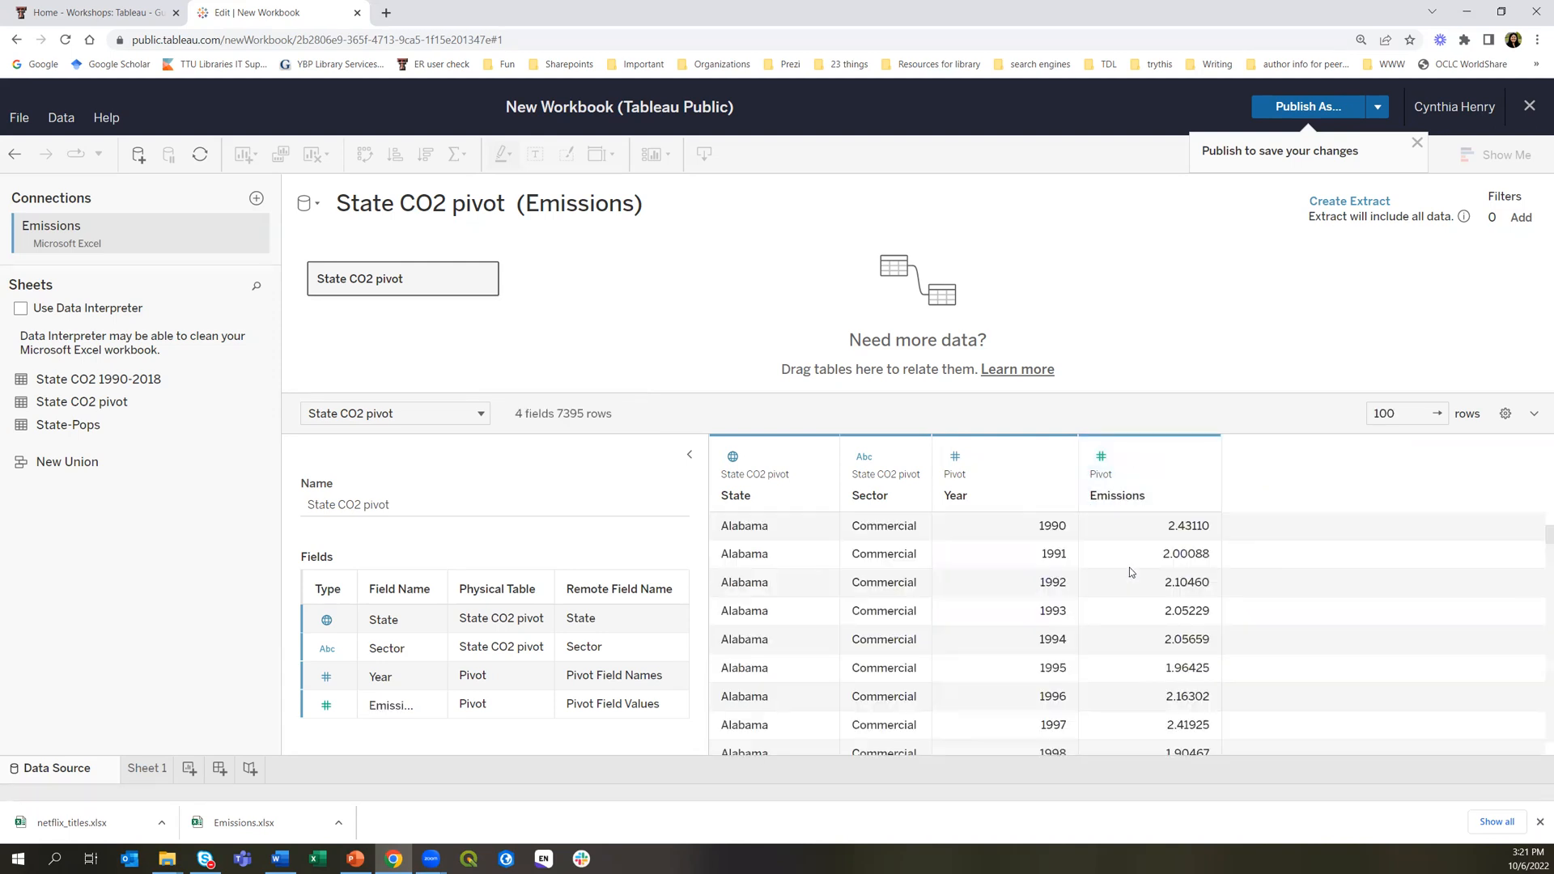
{"action": "left_click", "coordinate": [1103, 458]}
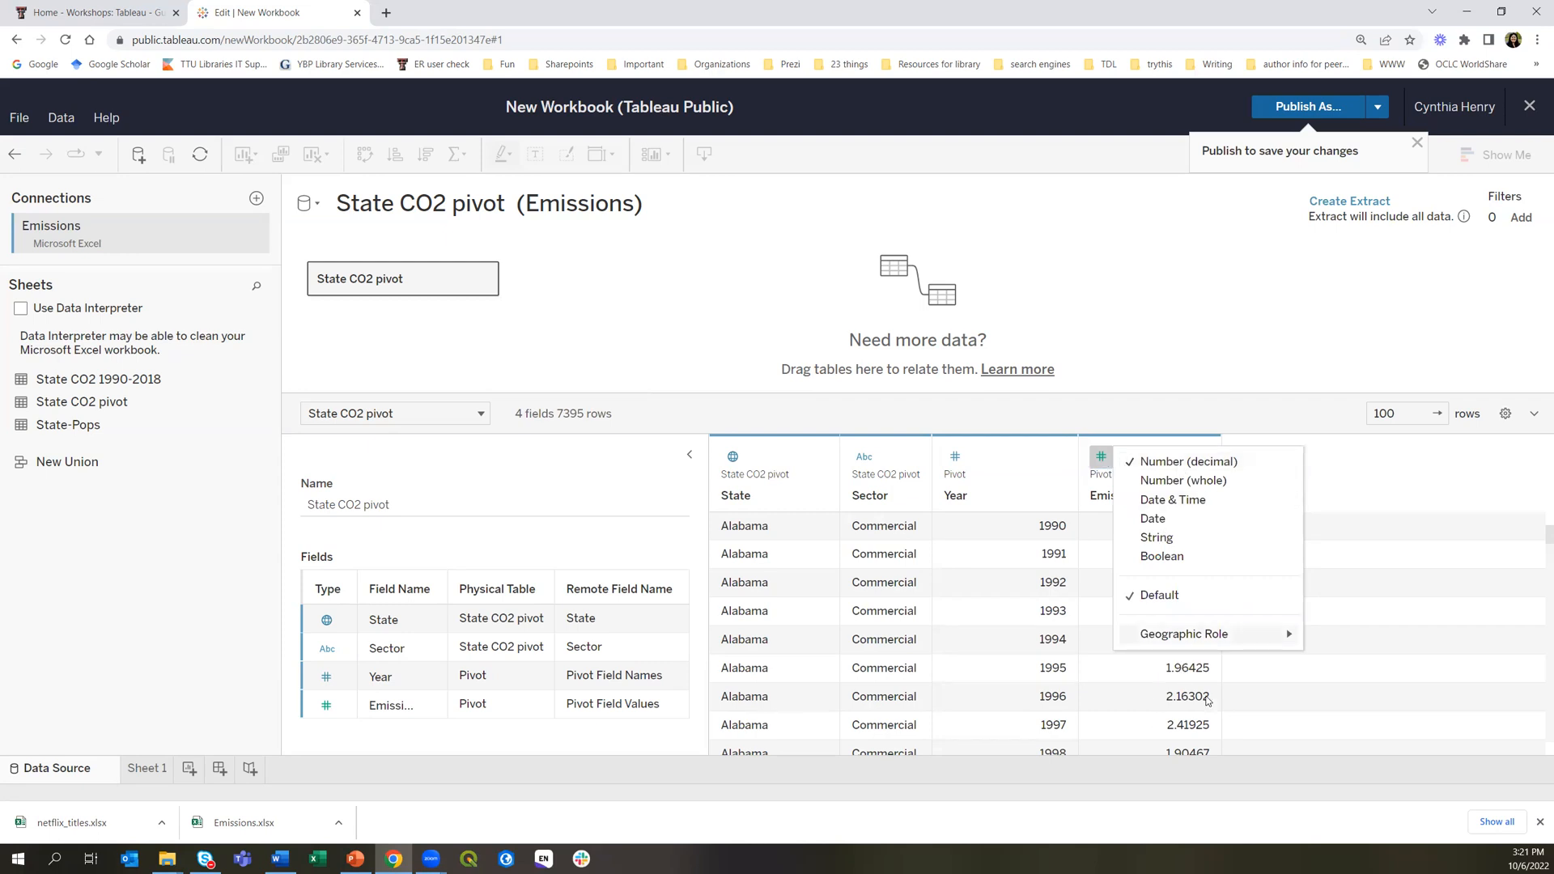
{"action": "left_click", "coordinate": [1104, 329]}
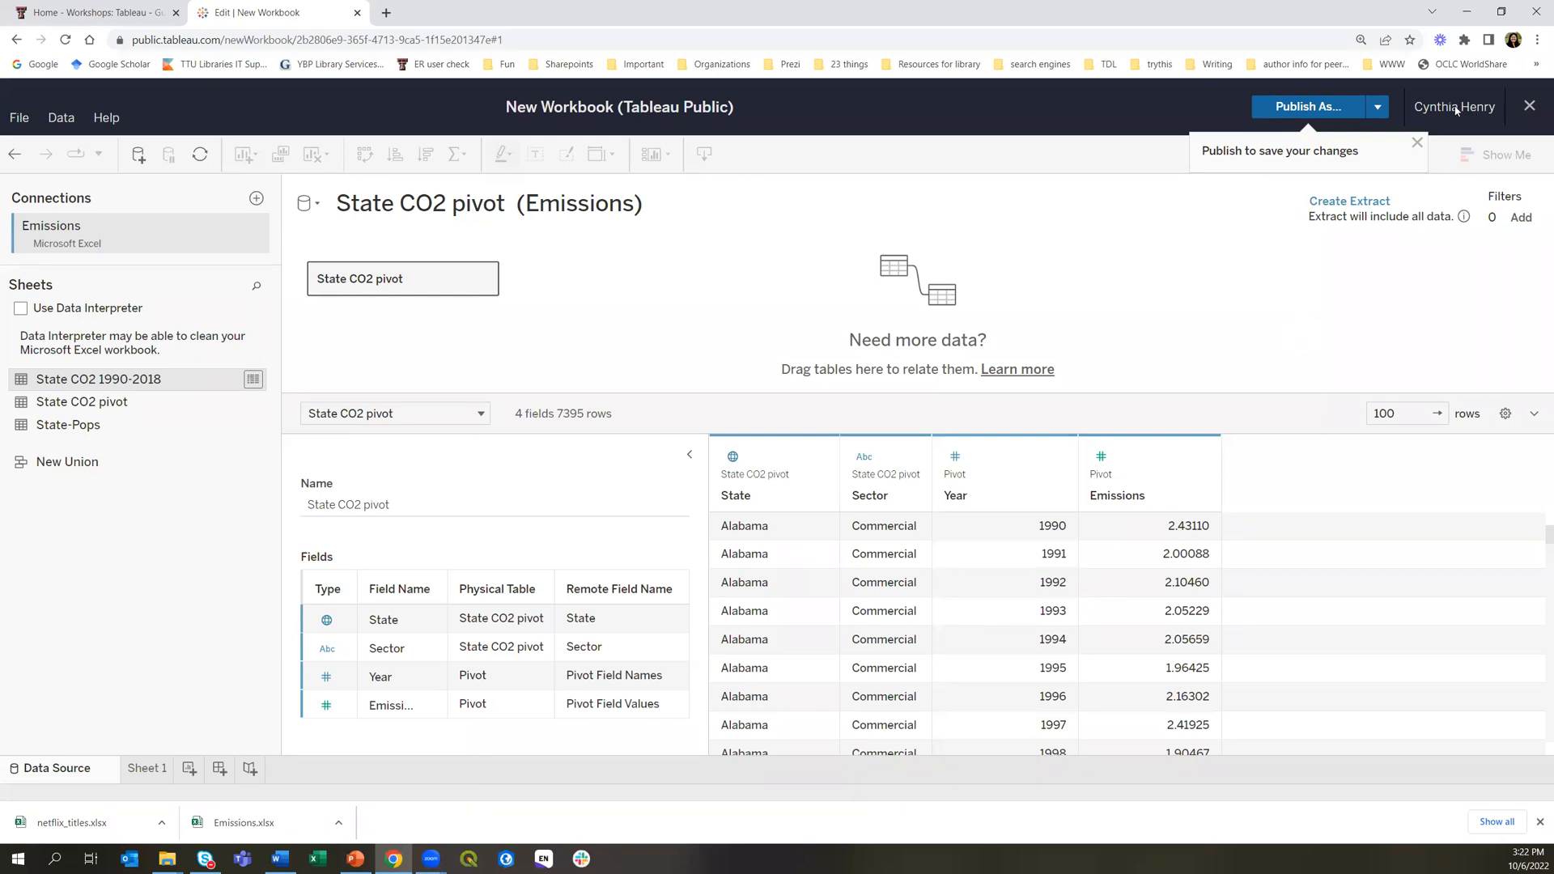
Publish the workbook under the name Test
{"action": "left_click", "coordinate": [1307, 112]}
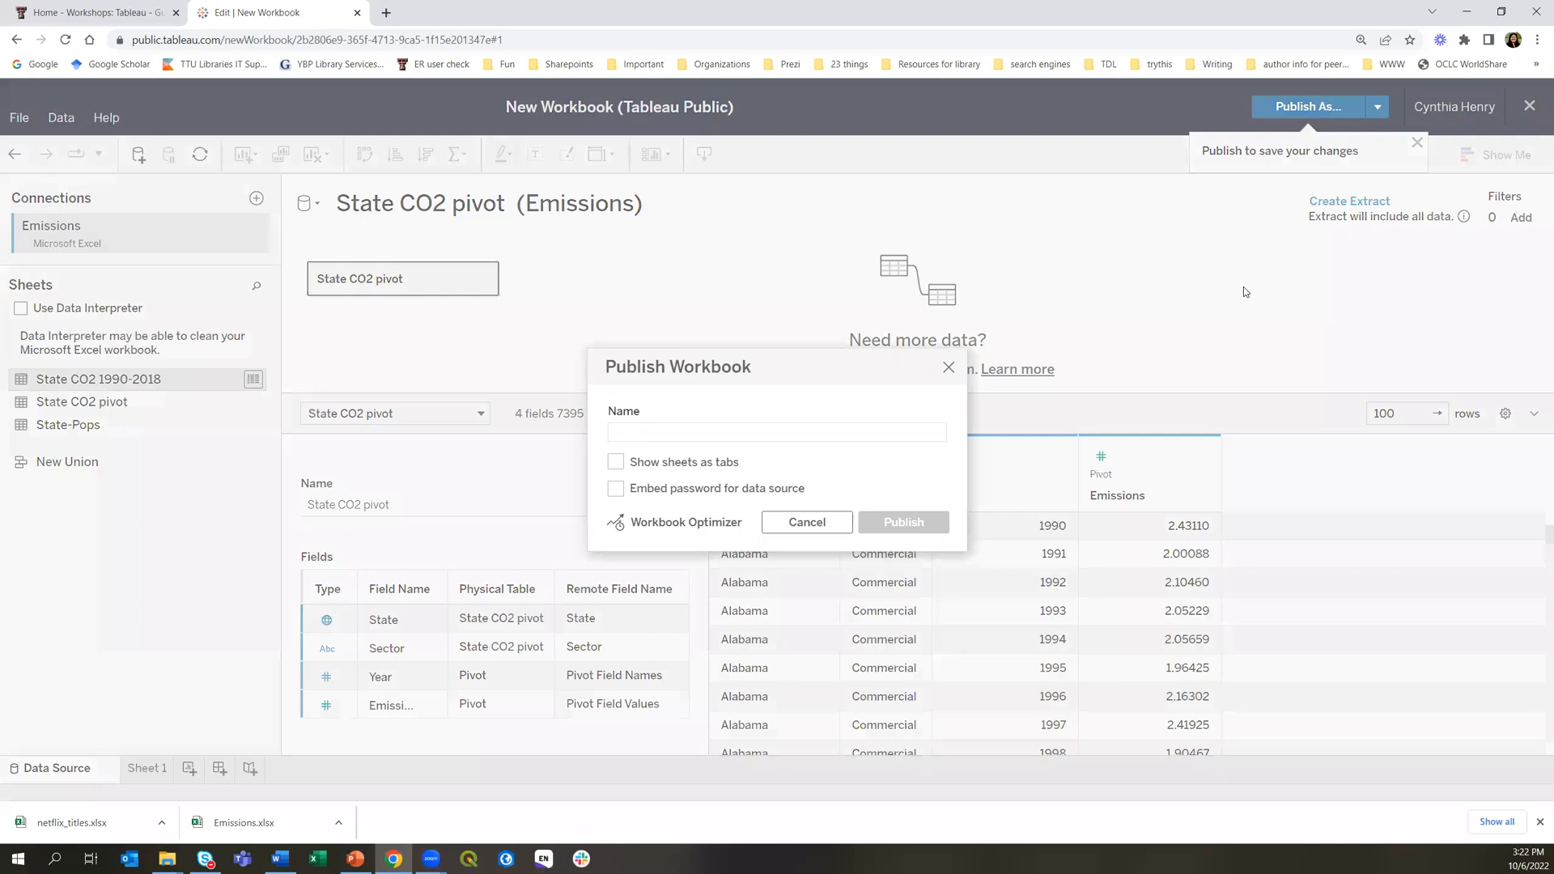
{"action": "type", "text": "Test"}
{"action": "left_click", "coordinate": [939, 523]}
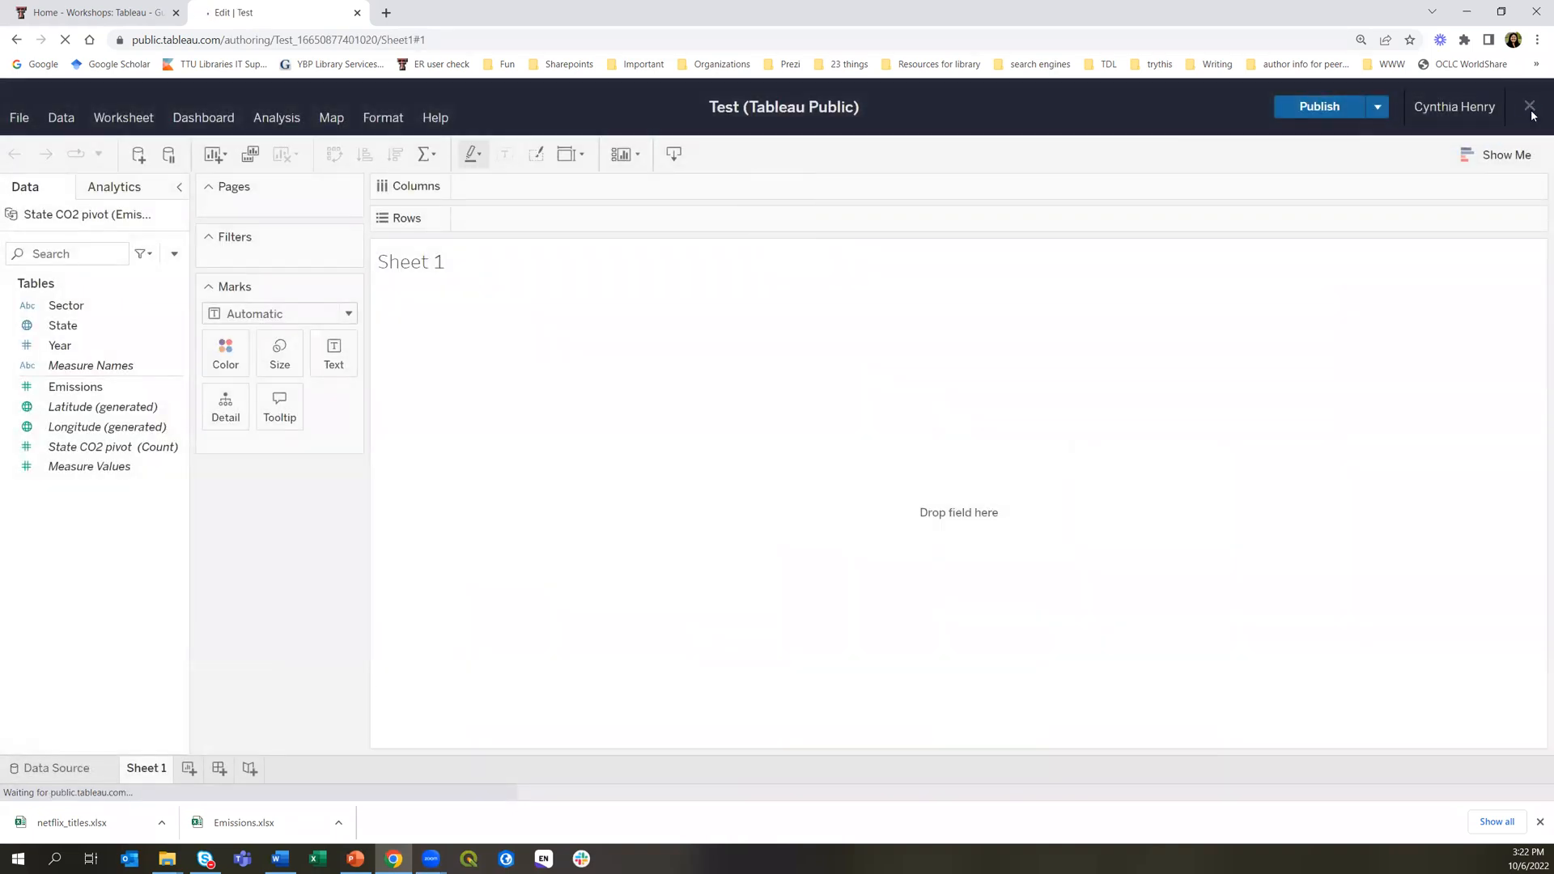
Close the Test workbook and start a new viz from the profile page
{"action": "left_click", "coordinate": [1531, 113]}
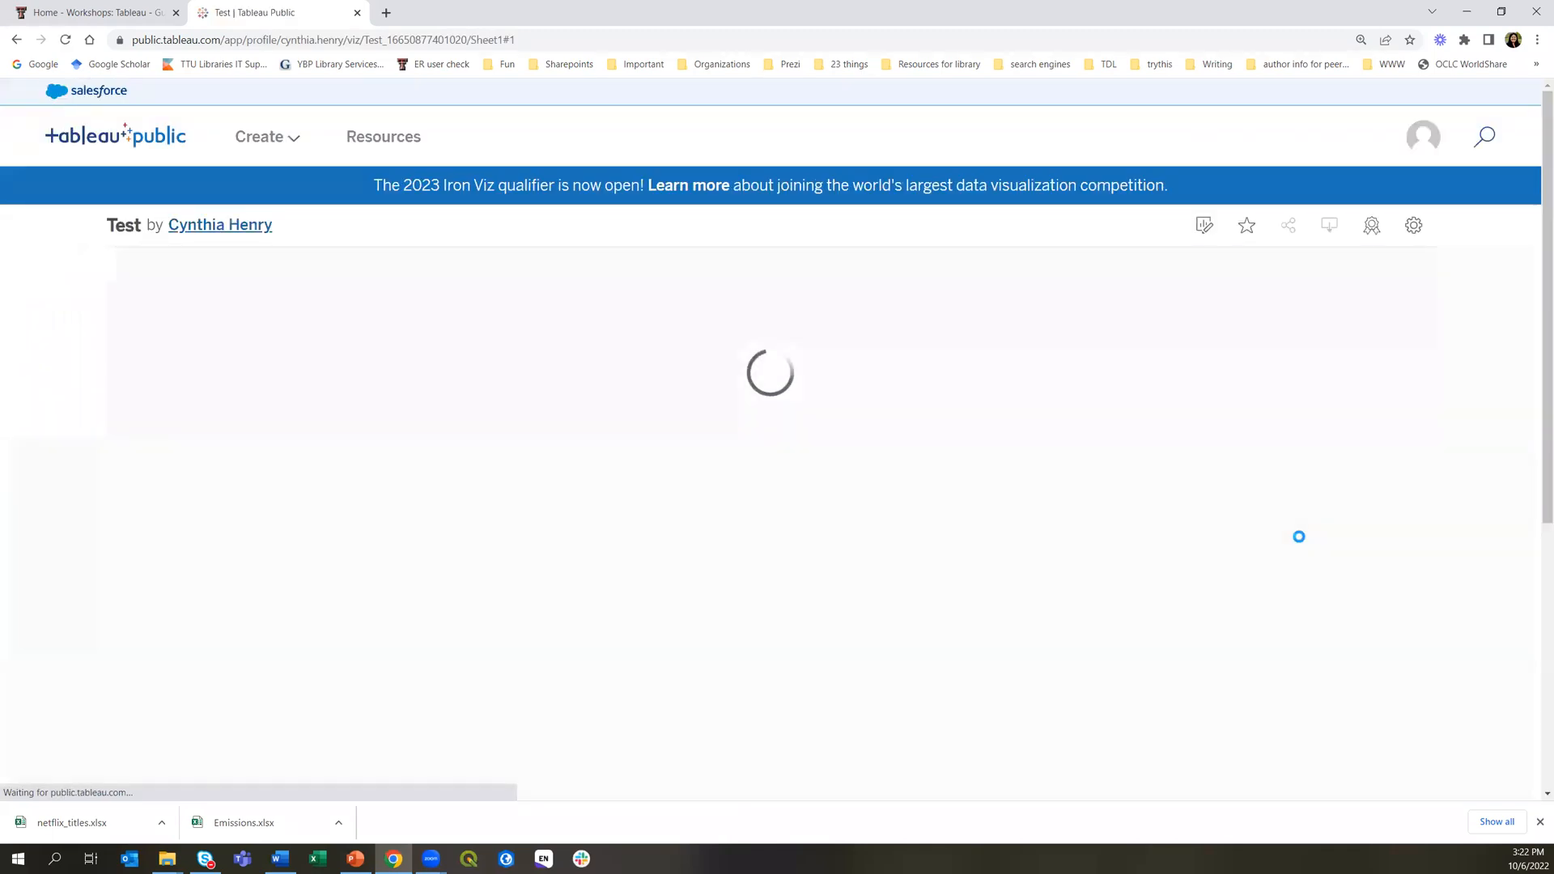
{"action": "left_click", "coordinate": [1418, 145]}
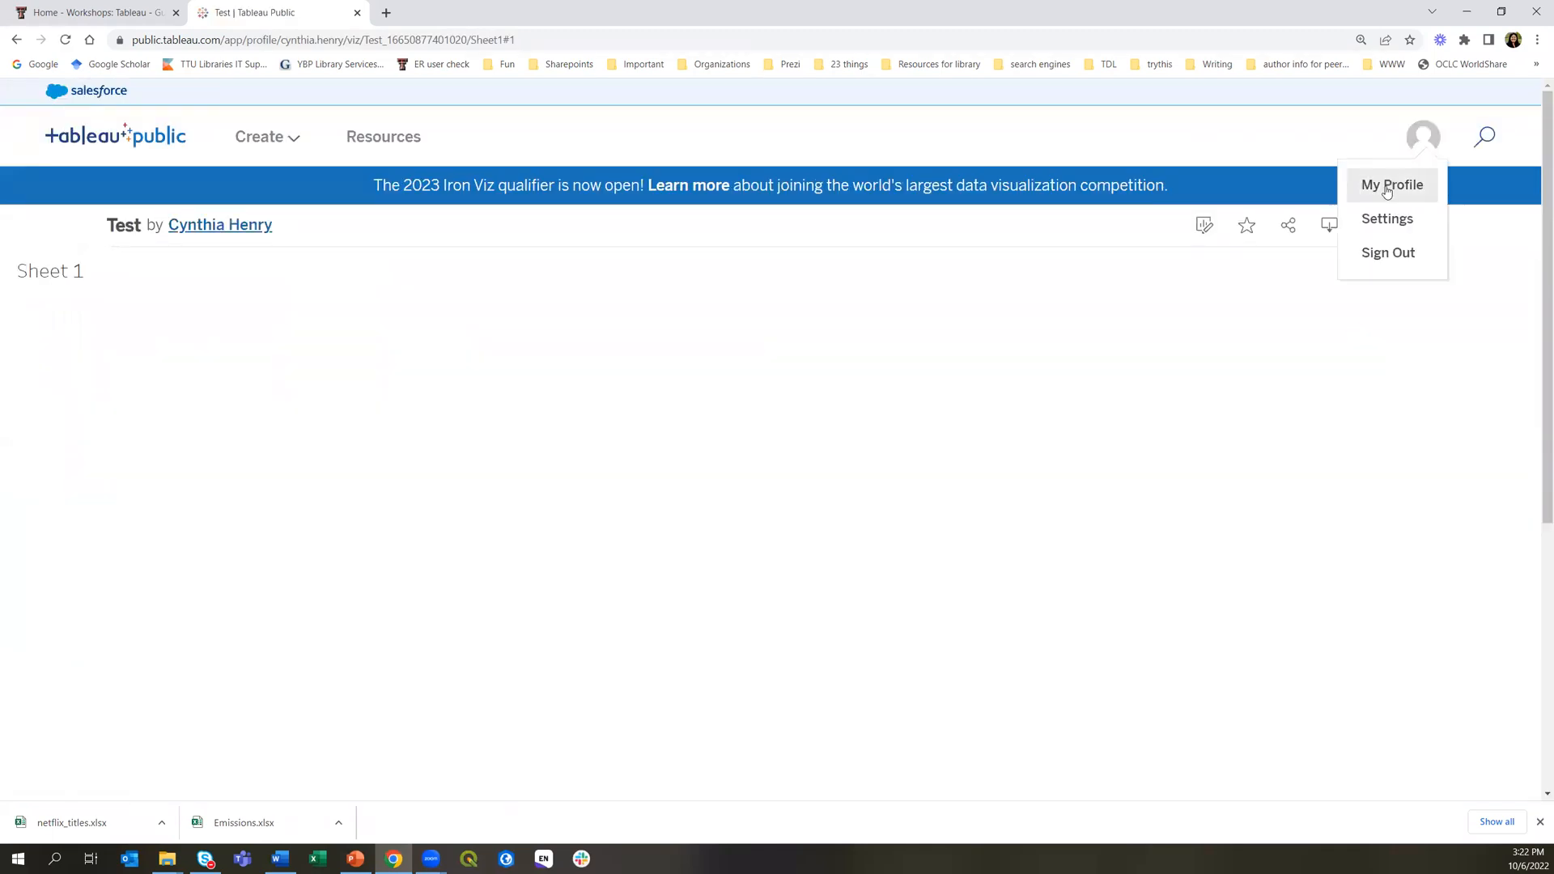
{"action": "left_click", "coordinate": [1386, 188]}
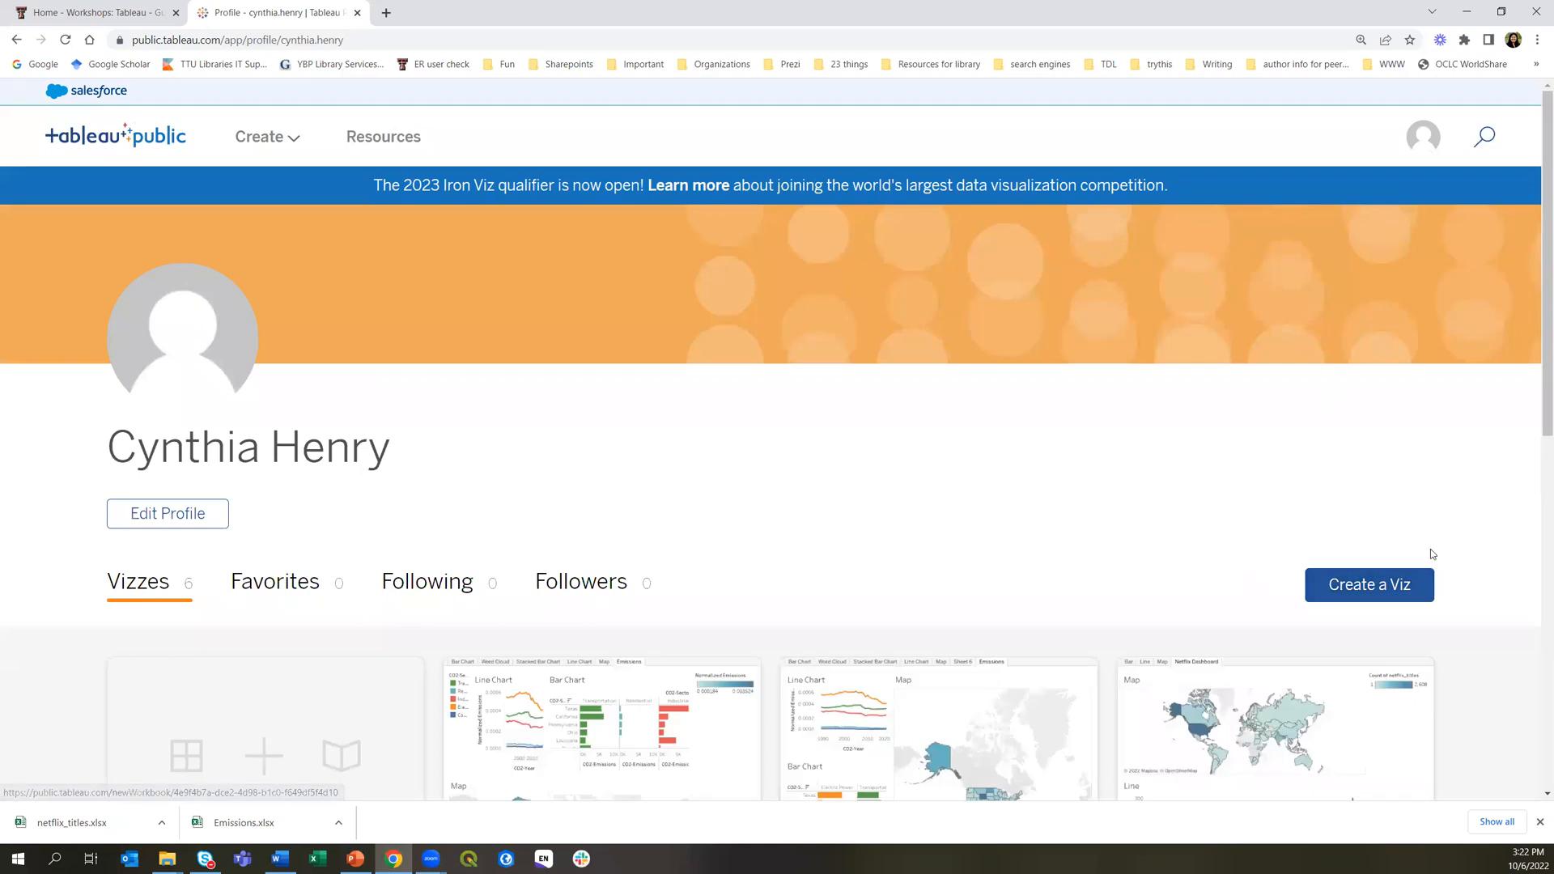
{"action": "left_click", "coordinate": [1361, 593]}
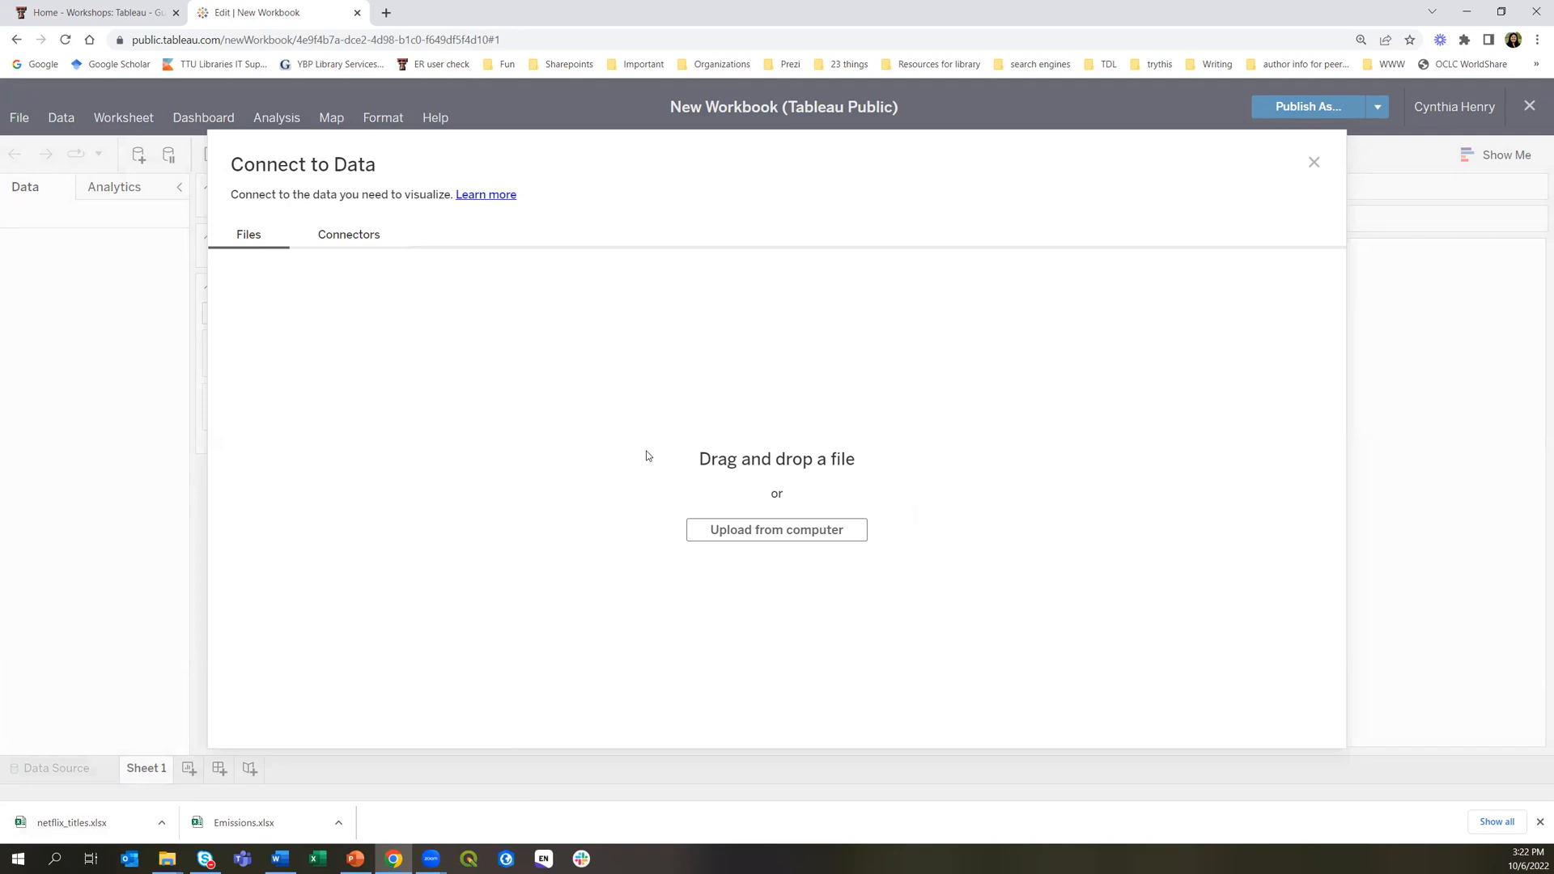
Look at the available data connectors, then upload netflix_titles.xlsx as the new workbook's data source
{"action": "left_click", "coordinate": [366, 239]}
{"action": "left_click", "coordinate": [366, 239]}
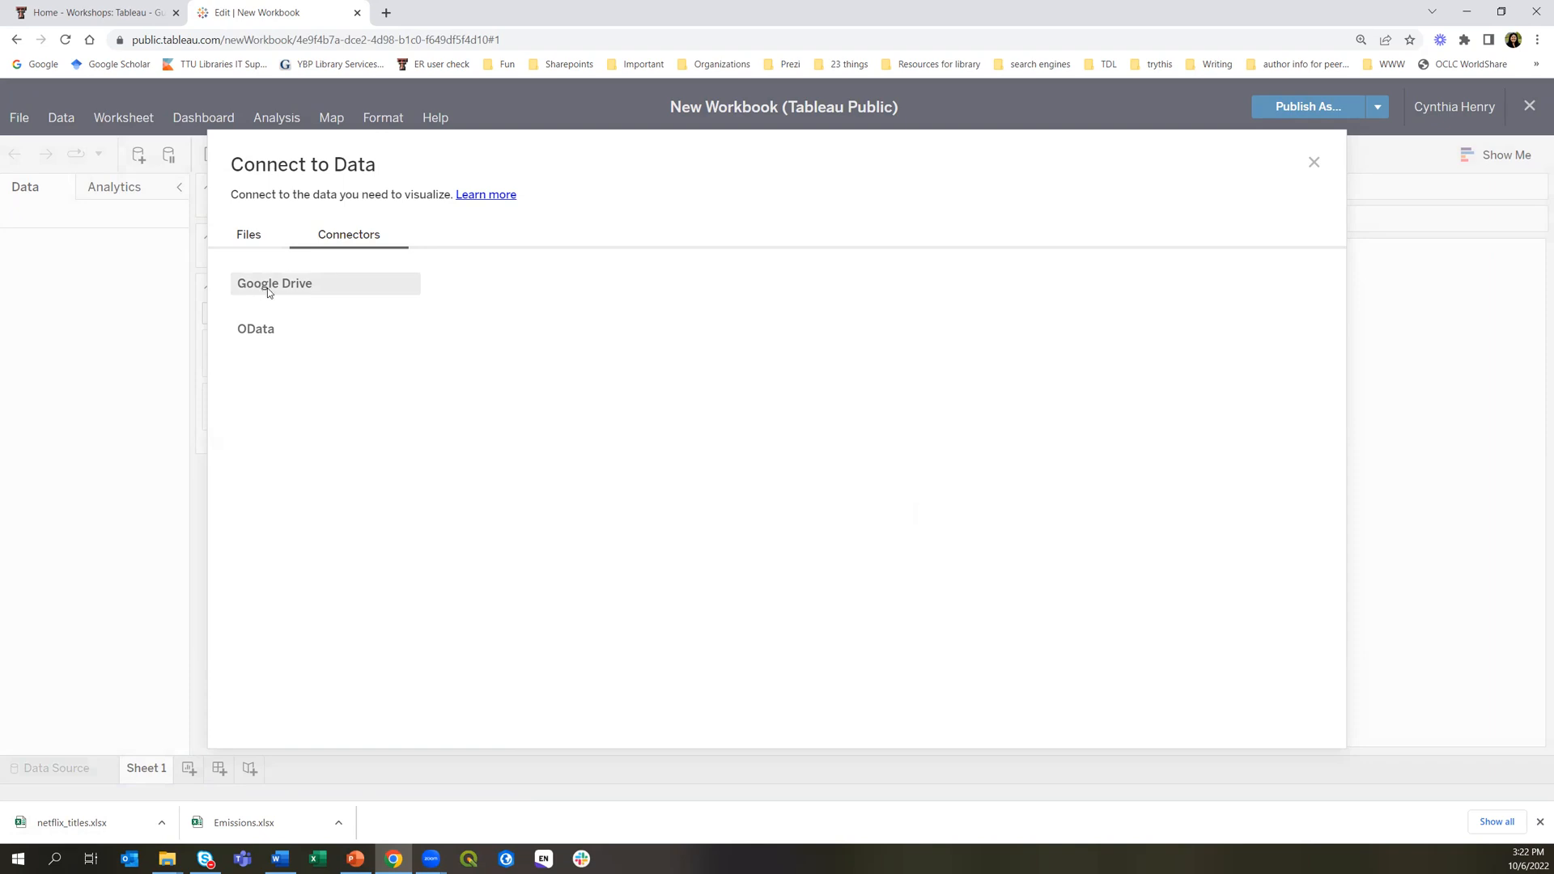
{"action": "left_click", "coordinate": [259, 241]}
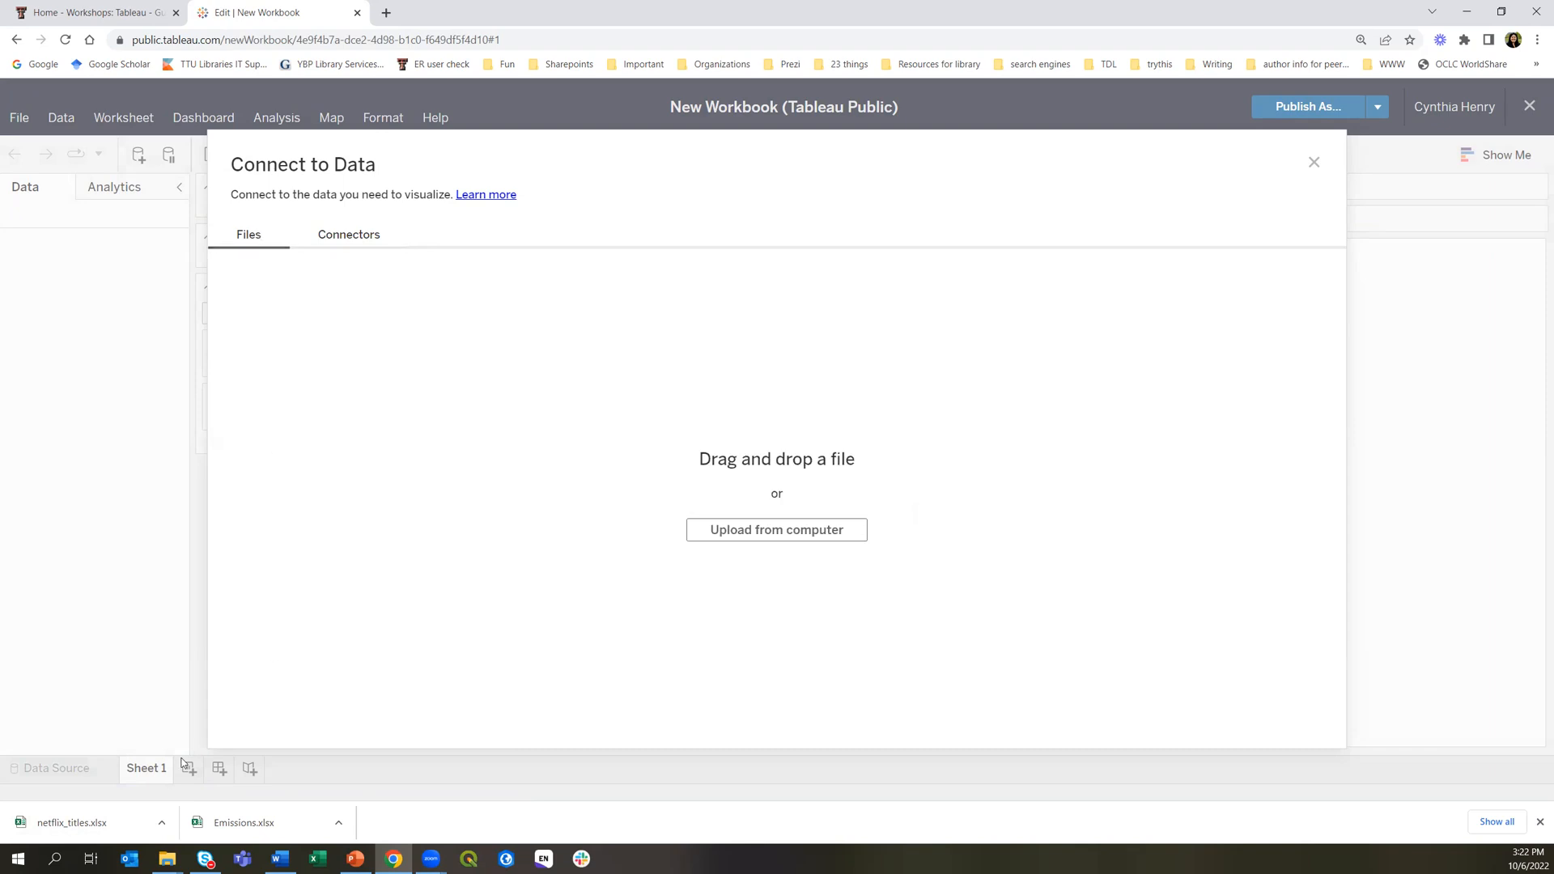
{"action": "left_click_drag", "start_coordinate": [99, 822], "coordinate": [608, 442]}
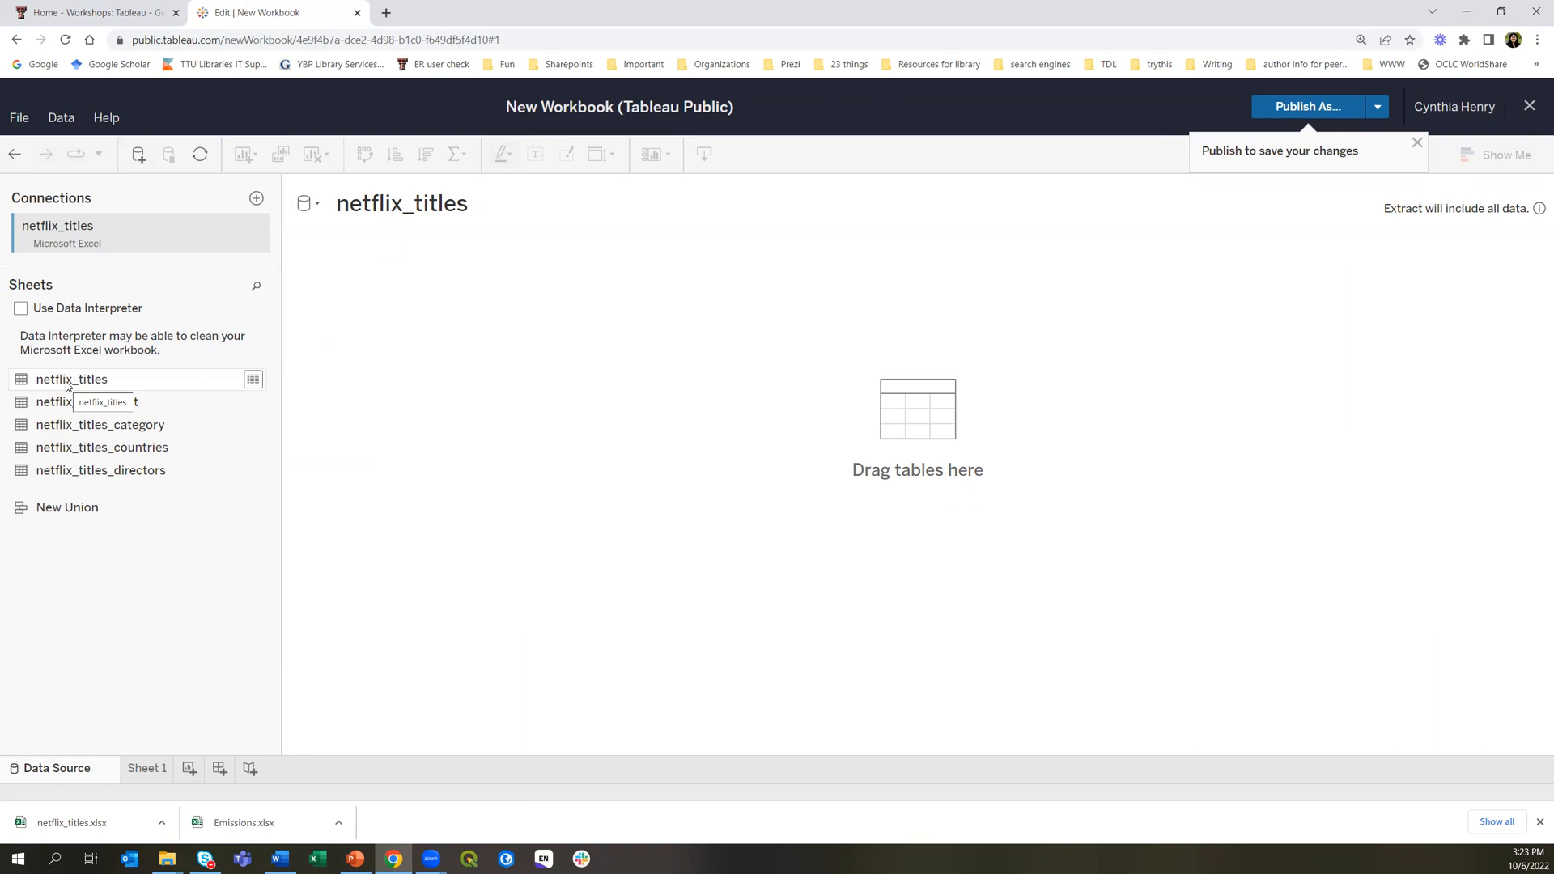
Add the netflix_titles sheet to the data source canvas, enlarge the data preview area and load its rows
{"action": "left_click_drag", "start_coordinate": [67, 384], "coordinate": [406, 350]}
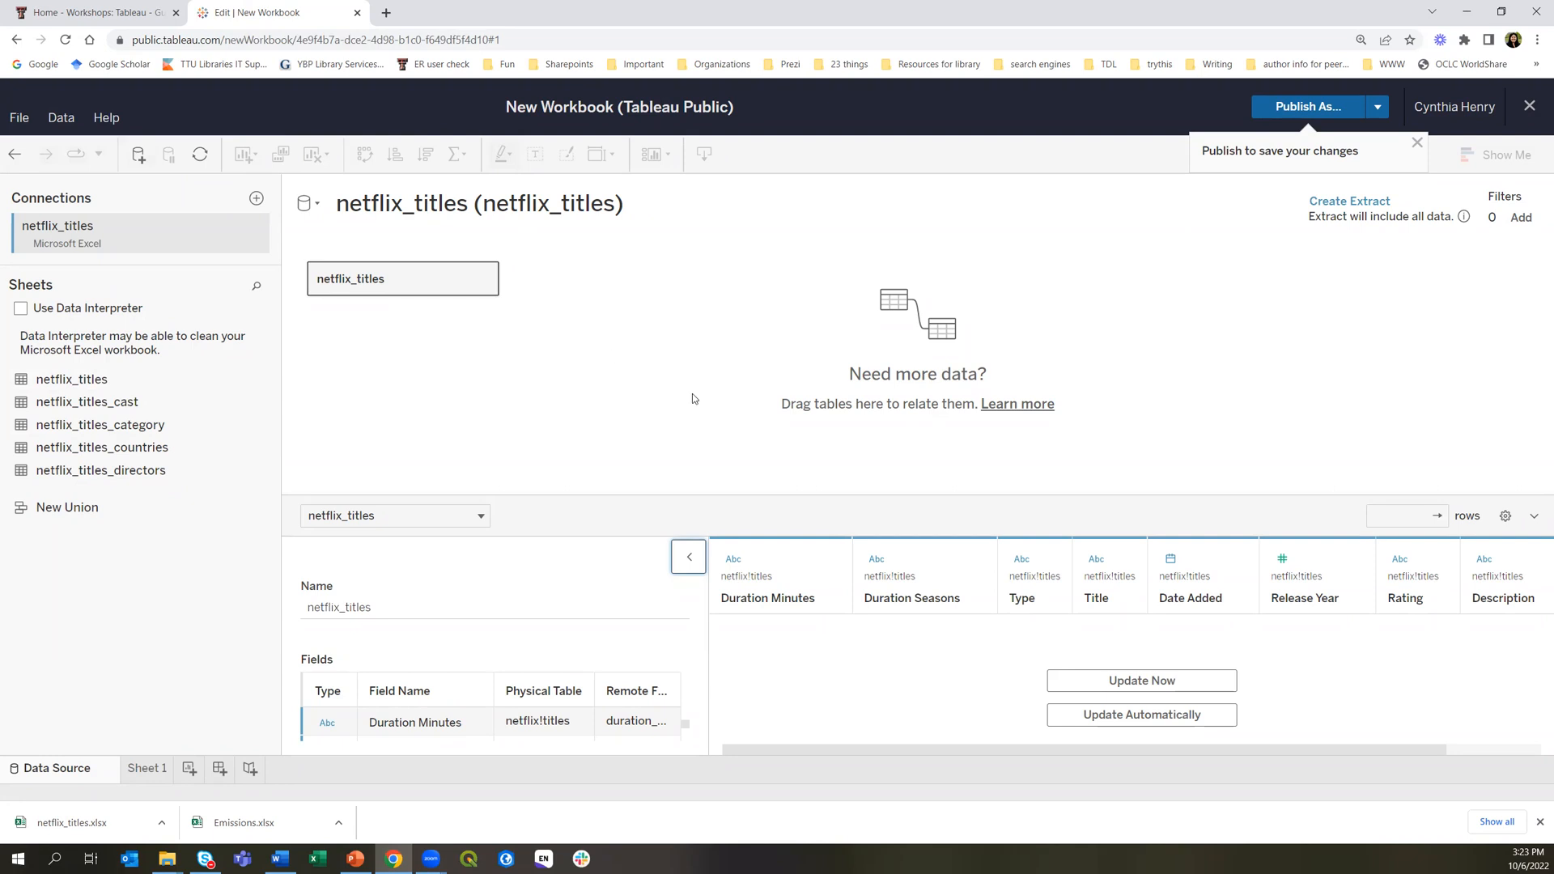
{"action": "left_click_drag", "start_coordinate": [742, 495], "coordinate": [736, 392]}
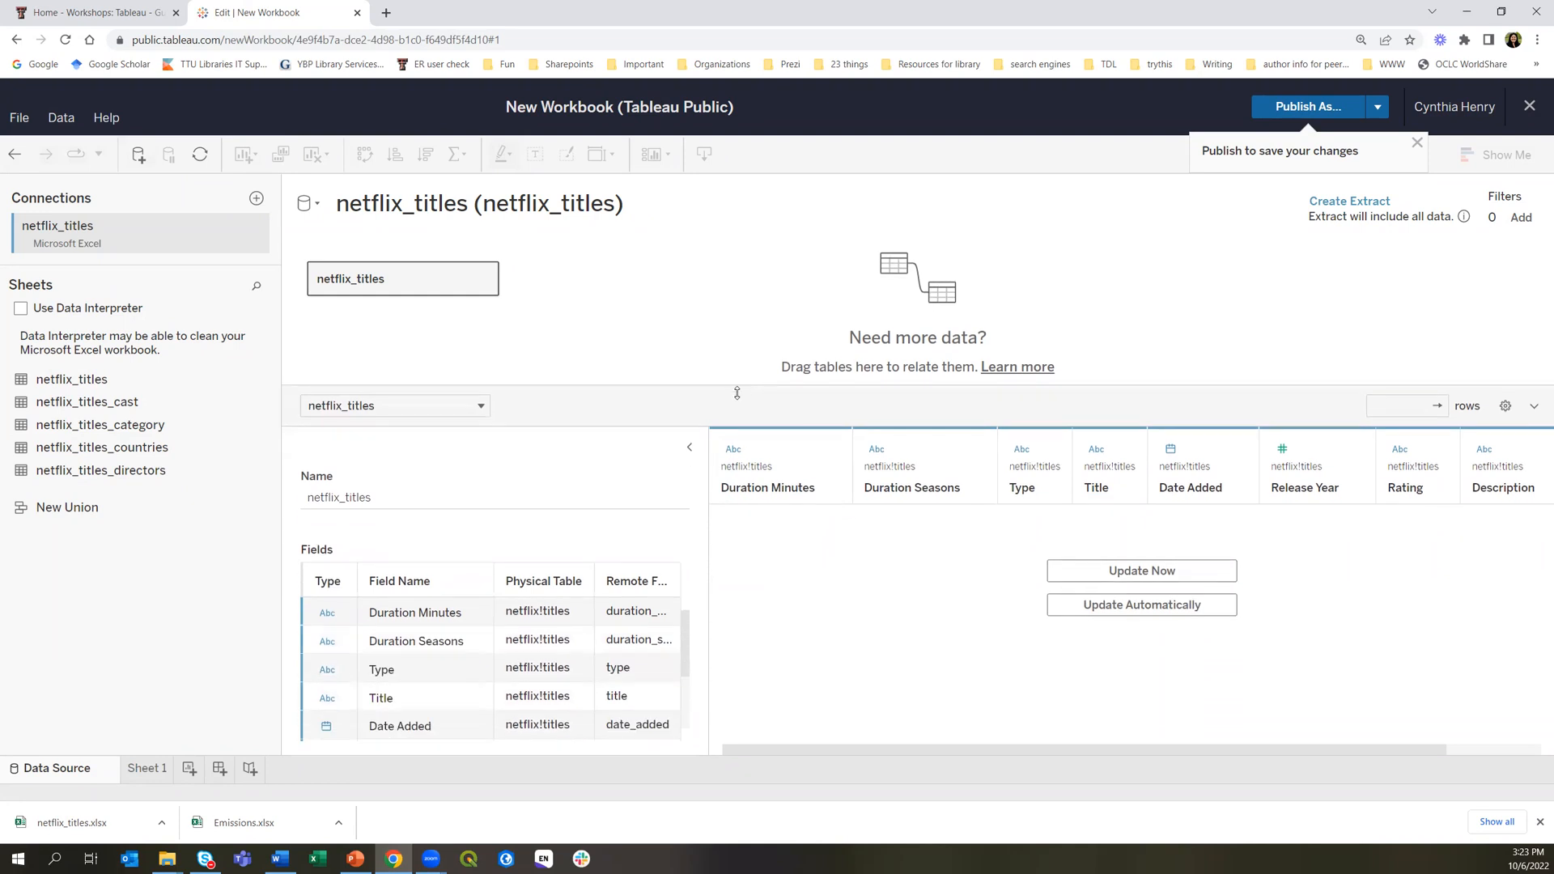
{"action": "left_click", "coordinate": [1162, 576]}
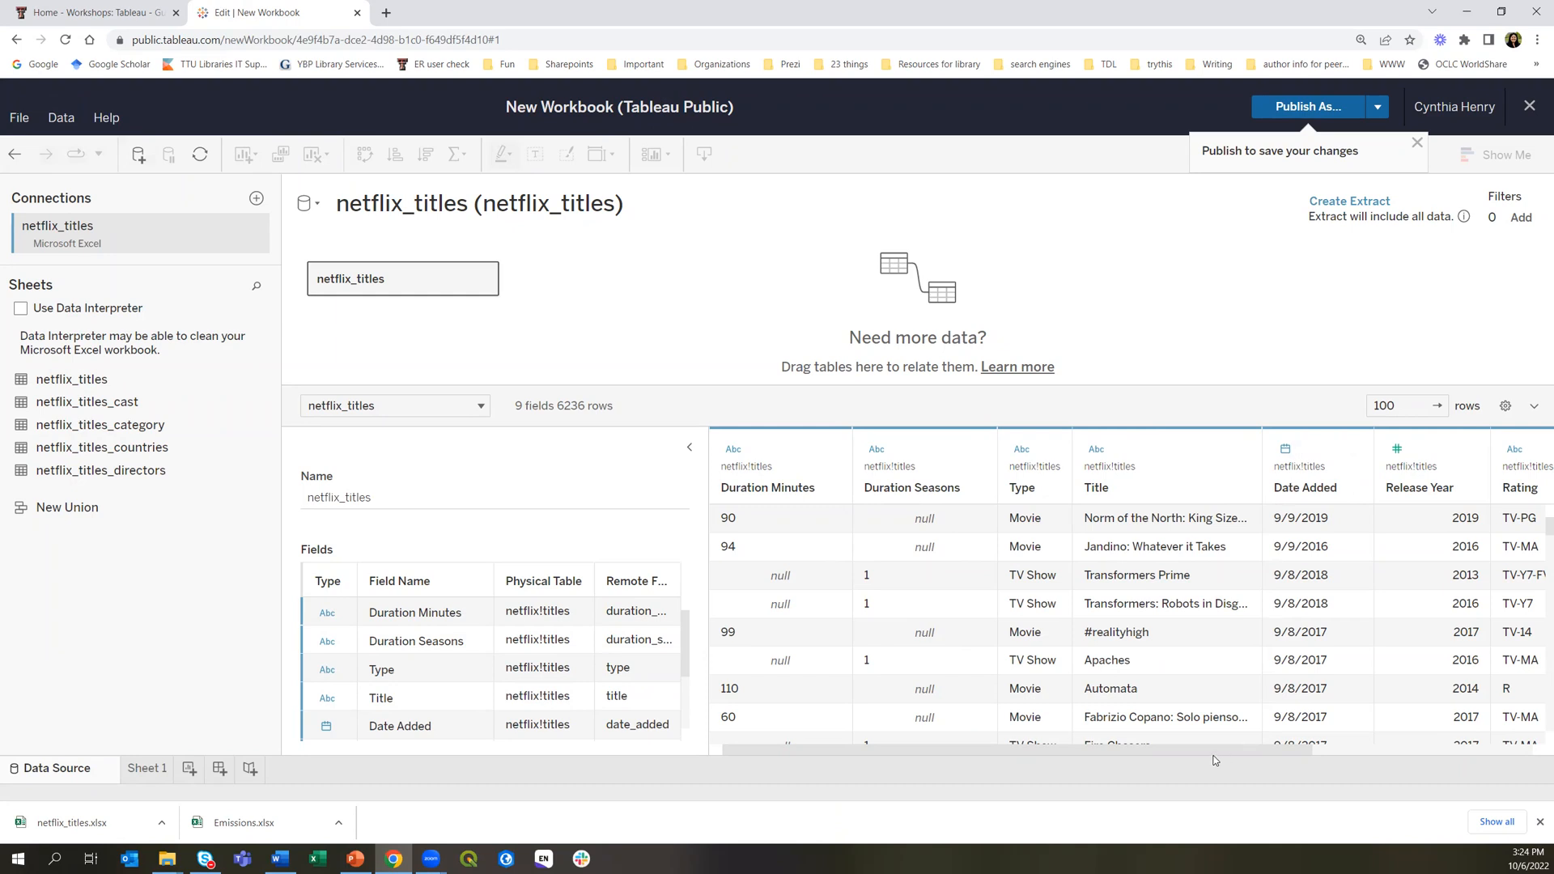
Examine the remaining netflix_titles columns through Show Id and check the data type options of Release Year
{"action": "left_click_drag", "start_coordinate": [1268, 750], "coordinate": [1418, 755]}
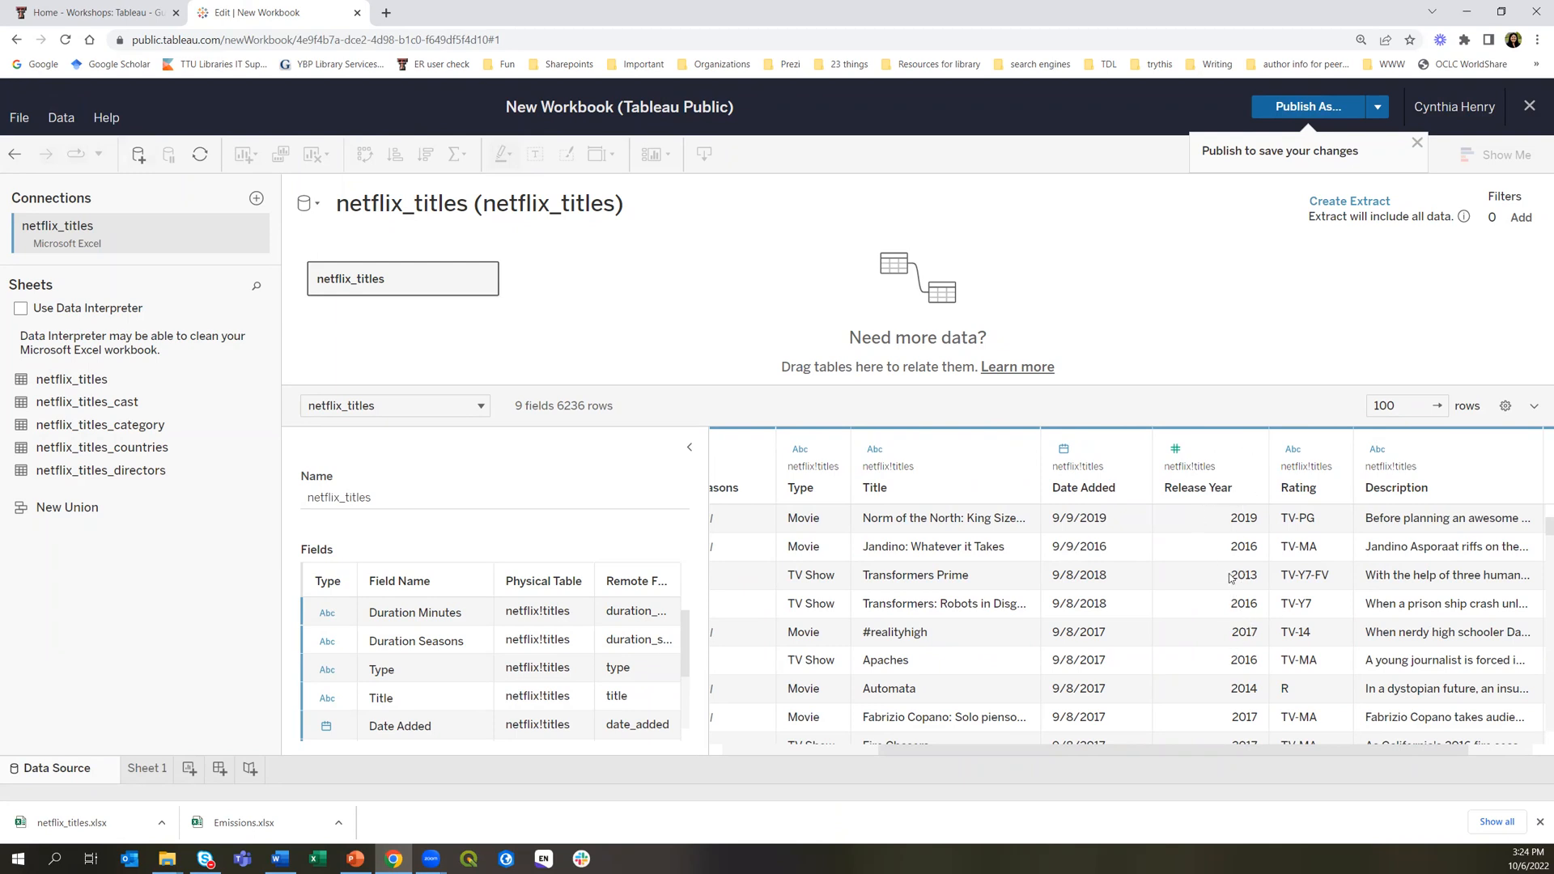
{"action": "left_click", "coordinate": [1174, 456]}
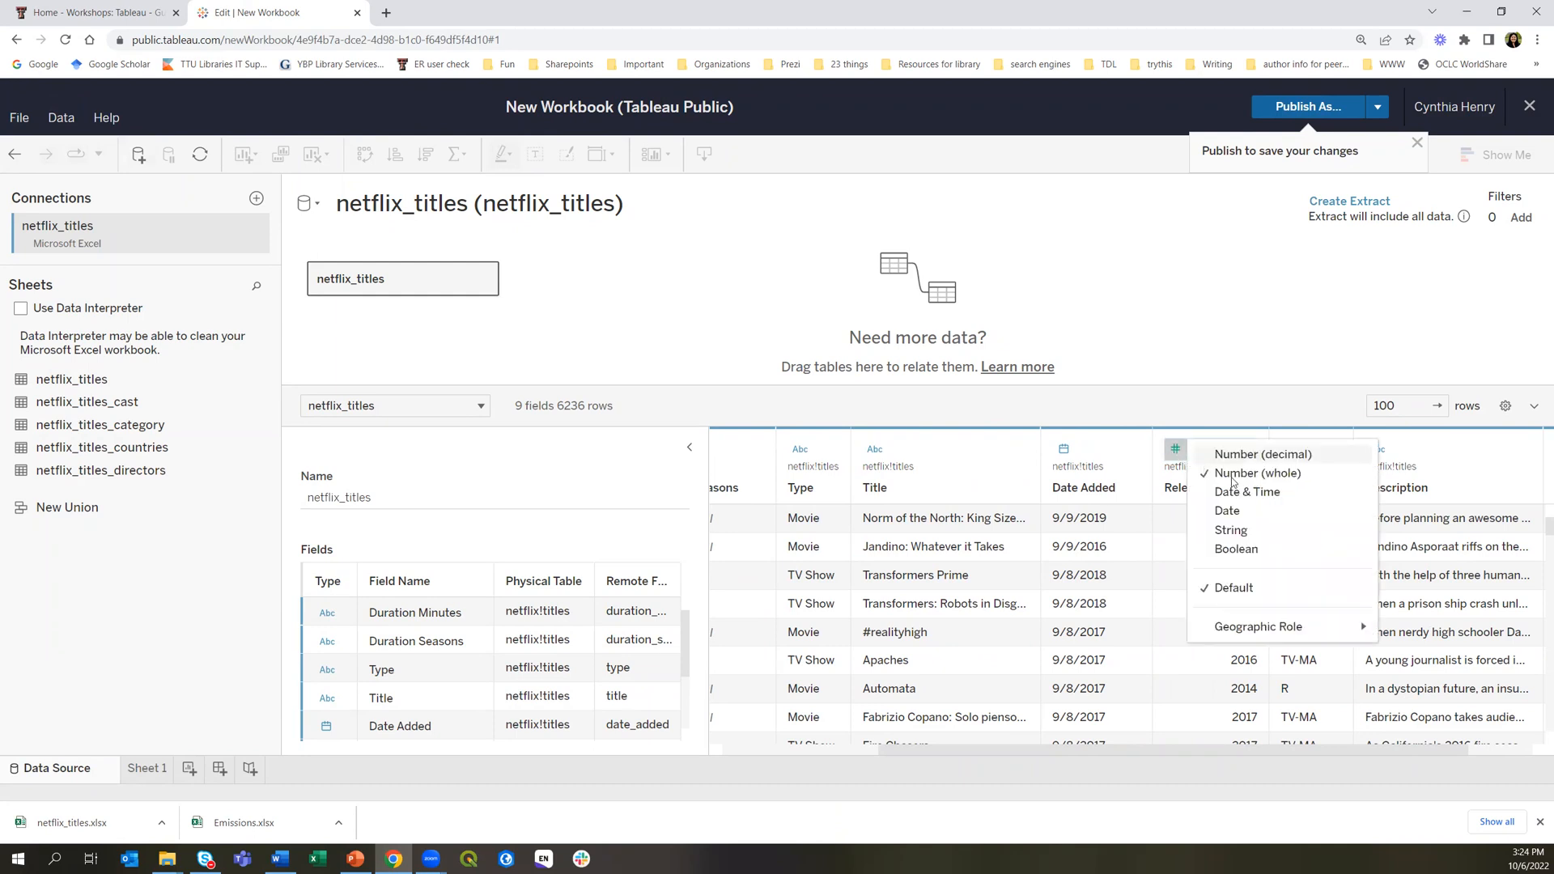
{"action": "left_click", "coordinate": [1180, 665]}
{"action": "left_click_drag", "start_coordinate": [1291, 750], "coordinate": [1442, 762]}
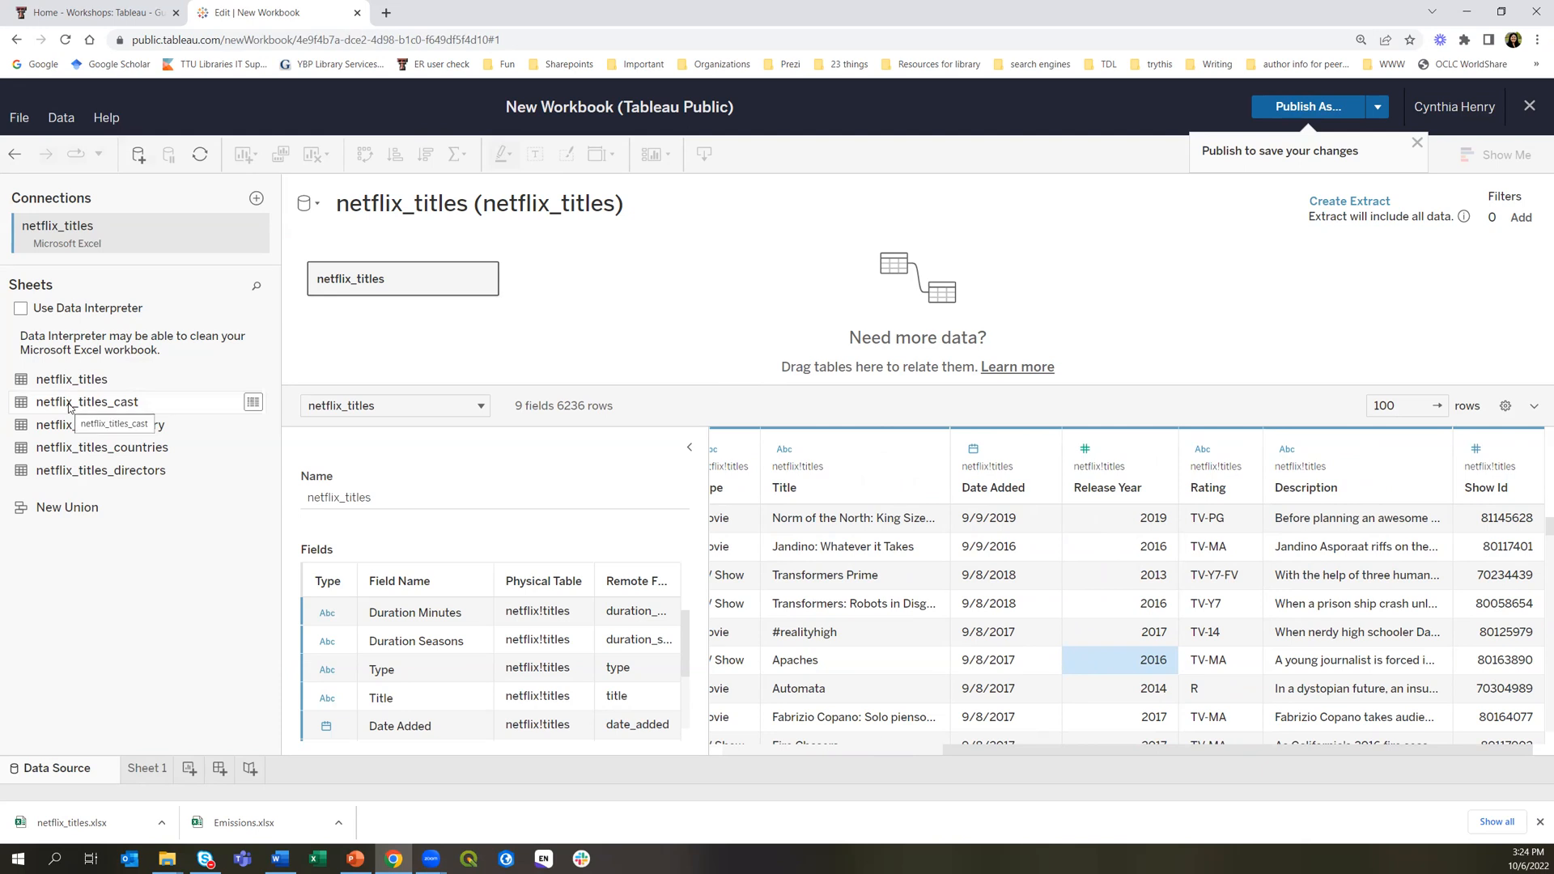
Relate the netflix_titles_cast sheet to netflix_titles, load its preview and enlarge the canvas area
{"action": "left_click_drag", "start_coordinate": [70, 406], "coordinate": [568, 281]}
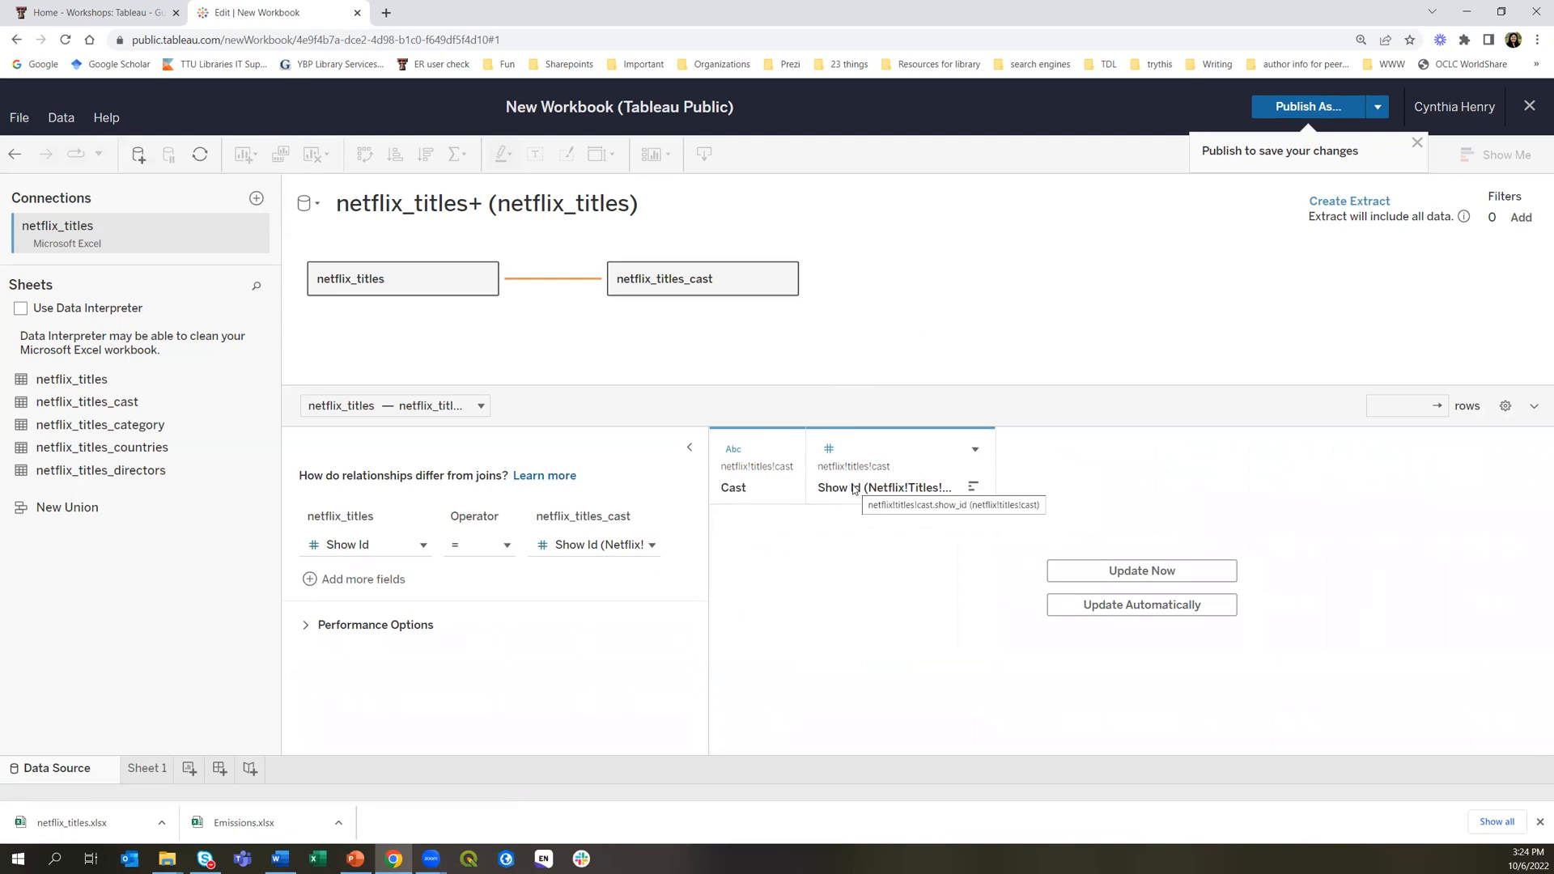
{"action": "left_click", "coordinate": [1078, 574]}
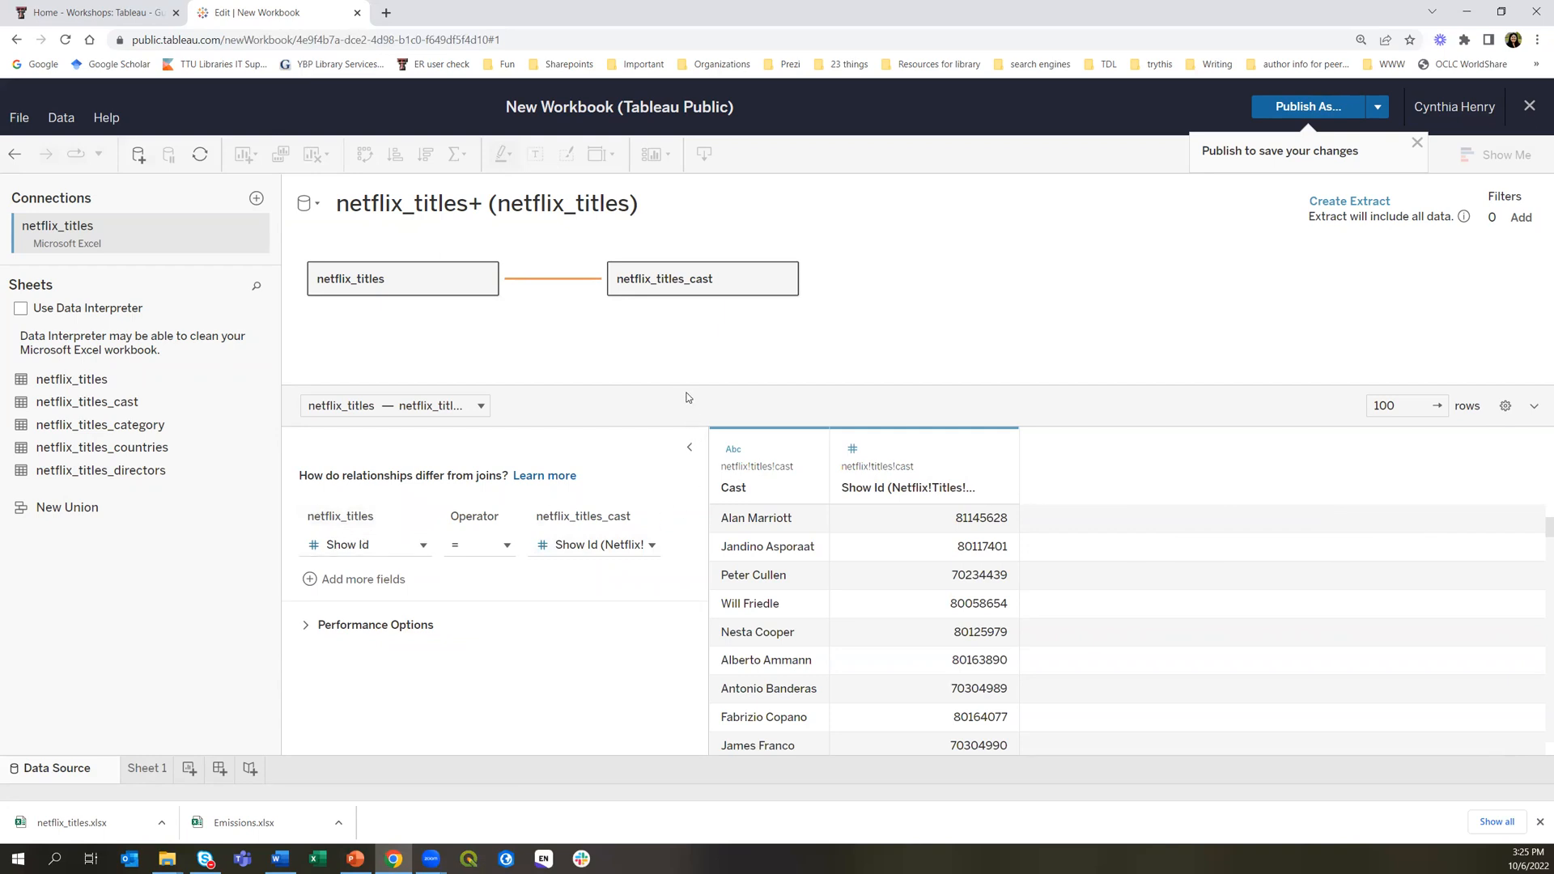
{"action": "left_click_drag", "start_coordinate": [685, 384], "coordinate": [683, 509]}
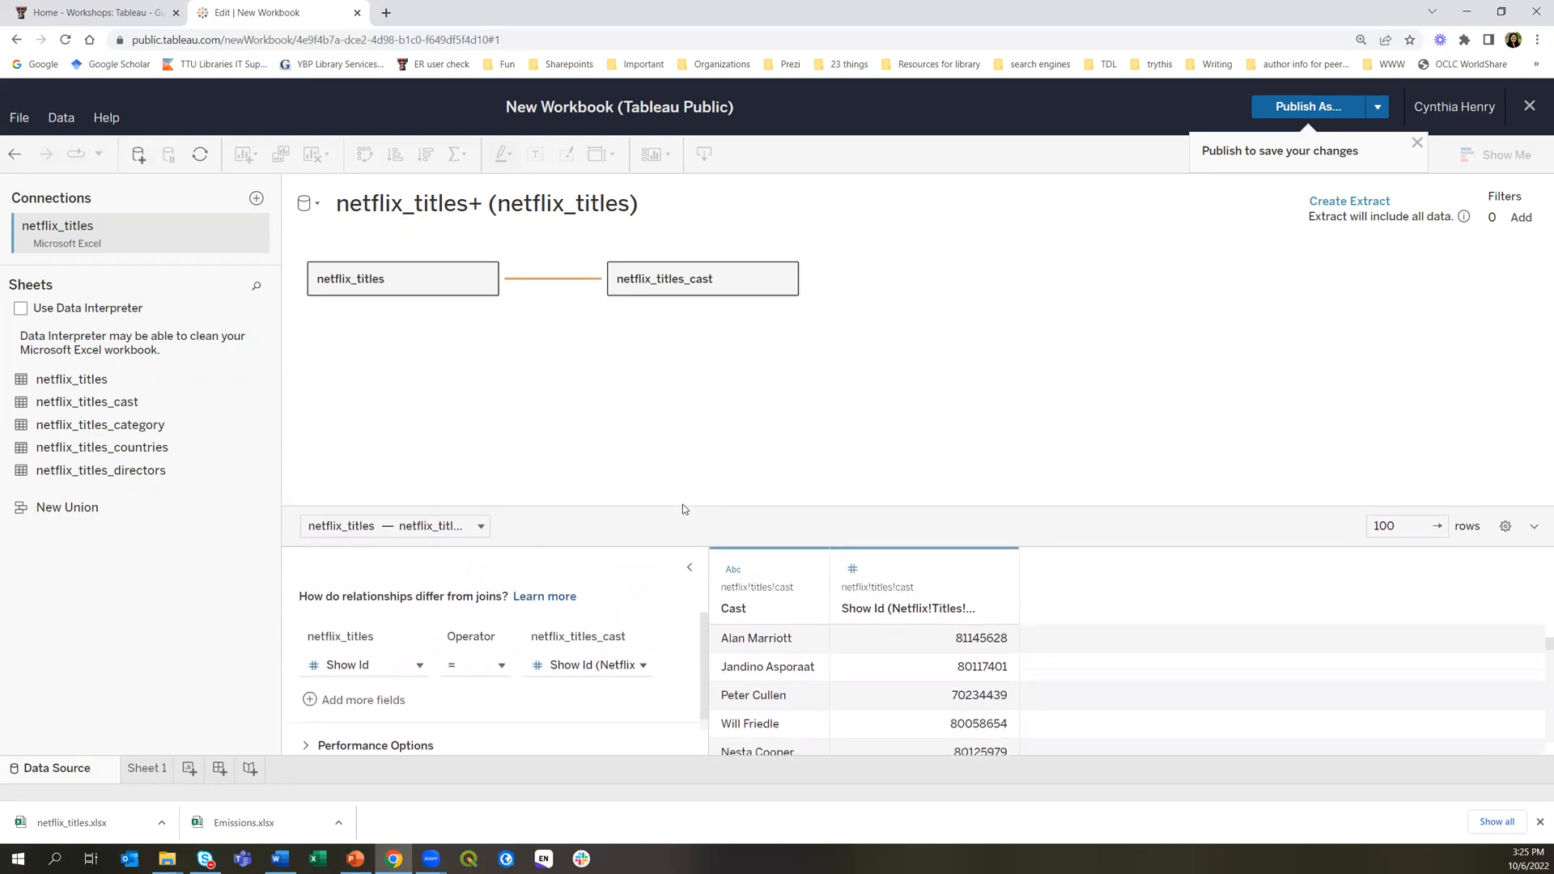
Relate the netflix_titles_category sheet to netflix_titles, load its preview and enlarge the data grid
{"action": "left_click_drag", "start_coordinate": [69, 425], "coordinate": [632, 338]}
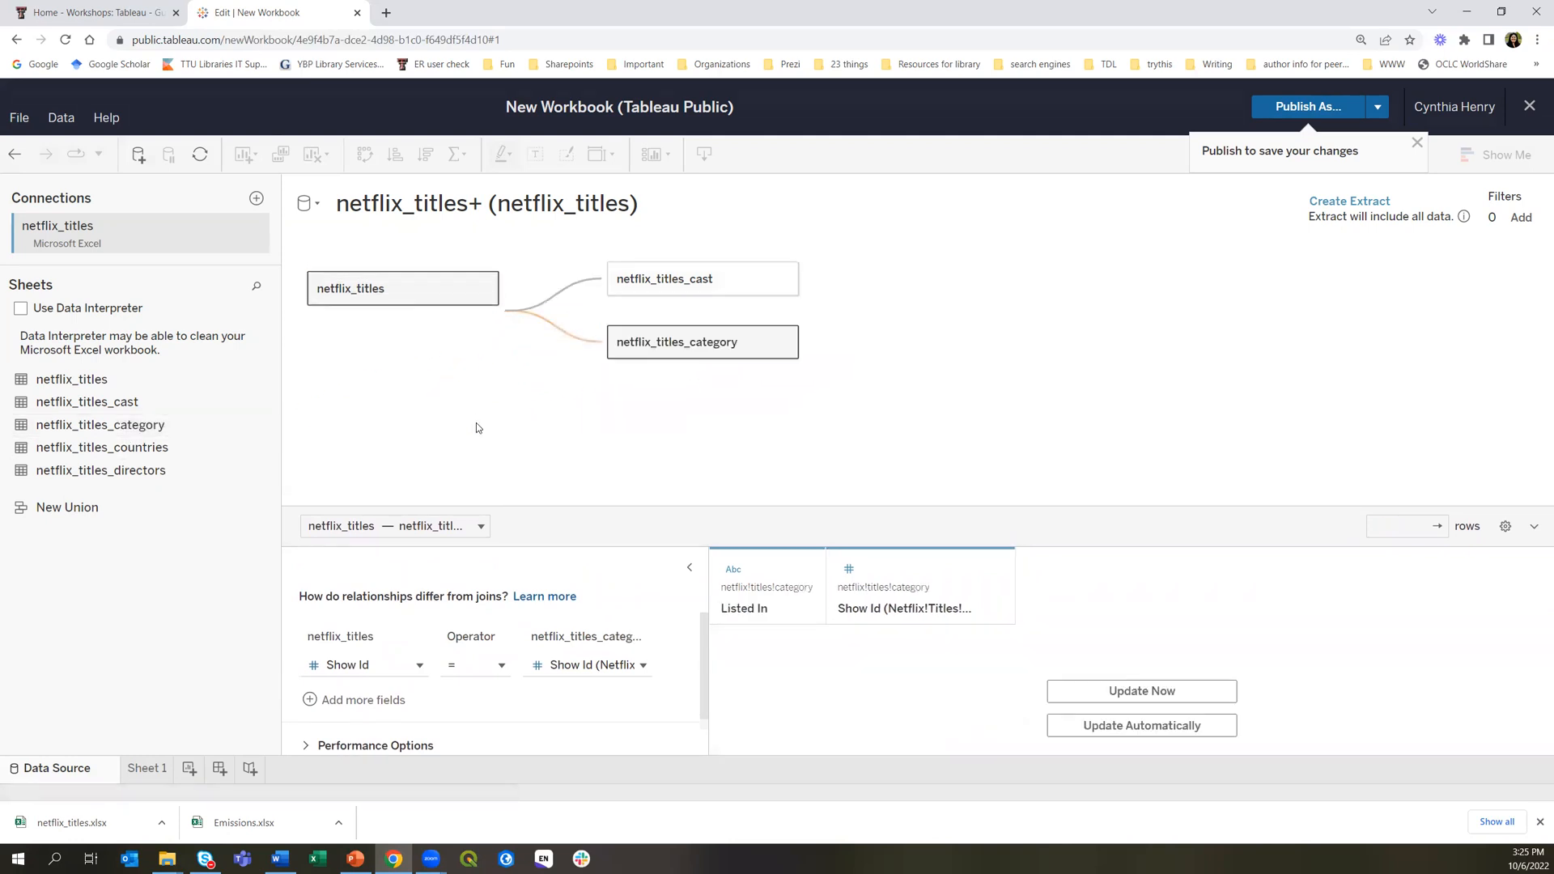
{"action": "left_click", "coordinate": [1123, 693]}
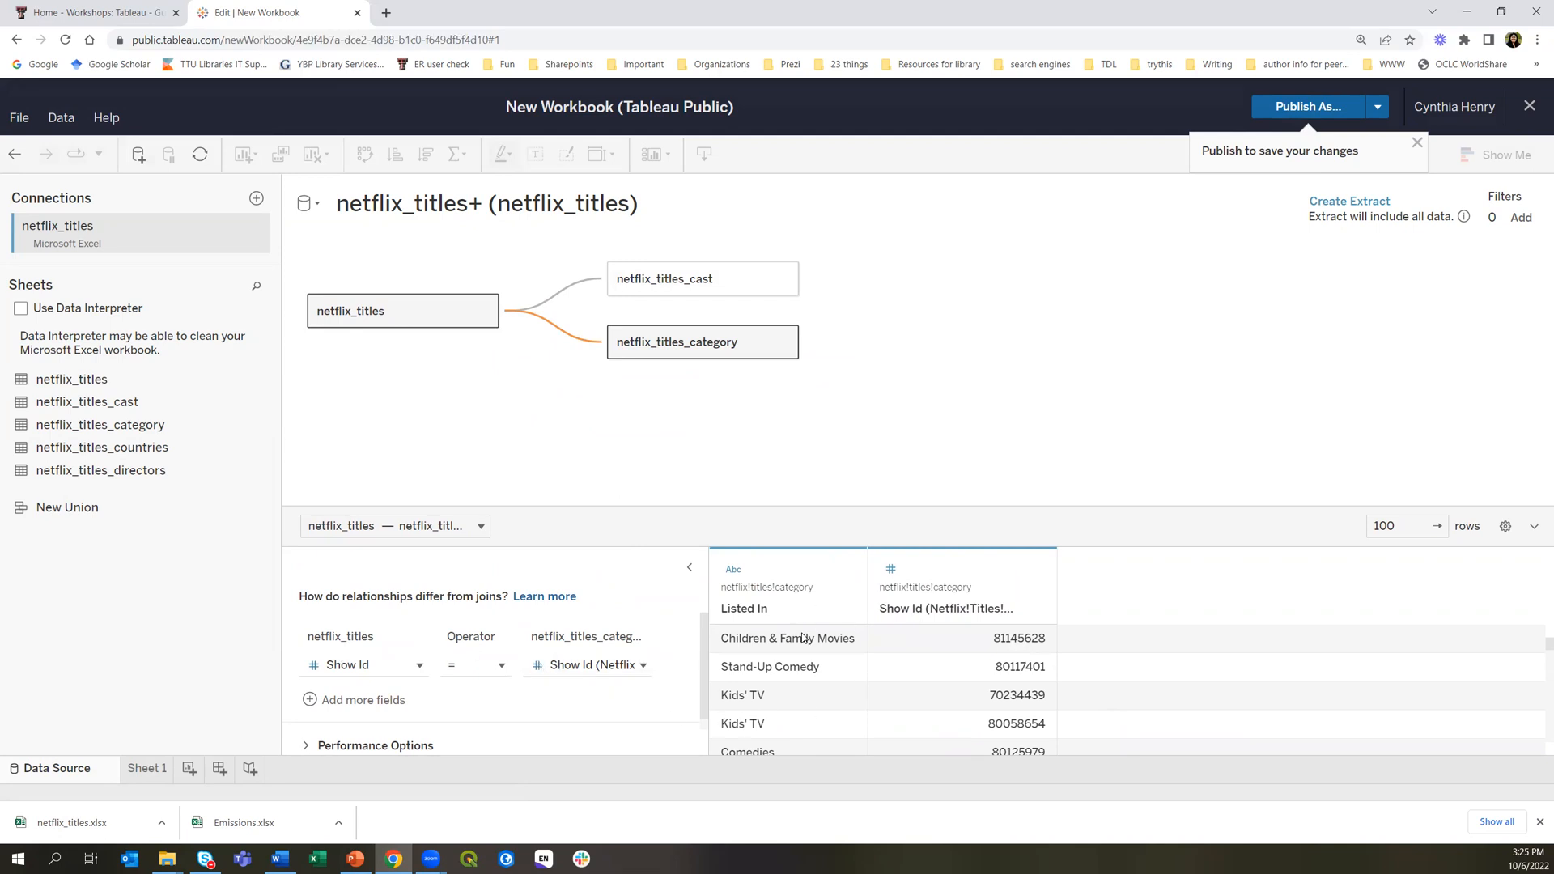
{"action": "left_click_drag", "start_coordinate": [807, 506], "coordinate": [809, 438]}
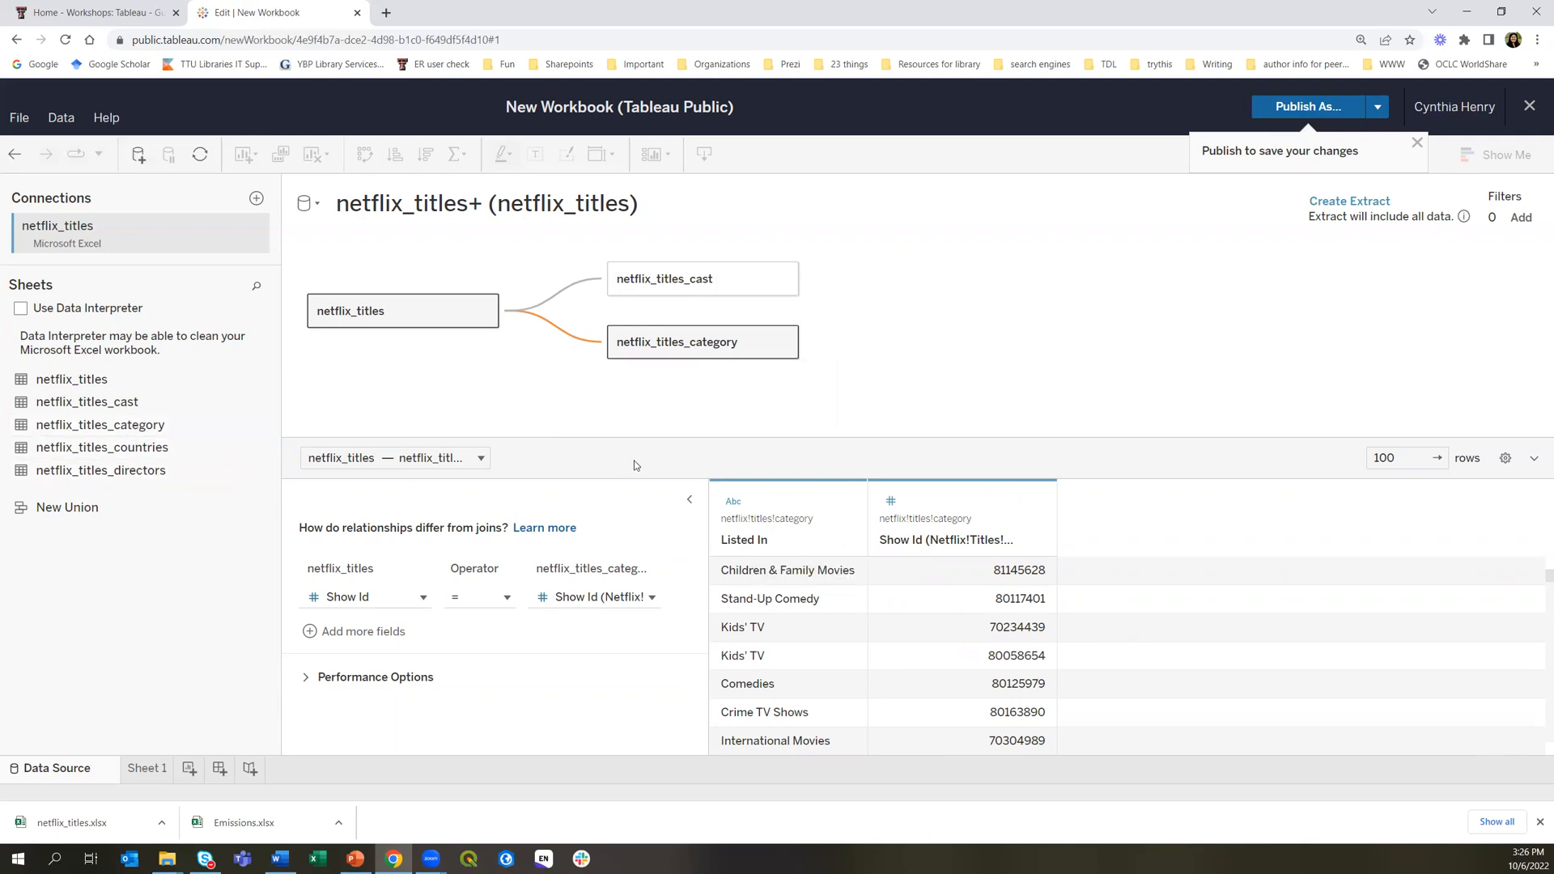
Rename the Listed In column of netflix_titles_category to Genre
{"action": "right_click", "coordinate": [762, 543]}
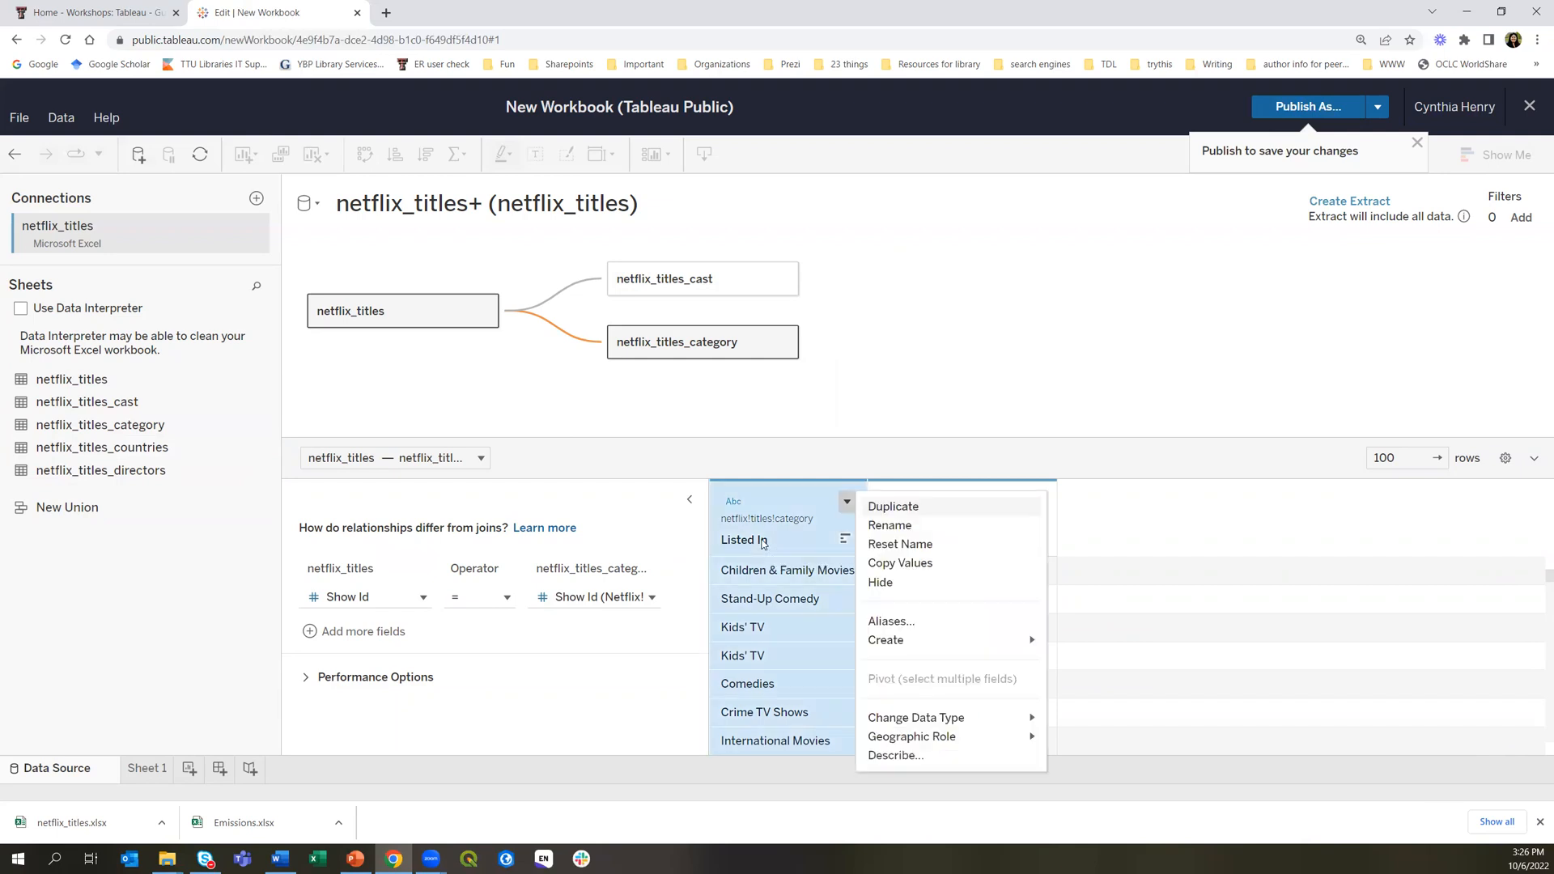
{"action": "left_click", "coordinate": [872, 526]}
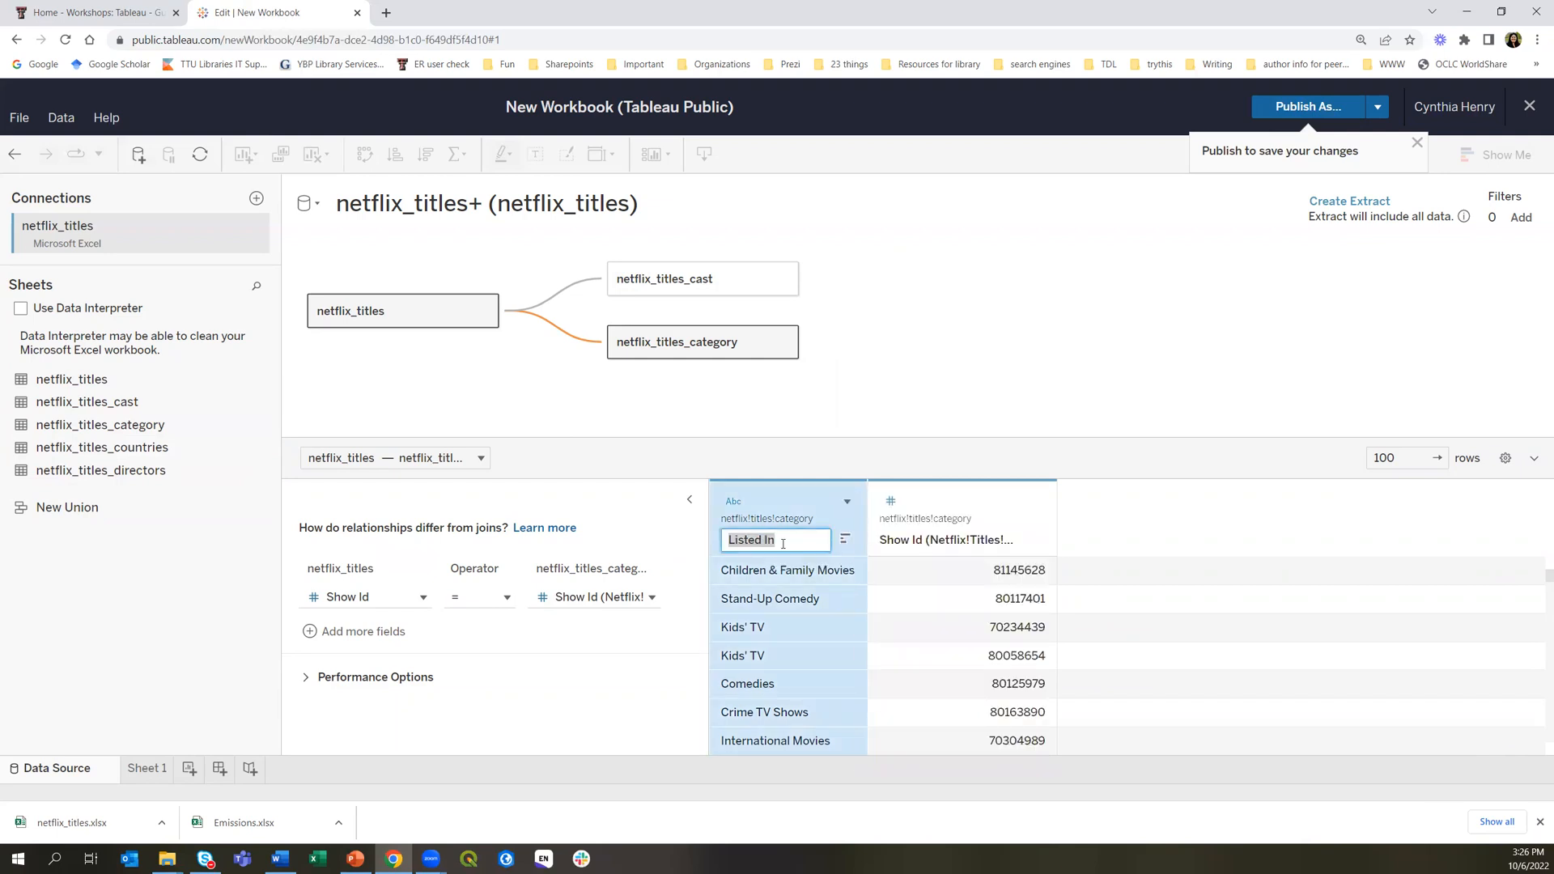
{"action": "type", "text": "Ger"}
{"action": "type", "text": "re"}
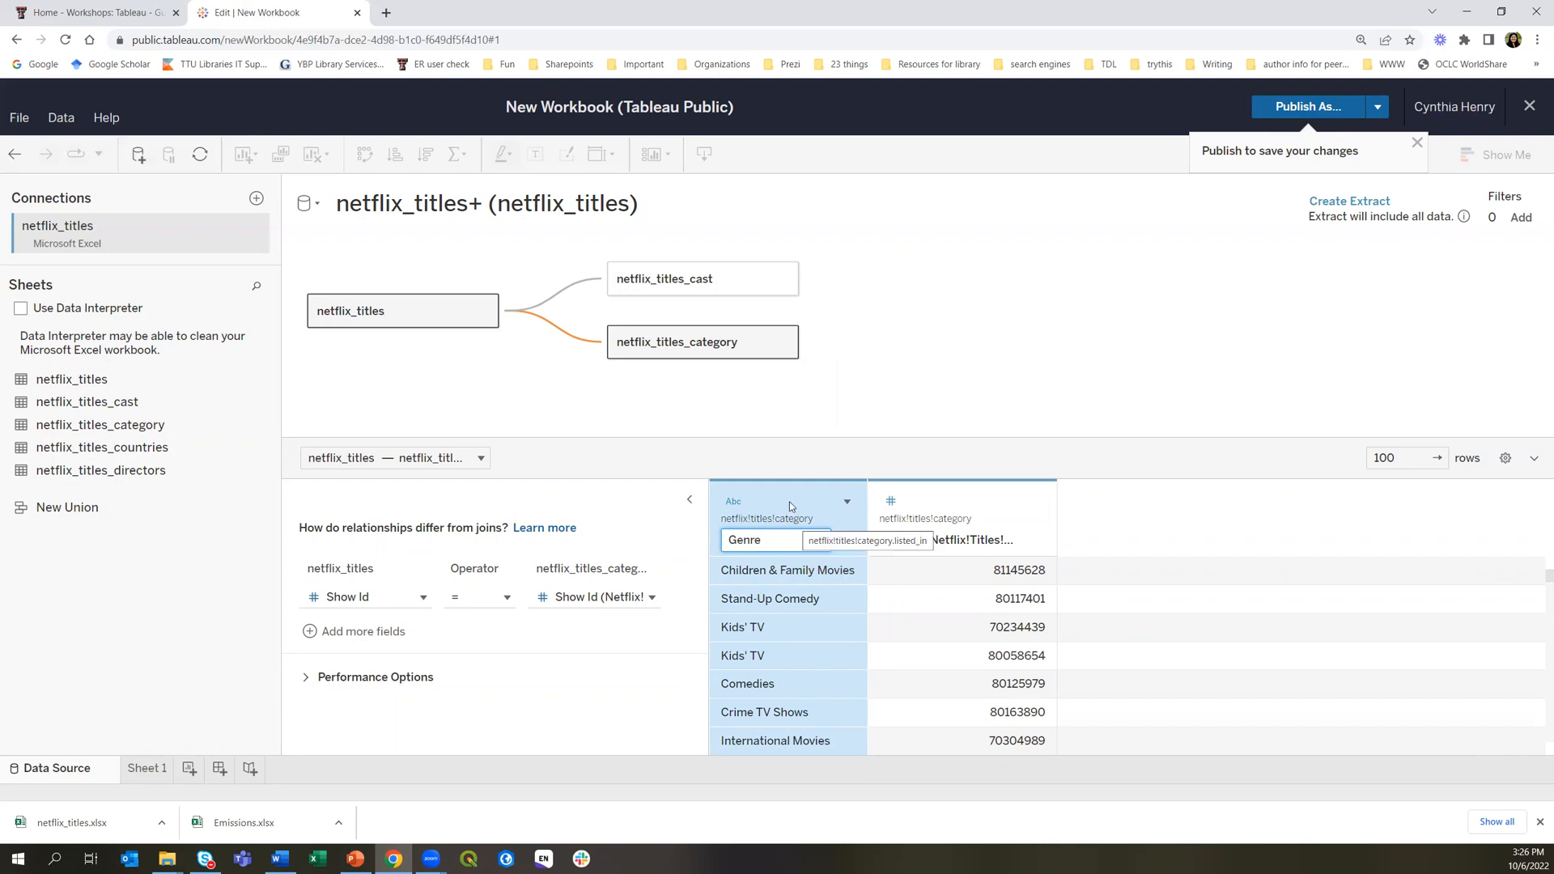
{"action": "left_click", "coordinate": [758, 425]}
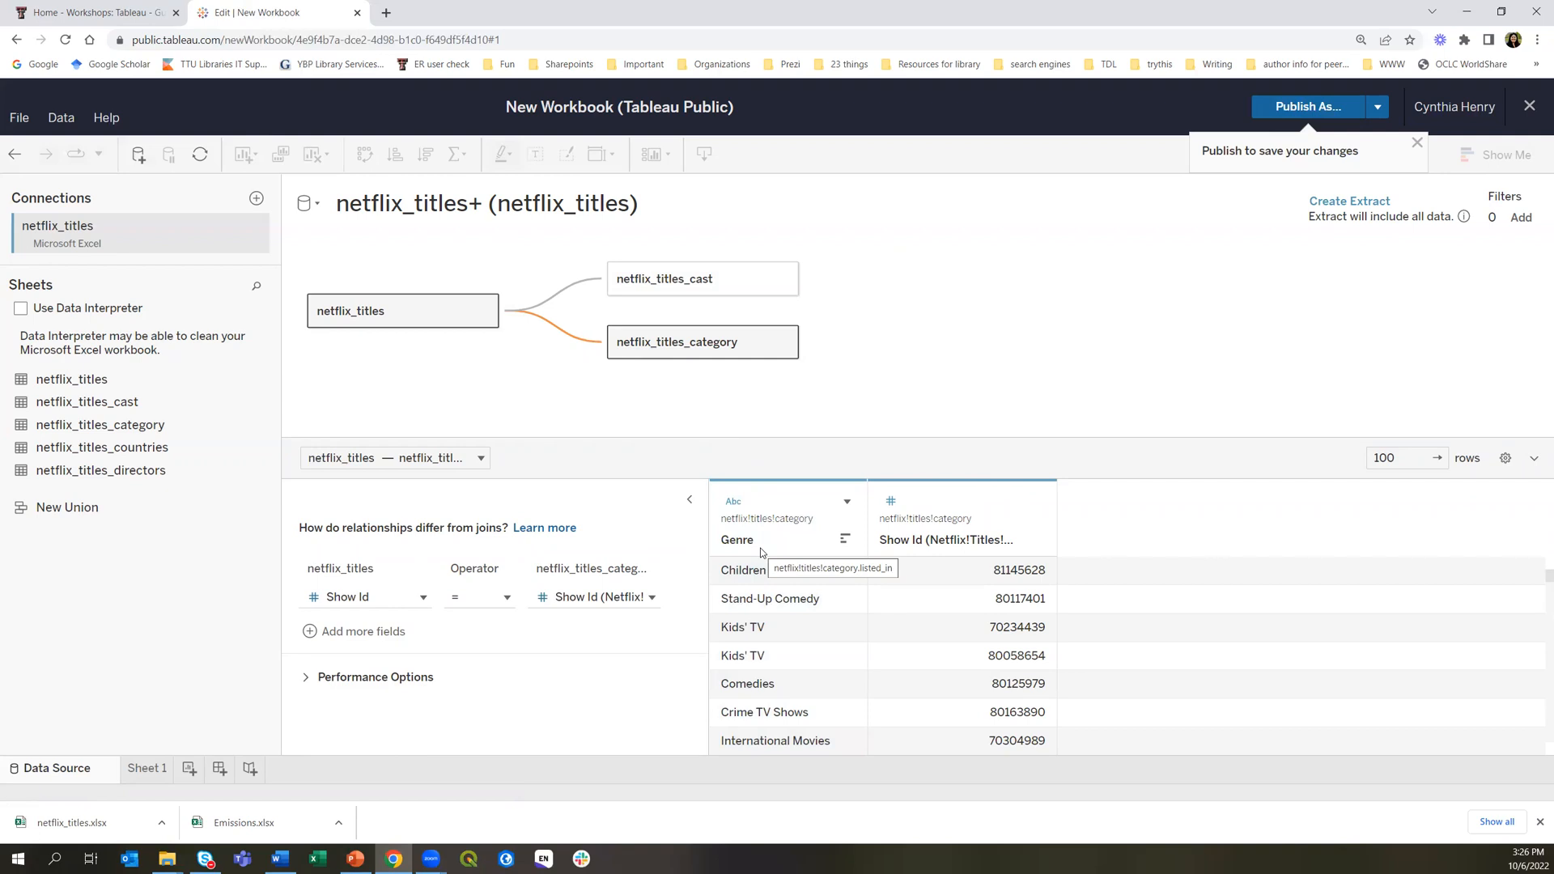
Relate the netflix_titles_countries and netflix_titles_directors sheets to netflix_titles and load the preview of each
{"action": "left_click_drag", "start_coordinate": [672, 439], "coordinate": [671, 555]}
{"action": "left_click_drag", "start_coordinate": [254, 446], "coordinate": [604, 414]}
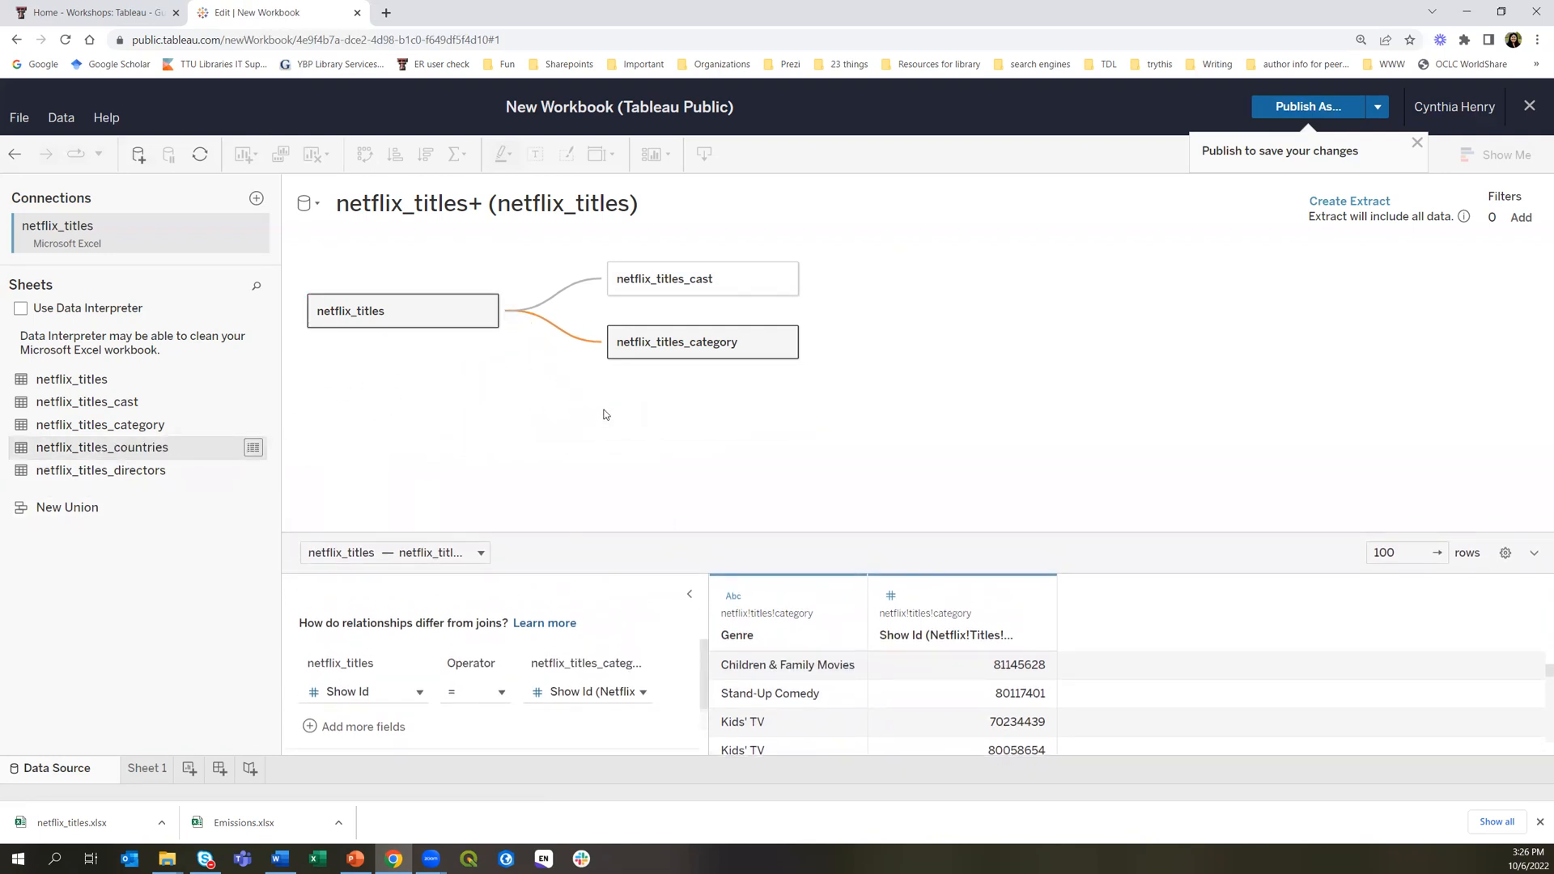
{"action": "left_click", "coordinate": [1066, 724]}
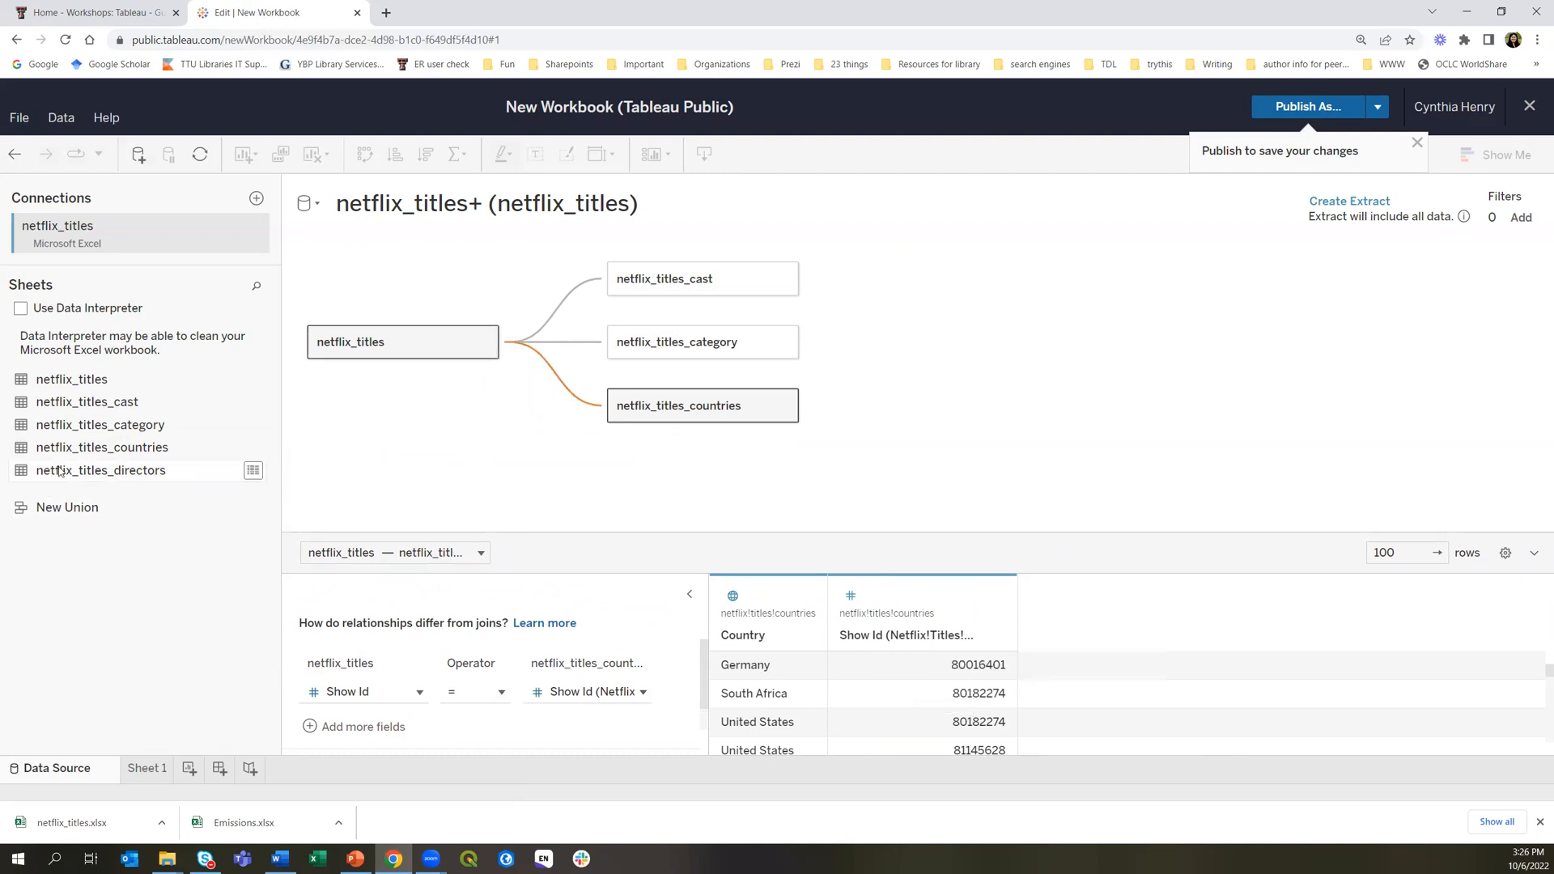
{"action": "left_click_drag", "start_coordinate": [59, 471], "coordinate": [568, 459]}
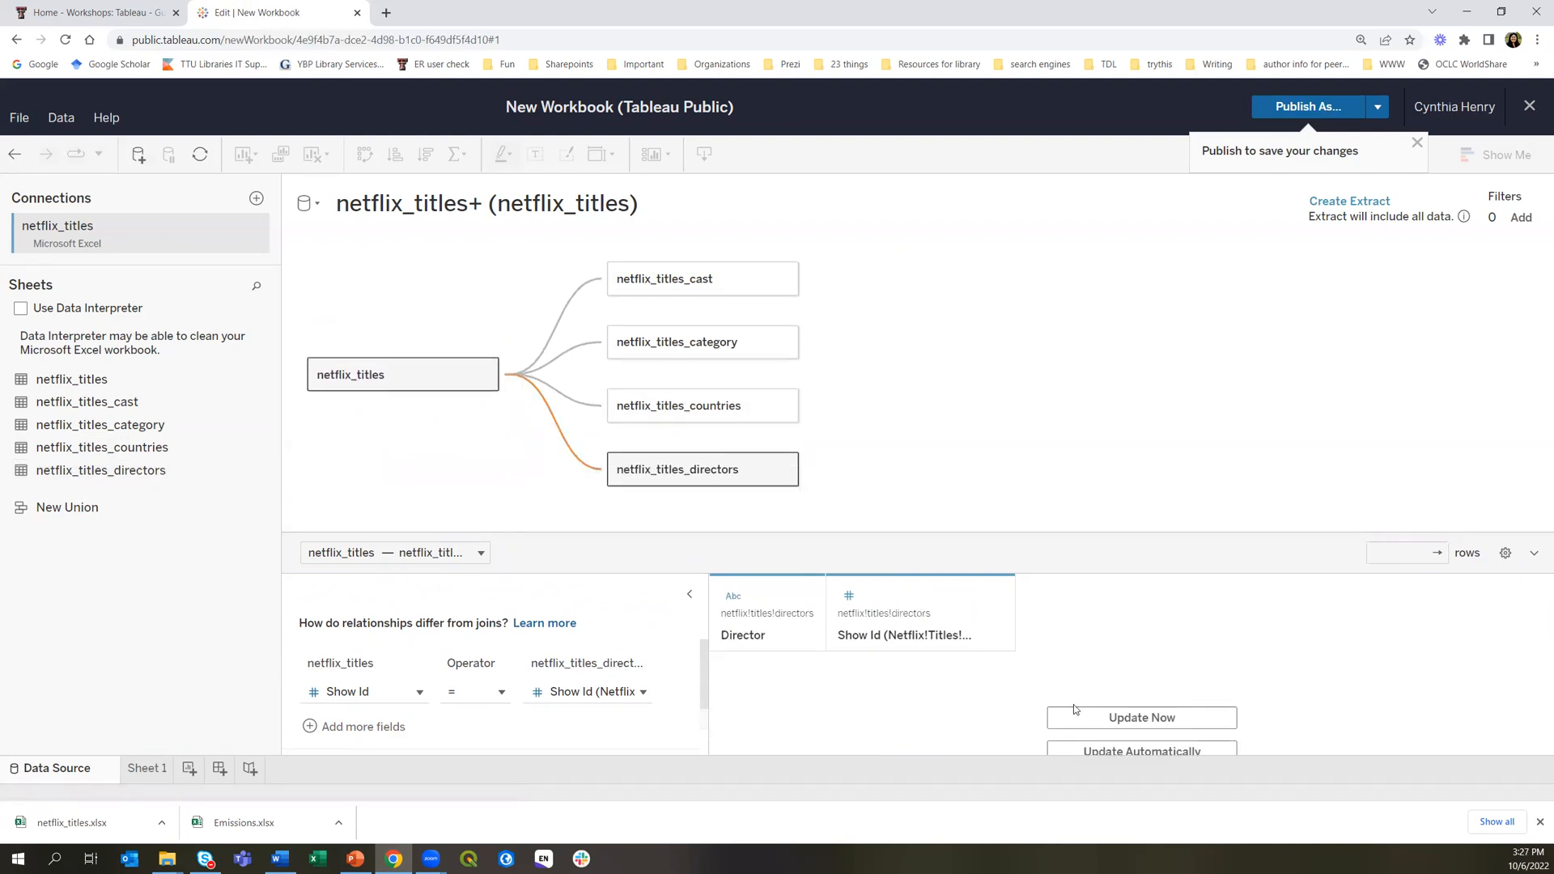
{"action": "left_click", "coordinate": [1088, 719]}
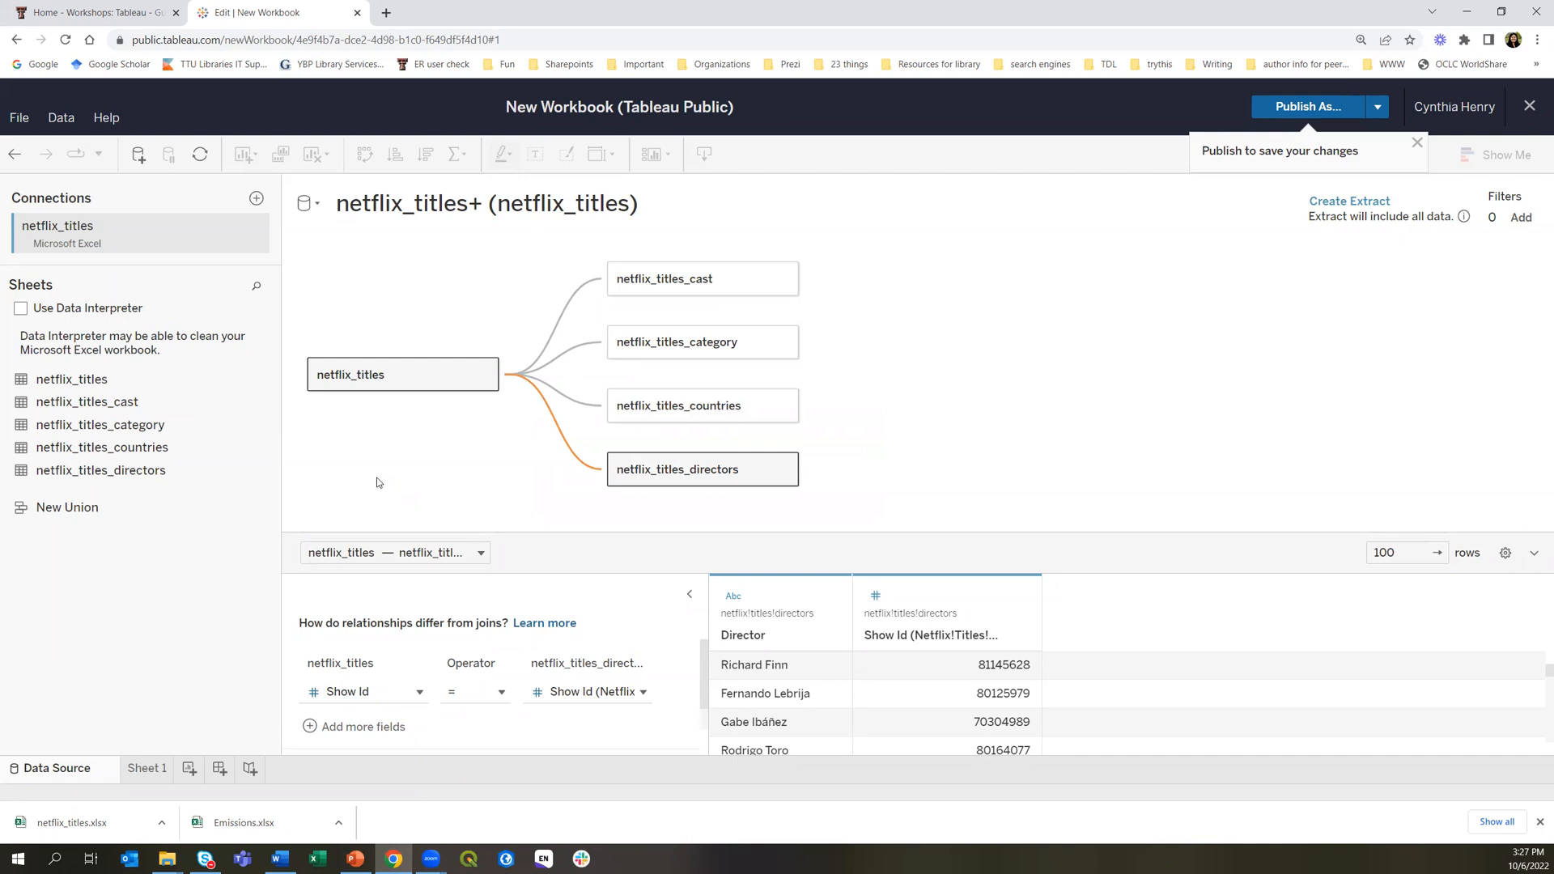
Go to Sheet 1 and publish the workbook under the name Netflix Data
{"action": "left_click", "coordinate": [150, 769]}
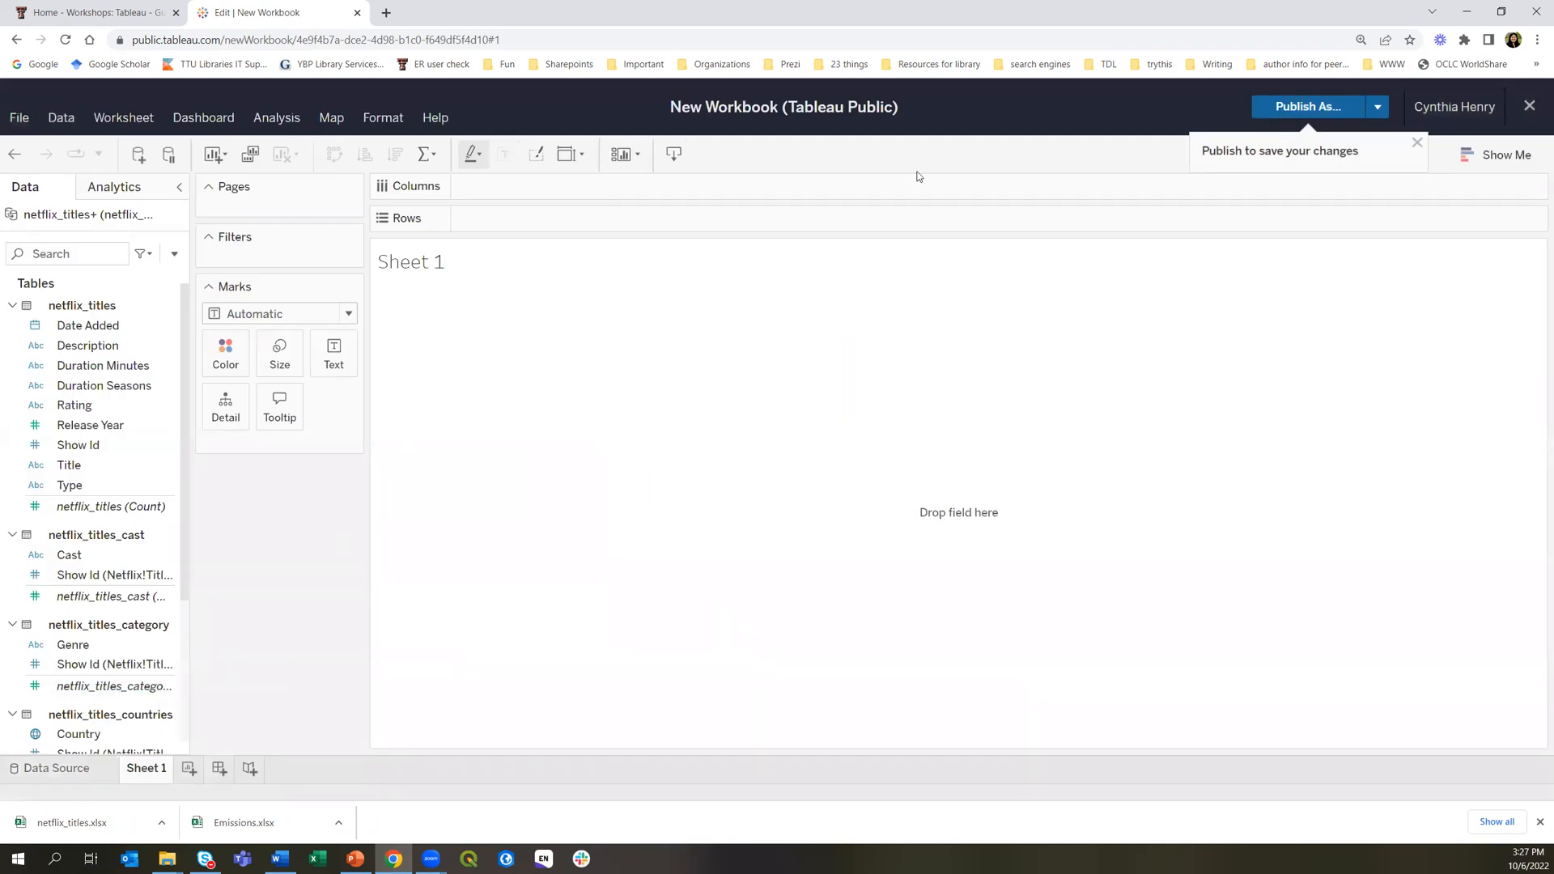
{"action": "left_click", "coordinate": [1340, 112]}
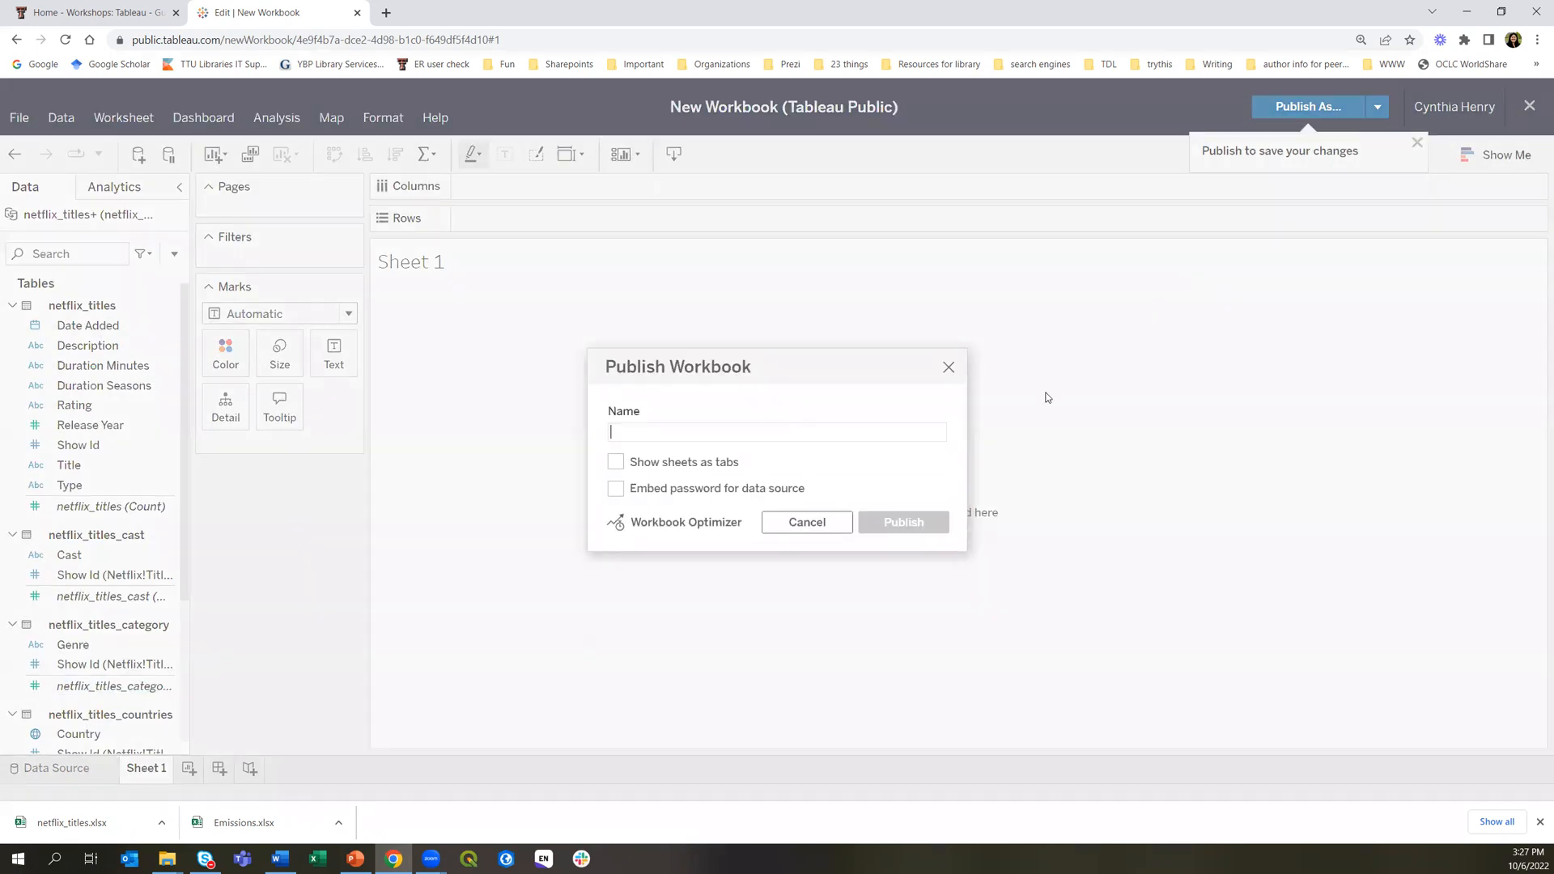
{"action": "left_click", "coordinate": [675, 431]}
{"action": "type", "text": "Net"}
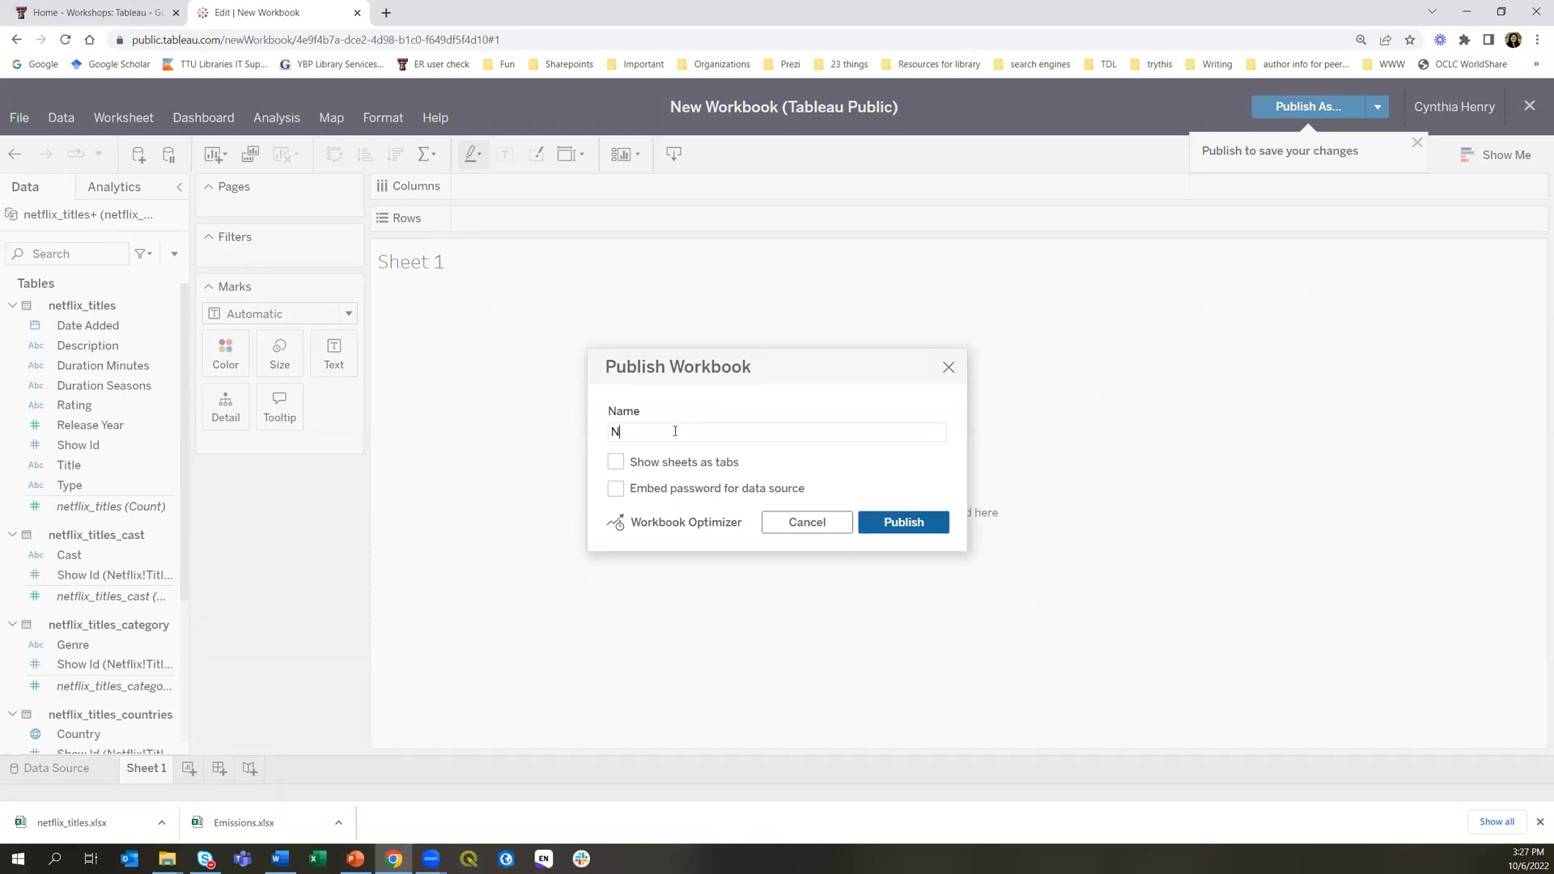
{"action": "type", "text": "flix Data"}
{"action": "left_click", "coordinate": [897, 522]}
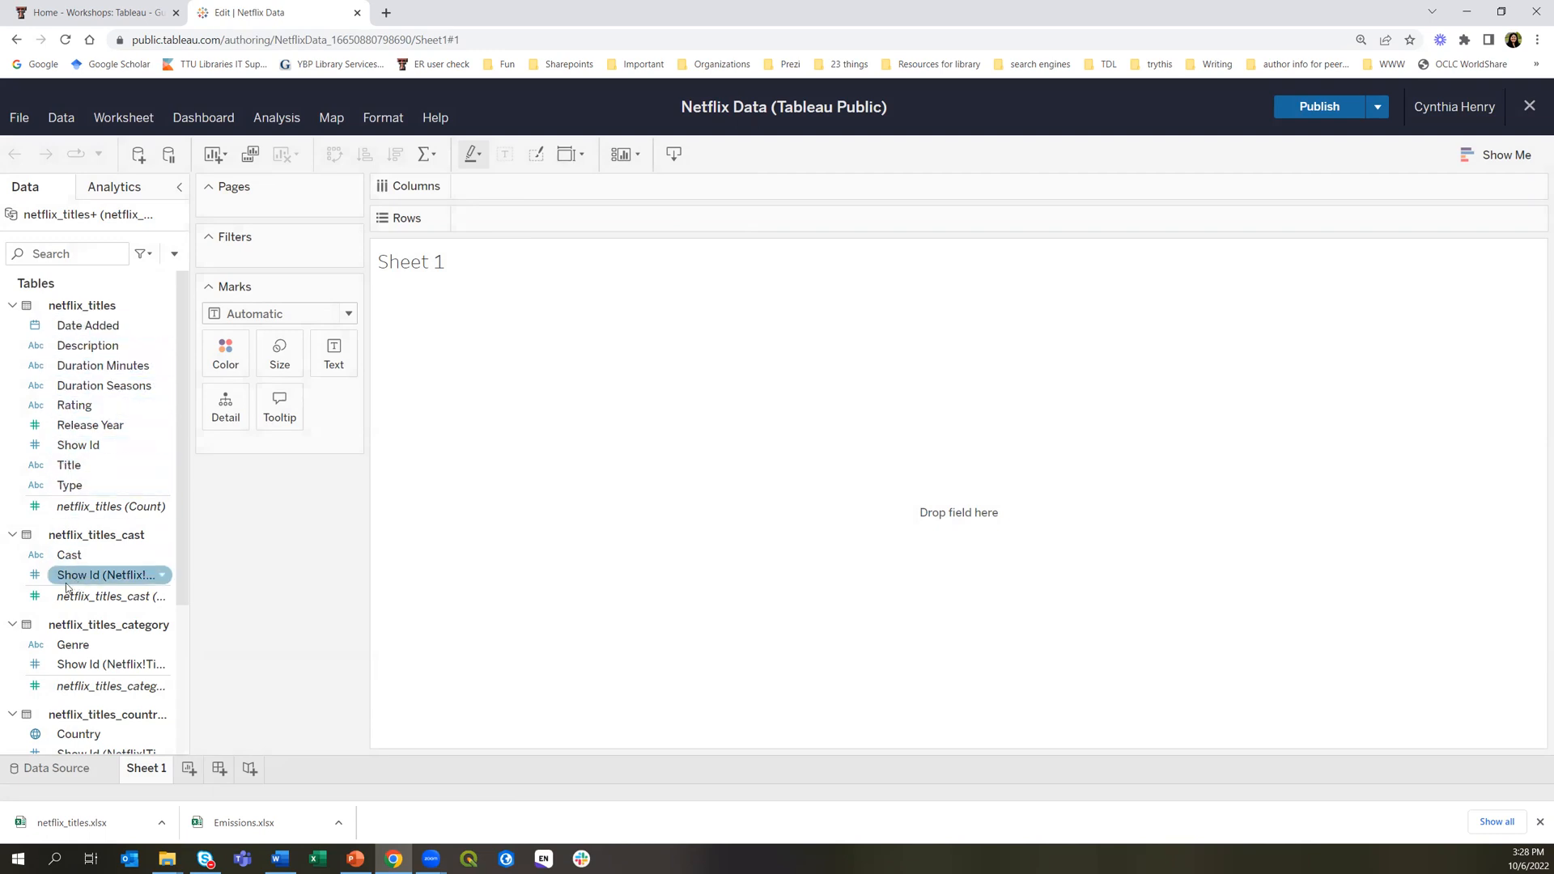
Review the fields of the related Netflix tables in the data pane, collapsing and re-expanding the cast, category and countries tables
{"action": "scroll", "coordinate": [65, 582], "scroll_direction": "down", "scroll_amount": 3}
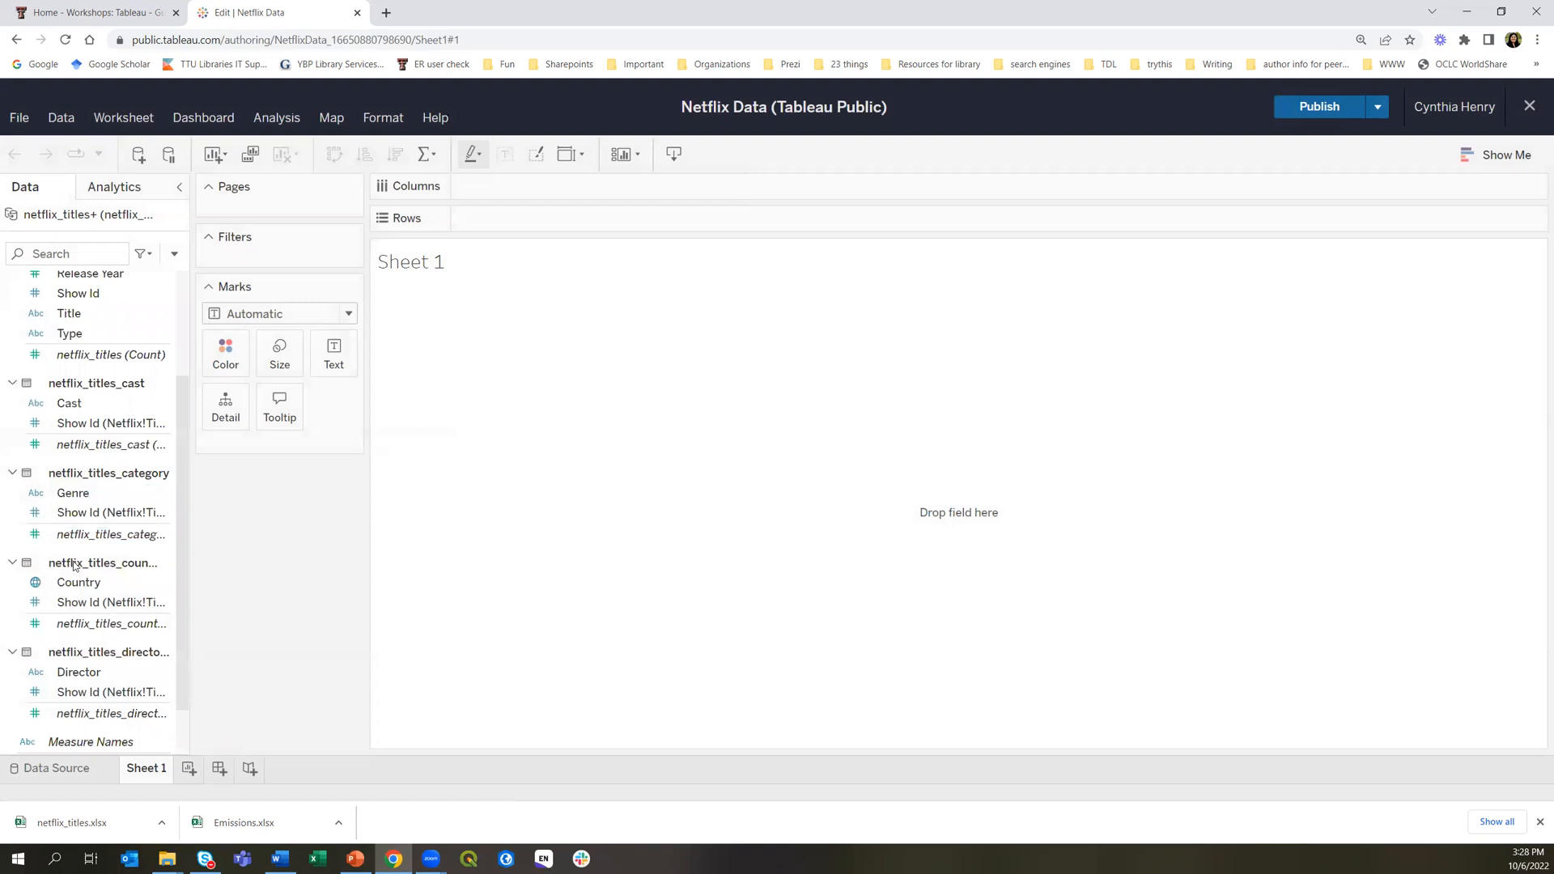
{"action": "left_click", "coordinate": [13, 564]}
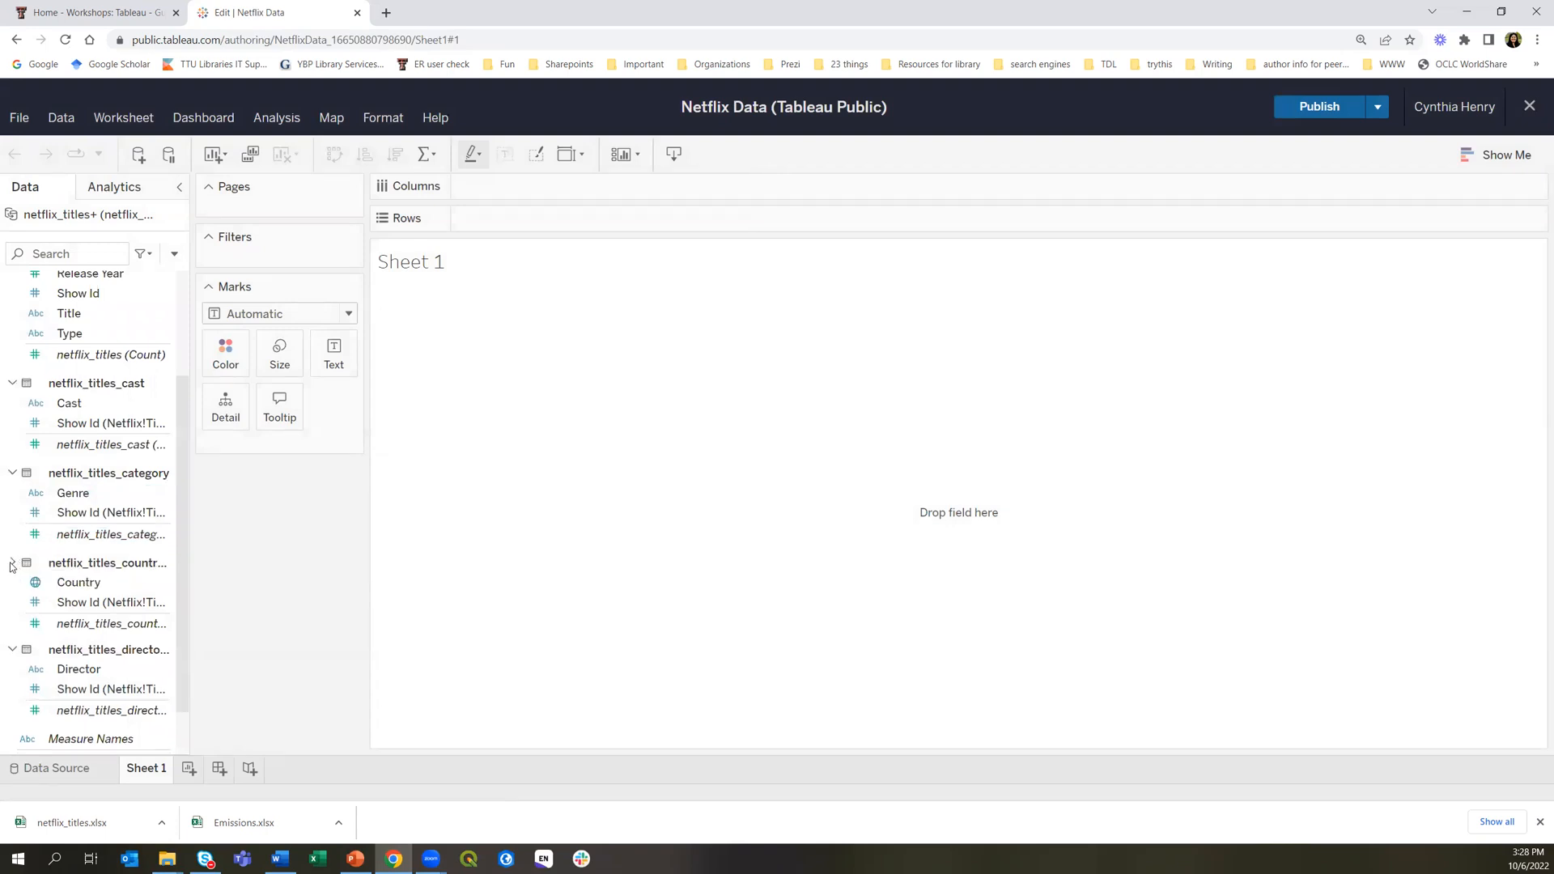
{"action": "left_click", "coordinate": [13, 477]}
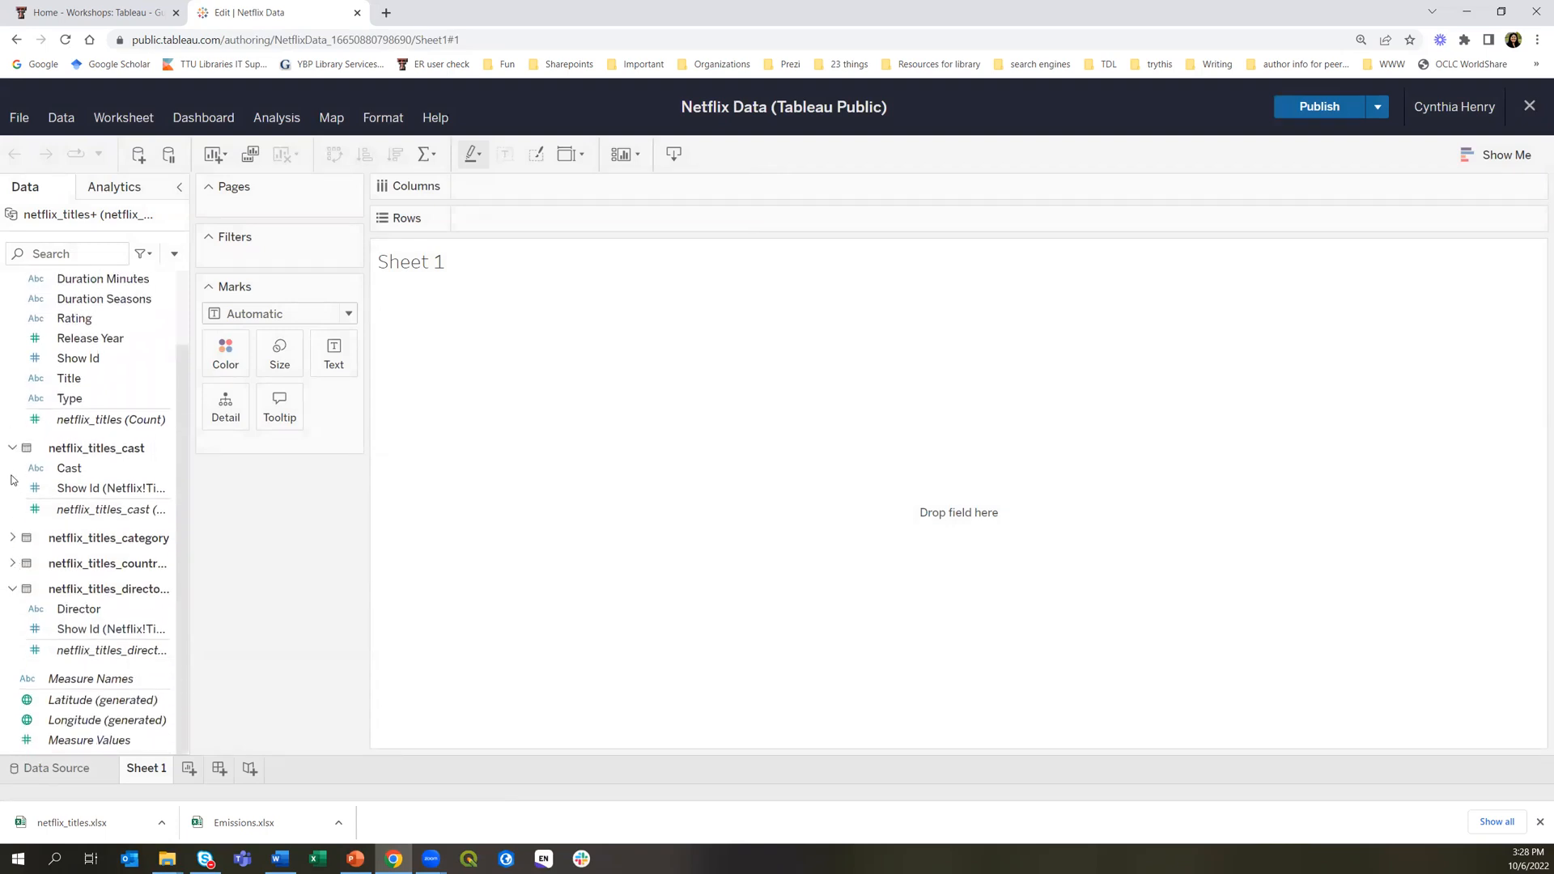
{"action": "left_click", "coordinate": [13, 448]}
{"action": "left_click", "coordinate": [13, 511]}
{"action": "left_click", "coordinate": [13, 538]}
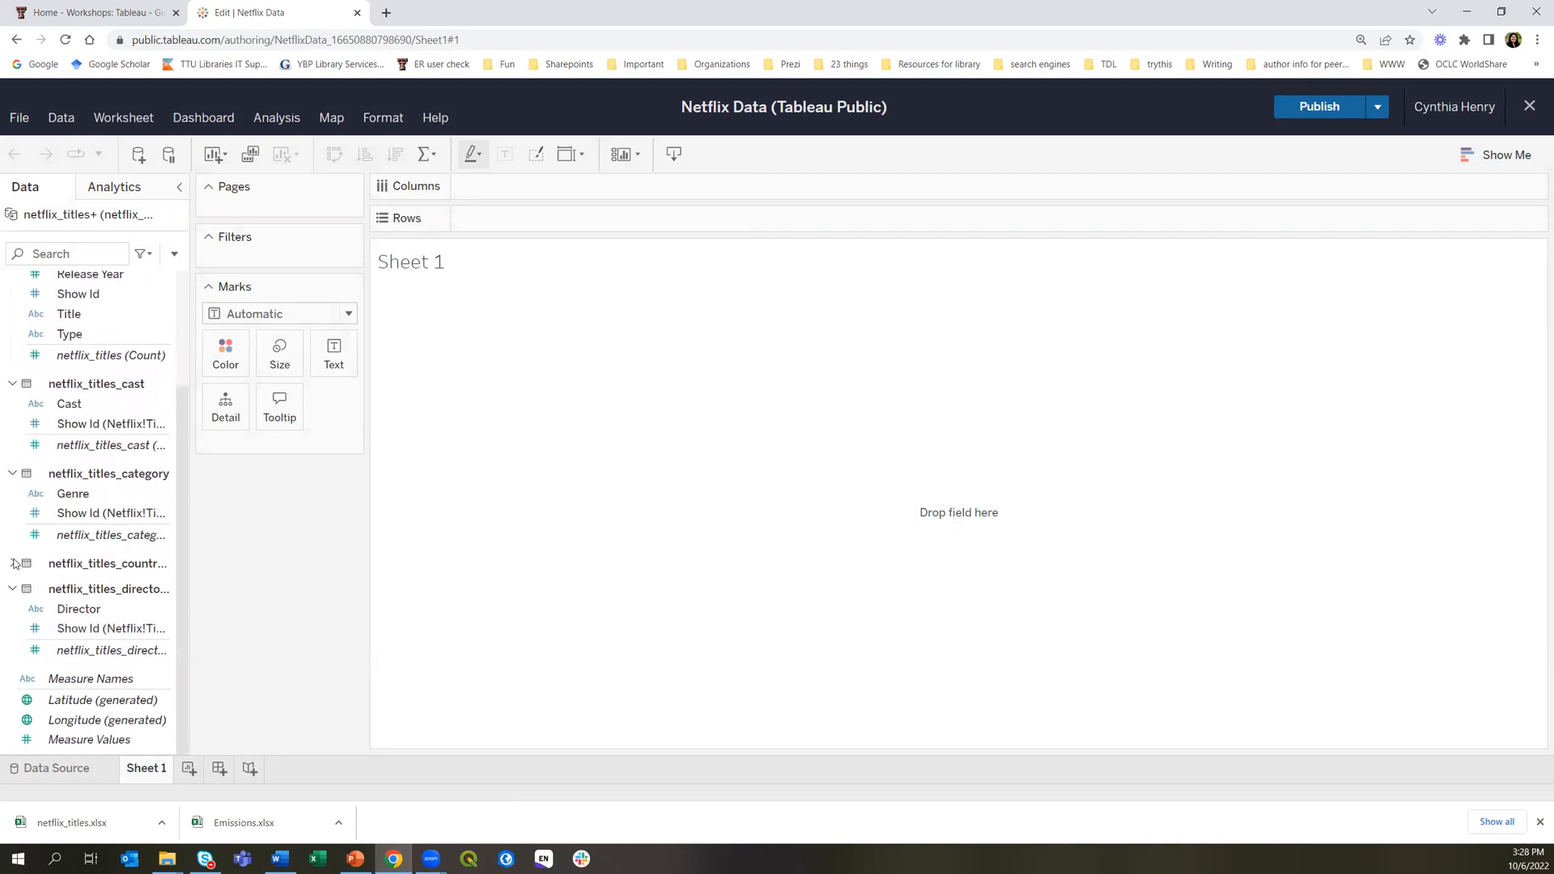
{"action": "left_click", "coordinate": [13, 564]}
{"action": "scroll", "coordinate": [182, 597], "scroll_direction": "down", "scroll_amount": 1}
{"action": "left_click_drag", "start_coordinate": [183, 593], "coordinate": [183, 601]}
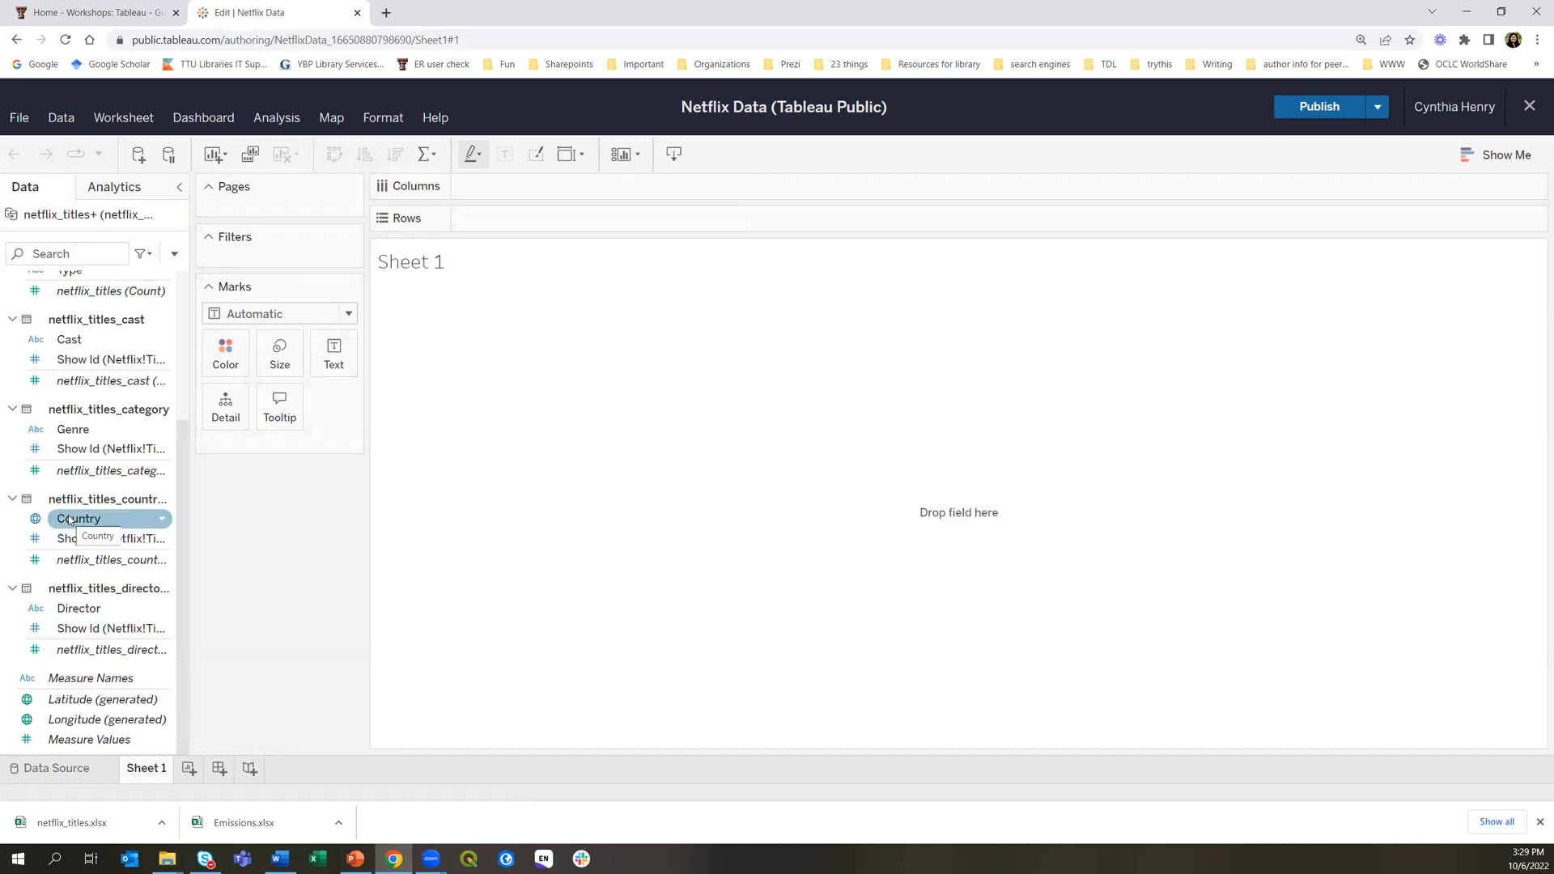
{"action": "left_click_drag", "start_coordinate": [185, 535], "coordinate": [194, 334]}
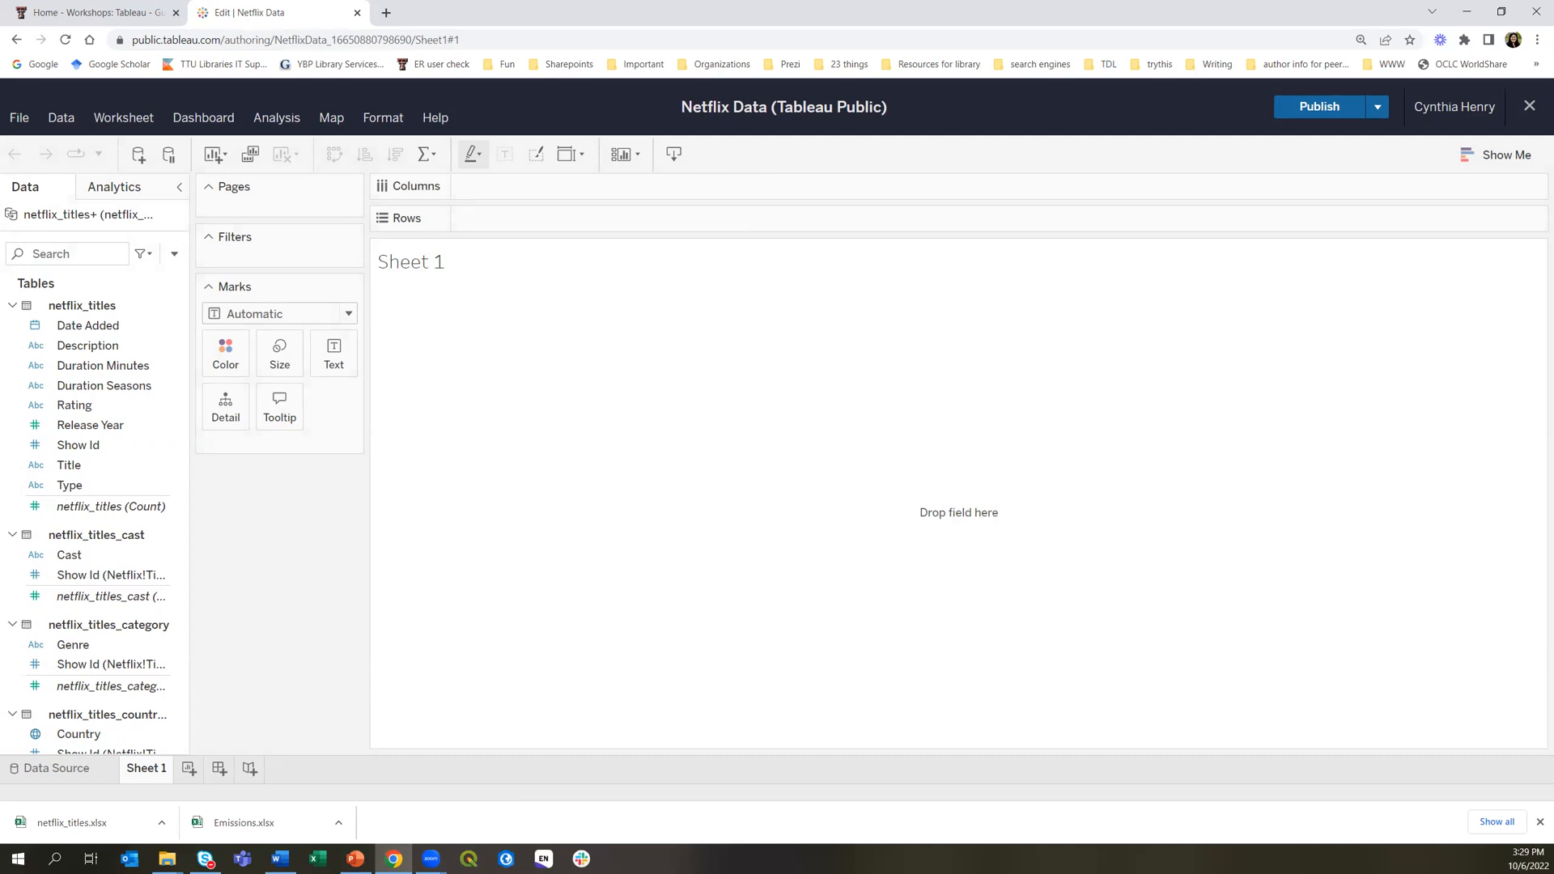
Rename Sheet 1 as Bar
{"action": "right_click", "coordinate": [156, 770]}
{"action": "left_click", "coordinate": [199, 577]}
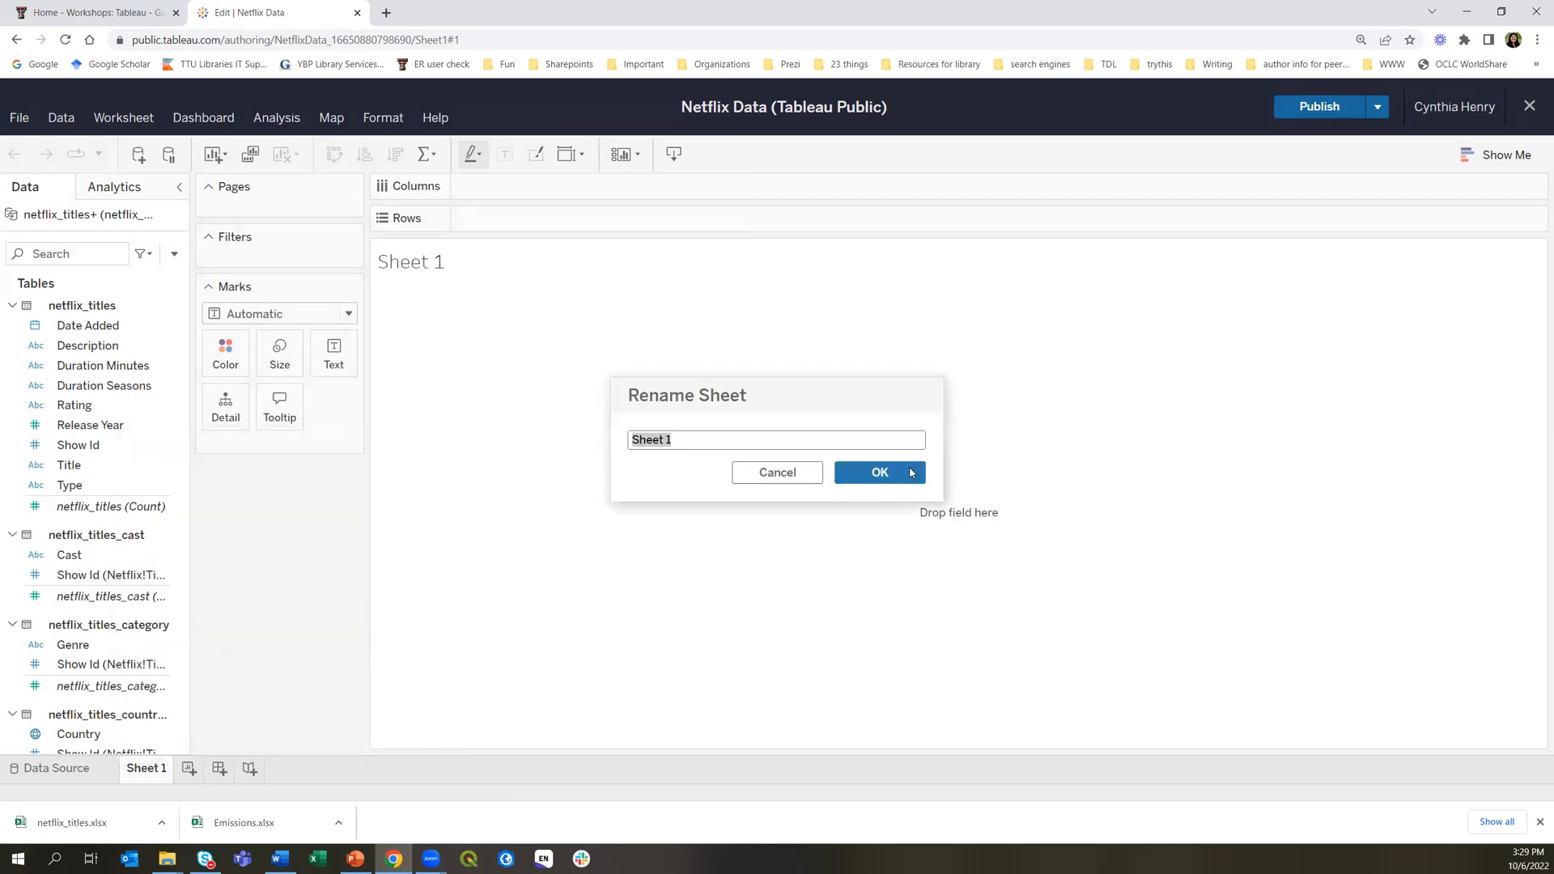
{"action": "type", "text": "Bar"}
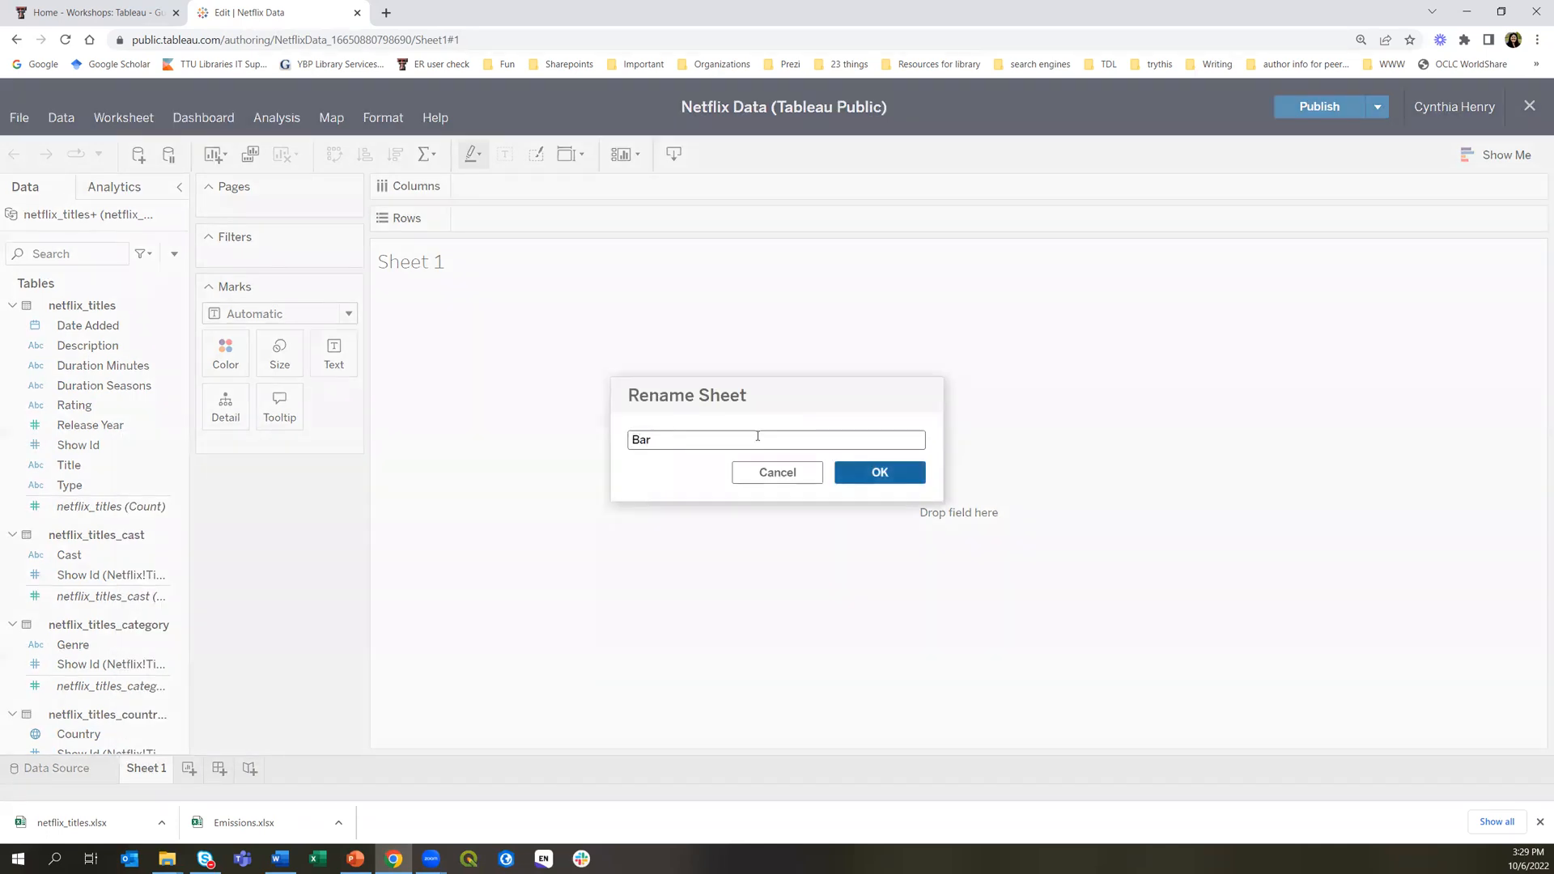
{"action": "left_click", "coordinate": [864, 473]}
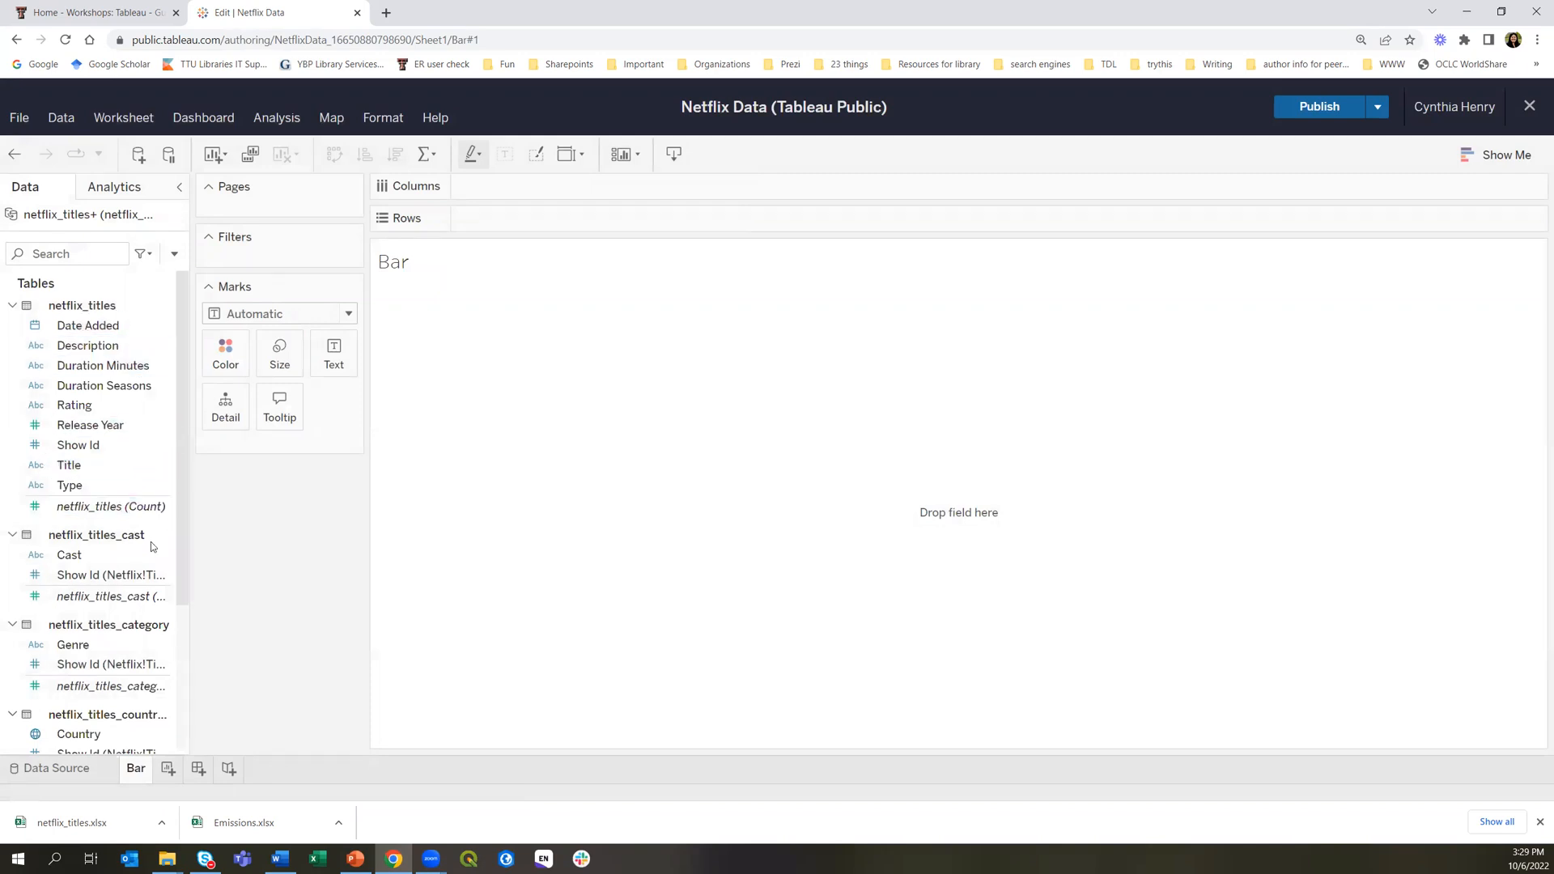
Chart the count of netflix_titles by Genre and swap the axes to get horizontal bars
{"action": "left_click", "coordinate": [81, 647]}
{"action": "left_click_drag", "start_coordinate": [80, 650], "coordinate": [531, 187]}
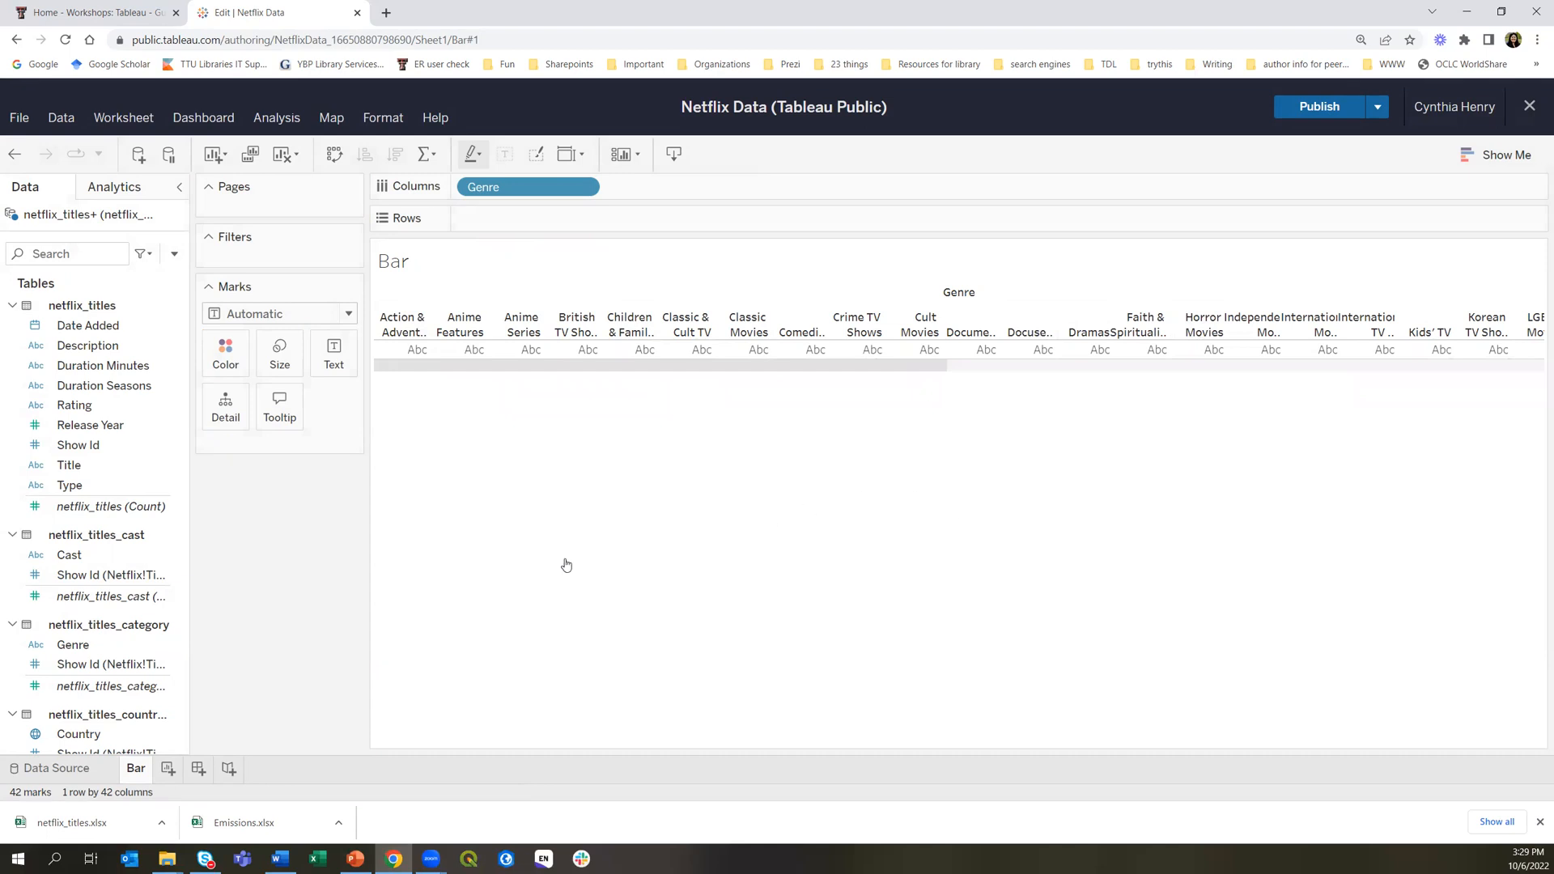
{"action": "left_click_drag", "start_coordinate": [82, 508], "coordinate": [508, 219]}
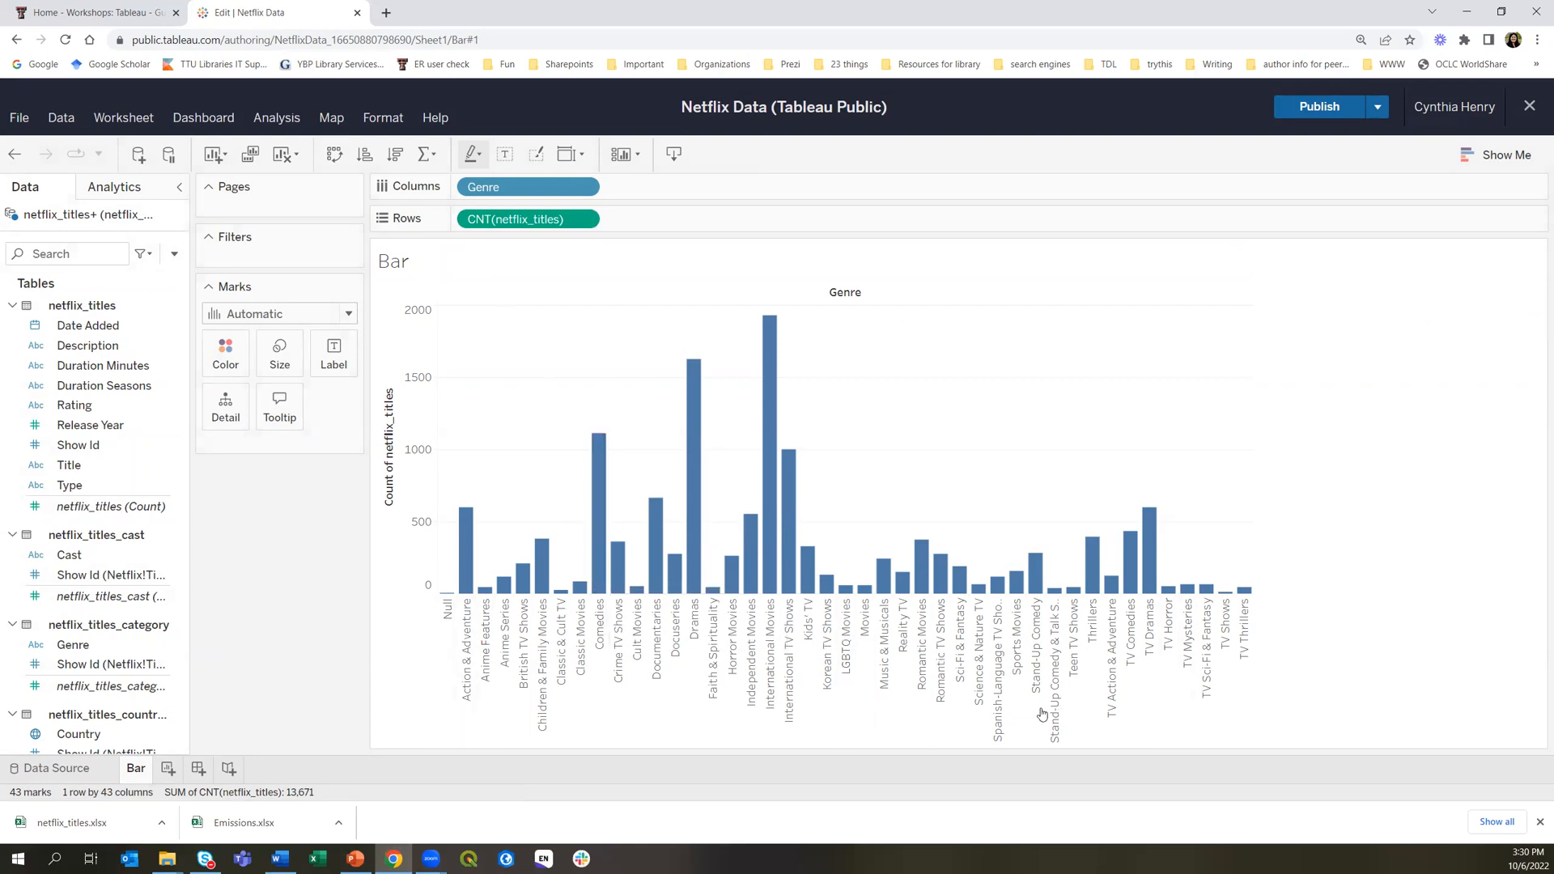
{"action": "left_click", "coordinate": [334, 154]}
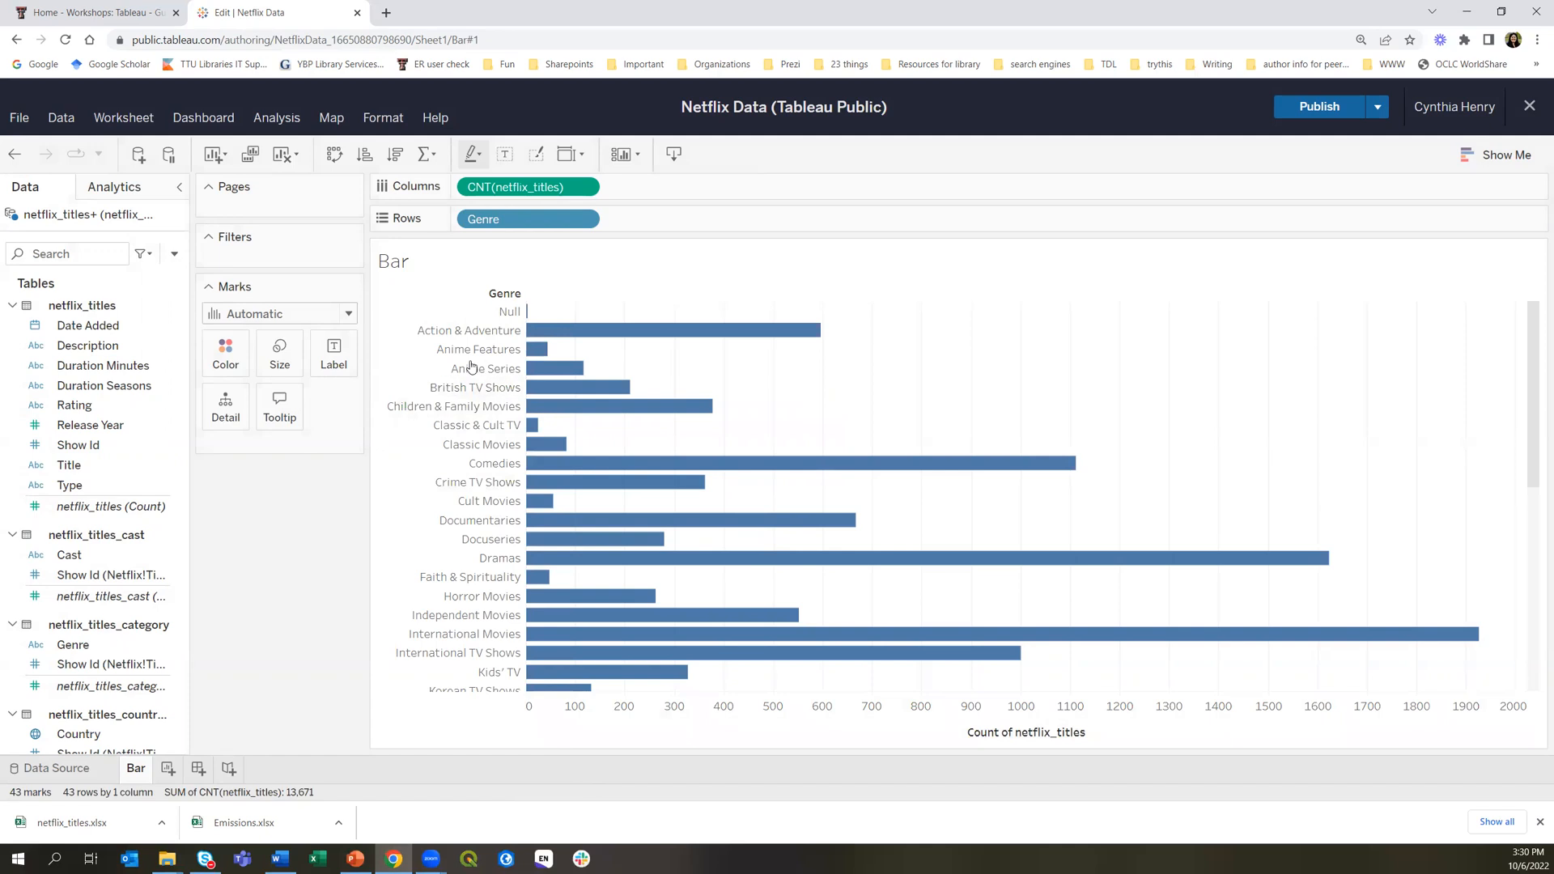
Sort the genre bars by title count, first ascending and finally descending
{"action": "mouse_move", "coordinate": [531, 315]}
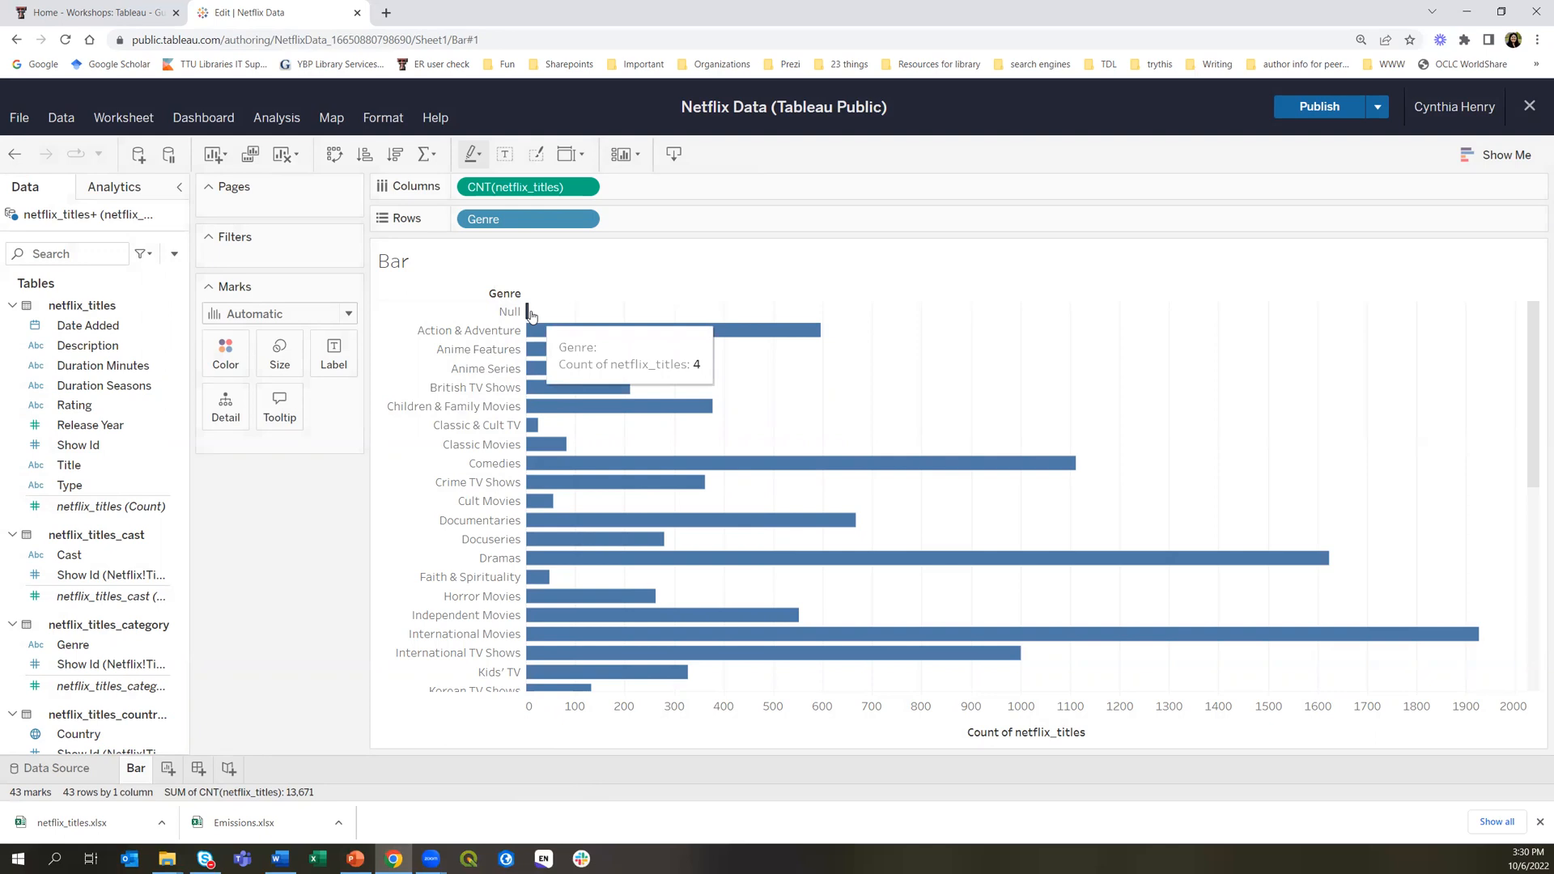
{"action": "left_click", "coordinate": [365, 155]}
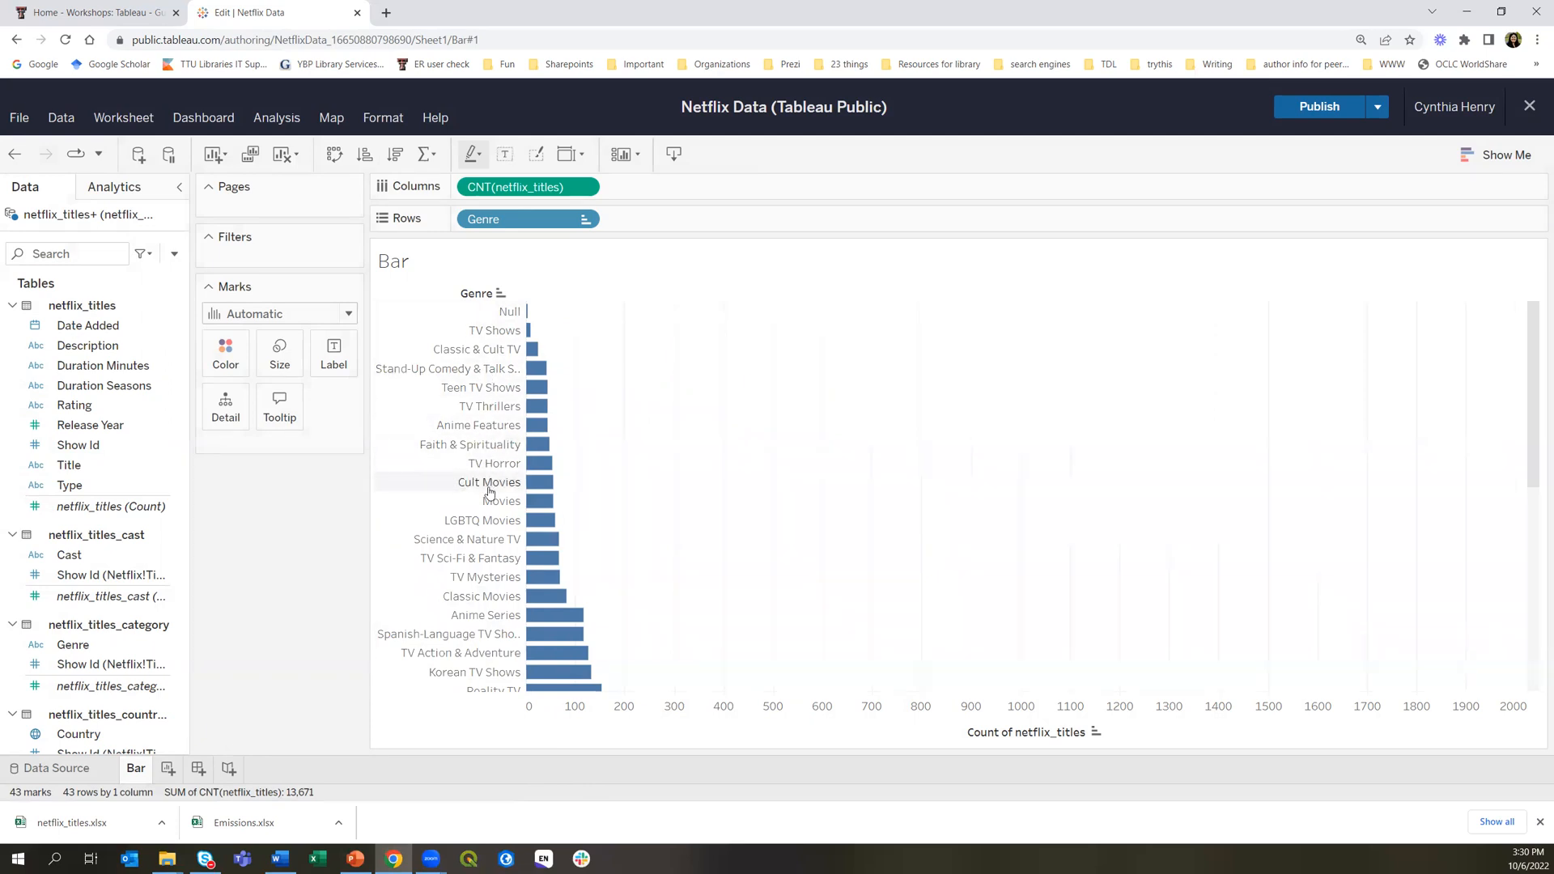
{"action": "left_click", "coordinate": [397, 154]}
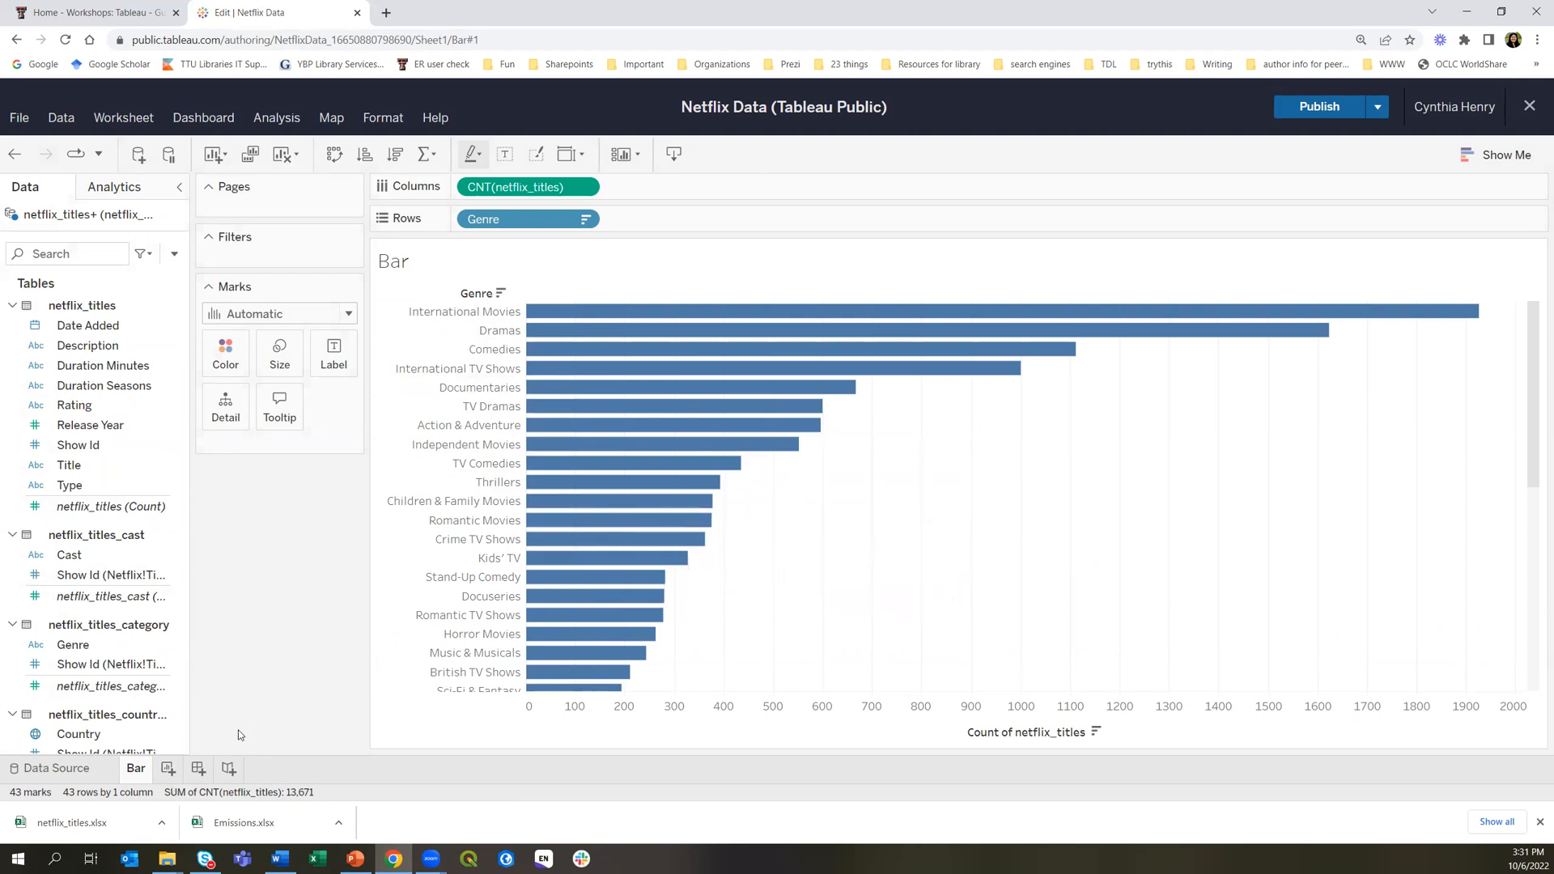
Add a new worksheet and rename it Line
{"action": "left_click", "coordinate": [170, 772]}
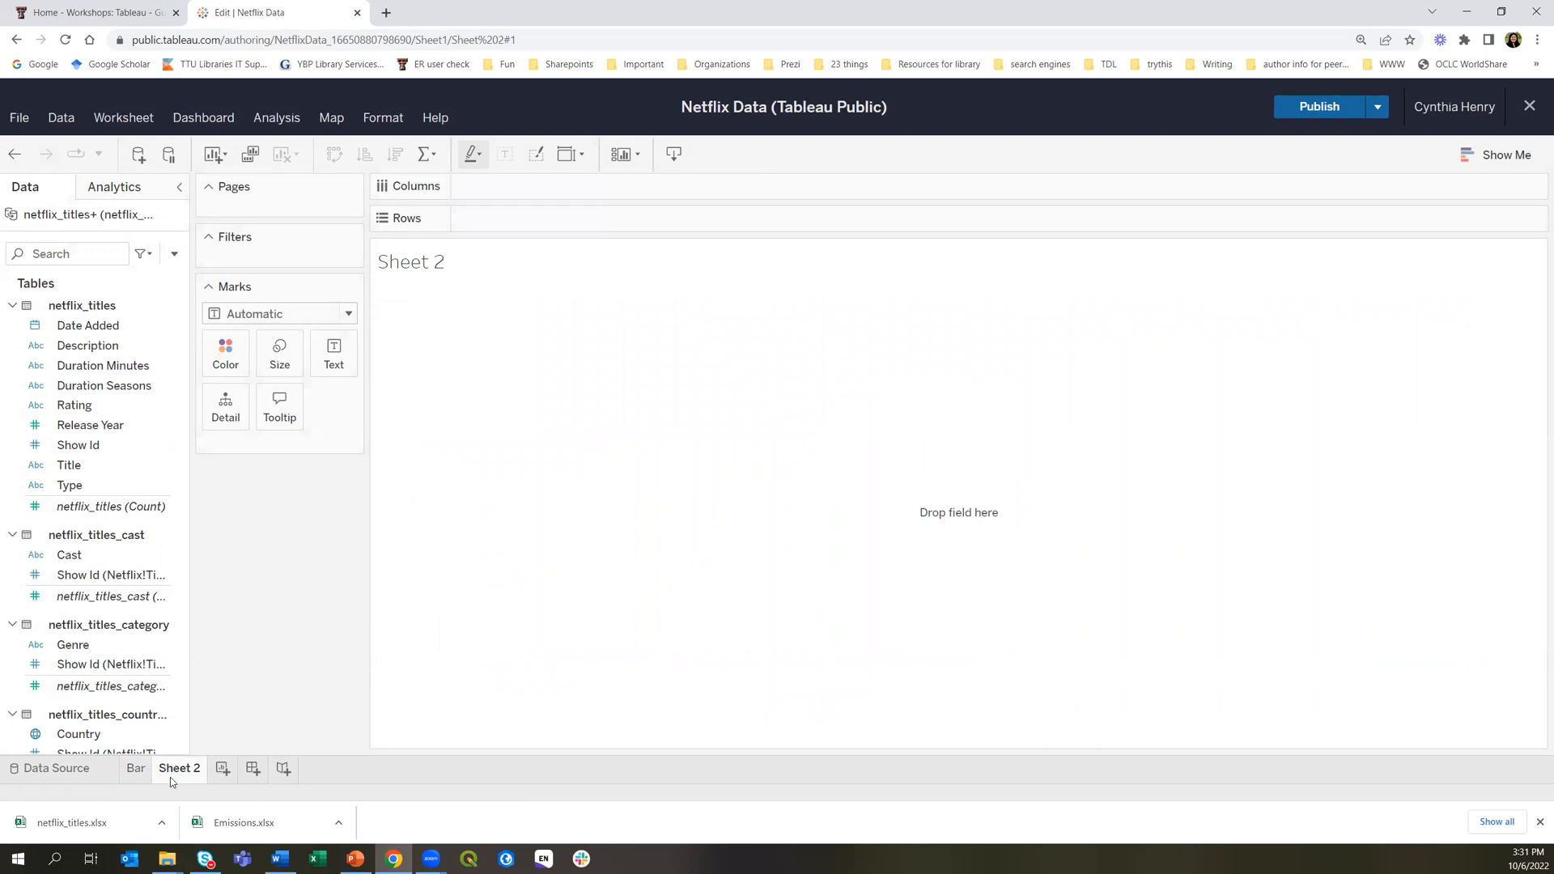
{"action": "right_click", "coordinate": [175, 773]}
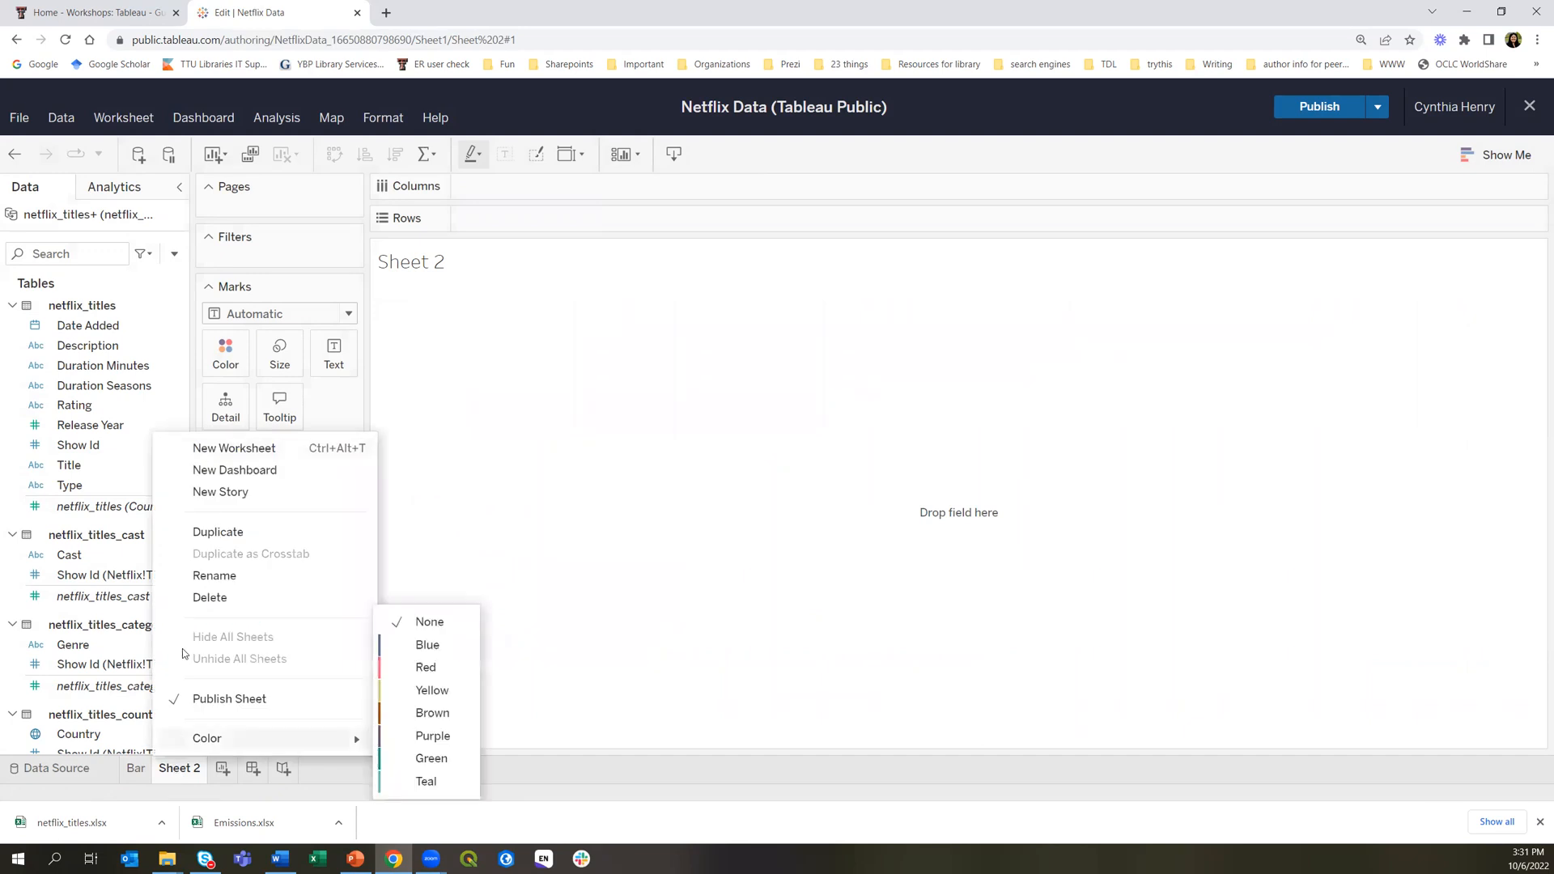
{"action": "left_click", "coordinate": [212, 577]}
{"action": "type", "text": "L"}
{"action": "key", "text": "BackSpace"}
{"action": "type", "text": "Line"}
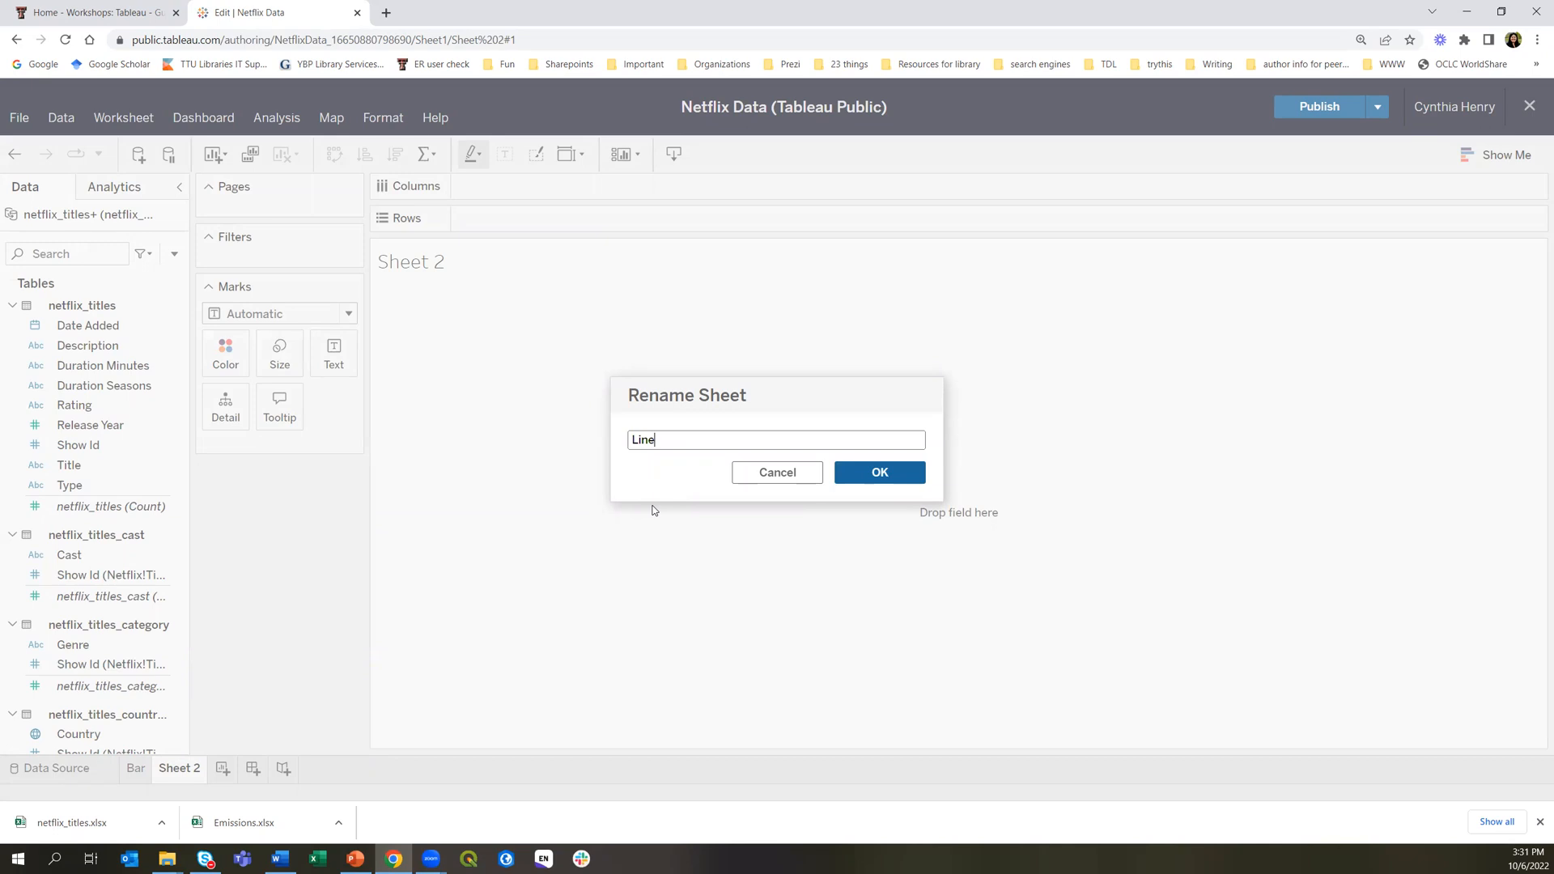
{"action": "left_click", "coordinate": [863, 480]}
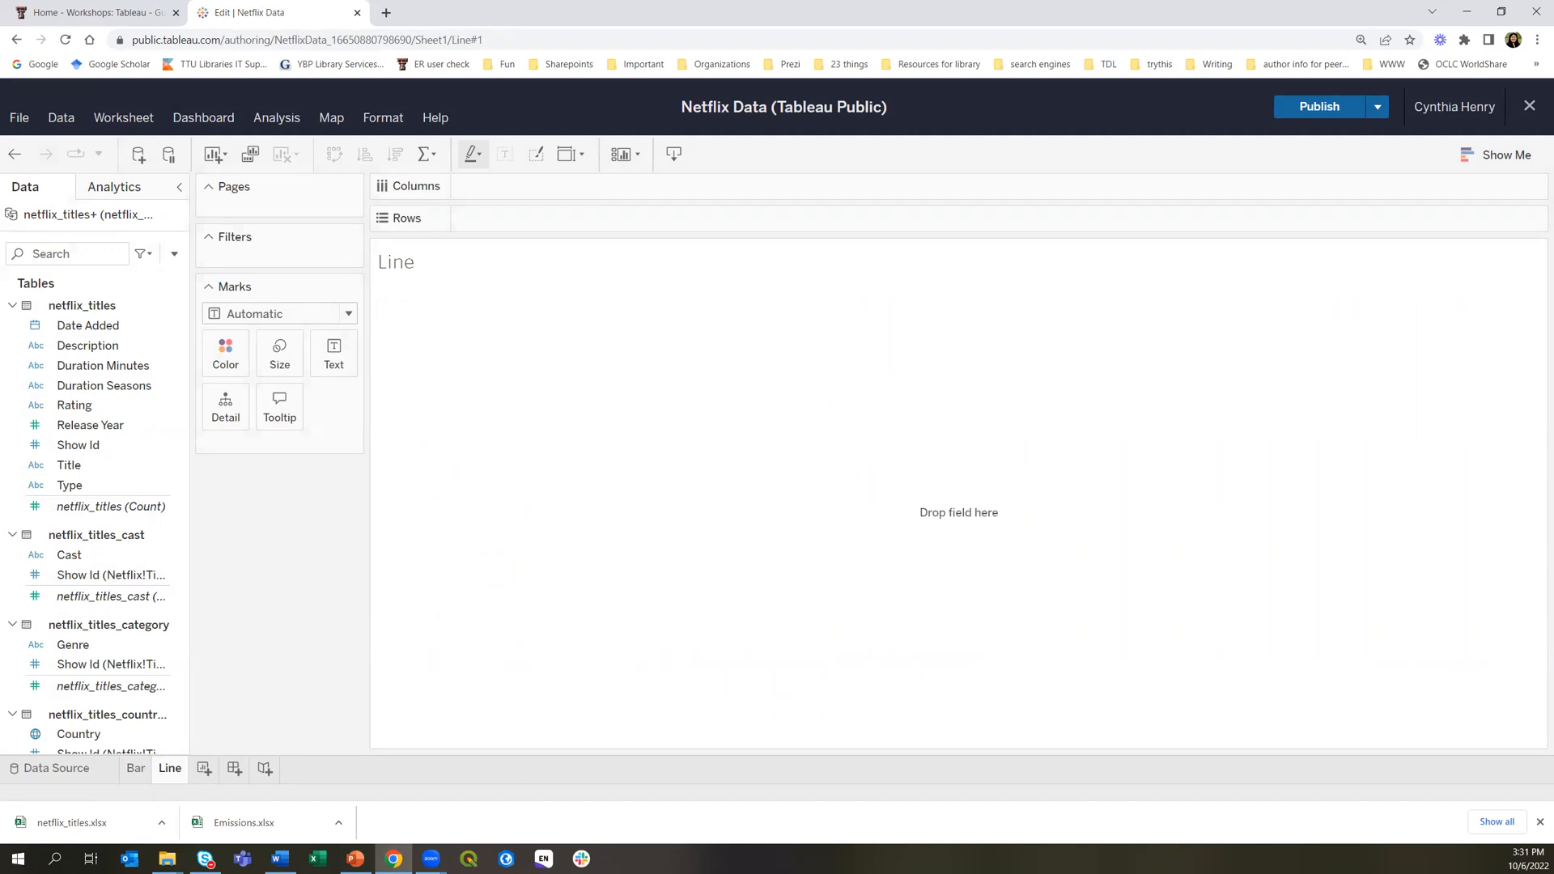
Build a line chart of the count of netflix_titles by year of Date Added
{"action": "left_click_drag", "start_coordinate": [87, 324], "coordinate": [526, 191]}
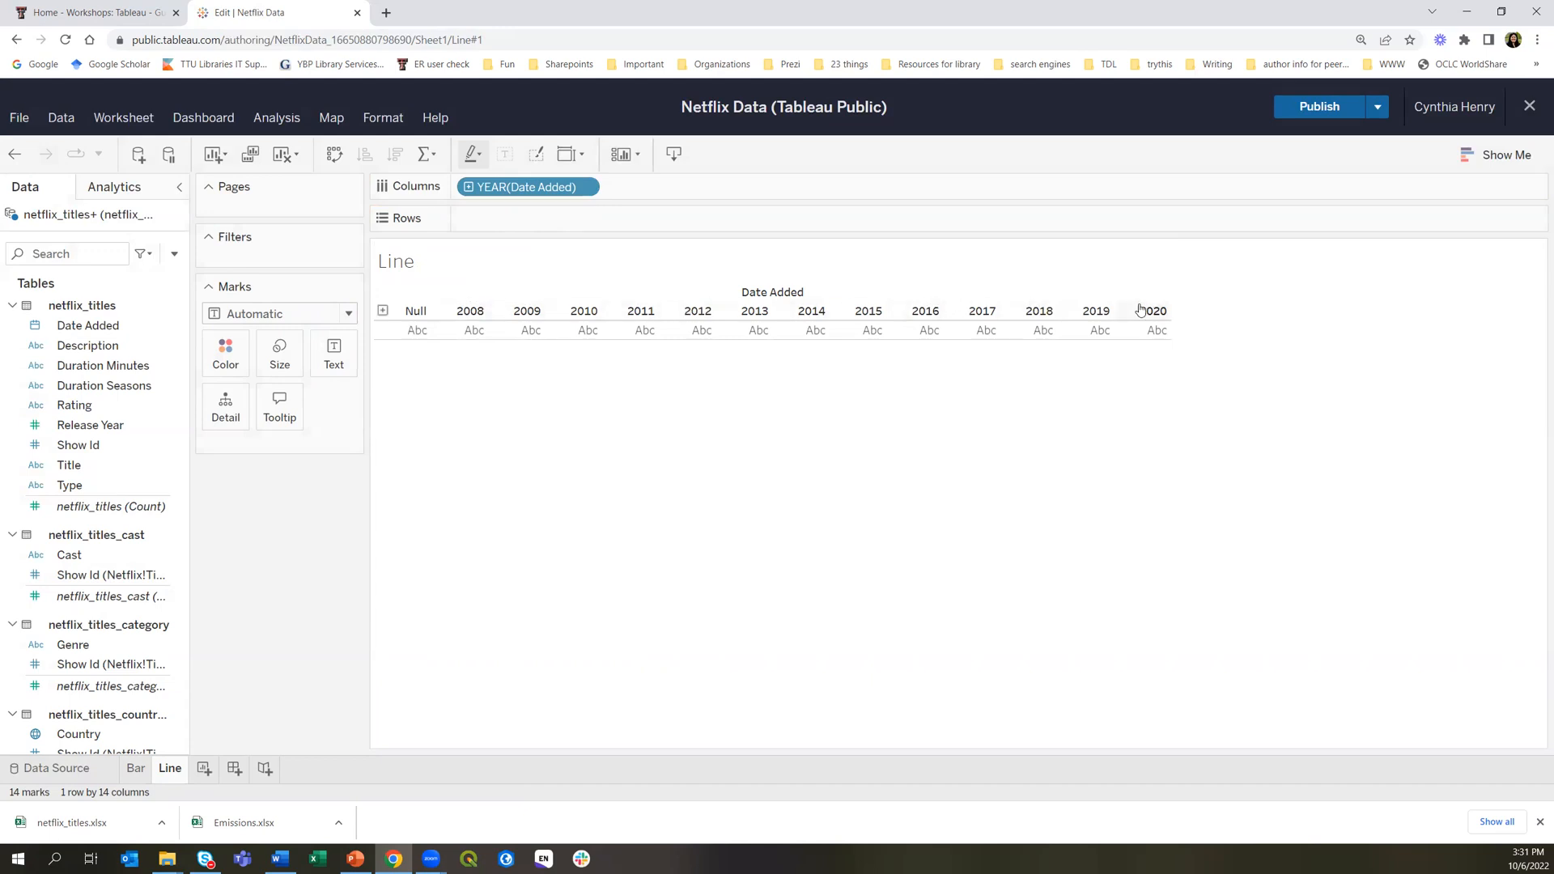
{"action": "mouse_move", "coordinate": [1113, 333]}
{"action": "left_click_drag", "start_coordinate": [87, 512], "coordinate": [526, 217]}
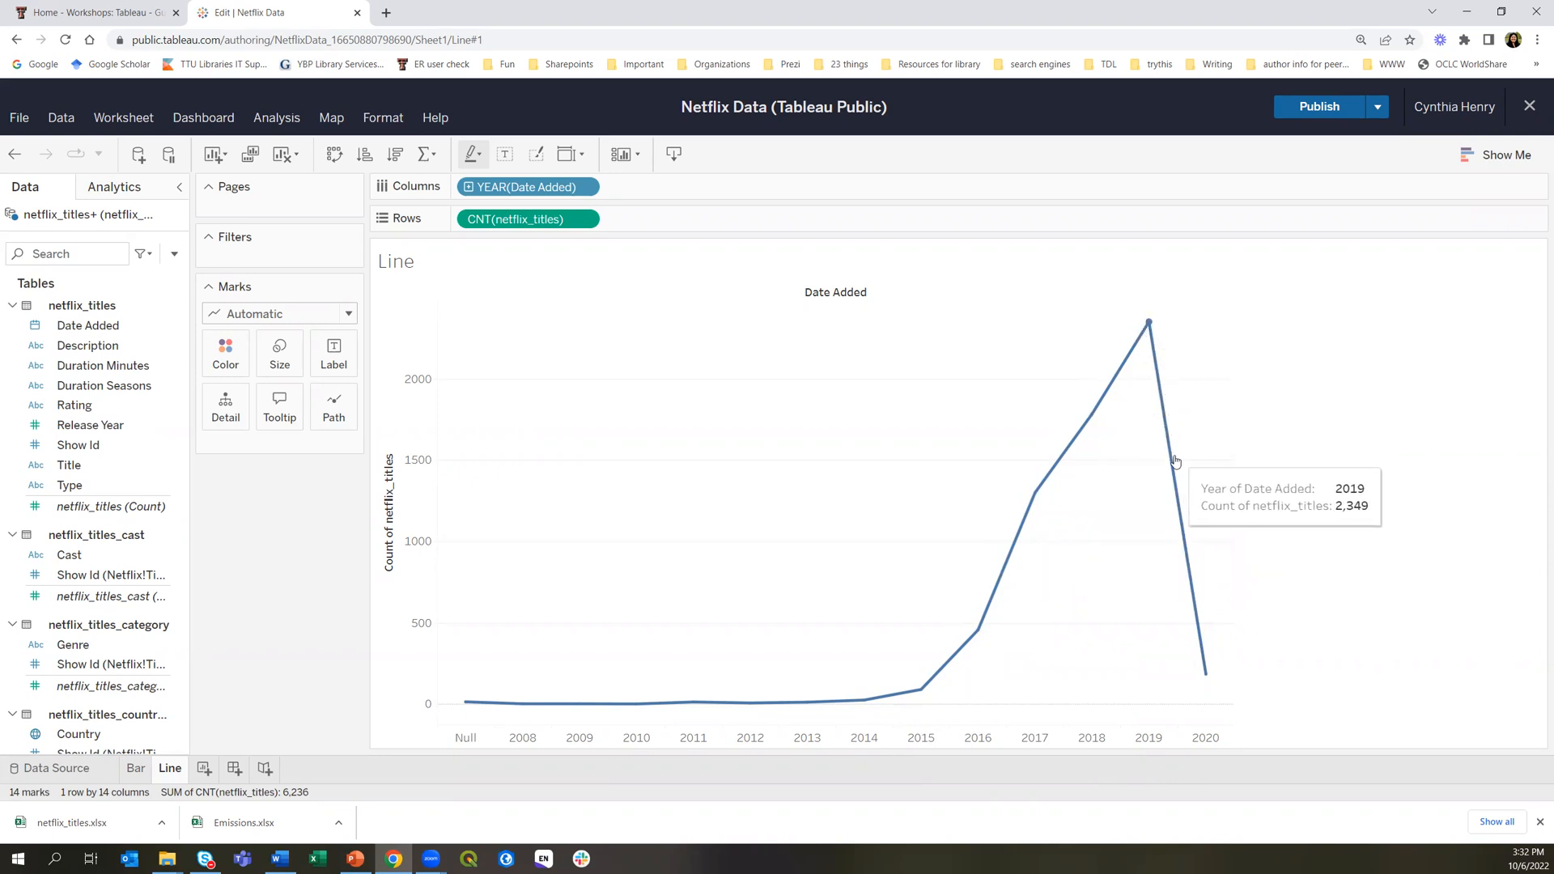
Change Date Added on the line chart from year to the continuous Month level that includes the year
{"action": "mouse_move", "coordinate": [1205, 676]}
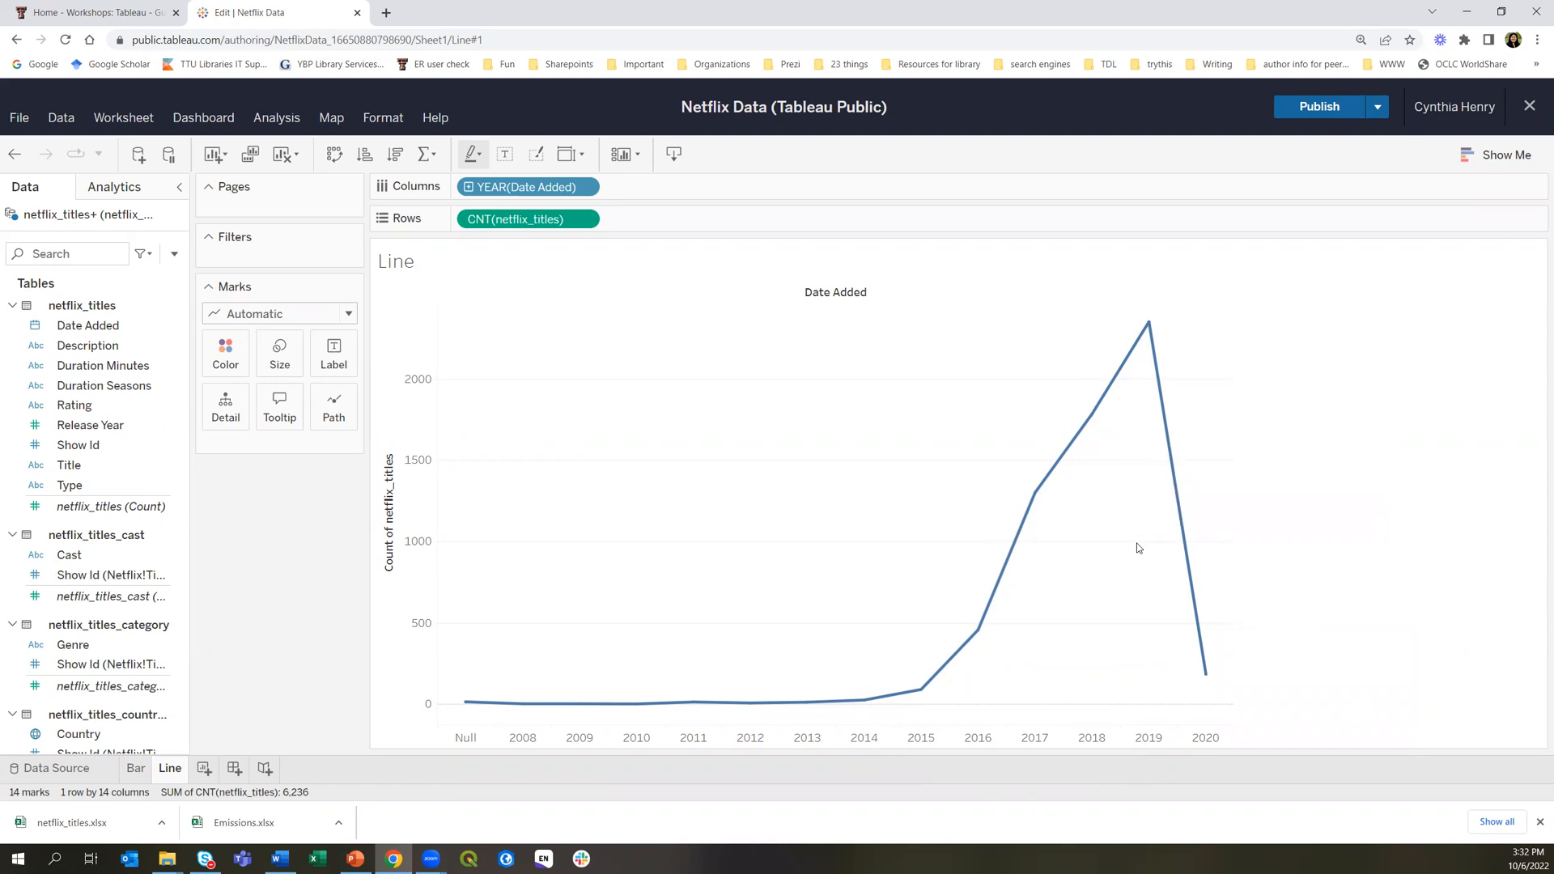
{"action": "mouse_move", "coordinate": [1204, 643]}
{"action": "right_click", "coordinate": [501, 194]}
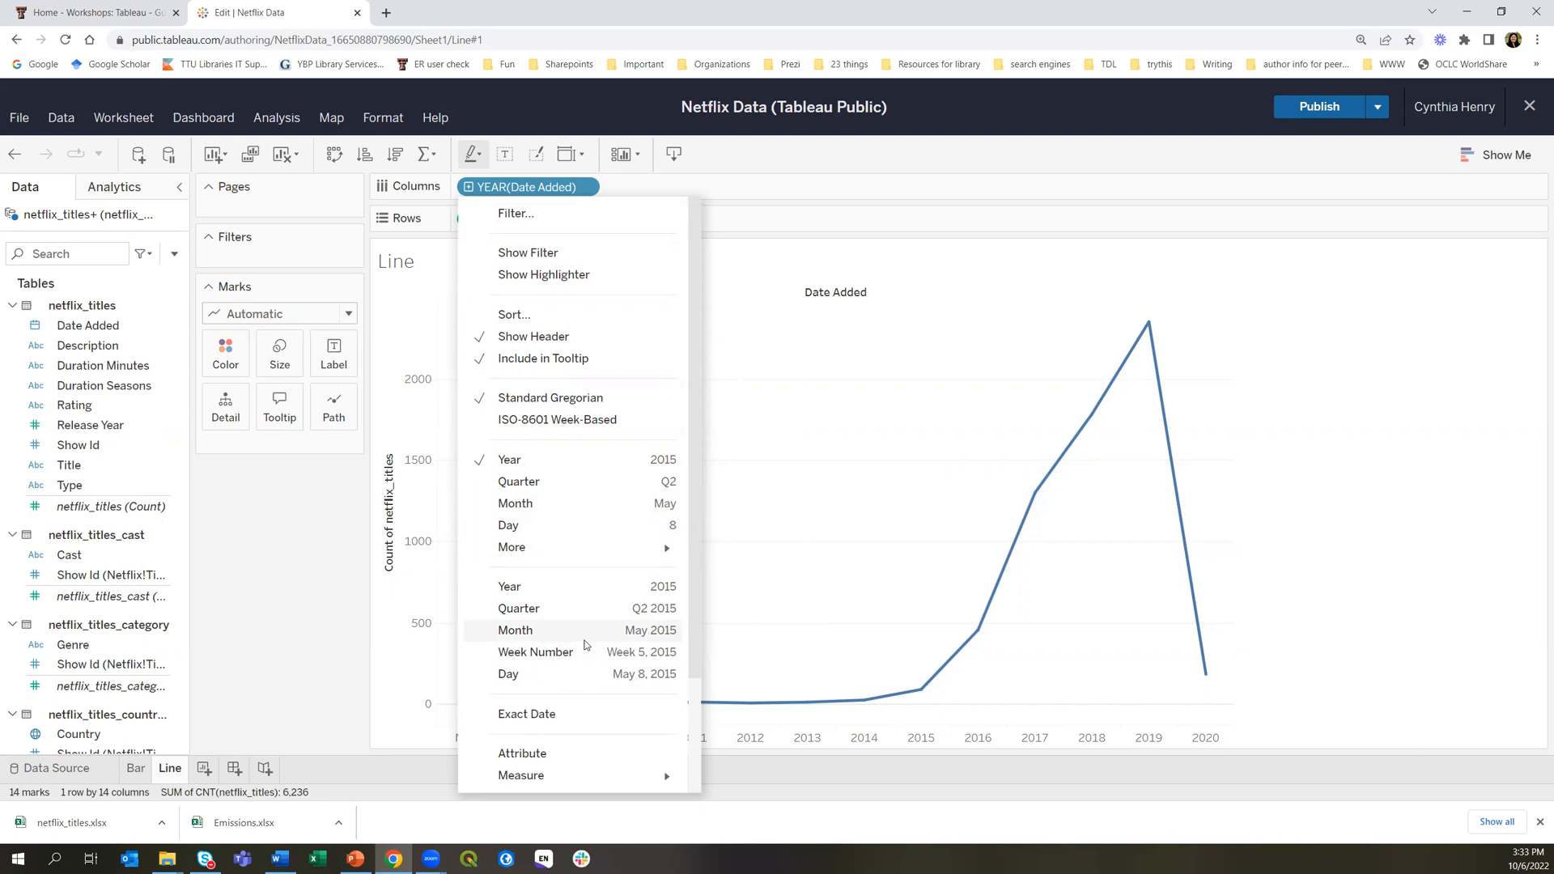
{"action": "left_click", "coordinate": [542, 631]}
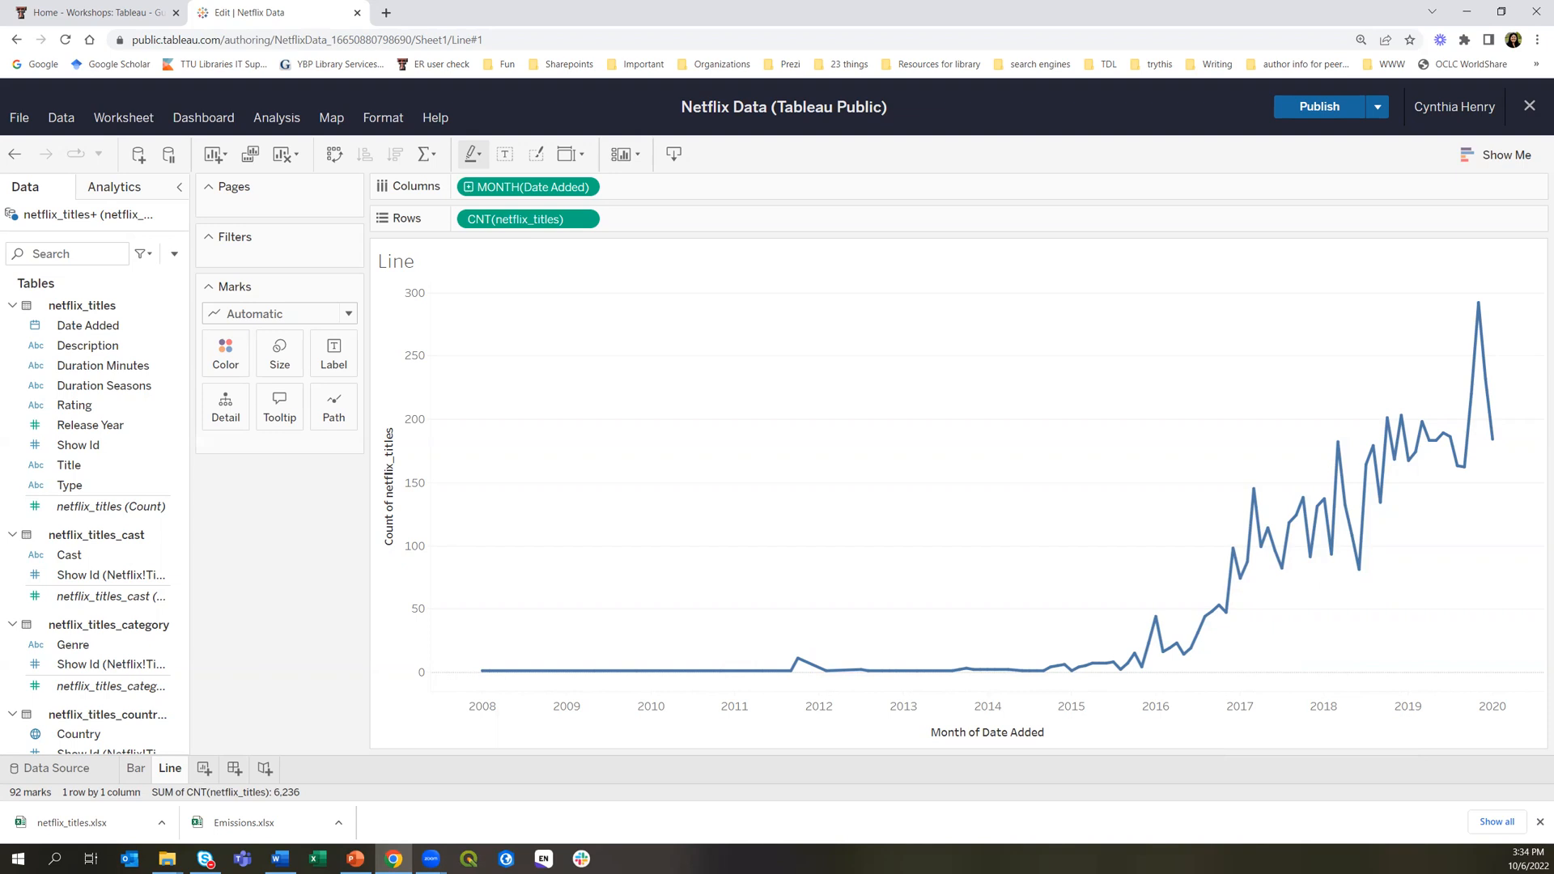
Add another worksheet and rename it Map
{"action": "scroll", "coordinate": [105, 663], "scroll_direction": "down", "scroll_amount": 4}
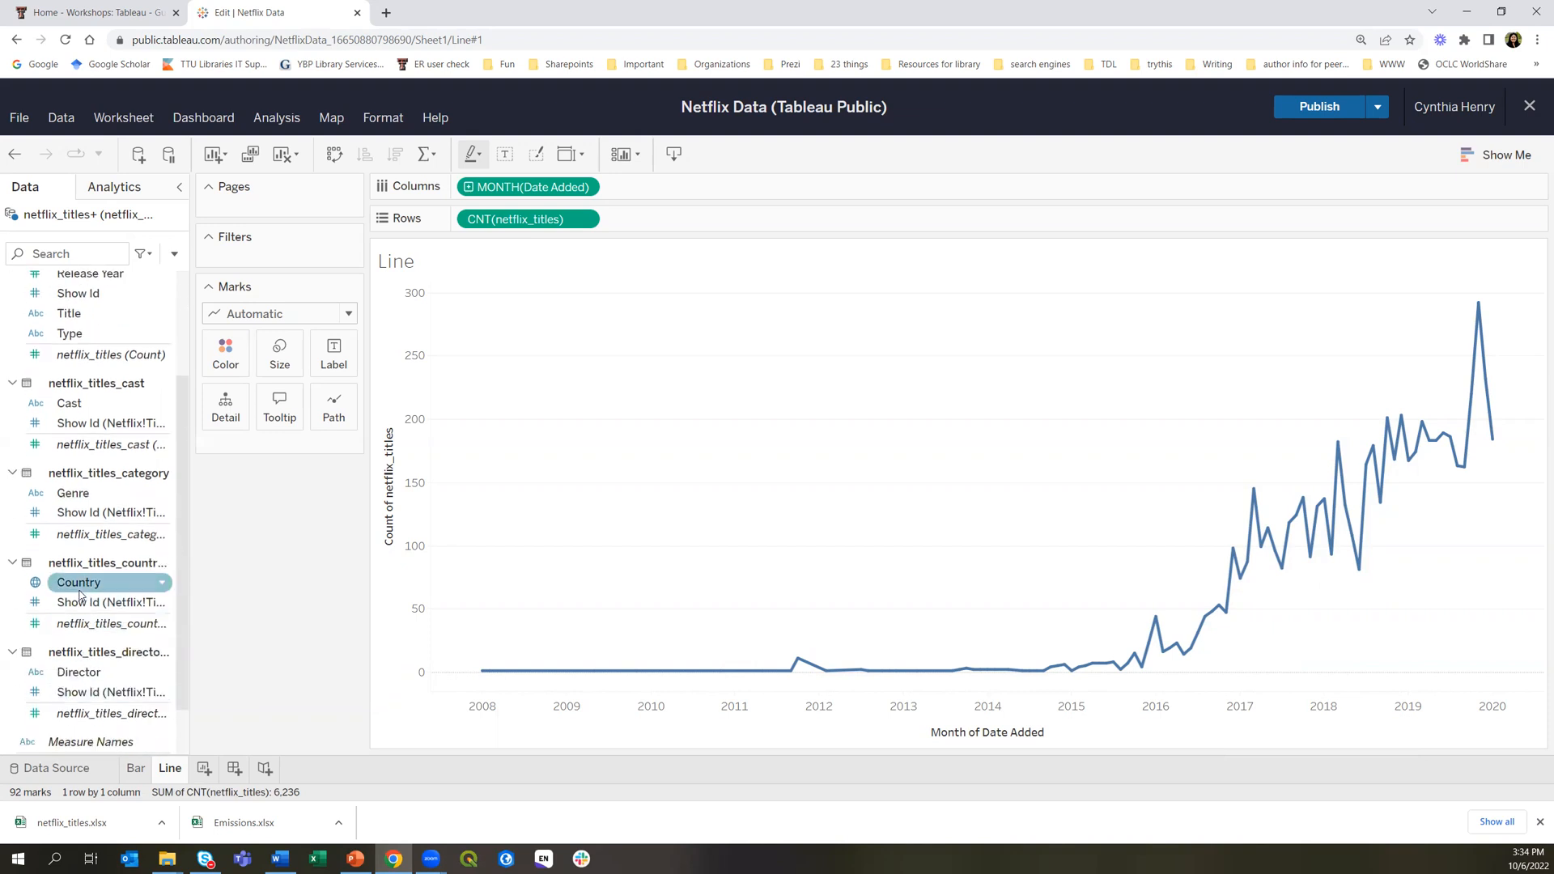
{"action": "left_click", "coordinate": [203, 768]}
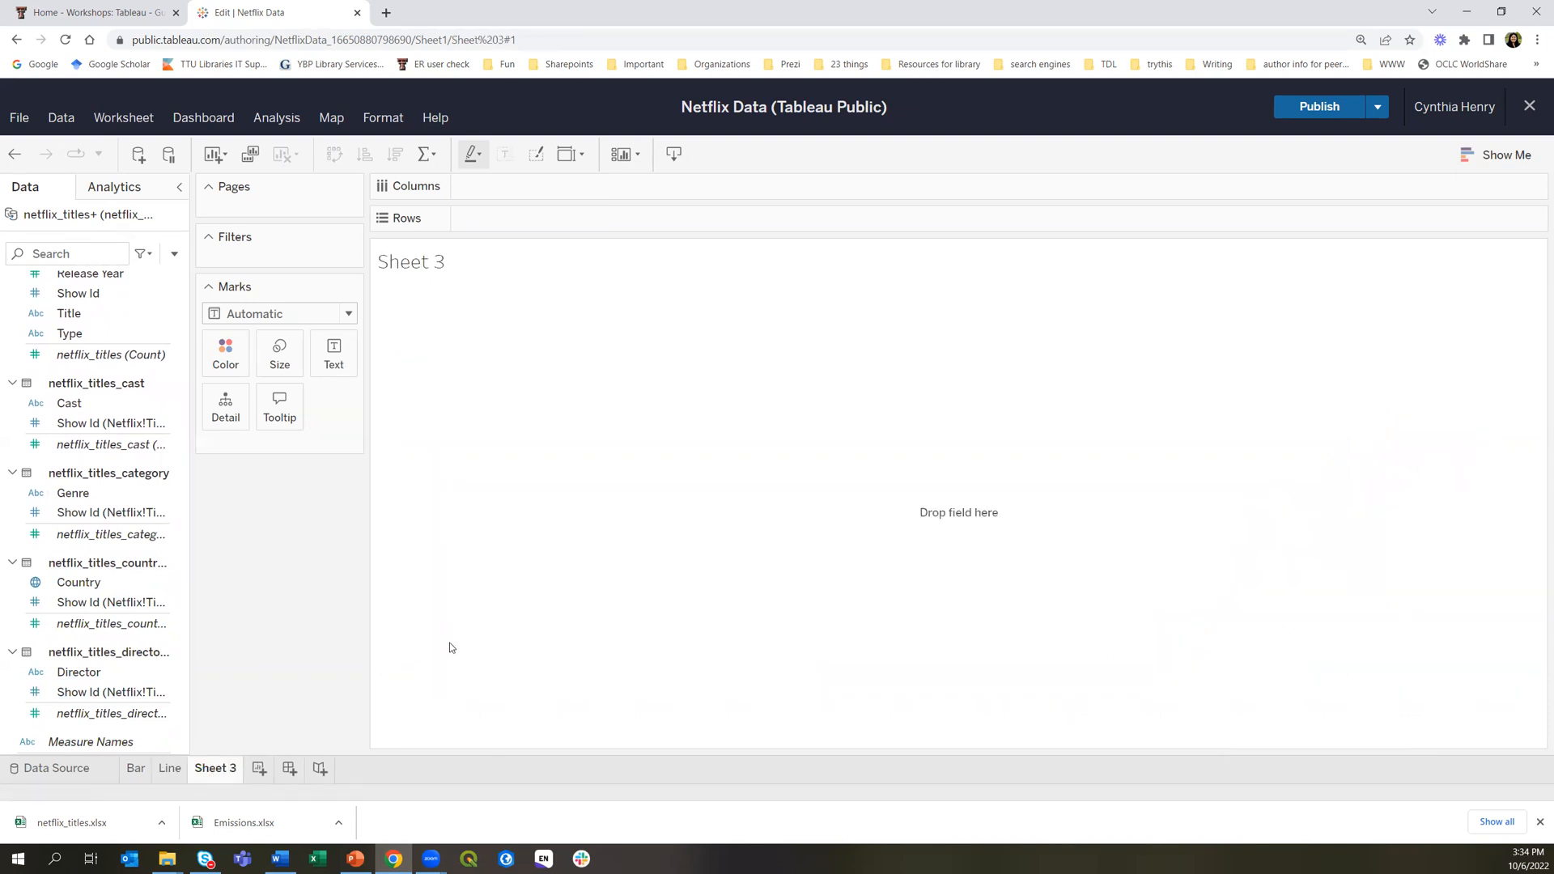
{"action": "right_click", "coordinate": [230, 767]}
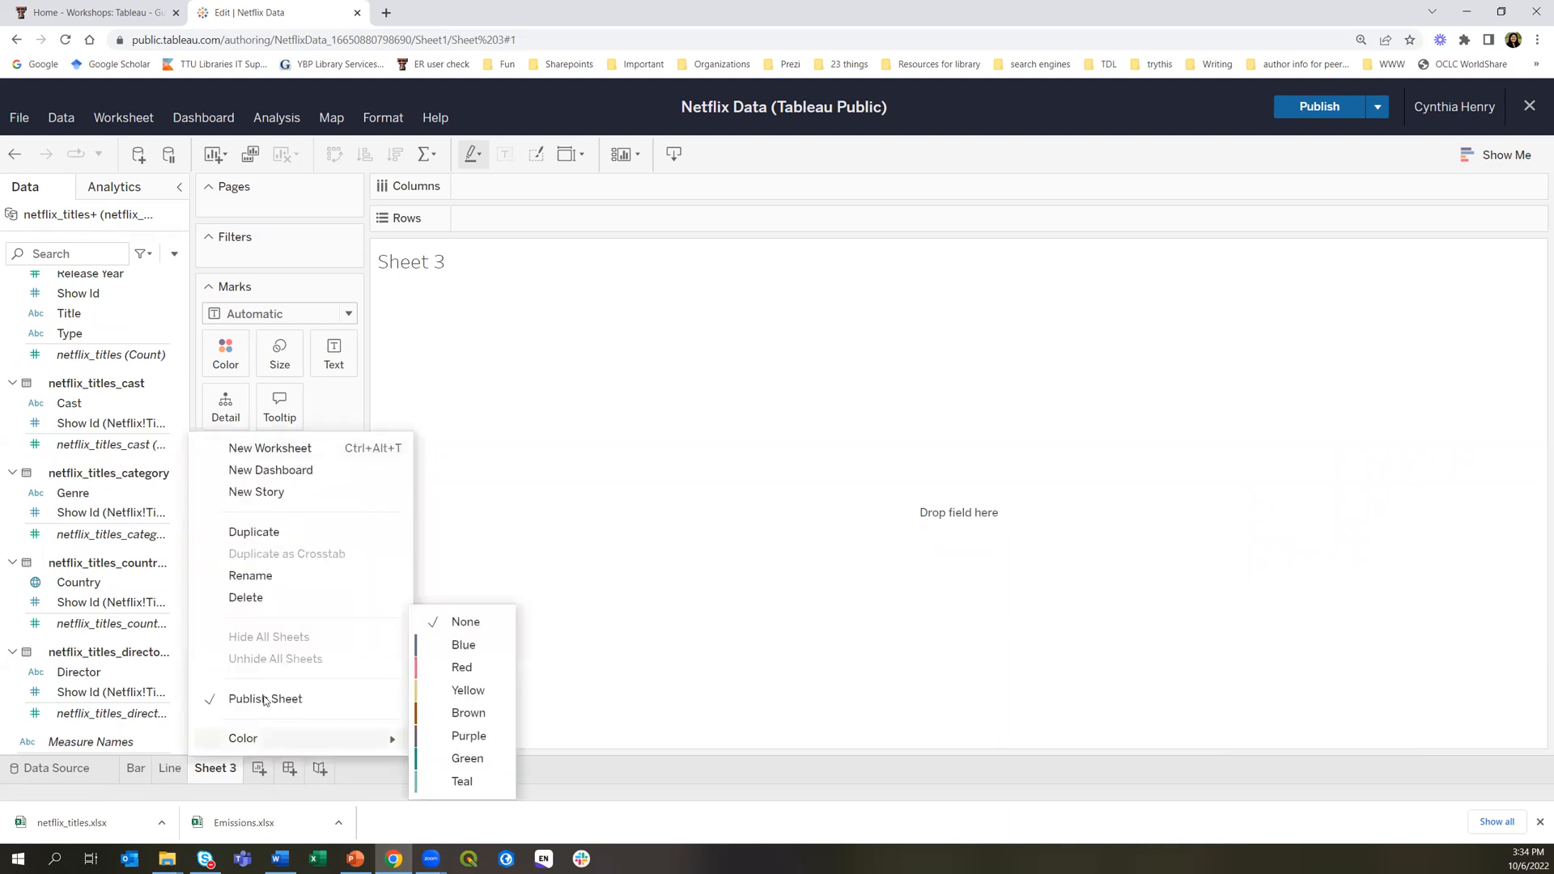
{"action": "left_click", "coordinate": [277, 586]}
{"action": "type", "text": "Map"}
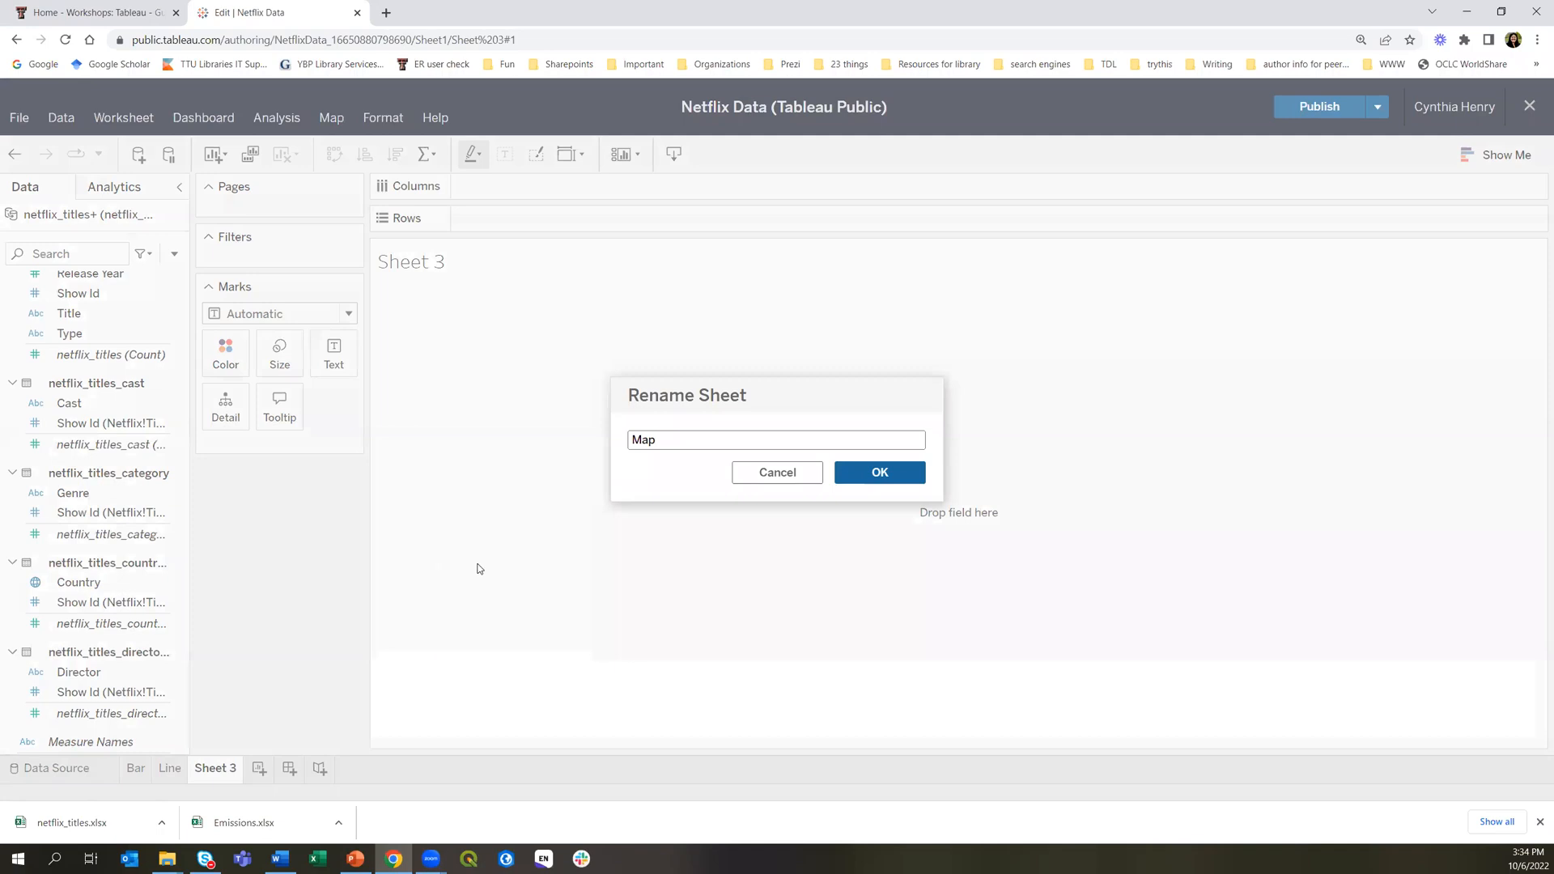
{"action": "left_click", "coordinate": [853, 471]}
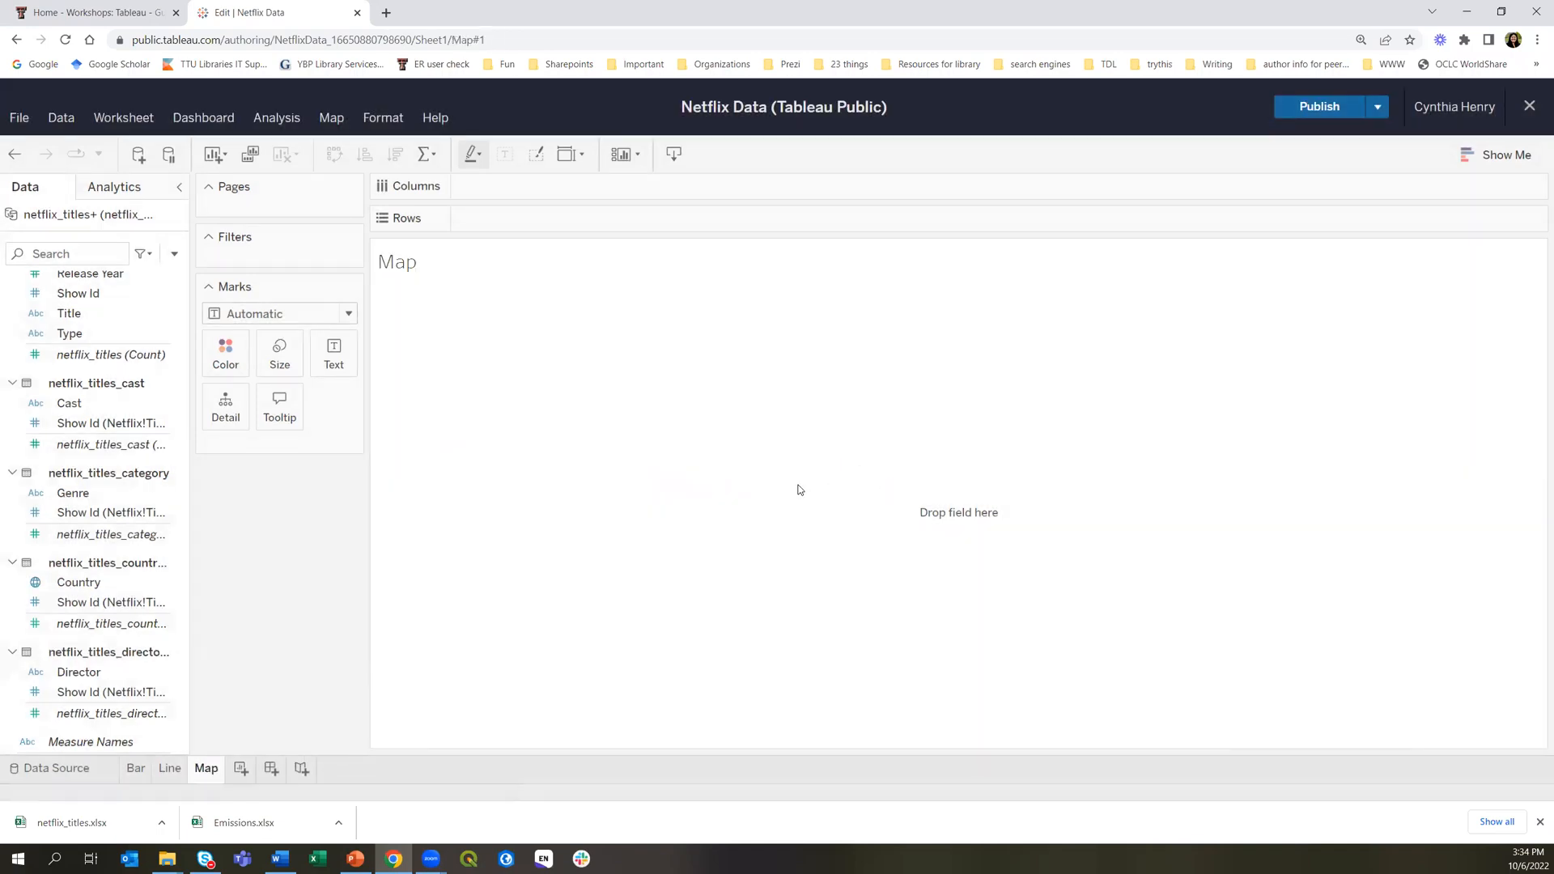
Plot the Country field on a map and convert the symbol map to a filled map
{"action": "left_click", "coordinate": [117, 499]}
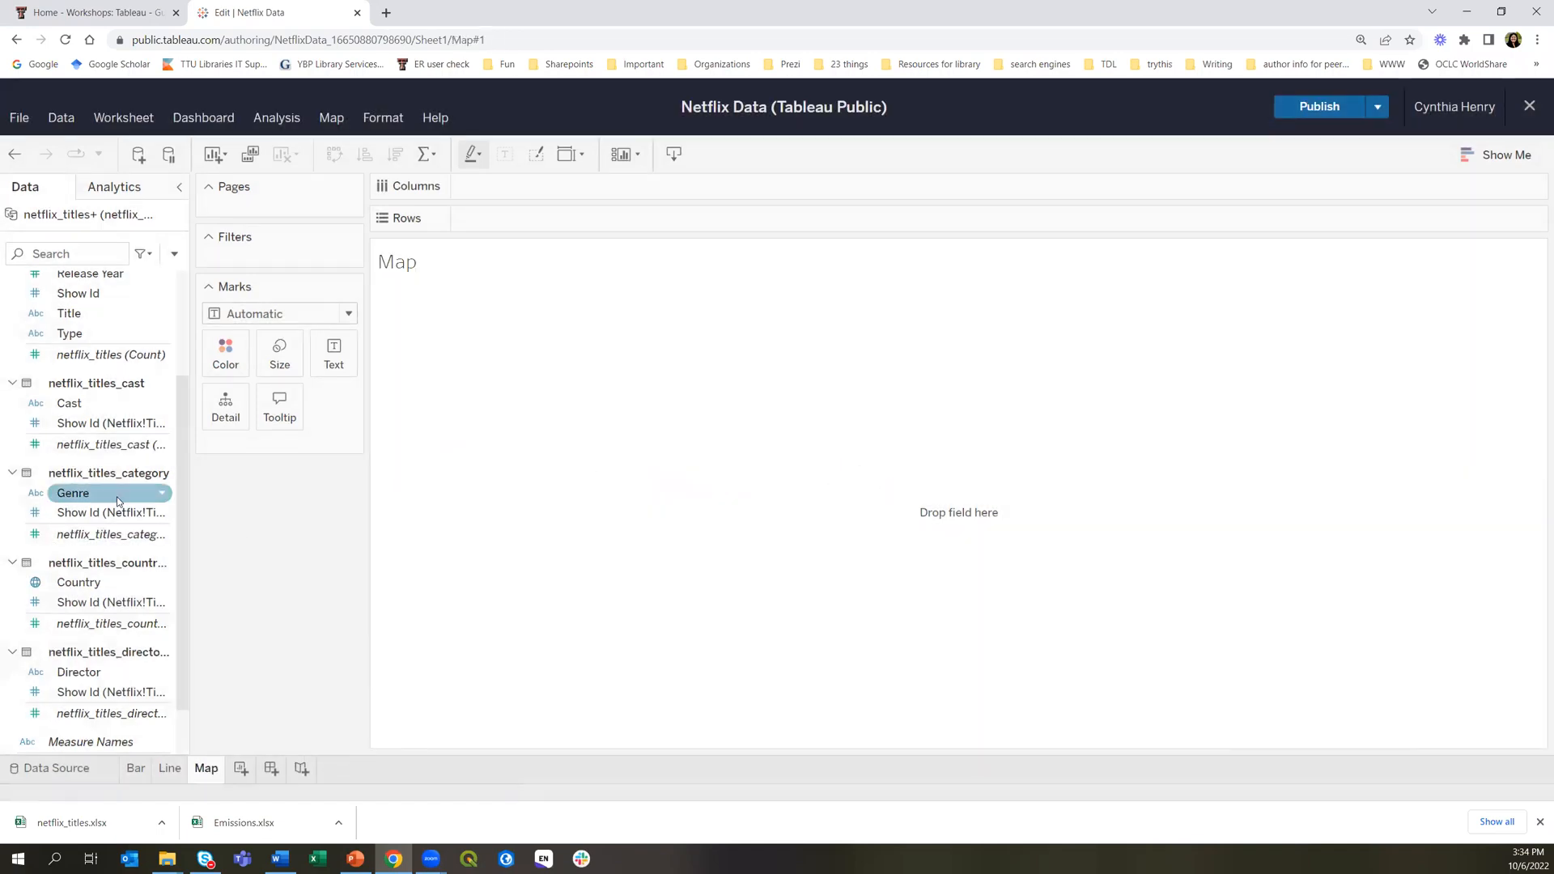
{"action": "left_click", "coordinate": [78, 588]}
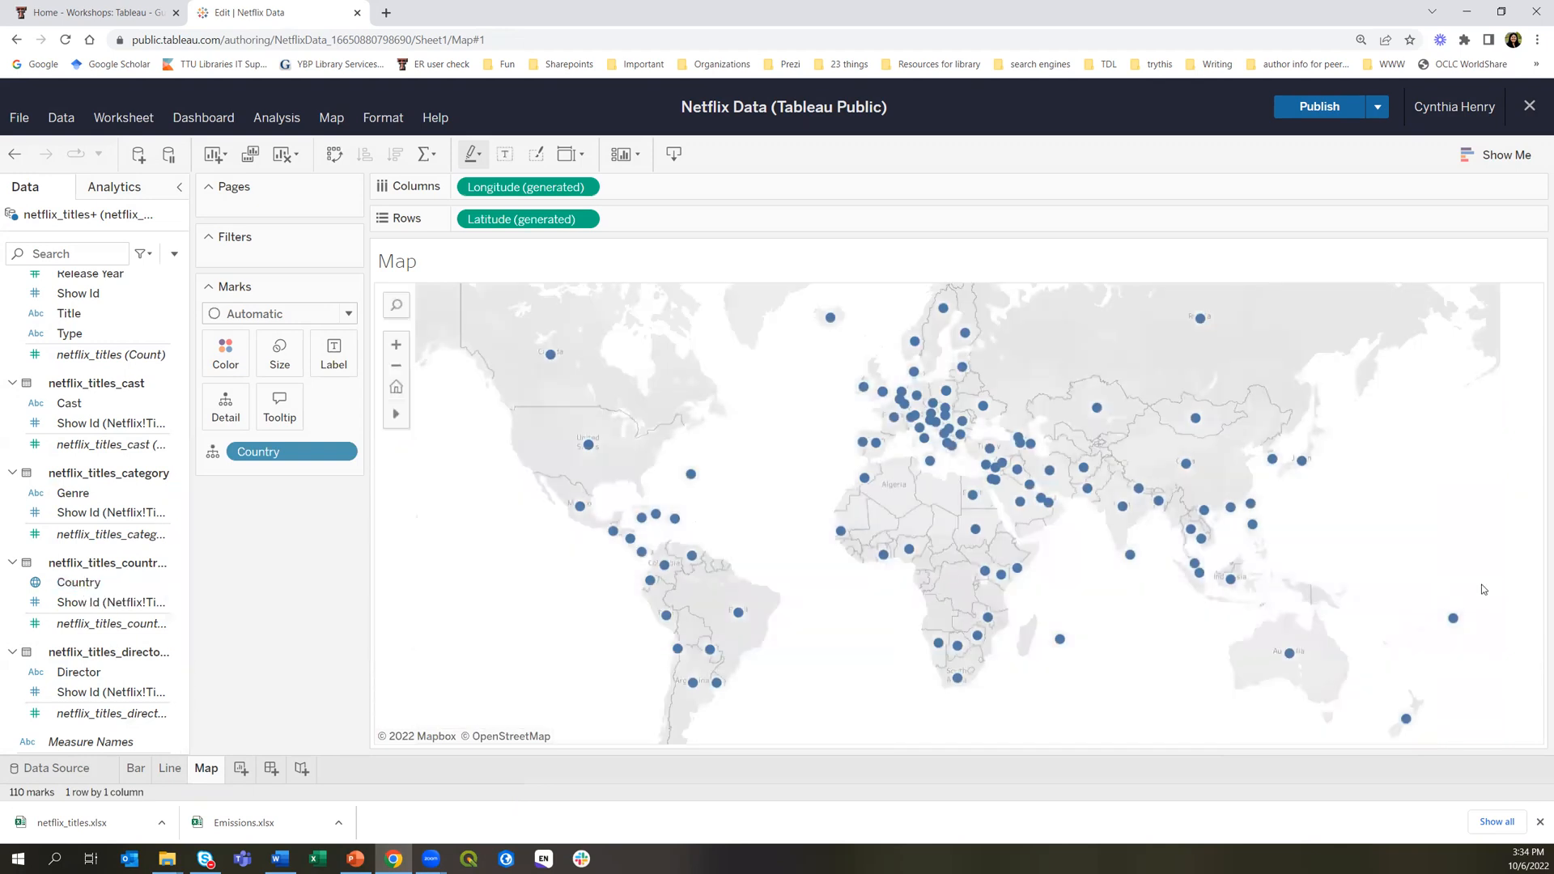
{"action": "left_click", "coordinate": [1503, 155]}
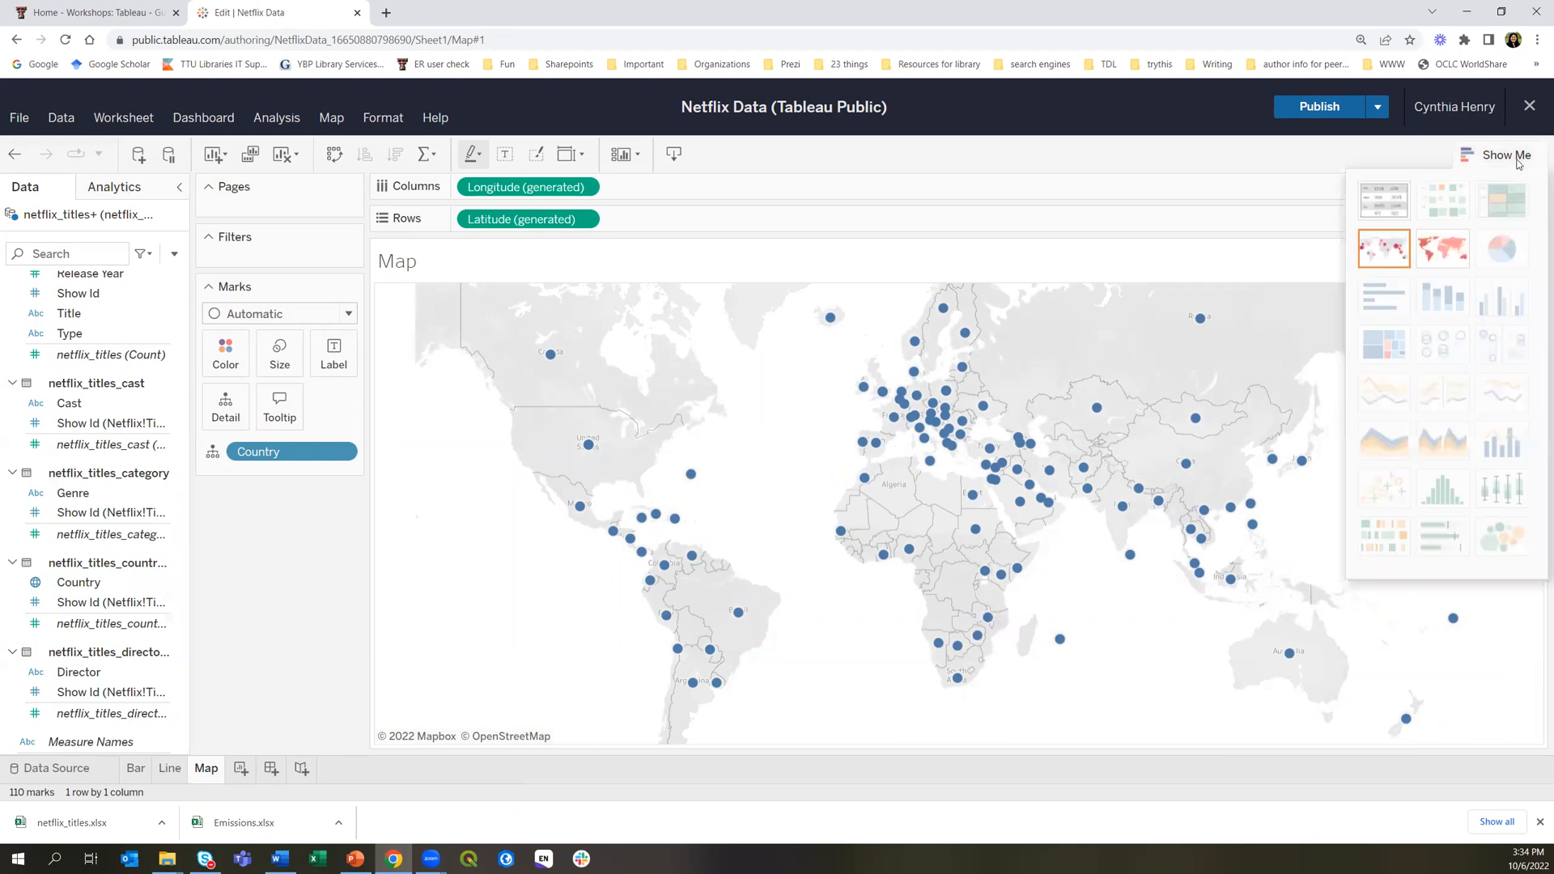
{"action": "left_click", "coordinate": [1453, 246]}
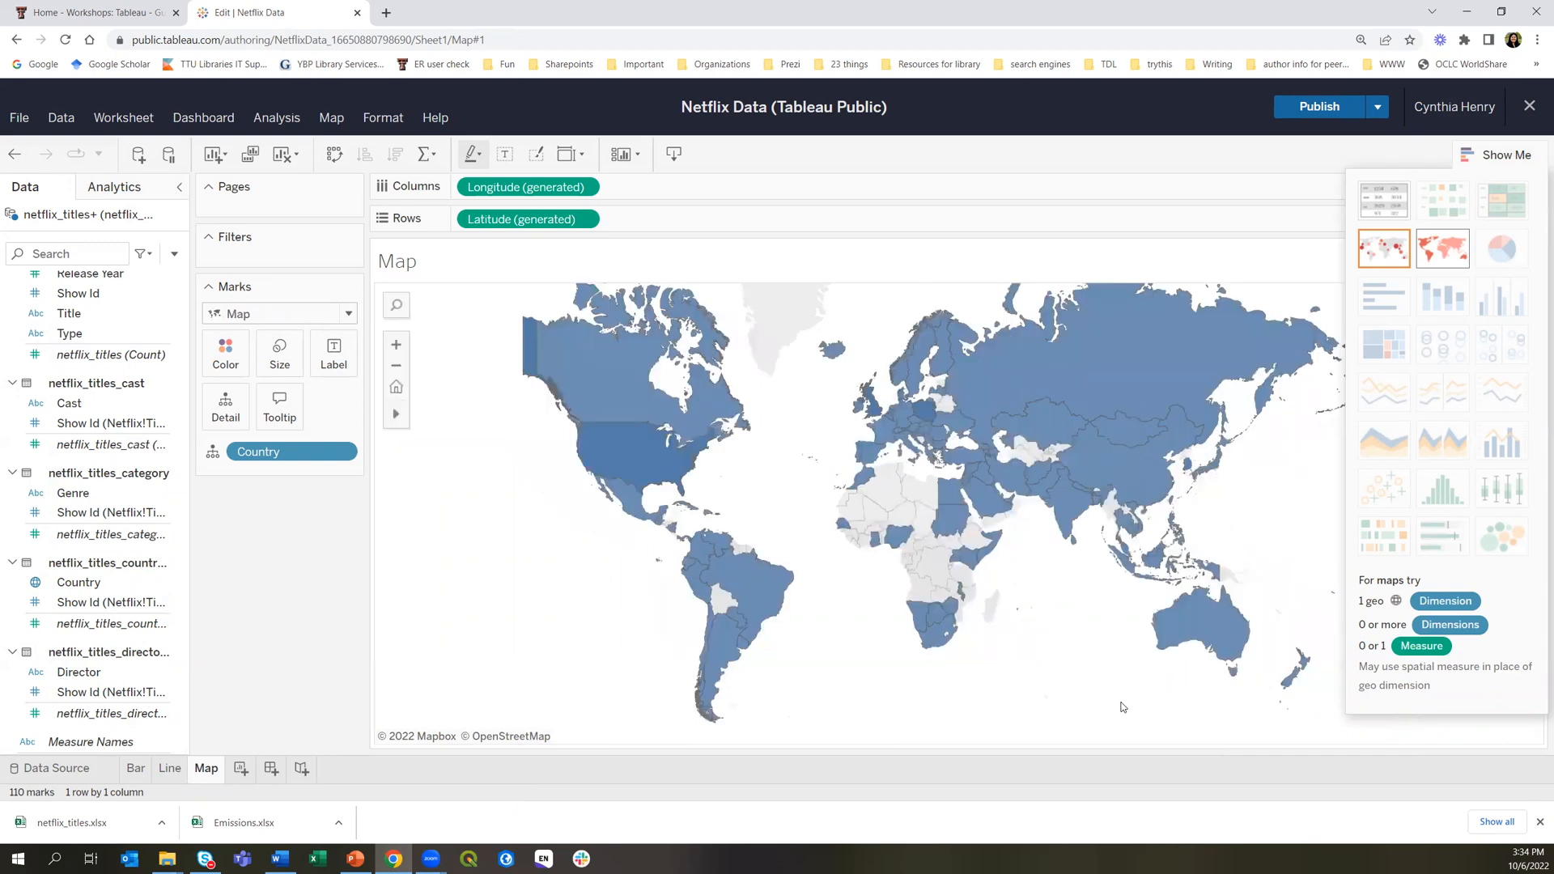
{"action": "left_click", "coordinate": [1511, 155]}
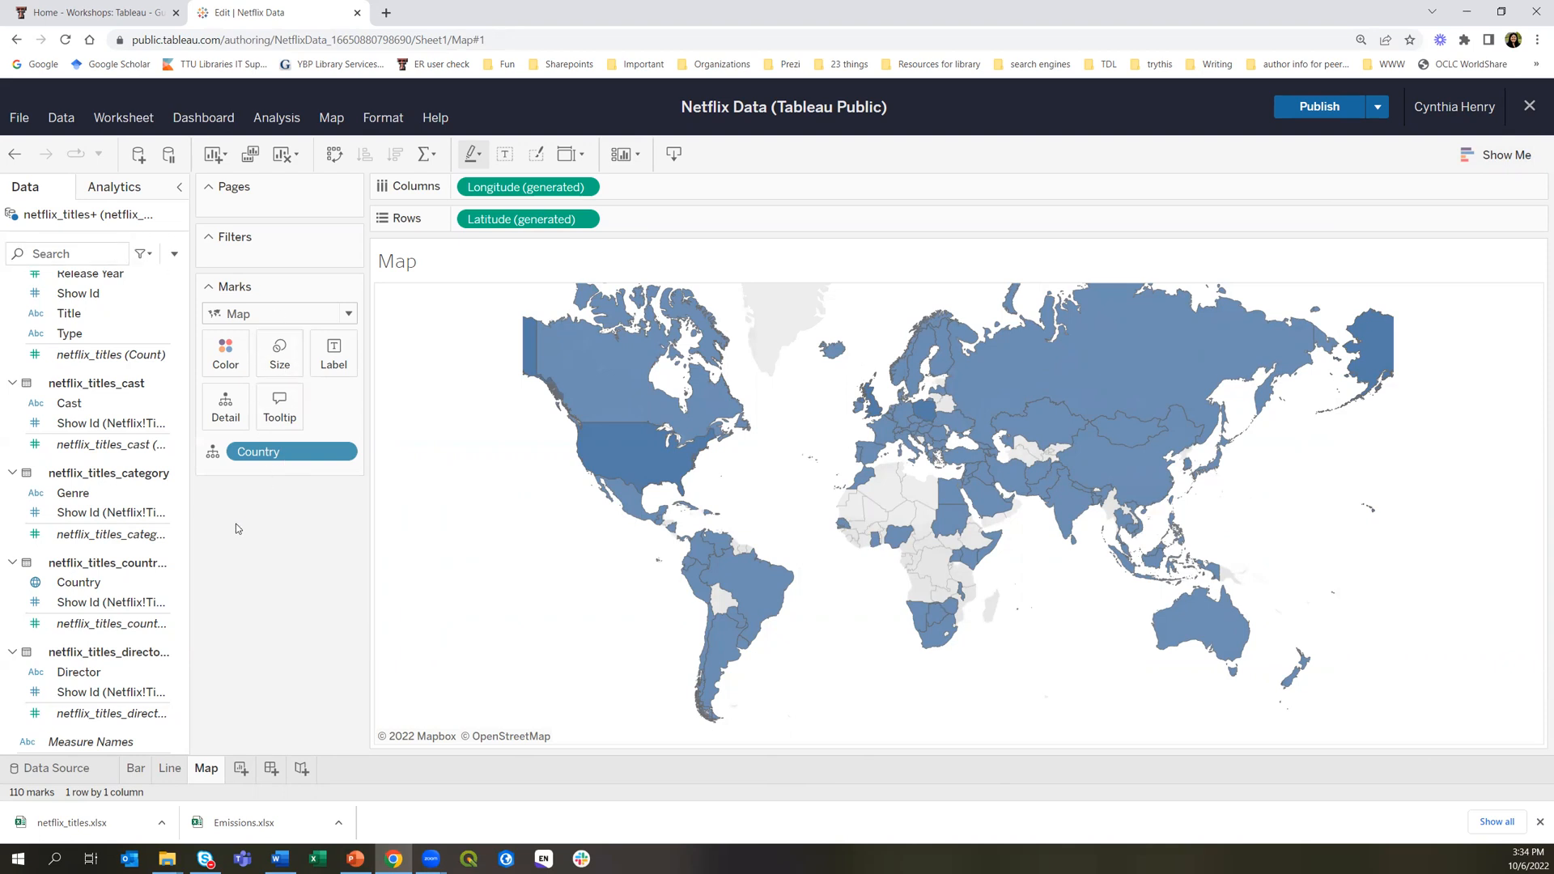
{"action": "left_click_drag", "start_coordinate": [185, 558], "coordinate": [195, 445]}
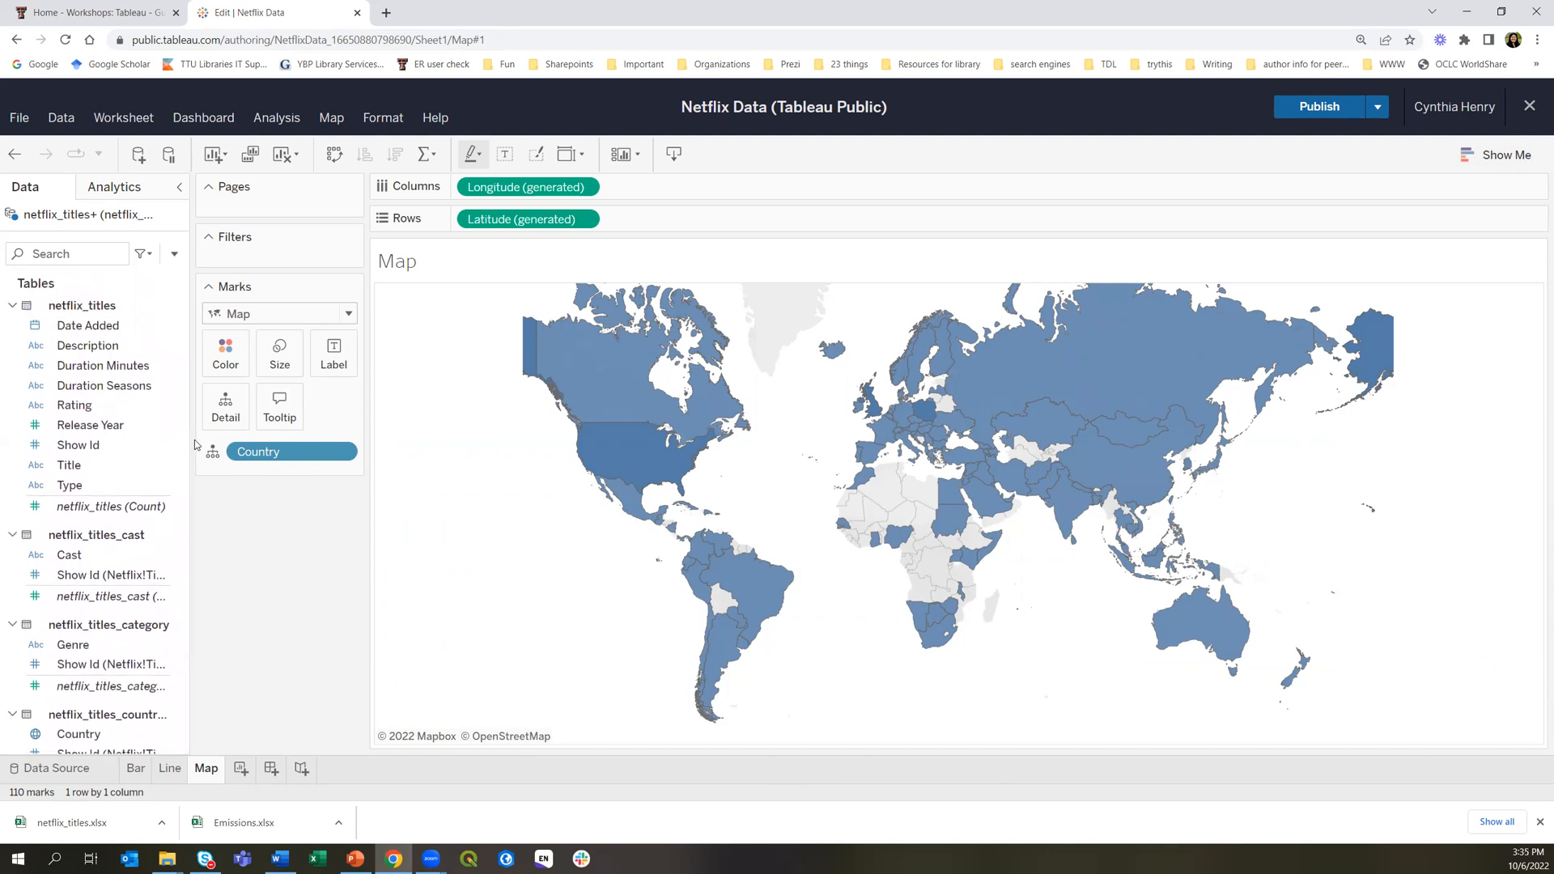
Color the map's countries by the count of netflix_titles, recenter the map and inspect the counts of individual countries
{"action": "left_click_drag", "start_coordinate": [68, 508], "coordinate": [232, 346]}
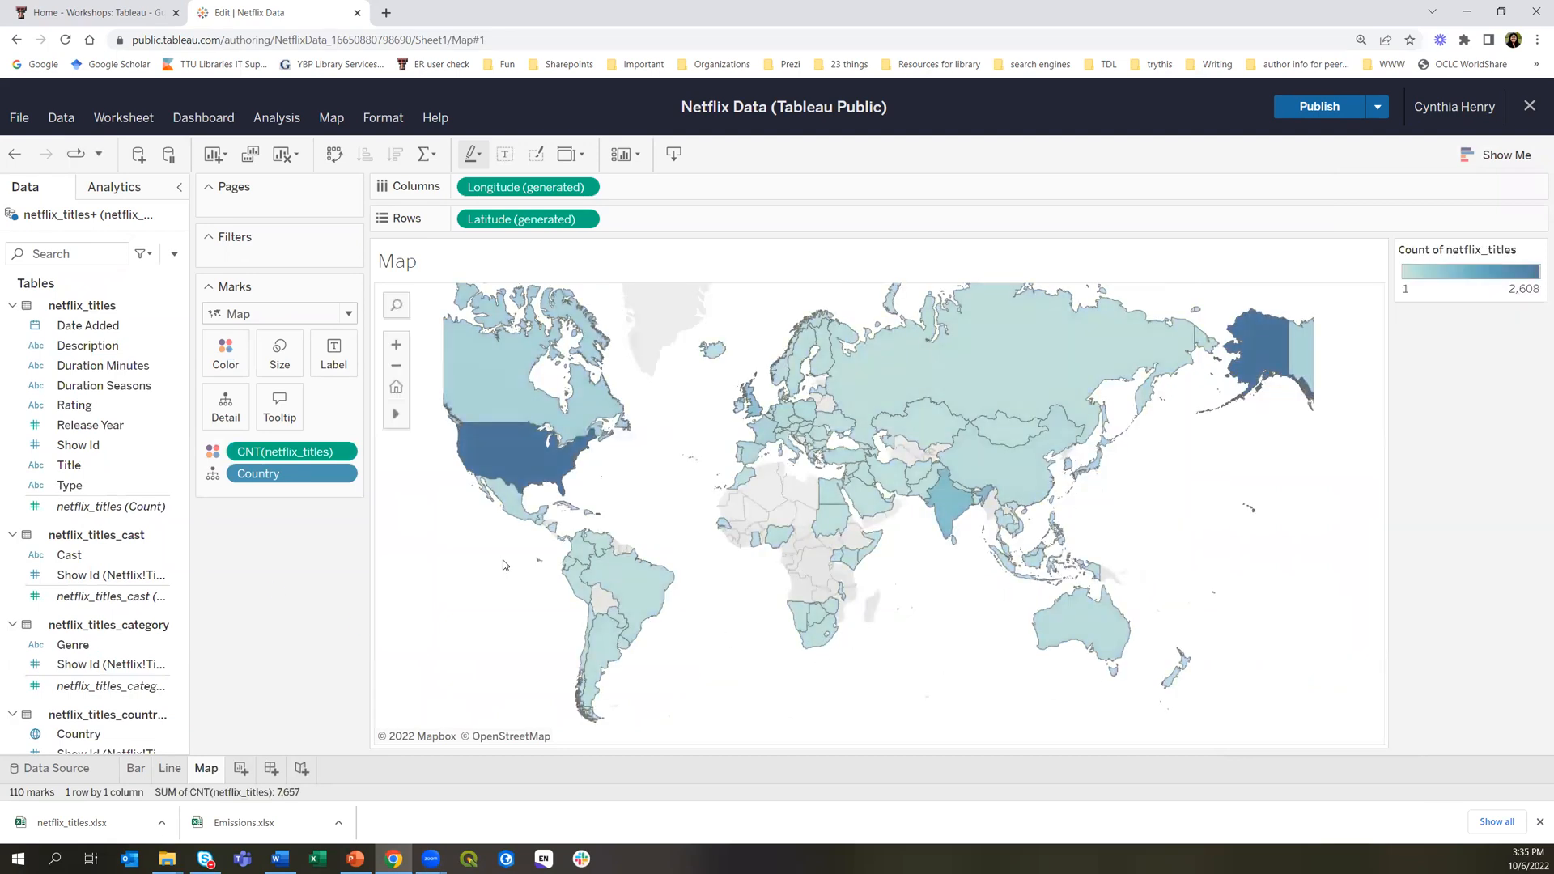
{"action": "left_click", "coordinate": [439, 421]}
{"action": "left_click_drag", "start_coordinate": [455, 547], "coordinate": [560, 553]}
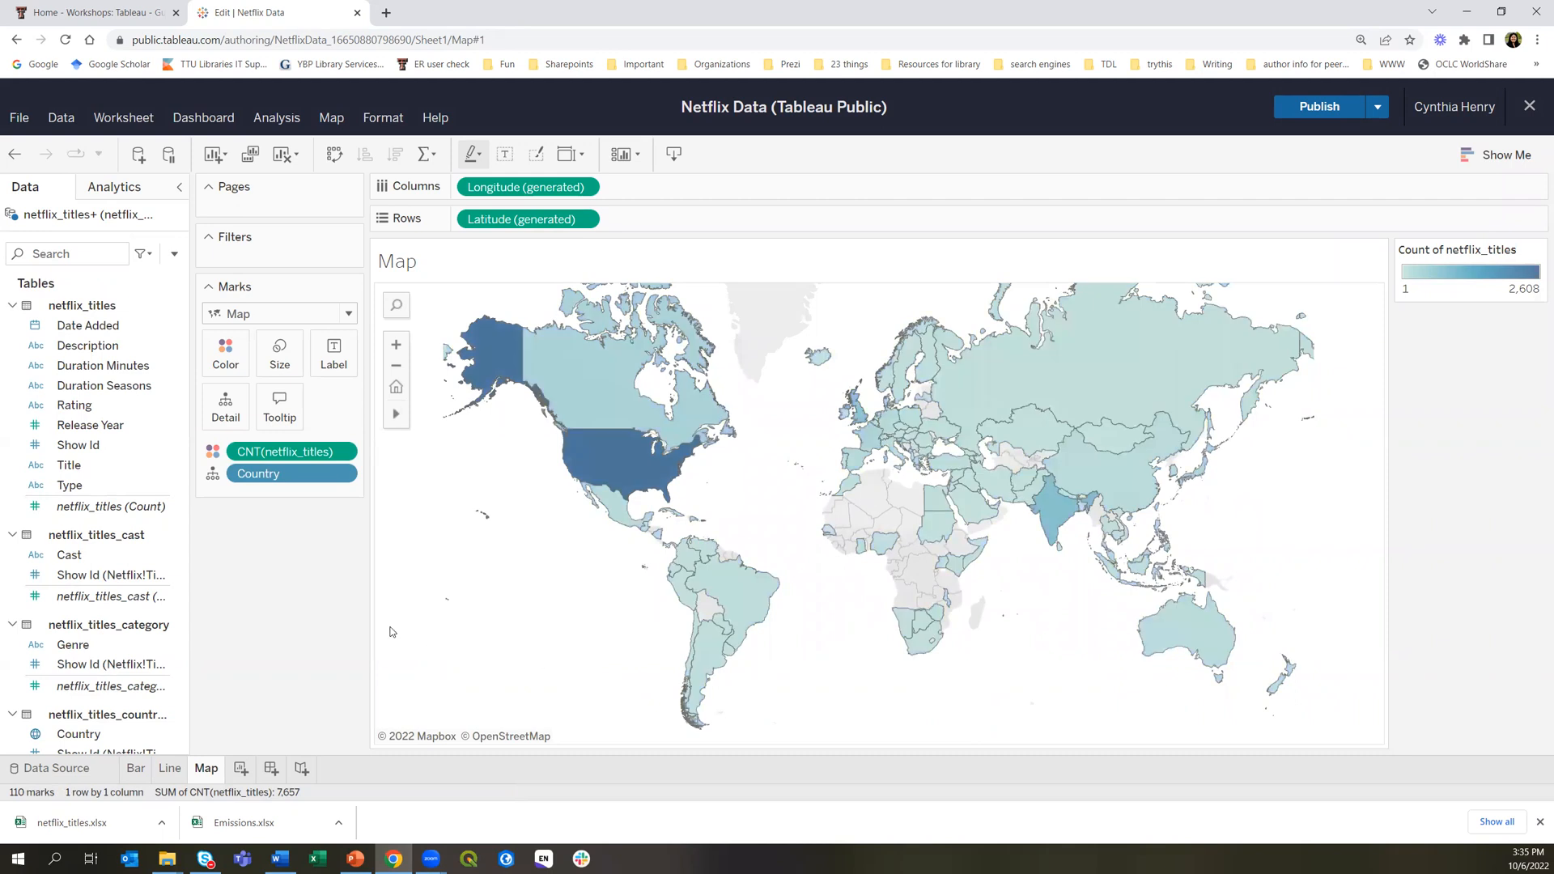
{"action": "mouse_move", "coordinate": [612, 470]}
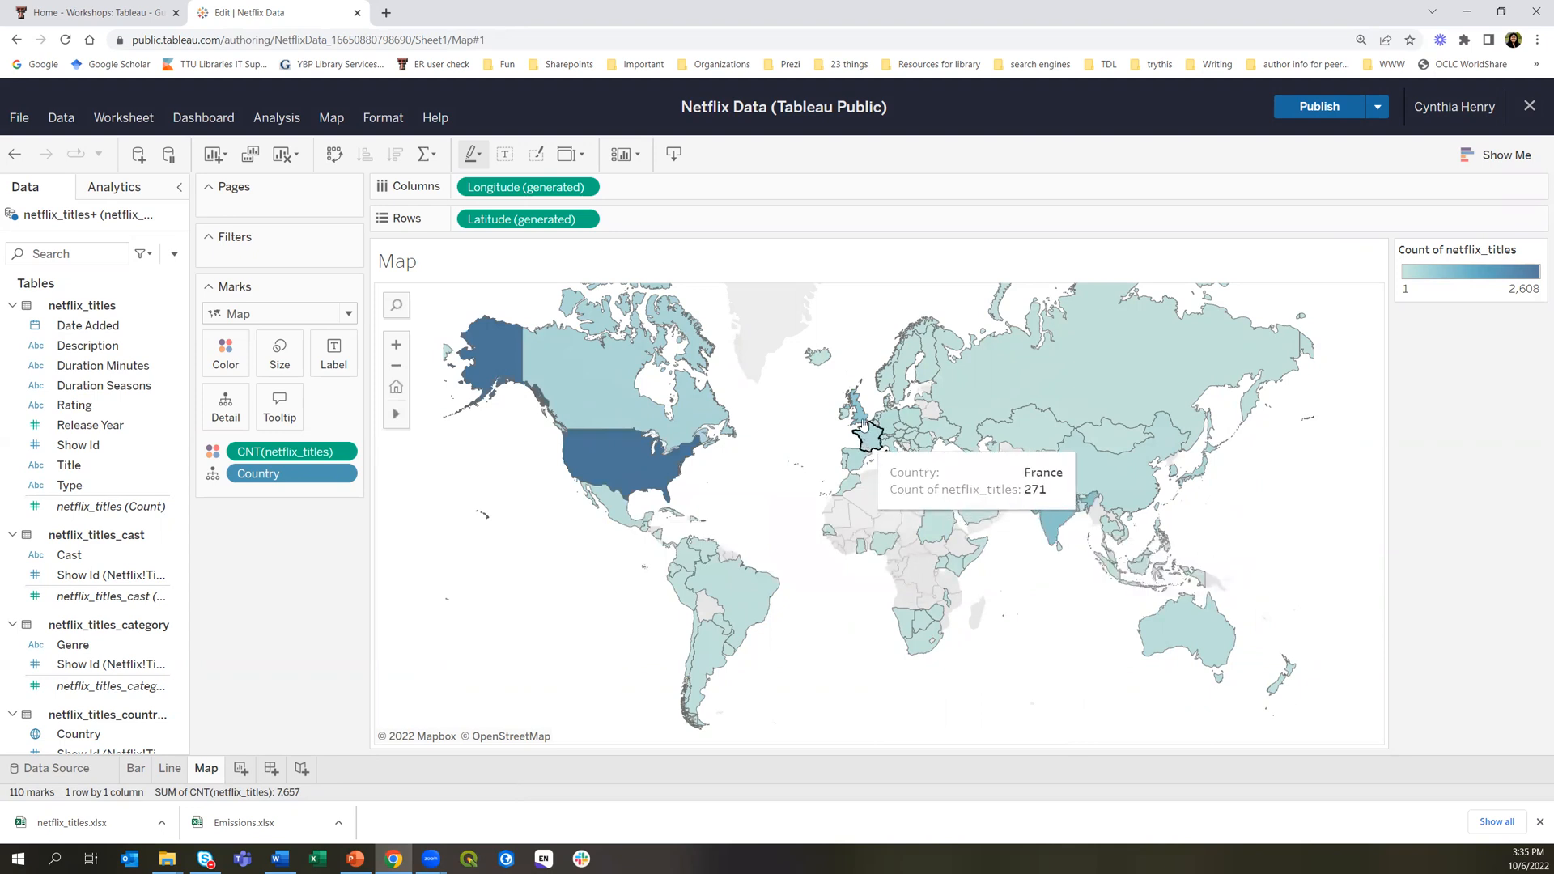
{"action": "mouse_move", "coordinate": [861, 415]}
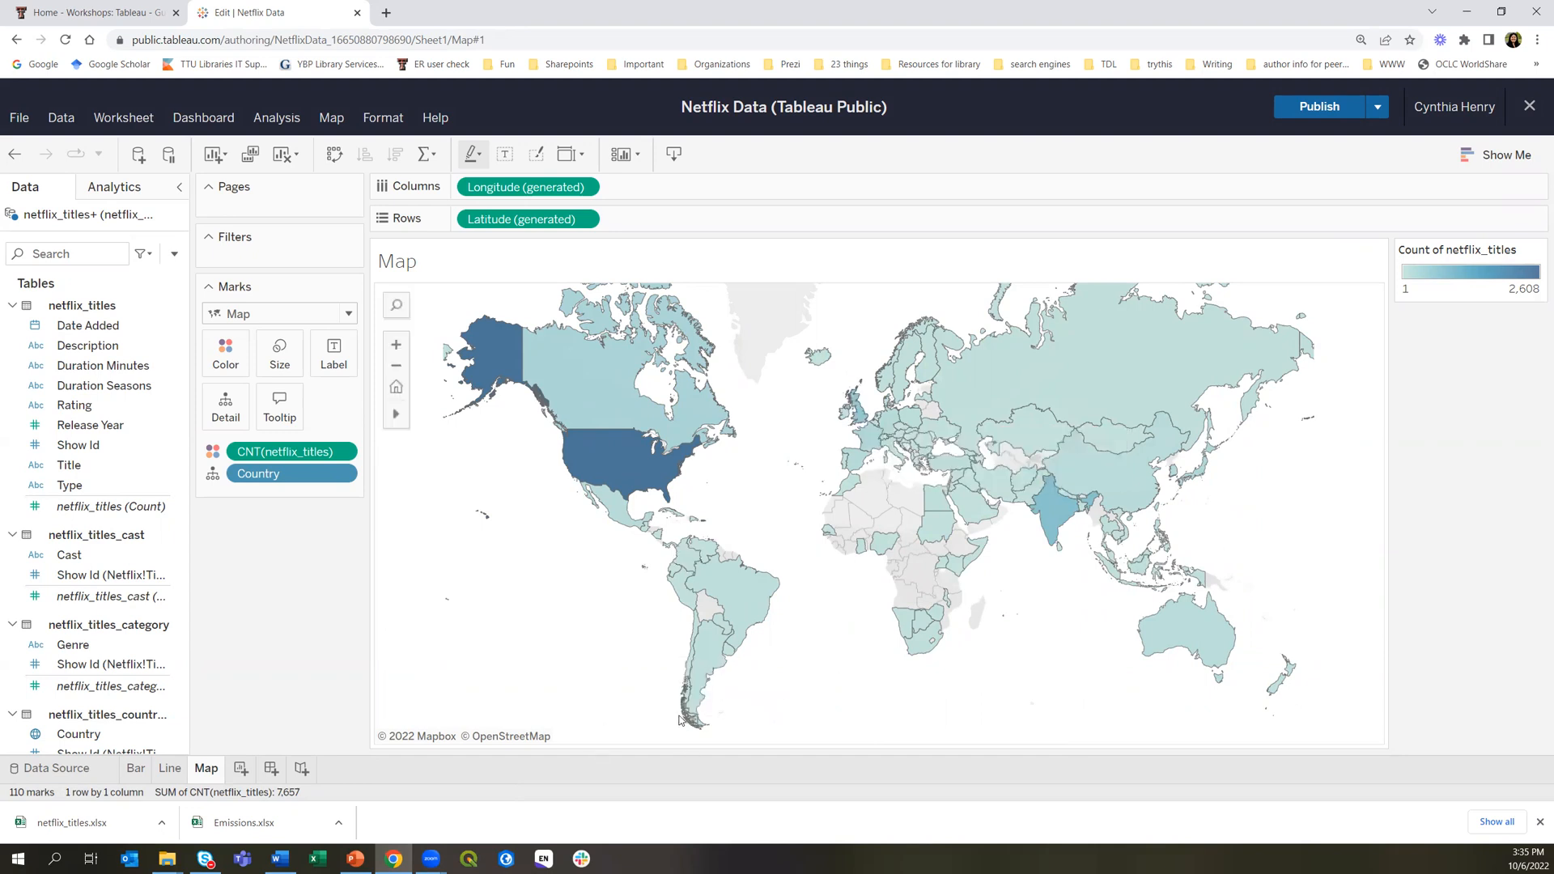
{"action": "mouse_move", "coordinate": [687, 712]}
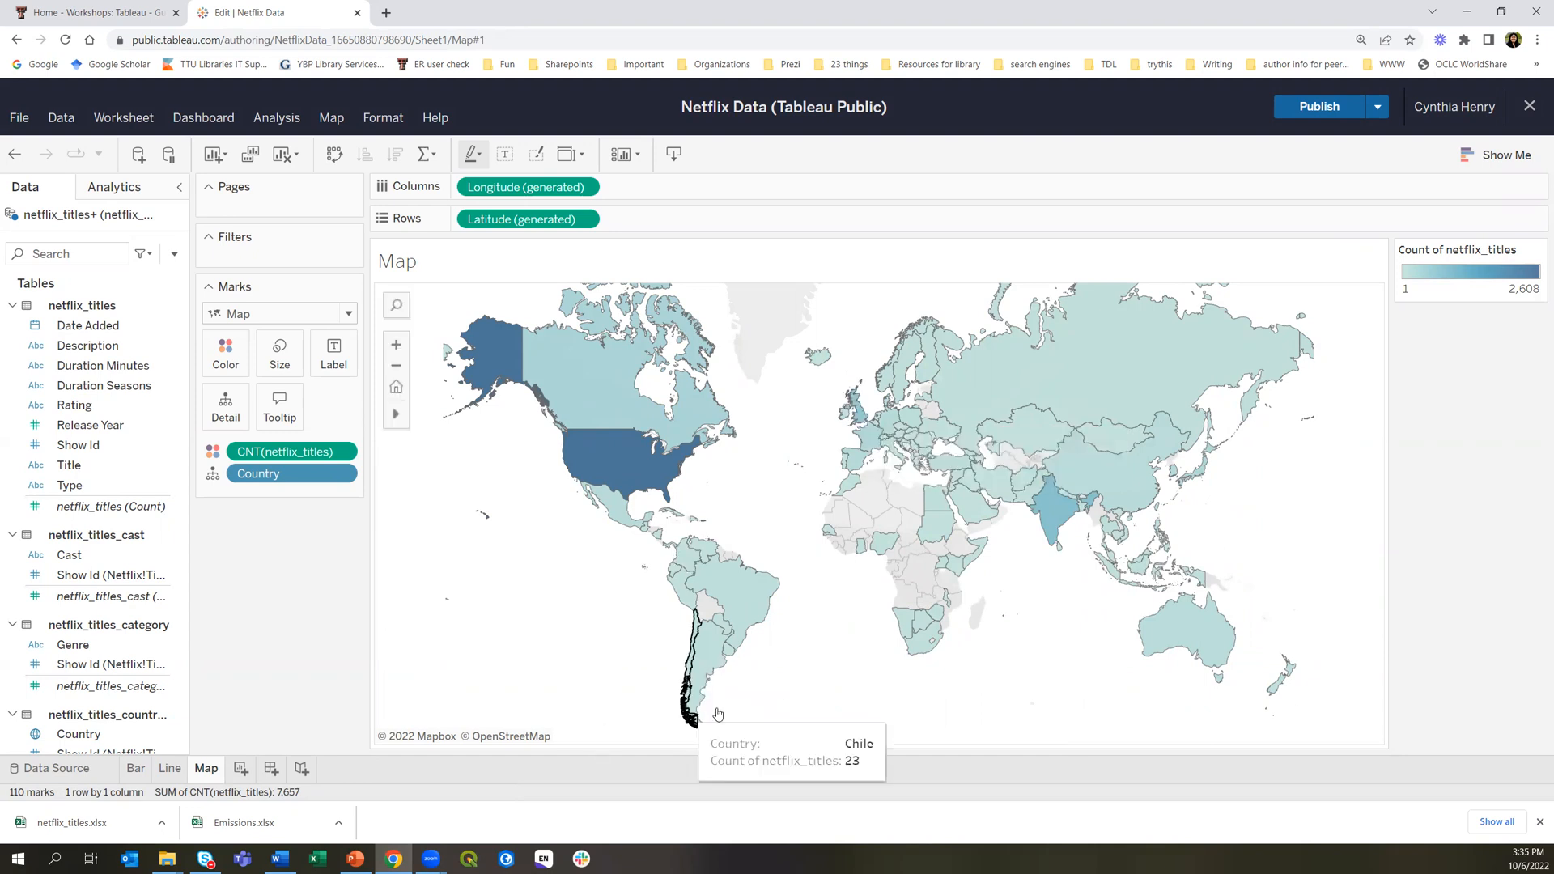
{"action": "scroll", "coordinate": [748, 712], "scroll_direction": "up", "scroll_amount": 2}
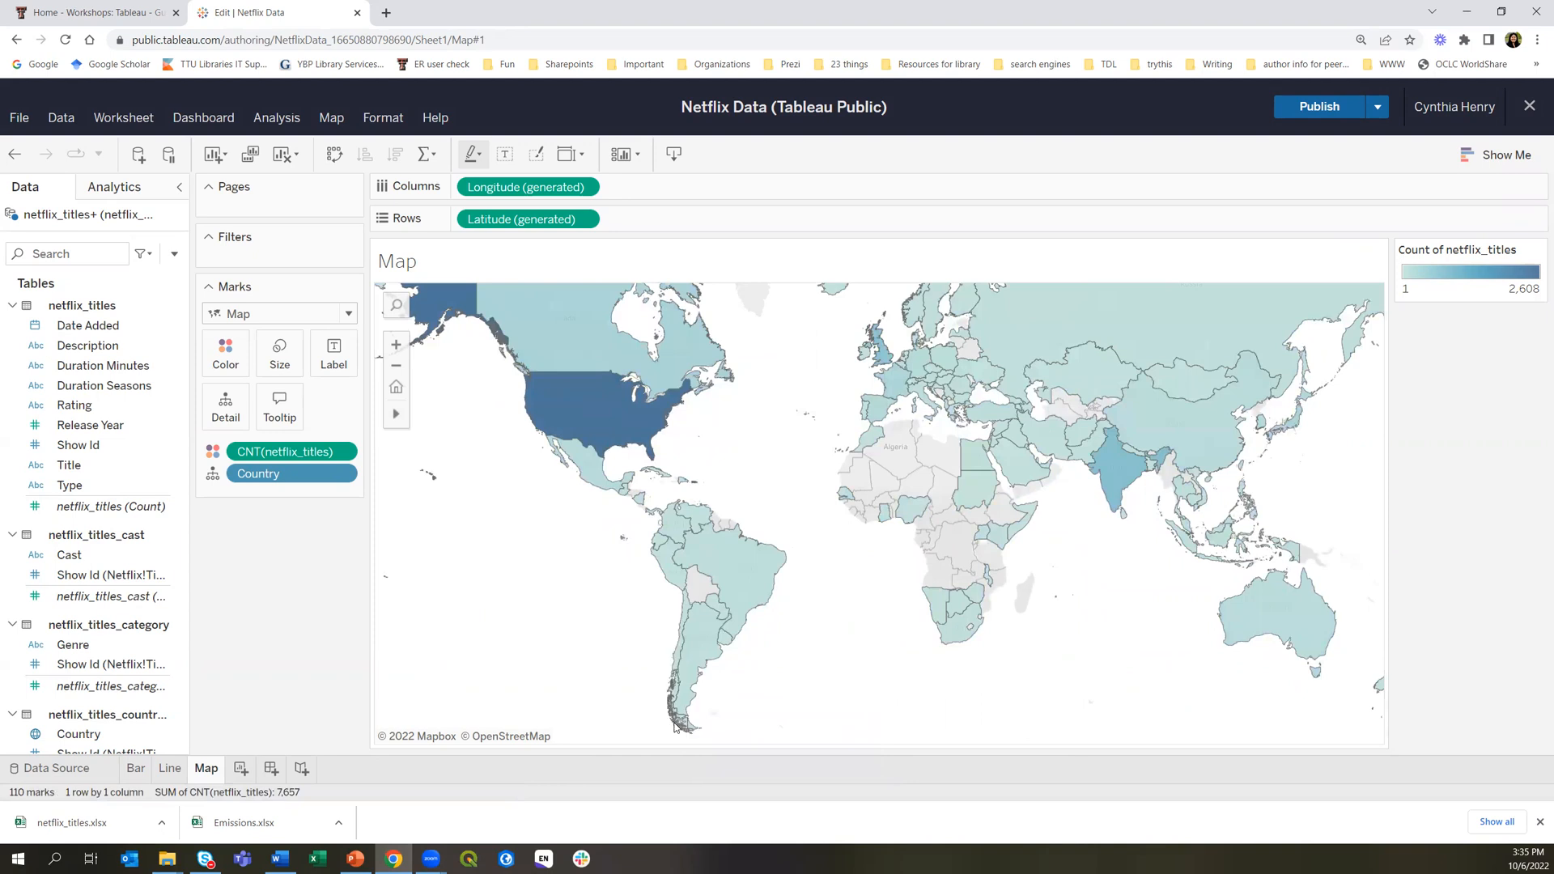
{"action": "scroll", "coordinate": [813, 652], "scroll_direction": "down", "scroll_amount": 1}
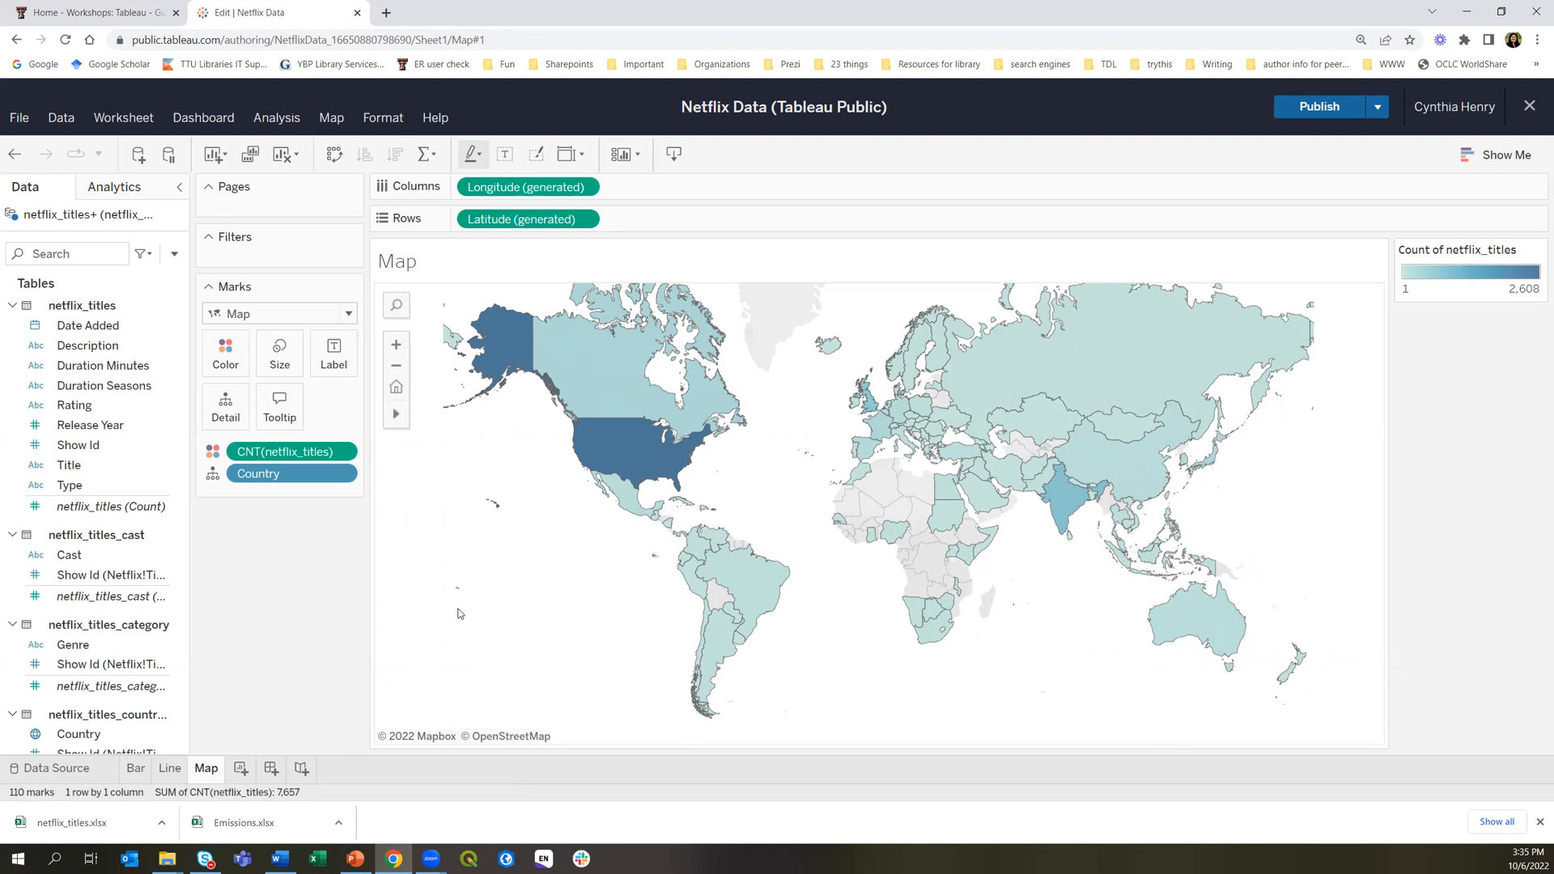
Add a dashboard named Netflix and publish the workbook
{"action": "left_click", "coordinate": [272, 770]}
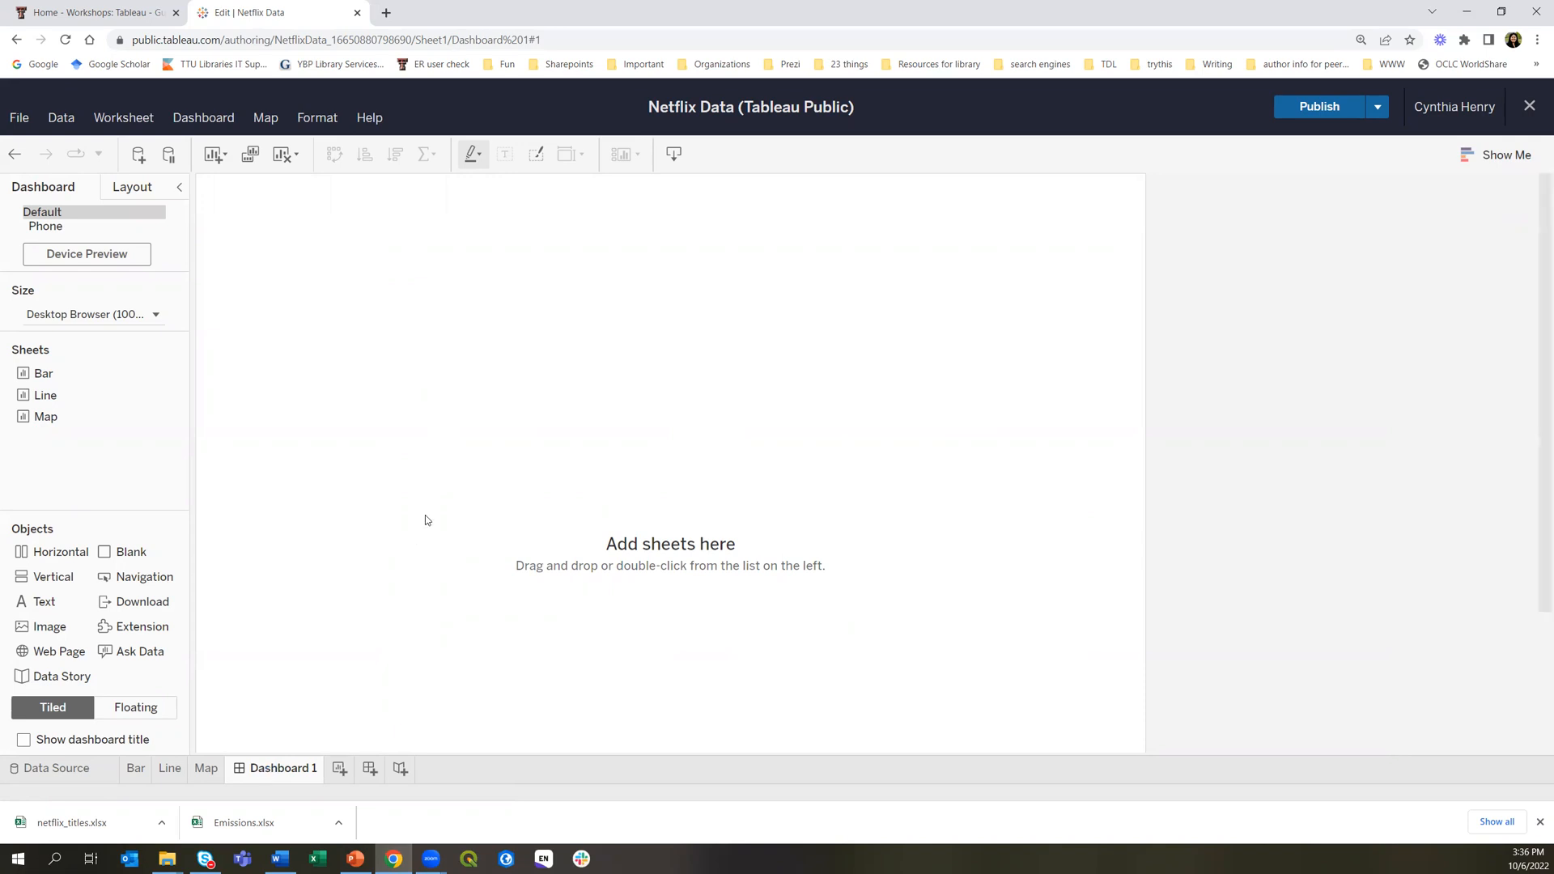
{"action": "right_click", "coordinate": [271, 769]}
{"action": "left_click", "coordinate": [327, 577]}
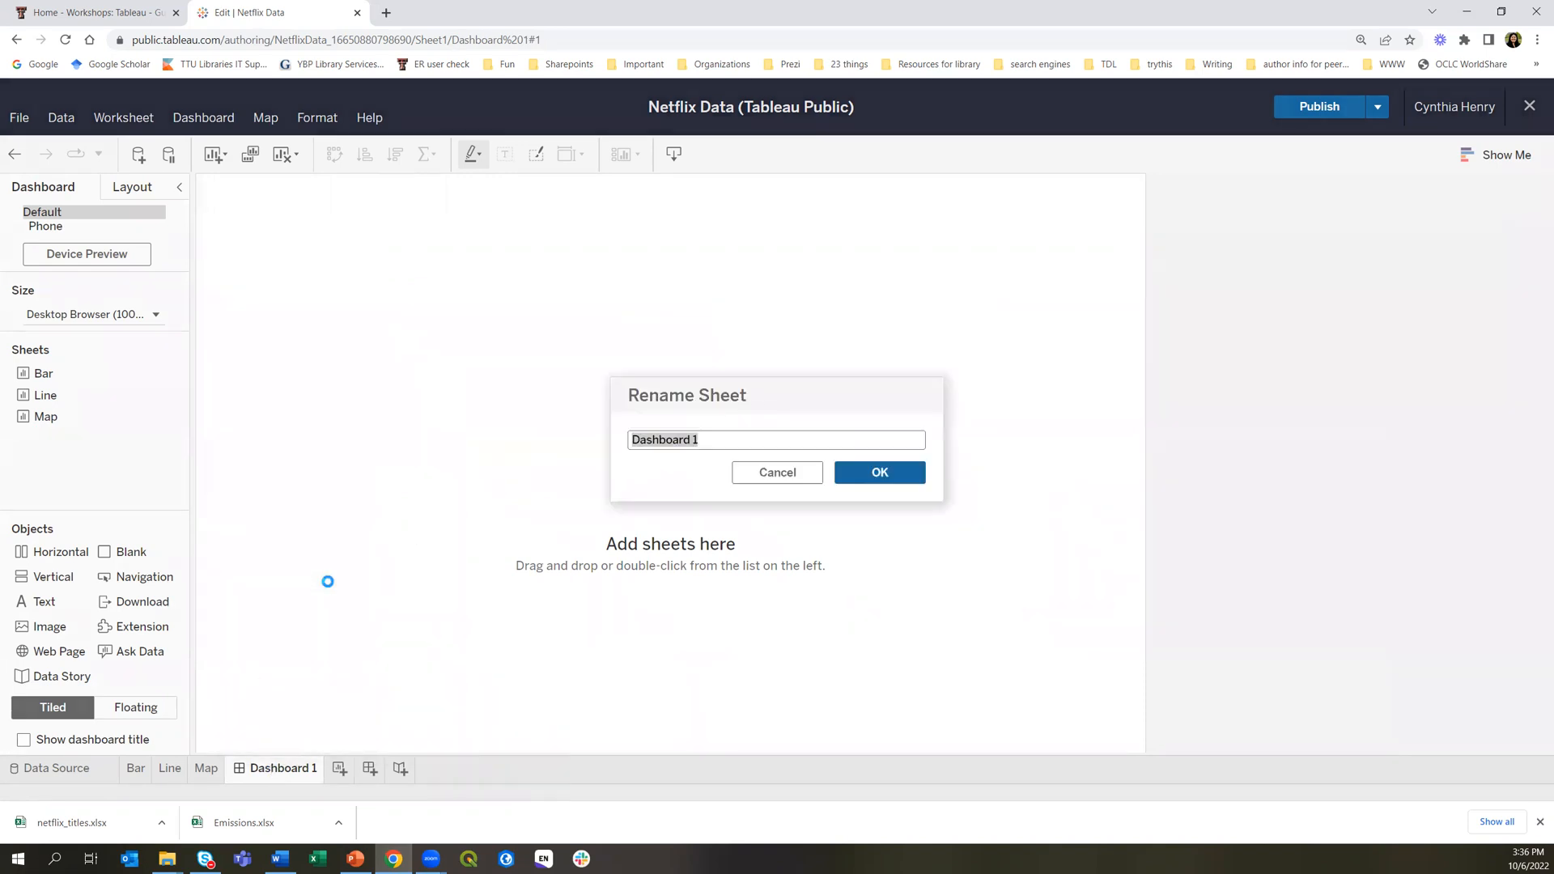
{"action": "type", "text": "Netflix"}
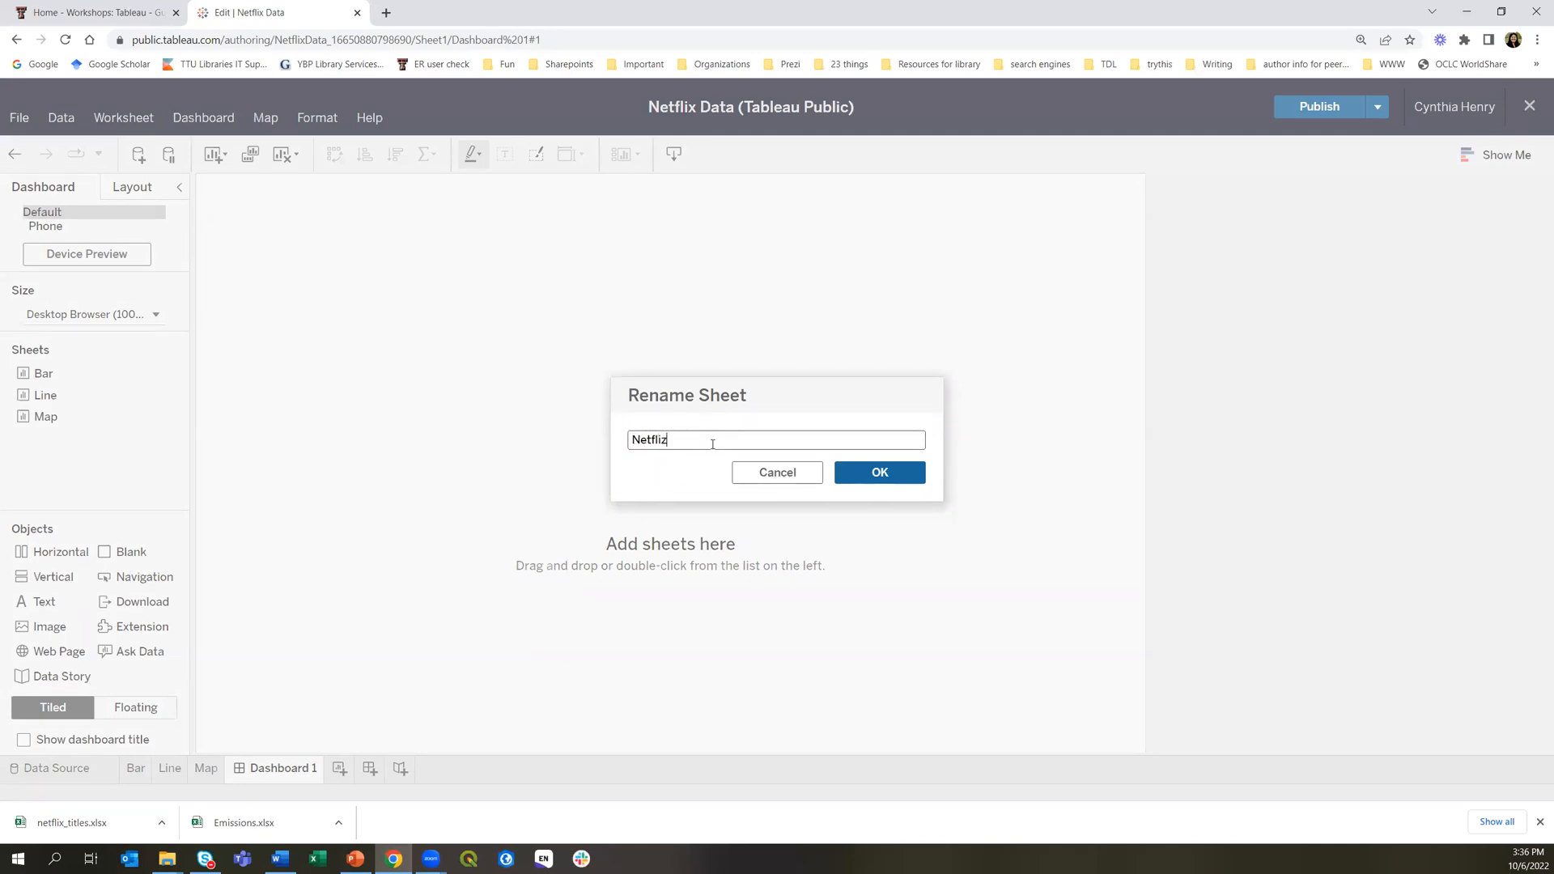
{"action": "left_click", "coordinate": [859, 475]}
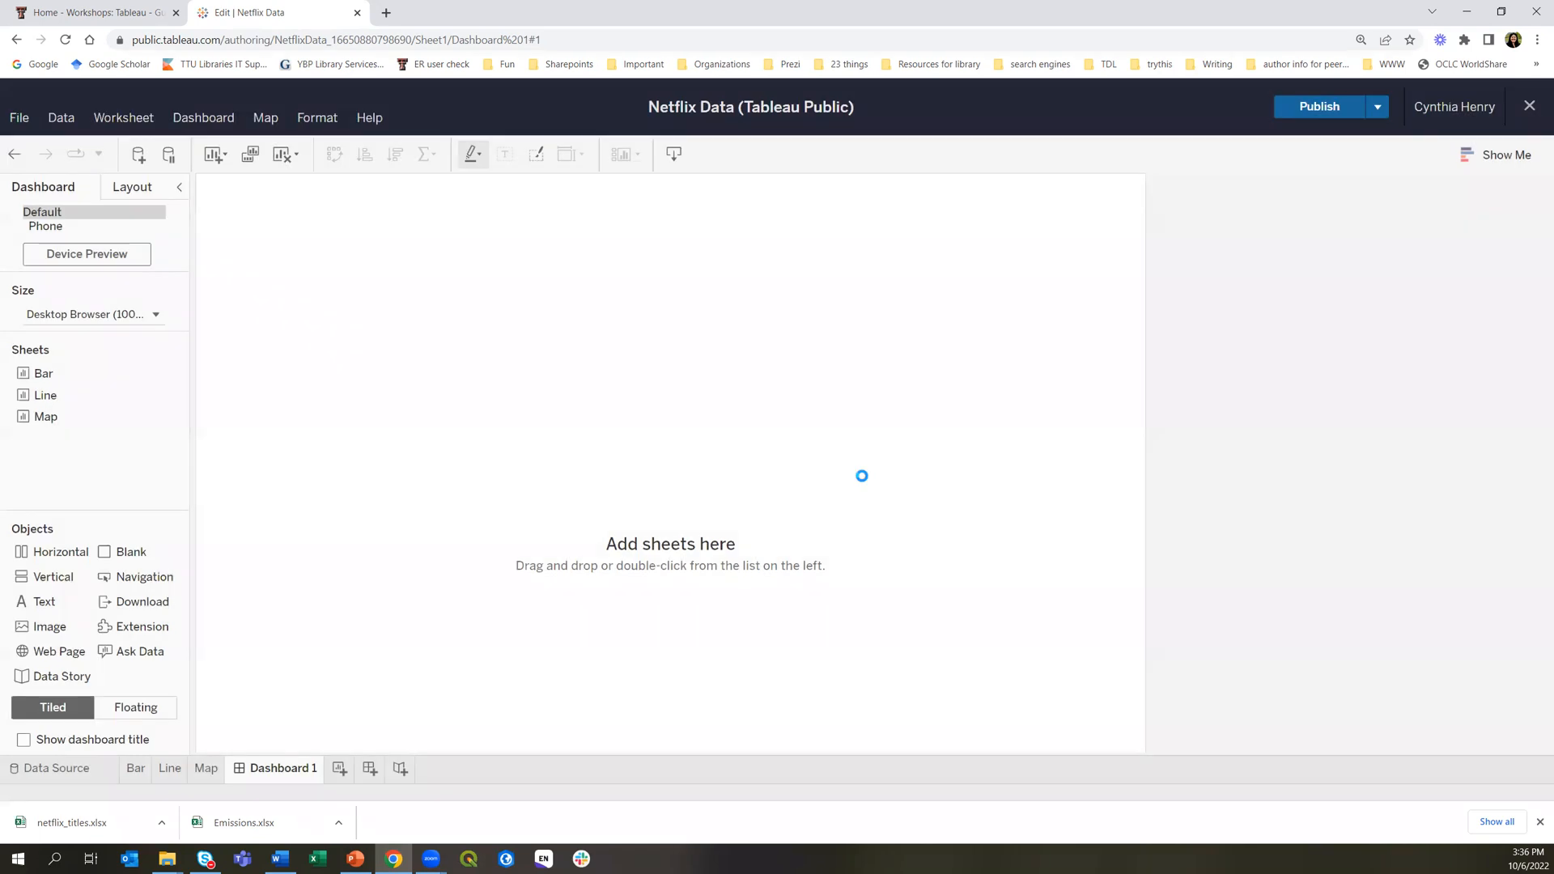
{"action": "left_click", "coordinate": [1319, 109]}
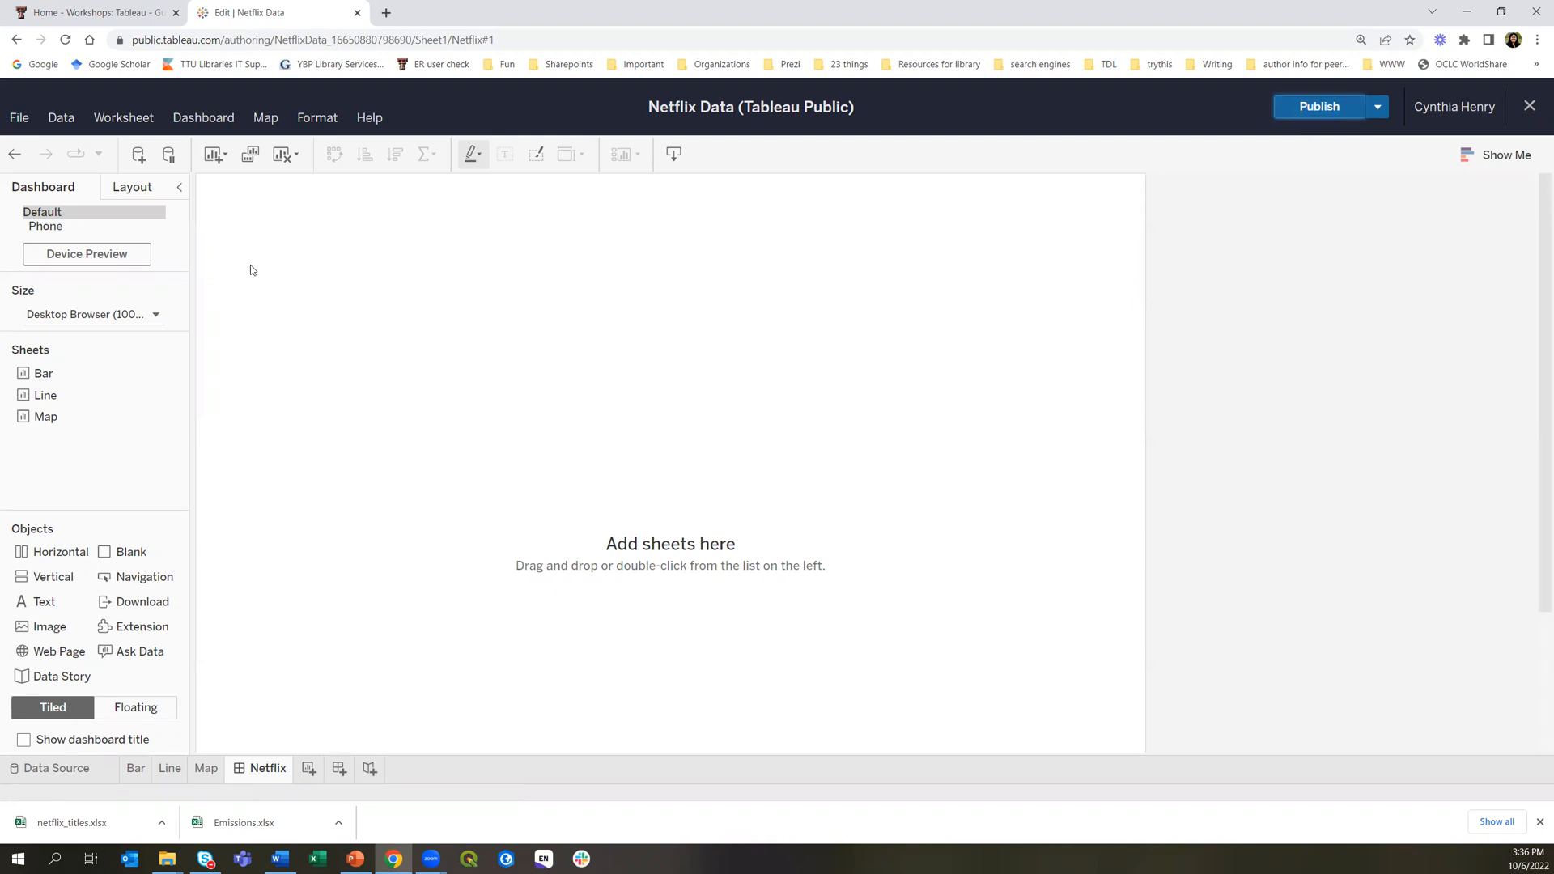
Set the Netflix dashboard's size to Automatic
{"action": "left_click", "coordinate": [73, 314]}
{"action": "left_click", "coordinate": [104, 363]}
{"action": "left_click", "coordinate": [108, 406]}
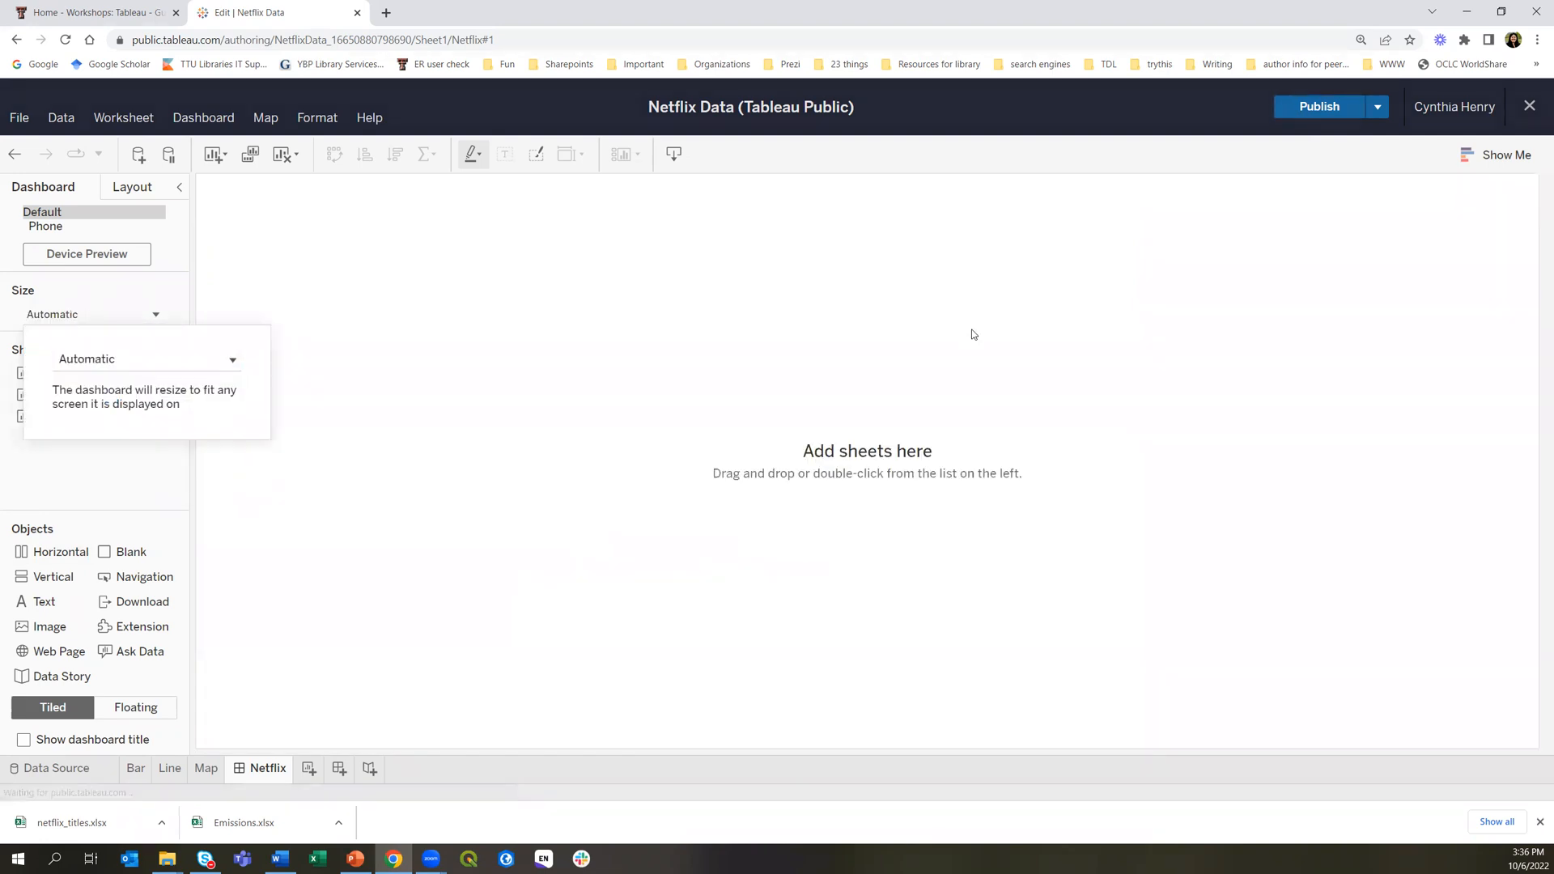
{"action": "left_click", "coordinate": [500, 568]}
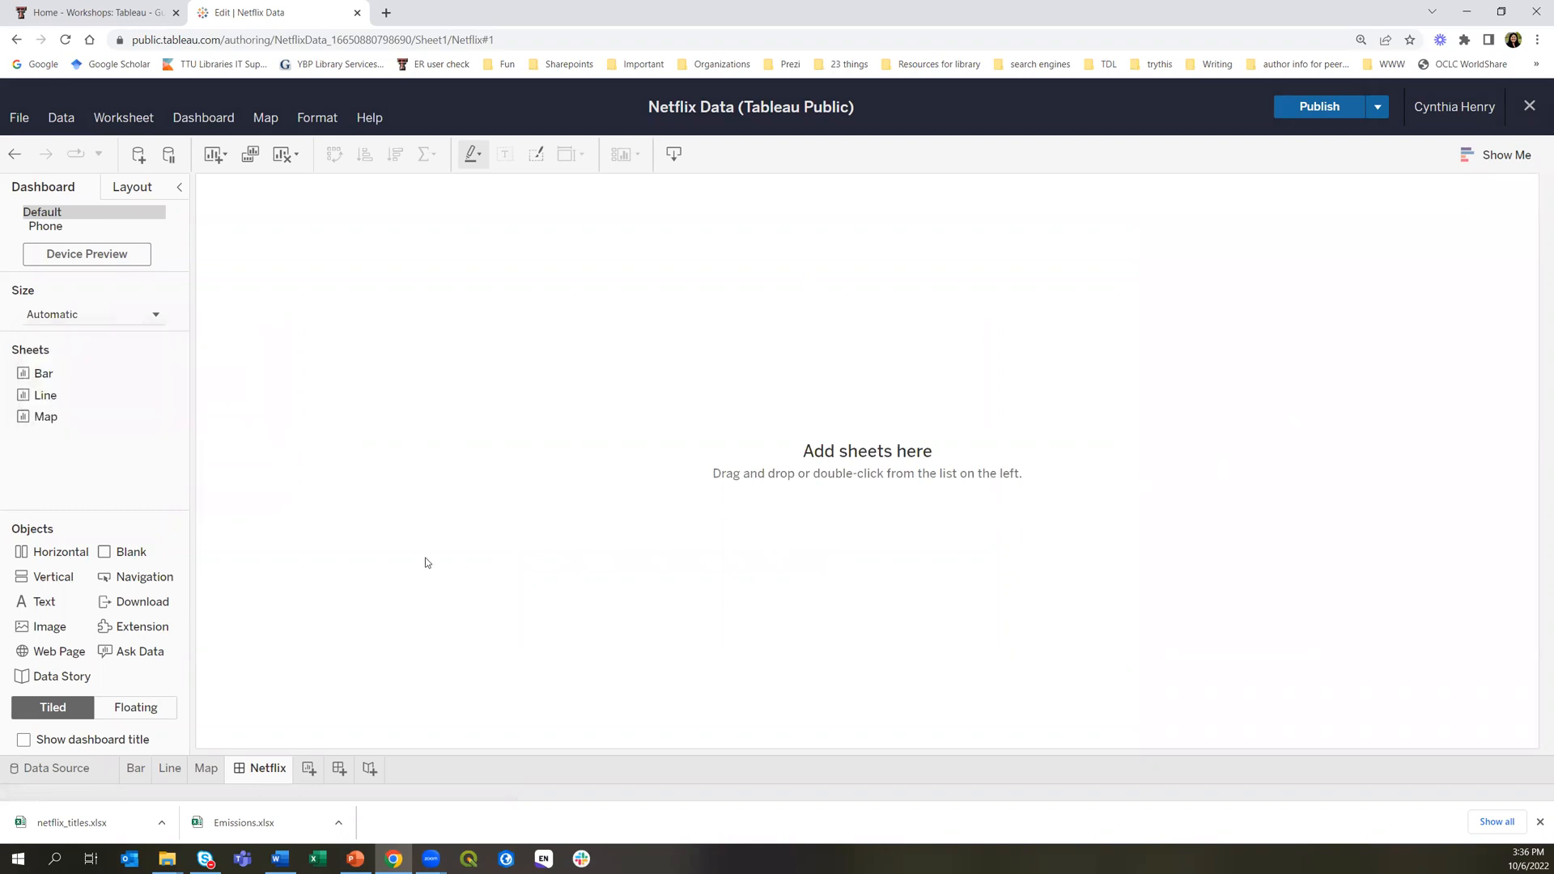
Place the Map sheet on the dashboard with Bar and Line side by side beneath it, making Map taller and Bar wider
{"action": "left_click_drag", "start_coordinate": [50, 418], "coordinate": [592, 469]}
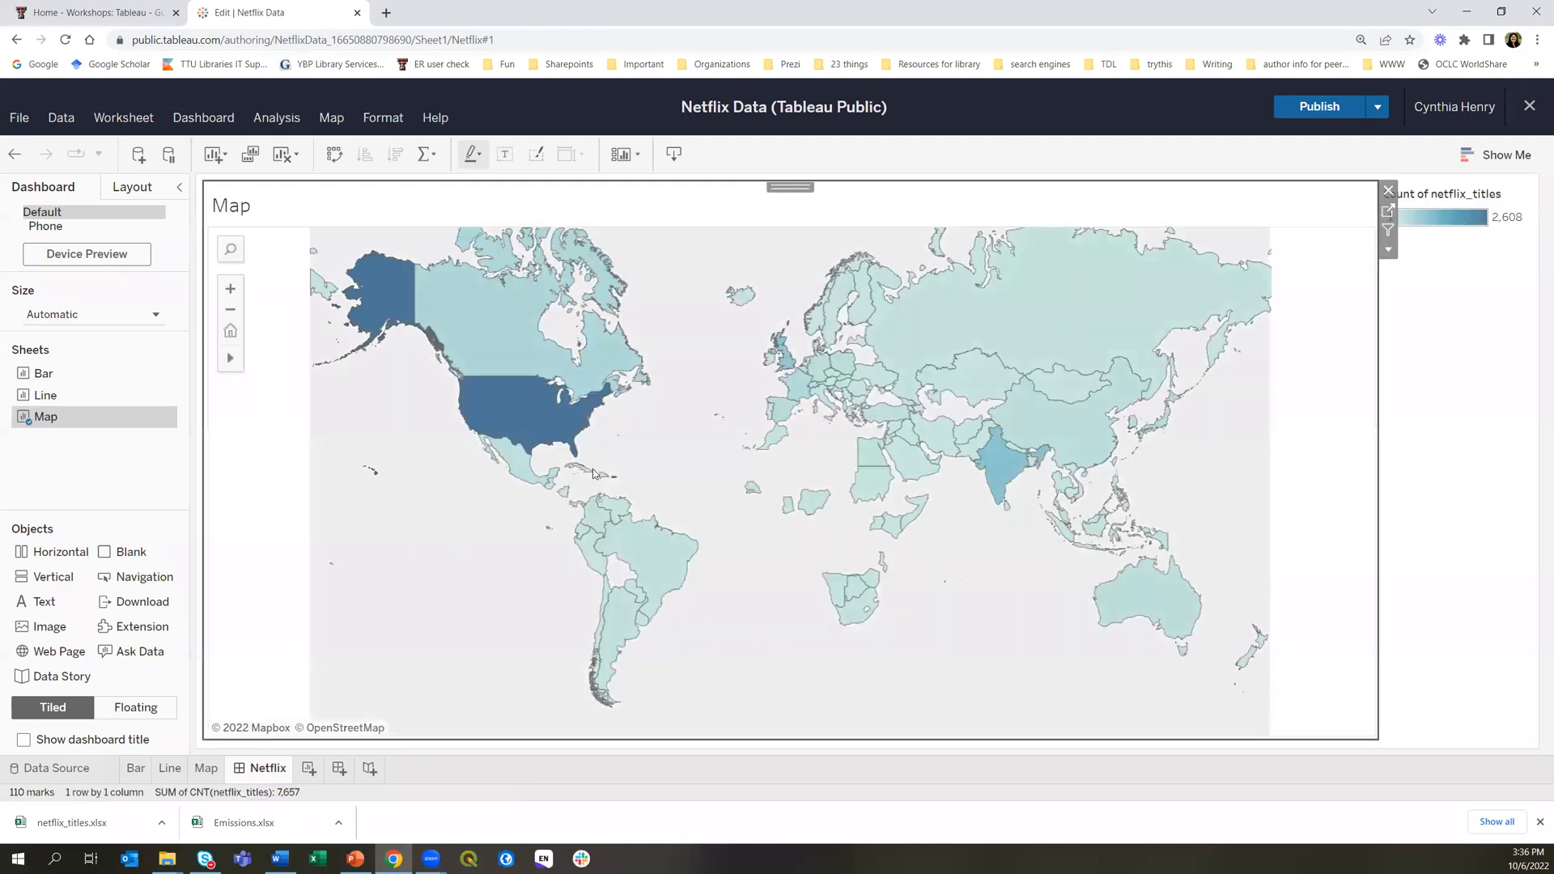
{"action": "left_click_drag", "start_coordinate": [49, 373], "coordinate": [498, 738]}
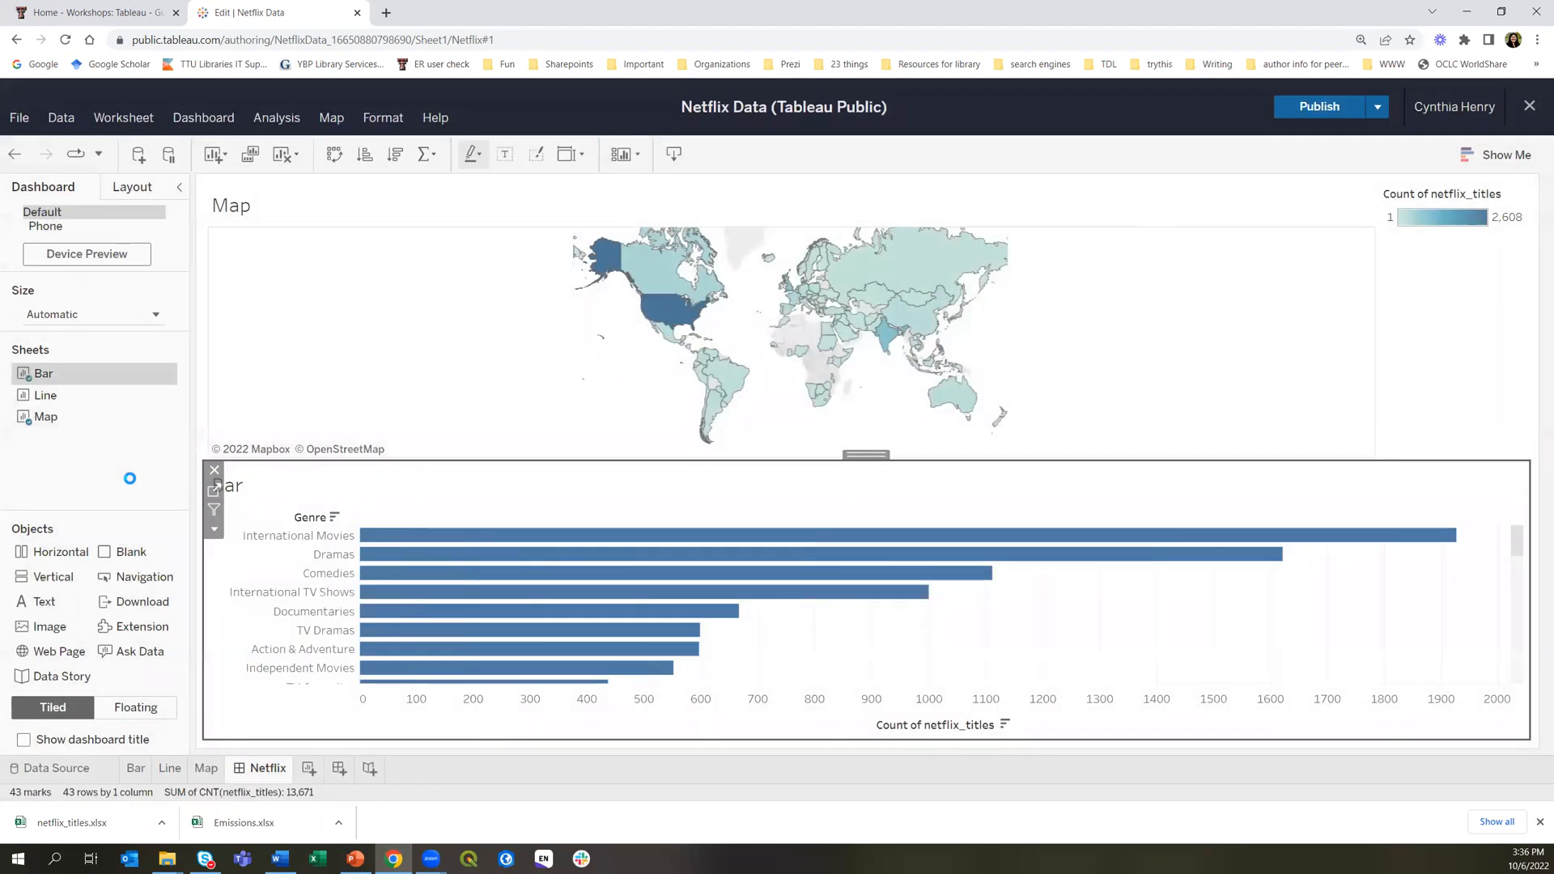
{"action": "left_click_drag", "start_coordinate": [49, 398], "coordinate": [1254, 579]}
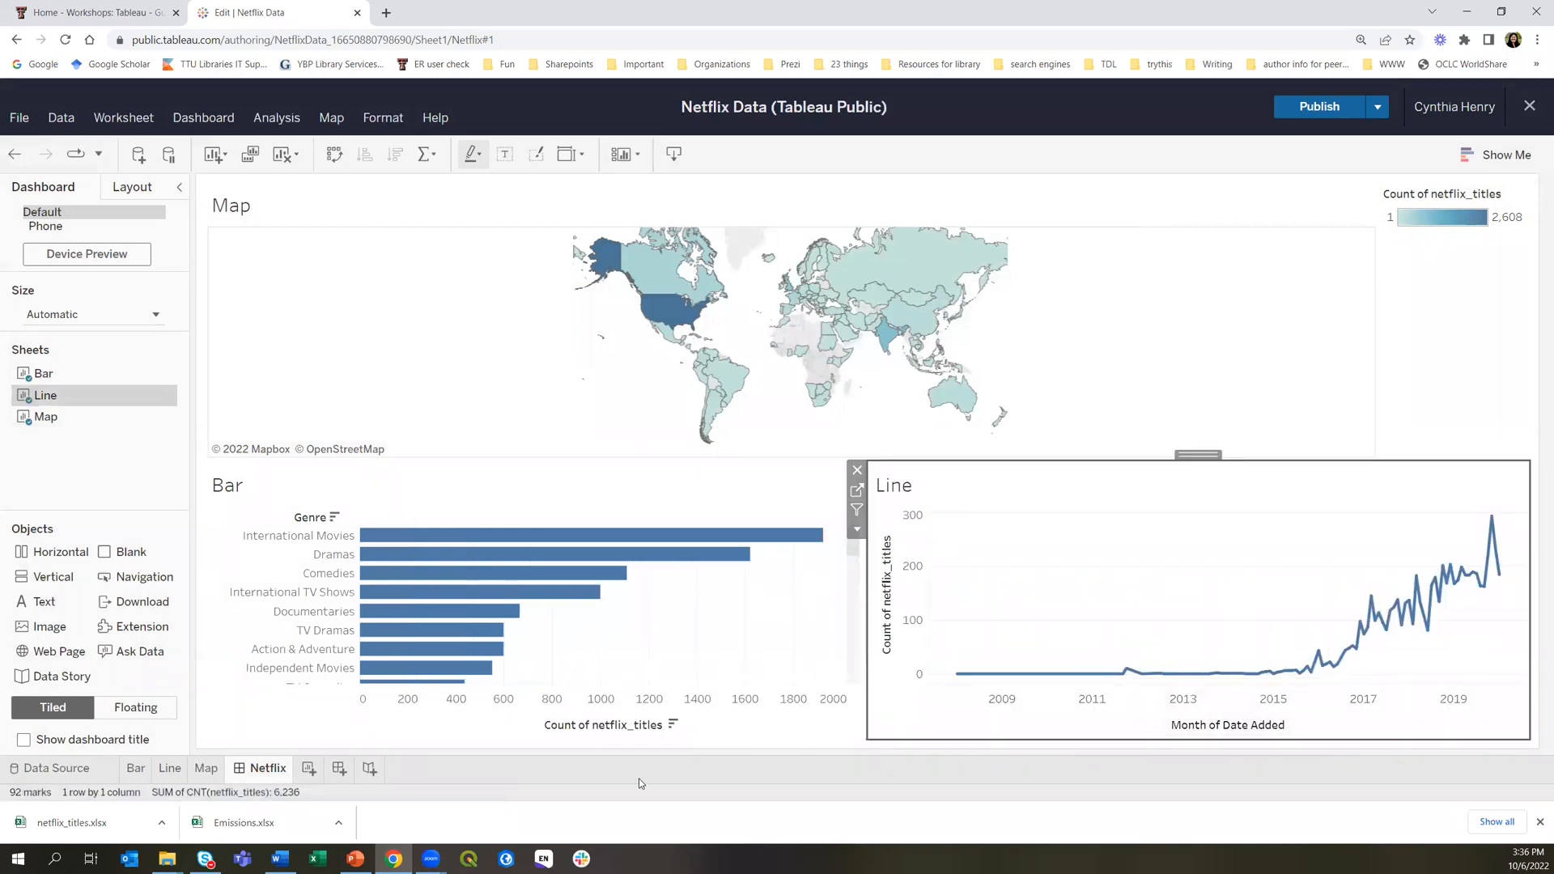
{"action": "left_click_drag", "start_coordinate": [832, 459], "coordinate": [818, 507]}
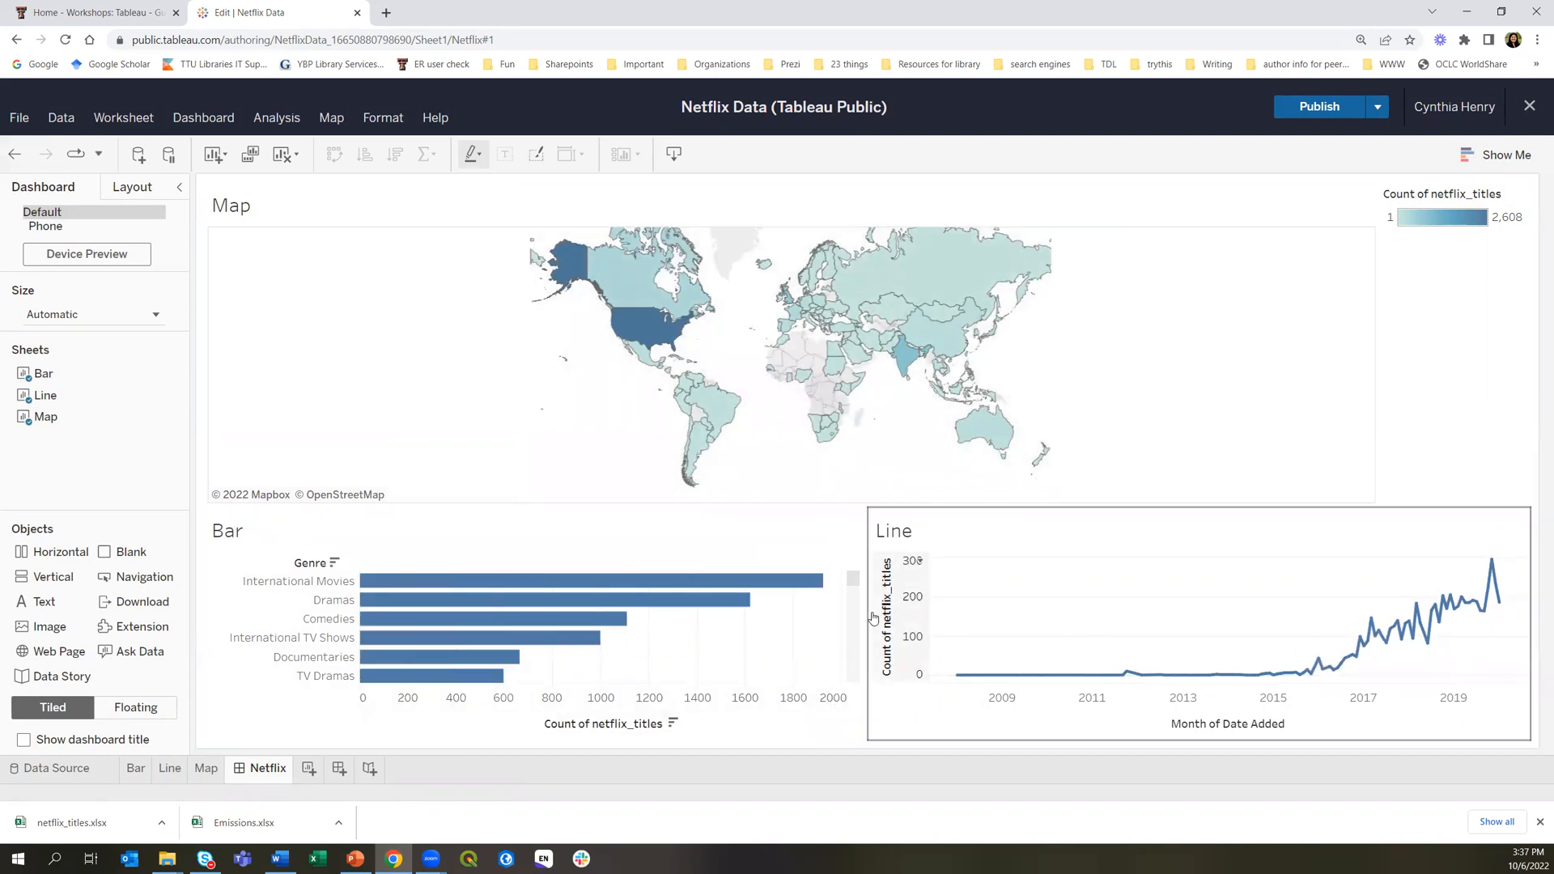
{"action": "left_click_drag", "start_coordinate": [868, 614], "coordinate": [898, 617]}
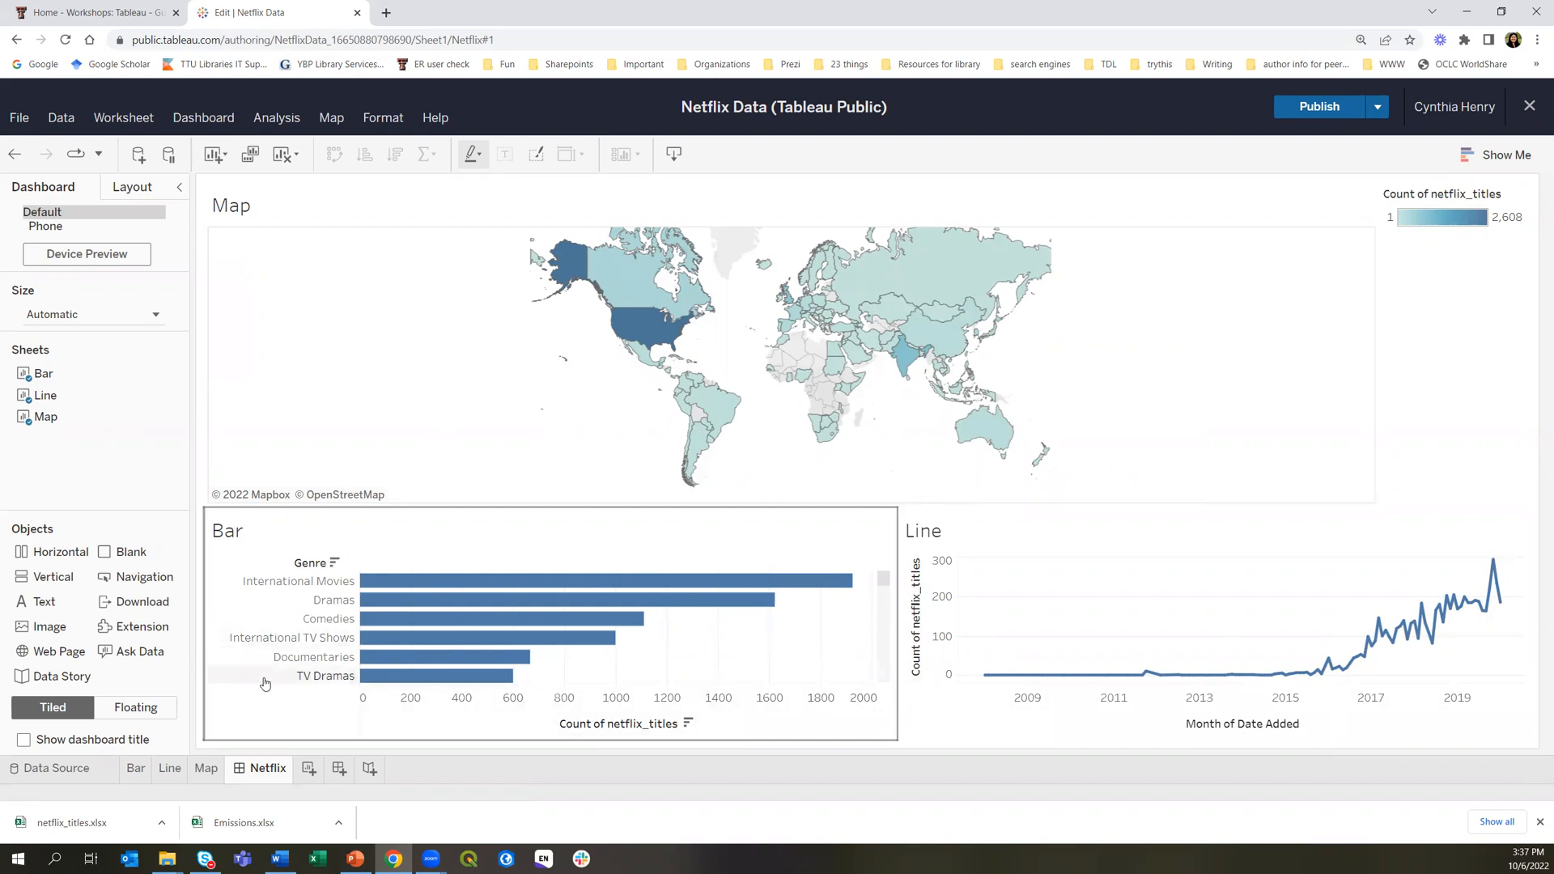
Publish the Netflix Data workbook with its dashboard, then leave the editor for its public viz page
{"action": "left_click", "coordinate": [1326, 109]}
{"action": "left_click", "coordinate": [1531, 108]}
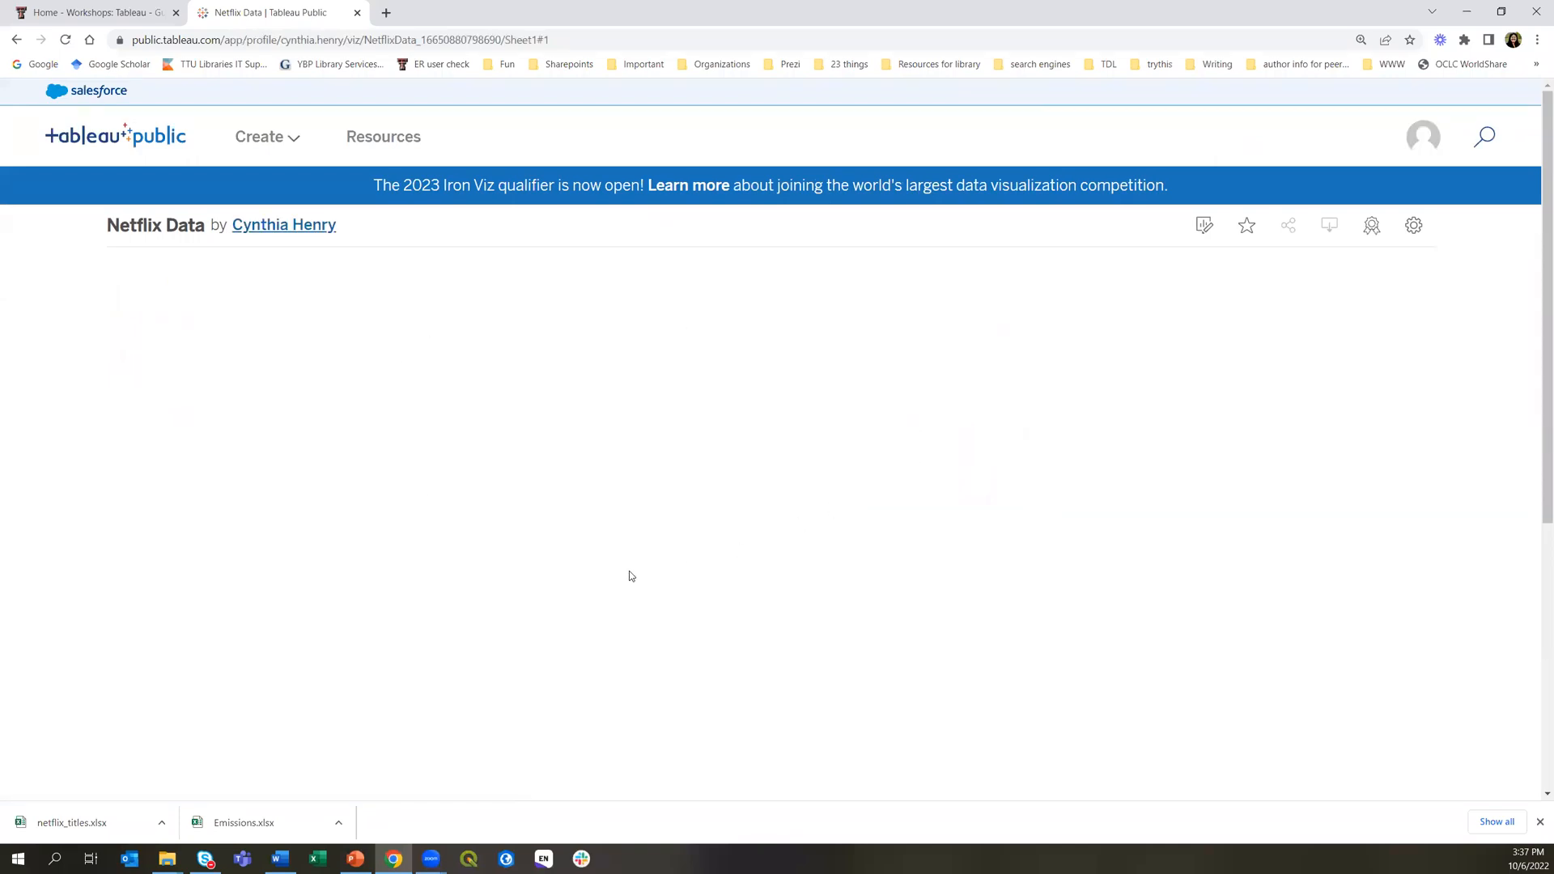
{"action": "scroll", "coordinate": [596, 543], "scroll_direction": "down", "scroll_amount": 5}
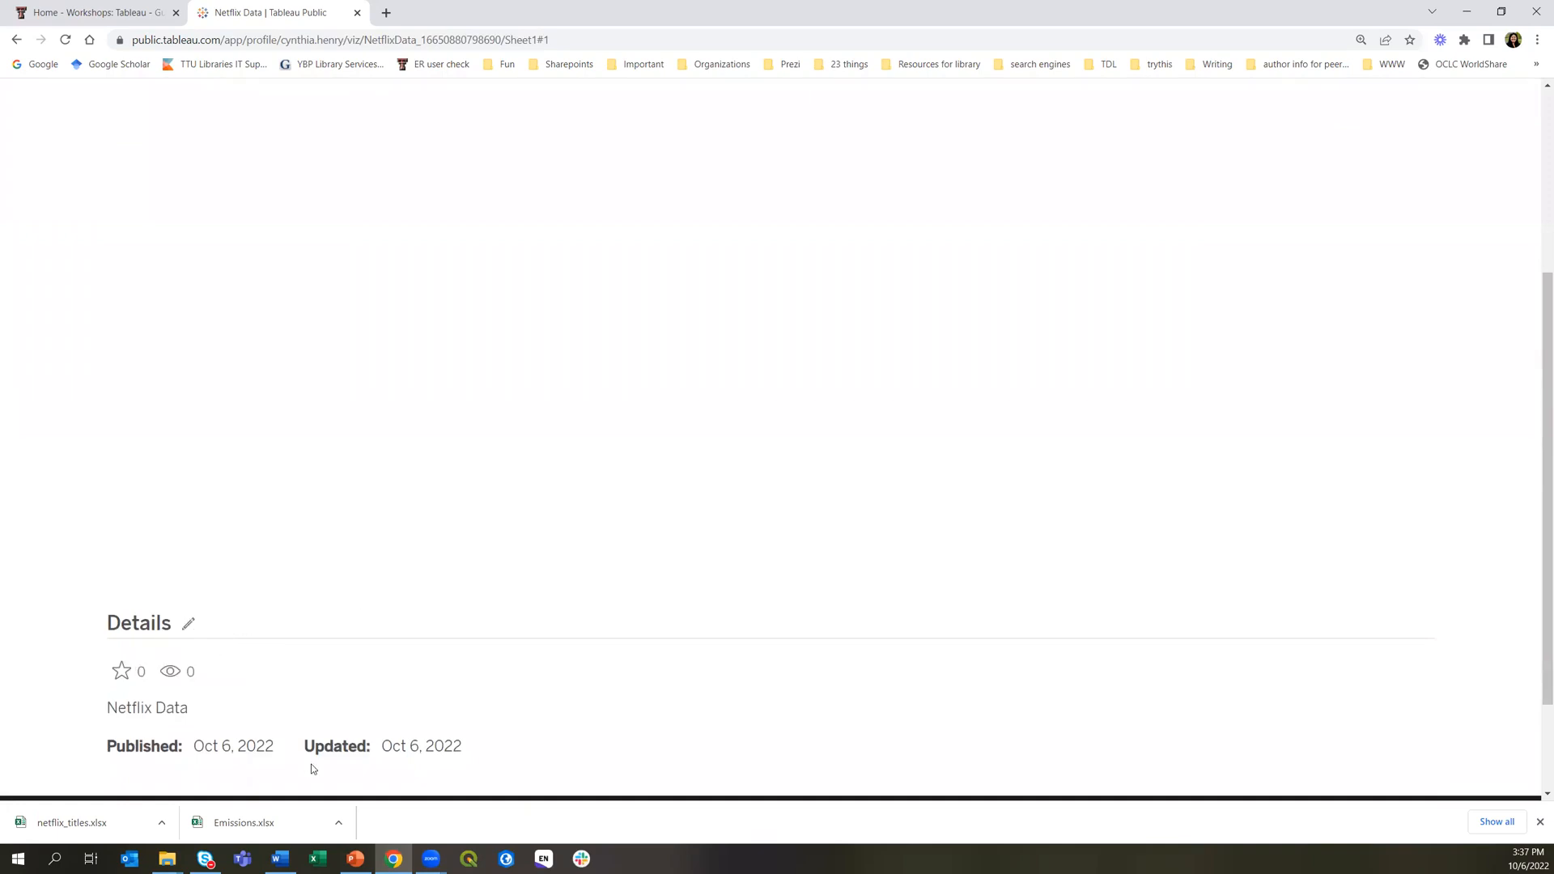
{"action": "scroll", "coordinate": [653, 696], "scroll_direction": "up", "scroll_amount": 5}
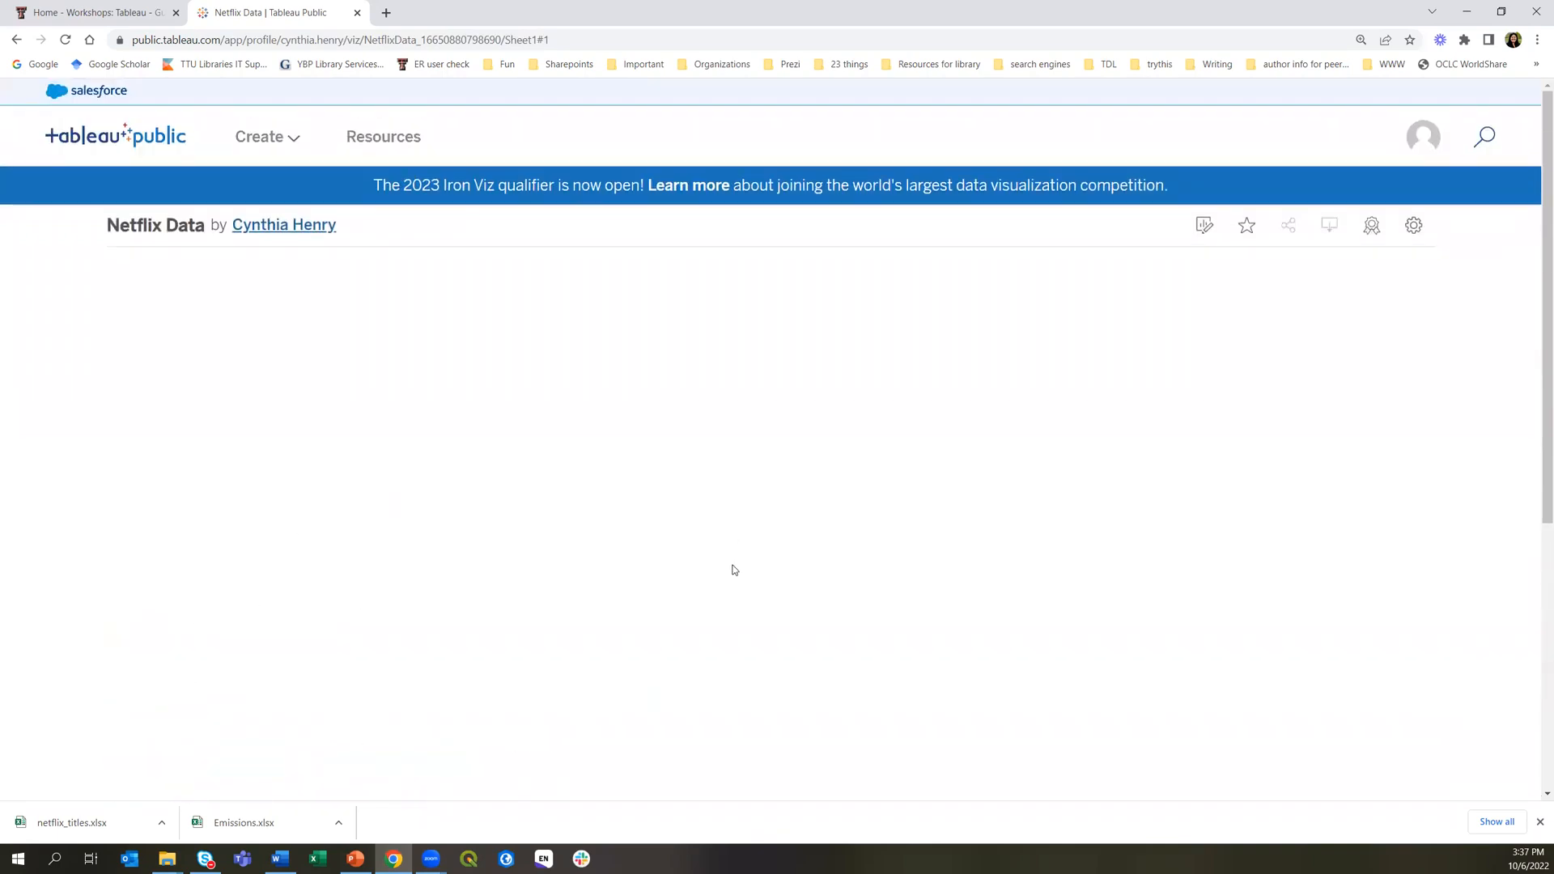
{"action": "scroll", "coordinate": [304, 476], "scroll_direction": "down", "scroll_amount": 1}
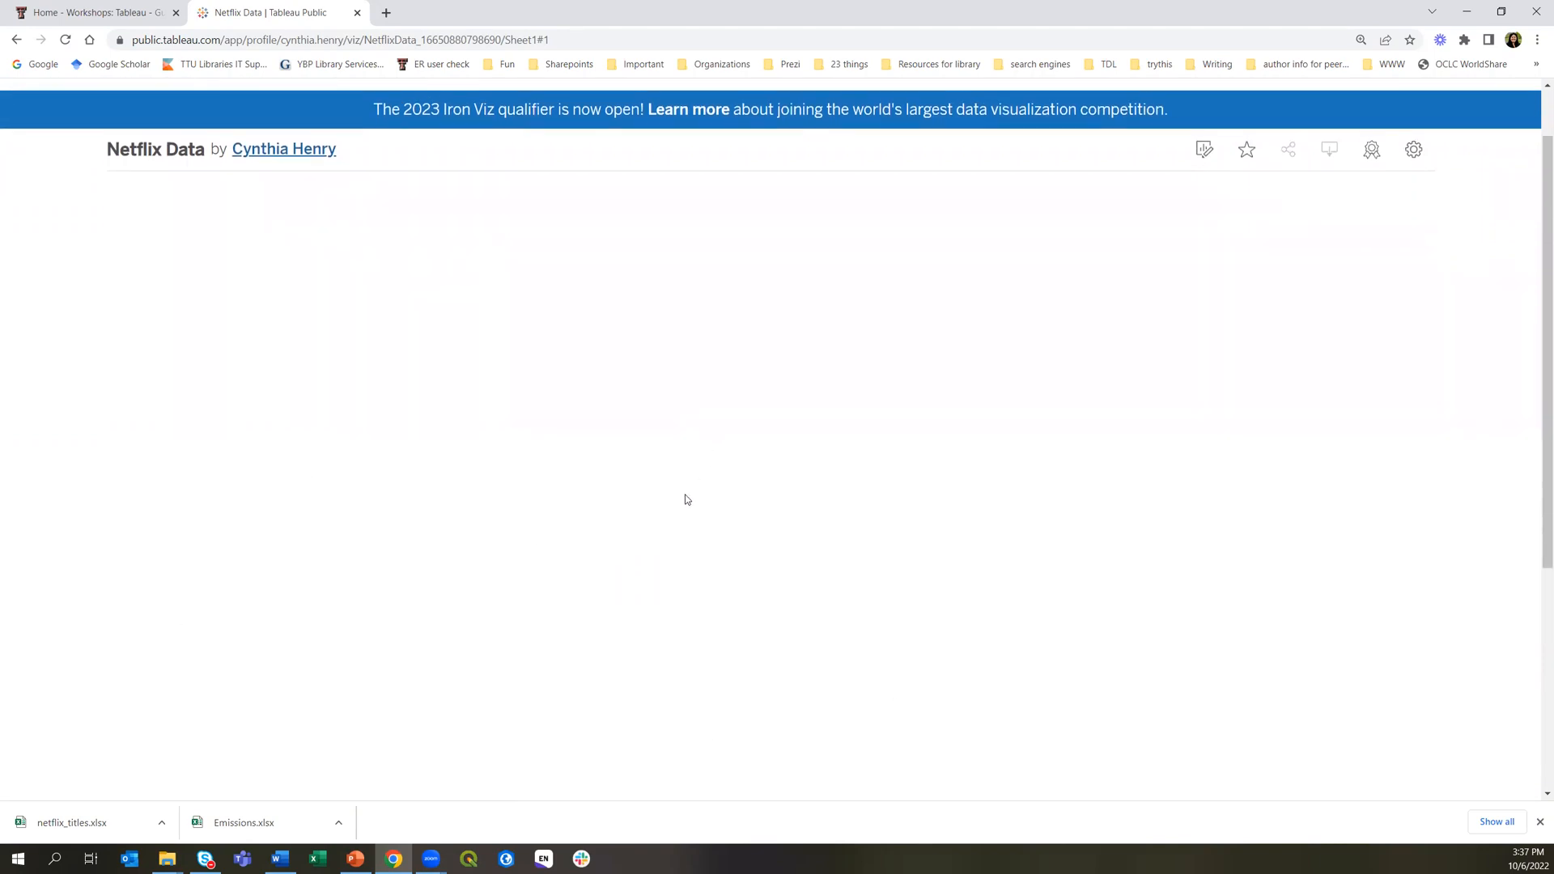
{"action": "scroll", "coordinate": [687, 499], "scroll_direction": "down", "scroll_amount": 3}
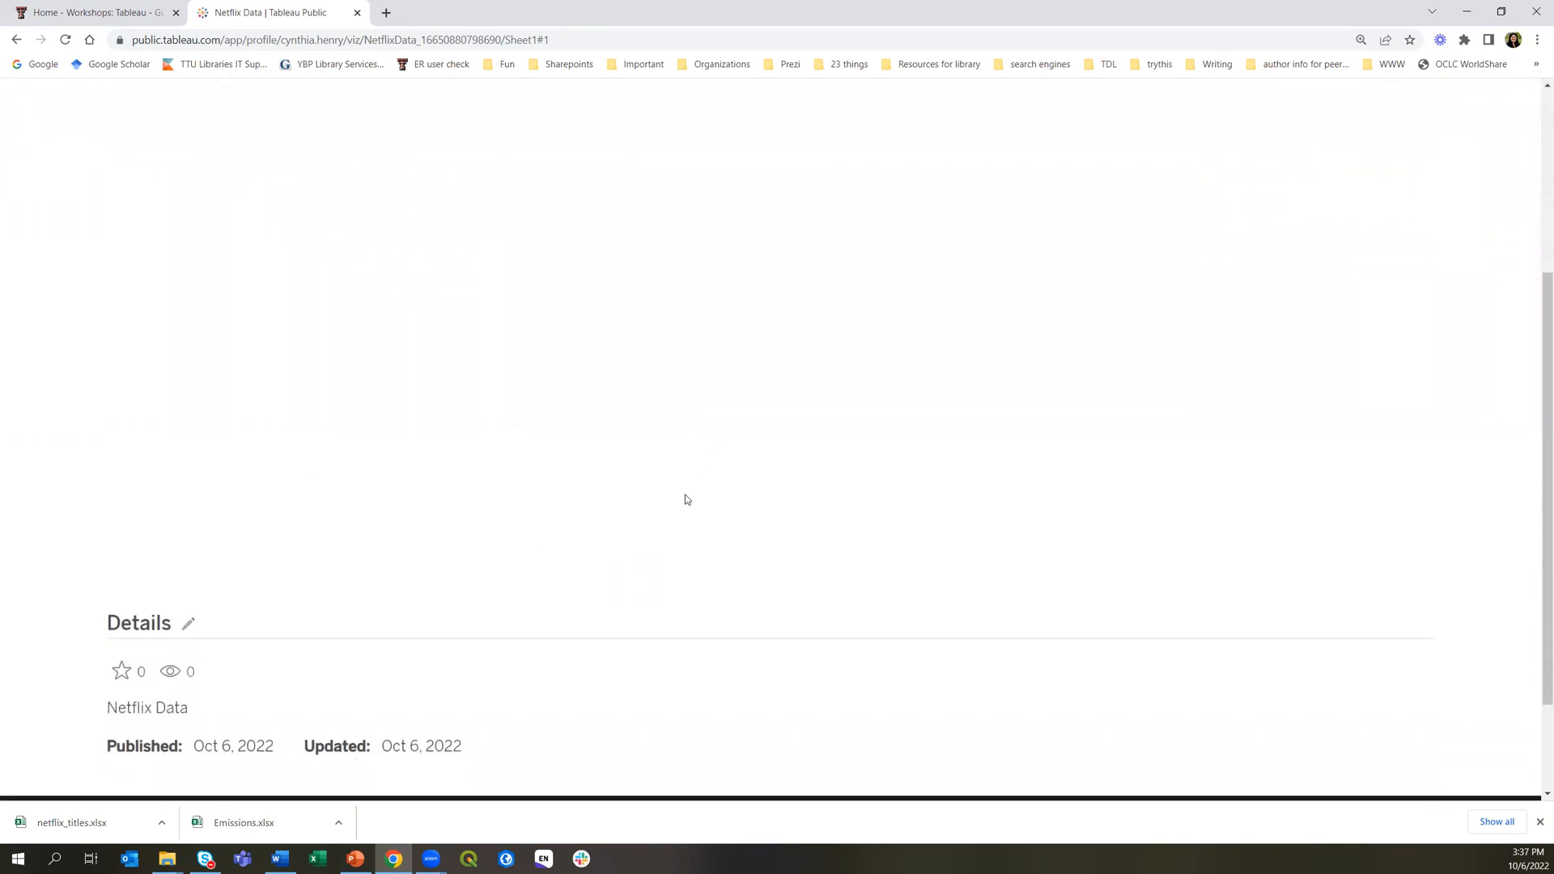
{"action": "scroll", "coordinate": [838, 566], "scroll_direction": "up", "scroll_amount": 1}
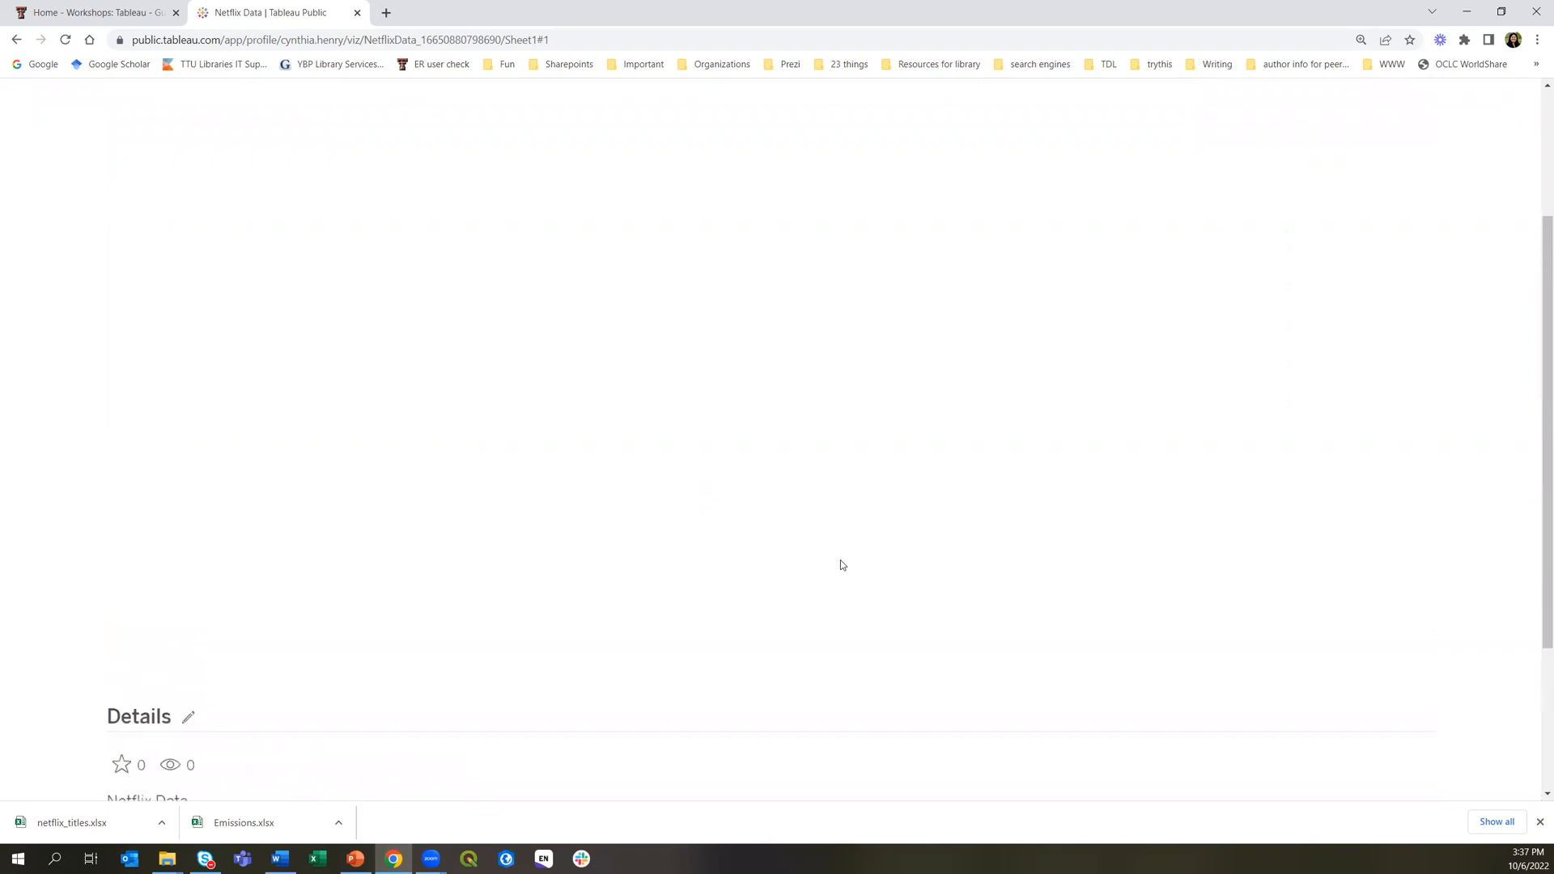
{"action": "scroll", "coordinate": [840, 565], "scroll_direction": "up", "scroll_amount": 2}
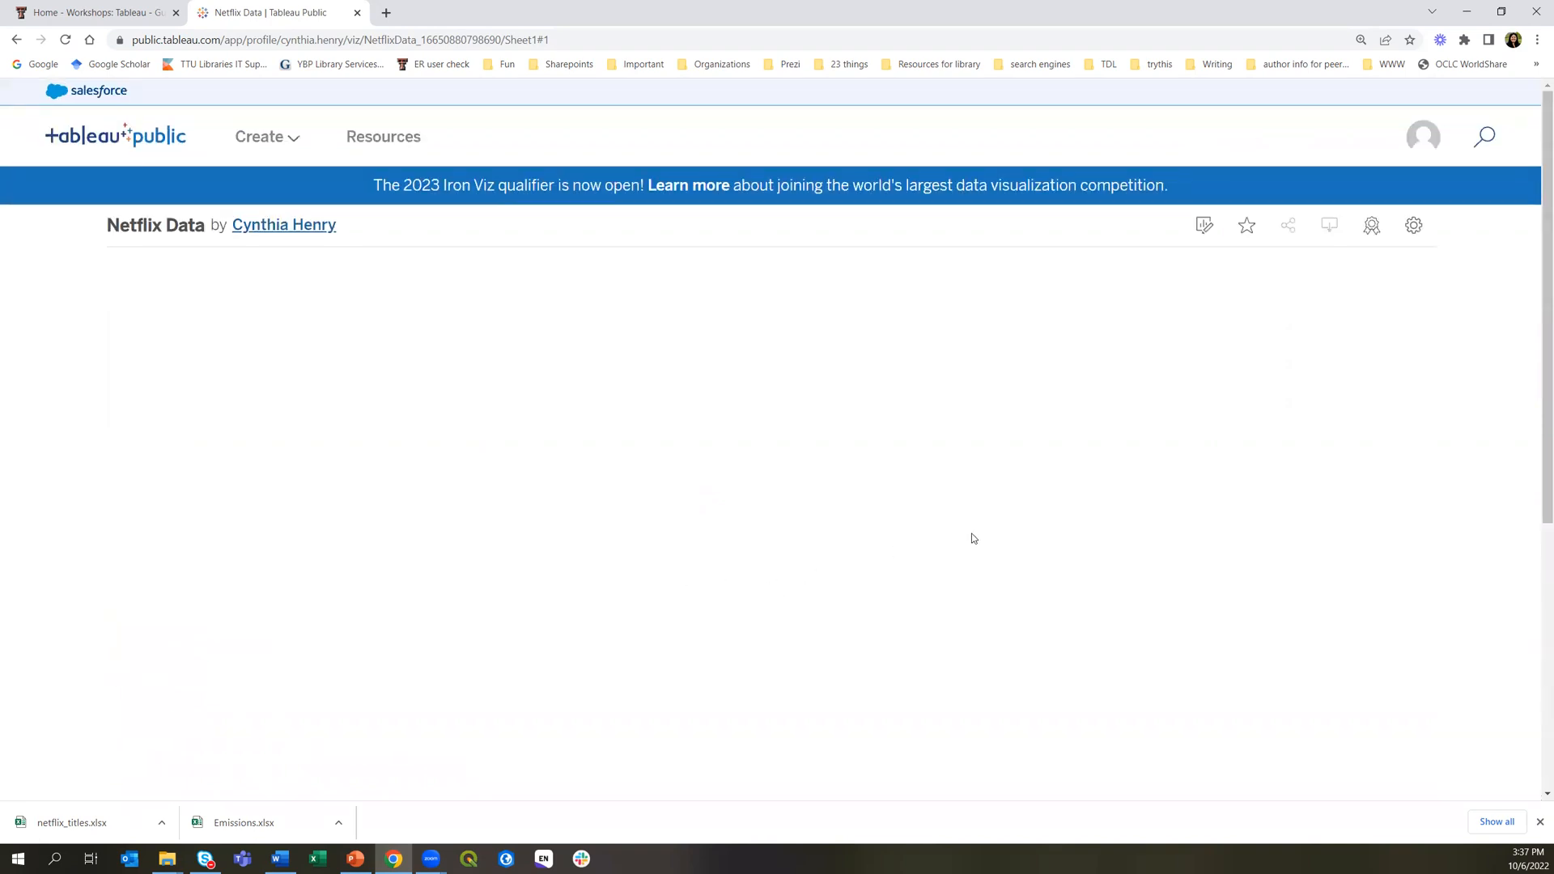
Open the account's profile and permanently delete the Test viz
{"action": "left_click", "coordinate": [1425, 136]}
{"action": "left_click", "coordinate": [1404, 186]}
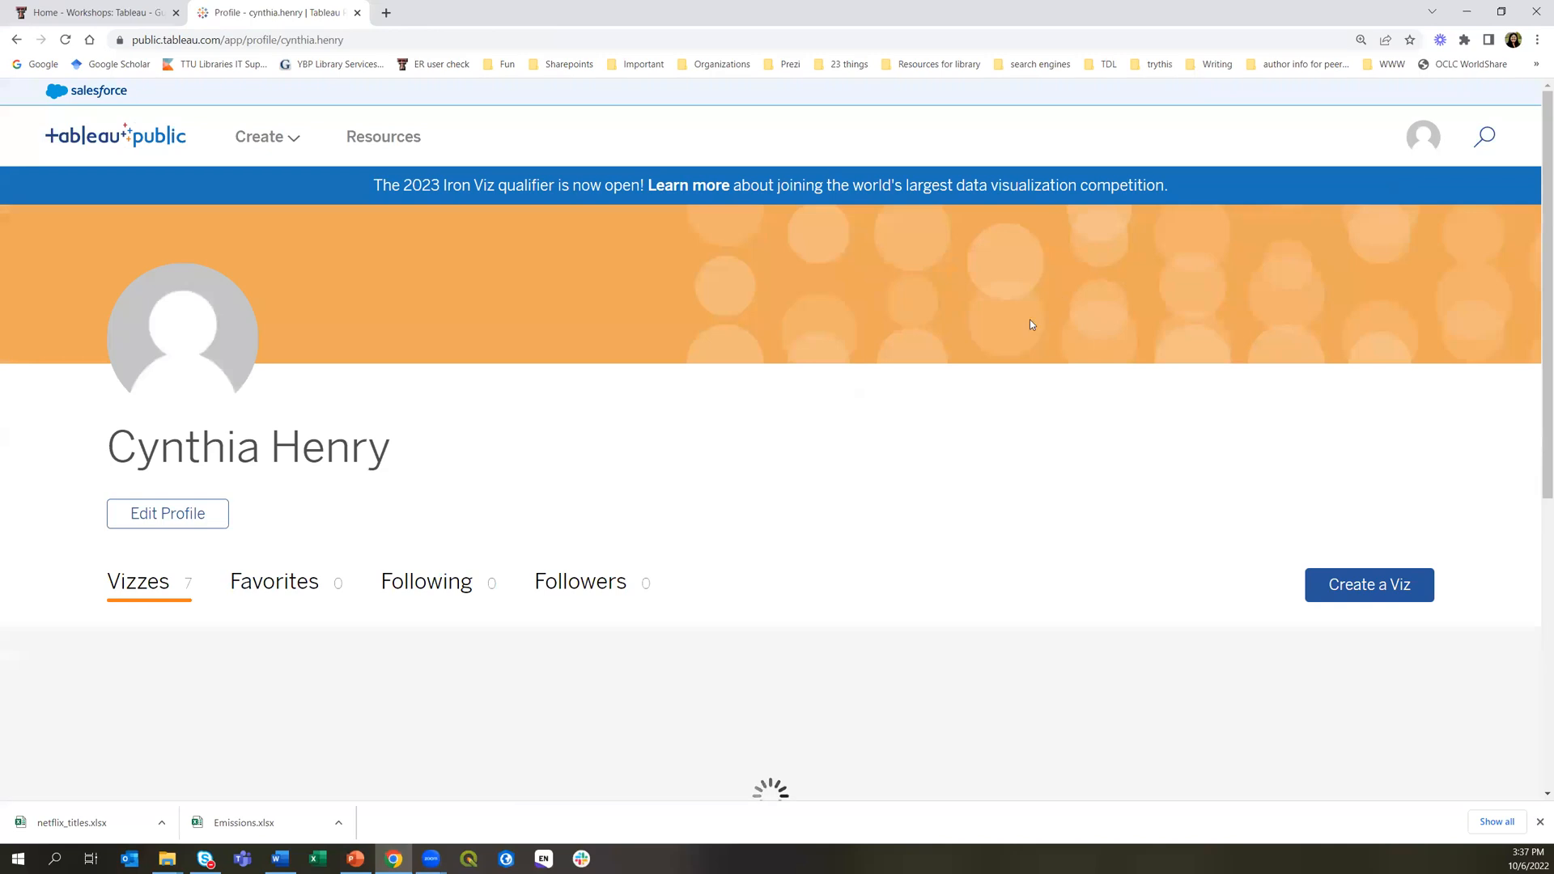
{"action": "scroll", "coordinate": [897, 388], "scroll_direction": "down", "scroll_amount": 3}
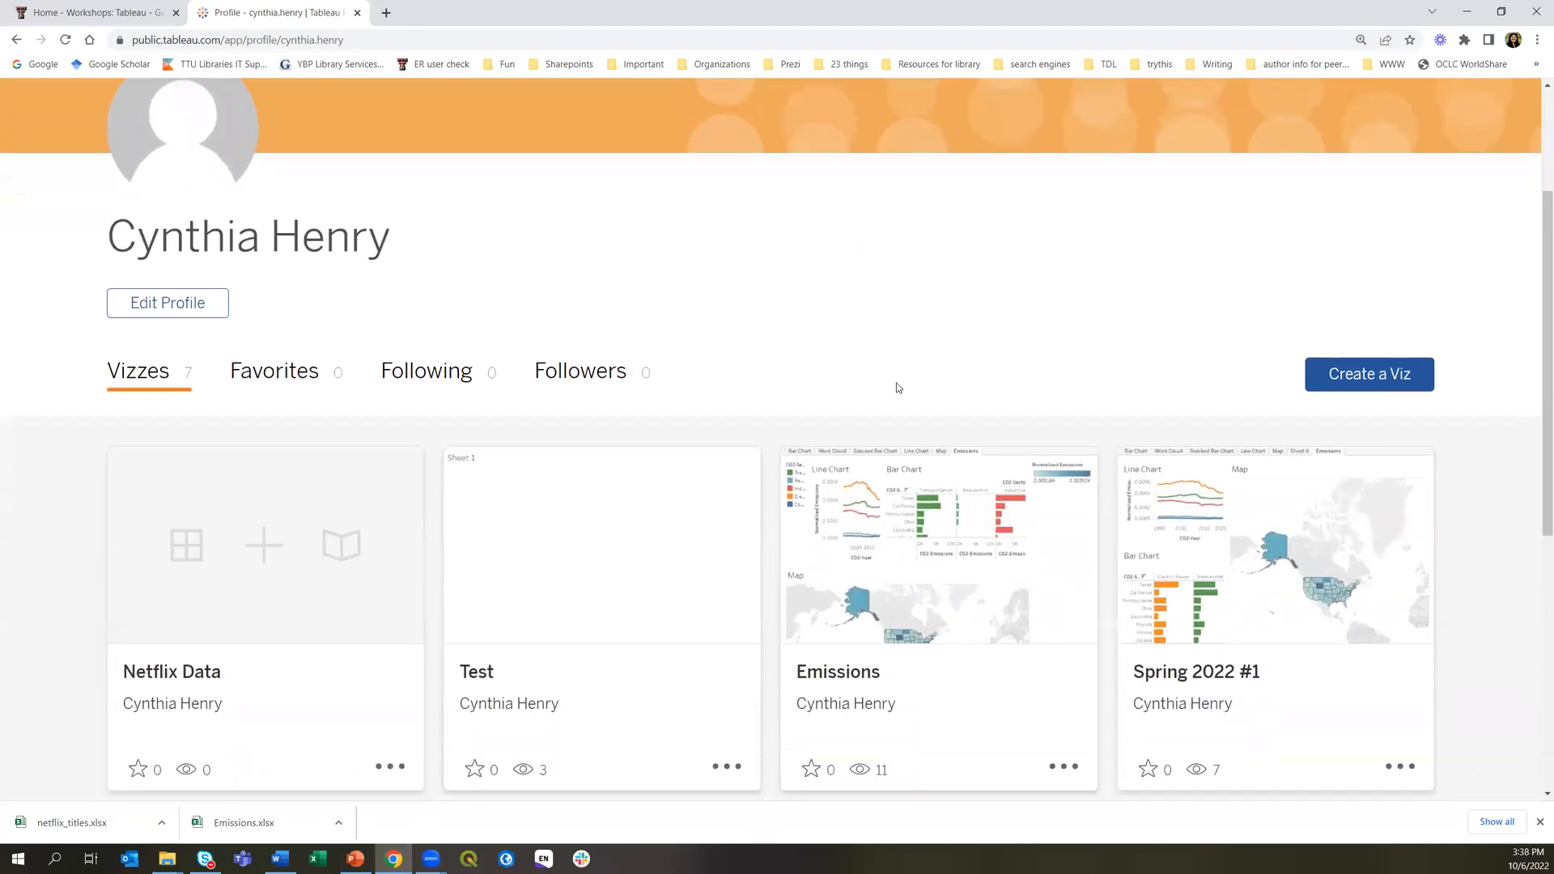
{"action": "scroll", "coordinate": [896, 384], "scroll_direction": "down", "scroll_amount": 1}
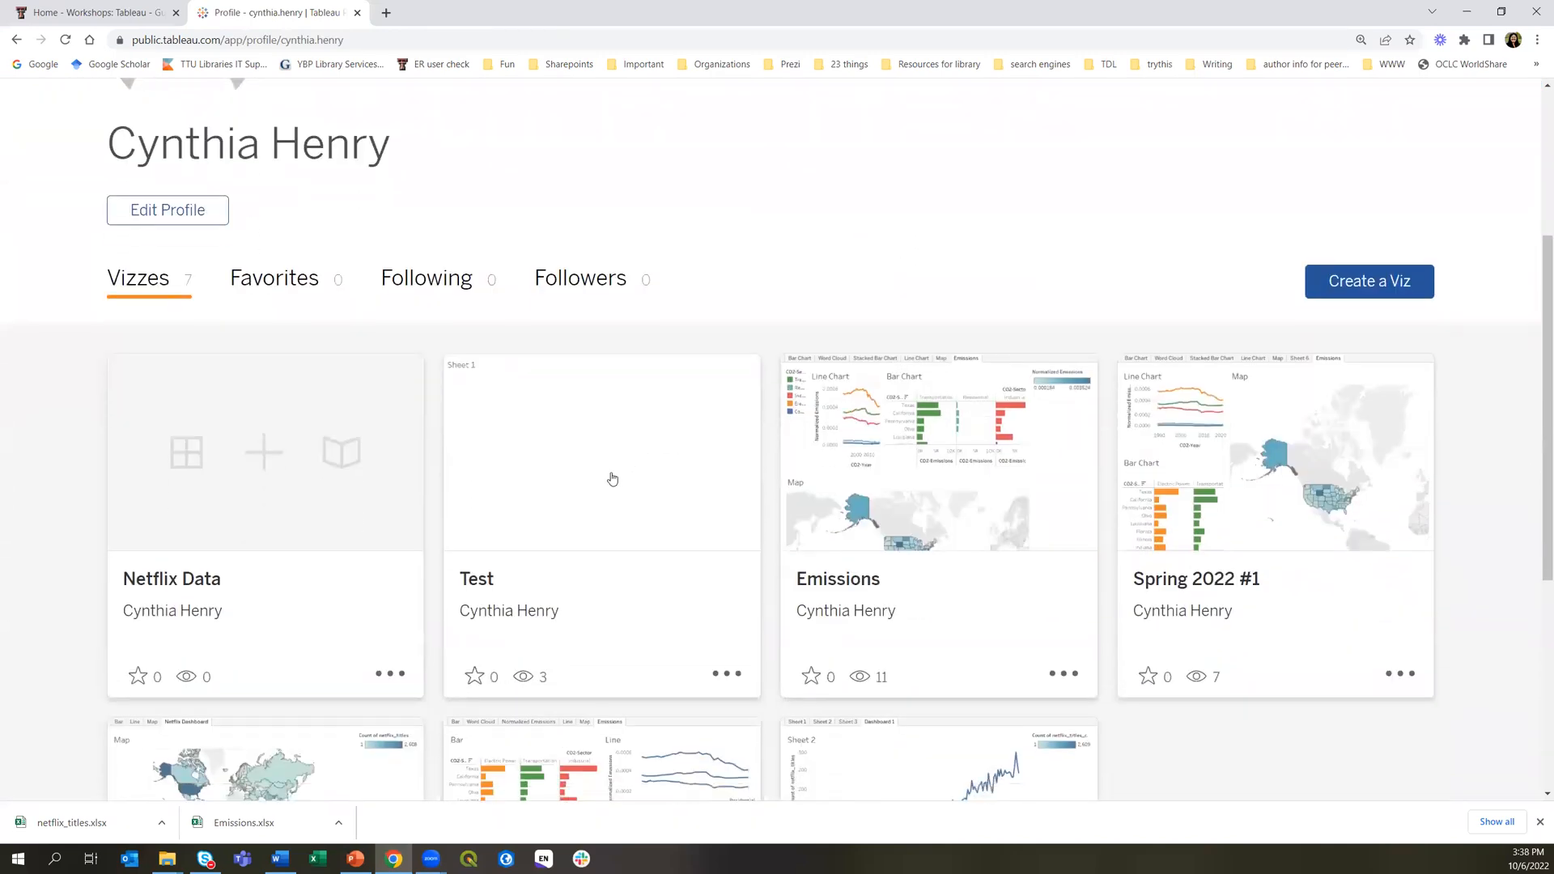
{"action": "left_click", "coordinate": [726, 674]}
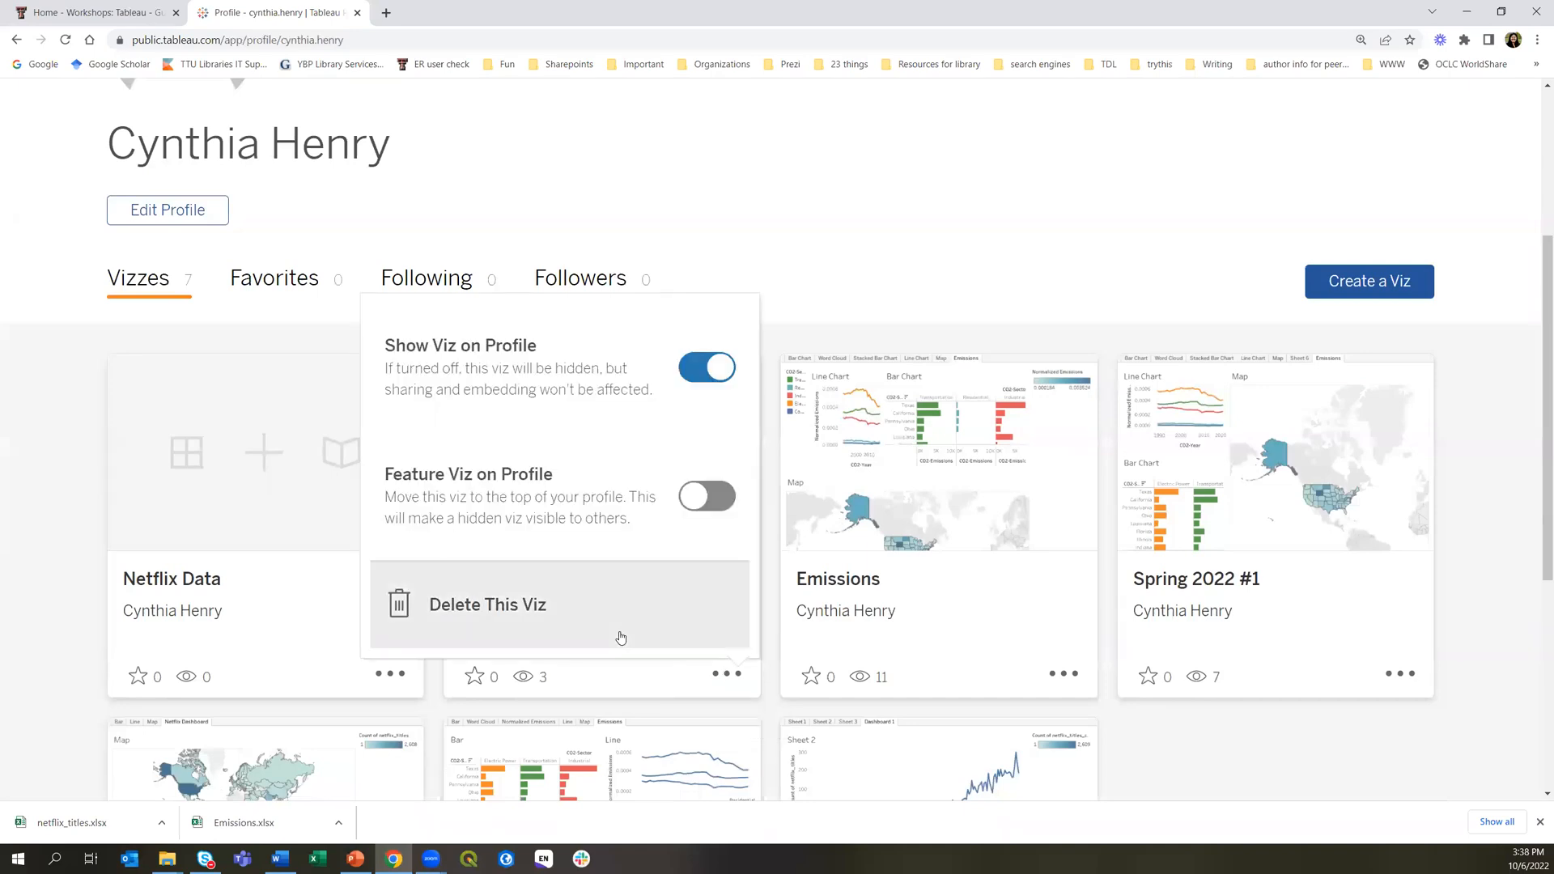
{"action": "left_click", "coordinate": [539, 607]}
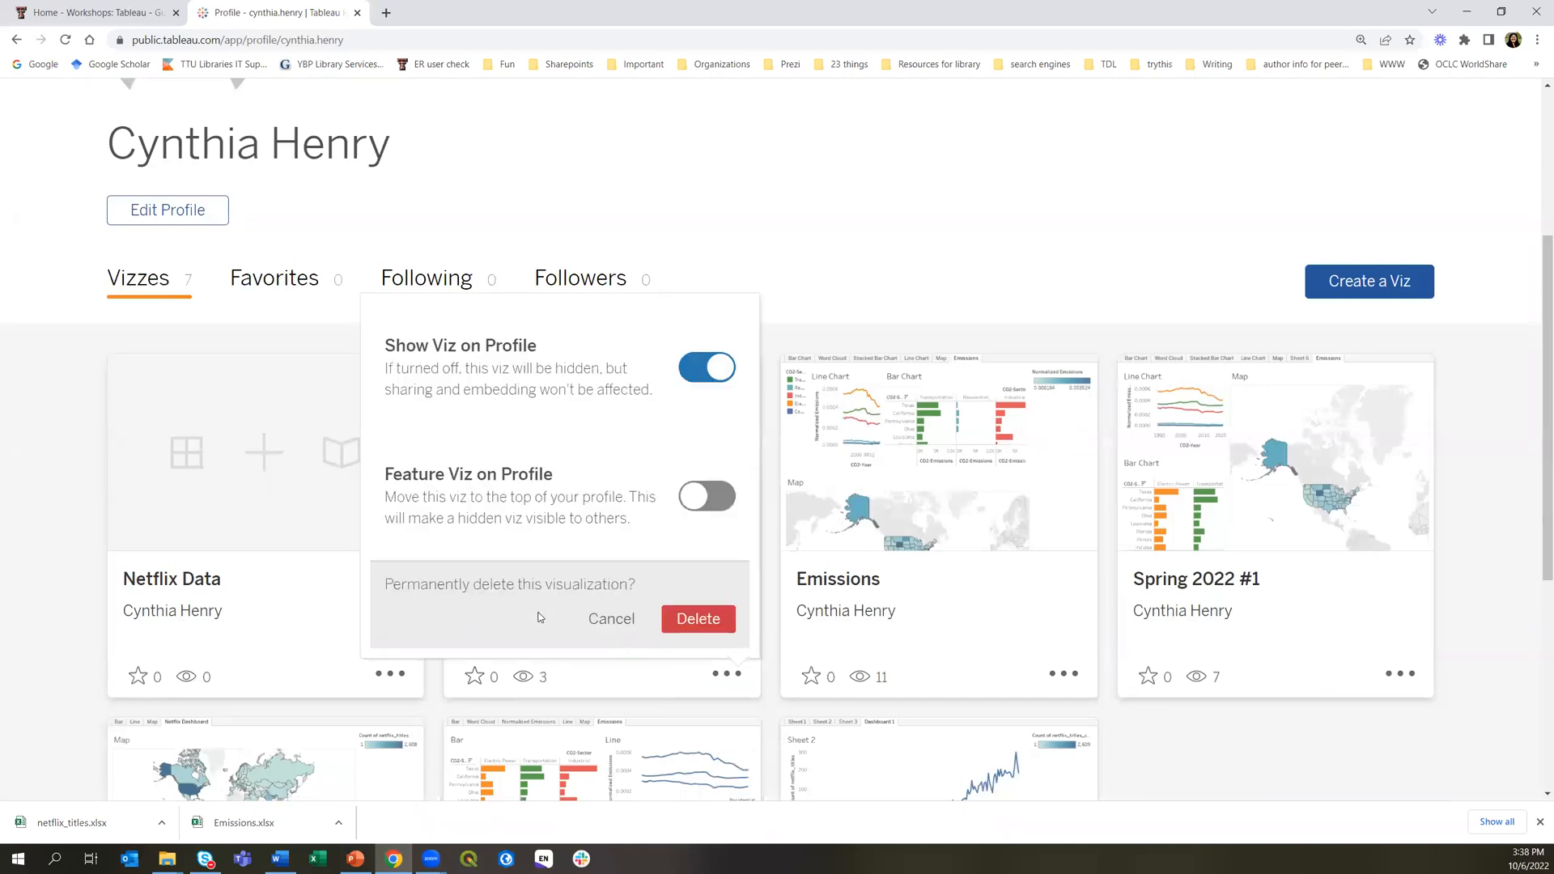
{"action": "left_click", "coordinate": [719, 626]}
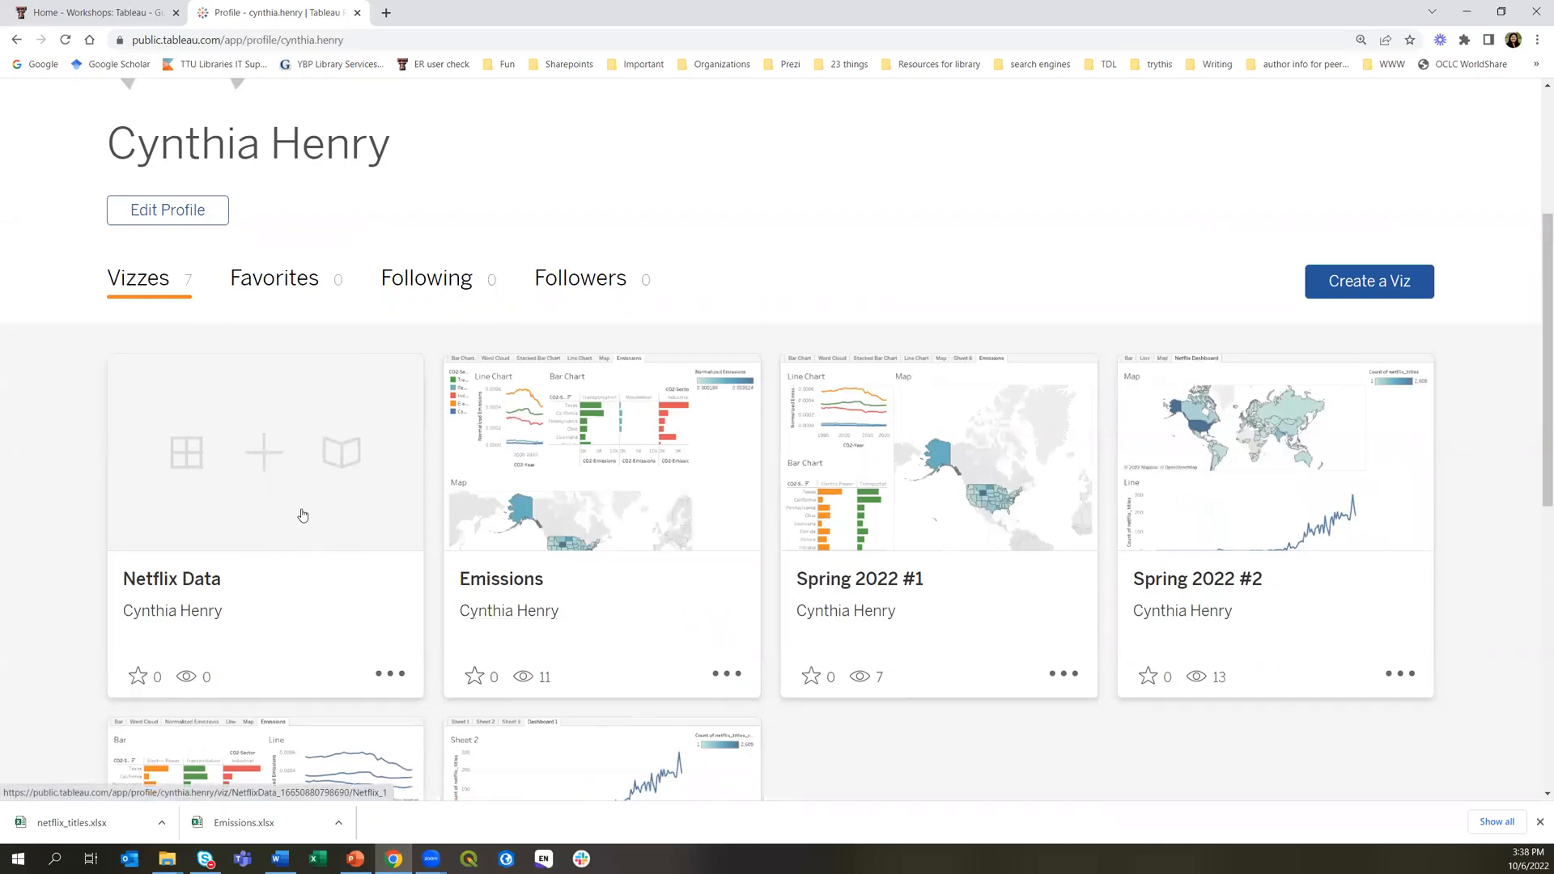
Open the published Netflix Data viz and review its settings for profile visibility, sheet tabs and access
{"action": "left_click", "coordinate": [267, 510]}
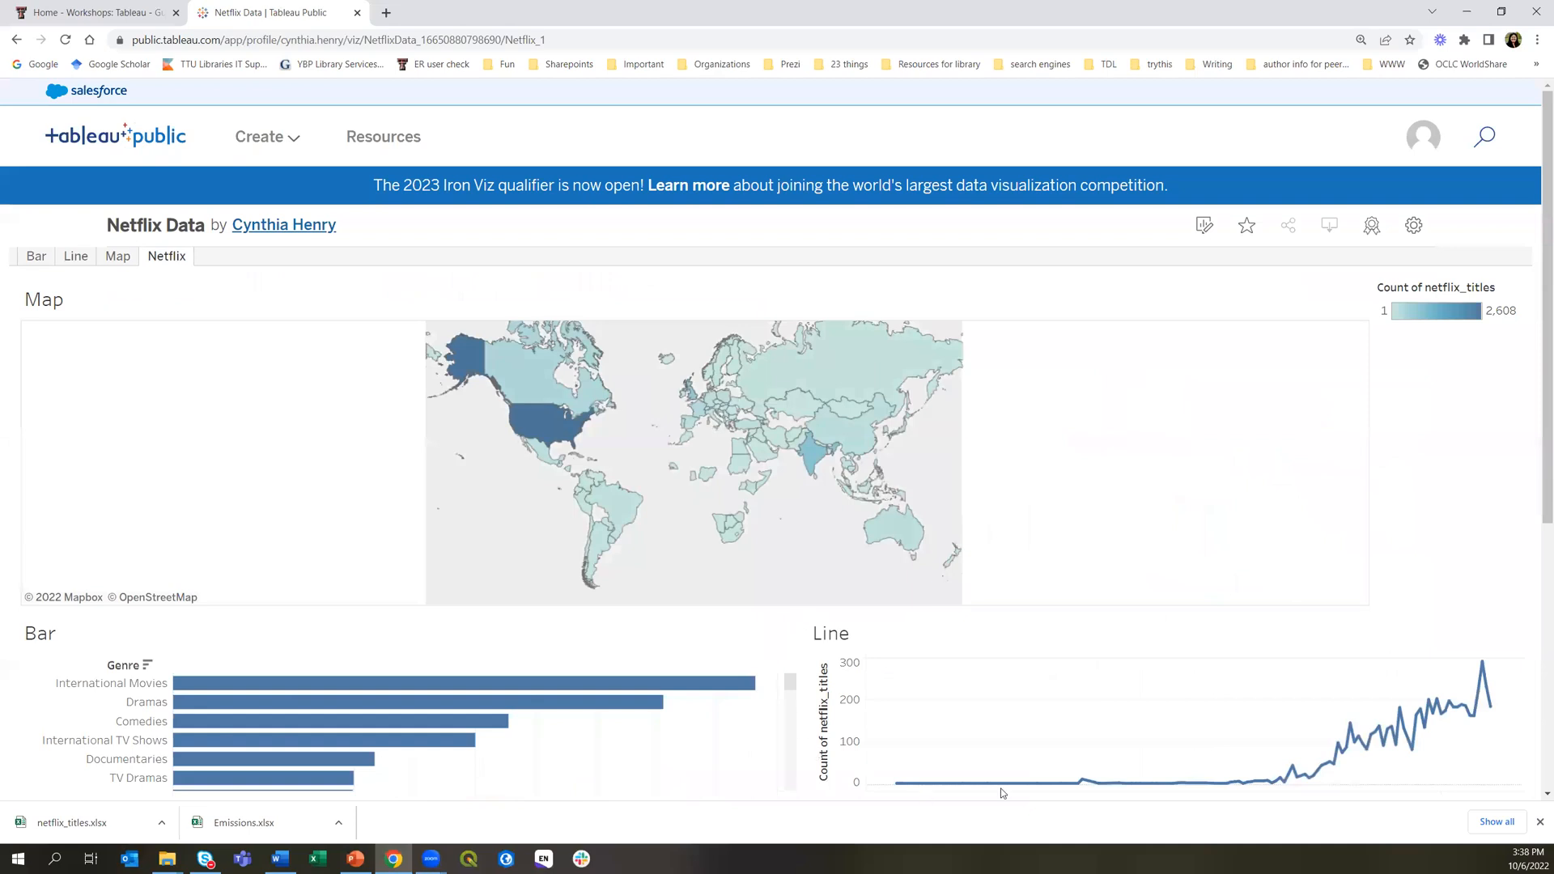
{"action": "left_click", "coordinate": [1415, 228]}
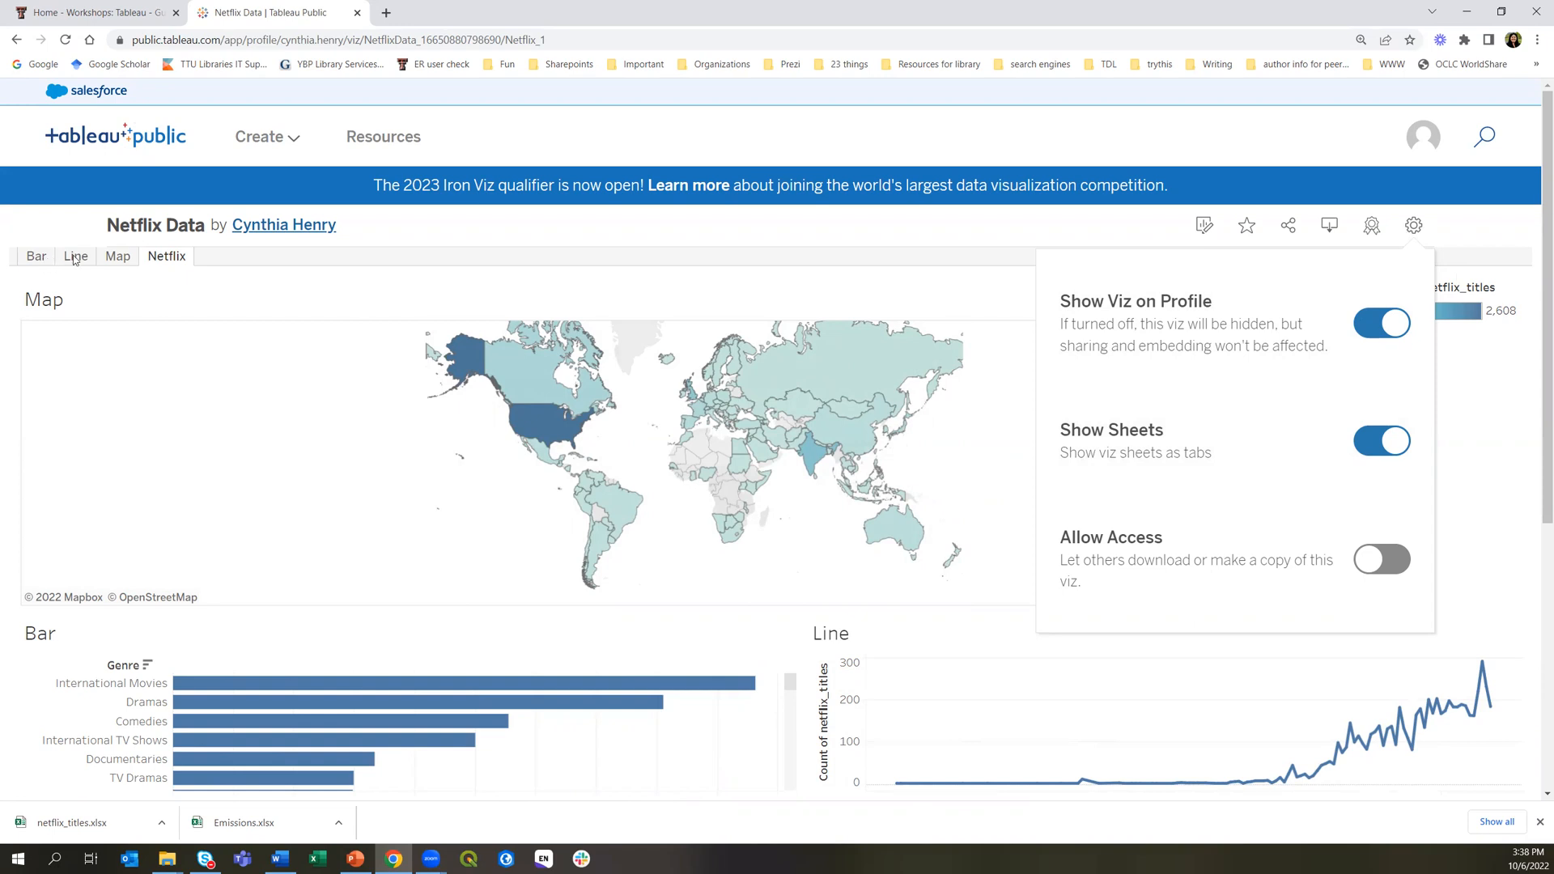
{"action": "left_click", "coordinate": [235, 289]}
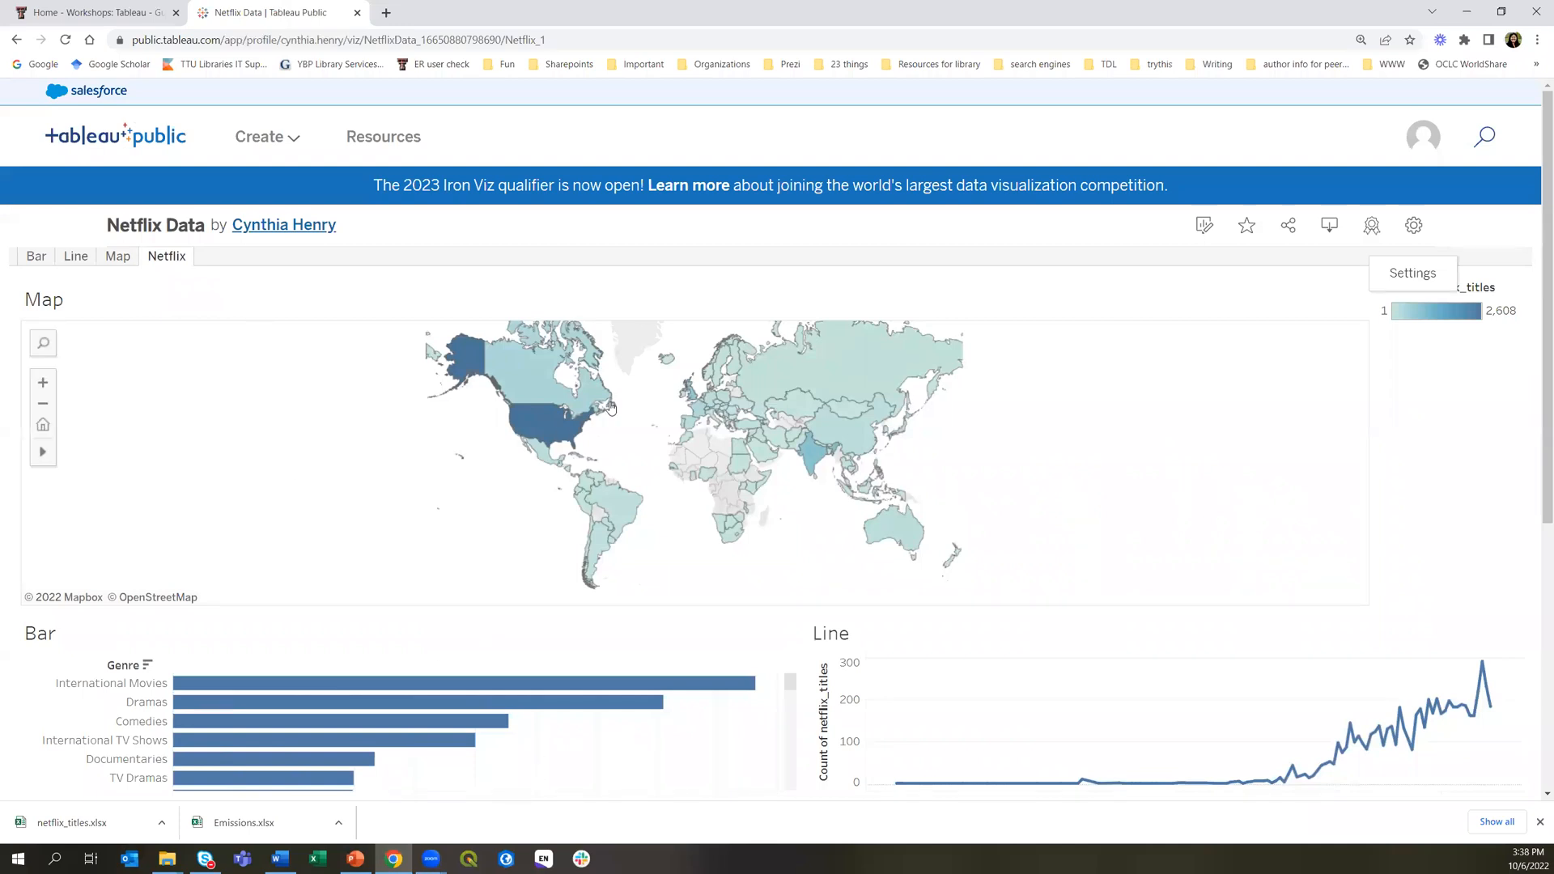
Return to the Workshops: Tableau library guide and review its Tableau resources, download files, sample dashboard and student feedback section
{"action": "mouse_move", "coordinate": [458, 745]}
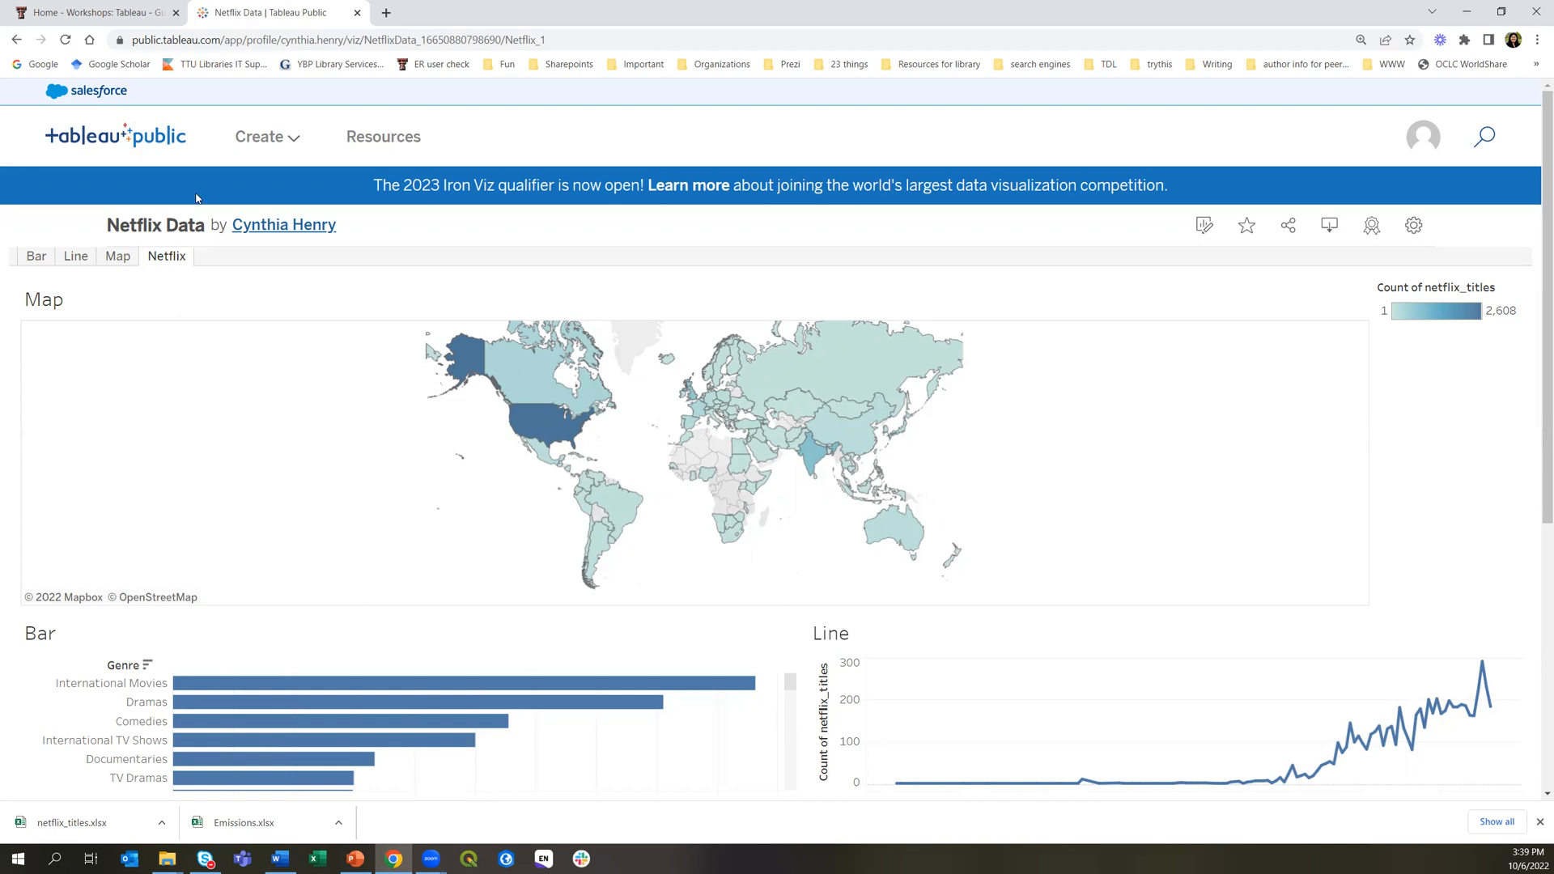
{"action": "left_click", "coordinate": [108, 13]}
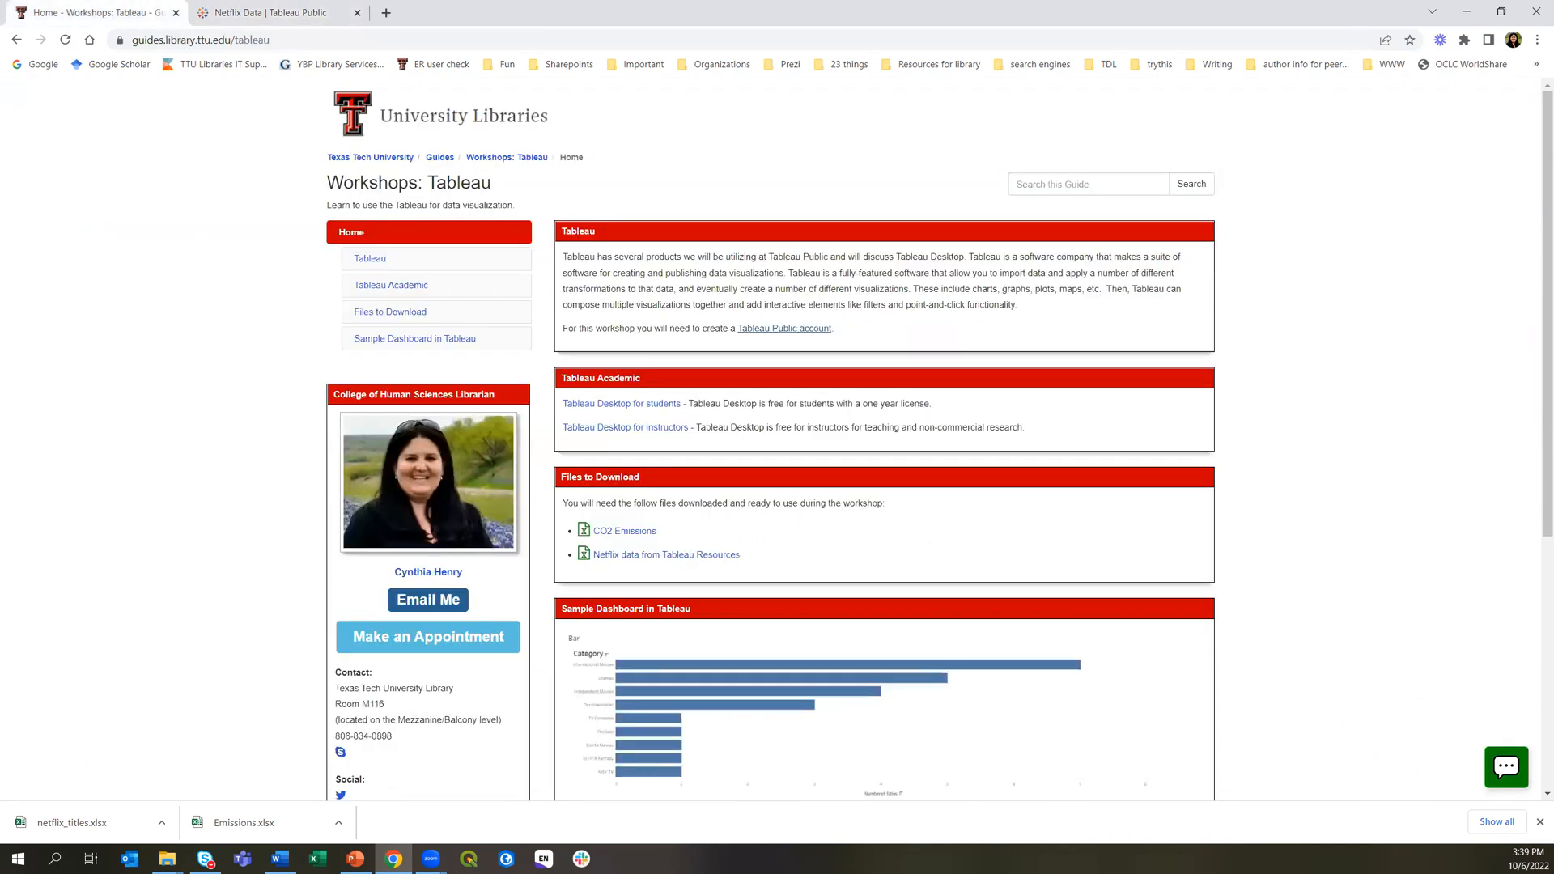
{"action": "scroll", "coordinate": [716, 595], "scroll_direction": "down", "scroll_amount": 5}
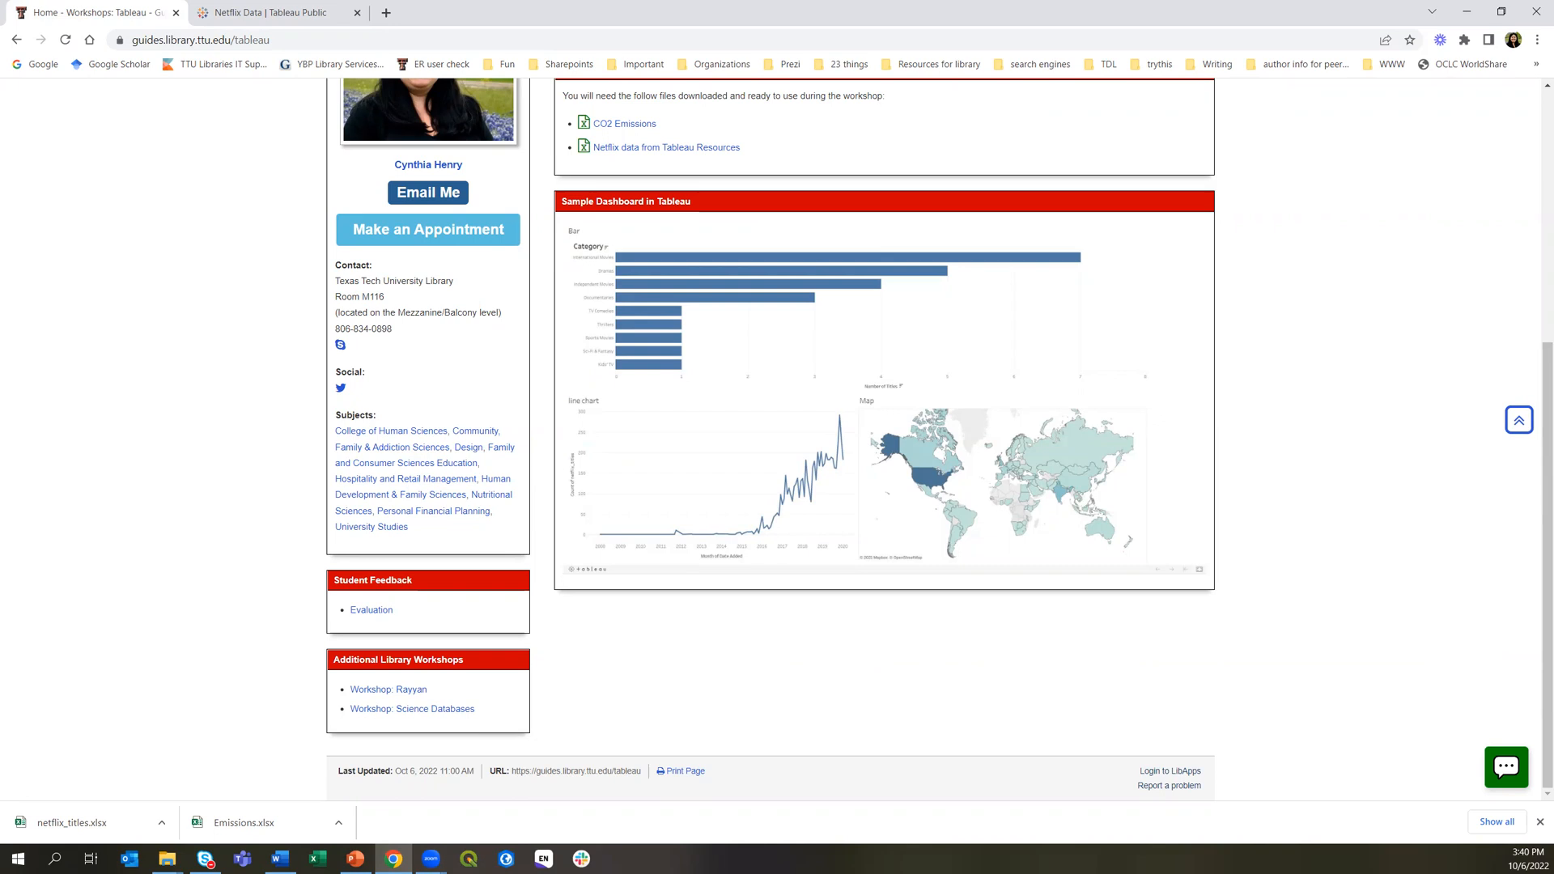
{"action": "scroll", "coordinate": [909, 690], "scroll_direction": "up", "scroll_amount": 3}
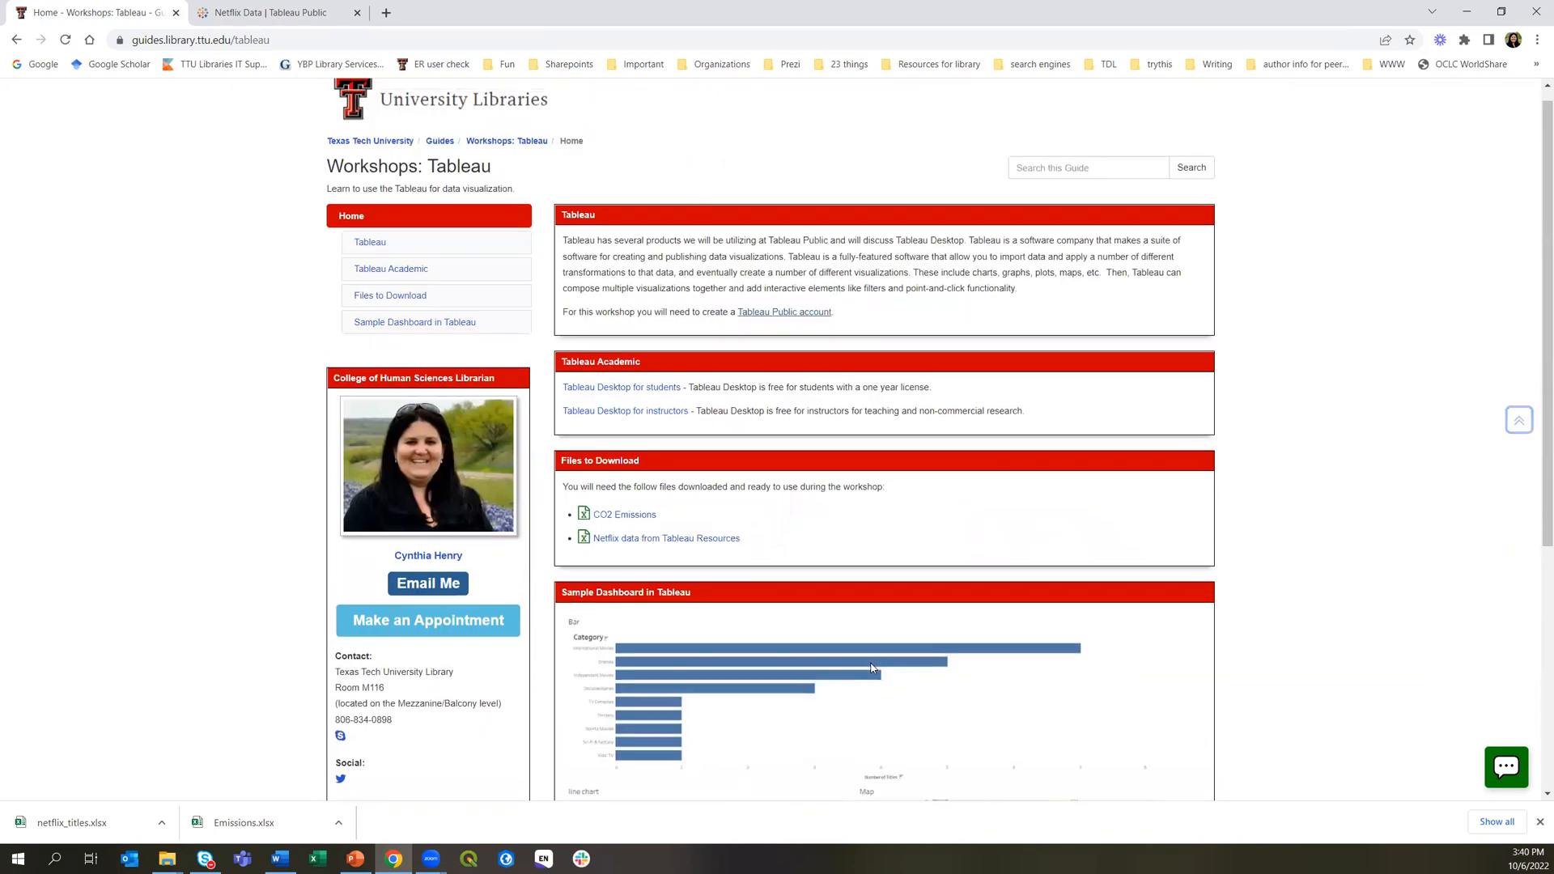
{"action": "scroll", "coordinate": [870, 668], "scroll_direction": "down", "scroll_amount": 3}
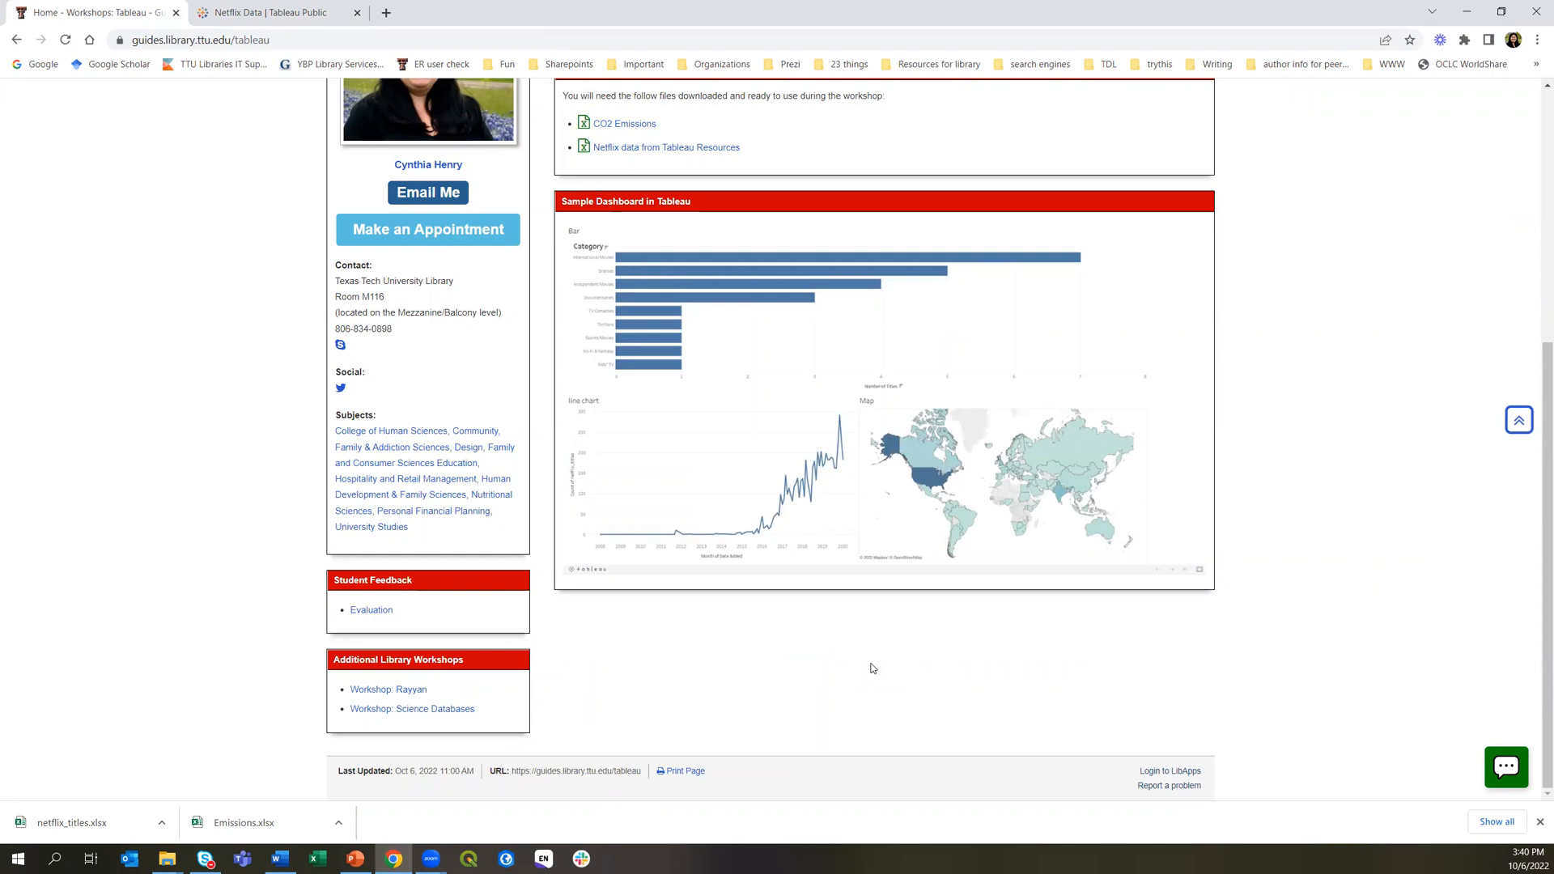
{"action": "scroll", "coordinate": [872, 667], "scroll_direction": "up", "scroll_amount": 4}
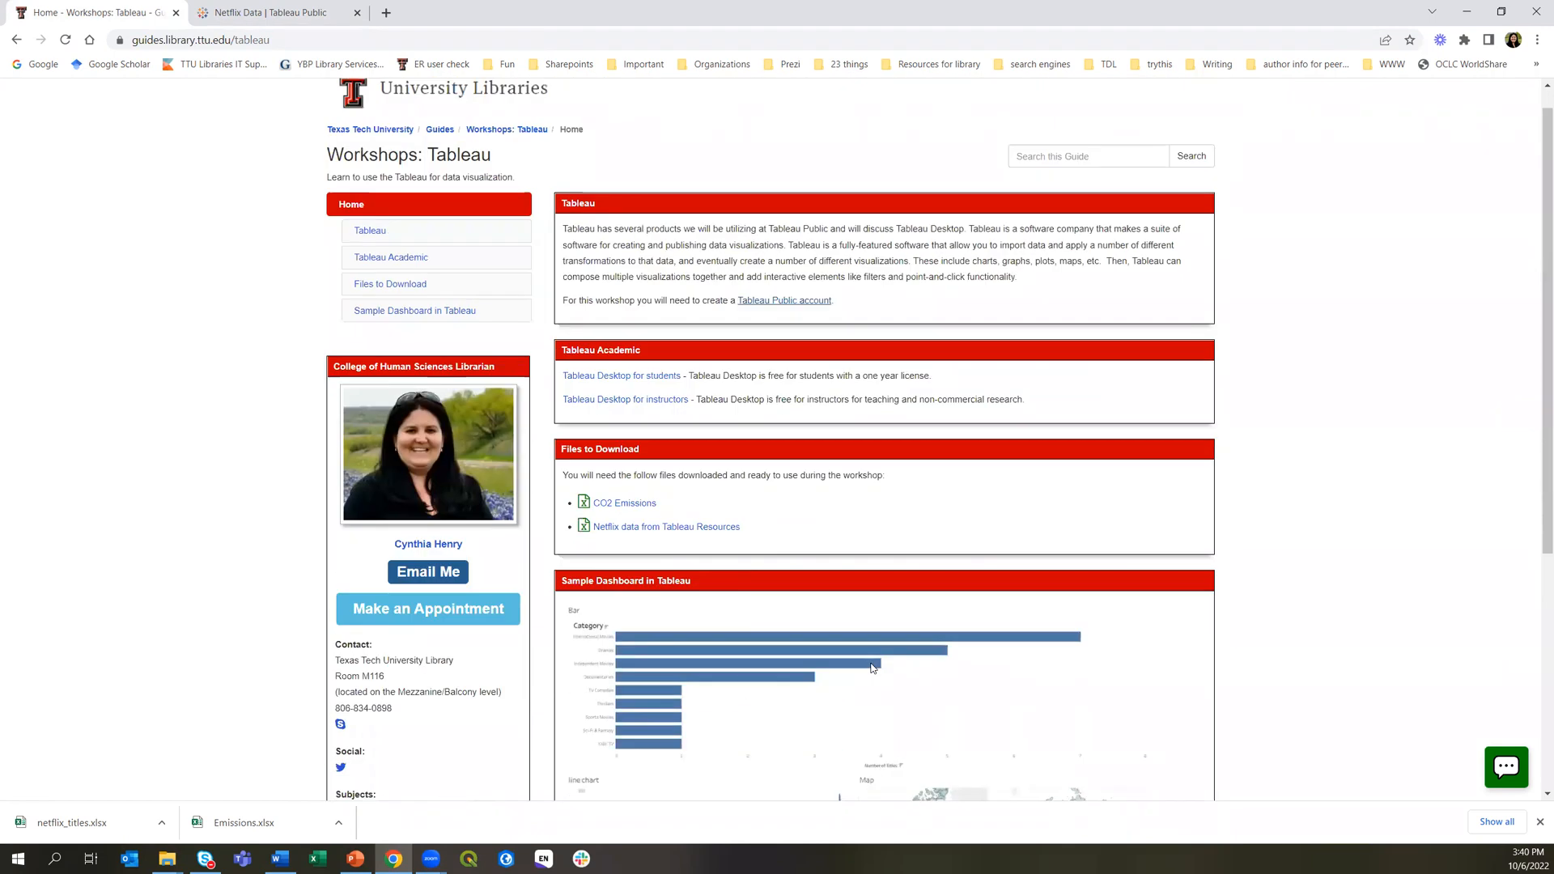
{"action": "scroll", "coordinate": [872, 668], "scroll_direction": "down", "scroll_amount": 3}
{"action": "scroll", "coordinate": [872, 766], "scroll_direction": "down", "scroll_amount": 1}
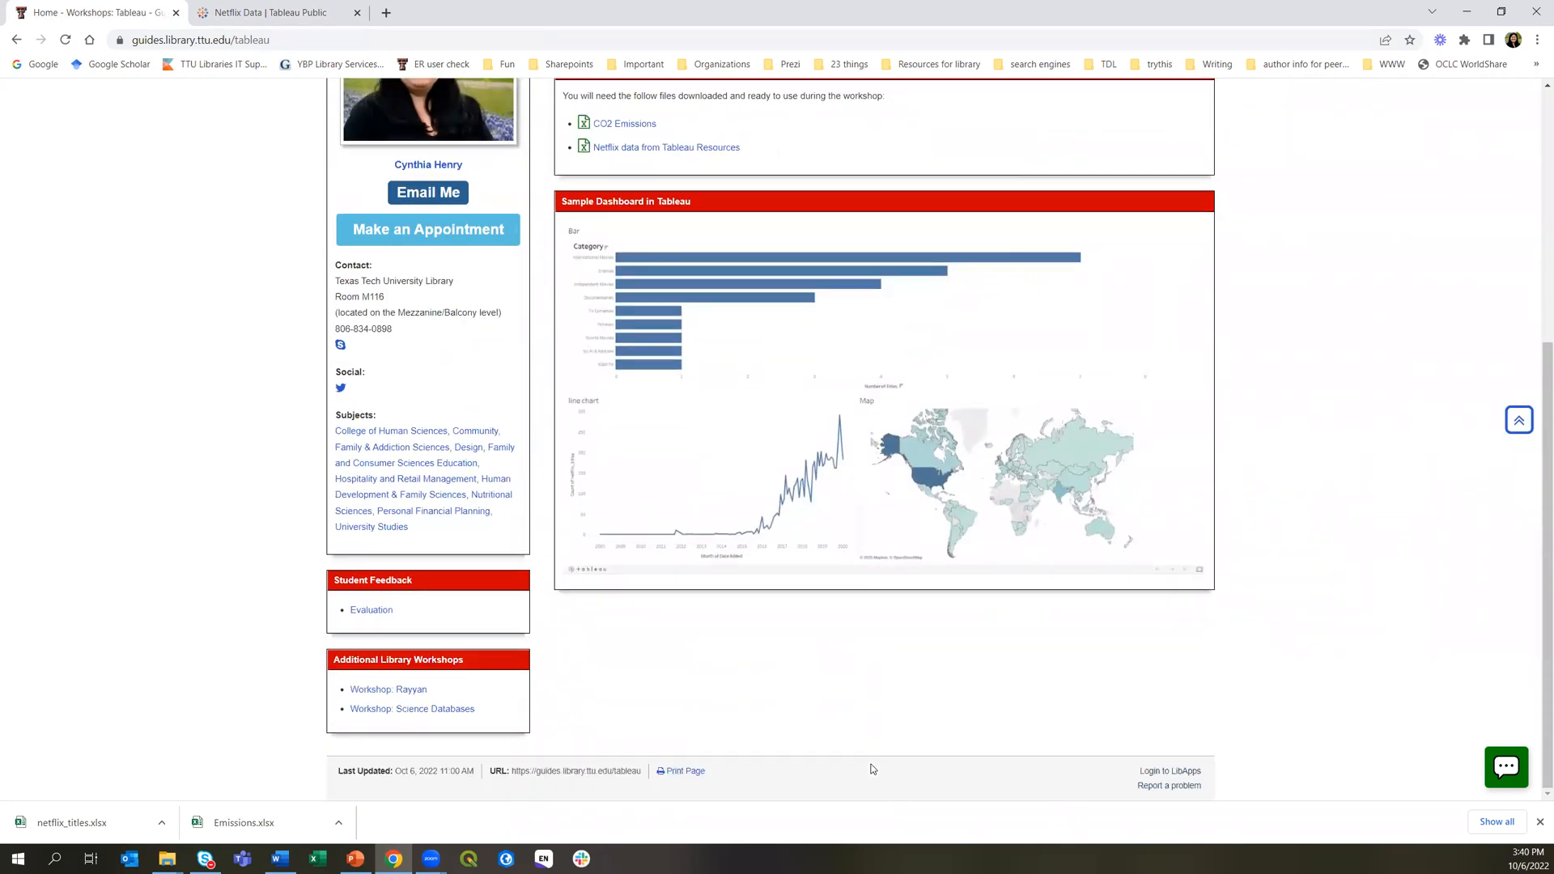